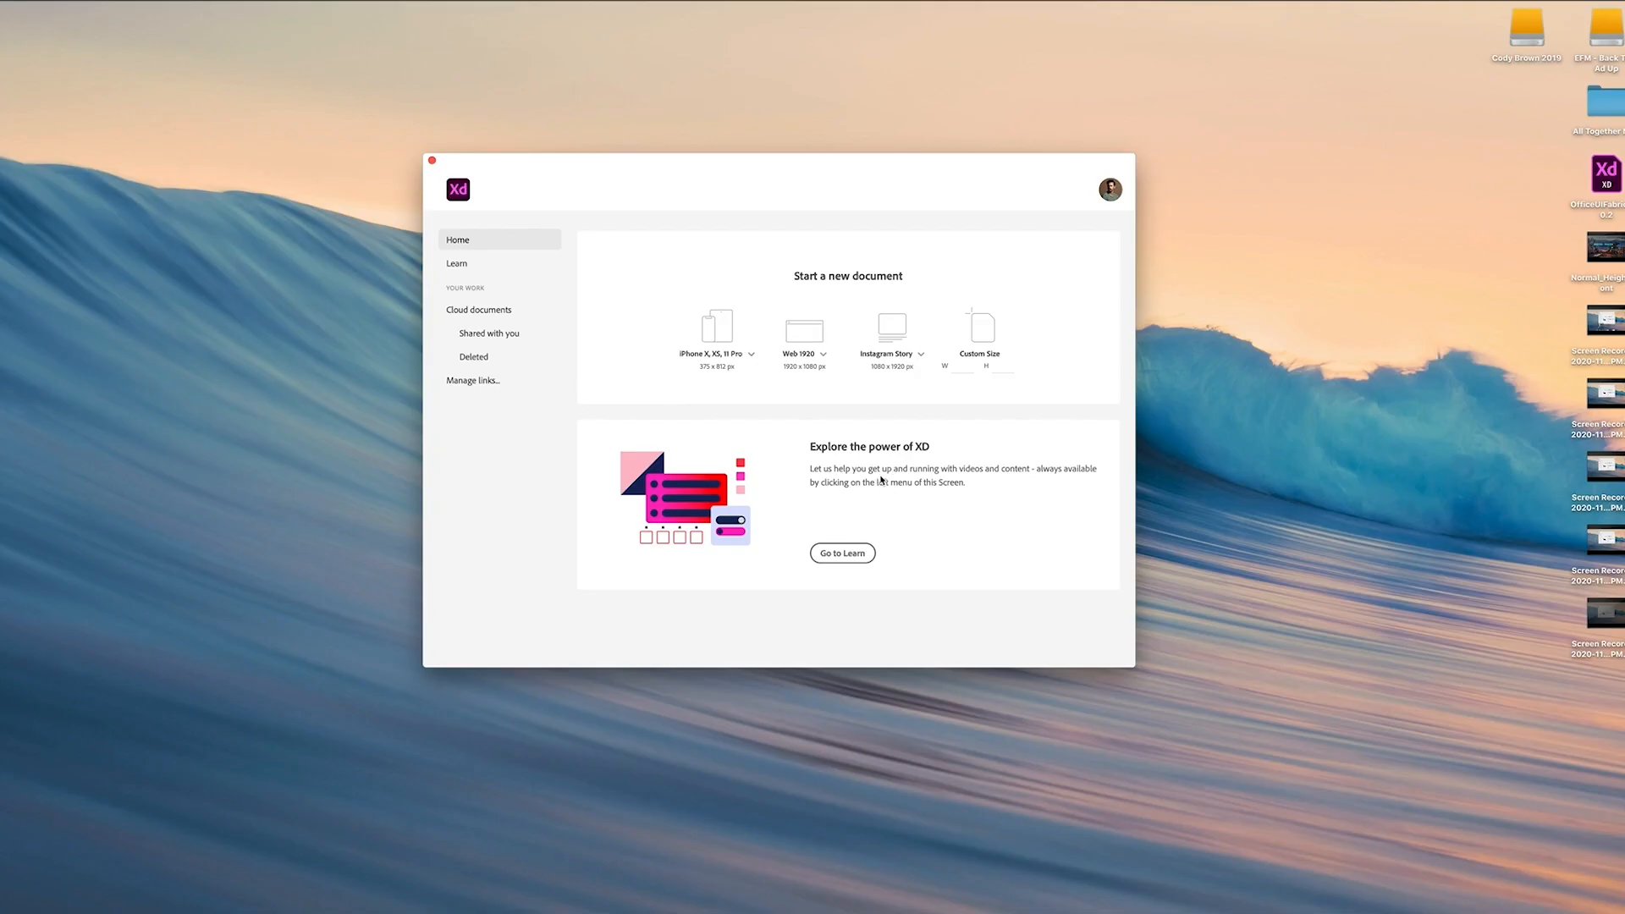
Create a document from the iPhone X, XS, 11 Pro preset and rename its artboard as Home.
{"action": "left_click", "coordinate": [723, 334]}
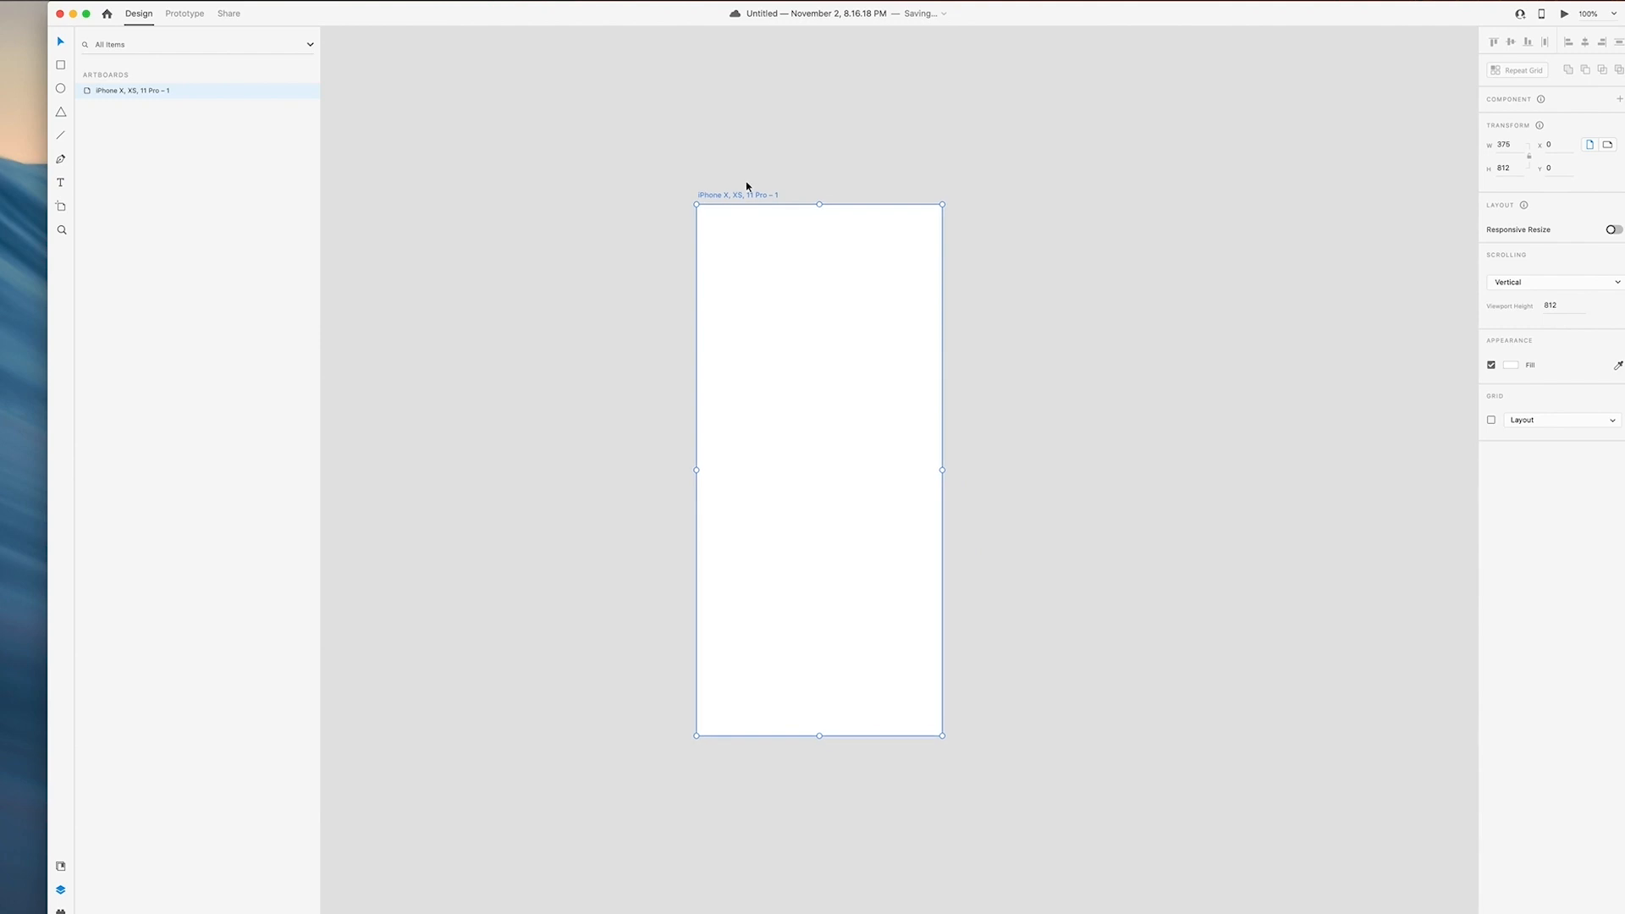
{"action": "left_click_drag", "start_coordinate": [749, 193], "coordinate": [613, 174]}
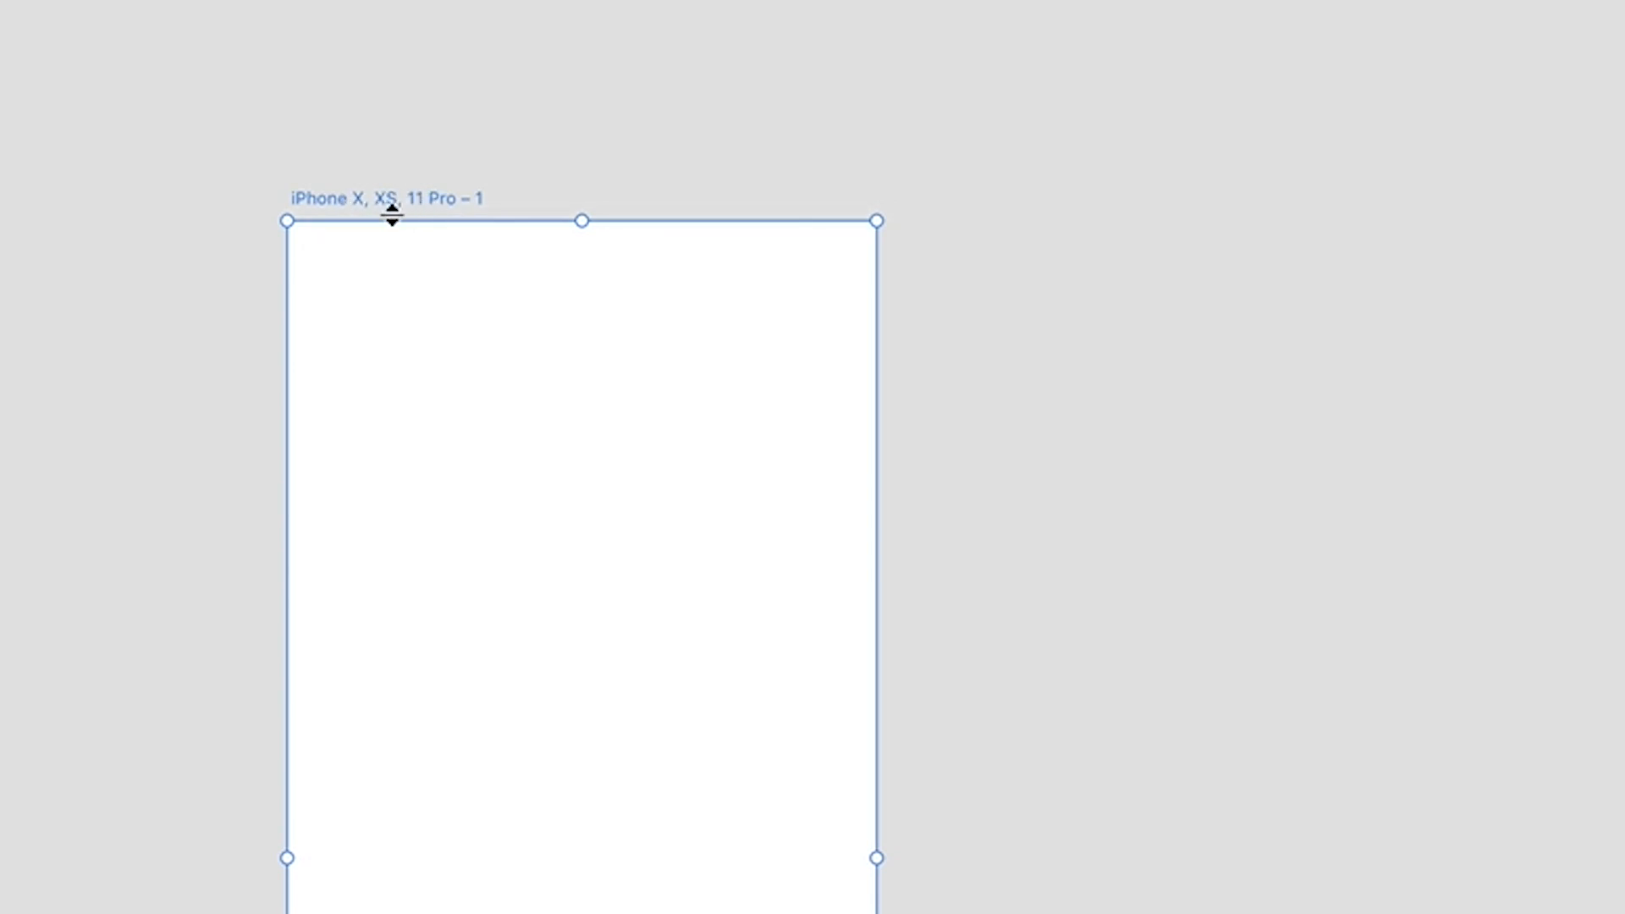
{"action": "double_click", "coordinate": [414, 198]}
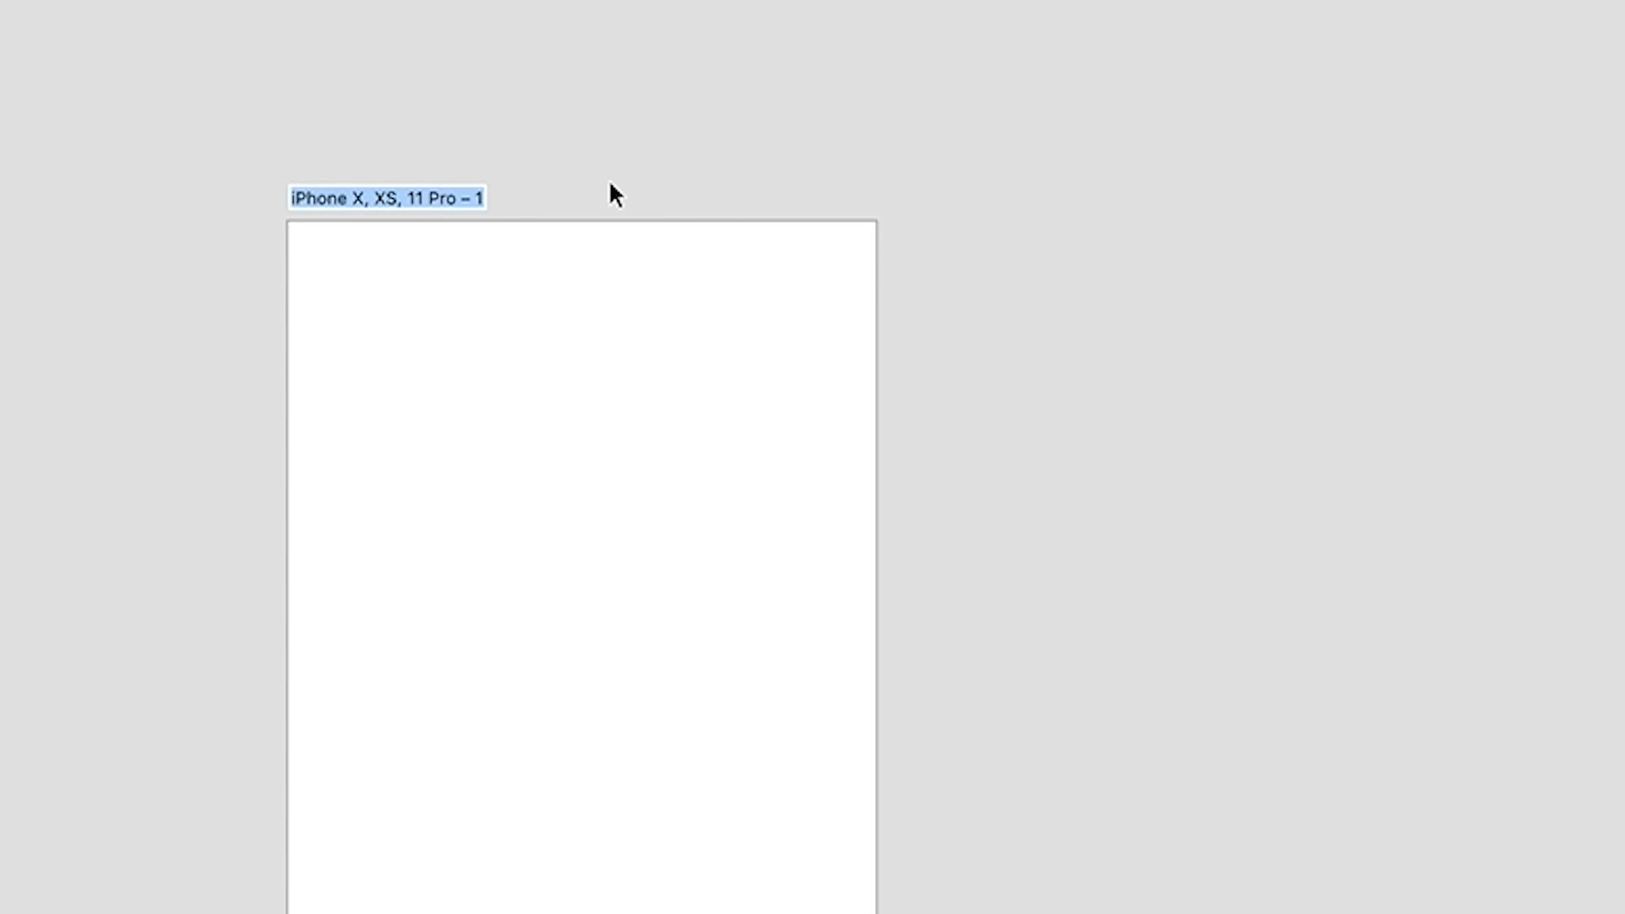
{"action": "type", "text": "Home"}
{"action": "key", "text": "Return"}
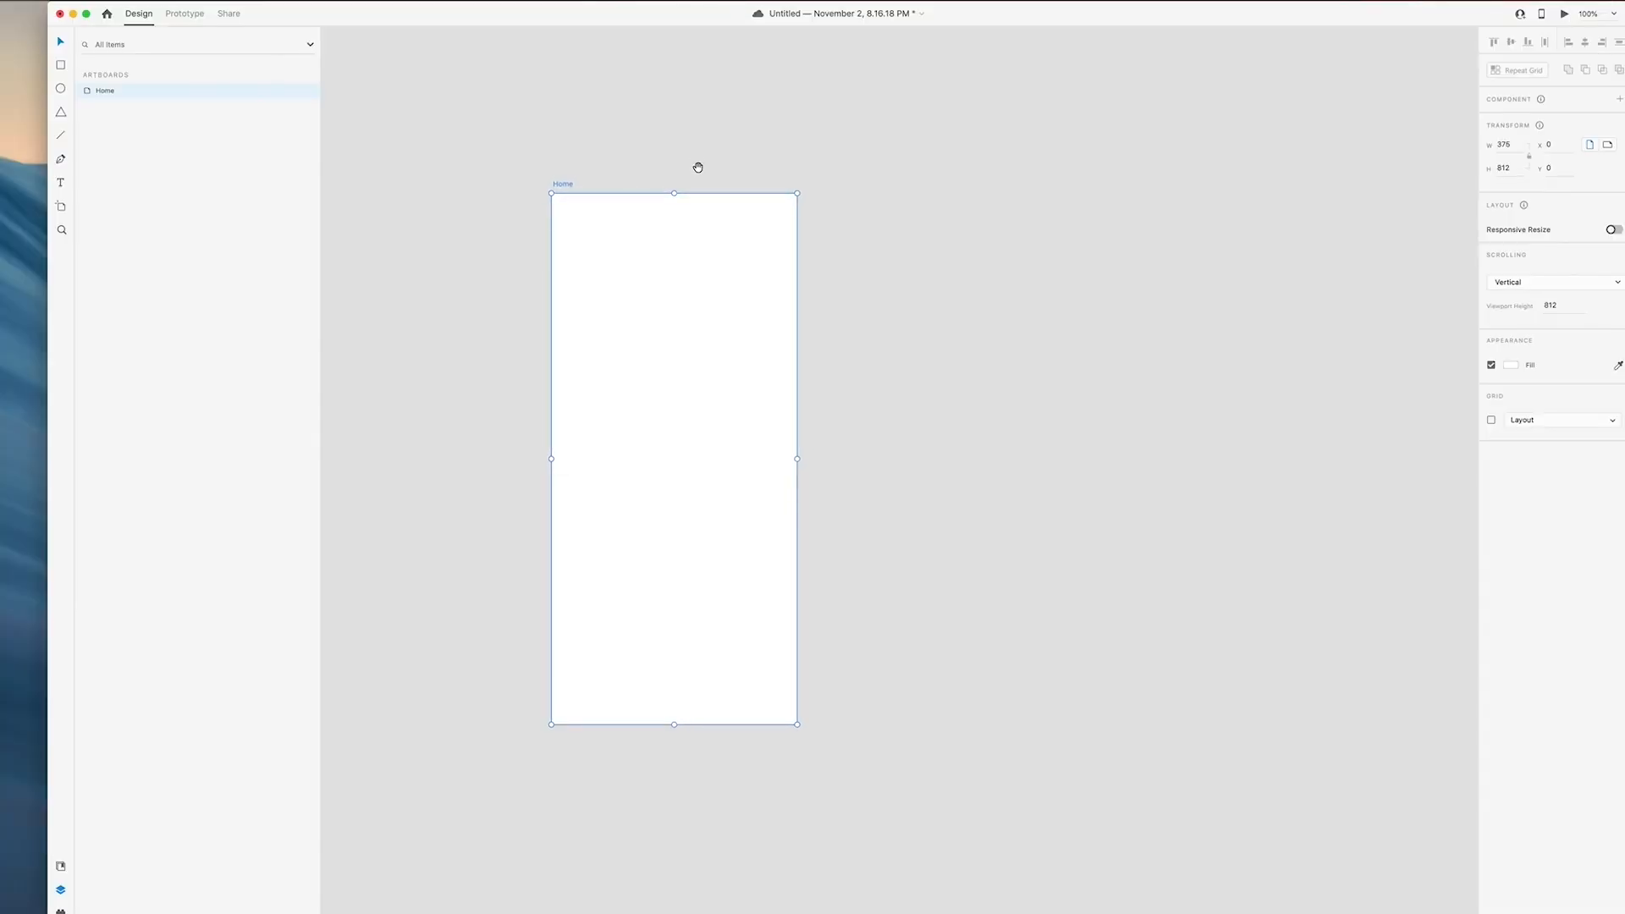
Draw a square about 245 px wide in the upper half of the Home artboard.
{"action": "left_click_drag", "start_coordinate": [730, 218], "coordinate": [803, 220]}
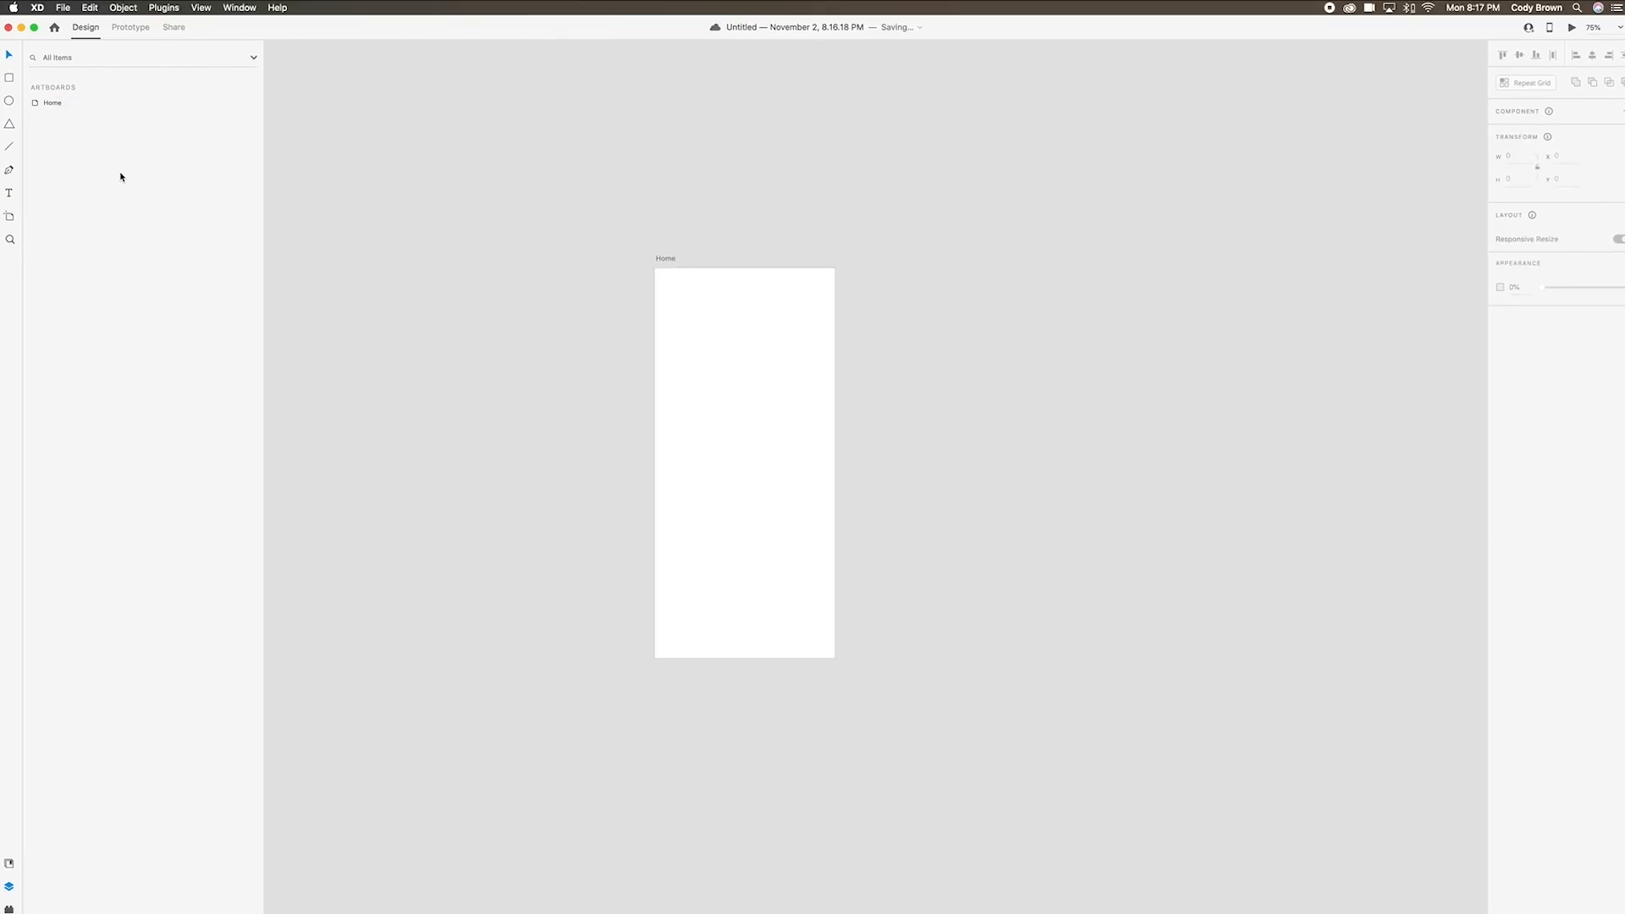
{"action": "left_click", "coordinate": [9, 79]}
{"action": "mouse_move", "coordinate": [685, 332]}
{"action": "left_mouse_down"}
{"action": "mouse_move", "coordinate": [809, 439]}
{"action": "mouse_move", "coordinate": [757, 403]}
{"action": "mouse_move", "coordinate": [795, 409]}
{"action": "mouse_move", "coordinate": [733, 407]}
{"action": "mouse_move", "coordinate": [777, 424]}
{"action": "mouse_move", "coordinate": [778, 366]}
{"action": "mouse_move", "coordinate": [722, 407]}
{"action": "mouse_move", "coordinate": [754, 432]}
{"action": "mouse_move", "coordinate": [787, 399]}
{"action": "mouse_move", "coordinate": [716, 391]}
{"action": "mouse_move", "coordinate": [740, 429]}
{"action": "mouse_move", "coordinate": [740, 384]}
{"action": "mouse_move", "coordinate": [805, 457]}
{"action": "left_mouse_up"}
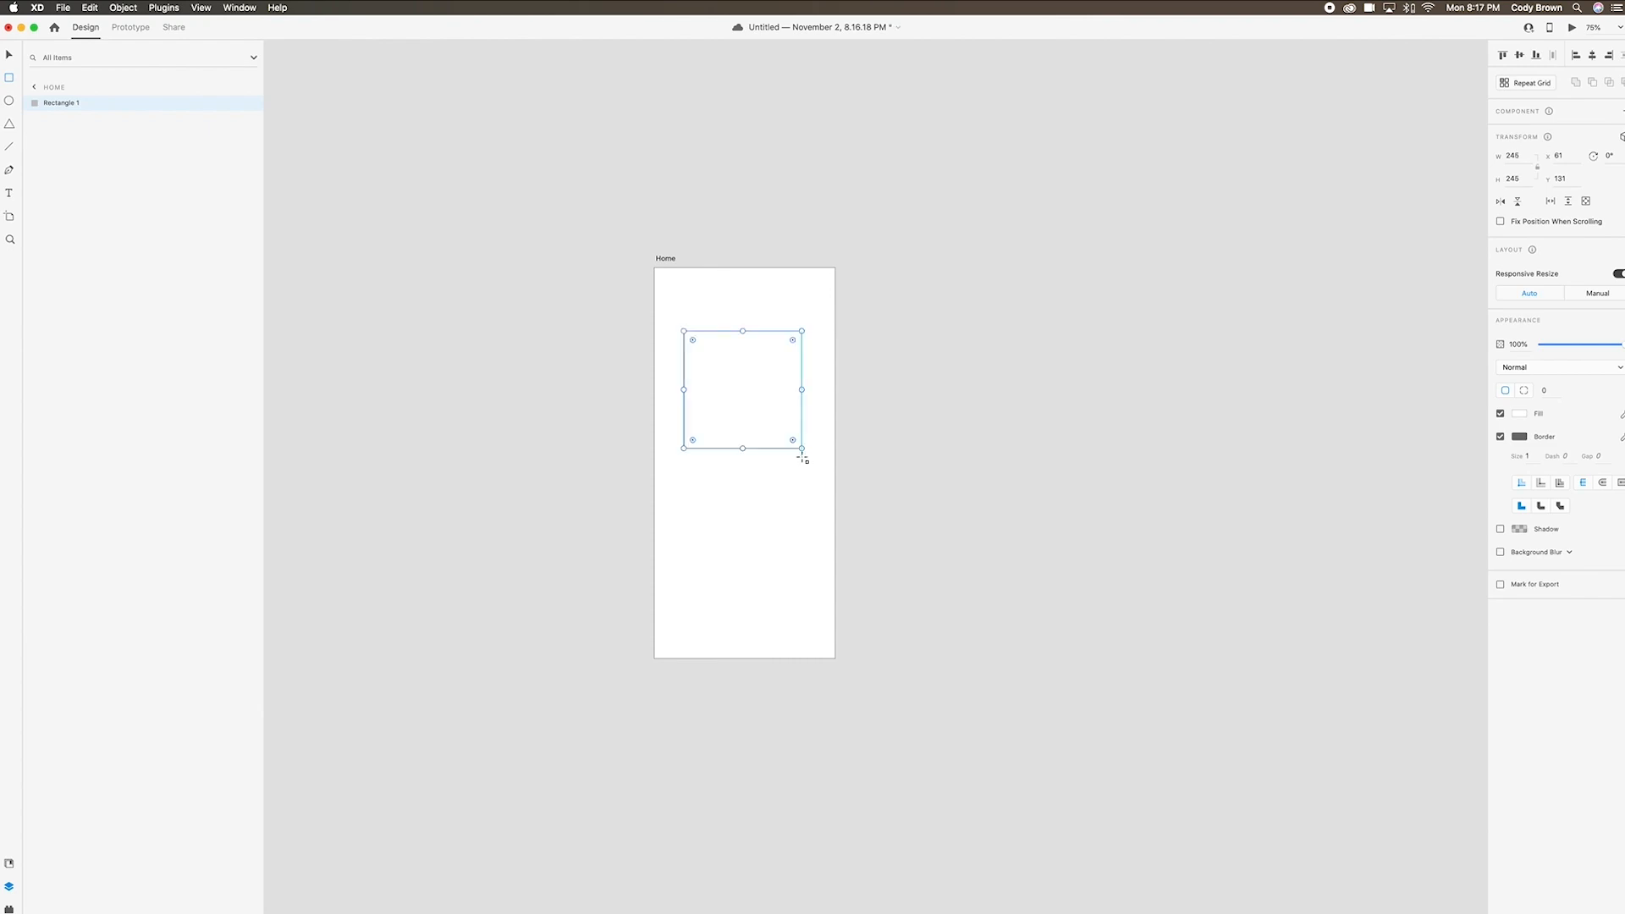
Lock the square's aspect ratio and set its width to 250.
{"action": "left_click", "coordinate": [1521, 159]}
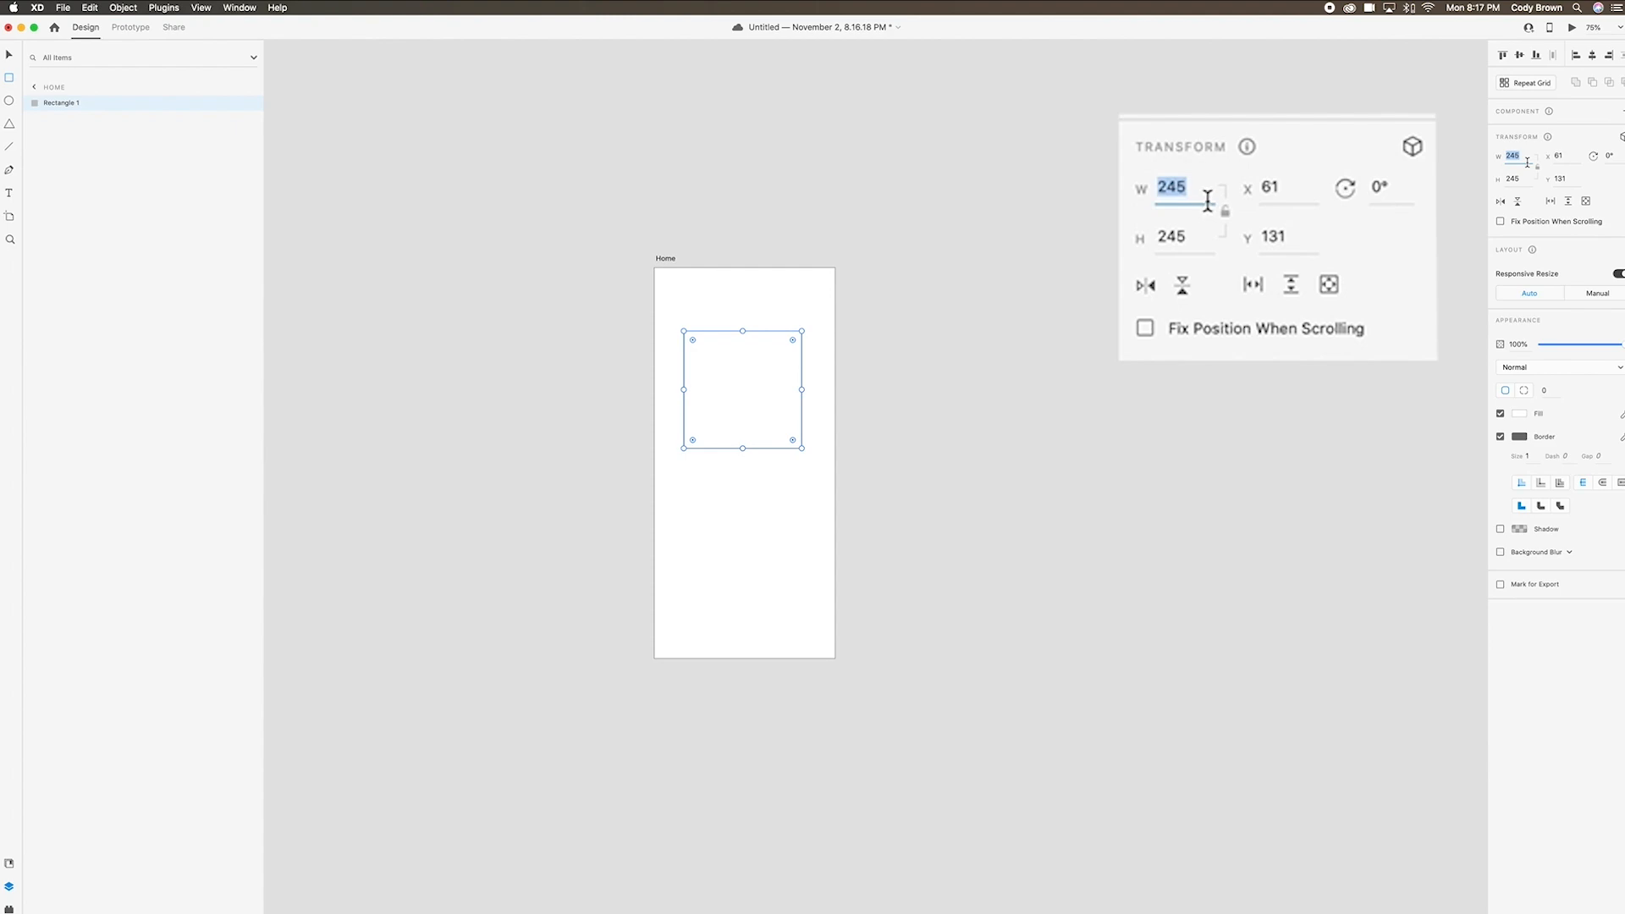
{"action": "left_click", "coordinate": [1538, 169]}
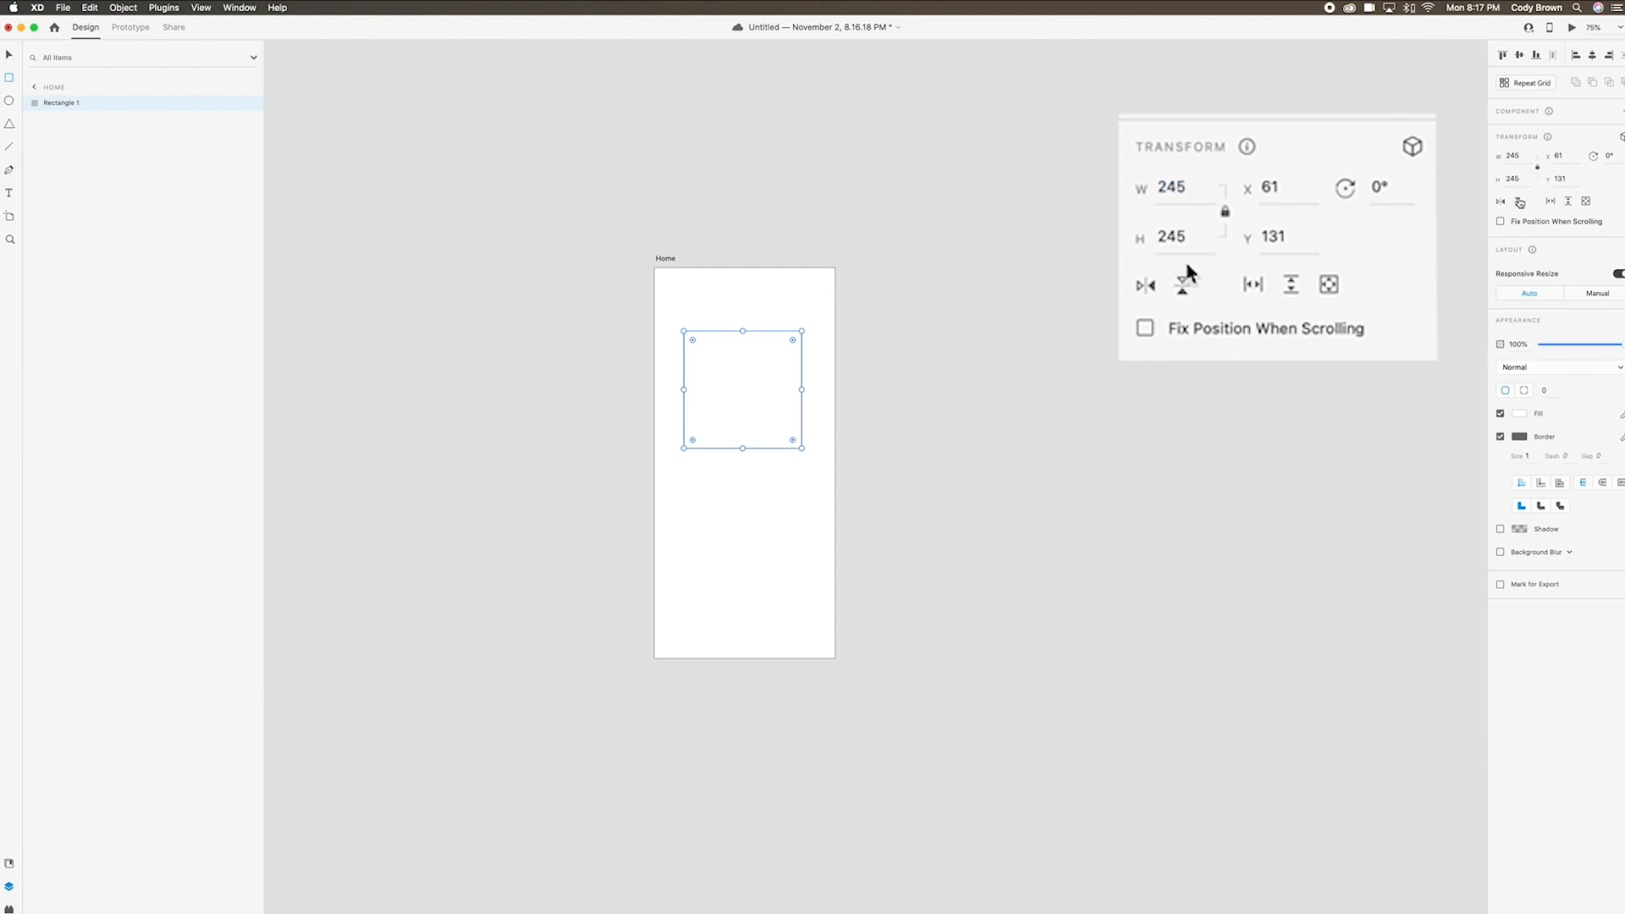
{"action": "left_click", "coordinate": [1521, 159]}
{"action": "type", "text": "259"}
{"action": "key", "text": "Return"}
{"action": "left_click", "coordinate": [1521, 158]}
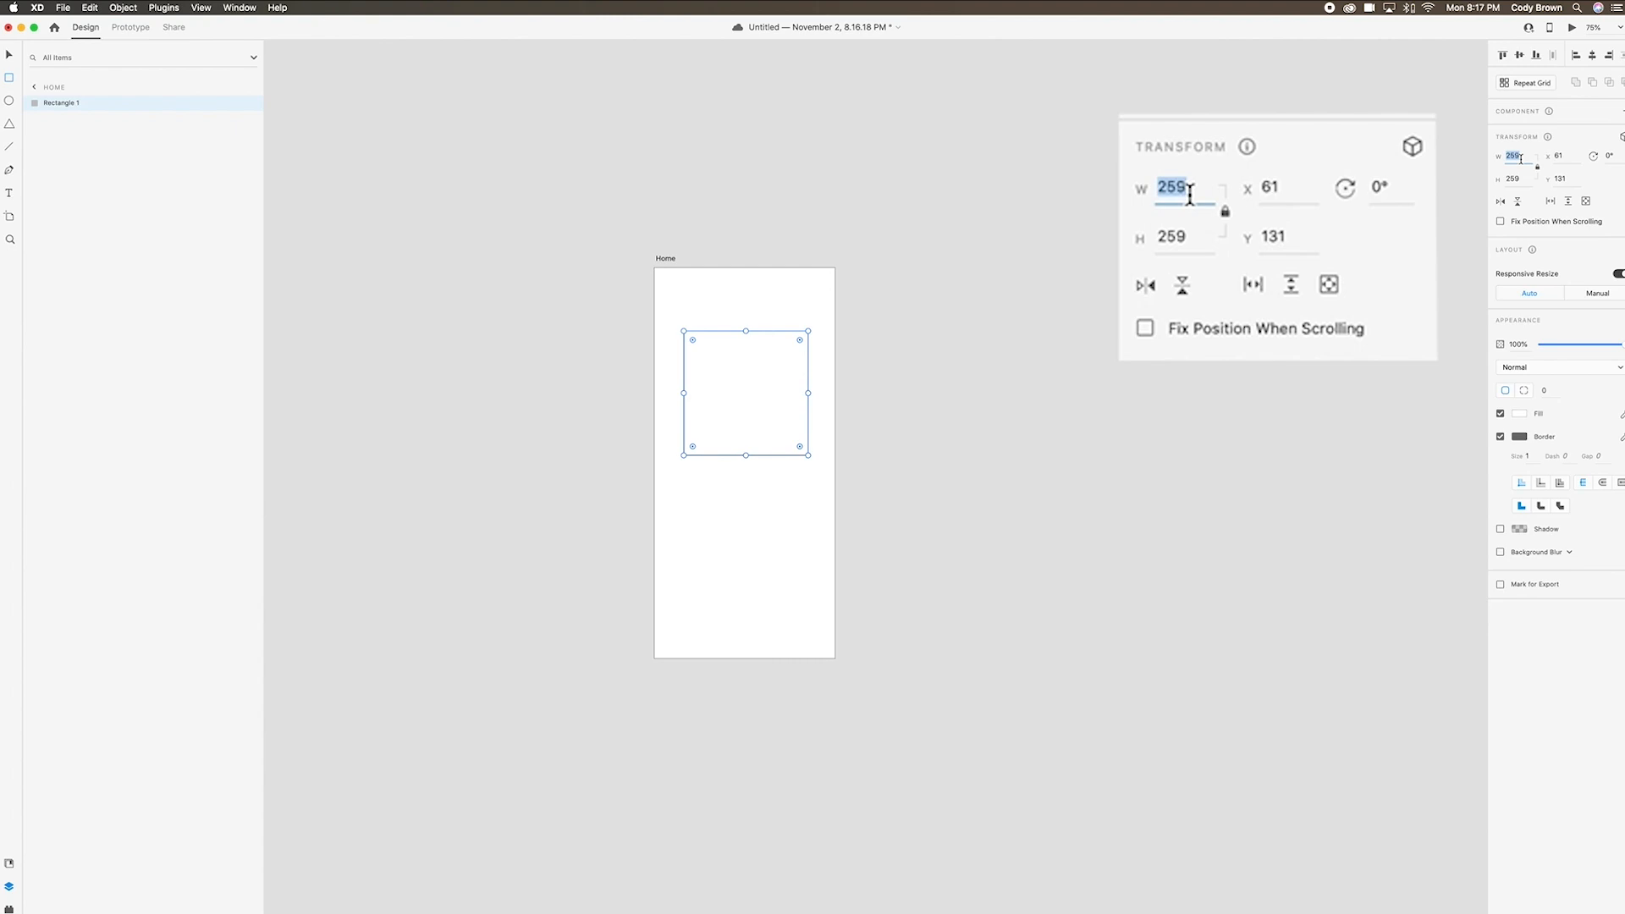
{"action": "type", "text": "250"}
{"action": "key", "text": "Return"}
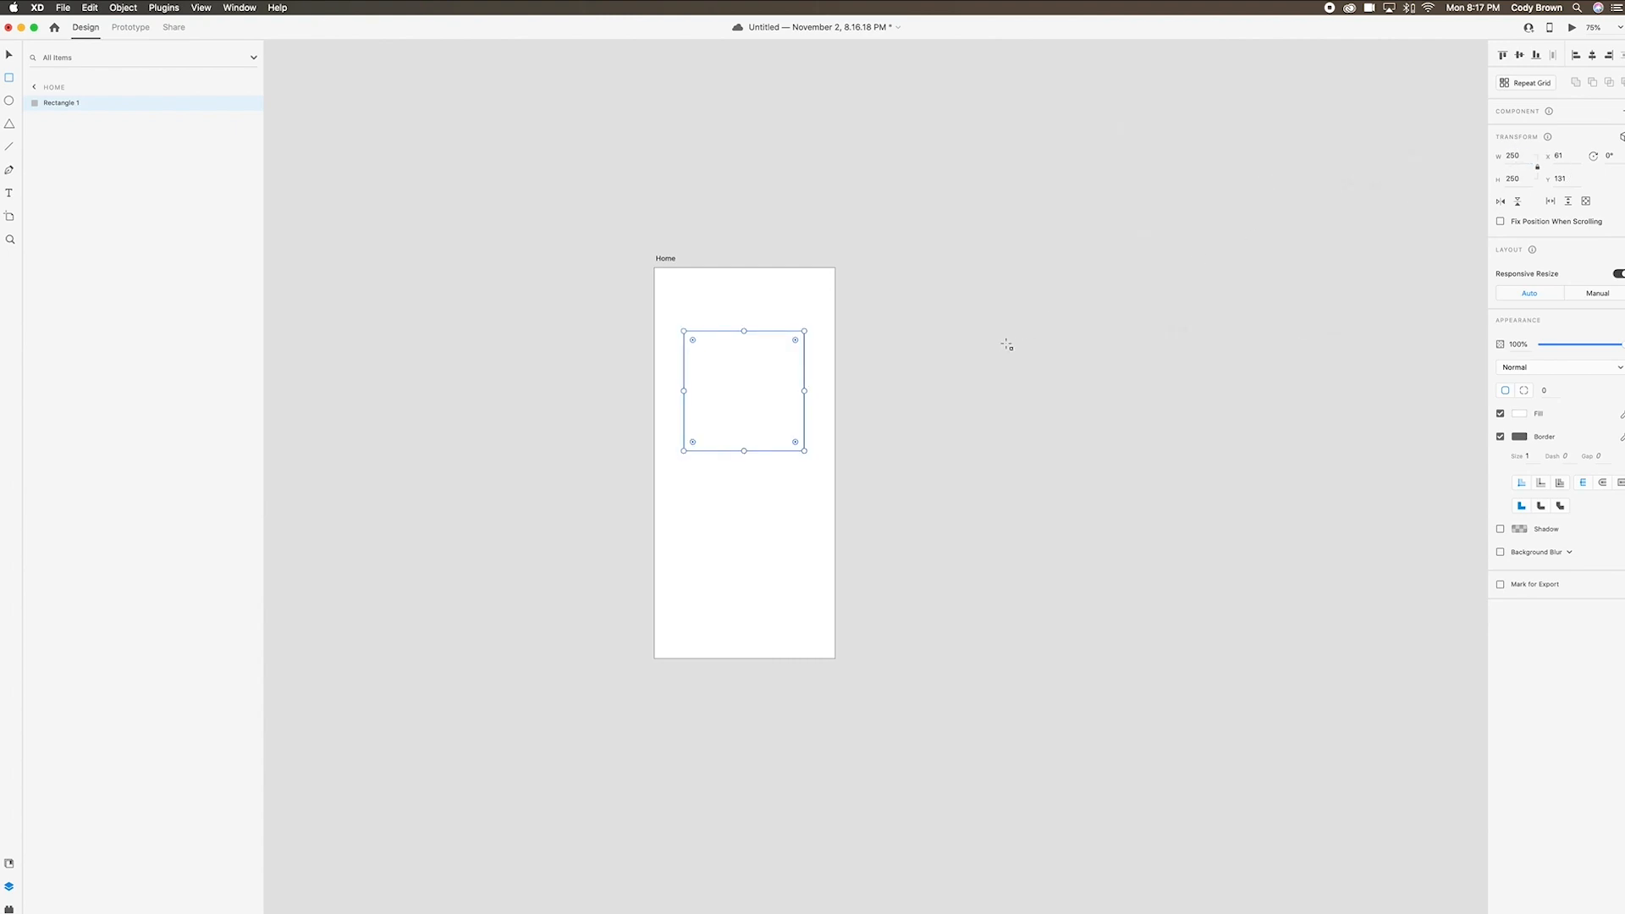
Move the square so it is centred horizontally on the artboard, at about X 63 and Y 139.
{"action": "left_click", "coordinate": [9, 57]}
{"action": "left_click_drag", "start_coordinate": [770, 390], "coordinate": [885, 492]}
{"action": "key", "text": "super+equal"}
{"action": "mouse_move", "coordinate": [796, 441]}
{"action": "left_mouse_down"}
{"action": "mouse_move", "coordinate": [781, 441]}
{"action": "mouse_move", "coordinate": [802, 442]}
{"action": "mouse_move", "coordinate": [794, 423]}
{"action": "mouse_move", "coordinate": [795, 443]}
{"action": "left_mouse_up"}
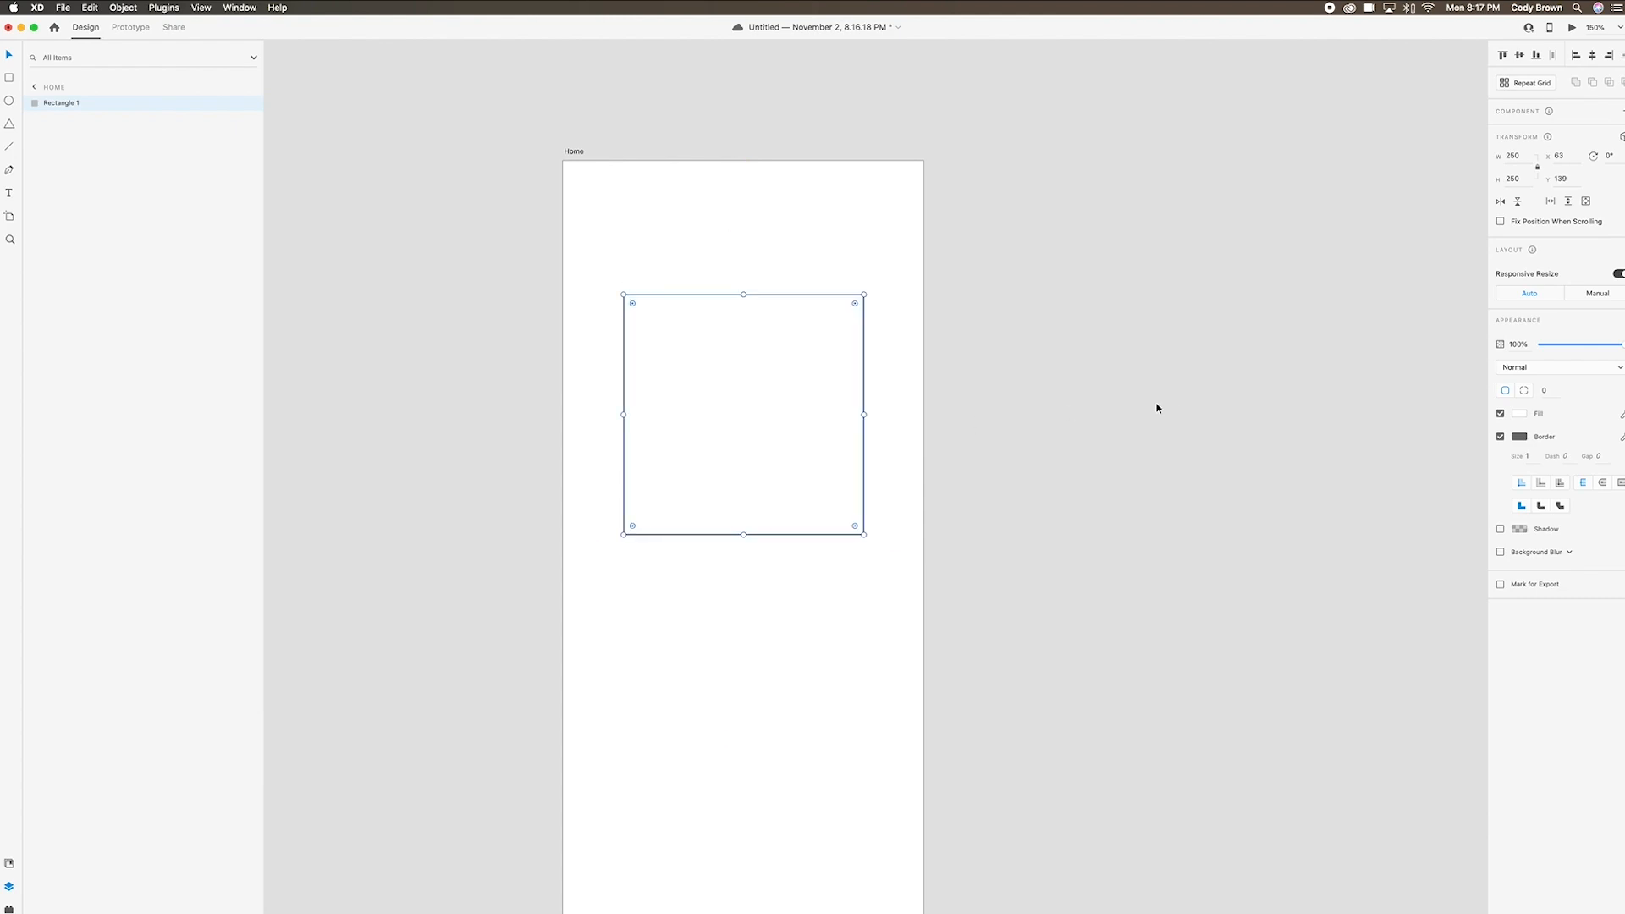
Remove the square's border and change its fill to a light grey.
{"action": "left_click", "coordinate": [1501, 437]}
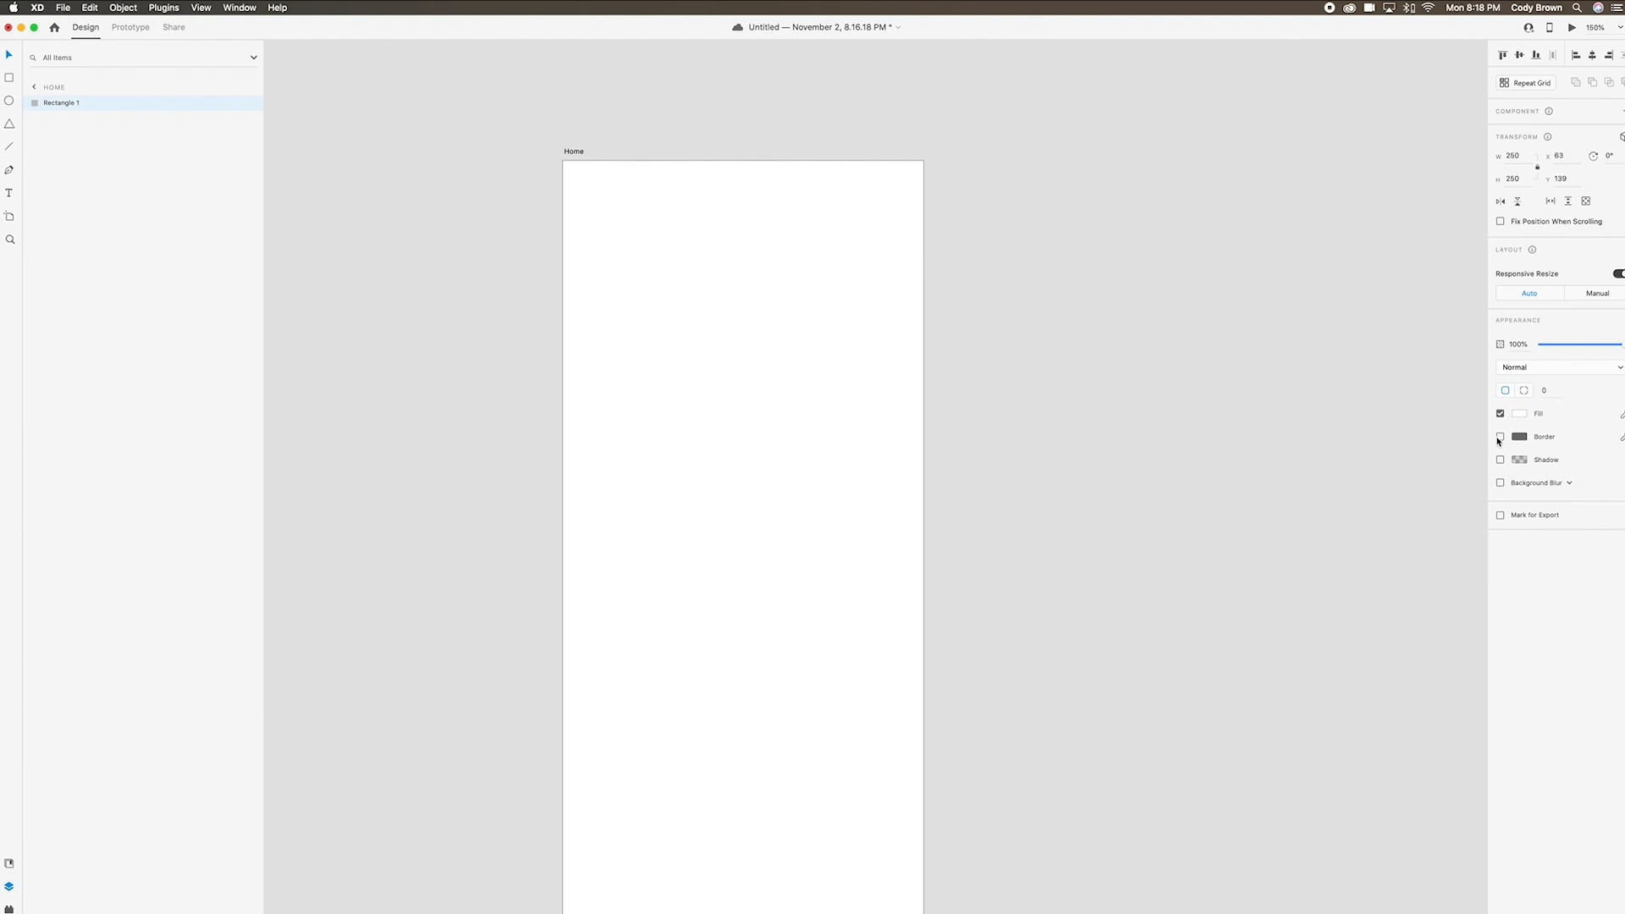
{"action": "left_click", "coordinate": [1526, 416]}
{"action": "left_click_drag", "start_coordinate": [1383, 364], "coordinate": [1358, 360]}
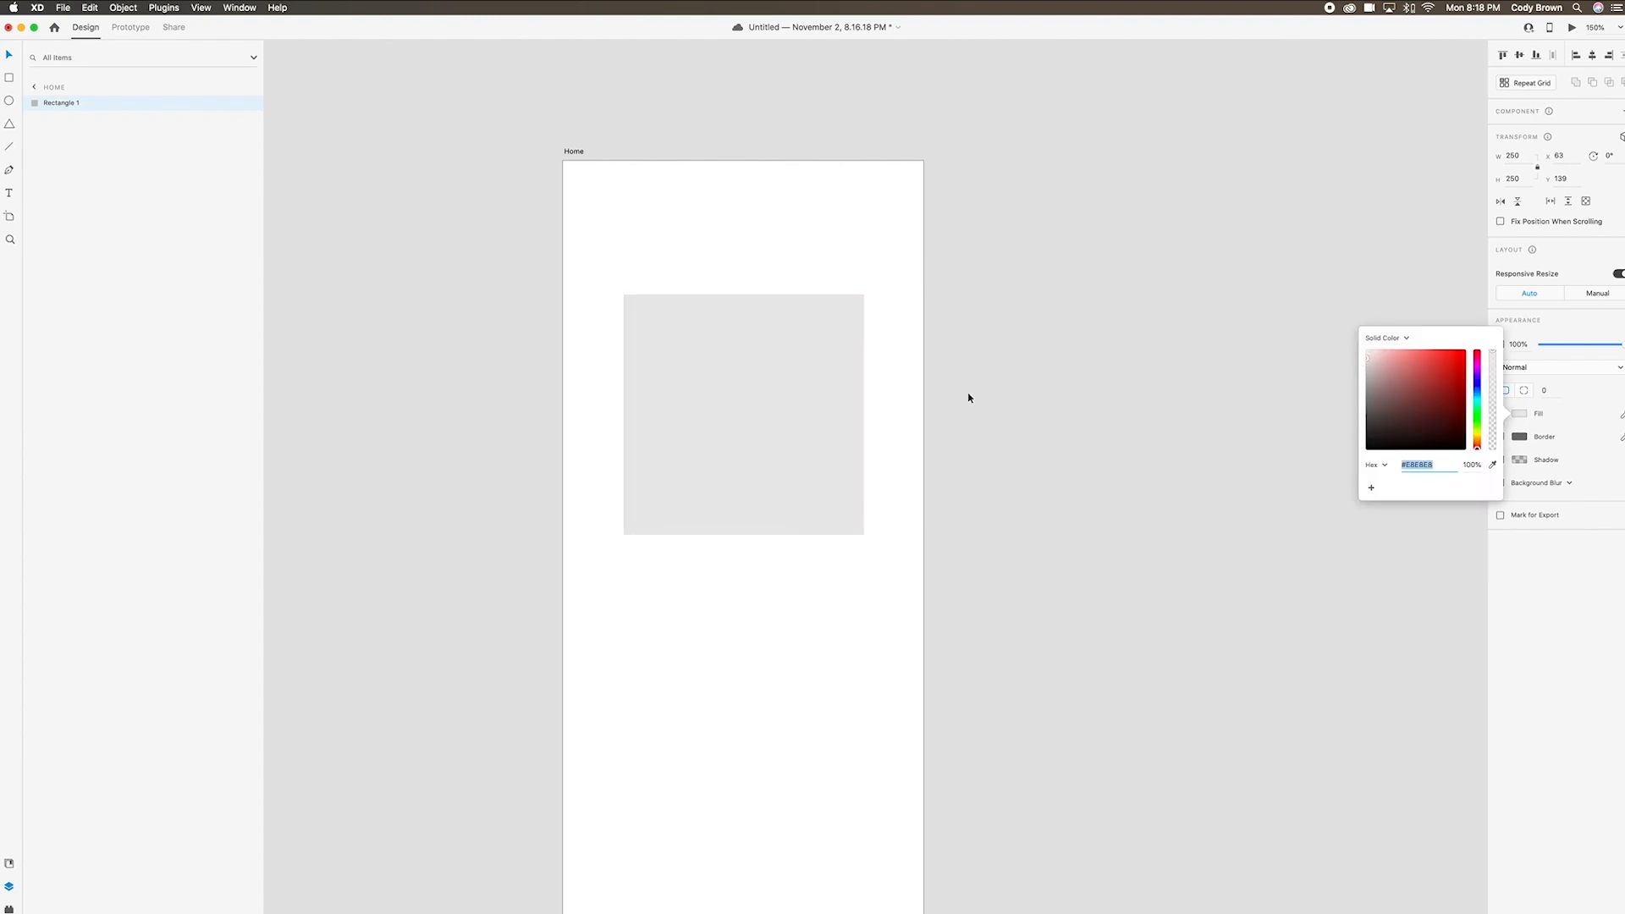
{"action": "left_click", "coordinate": [864, 393]}
Round all corners of the grey square with a radius of 3.
{"action": "scroll", "coordinate": [874, 381], "scroll_direction": "left", "scroll_amount": 2}
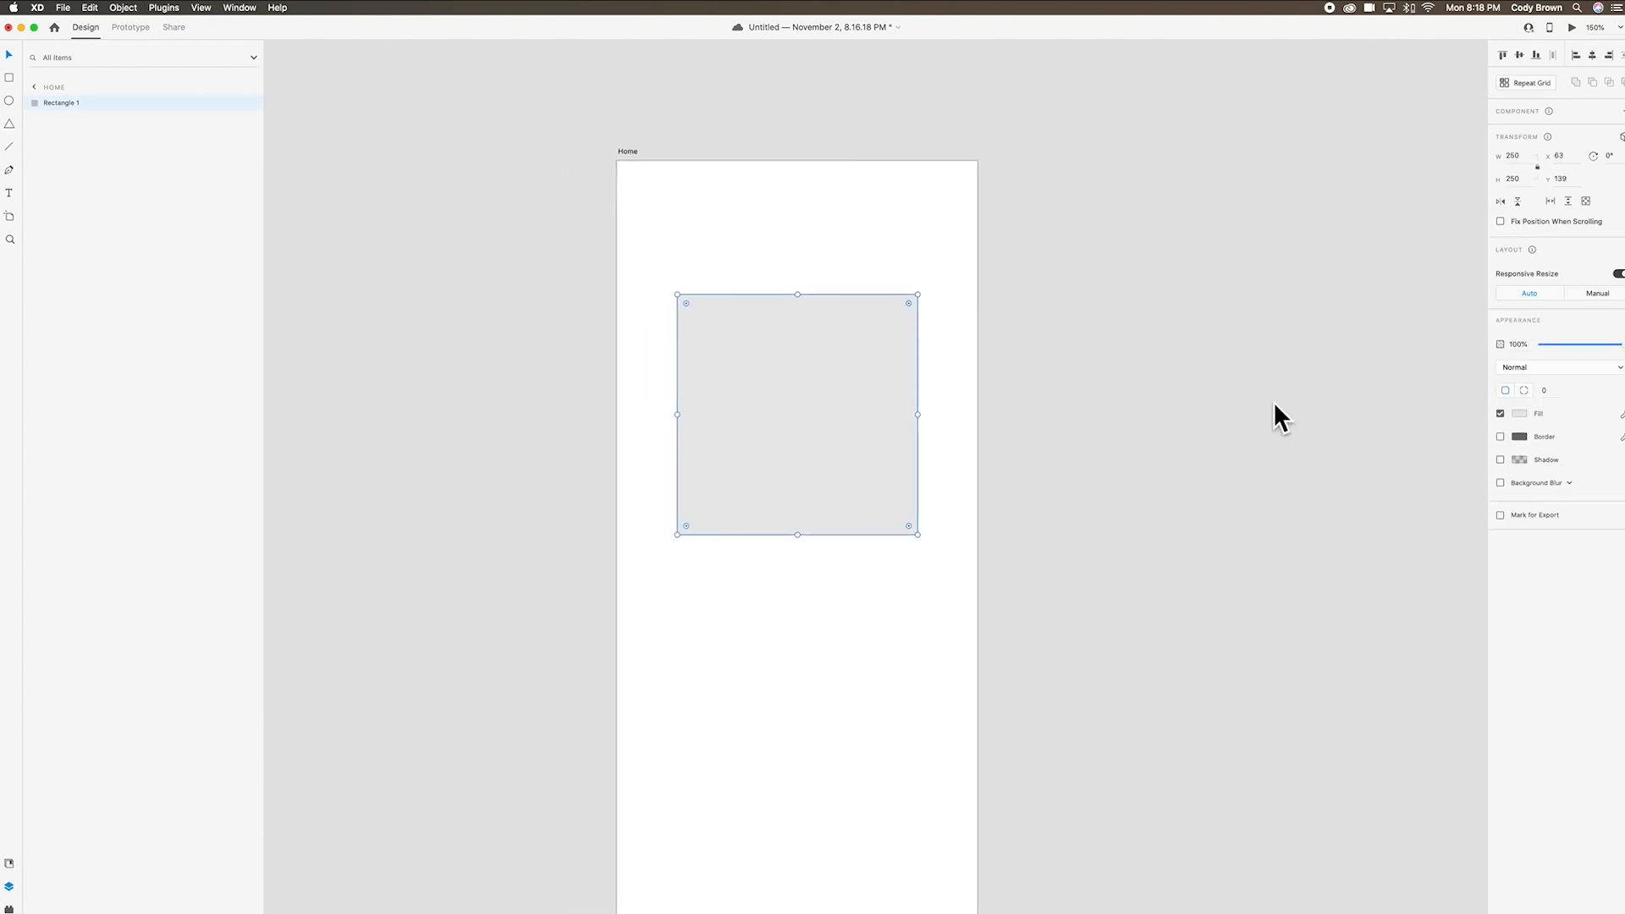
{"action": "left_click", "coordinate": [1547, 391]}
{"action": "left_click", "coordinate": [1131, 327]}
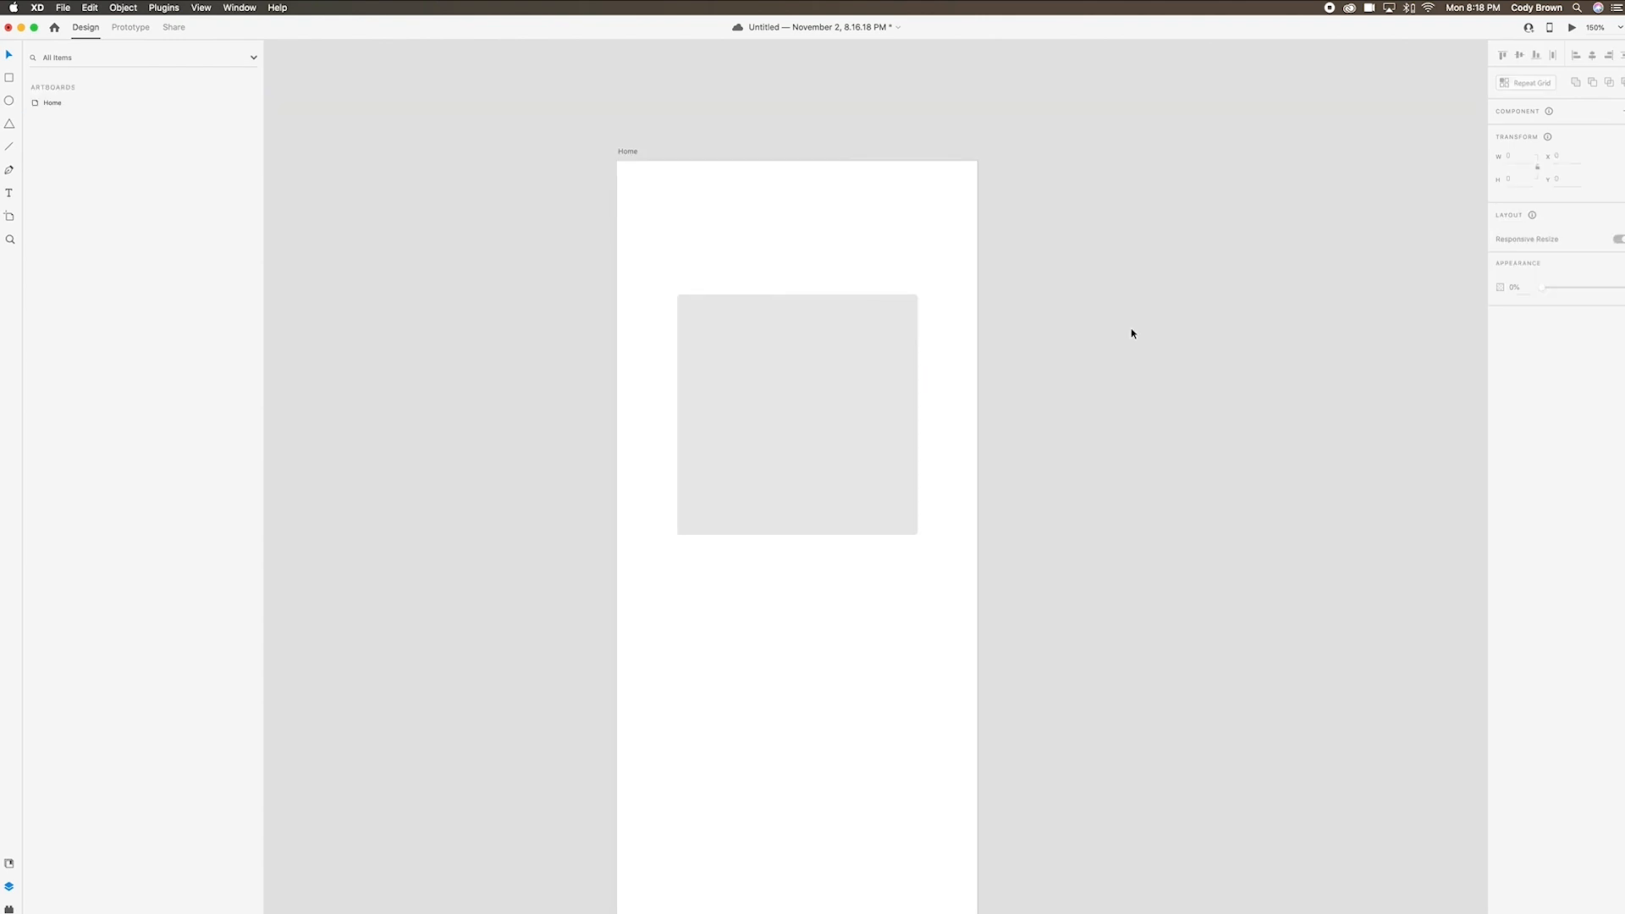
{"action": "key", "text": "super+equal"}
{"action": "left_click_drag", "start_coordinate": [1132, 333], "coordinate": [1175, 433]}
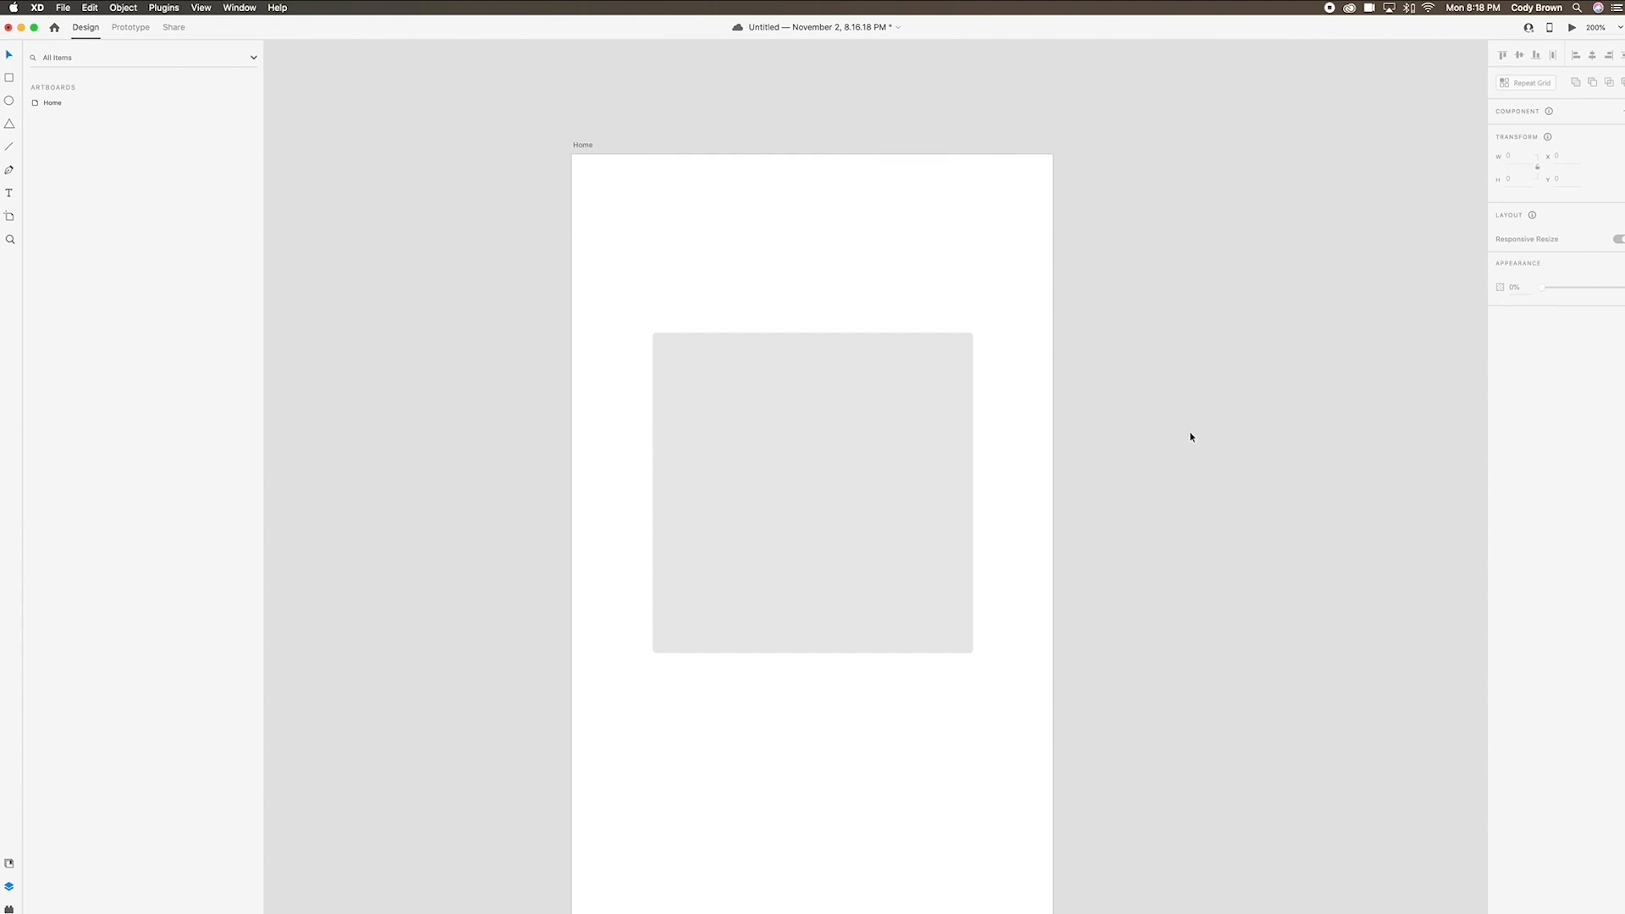
Move the grey square straight down to about Y 153.
{"action": "left_click", "coordinate": [944, 439]}
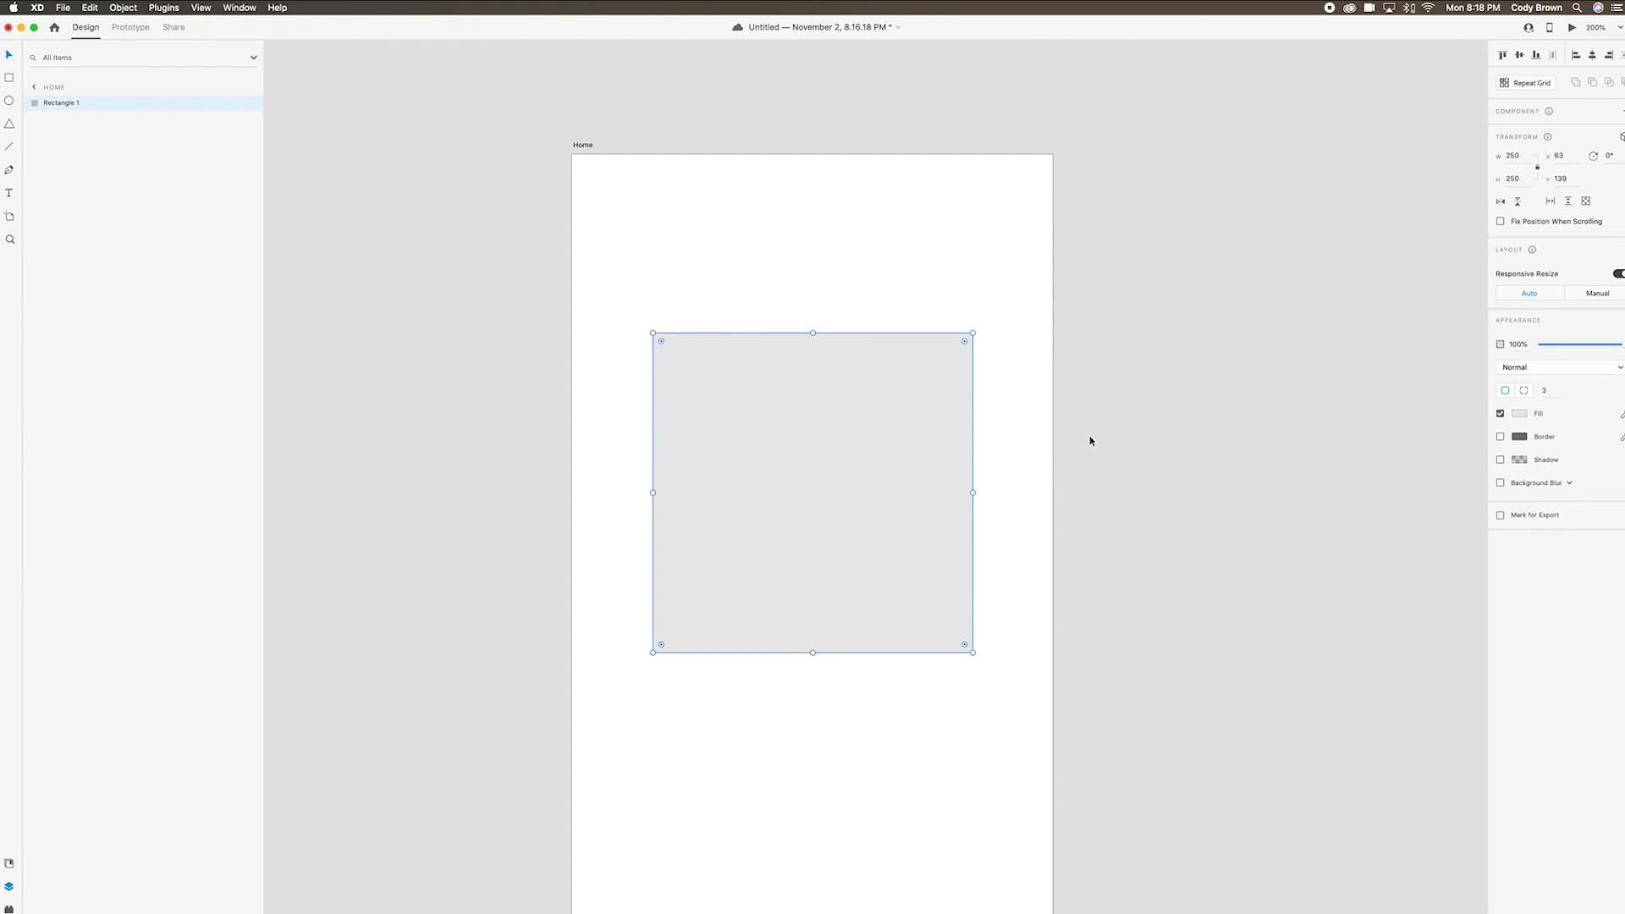
{"action": "scroll", "coordinate": [1081, 460], "scroll_direction": "left", "scroll_amount": 2}
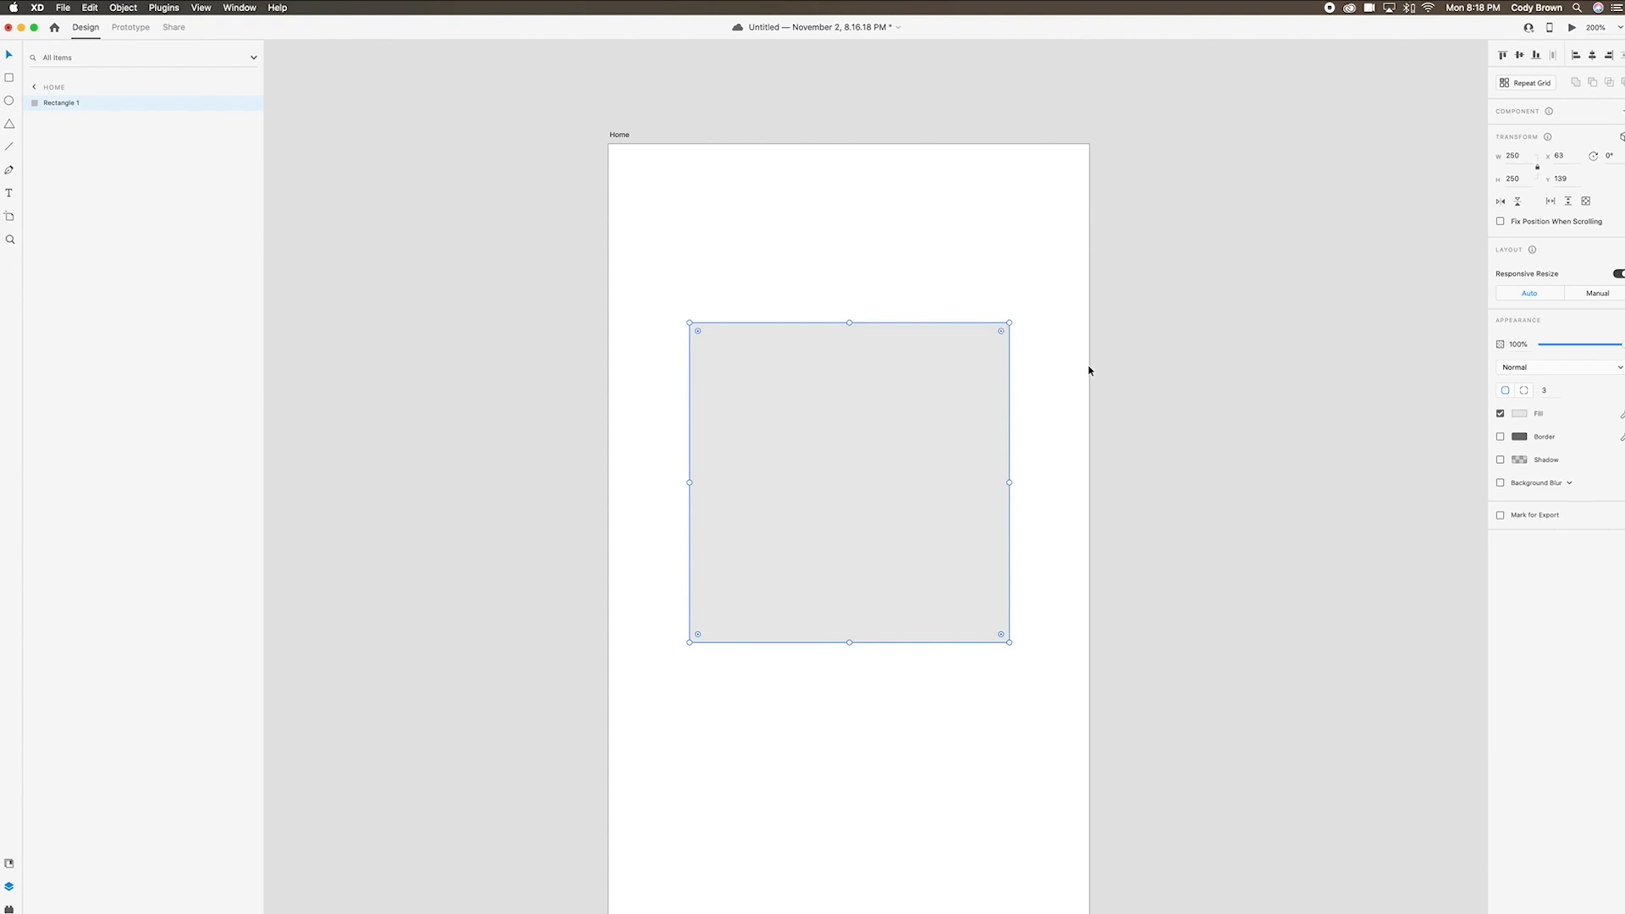
{"action": "scroll", "coordinate": [1049, 354], "scroll_direction": "right", "scroll_amount": 2}
{"action": "left_click", "coordinate": [1295, 407]}
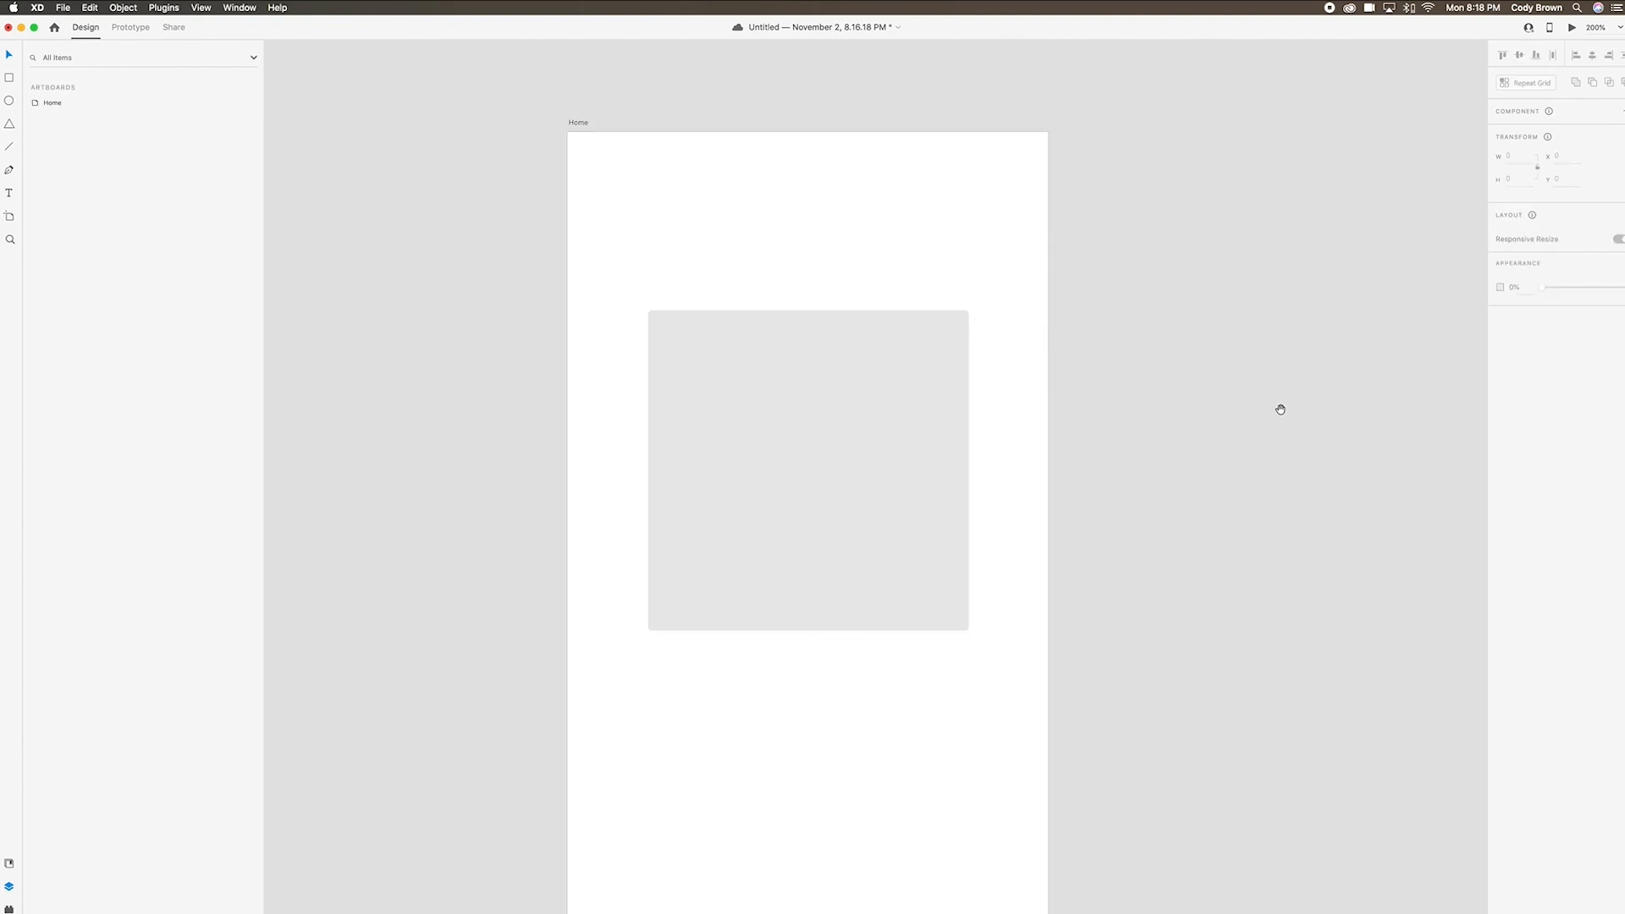
{"action": "scroll", "coordinate": [1101, 402], "scroll_direction": "down", "scroll_amount": 2}
{"action": "left_click_drag", "start_coordinate": [896, 396], "coordinate": [898, 414]}
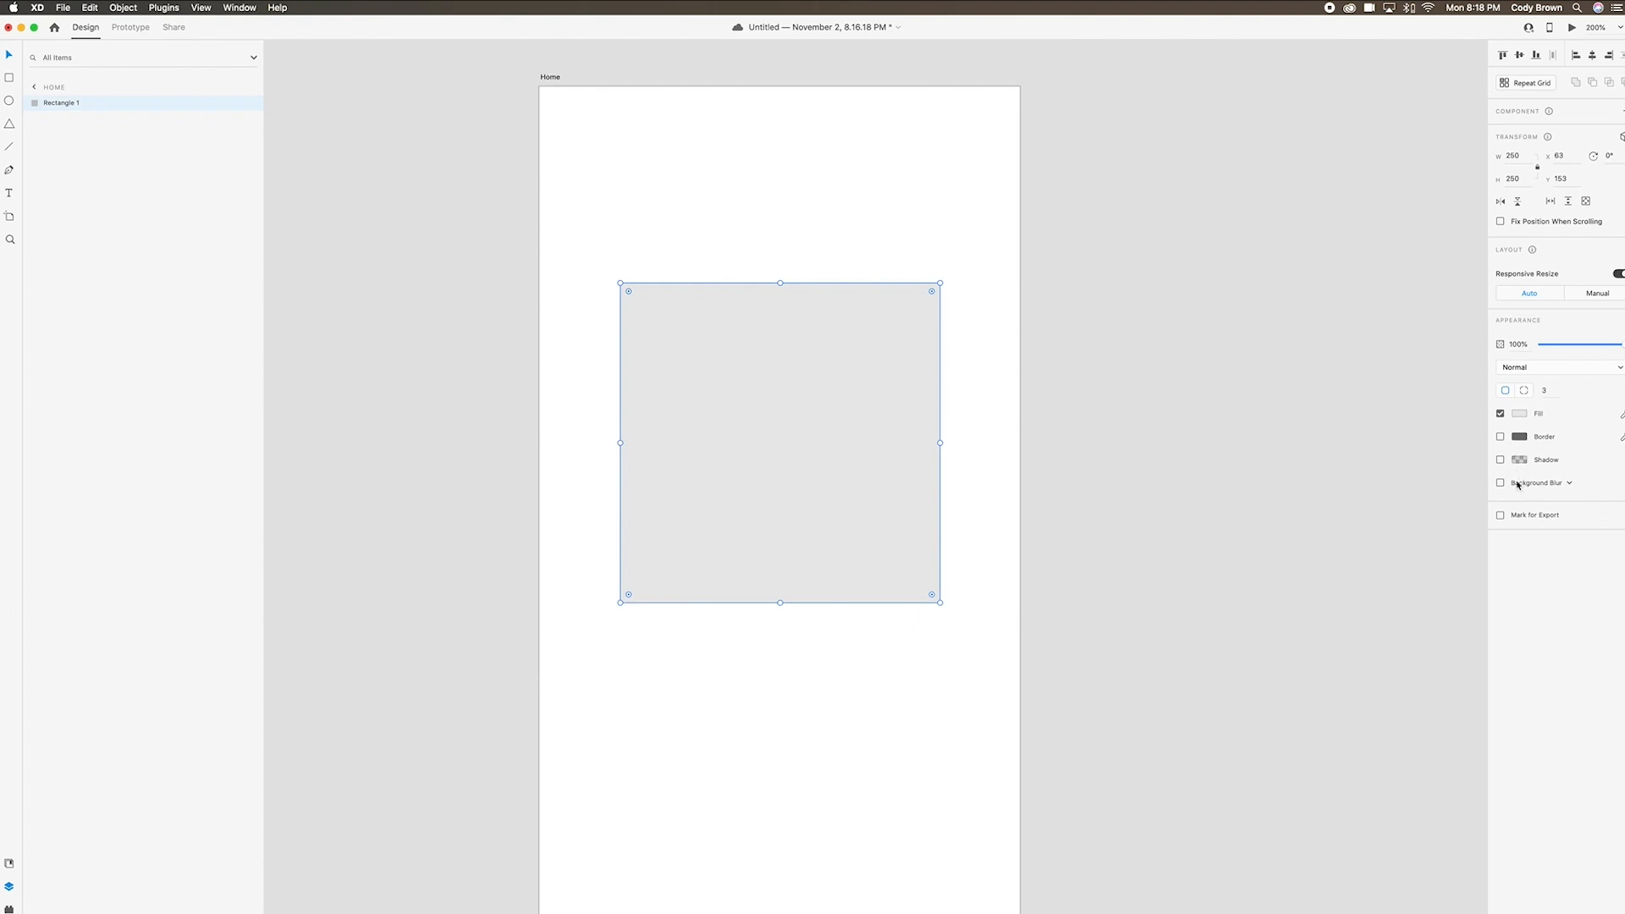
Enable a drop shadow on the grey square.
{"action": "left_click", "coordinate": [1501, 460]}
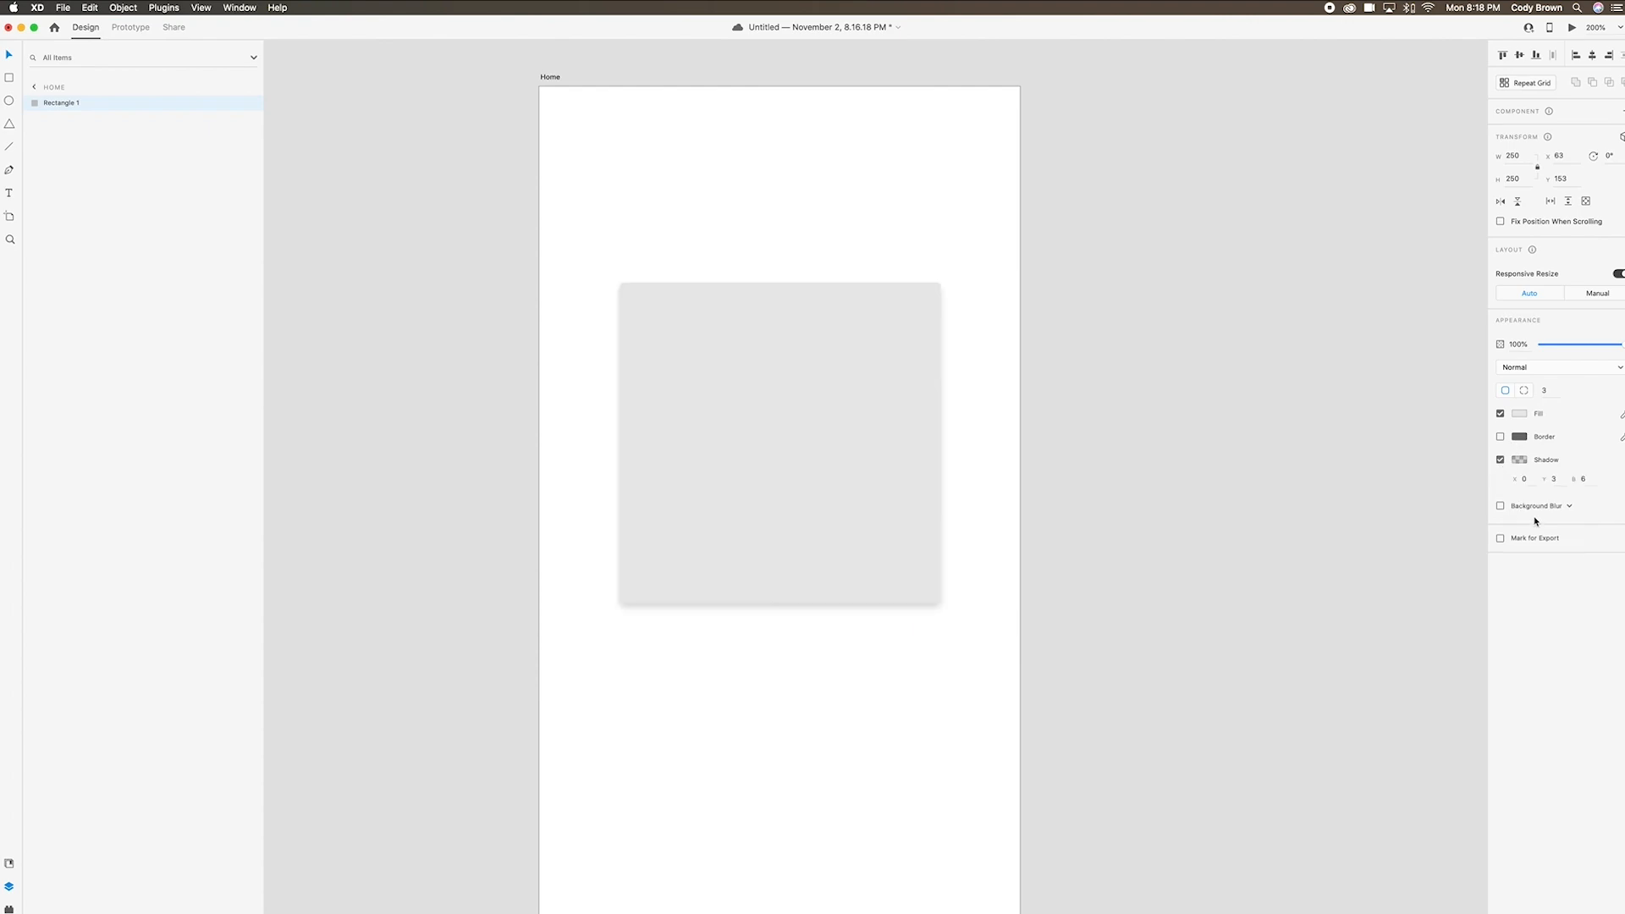
{"action": "scroll", "coordinate": [1128, 482], "scroll_direction": "left", "scroll_amount": 5}
{"action": "scroll", "coordinate": [1128, 483], "scroll_direction": "down", "scroll_amount": 2}
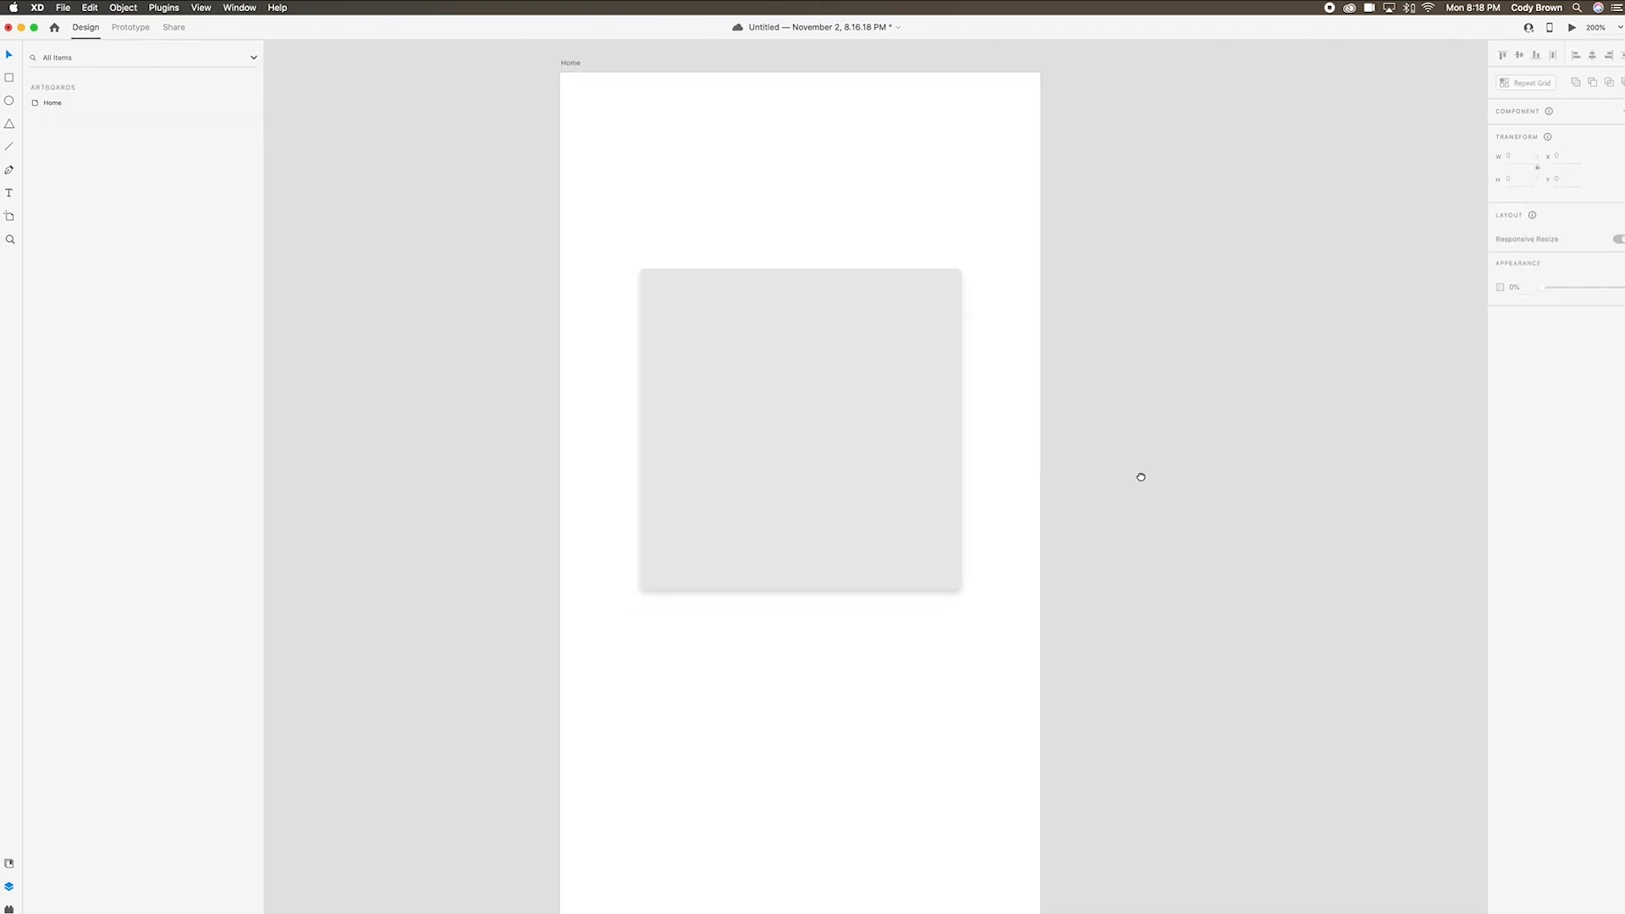
{"action": "key", "text": "super+equal"}
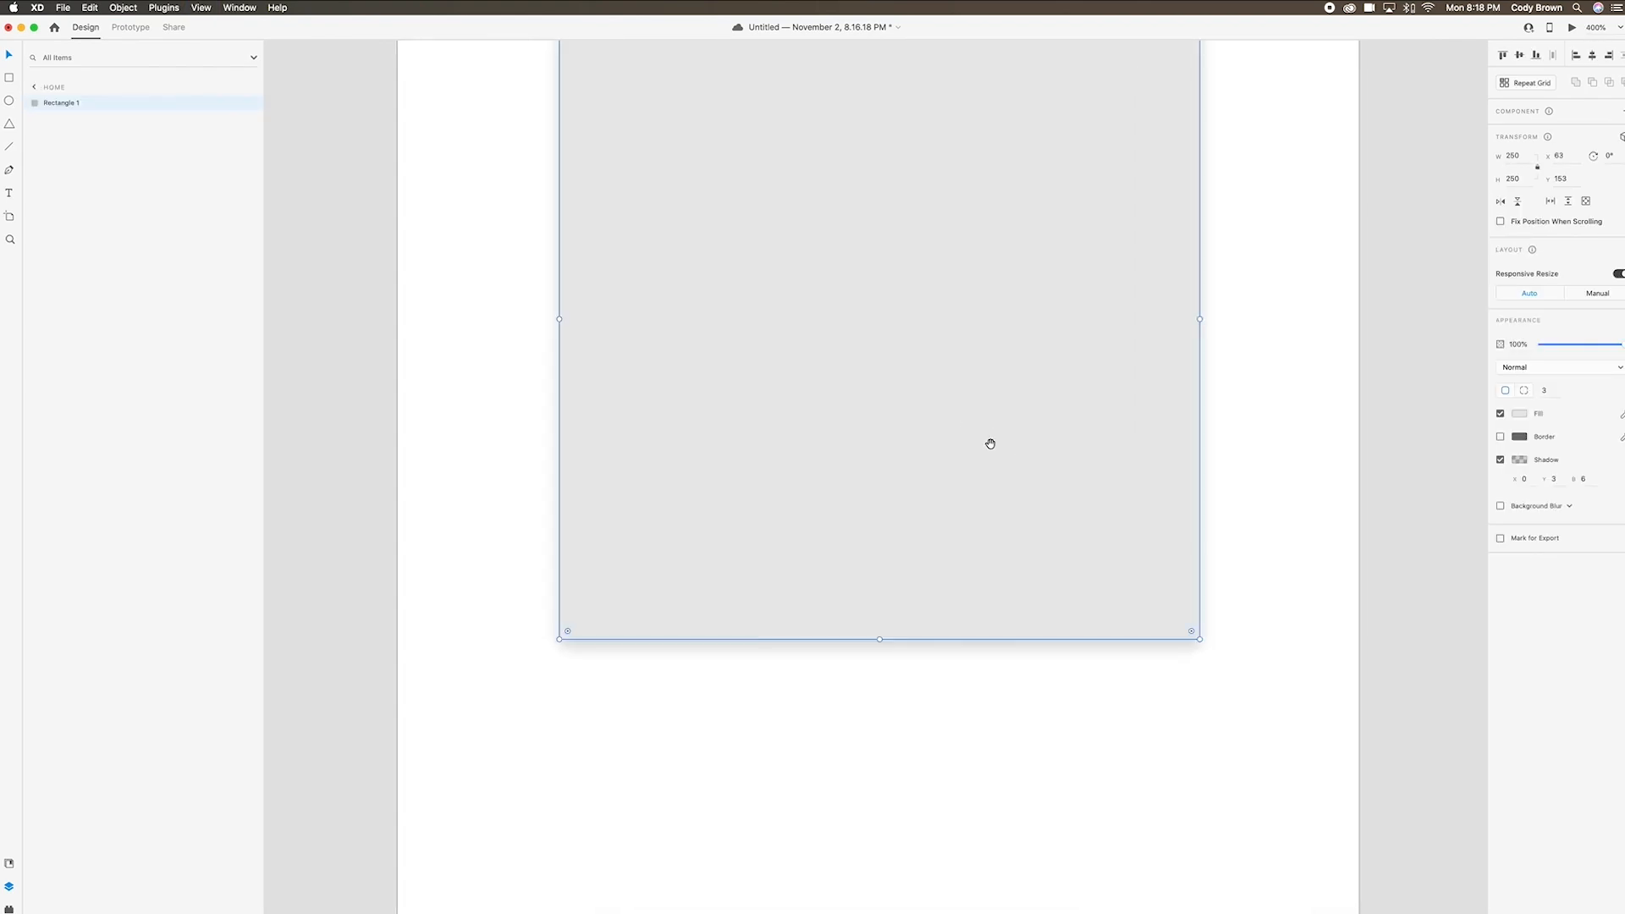
{"action": "left_click_drag", "start_coordinate": [989, 443], "coordinate": [929, 416]}
Set the blur of the square's shadow to 45.
{"action": "left_click", "coordinate": [1202, 480]}
{"action": "left_click_drag", "start_coordinate": [1213, 471], "coordinate": [1226, 562]}
{"action": "left_click", "coordinate": [1120, 581]}
{"action": "scroll", "coordinate": [1215, 579], "scroll_direction": "right", "scroll_amount": 2}
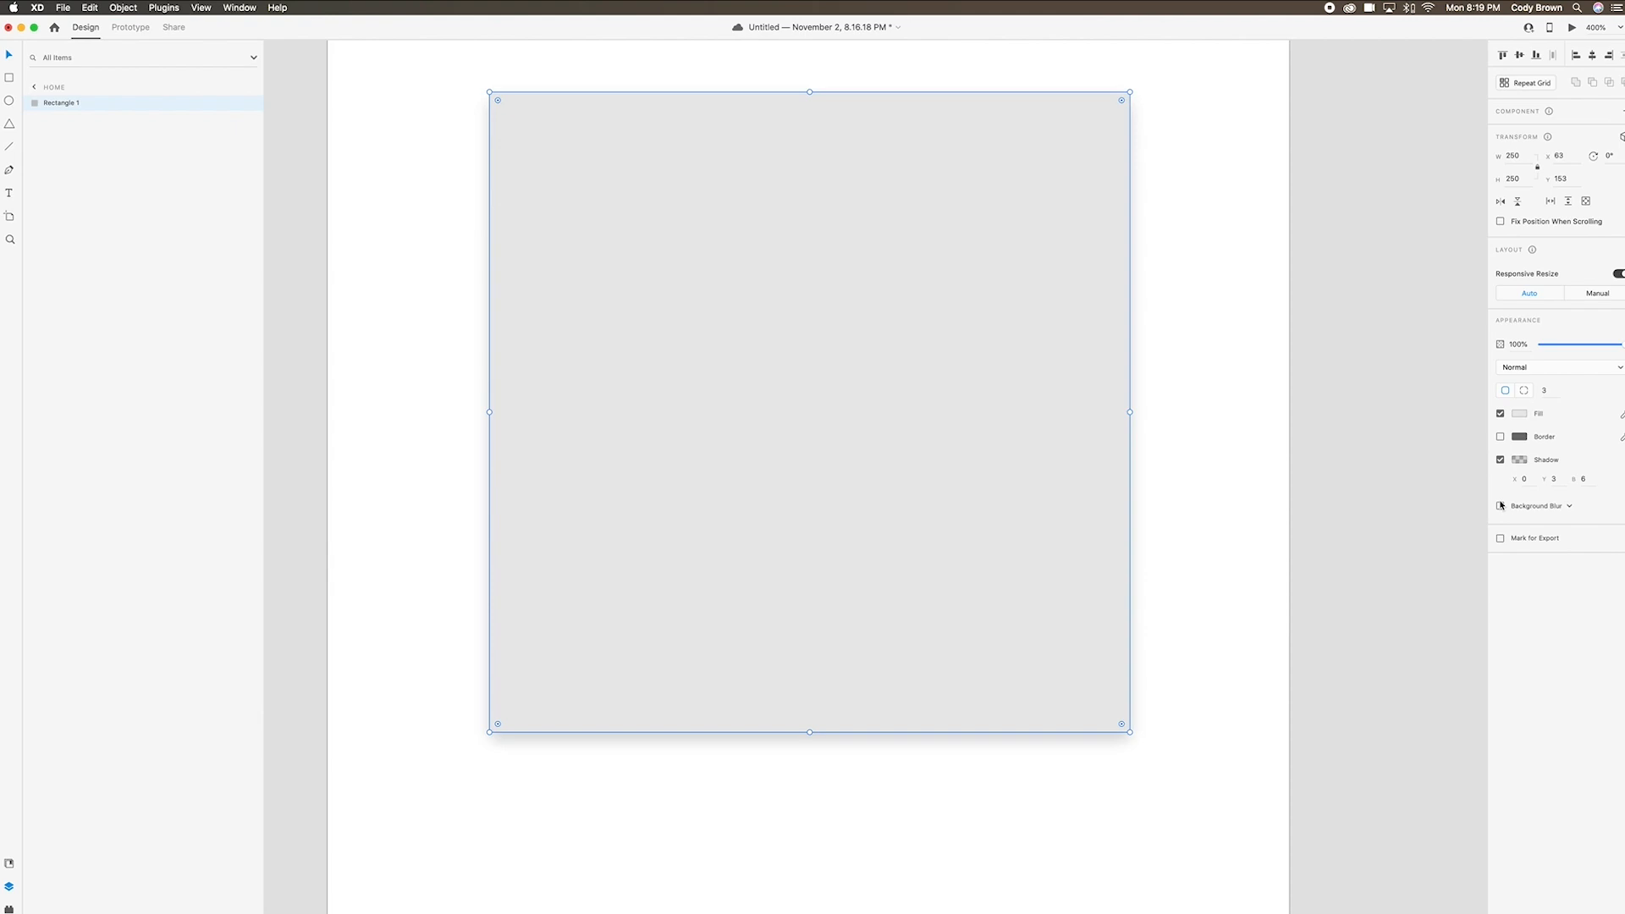
{"action": "left_click", "coordinate": [1580, 482]}
{"action": "type", "text": "45"}
{"action": "key", "text": "Return"}
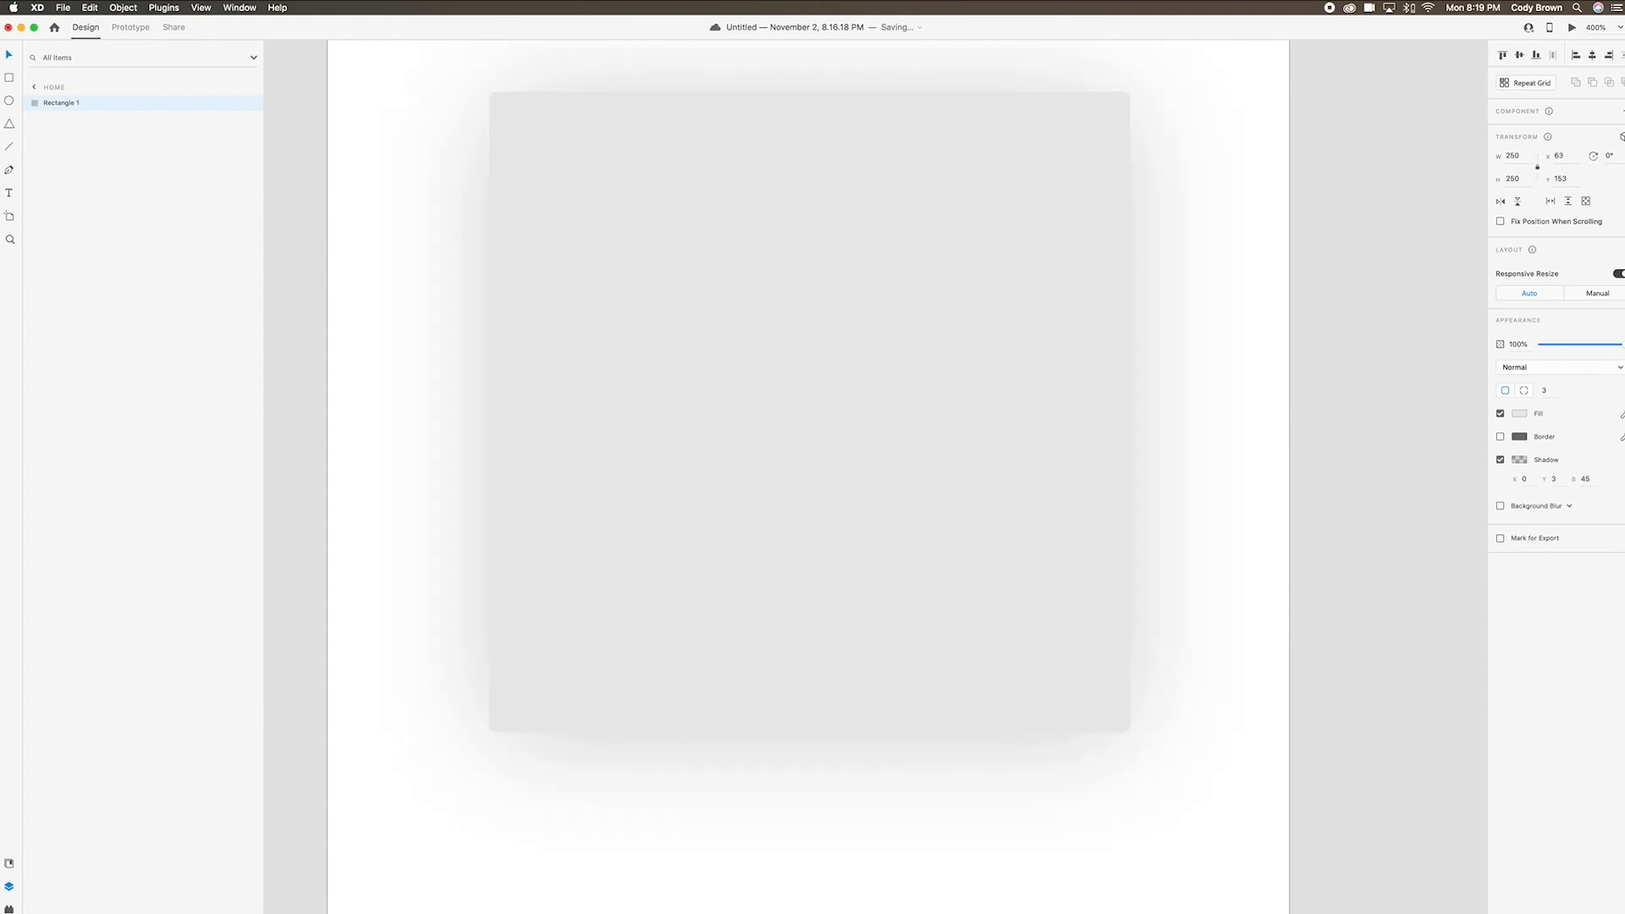
{"action": "left_click", "coordinate": [1405, 518]}
{"action": "key", "text": "super+minus"}
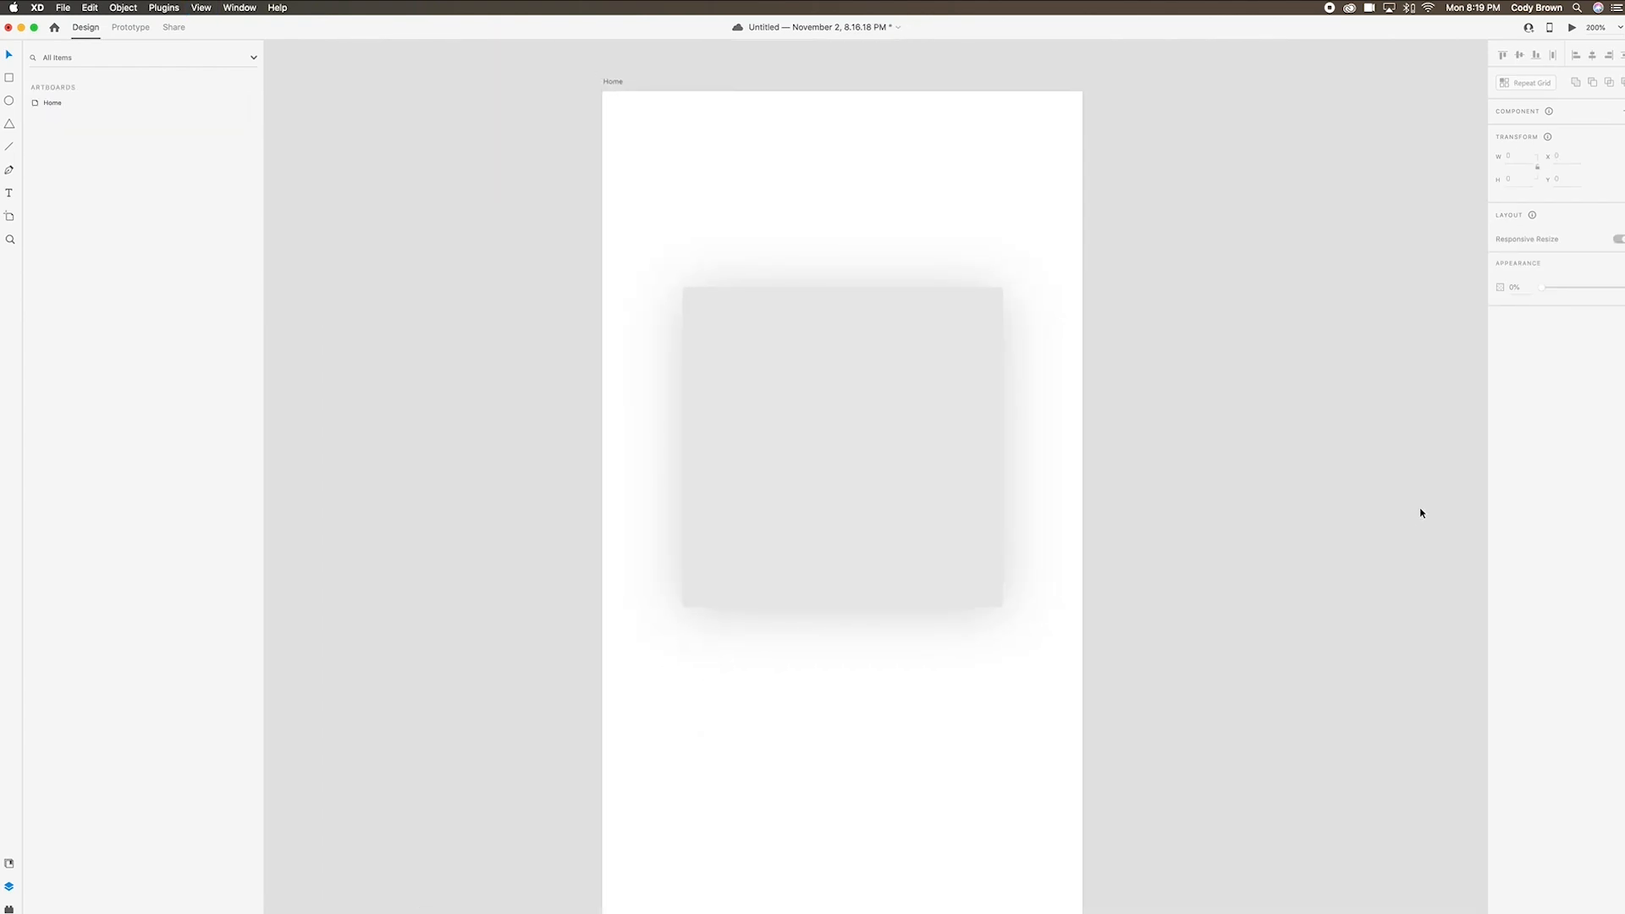
Darken the square's shadow by raising its colour opacity to about 35%.
{"action": "left_click", "coordinate": [955, 499]}
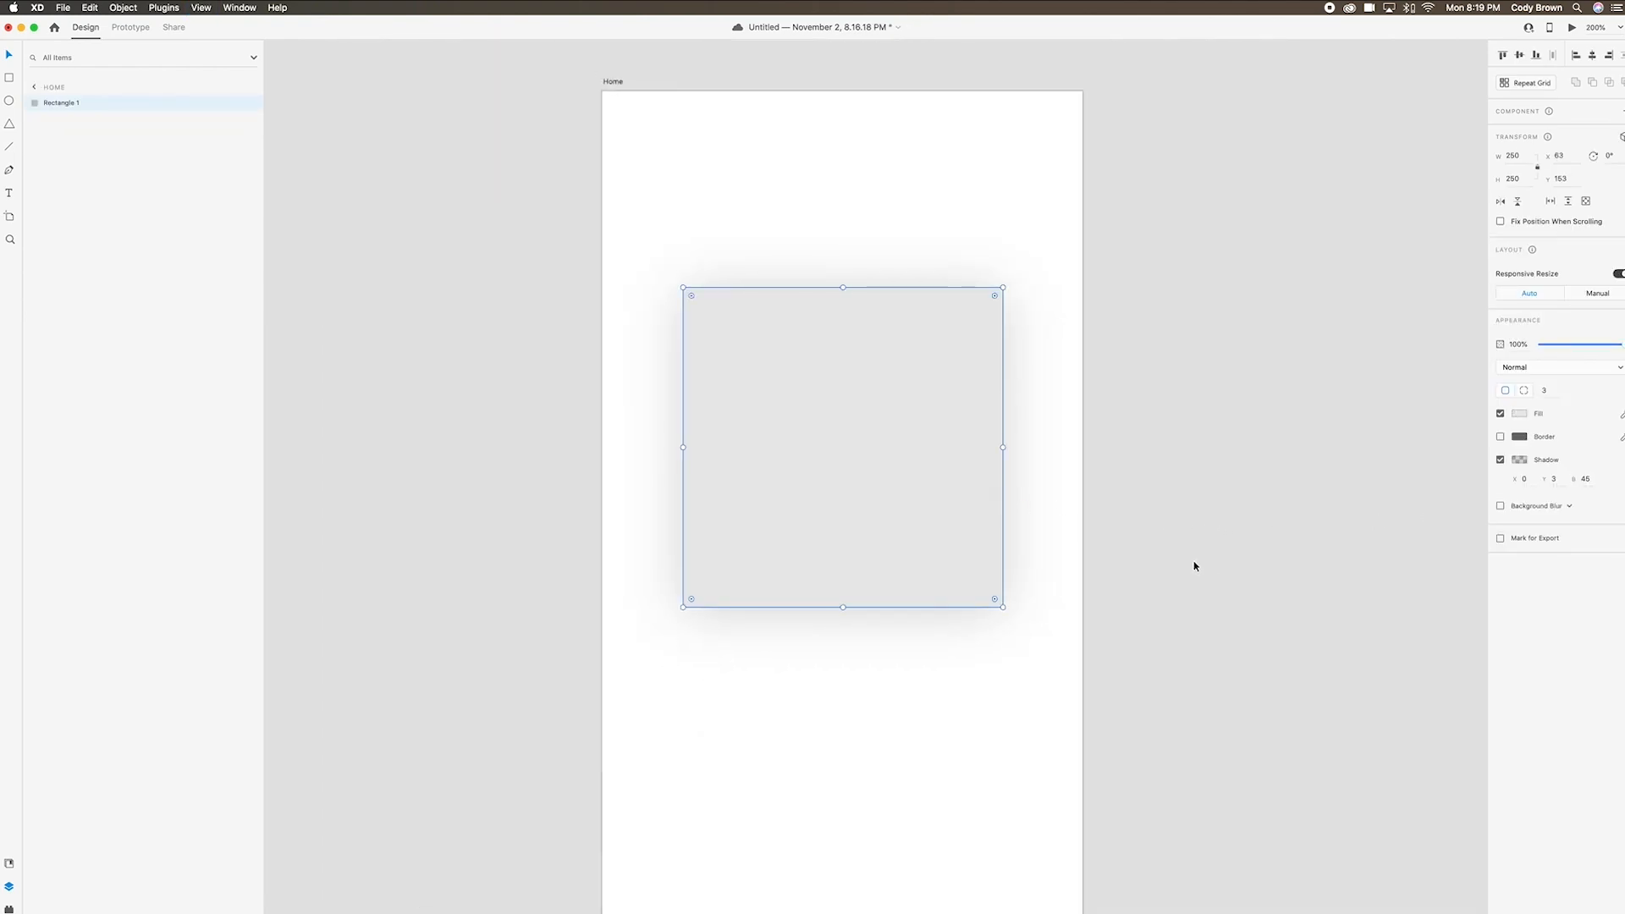
{"action": "left_click", "coordinate": [1094, 482]}
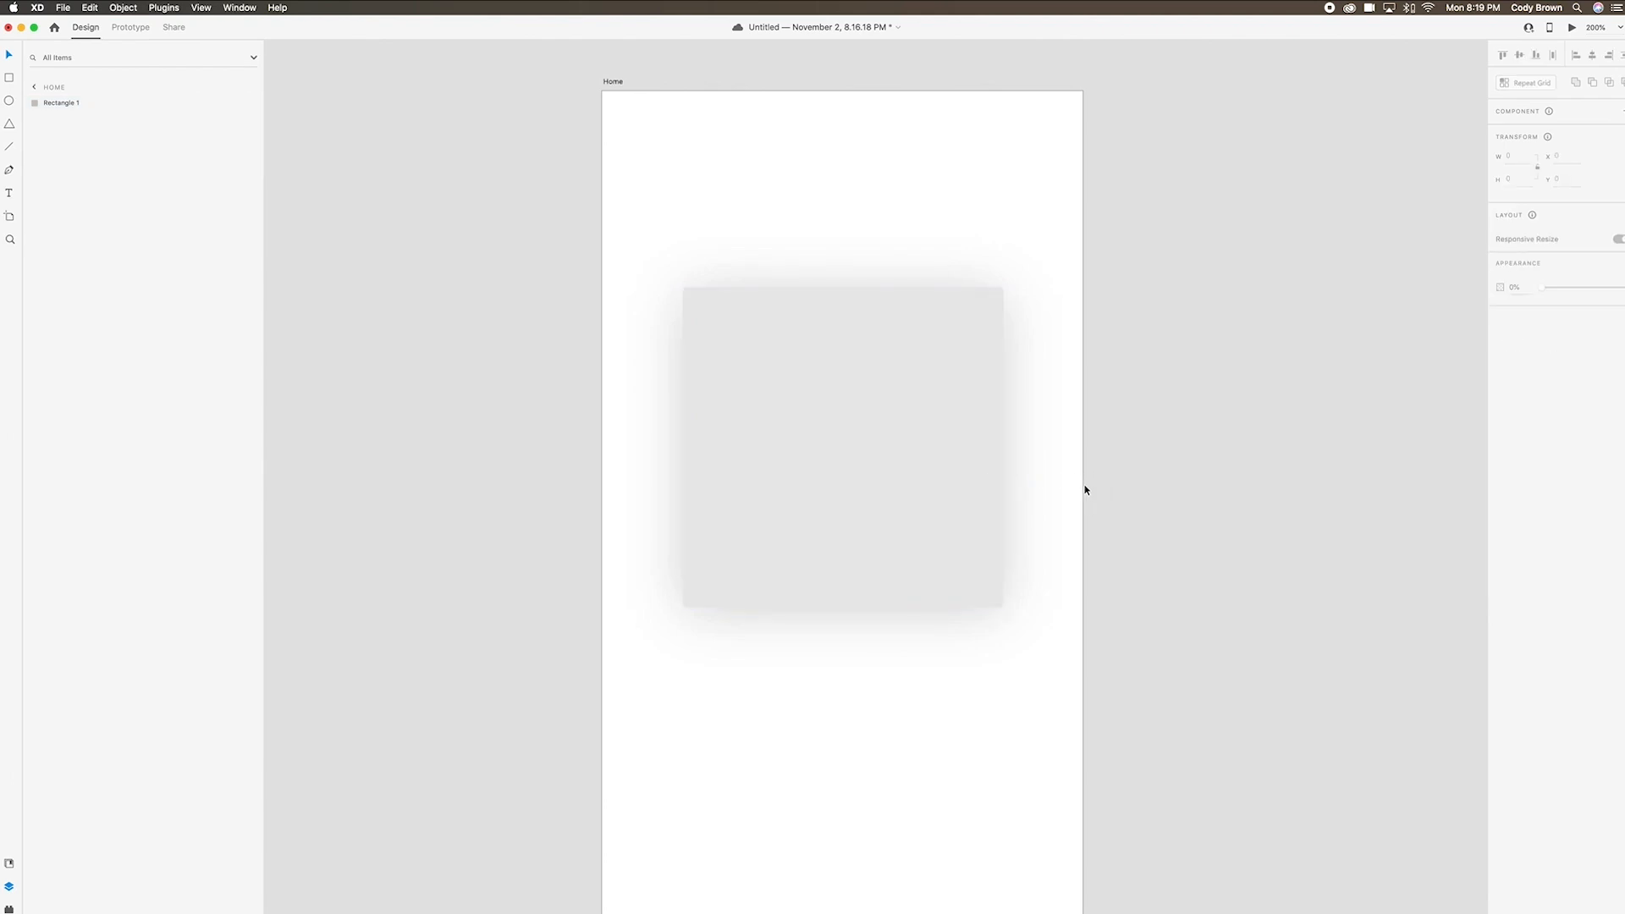
{"action": "left_click", "coordinate": [964, 471]}
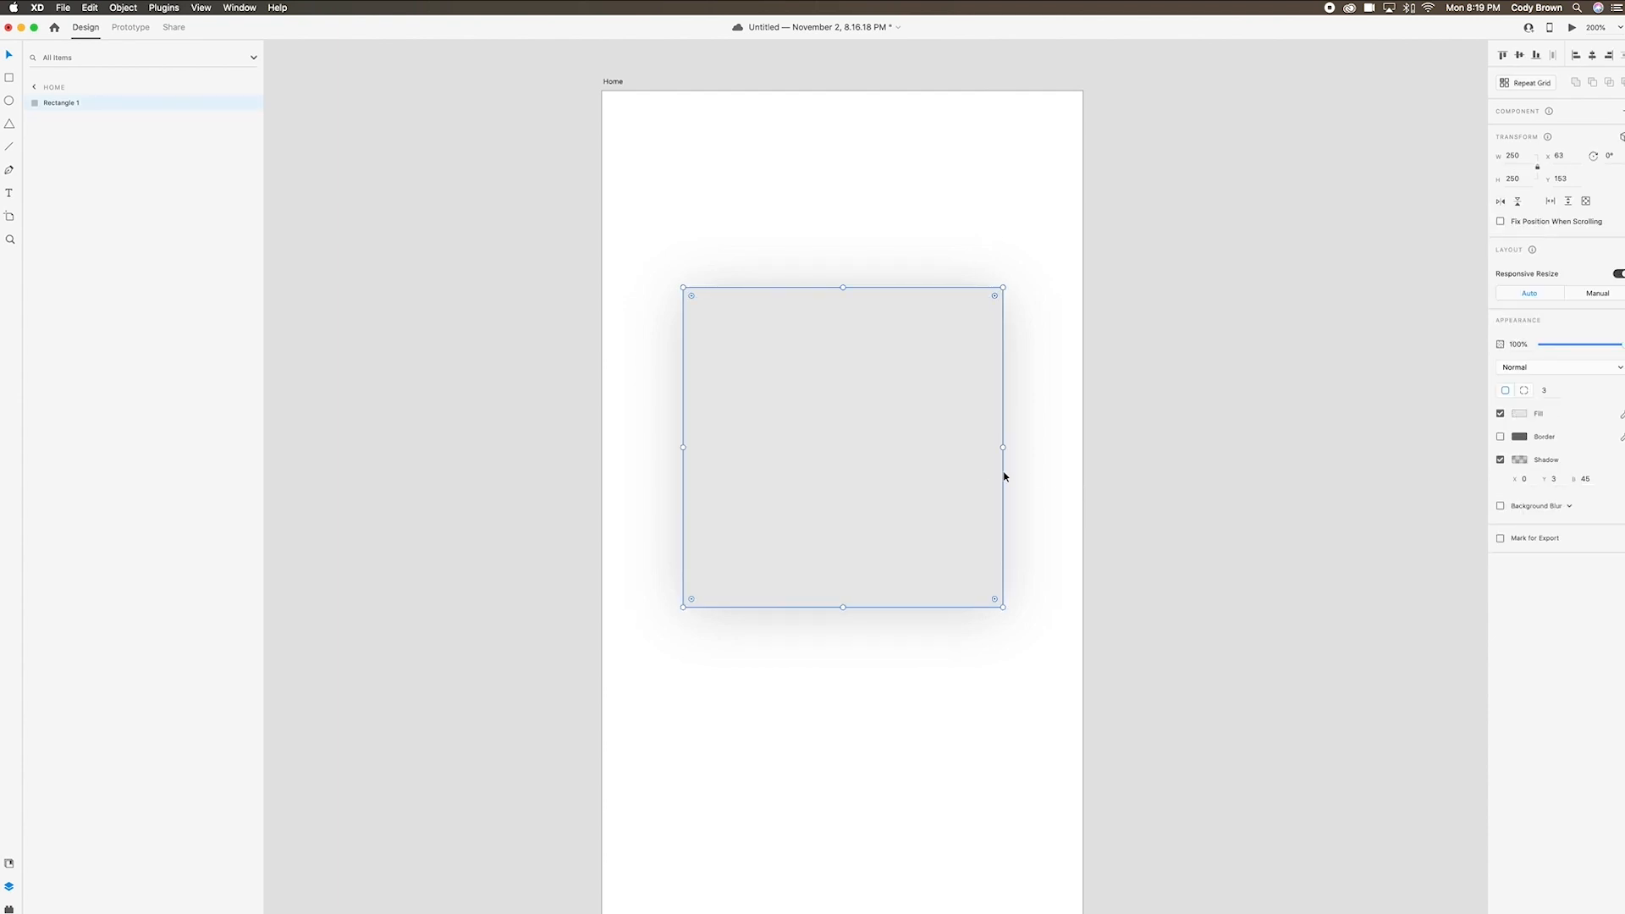
{"action": "left_click", "coordinate": [1520, 461]}
{"action": "left_click_drag", "start_coordinate": [1496, 479], "coordinate": [1494, 456]}
{"action": "left_click", "coordinate": [1269, 465]}
{"action": "left_click", "coordinate": [1150, 468]}
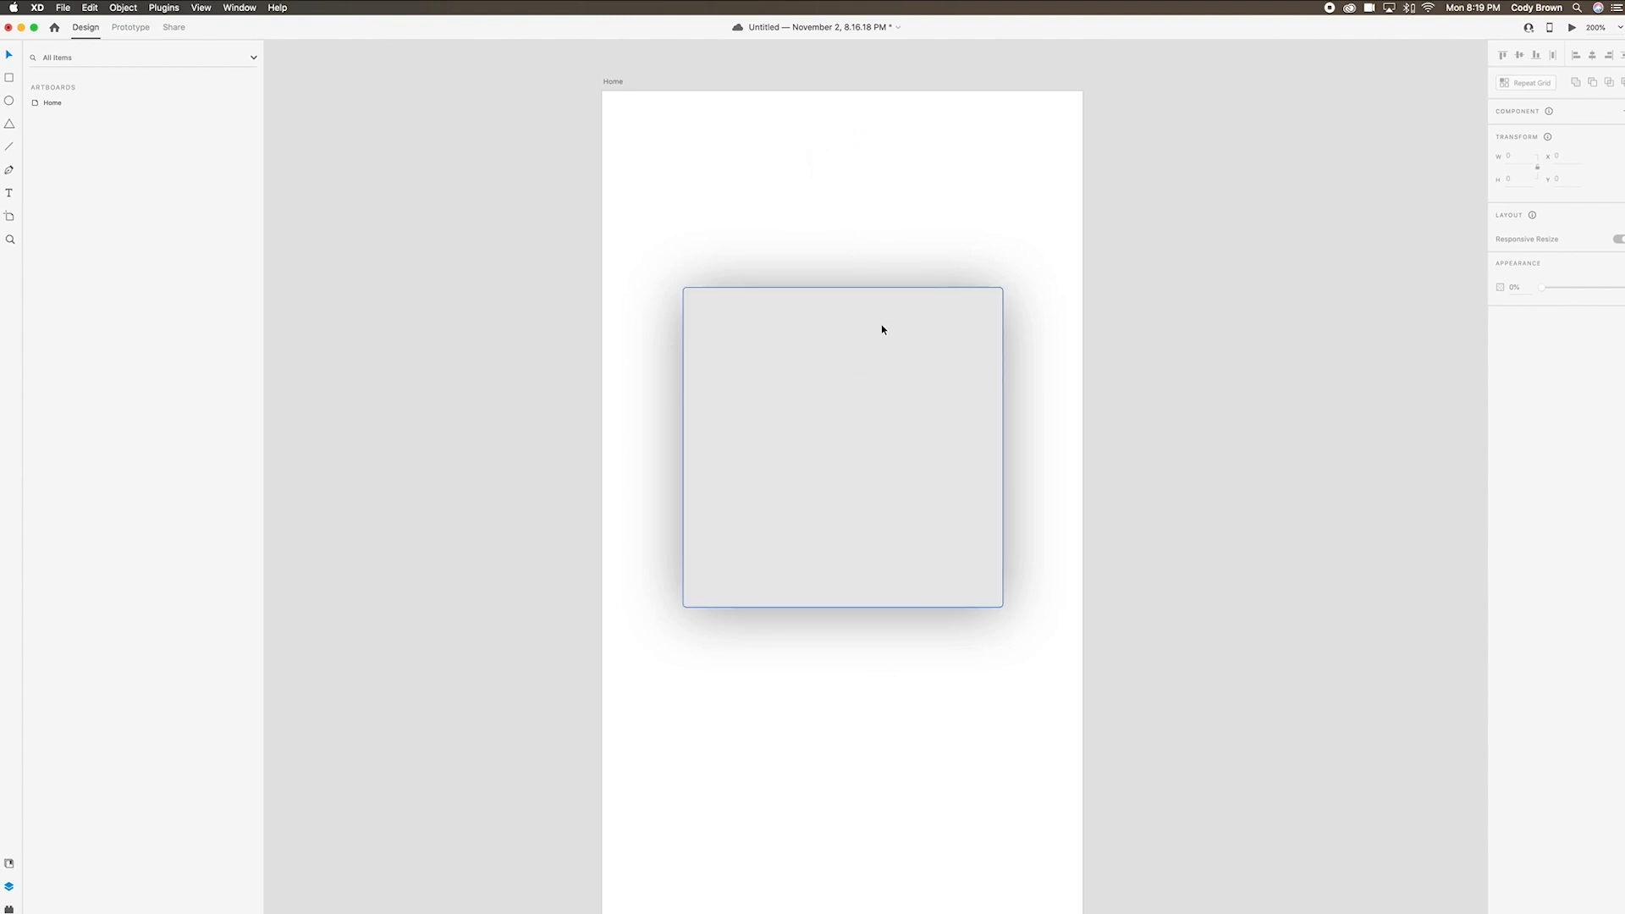
Set the vertical (Y) offset of the square's shadow to 30.
{"action": "left_click", "coordinate": [883, 347]}
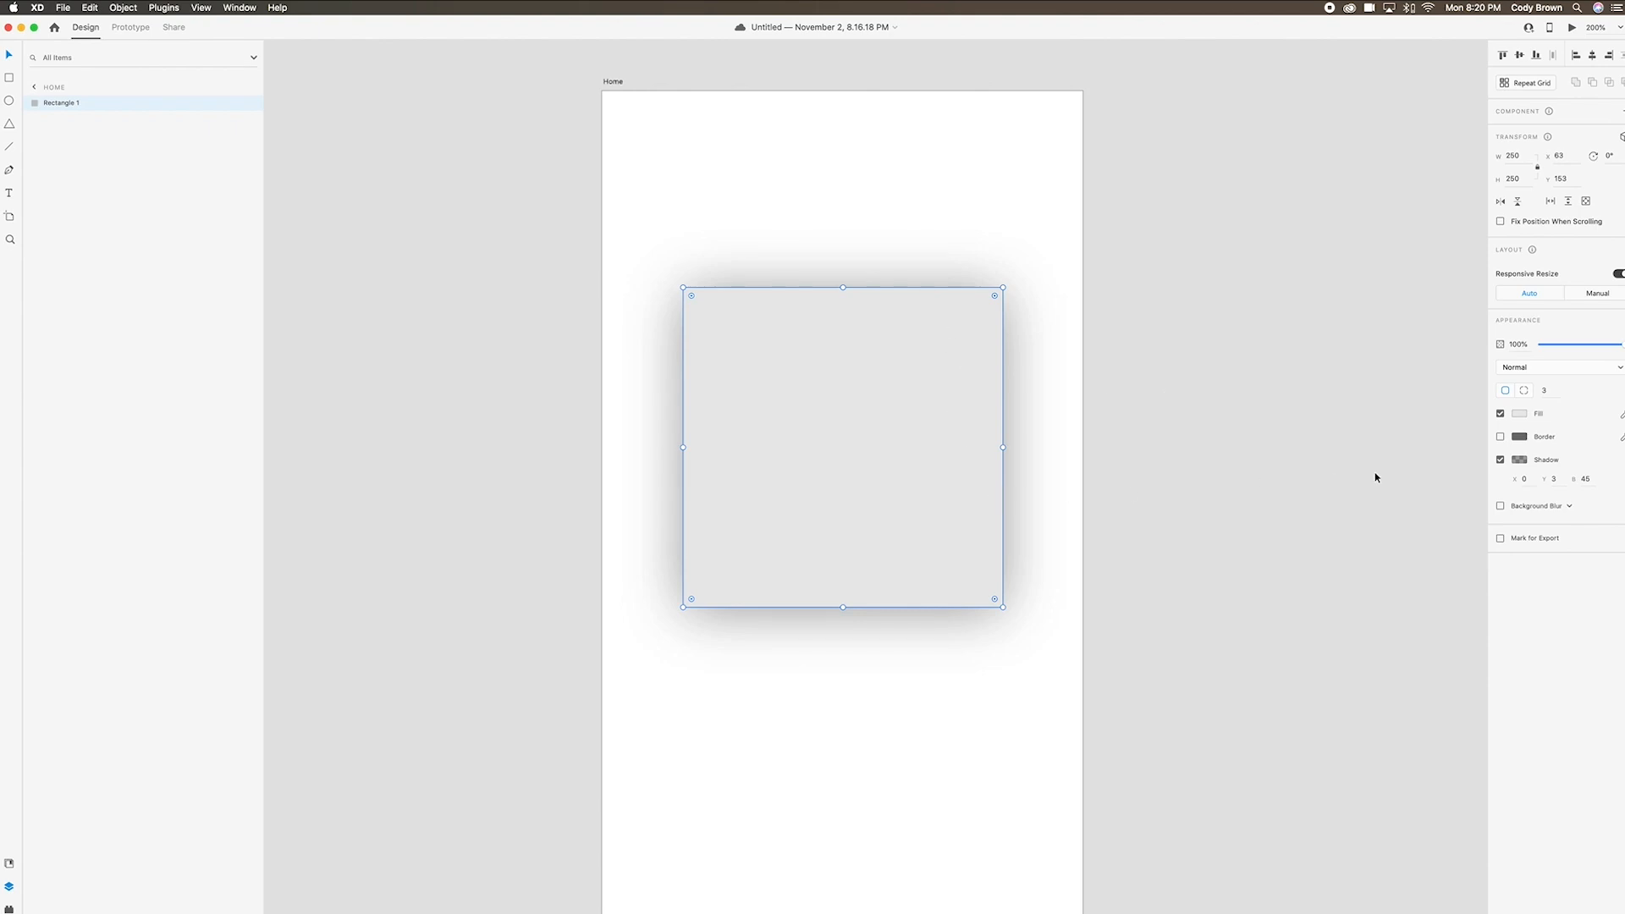
{"action": "left_click", "coordinate": [1556, 480]}
{"action": "type", "text": "30"}
{"action": "key", "text": "Return"}
{"action": "left_click", "coordinate": [1251, 467]}
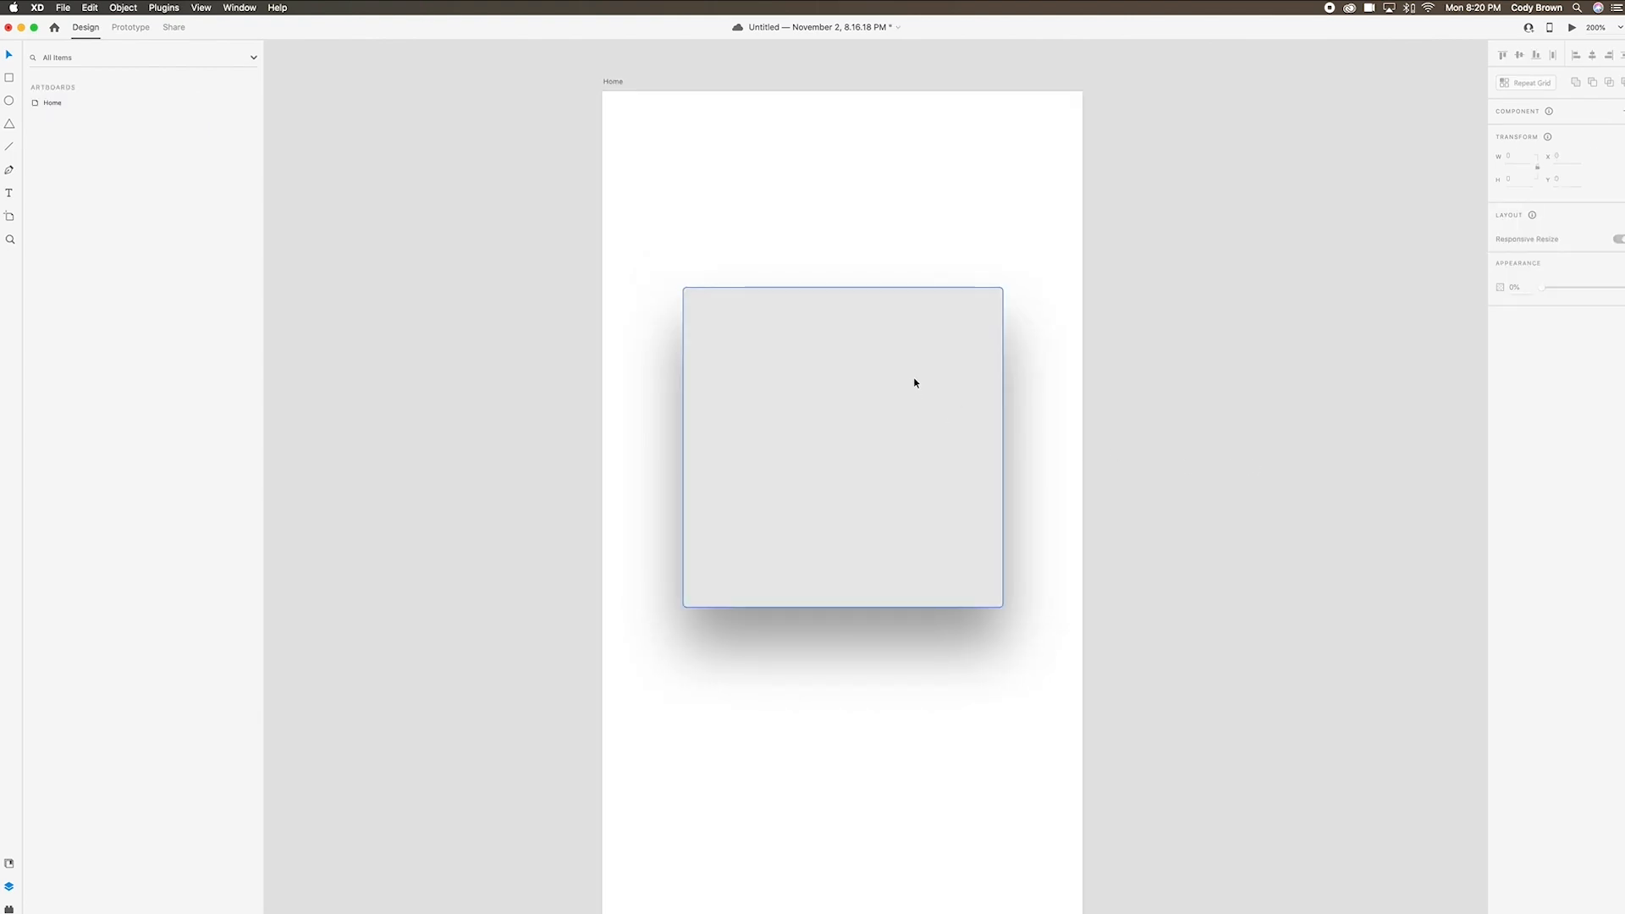
Soften the square's shadow by lowering its colour opacity to 25%.
{"action": "left_click", "coordinate": [946, 592]}
{"action": "left_click", "coordinate": [1513, 463]}
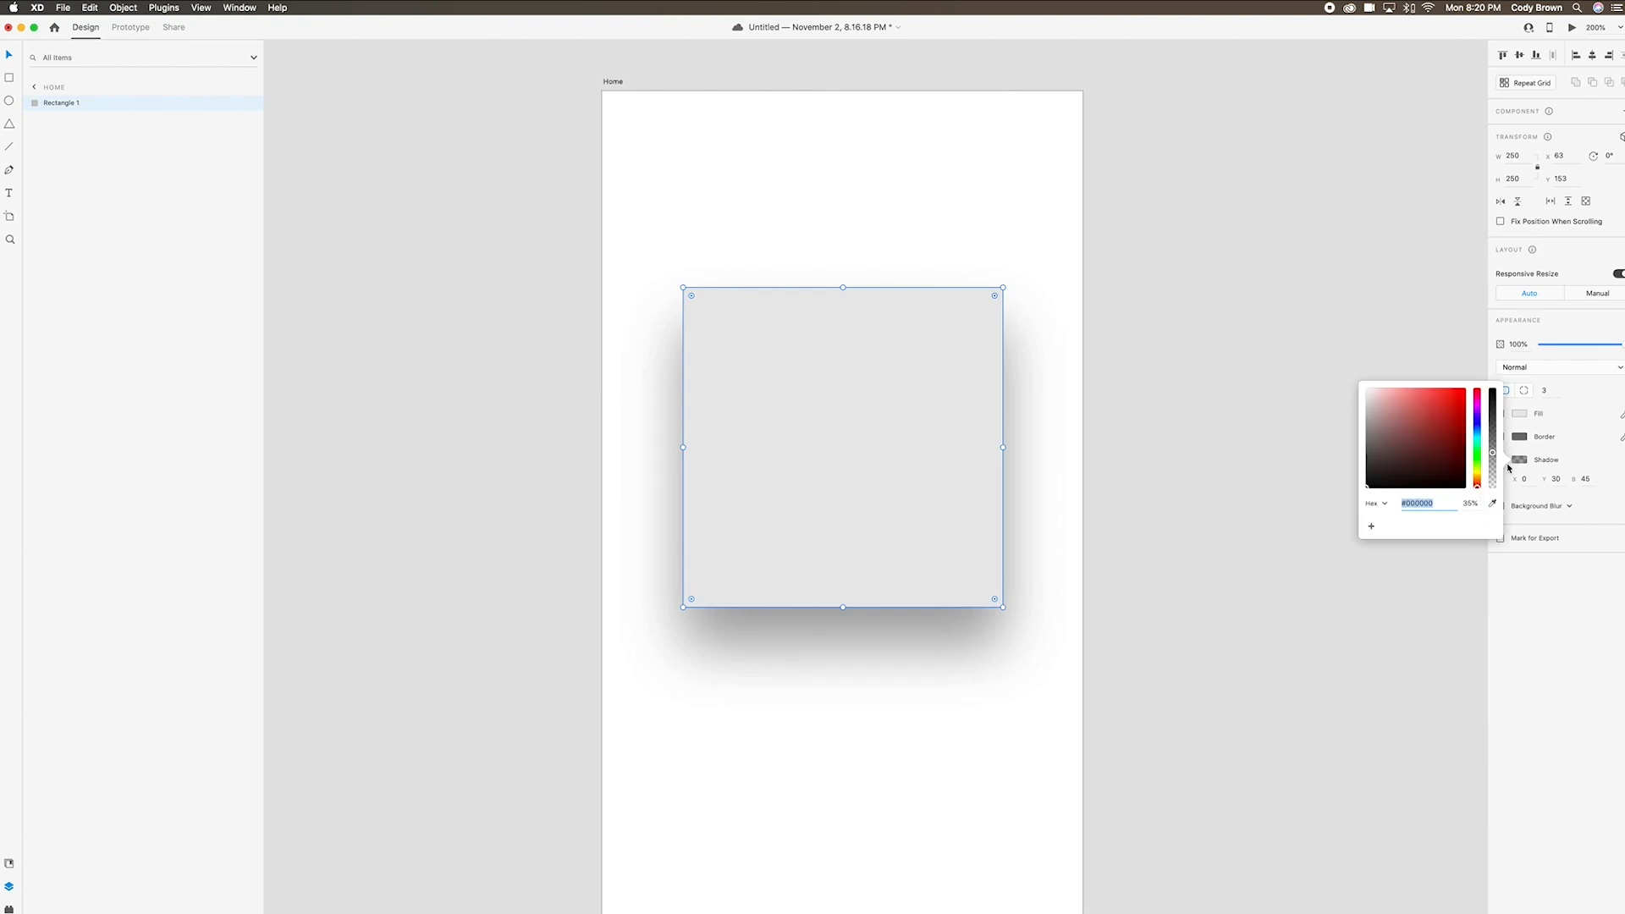
{"action": "left_click_drag", "start_coordinate": [1493, 456], "coordinate": [1493, 462]}
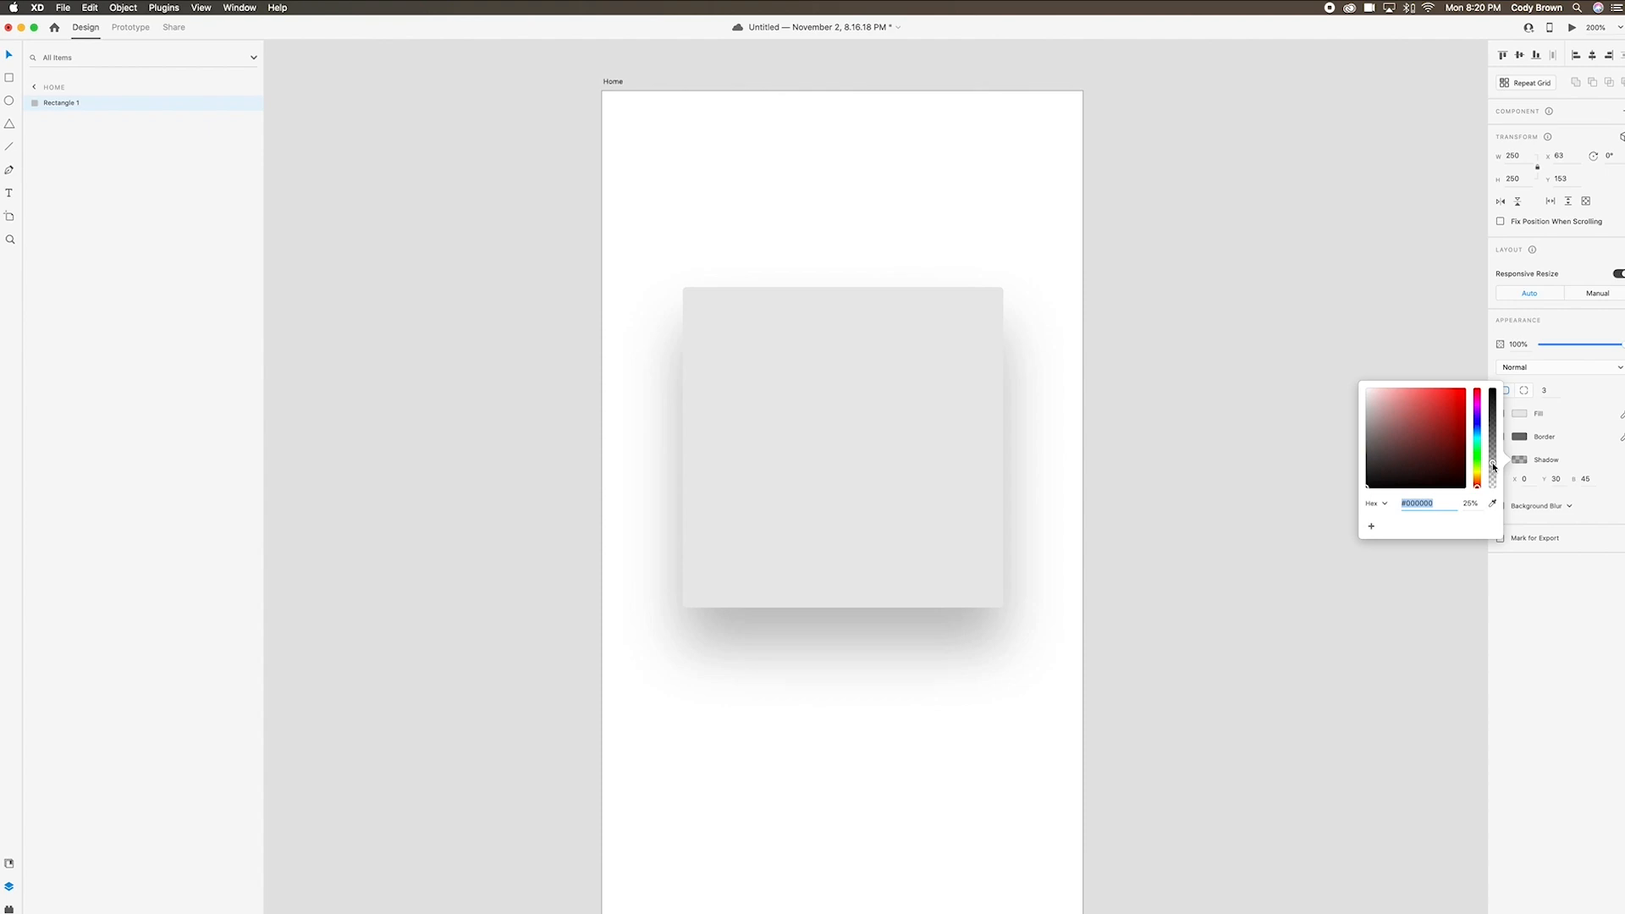
{"action": "left_click", "coordinate": [1328, 424]}
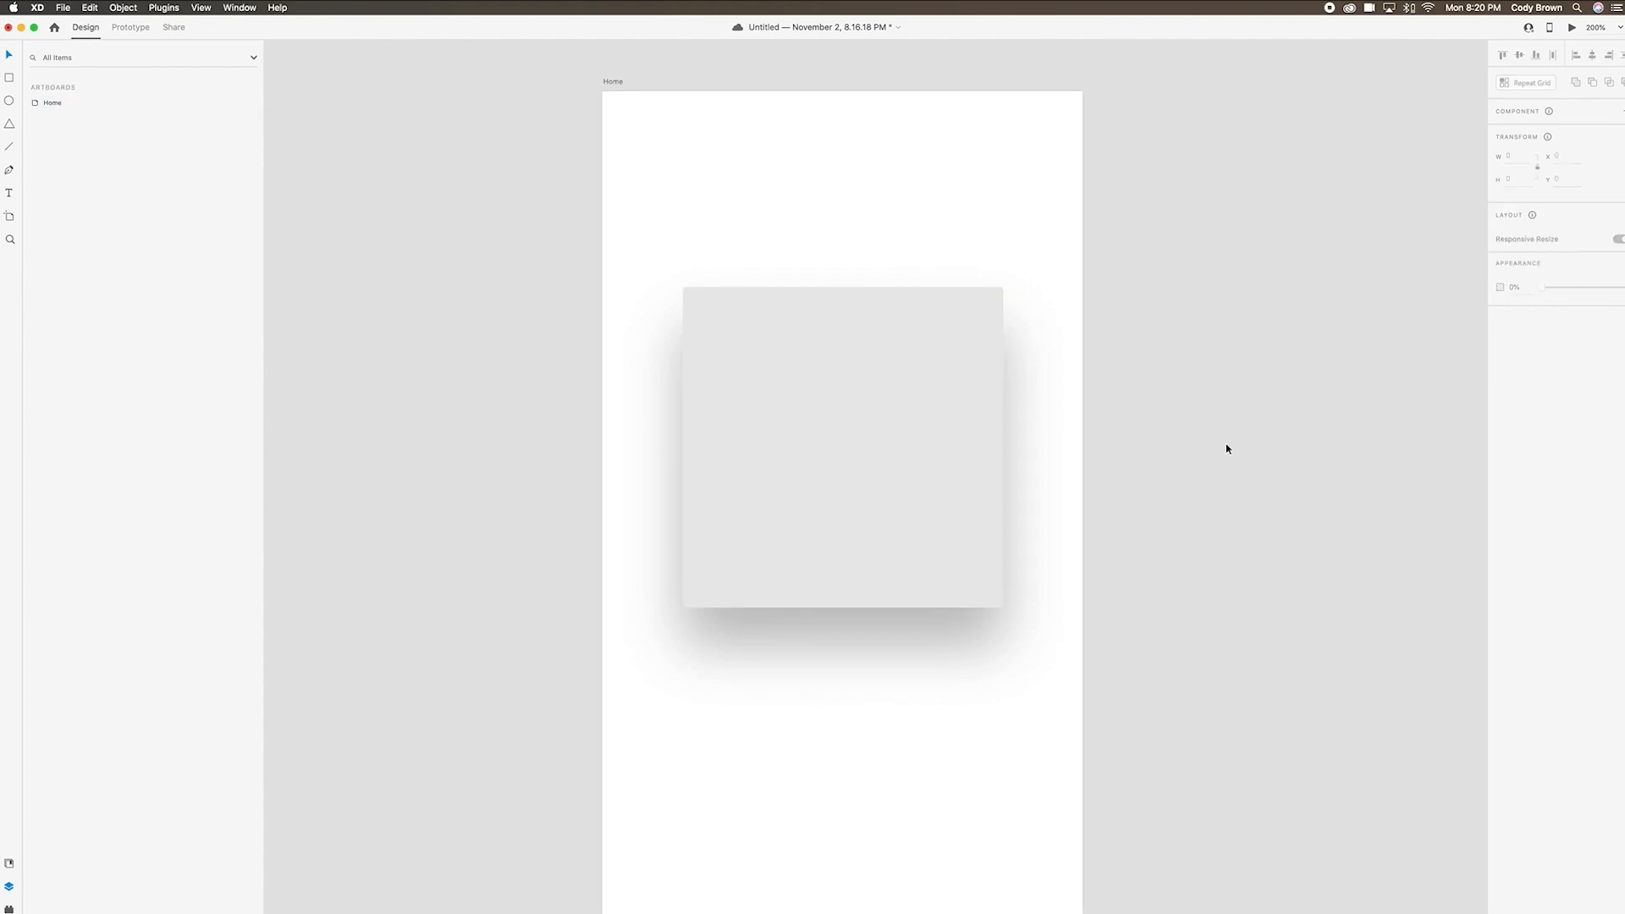
{"action": "left_click", "coordinate": [954, 458]}
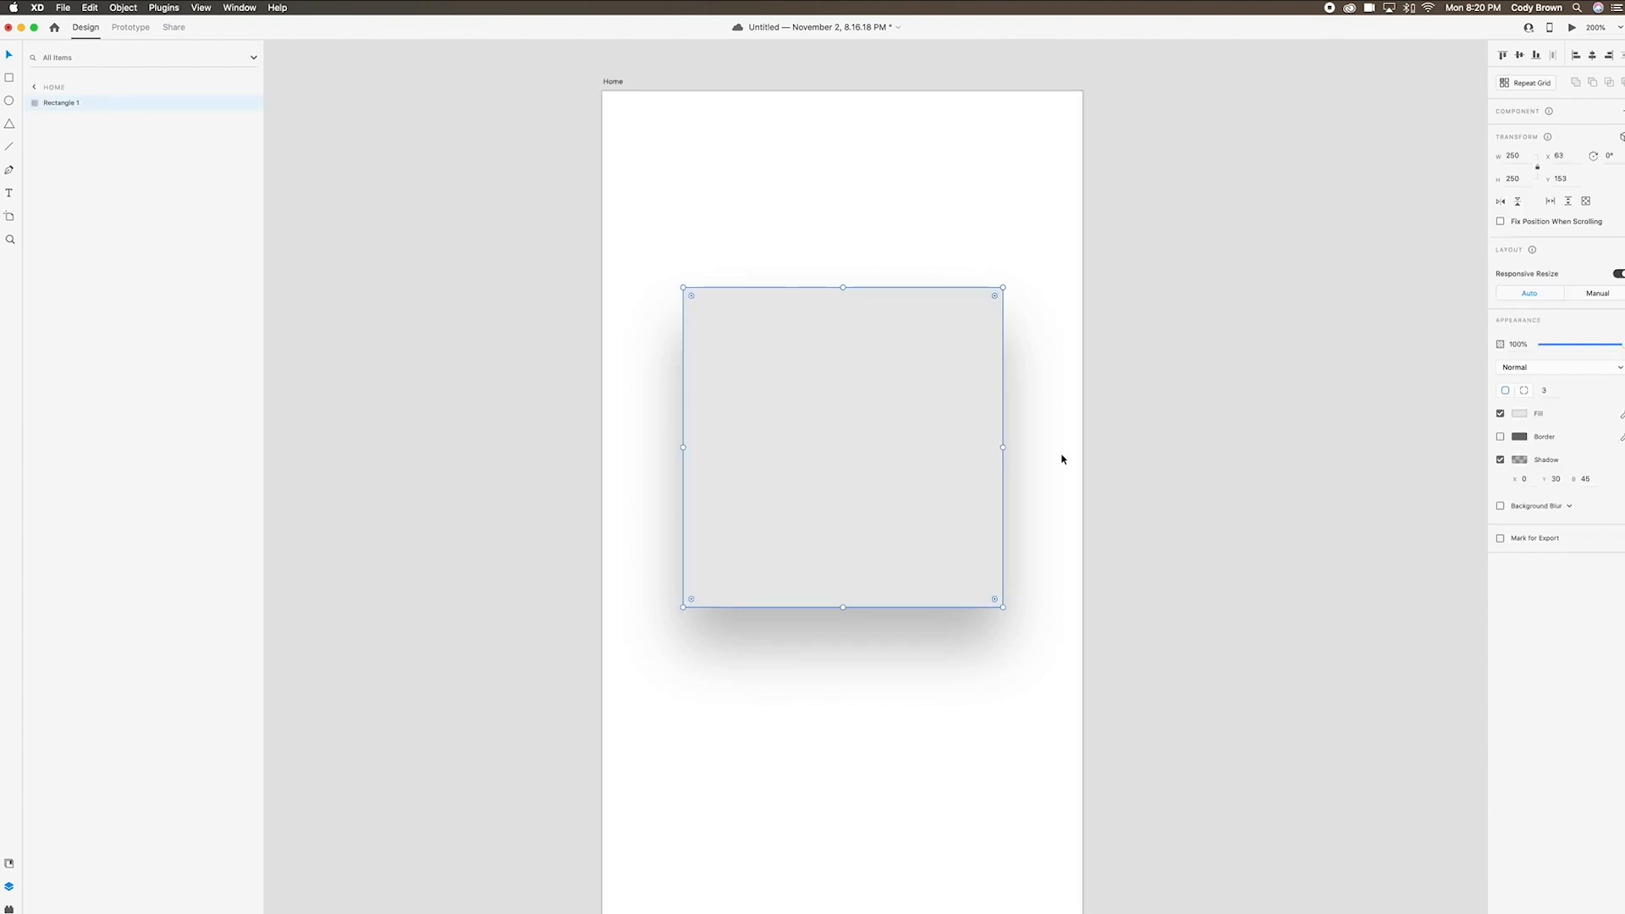
{"action": "left_click", "coordinate": [1177, 448]}
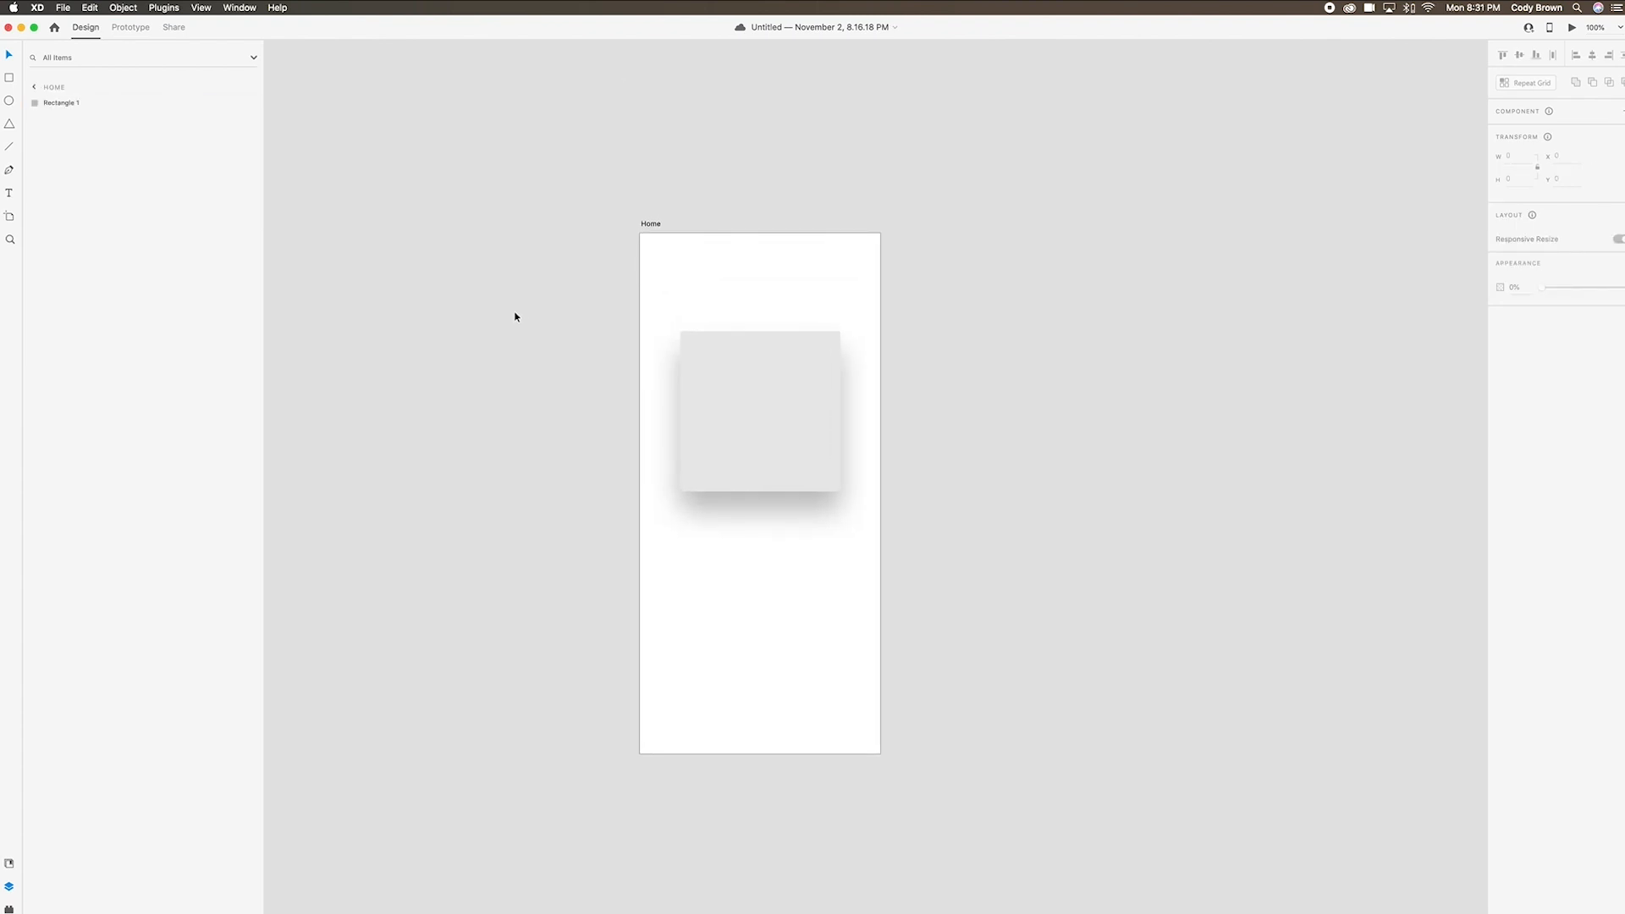
{"action": "left_click_drag", "start_coordinate": [511, 319], "coordinate": [680, 366]}
{"action": "left_click", "coordinate": [825, 407]}
{"action": "key", "text": "super+plus"}
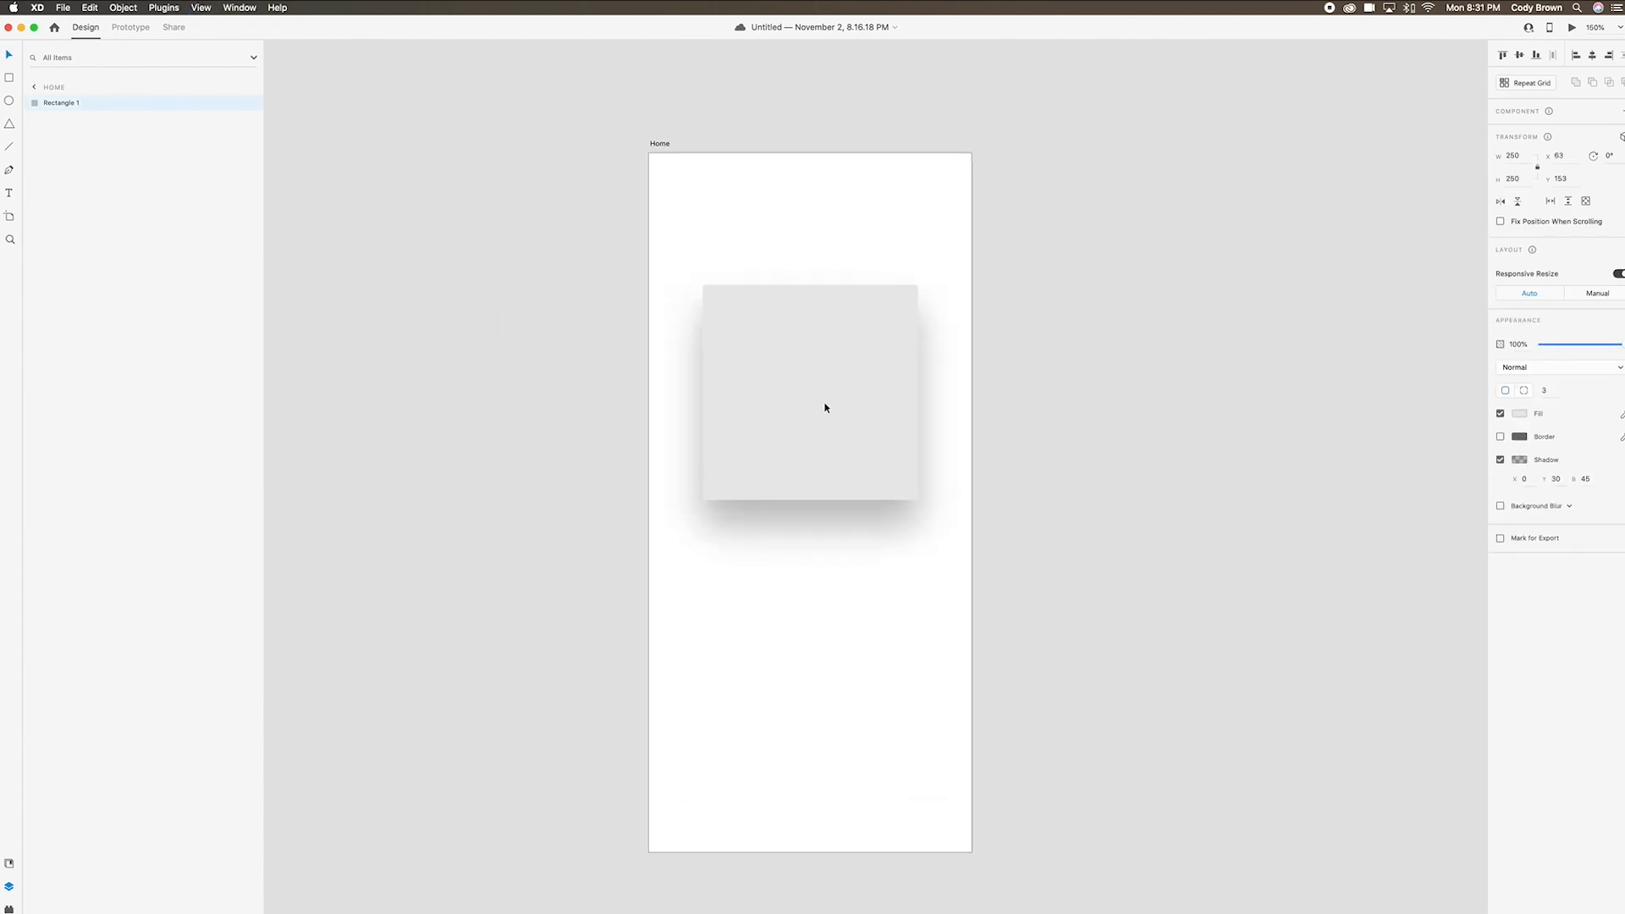
{"action": "left_click_drag", "start_coordinate": [825, 404], "coordinate": [826, 523]}
{"action": "left_click", "coordinate": [1022, 521]}
{"action": "left_click_drag", "start_coordinate": [994, 508], "coordinate": [979, 465]}
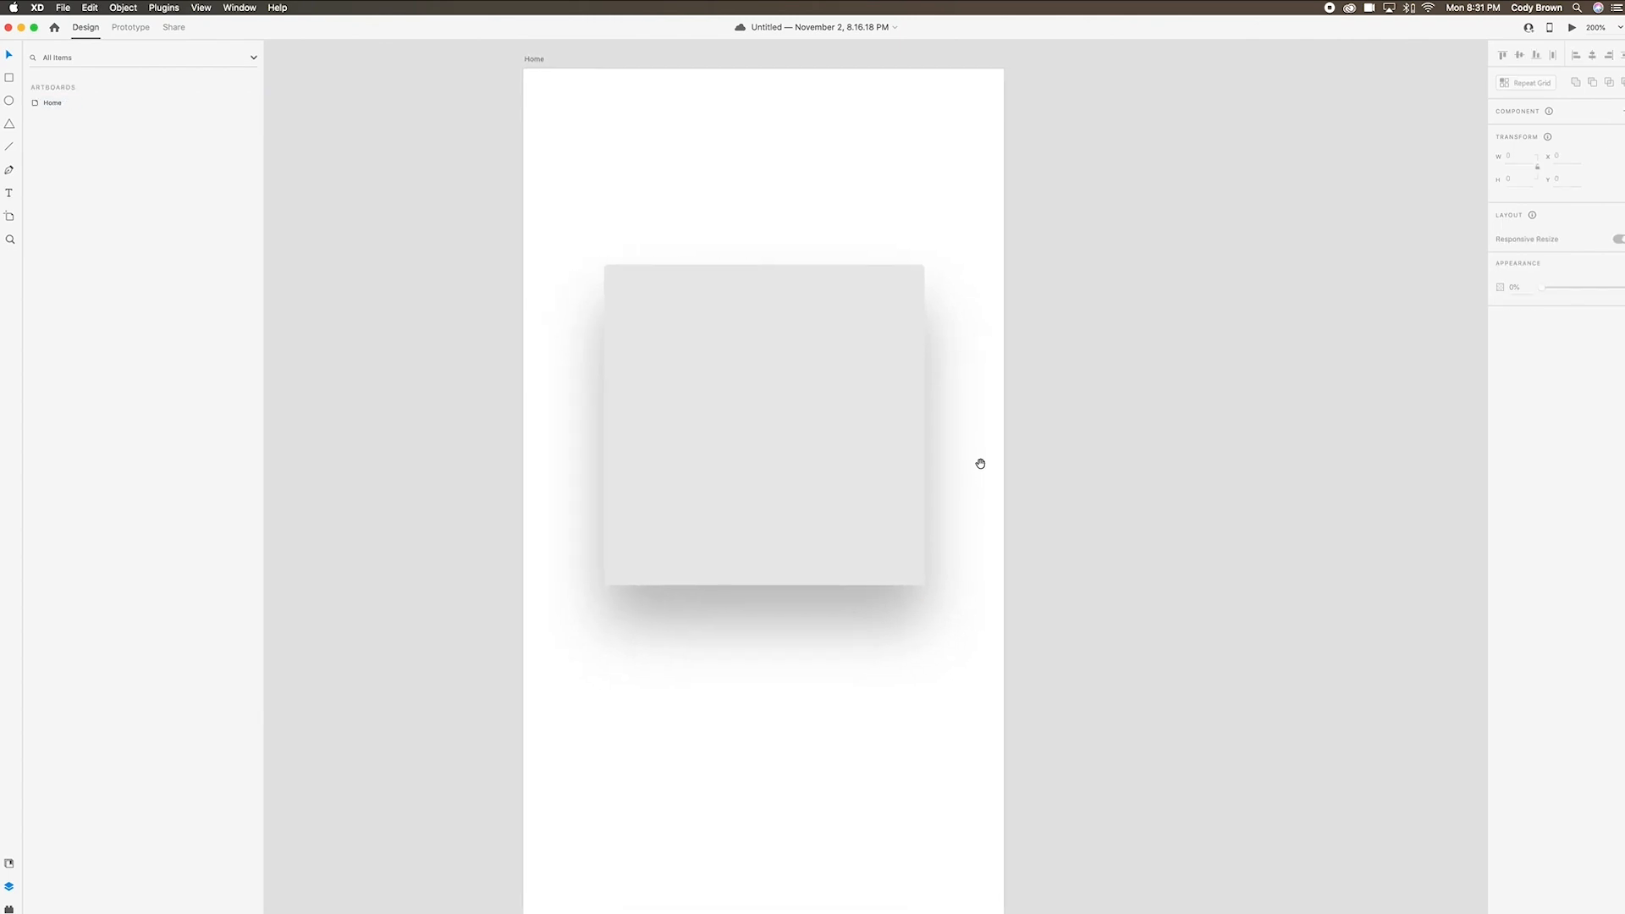
Try a circle about 234 px in diameter centred over the grey square, and delete it.
{"action": "left_click", "coordinate": [729, 407]}
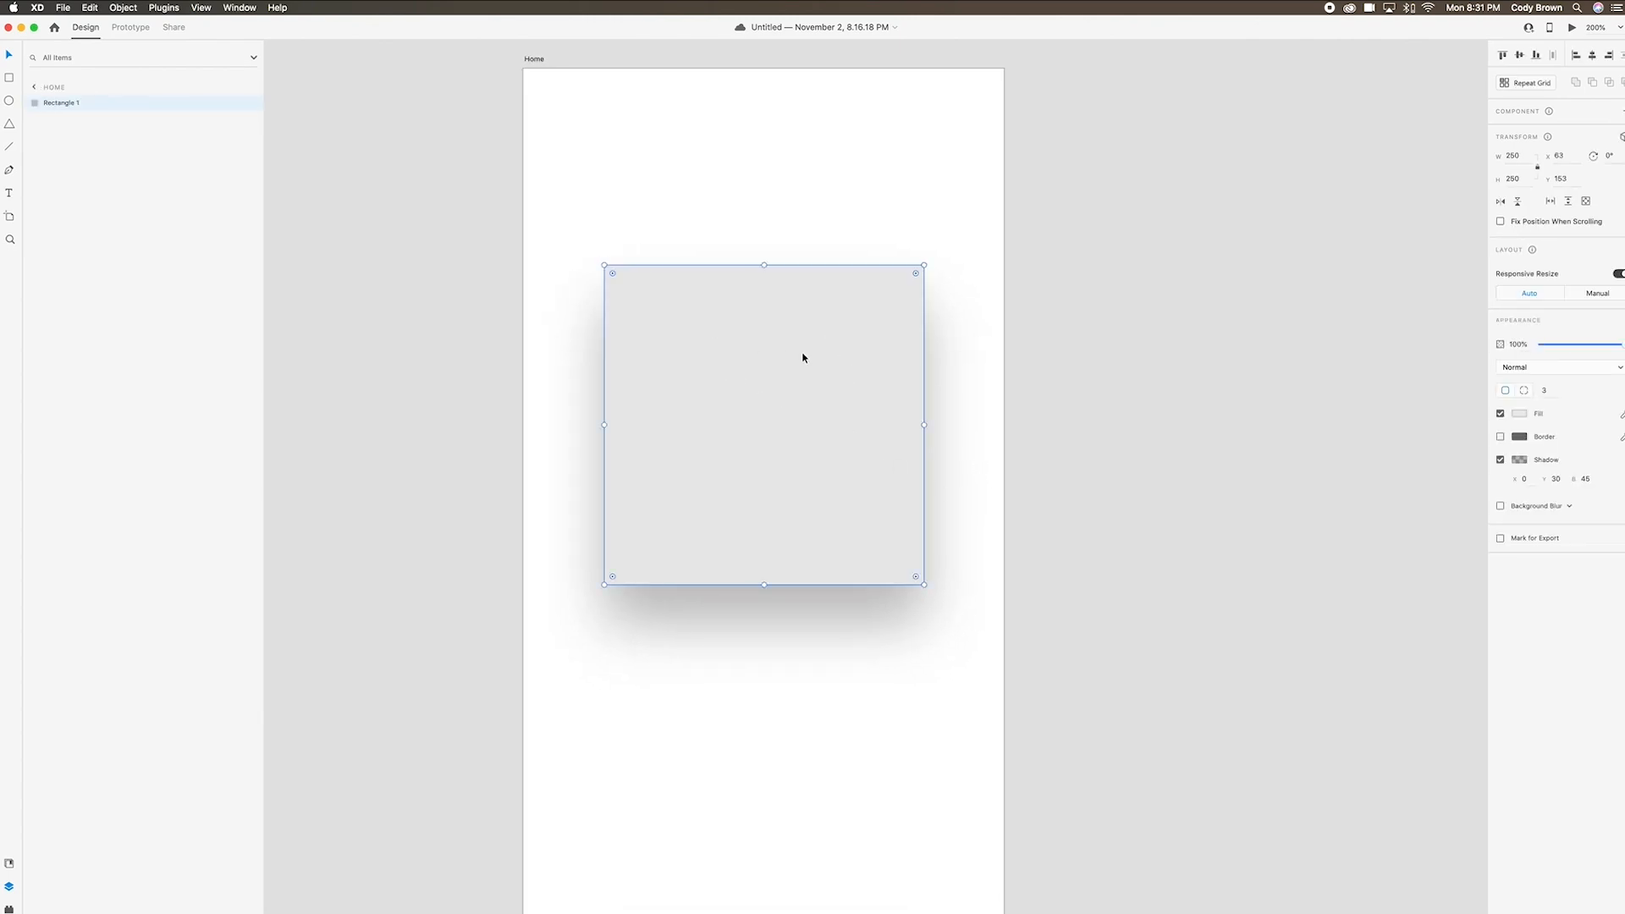
{"action": "left_click", "coordinate": [9, 101]}
{"action": "left_click_drag", "start_coordinate": [764, 420], "coordinate": [910, 279]}
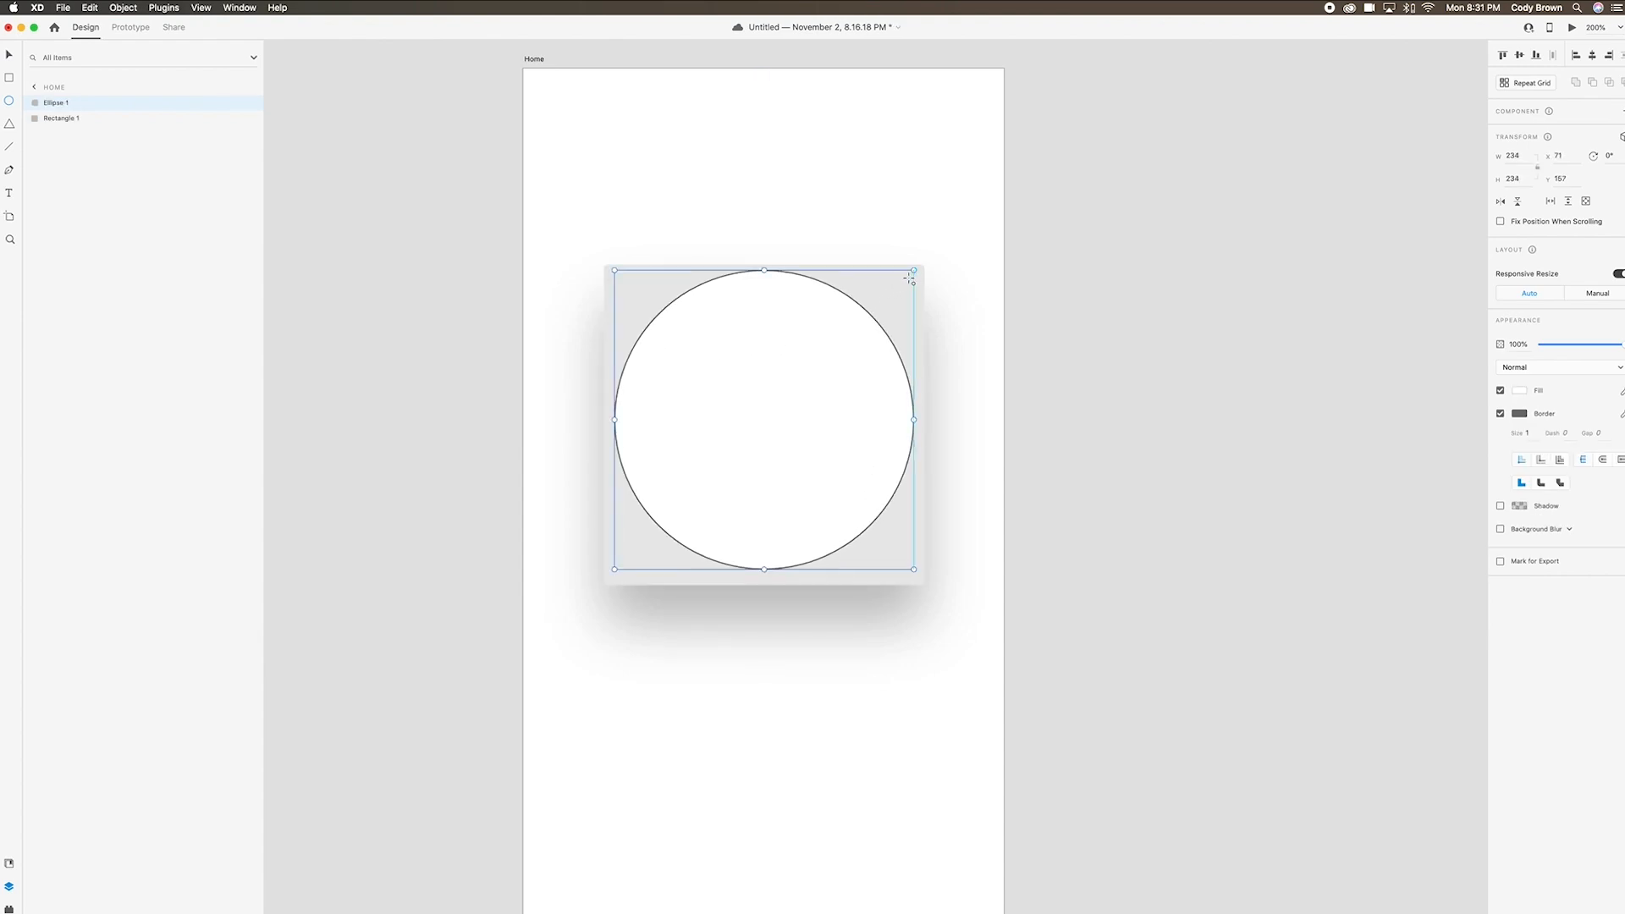
{"action": "key", "text": "v"}
{"action": "left_click_drag", "start_coordinate": [774, 356], "coordinate": [777, 361]}
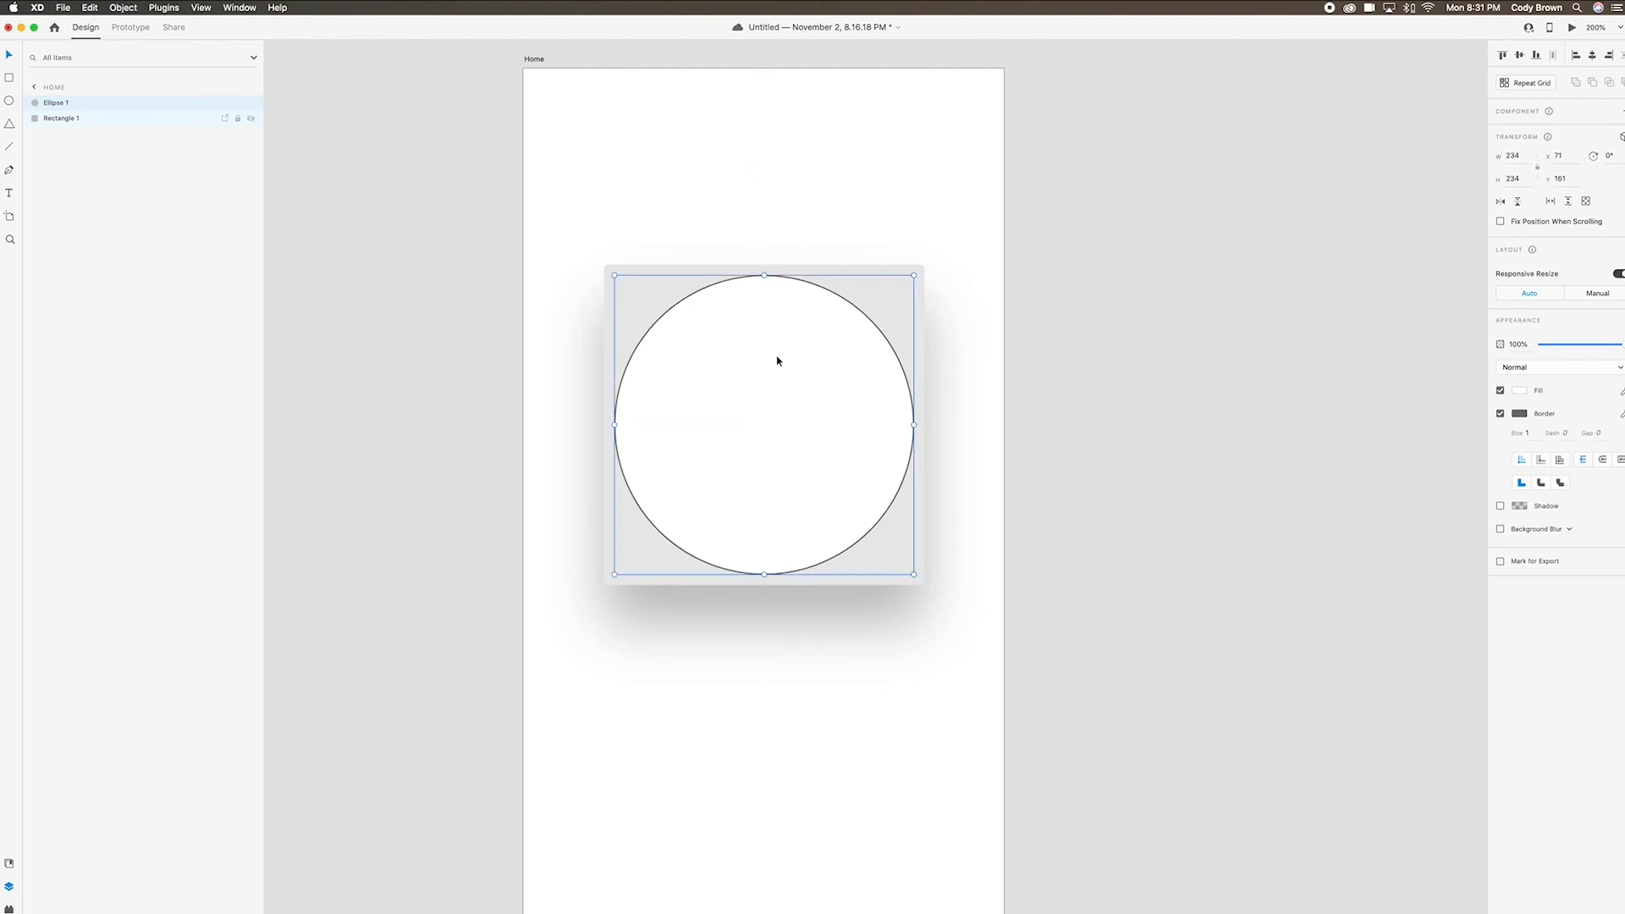
{"action": "key", "text": "Delete"}
{"action": "left_click", "coordinate": [1012, 403]}
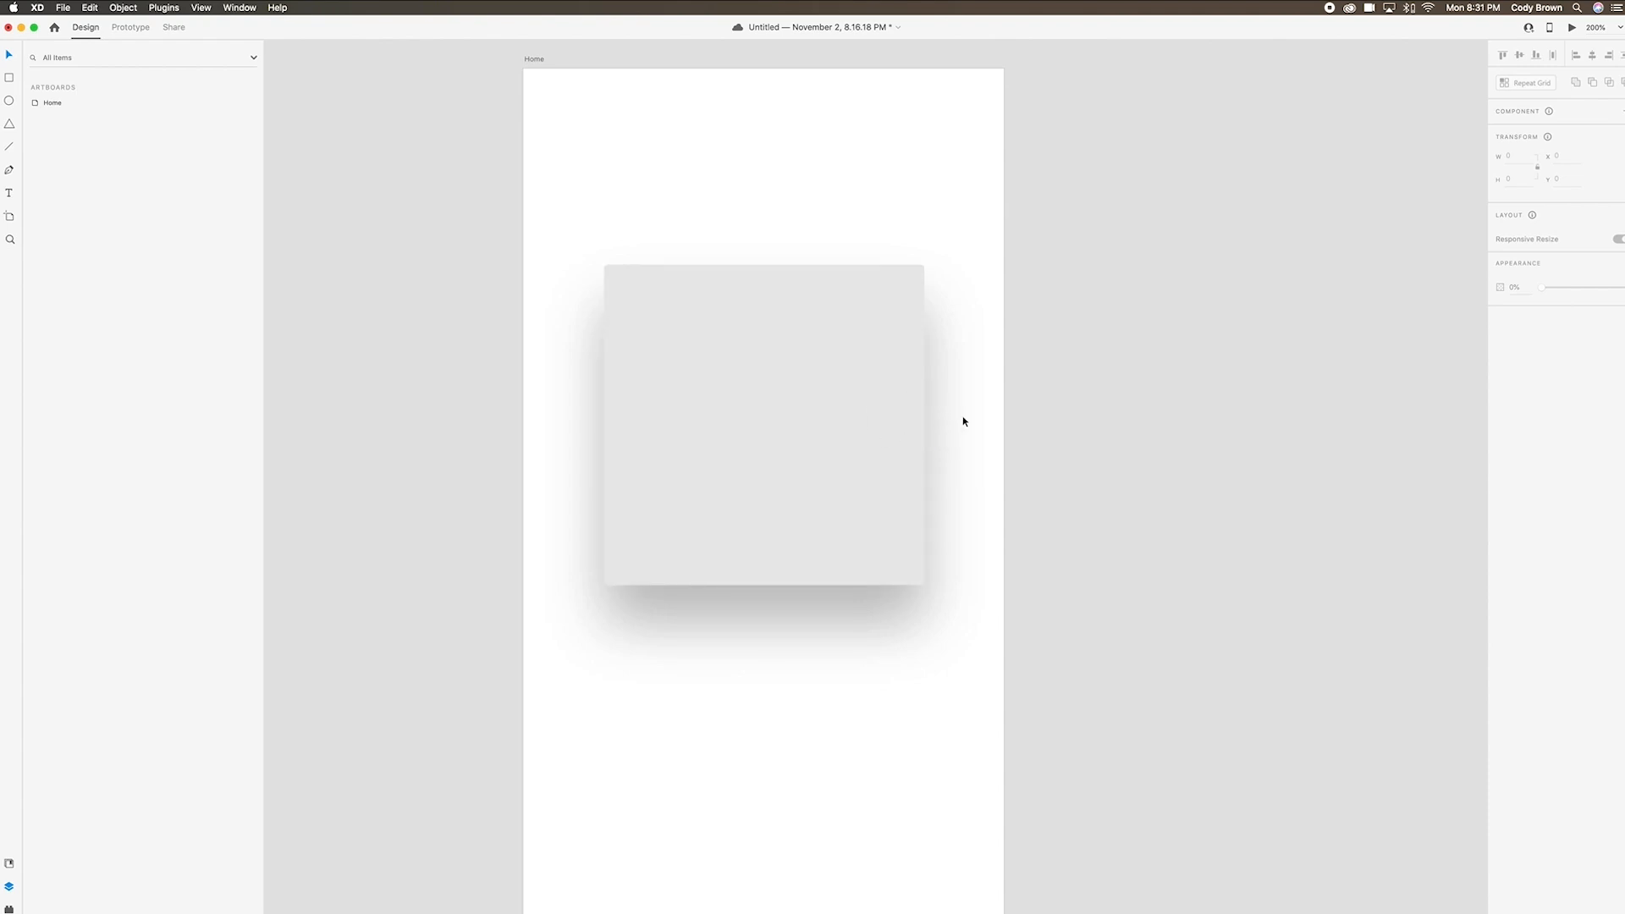
{"action": "left_click", "coordinate": [759, 367]}
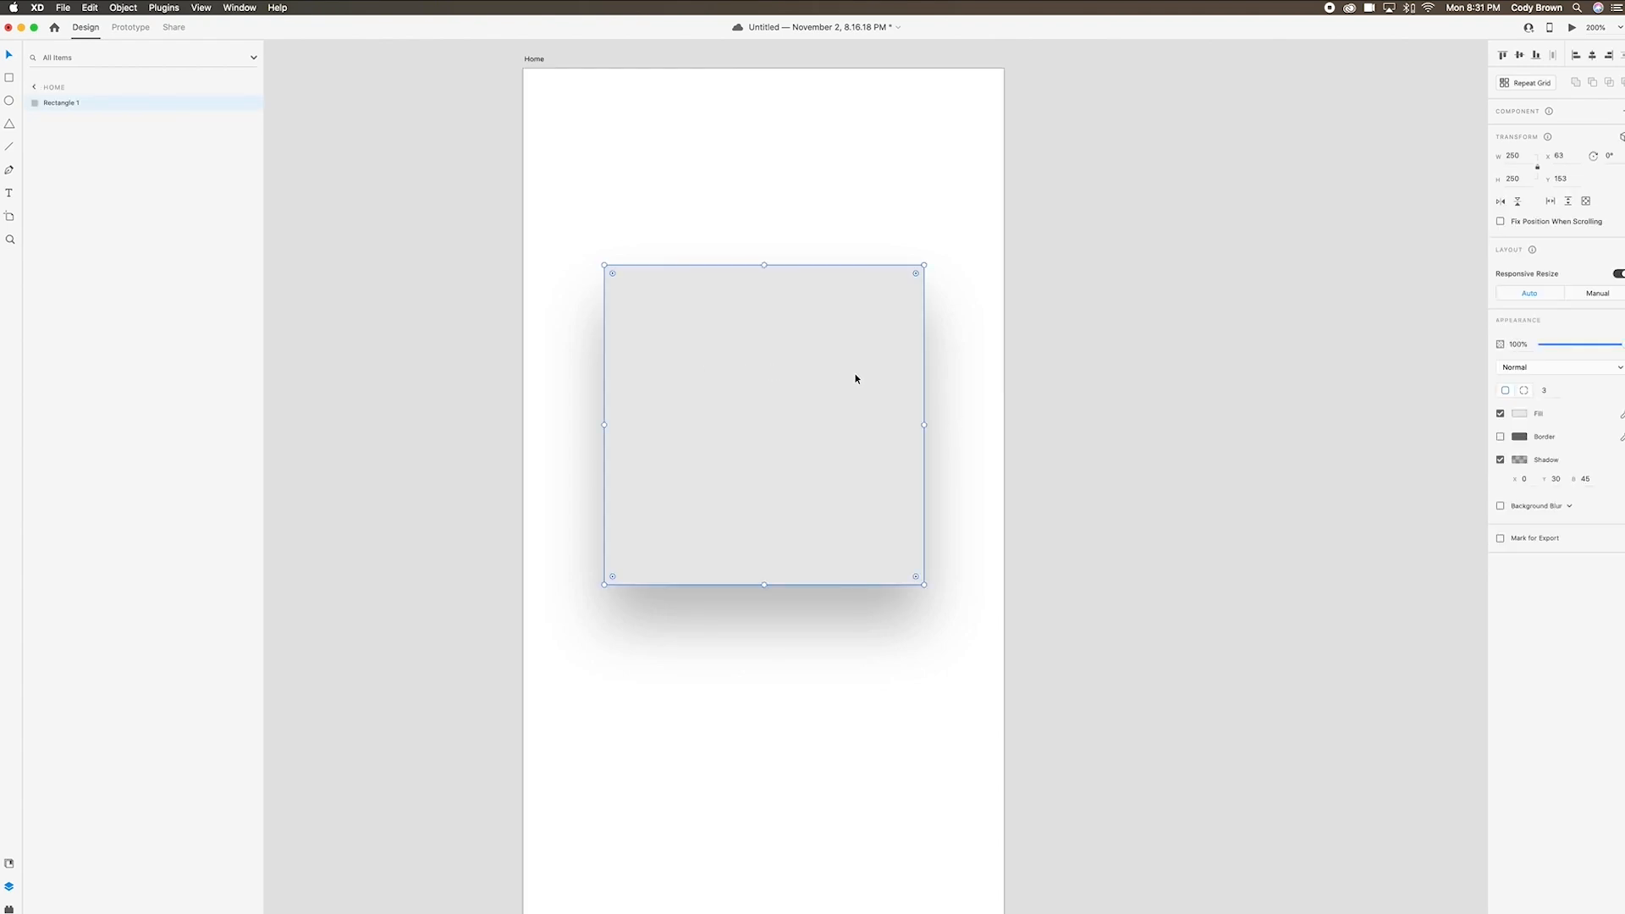
{"action": "key", "text": "super+equal"}
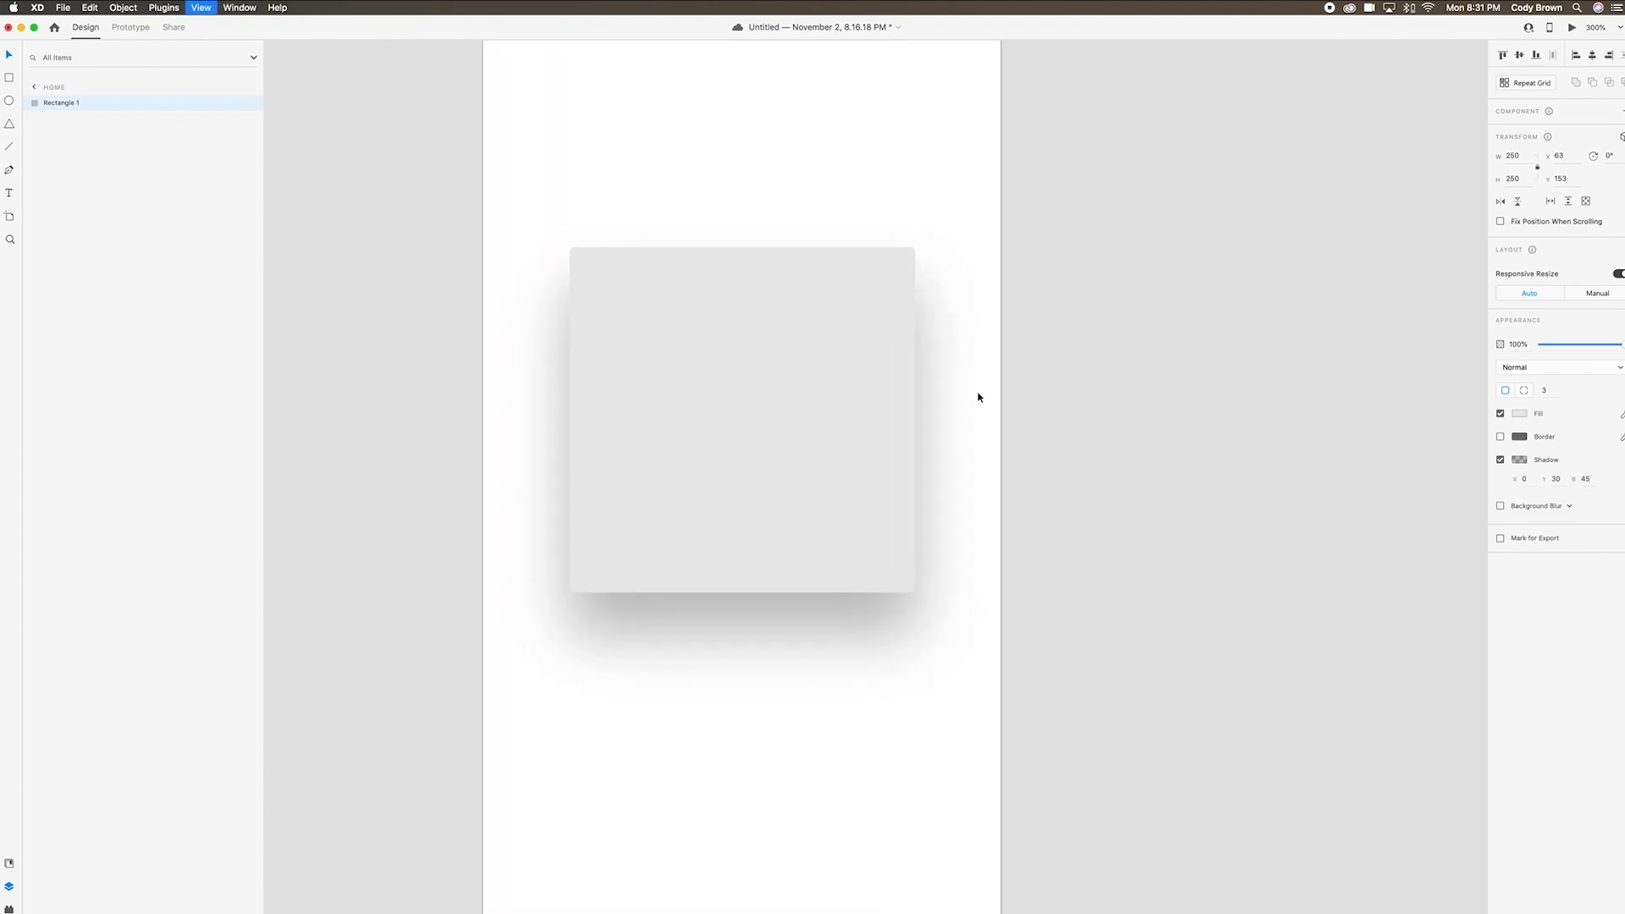
{"action": "key", "text": "super+minus"}
{"action": "left_click_drag", "start_coordinate": [977, 389], "coordinate": [976, 434]}
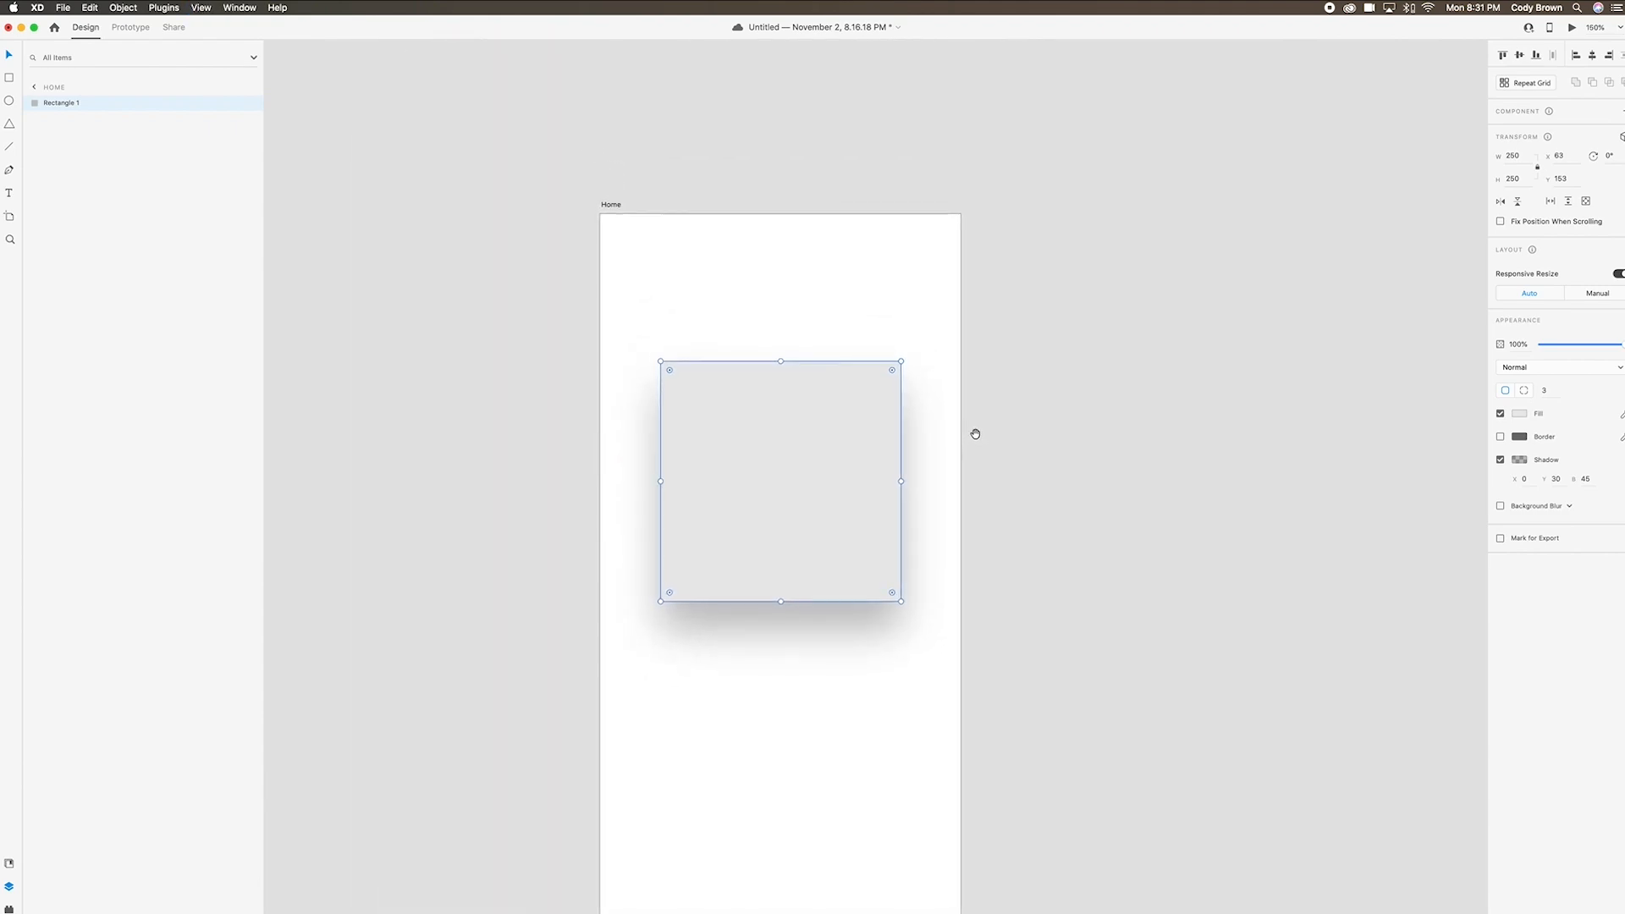
{"action": "left_click", "coordinate": [972, 437]}
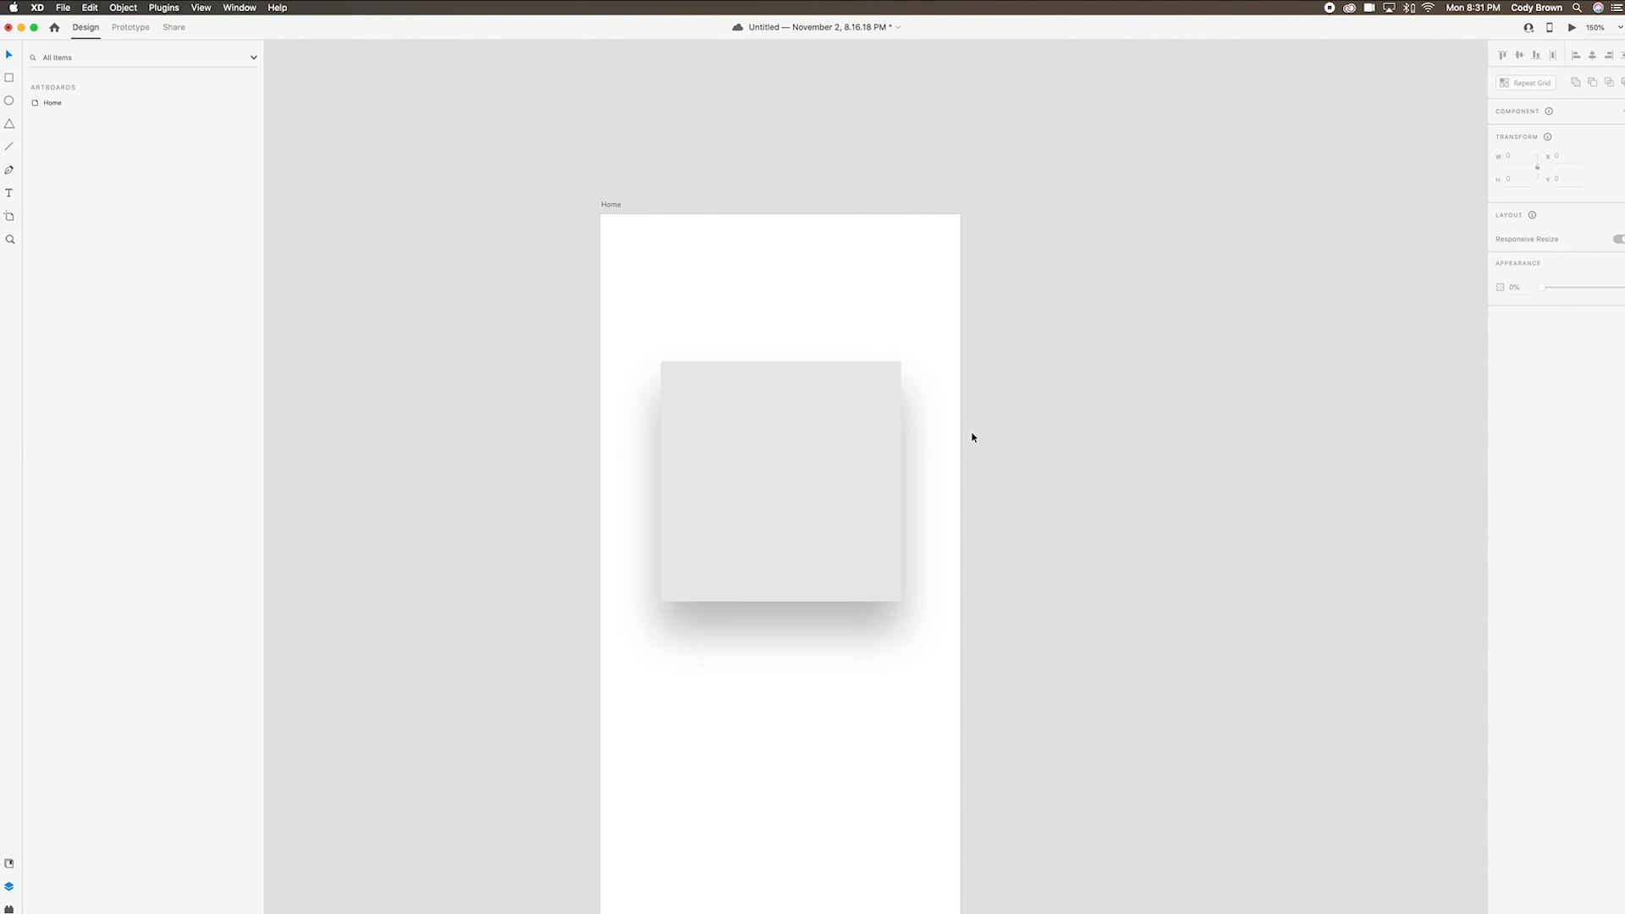
Rename the grey square's layer as Album 1.
{"action": "left_click", "coordinate": [856, 443]}
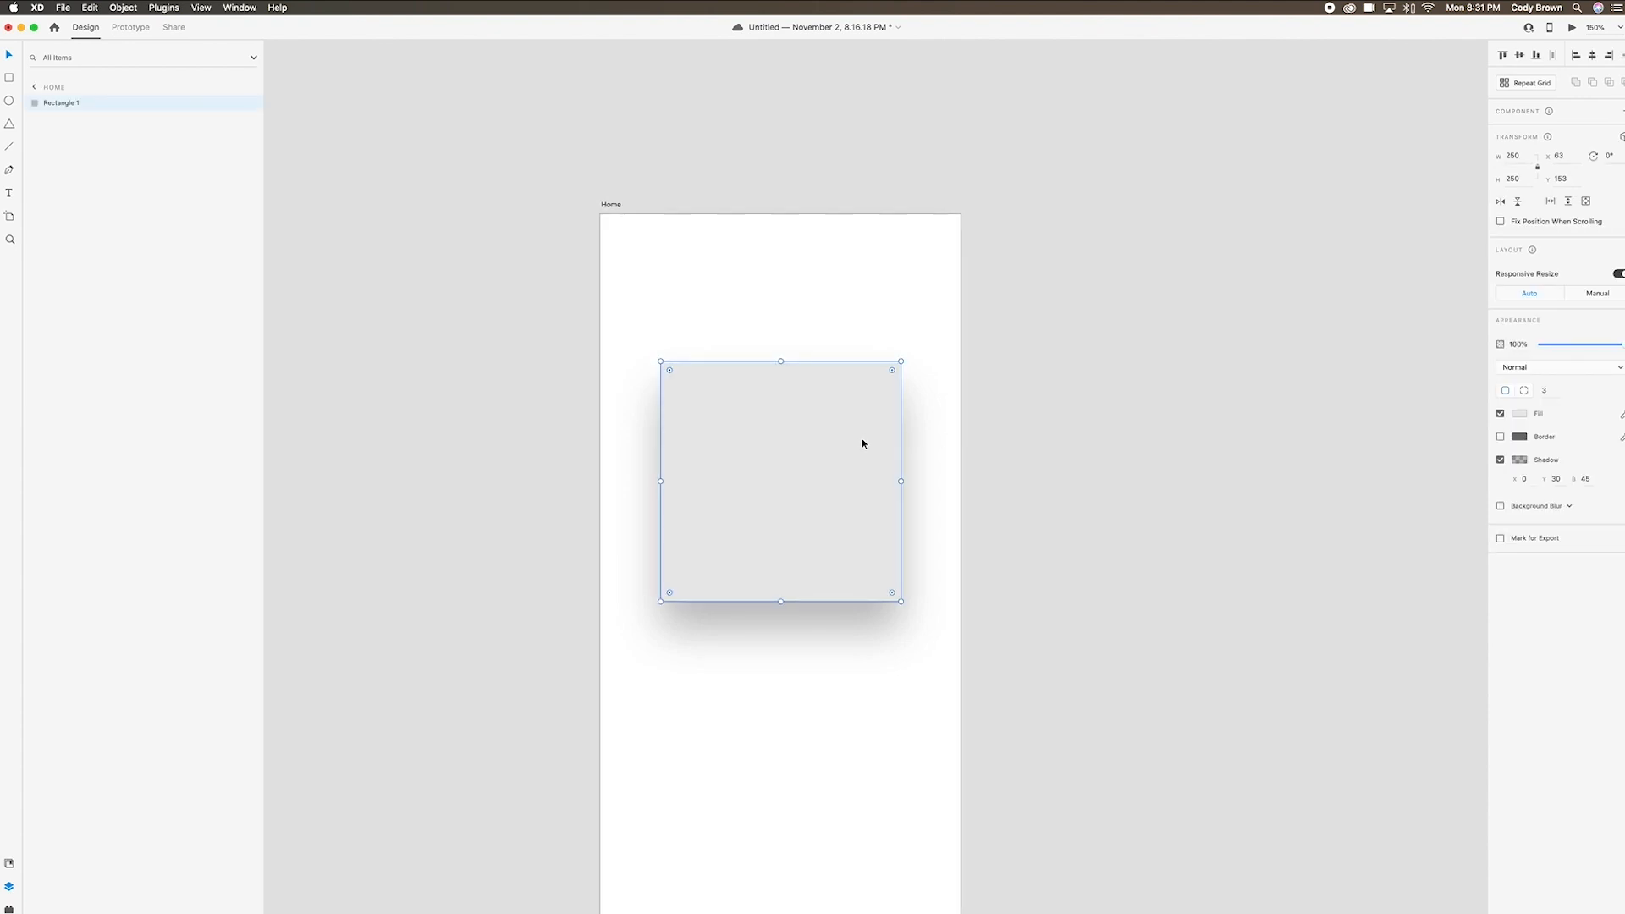
{"action": "double_click", "coordinate": [76, 104]}
{"action": "type", "text": "Album"}
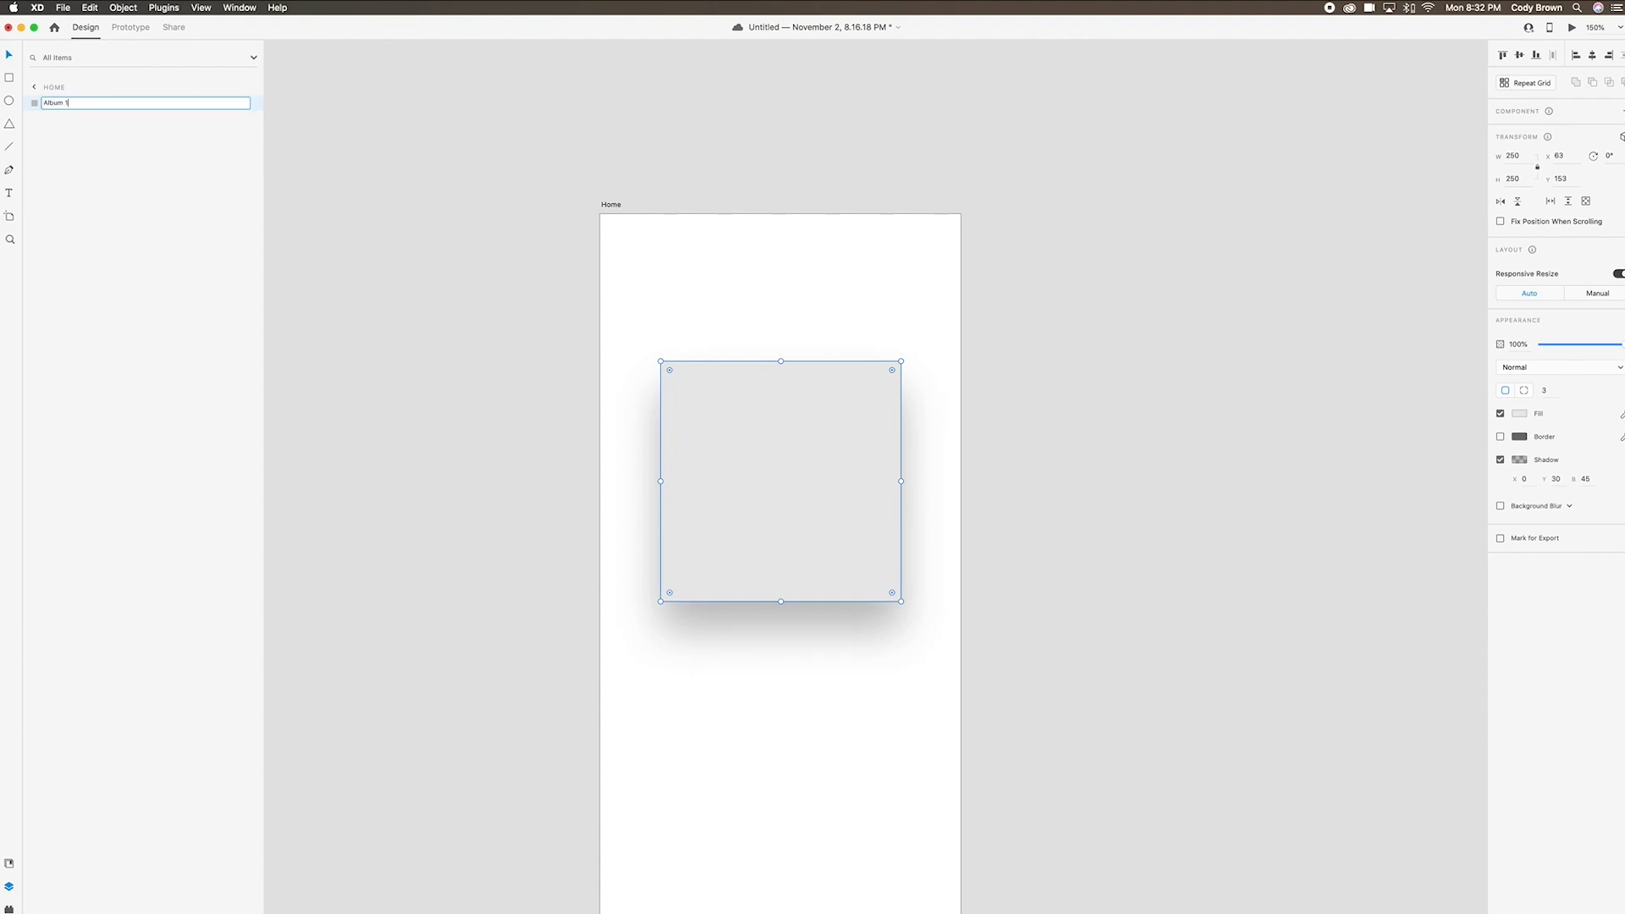
{"action": "key", "text": "Return"}
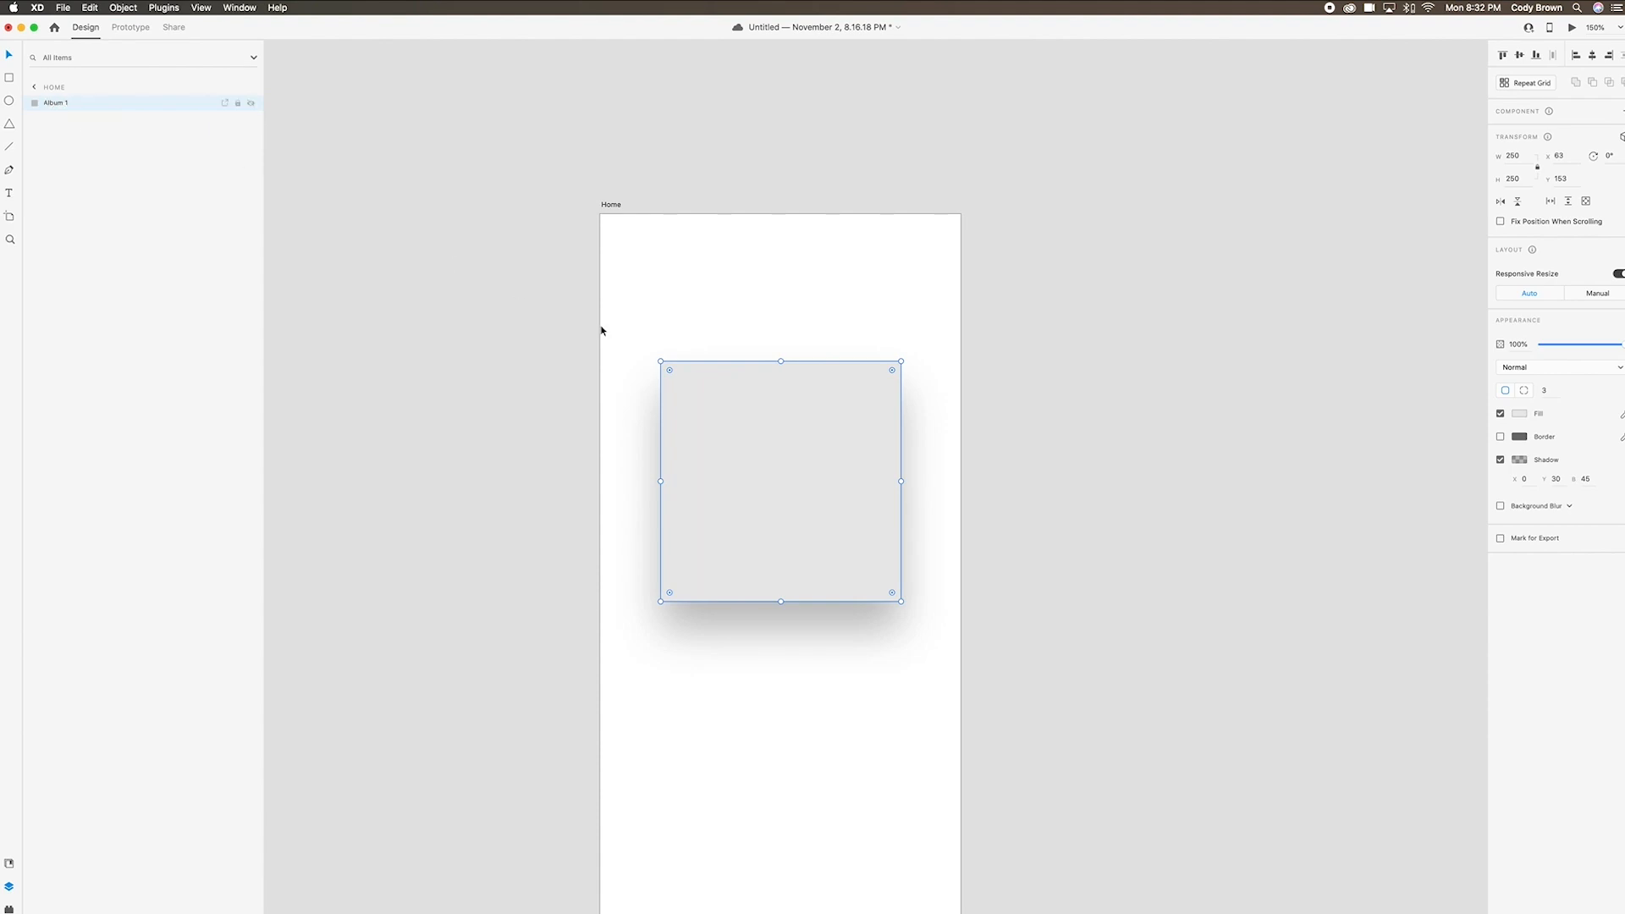
Duplicate the Album 1 square straight upward on the artboard and place the copy beneath the original in the layer order.
{"action": "key", "text": "alt"}
{"action": "key", "text": "alt"}
{"action": "left_click_drag", "start_coordinate": [741, 408], "coordinate": [736, 326]}
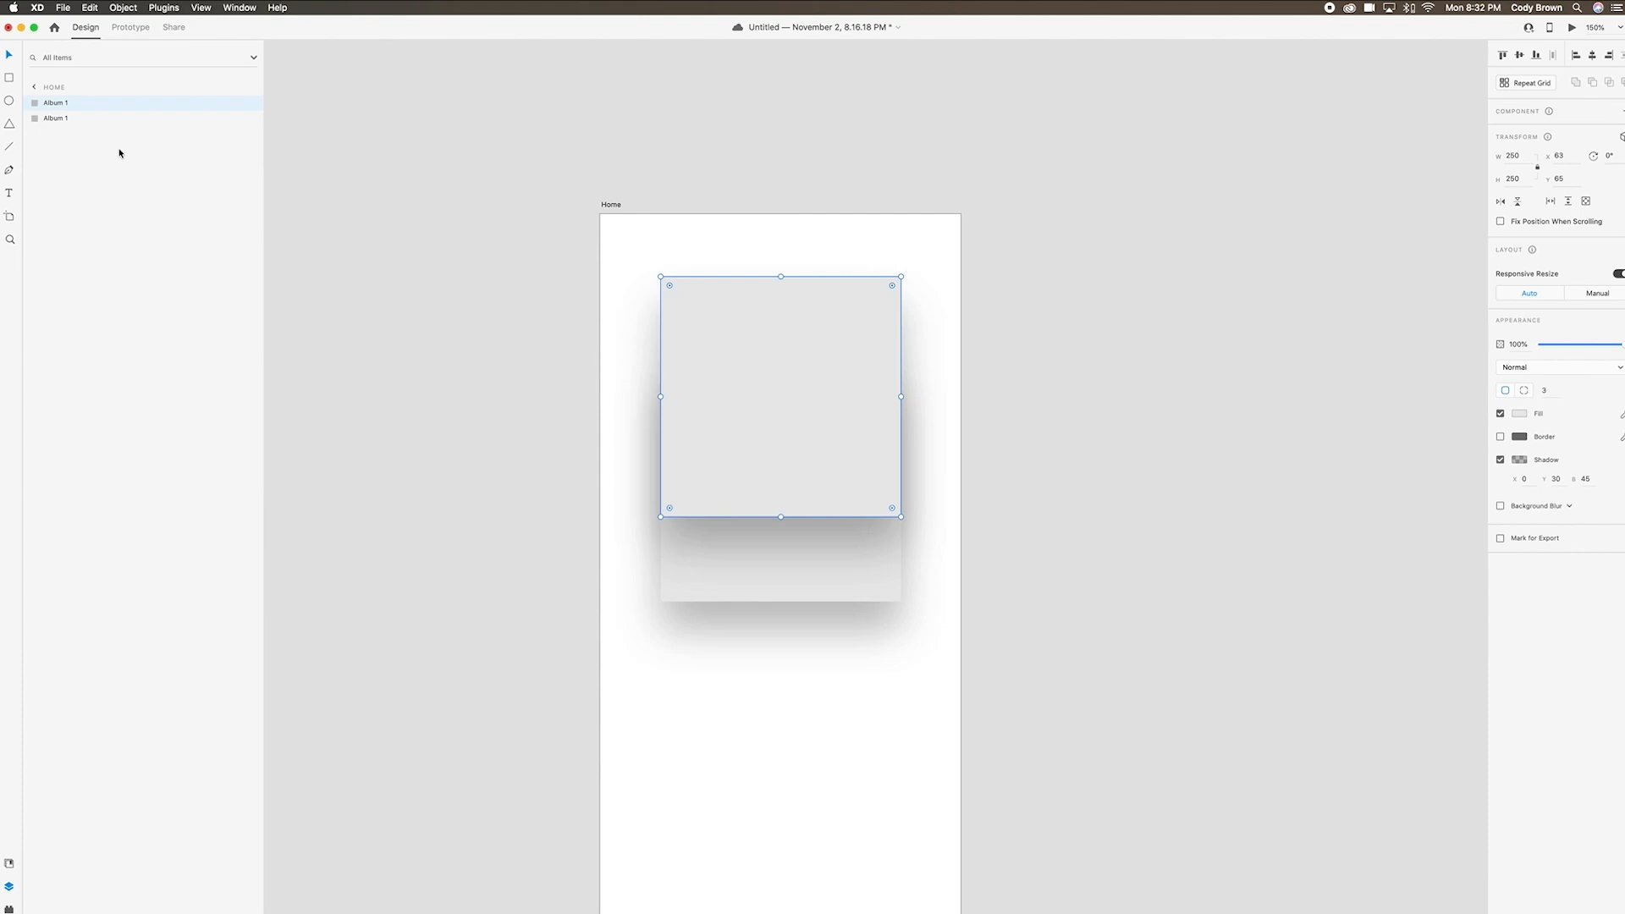
{"action": "left_click_drag", "start_coordinate": [86, 104], "coordinate": [85, 123]}
Rename the lower Album 1 layer, the duplicated square, as Album 2.
{"action": "double_click", "coordinate": [68, 119]}
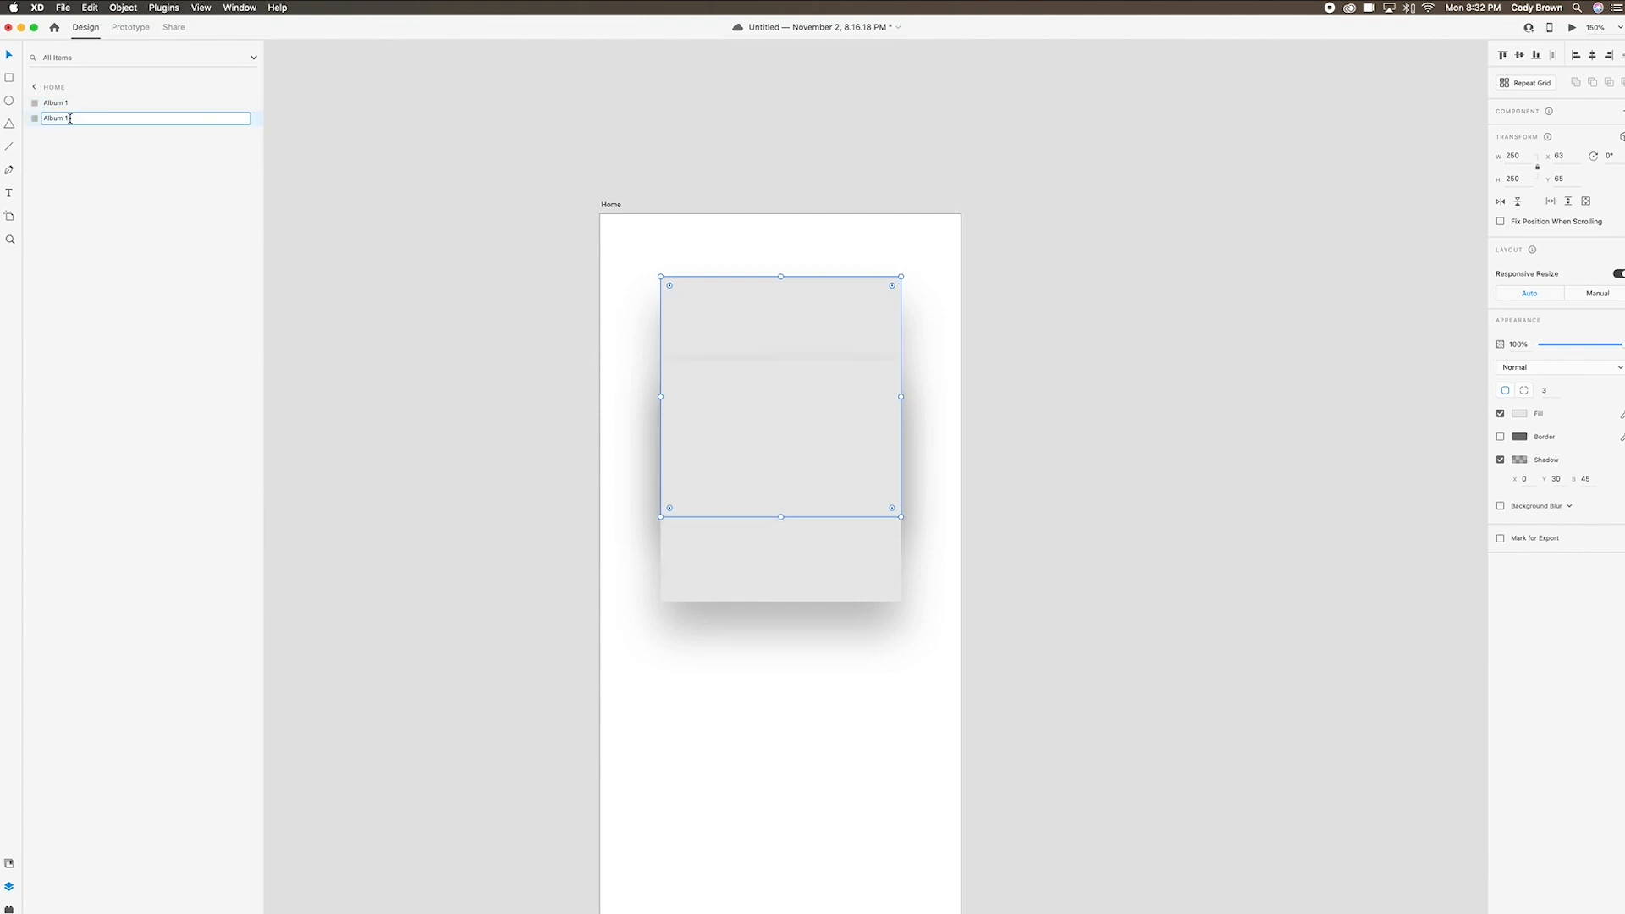
{"action": "key", "text": "BackSpace"}
{"action": "type", "text": "2"}
{"action": "key", "text": "Return"}
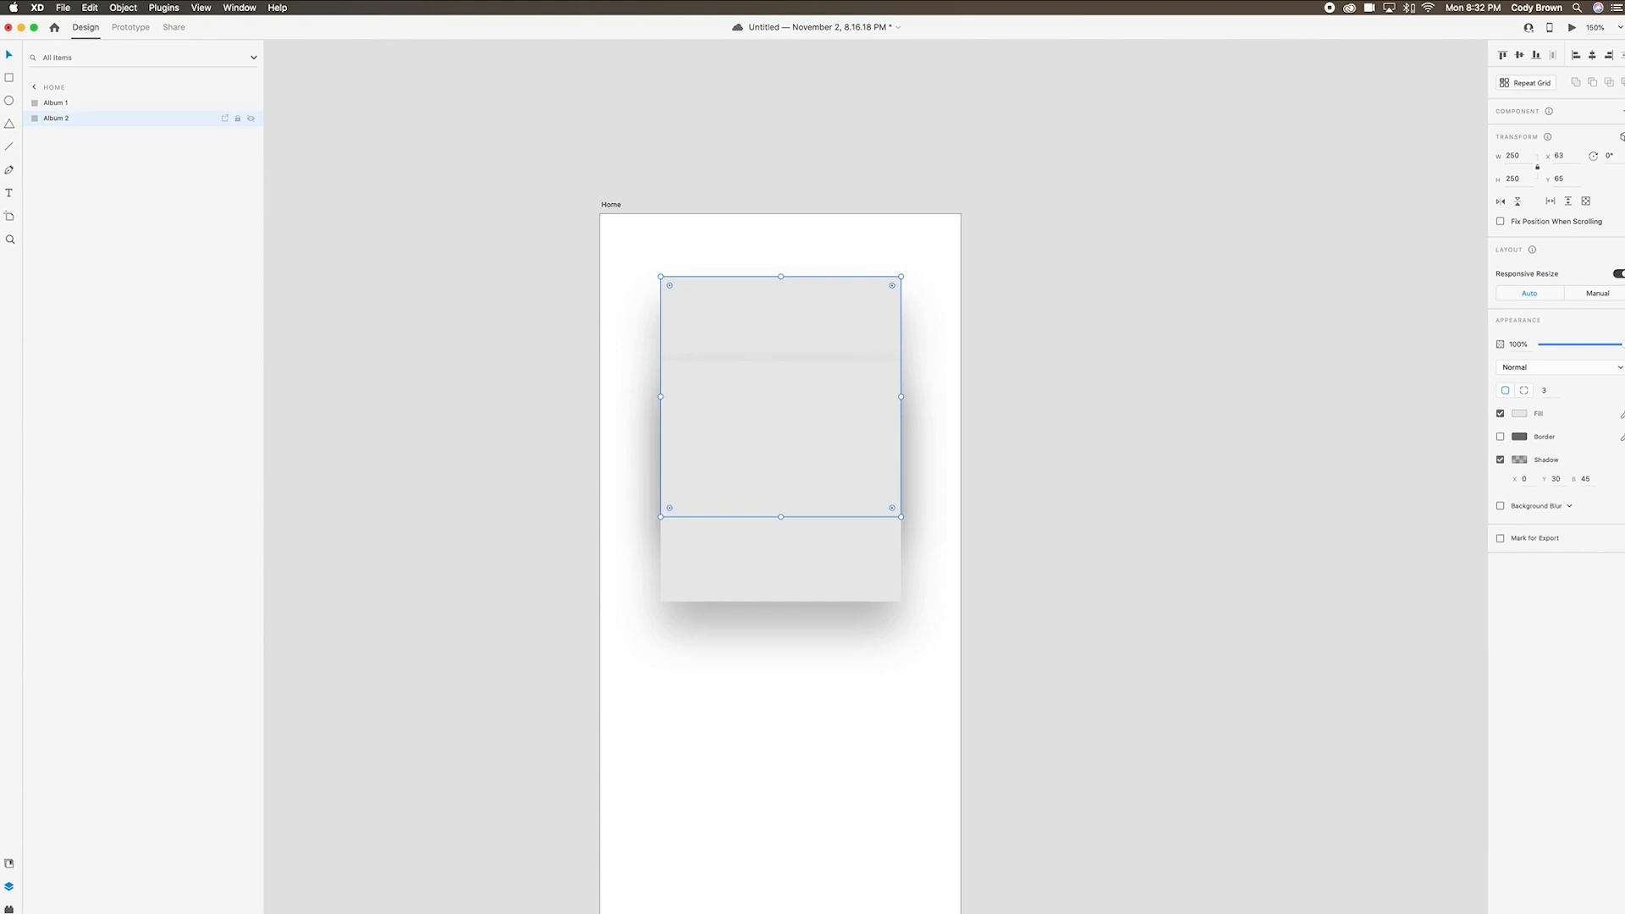
Move the Album 2 square down so that it lies roughly behind Album 1.
{"action": "left_click_drag", "start_coordinate": [724, 294], "coordinate": [759, 364]}
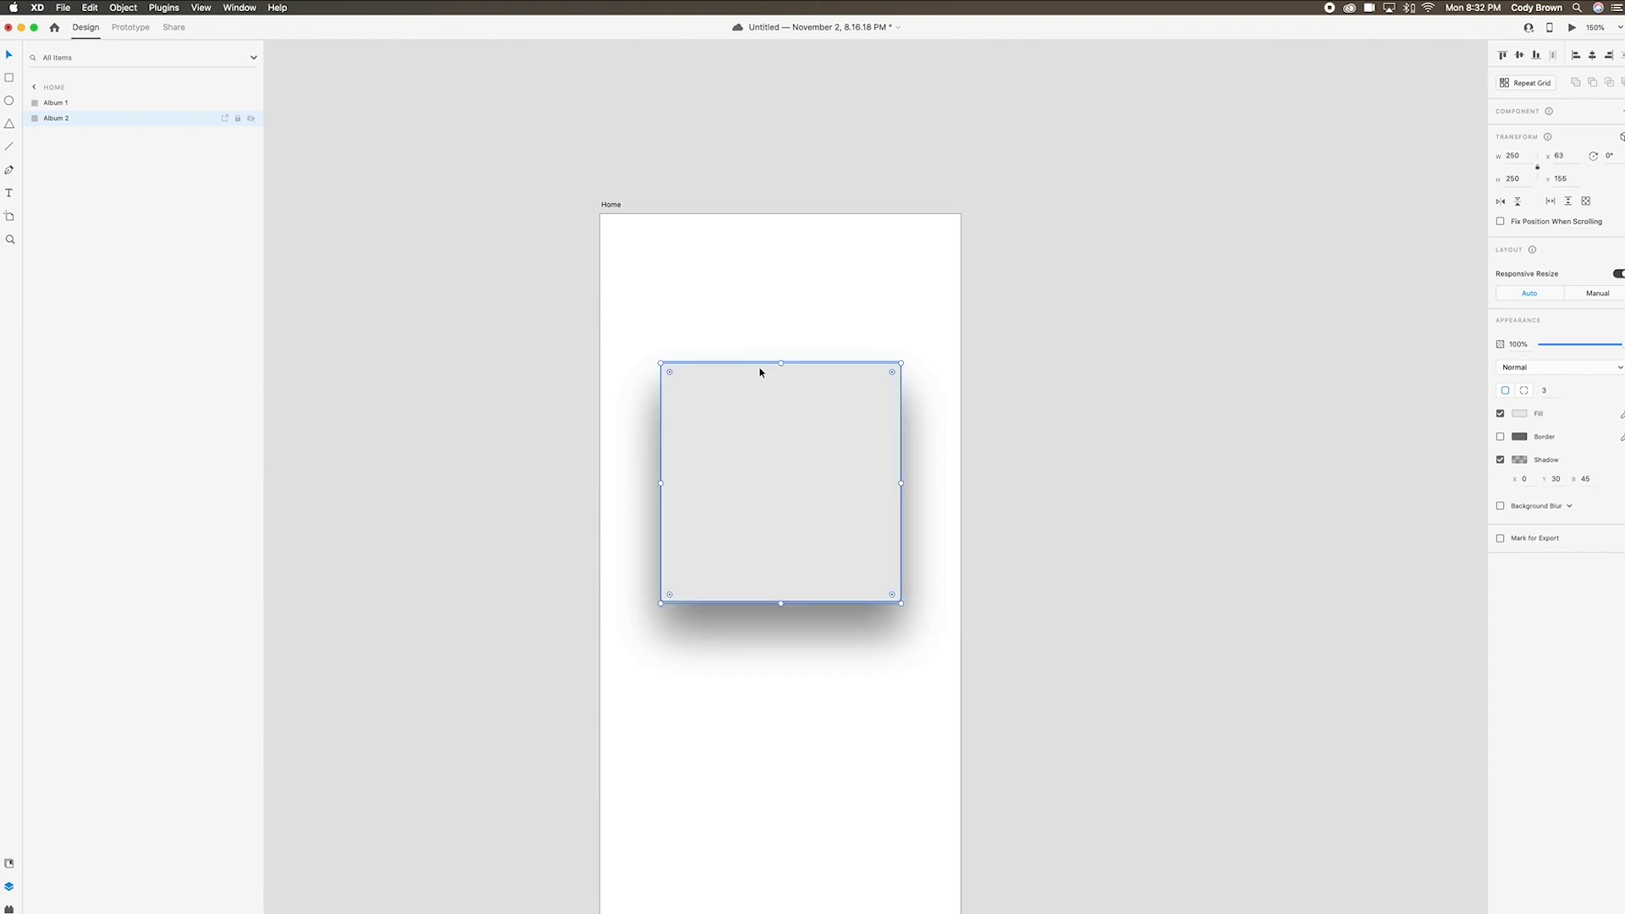
{"action": "left_click", "coordinate": [762, 356]}
{"action": "left_click_drag", "start_coordinate": [790, 435], "coordinate": [789, 436]}
Select both Album 1 and Album 2 and align them on their vertical middles.
{"action": "left_click", "coordinate": [91, 120], "text": "shift"}
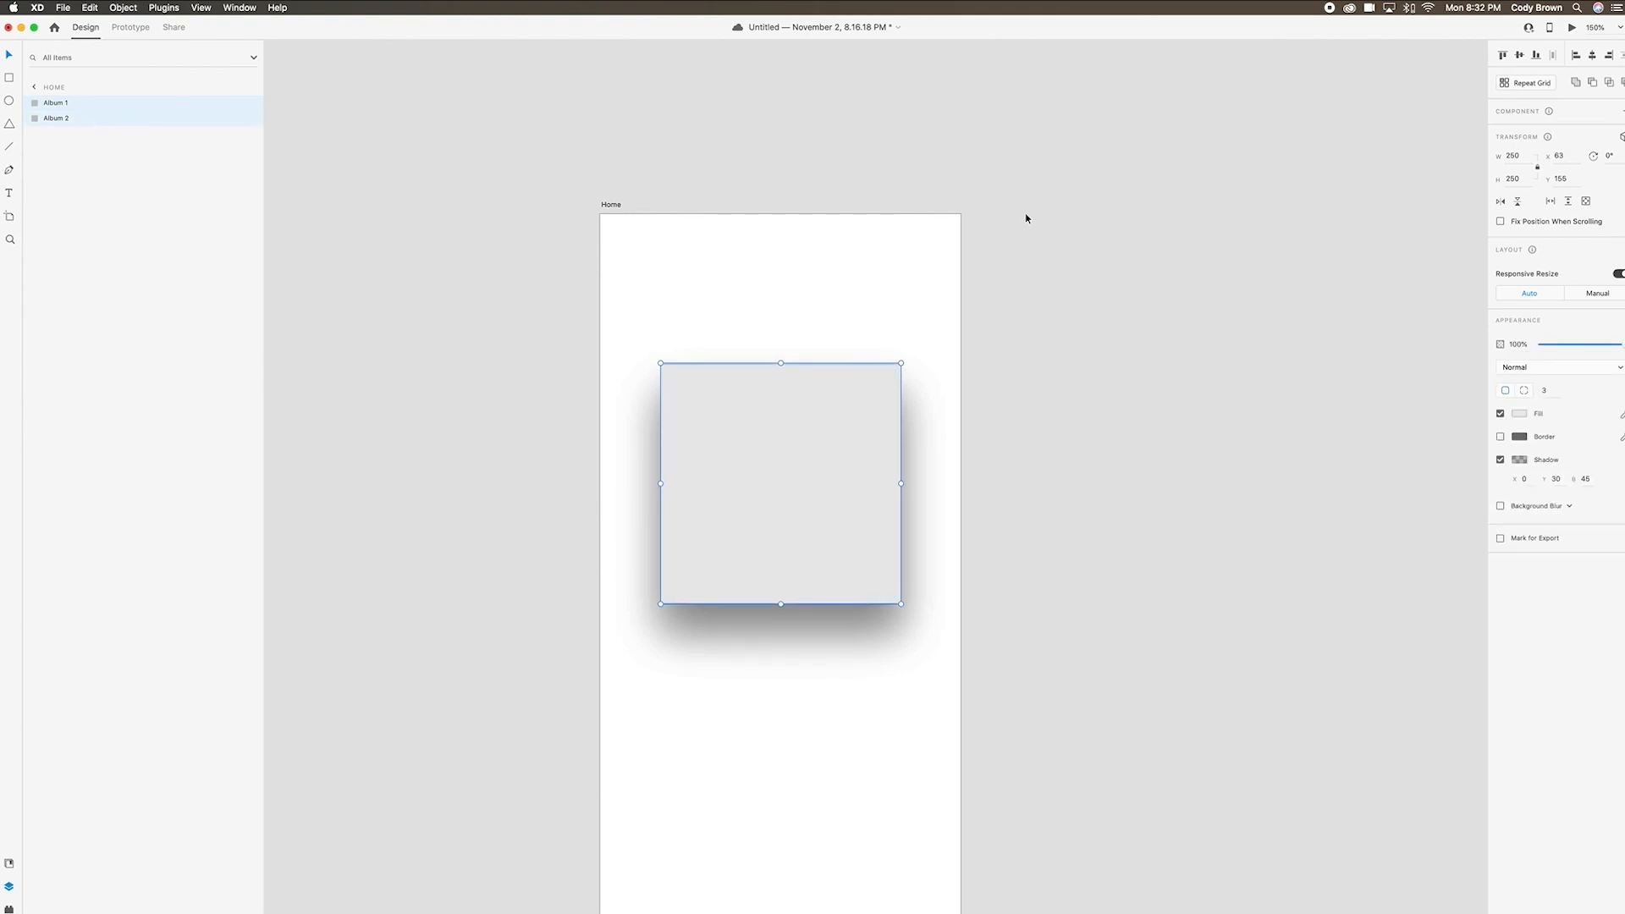
{"action": "scroll", "coordinate": [1072, 262], "scroll_direction": "right", "scroll_amount": 2}
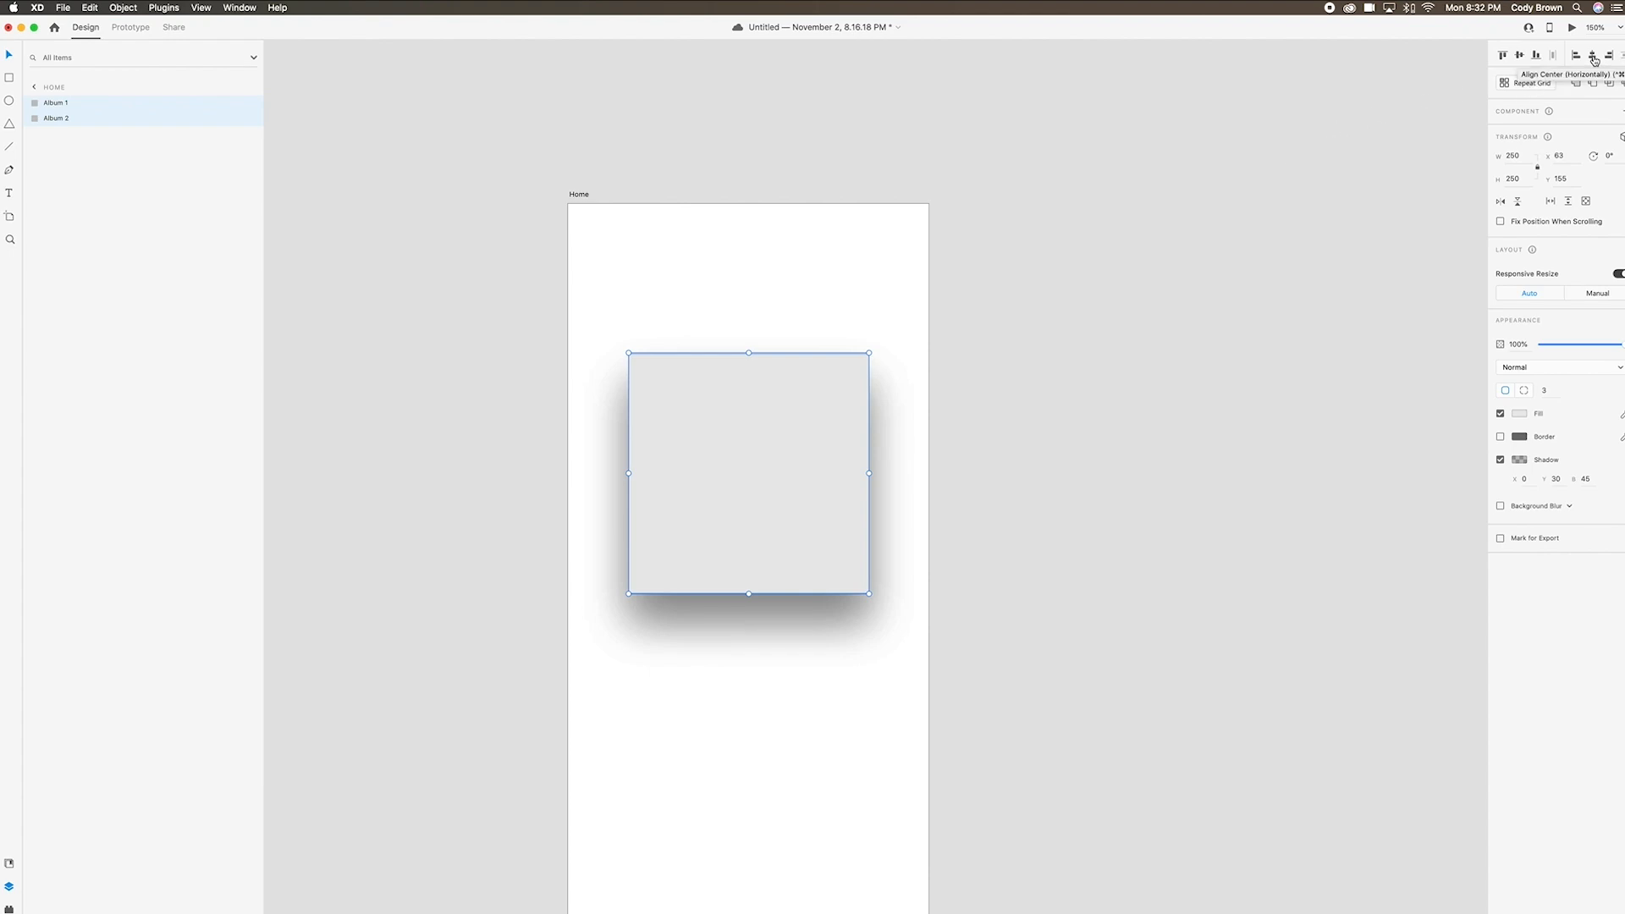
{"action": "left_click", "coordinate": [1521, 59]}
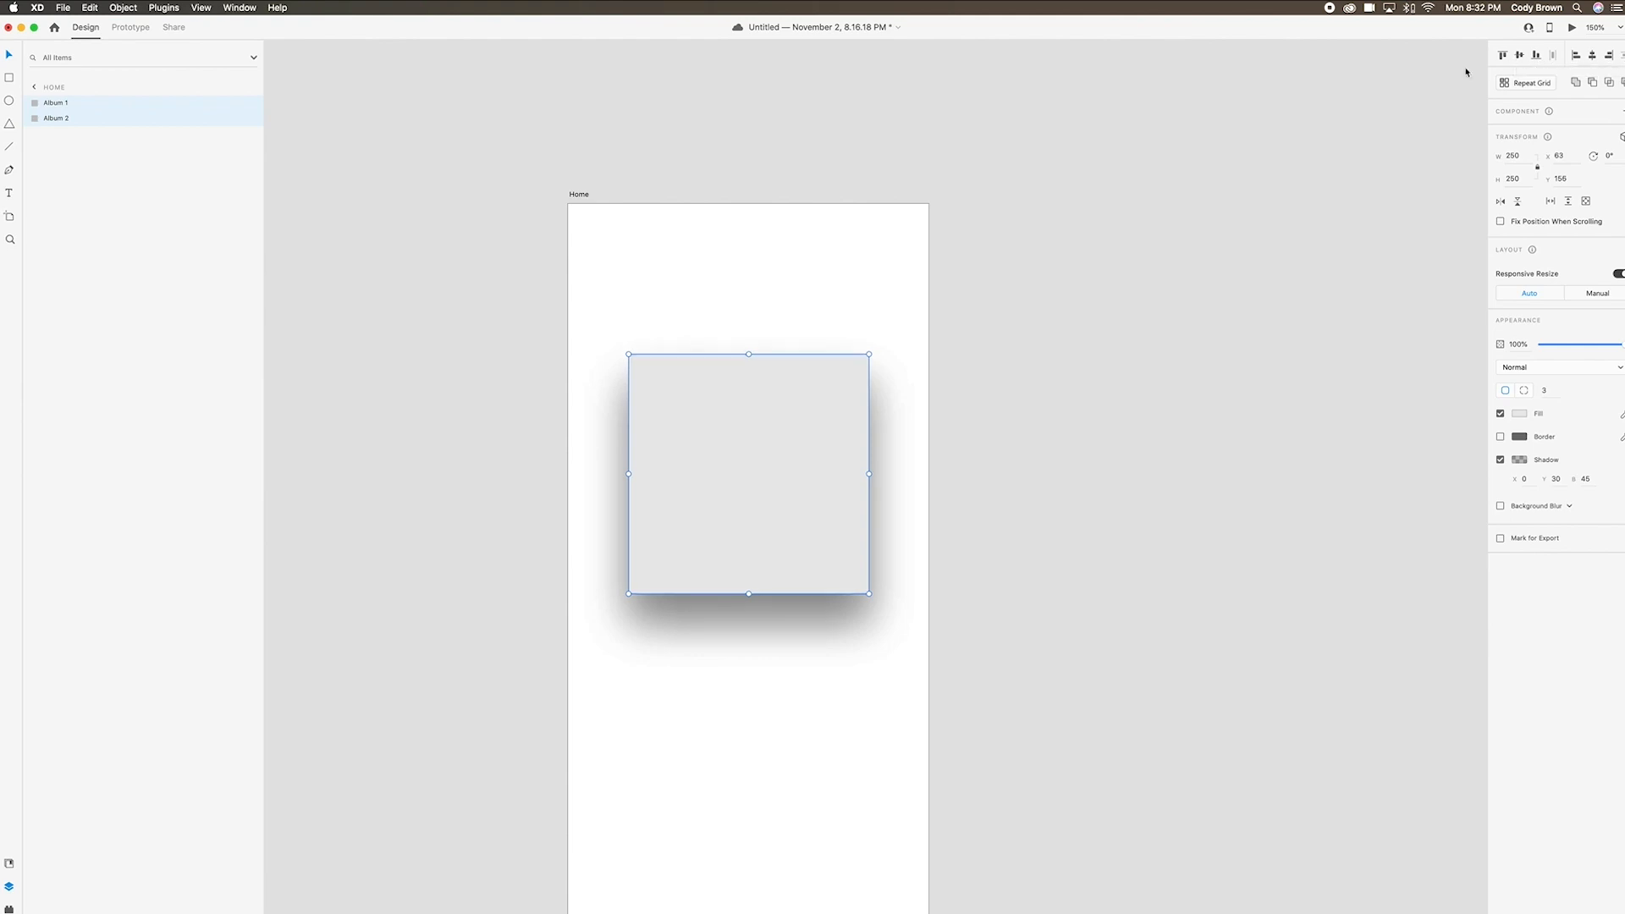
{"action": "left_click", "coordinate": [781, 313]}
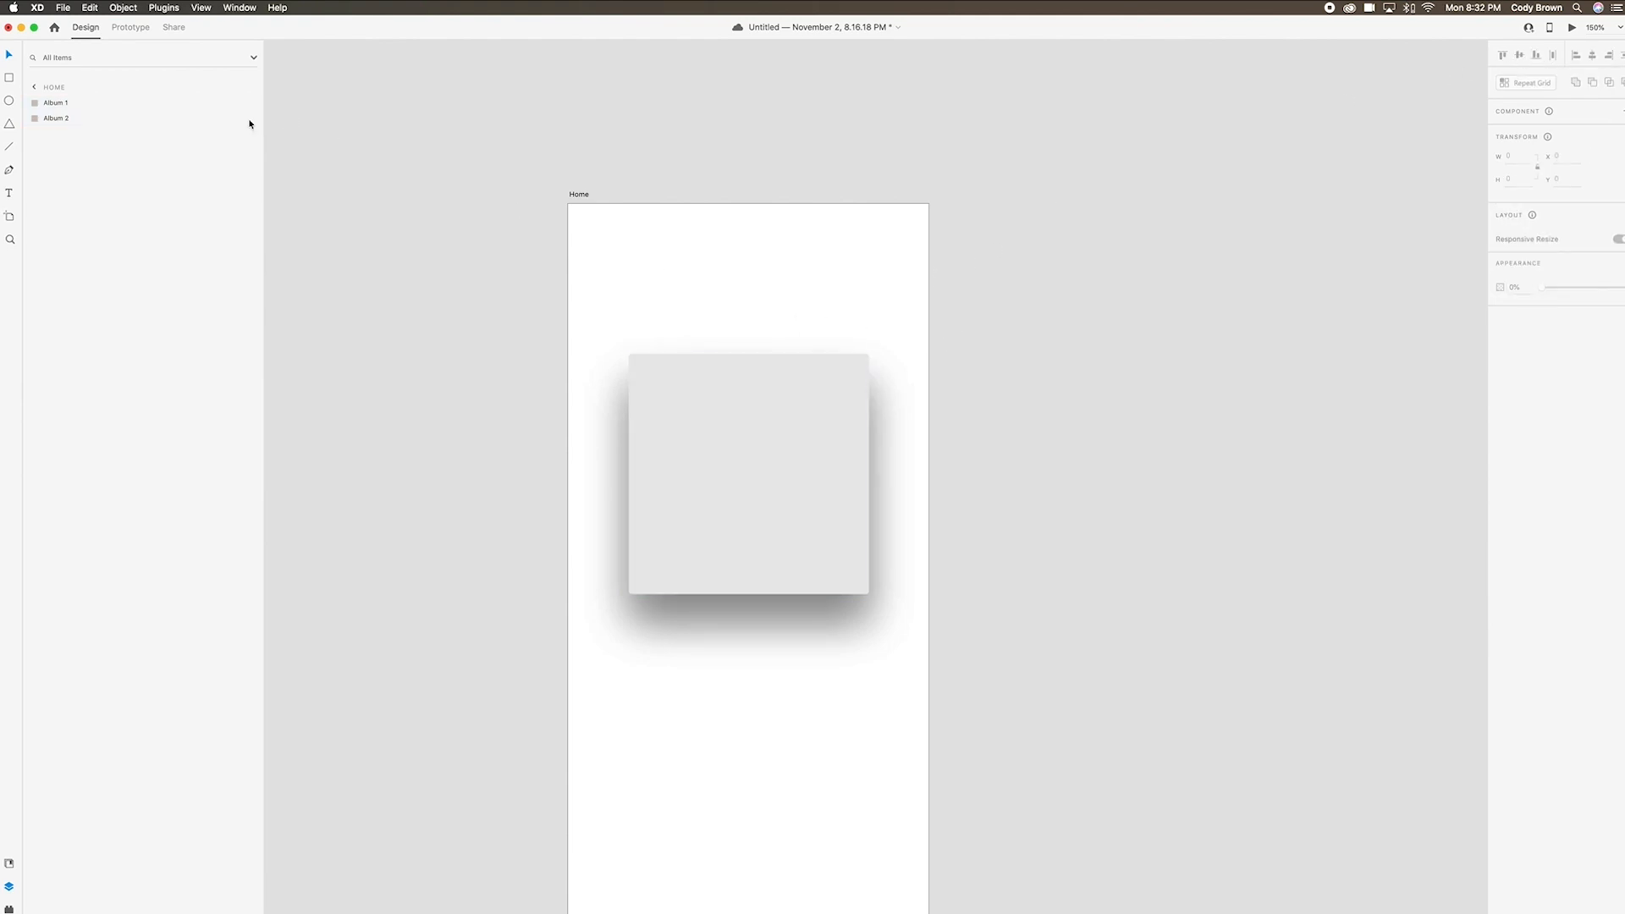
Nudge the Album 2 square up by 20 px so it peeks out above Album 1.
{"action": "left_click", "coordinate": [63, 120]}
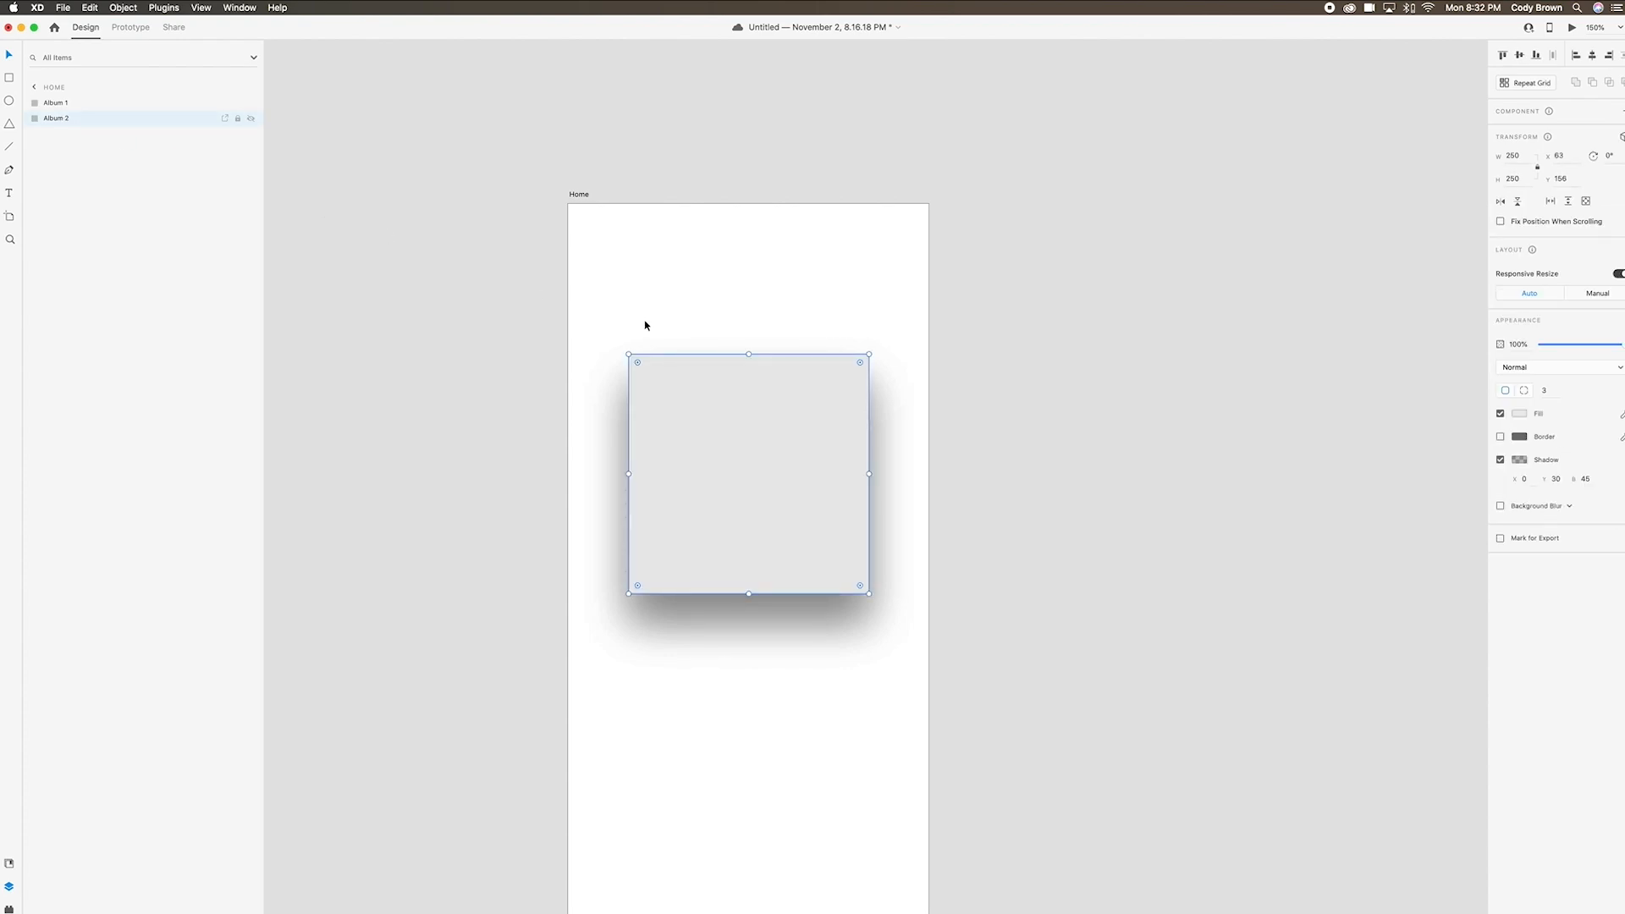
{"action": "key", "text": "shift+Up"}
{"action": "key", "text": "shift+Up"}
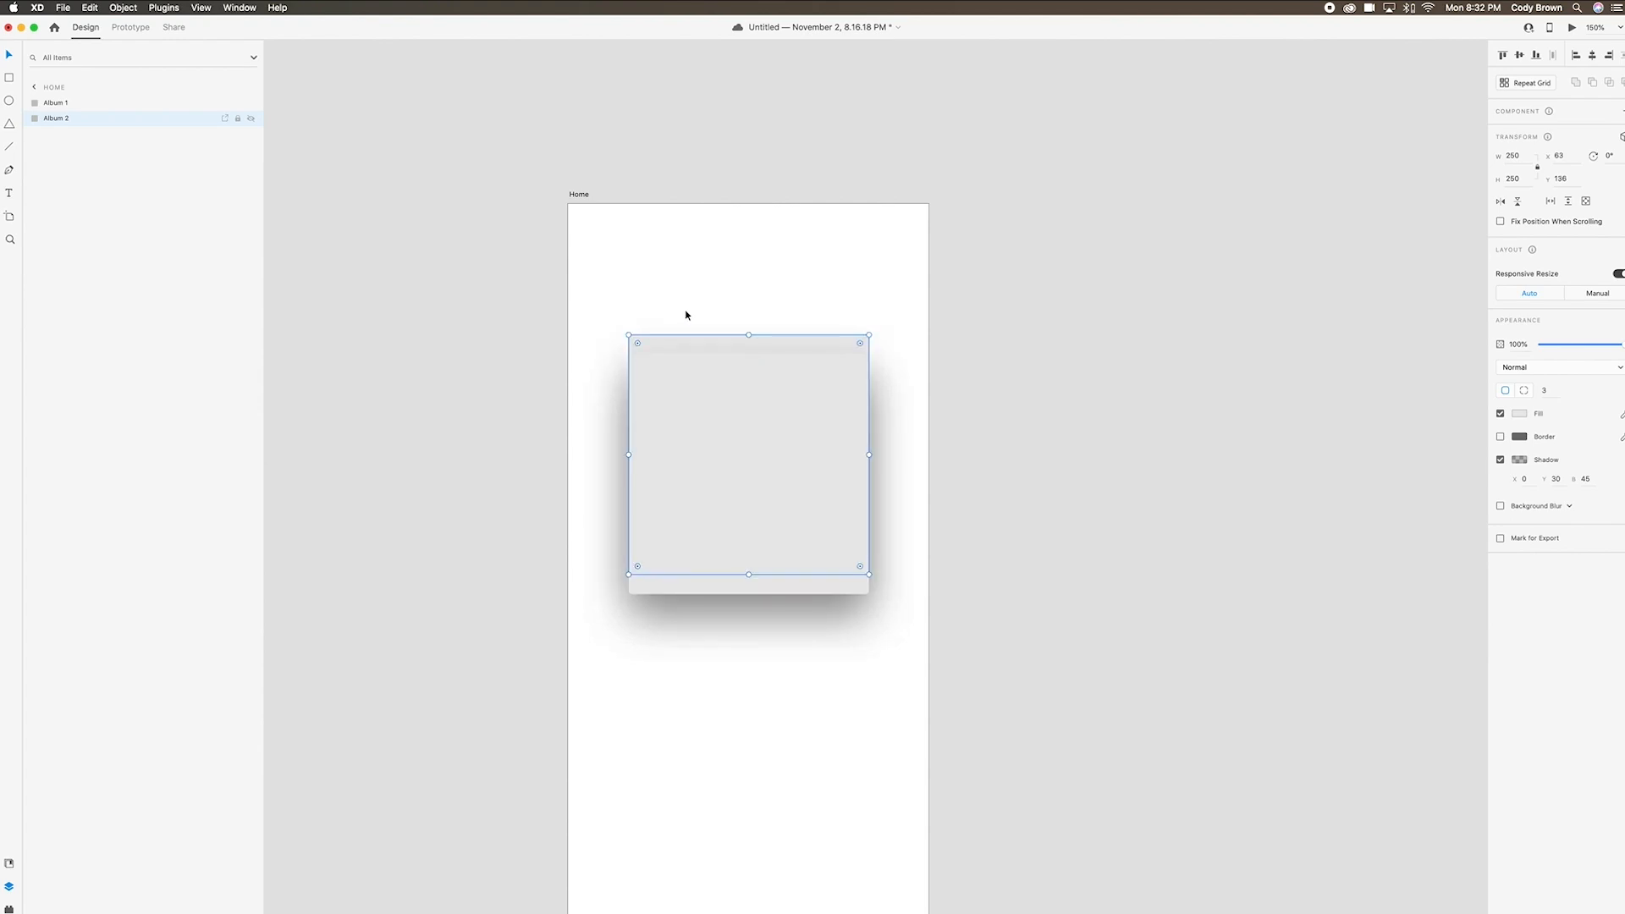
Duplicate the Album 2 square in place and send the copy to the bottom of the layer order.
{"action": "left_click", "coordinate": [702, 373]}
{"action": "left_click", "coordinate": [706, 344]}
{"action": "key", "text": "super+d"}
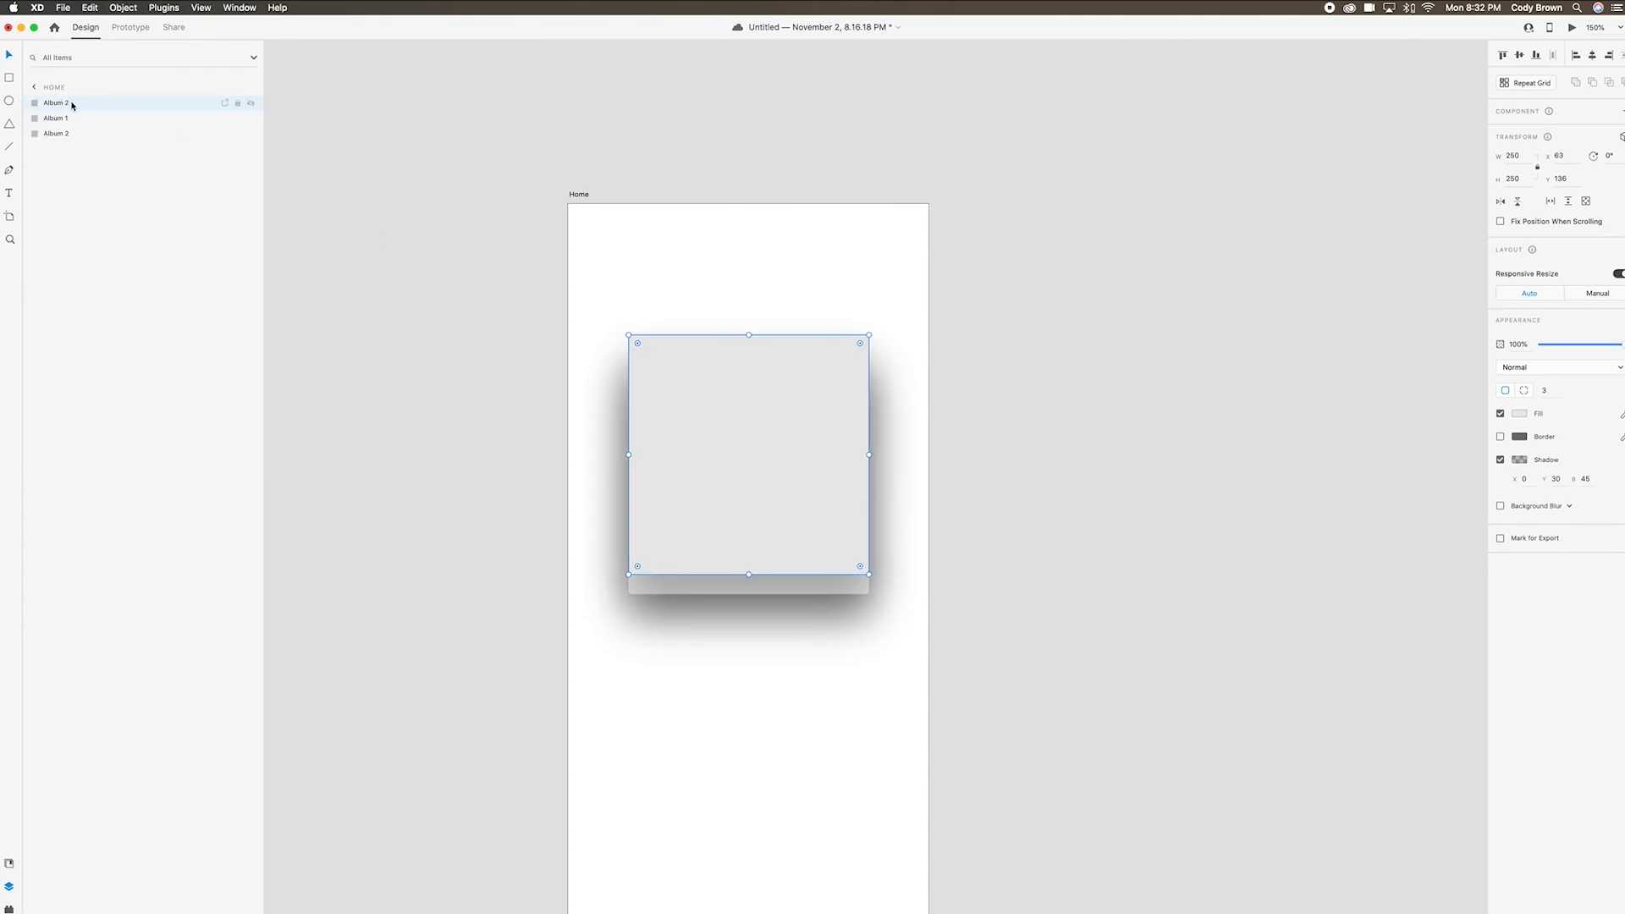
{"action": "left_click_drag", "start_coordinate": [69, 105], "coordinate": [73, 138]}
Rename the bottom layer, the duplicate of Album 2, as Album 3.
{"action": "double_click", "coordinate": [69, 135]}
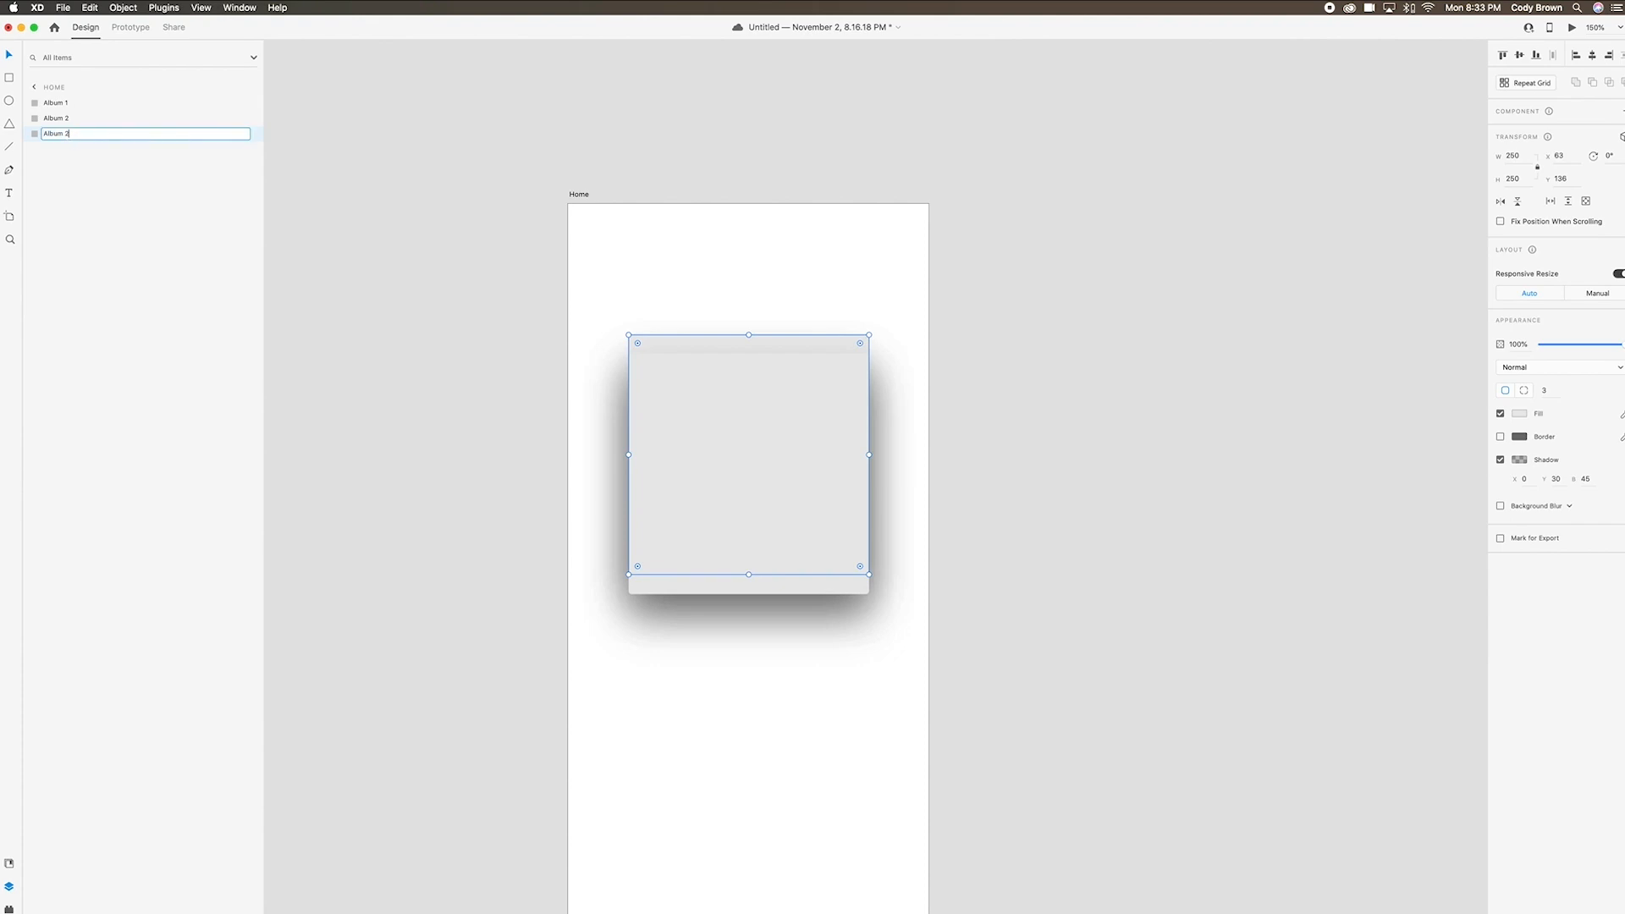
{"action": "type", "text": "Album 3"}
{"action": "key", "text": "Return"}
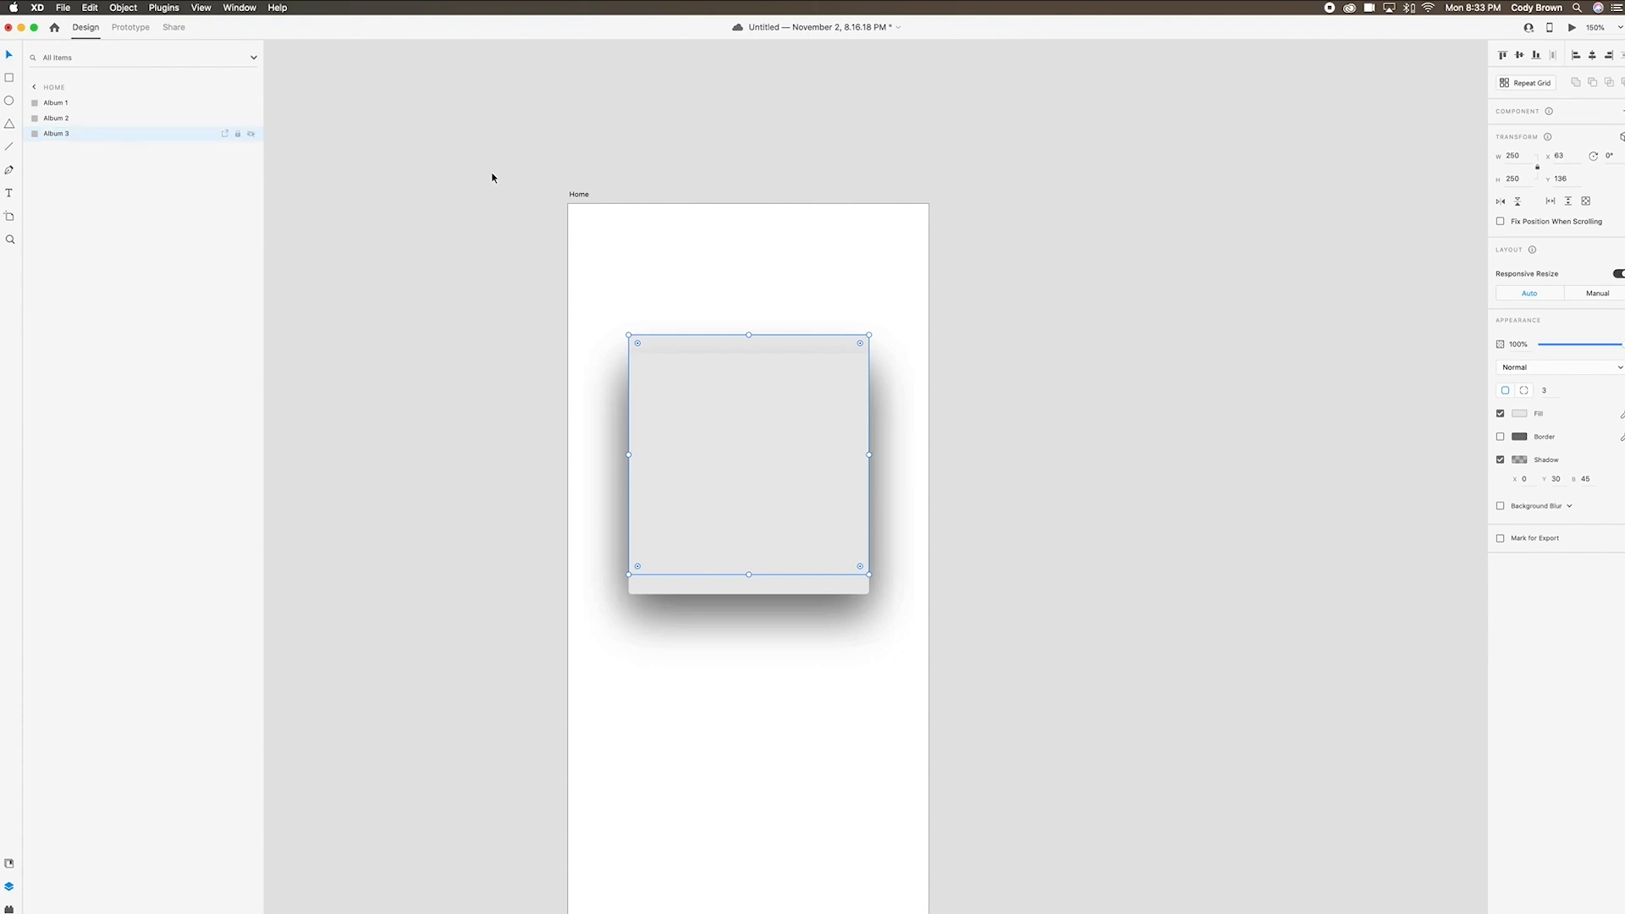
Nudge the Album 3 square up by 20 px so it peeks out above Album 2, and deselect it.
{"action": "key", "text": "shift+Up"}
{"action": "key", "text": "shift+Up"}
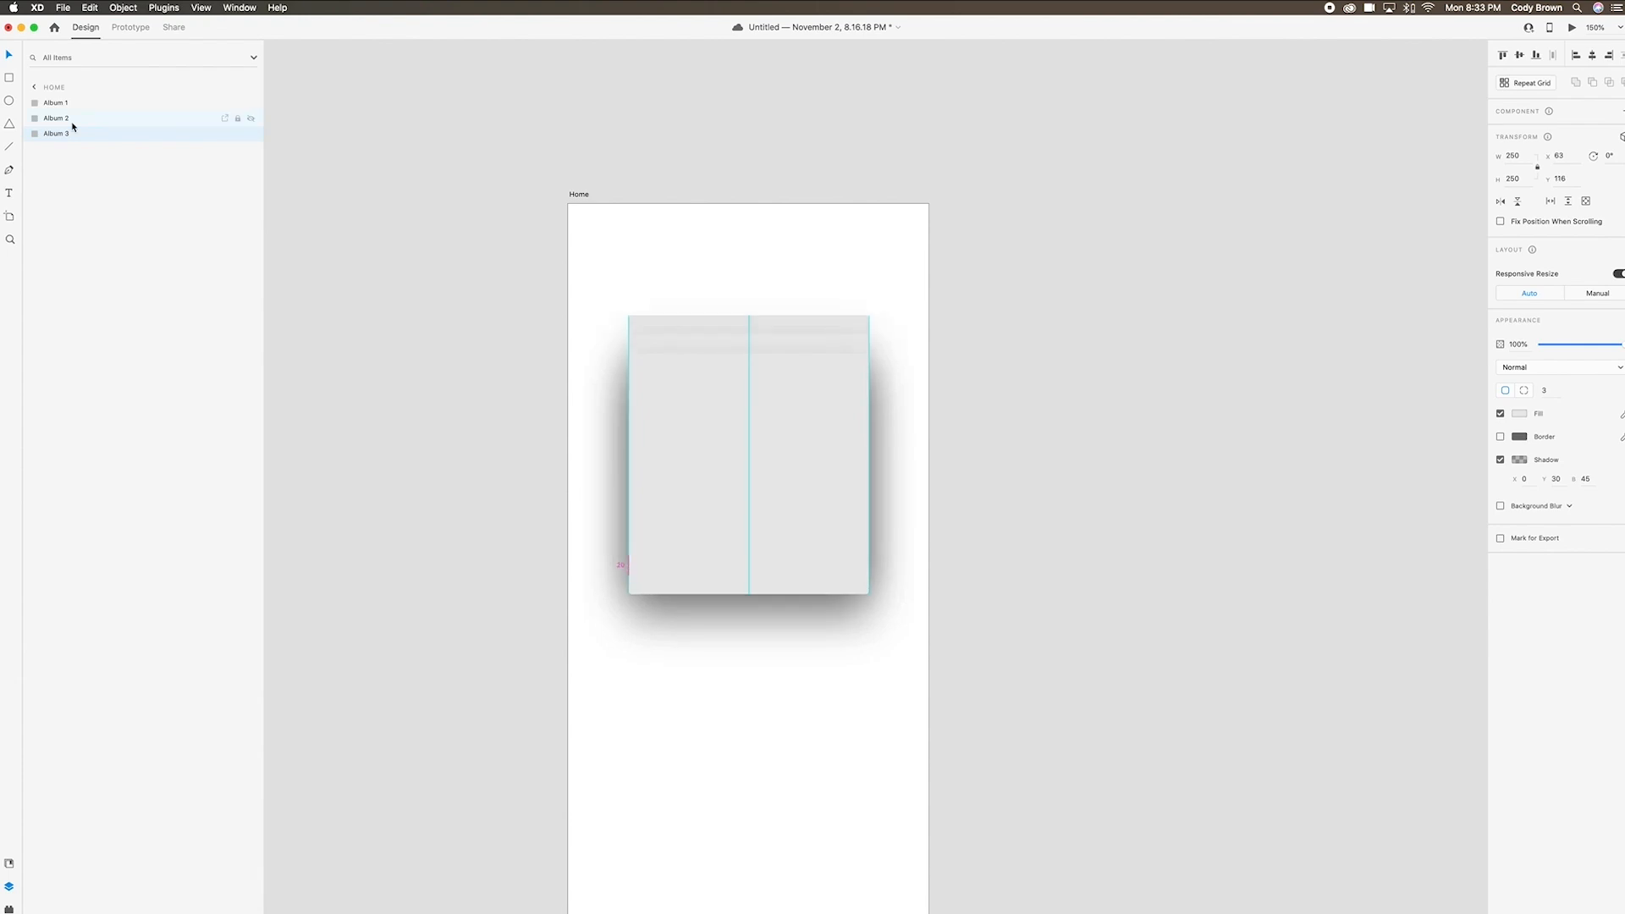
{"action": "key", "text": "Escape"}
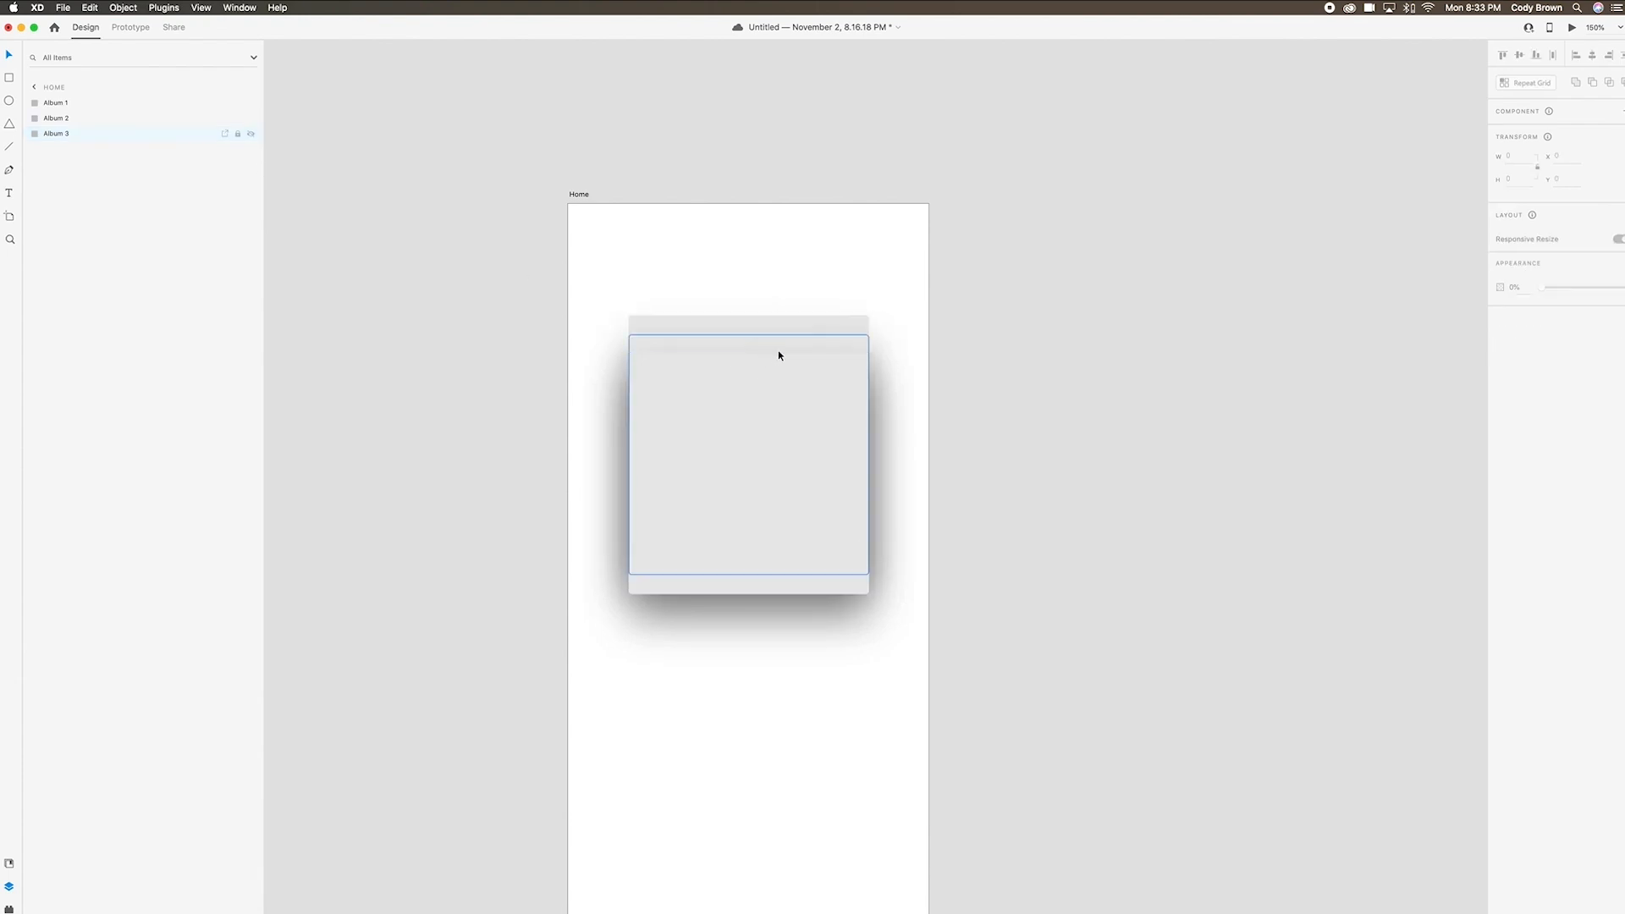
Examine the upper edges and shadows of the three stacked squares up close, and select the Album 3 square.
{"action": "key", "text": "super+equal"}
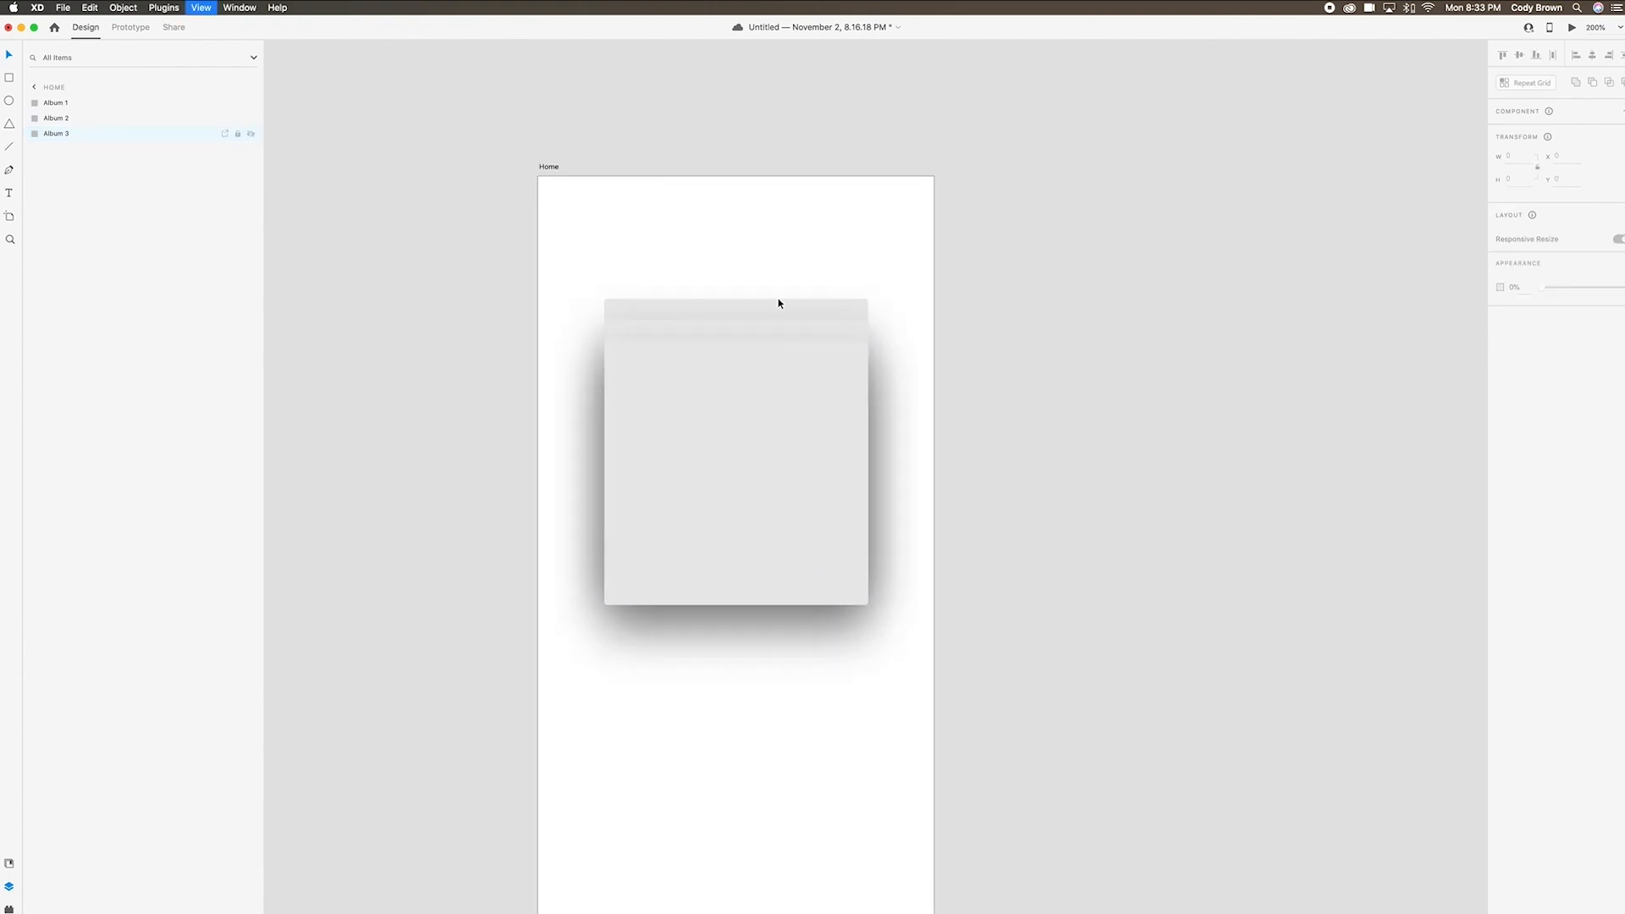
{"action": "key", "text": "super+equal"}
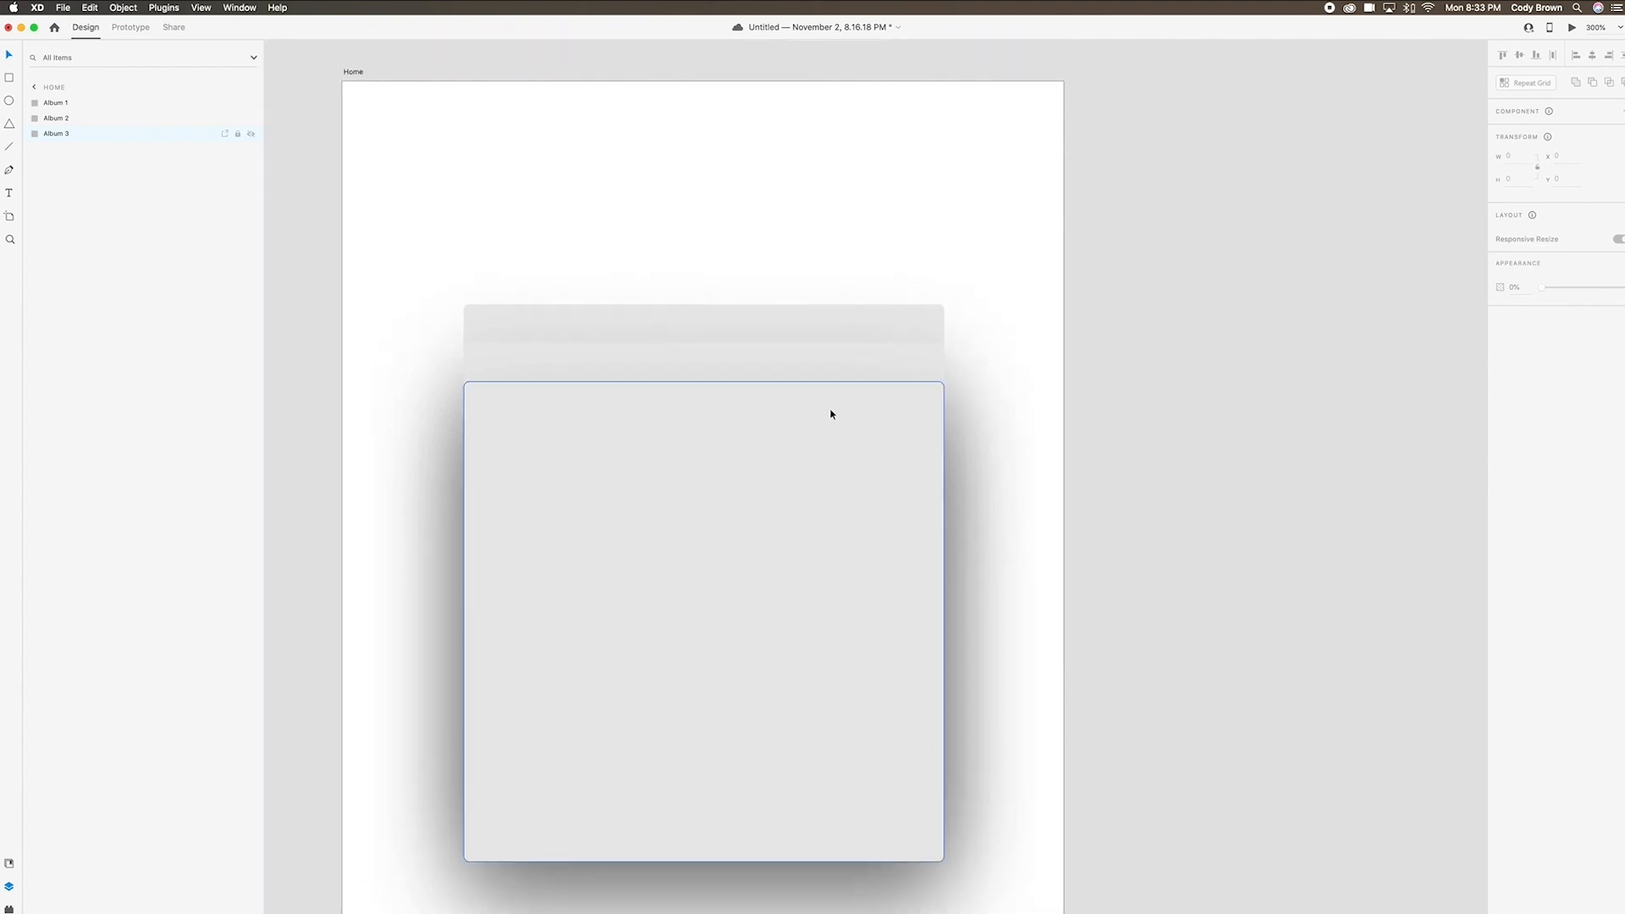
{"action": "key", "text": "super+equal"}
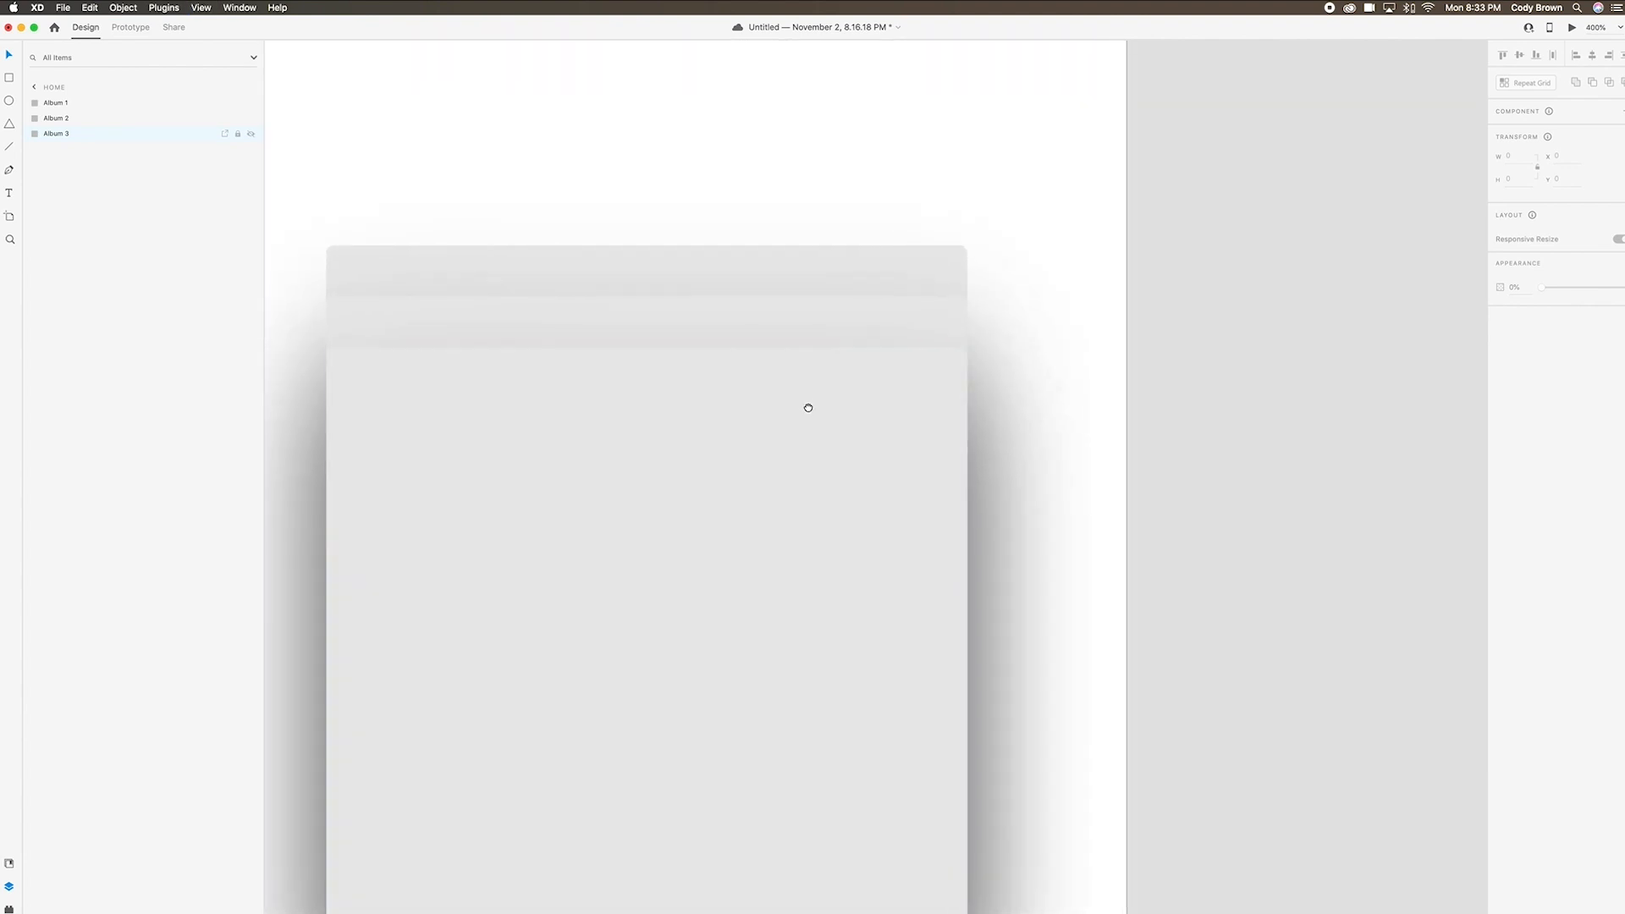
{"action": "key", "text": "super+equal"}
{"action": "key", "text": "super+minus"}
{"action": "key", "text": "super+minus"}
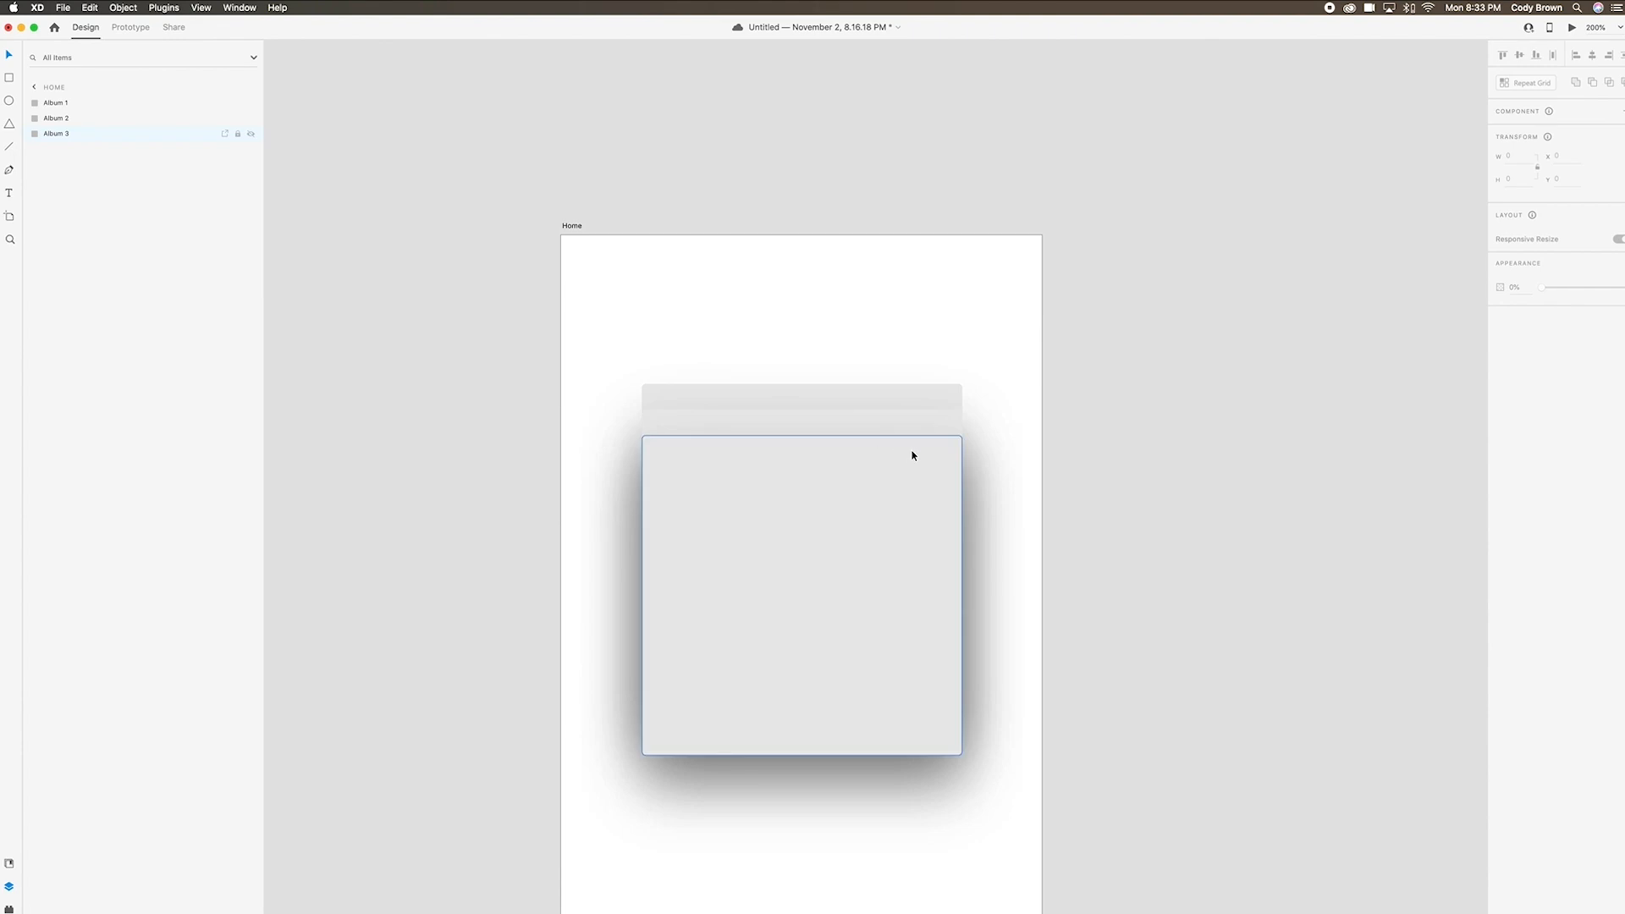
{"action": "key", "text": "super+minus"}
{"action": "scroll", "coordinate": [890, 406], "scroll_direction": "down", "scroll_amount": 1}
{"action": "left_click", "coordinate": [874, 400]}
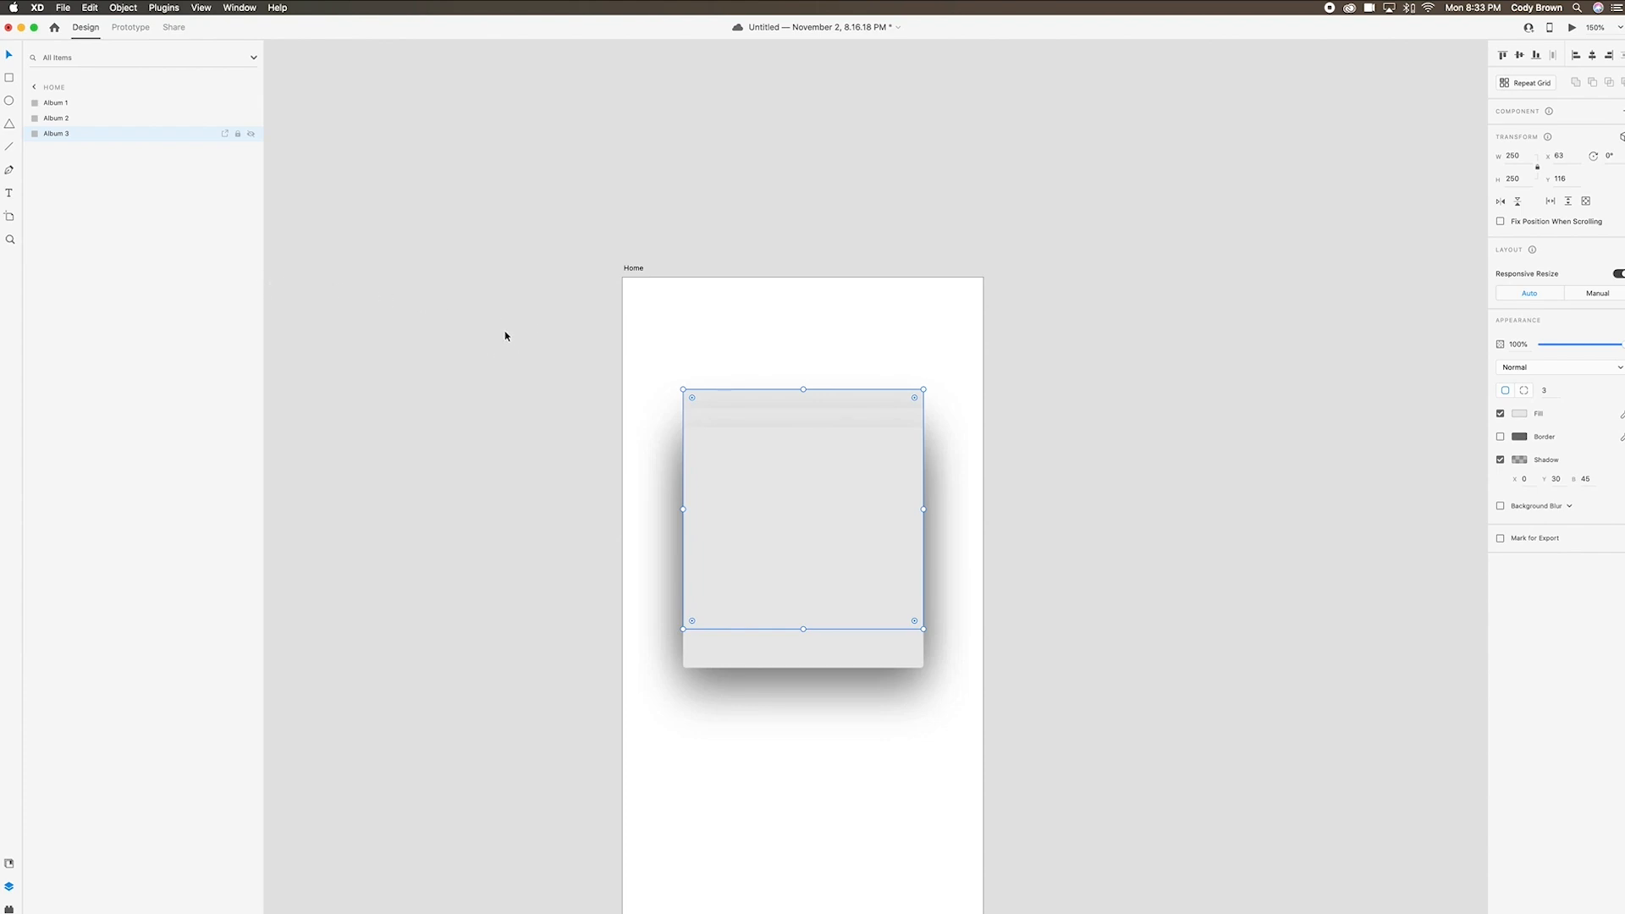
Duplicate the Album 3 square in place, send the copy to the bottom of the layer order, and rename it Album 4.
{"action": "key", "text": "super+d"}
{"action": "left_click_drag", "start_coordinate": [66, 105], "coordinate": [68, 152]}
{"action": "double_click", "coordinate": [72, 150]}
{"action": "type", "text": "Album 4"}
{"action": "key", "text": "Return"}
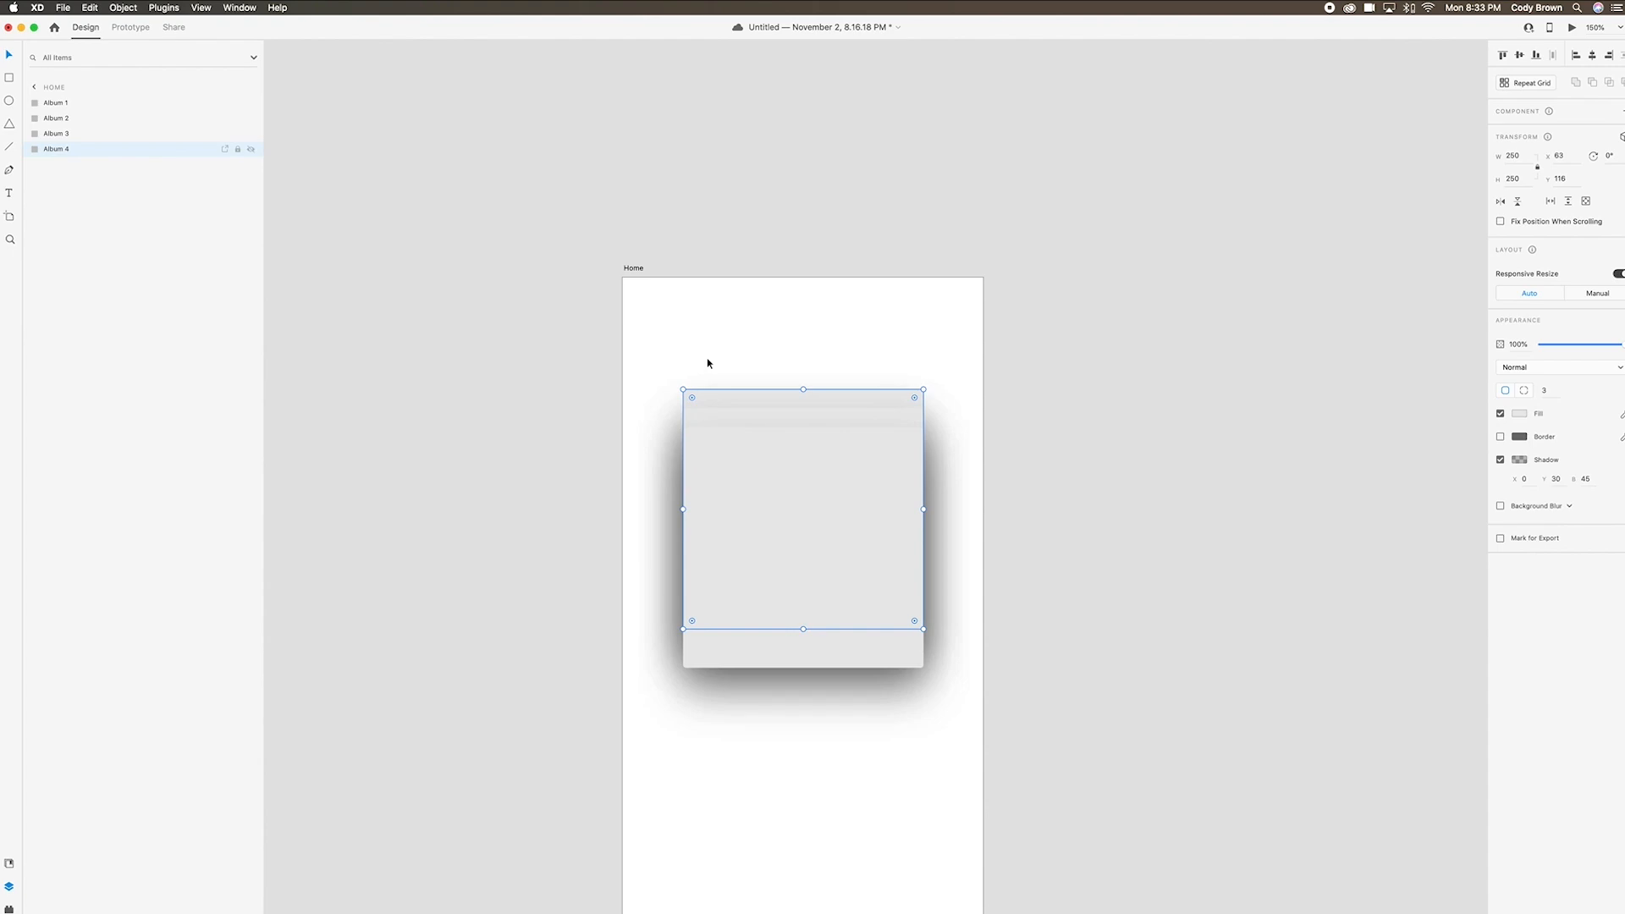
Nudge the Album 4 square up by 20 px so it peeks out above Album 3, and deselect it.
{"action": "key", "text": "shift+Up"}
{"action": "key", "text": "shift+Up"}
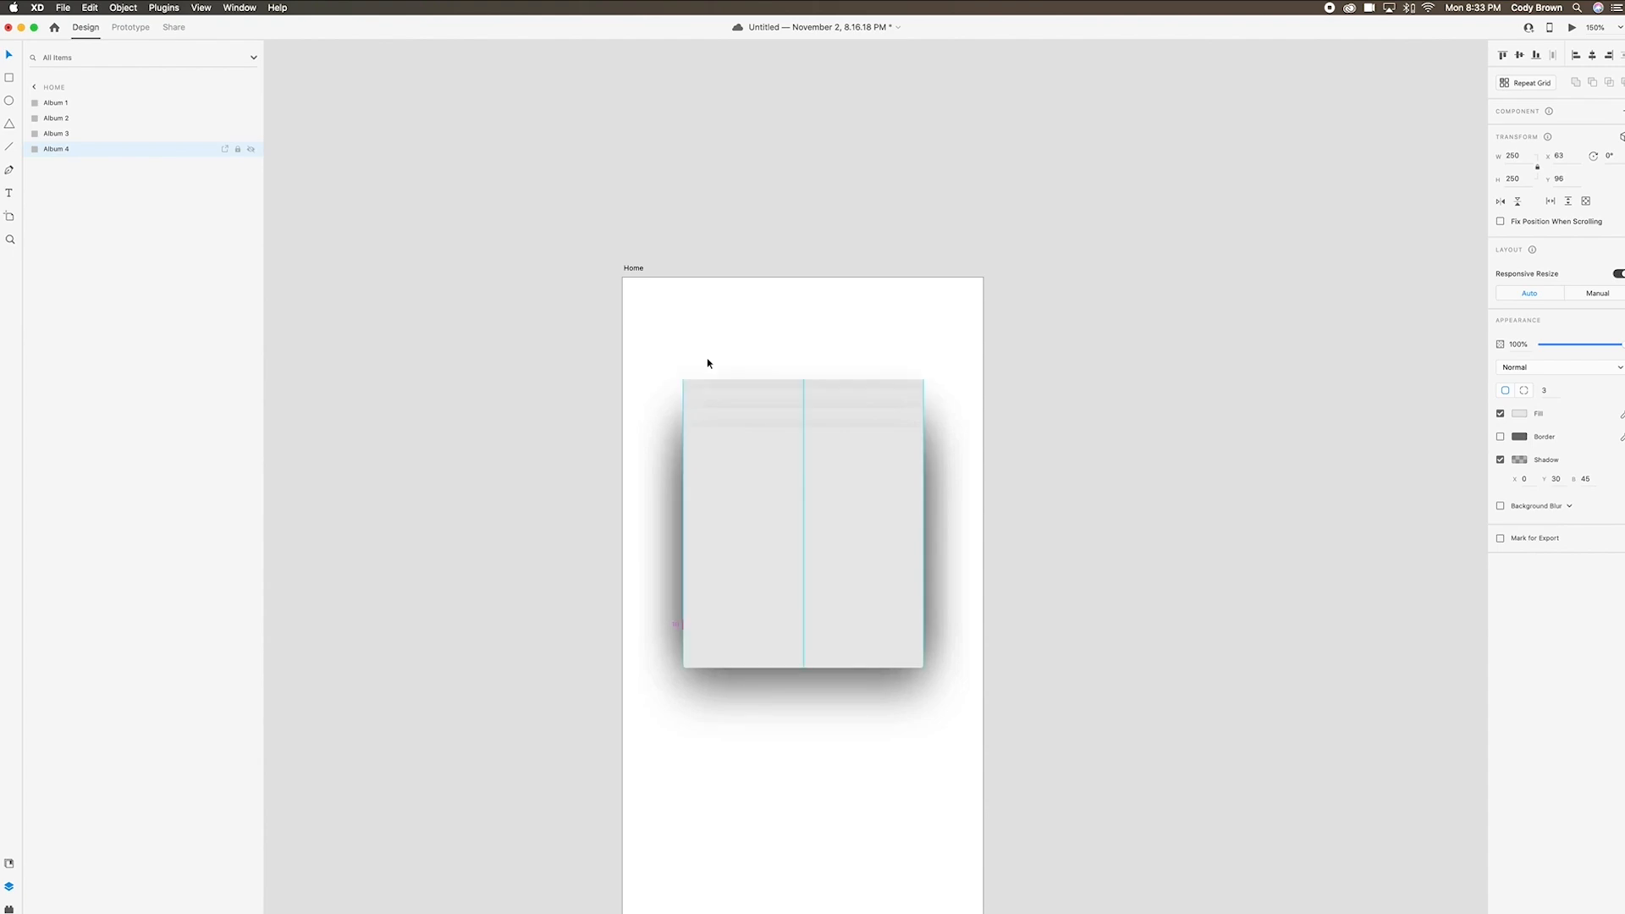
{"action": "left_click", "coordinate": [705, 353]}
{"action": "scroll", "coordinate": [716, 345], "scroll_direction": "left", "scroll_amount": 1}
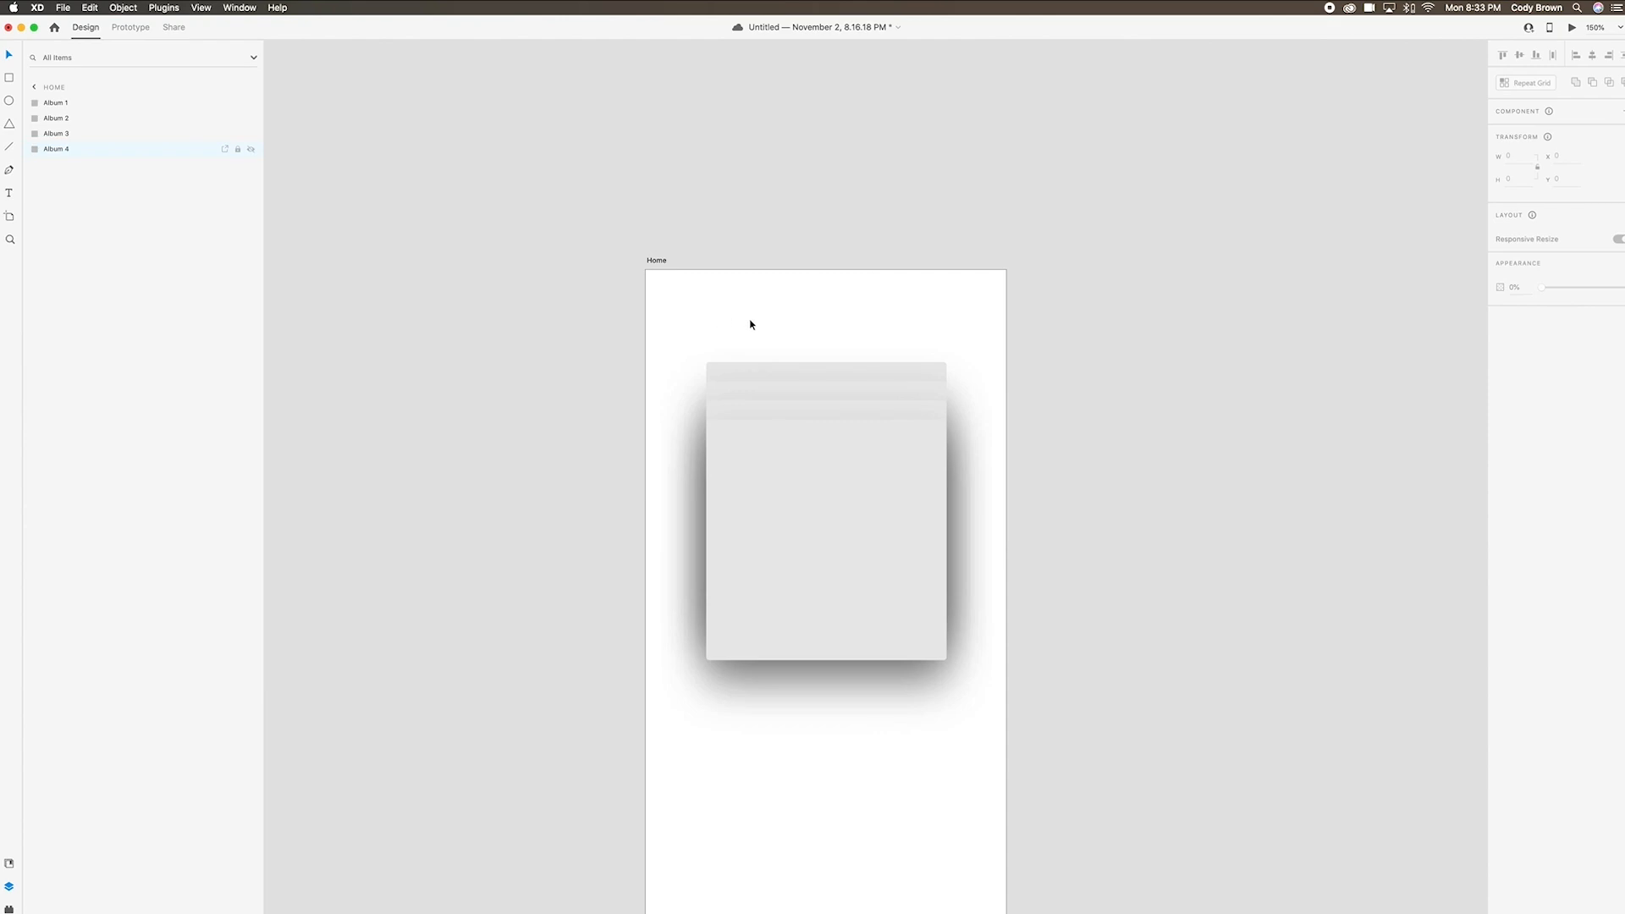
{"action": "scroll", "coordinate": [745, 317], "scroll_direction": "down", "scroll_amount": 1}
{"action": "scroll", "coordinate": [744, 317], "scroll_direction": "right", "scroll_amount": 1}
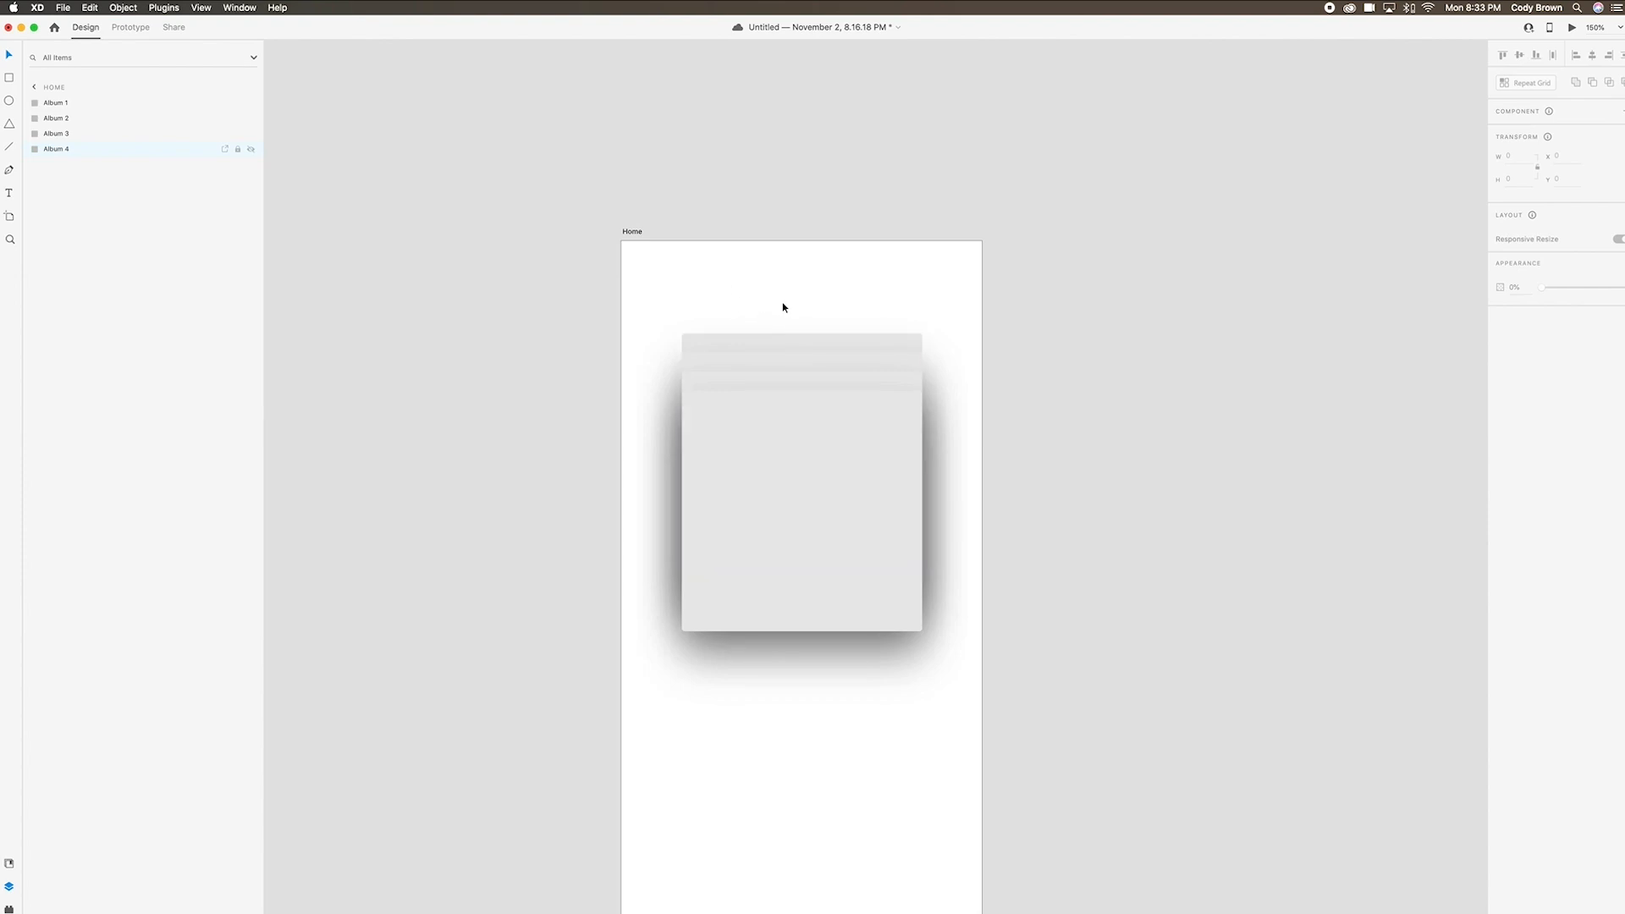
Try to fake depth in the stack by enlarging and repositioning the front album squares and shrinking the rearmost one.
{"action": "left_click", "coordinate": [849, 431]}
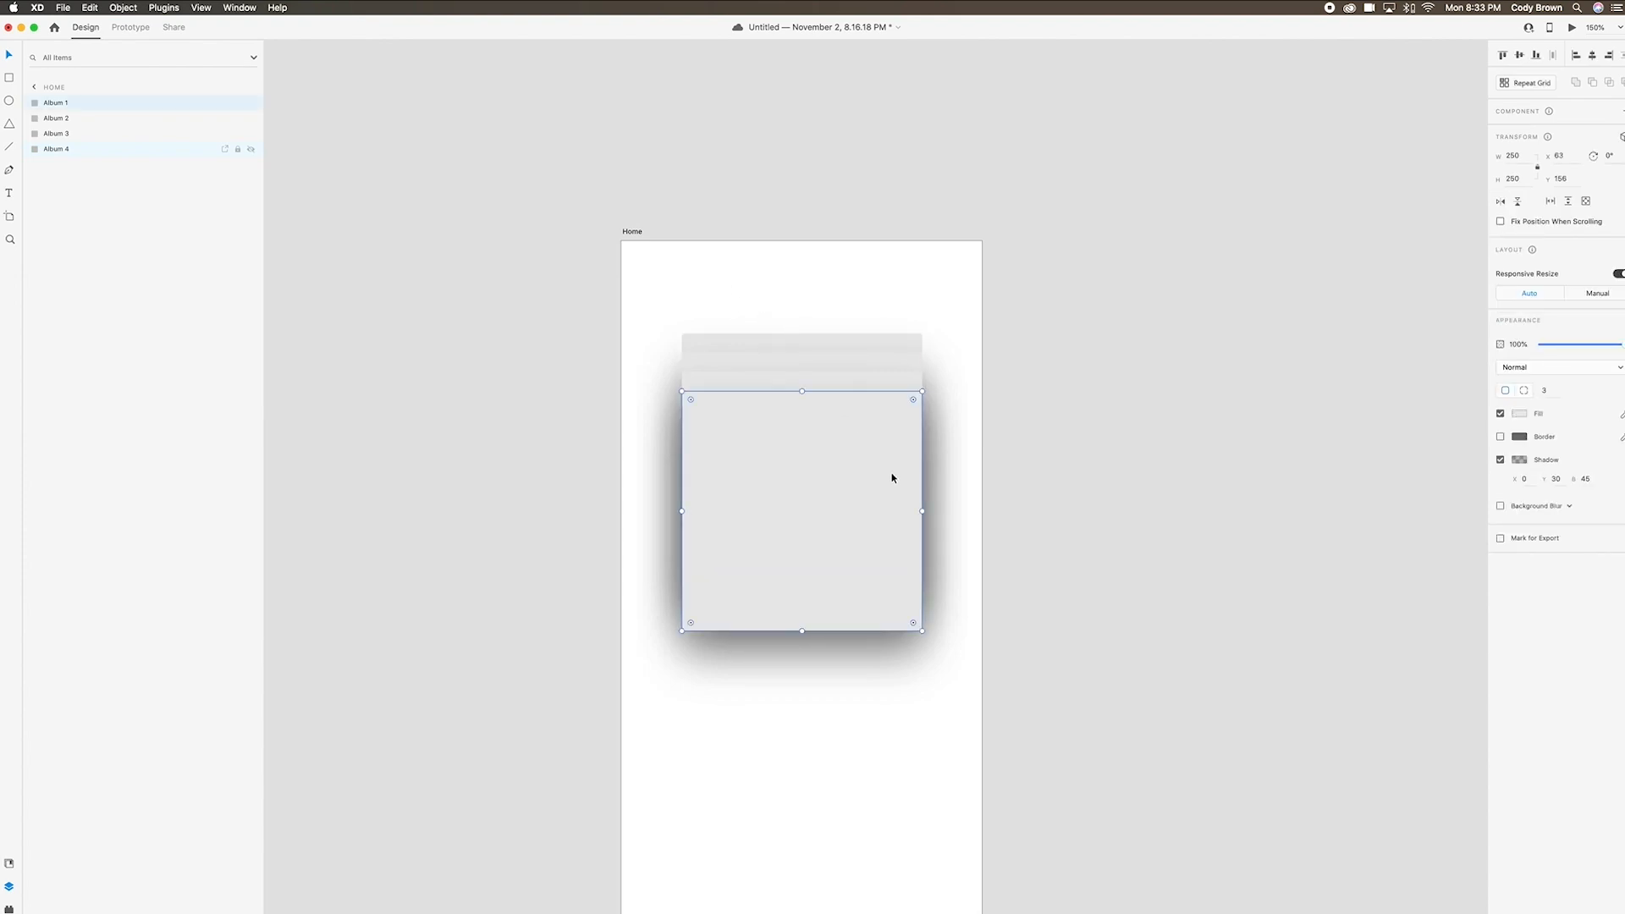
{"action": "left_click_drag", "start_coordinate": [921, 631], "coordinate": [973, 664]}
{"action": "left_click_drag", "start_coordinate": [903, 573], "coordinate": [900, 611]}
{"action": "left_click_drag", "start_coordinate": [922, 611], "coordinate": [933, 623]}
{"action": "left_click_drag", "start_coordinate": [854, 380], "coordinate": [853, 392]}
{"action": "left_click", "coordinate": [842, 365]}
{"action": "left_click", "coordinate": [904, 342]}
{"action": "left_click_drag", "start_coordinate": [922, 335], "coordinate": [901, 347]}
{"action": "left_click", "coordinate": [1034, 372]}
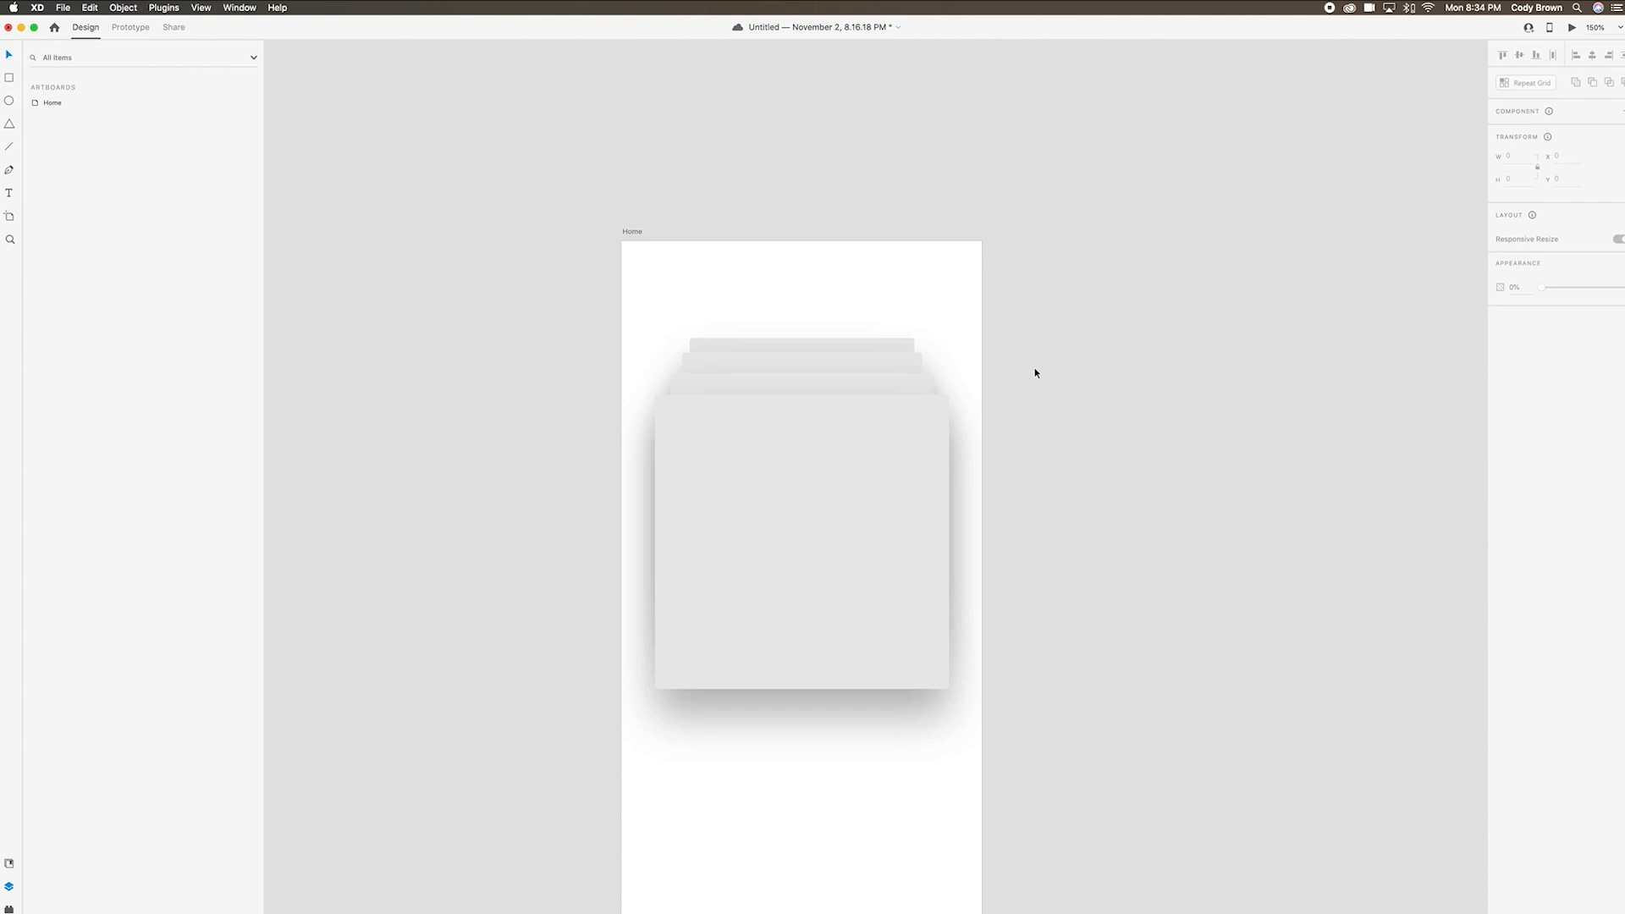
Undo the resizing and repositioning of the stacked album squares.
{"action": "key", "text": "super+z"}
{"action": "key", "text": "super+z"}
{"action": "key", "text": "super+z"}
{"action": "key", "text": "super+z"}
{"action": "key", "text": "super+z"}
{"action": "key", "text": "super+z"}
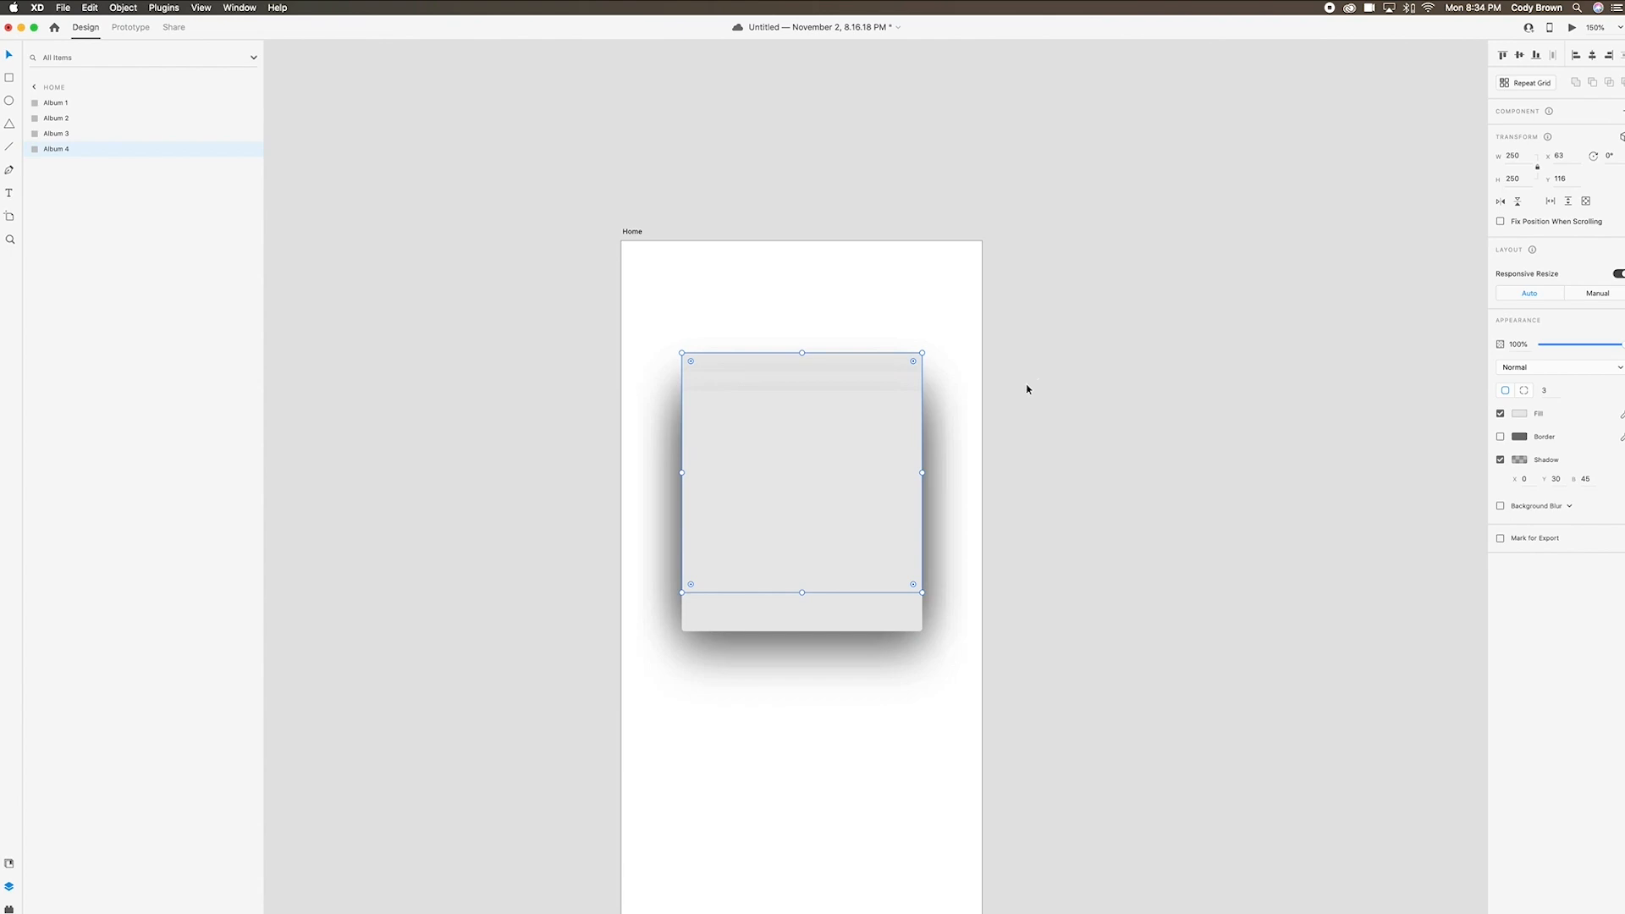
{"action": "key", "text": "super+z"}
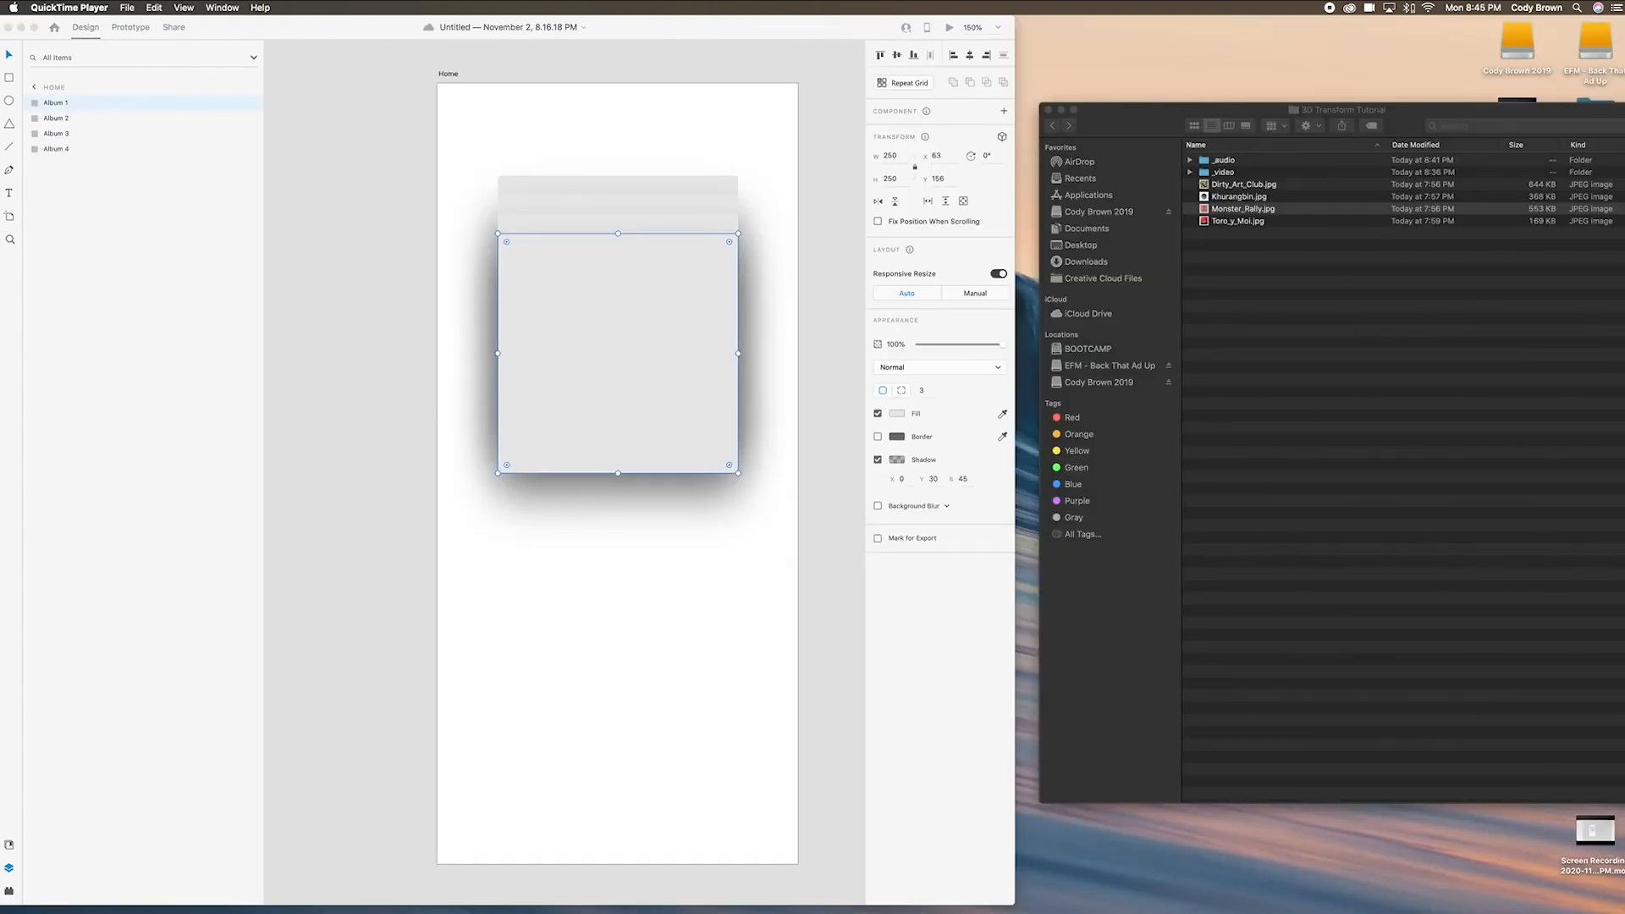
Select the Album 1 square, then switch to the Finder window with the album images and move it up beside the design.
{"action": "left_click", "coordinate": [979, 51]}
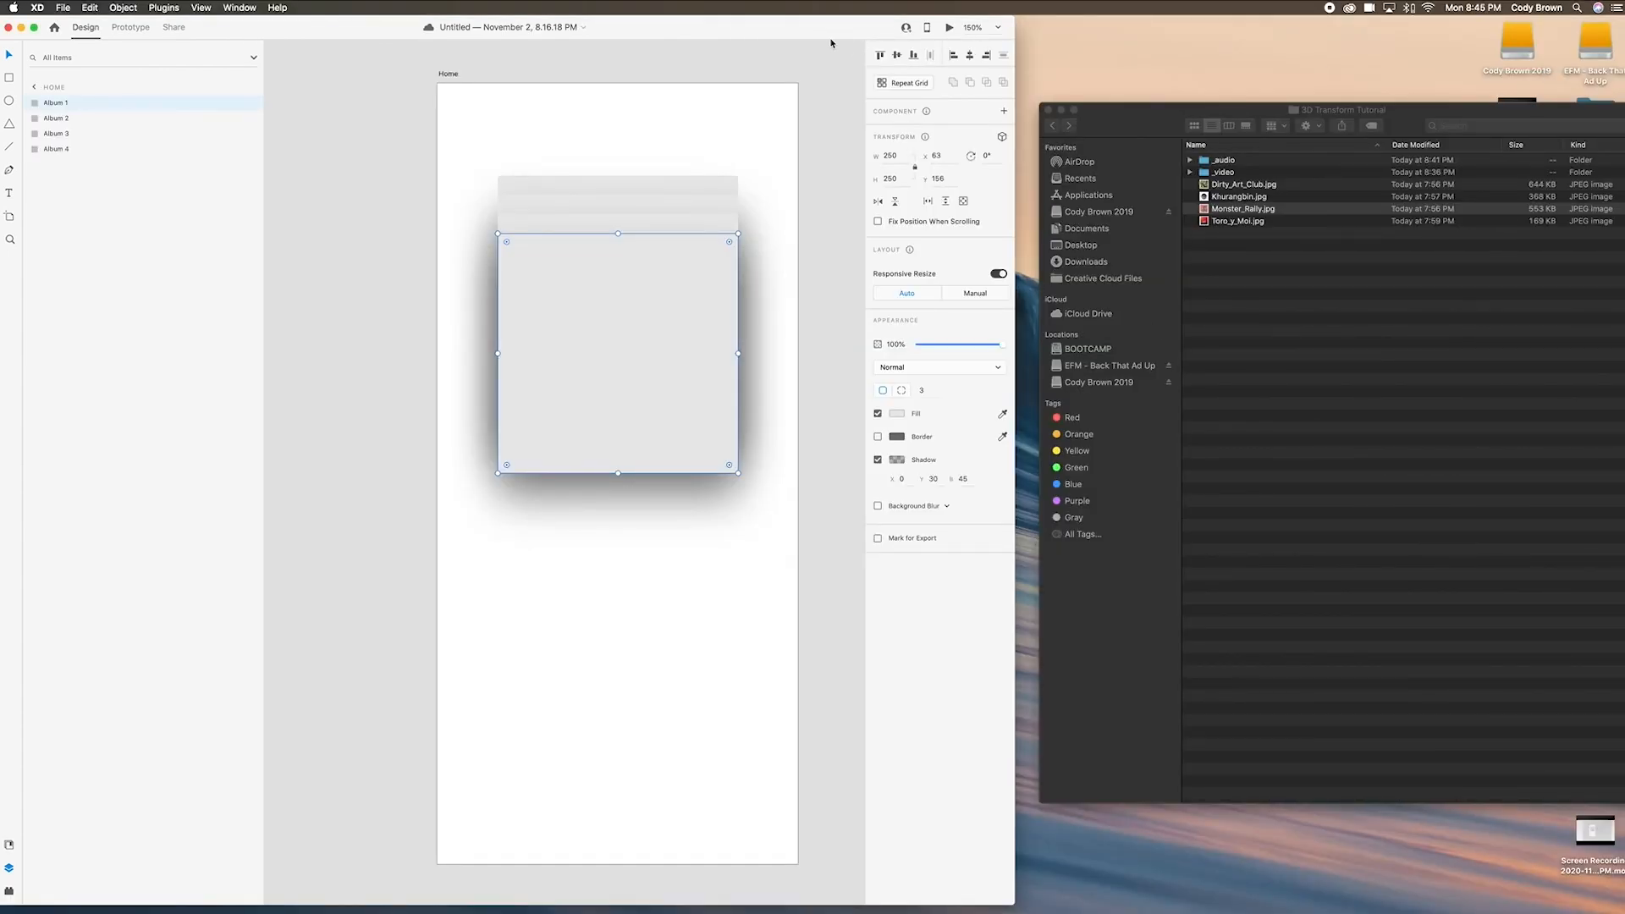
{"action": "left_click", "coordinate": [810, 118]}
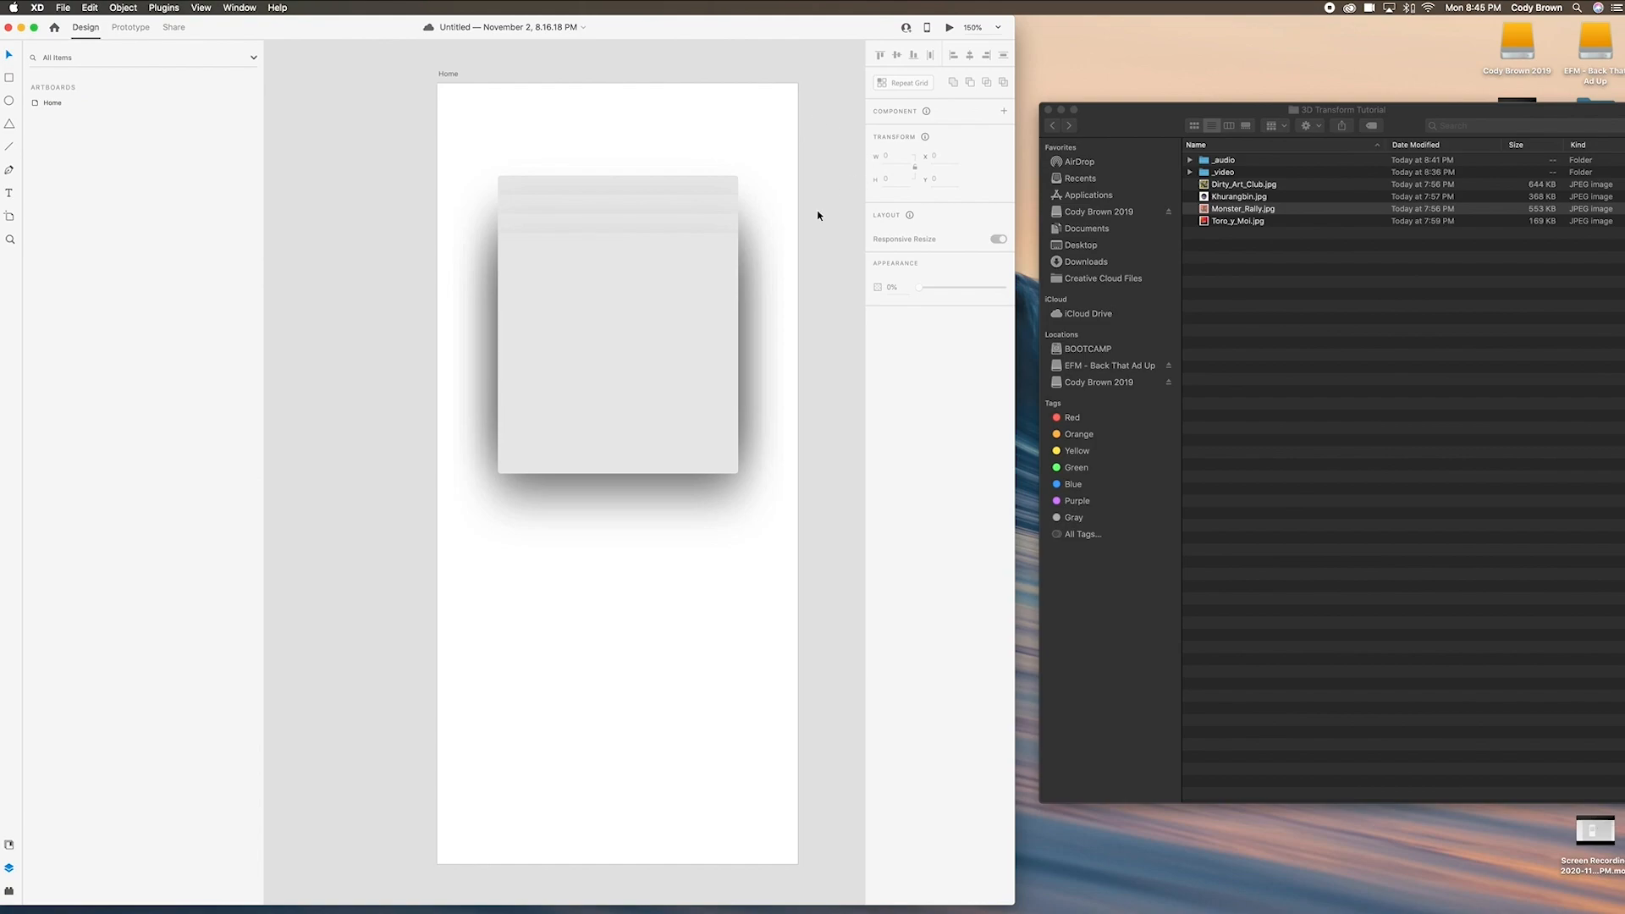
{"action": "left_click", "coordinate": [718, 343]}
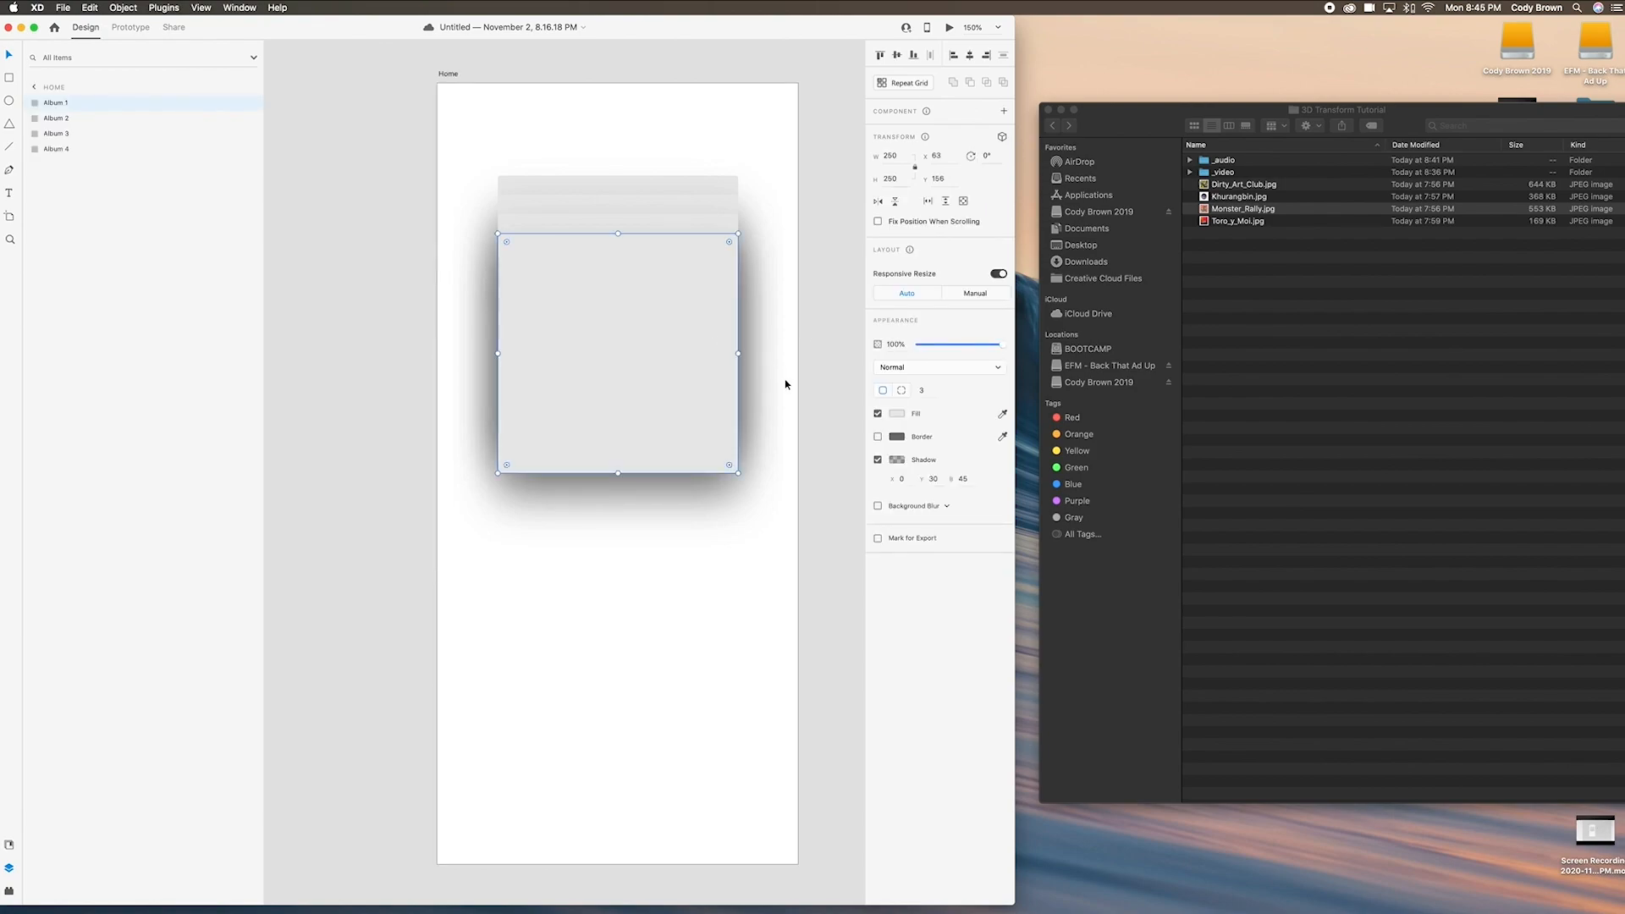
{"action": "left_click", "coordinate": [1243, 208]}
{"action": "left_click_drag", "start_coordinate": [1073, 130], "coordinate": [1058, 42]}
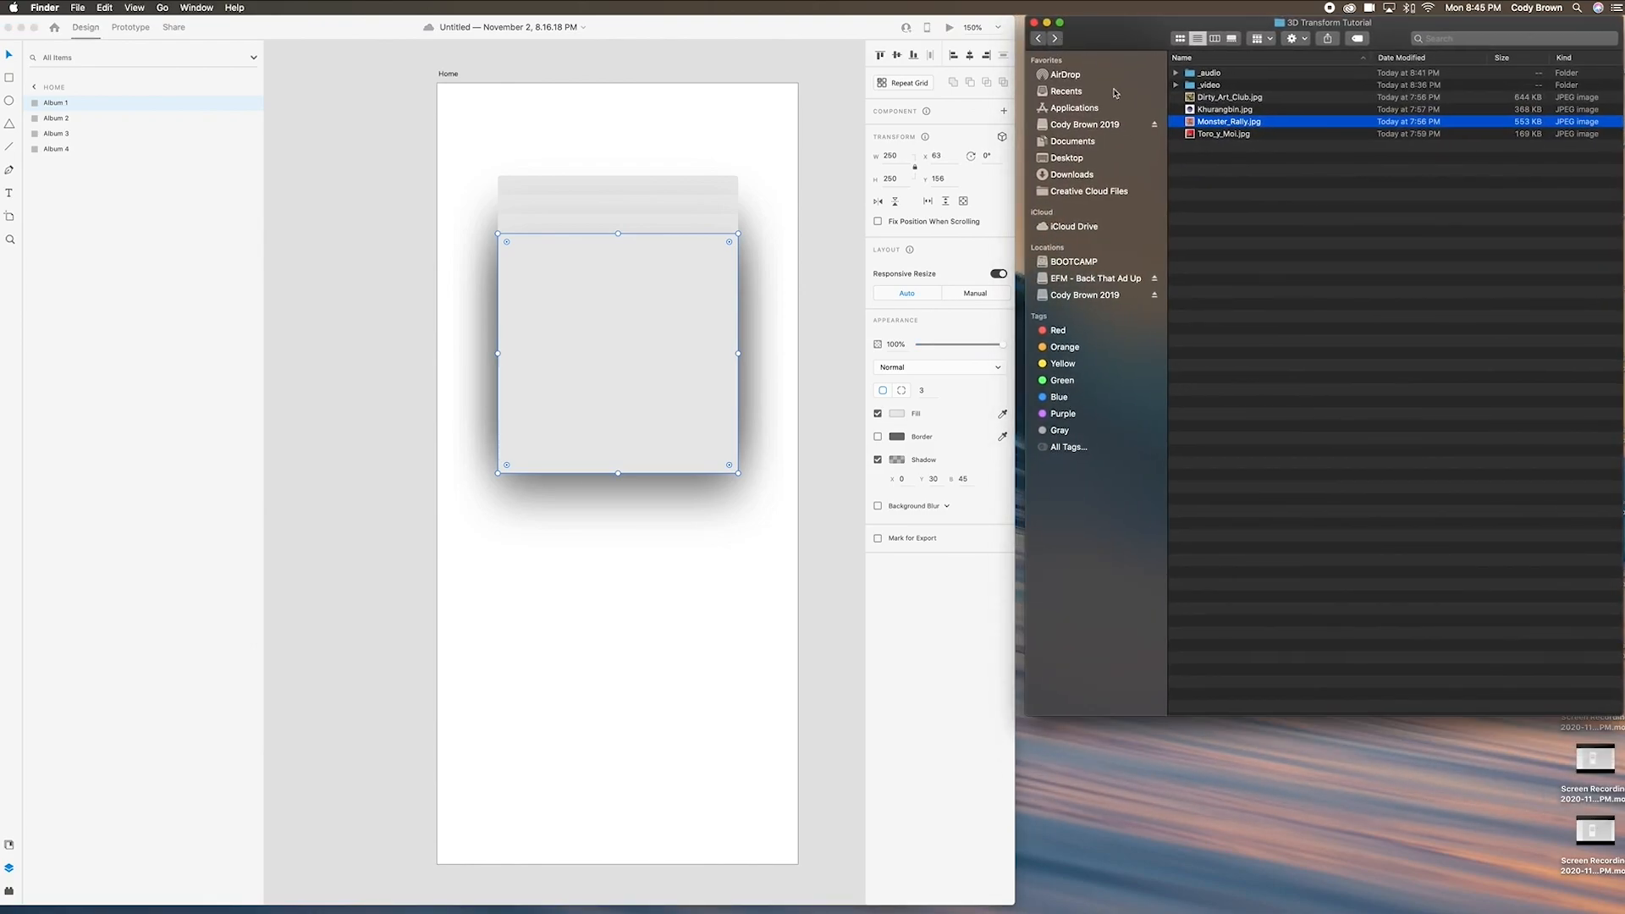
Fill the Album 1 square with the image Dirty_Art_Club.jpg from the 3D Transform Tutorial folder.
{"action": "left_click", "coordinate": [1219, 136]}
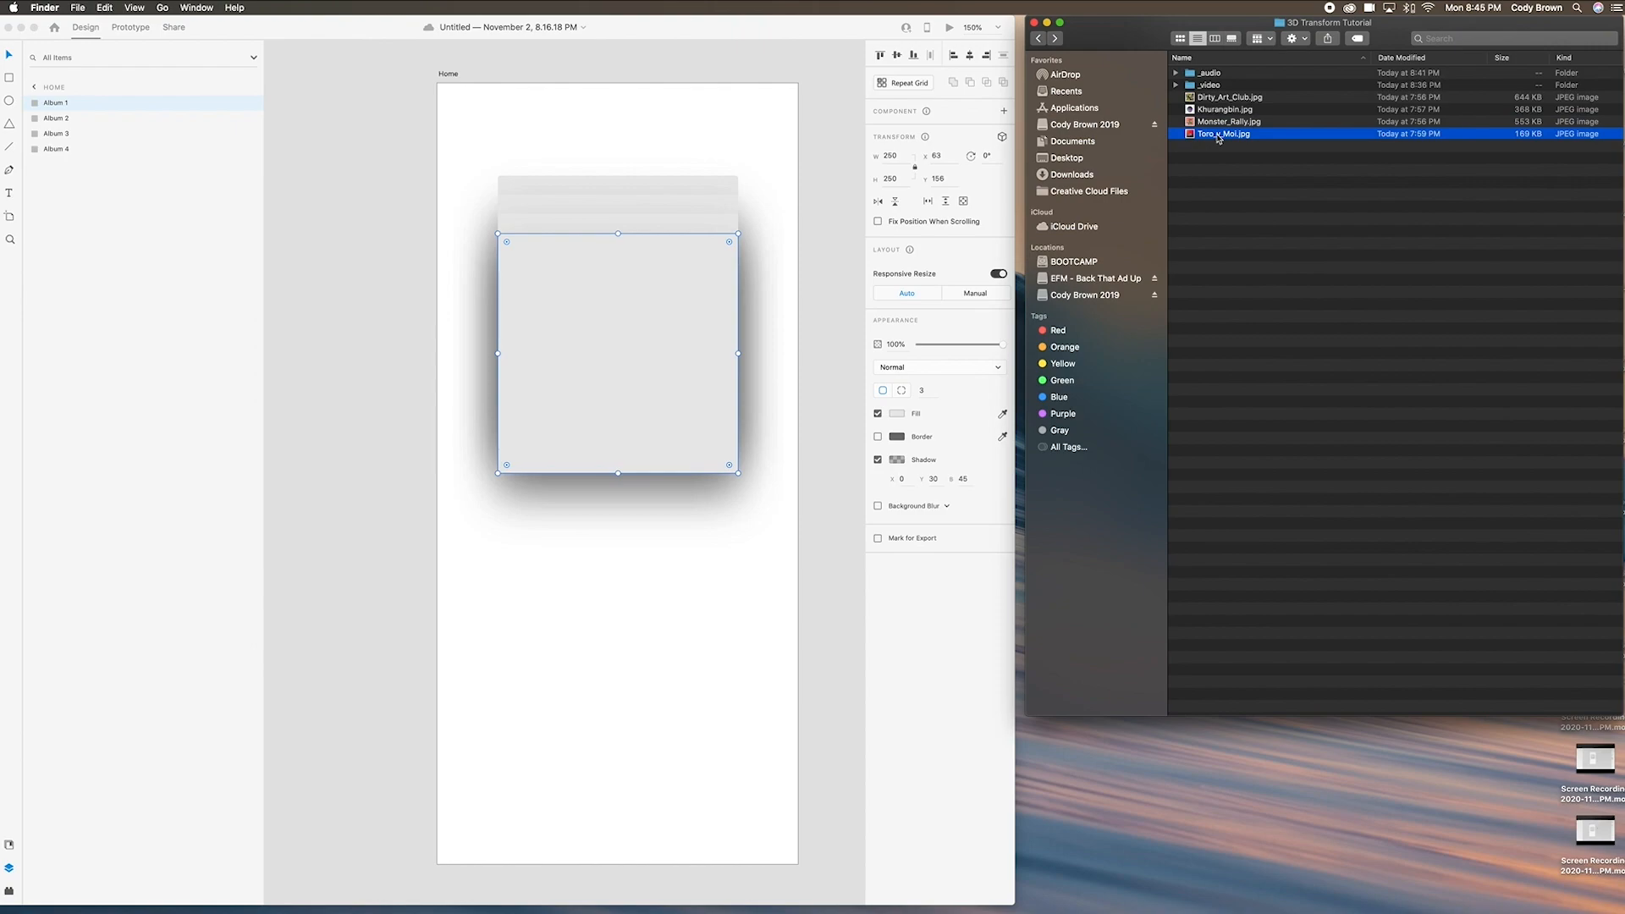
{"action": "left_click", "coordinate": [1226, 125]}
{"action": "left_click", "coordinate": [1229, 111]}
{"action": "left_click", "coordinate": [1228, 99]}
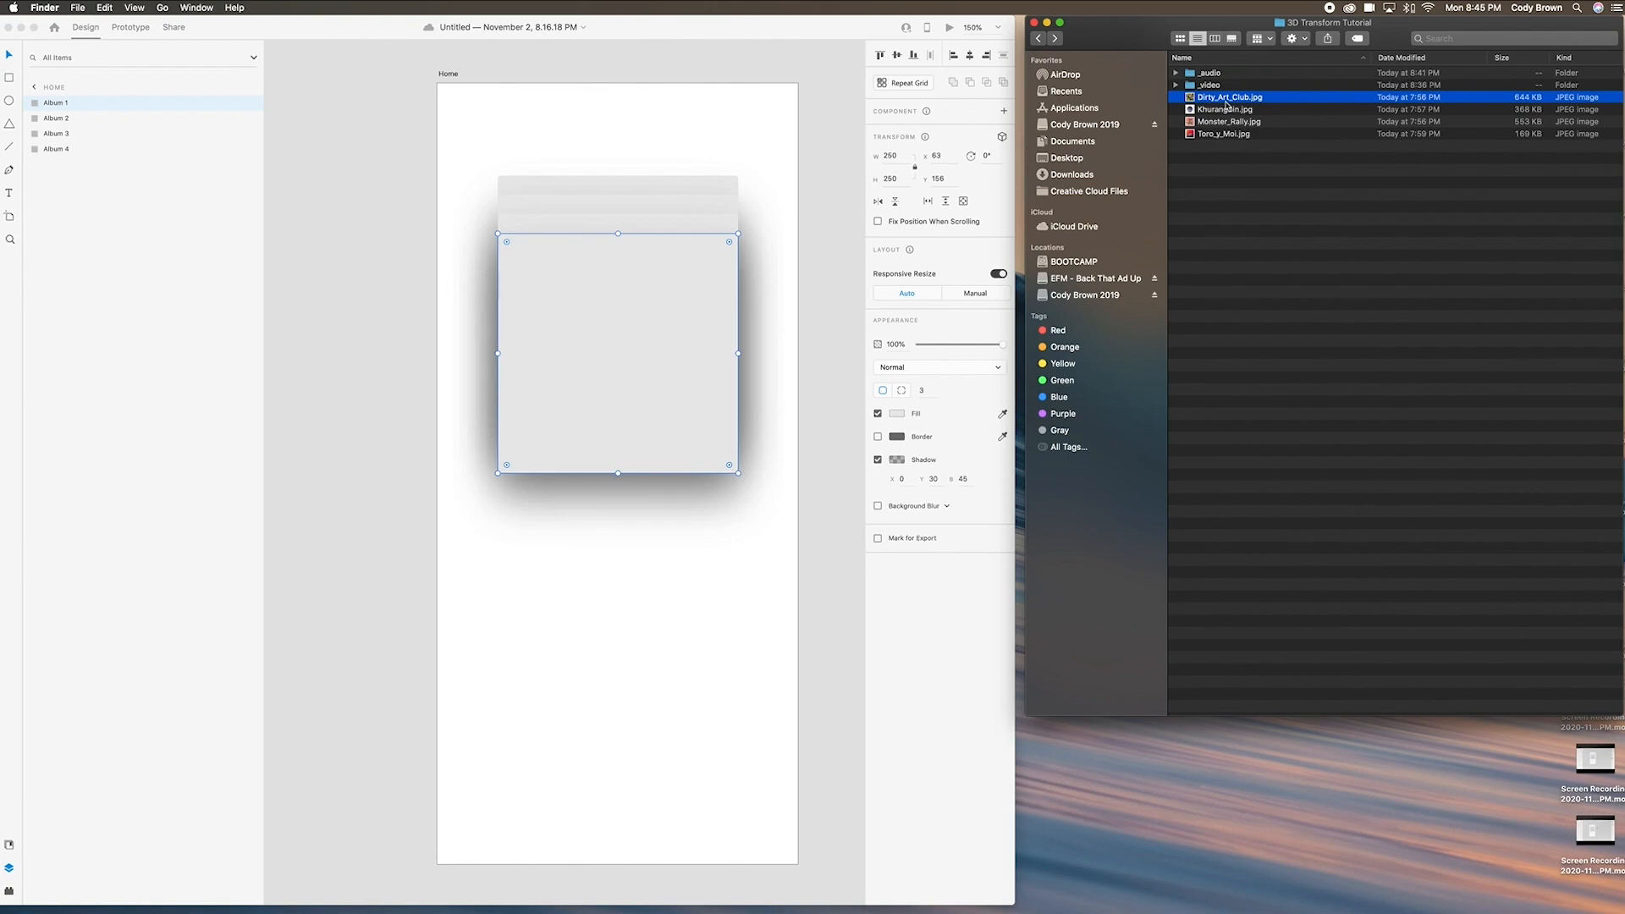
{"action": "left_click", "coordinate": [1249, 110]}
{"action": "left_click", "coordinate": [1249, 98]}
{"action": "left_click_drag", "start_coordinate": [1258, 98], "coordinate": [643, 425]}
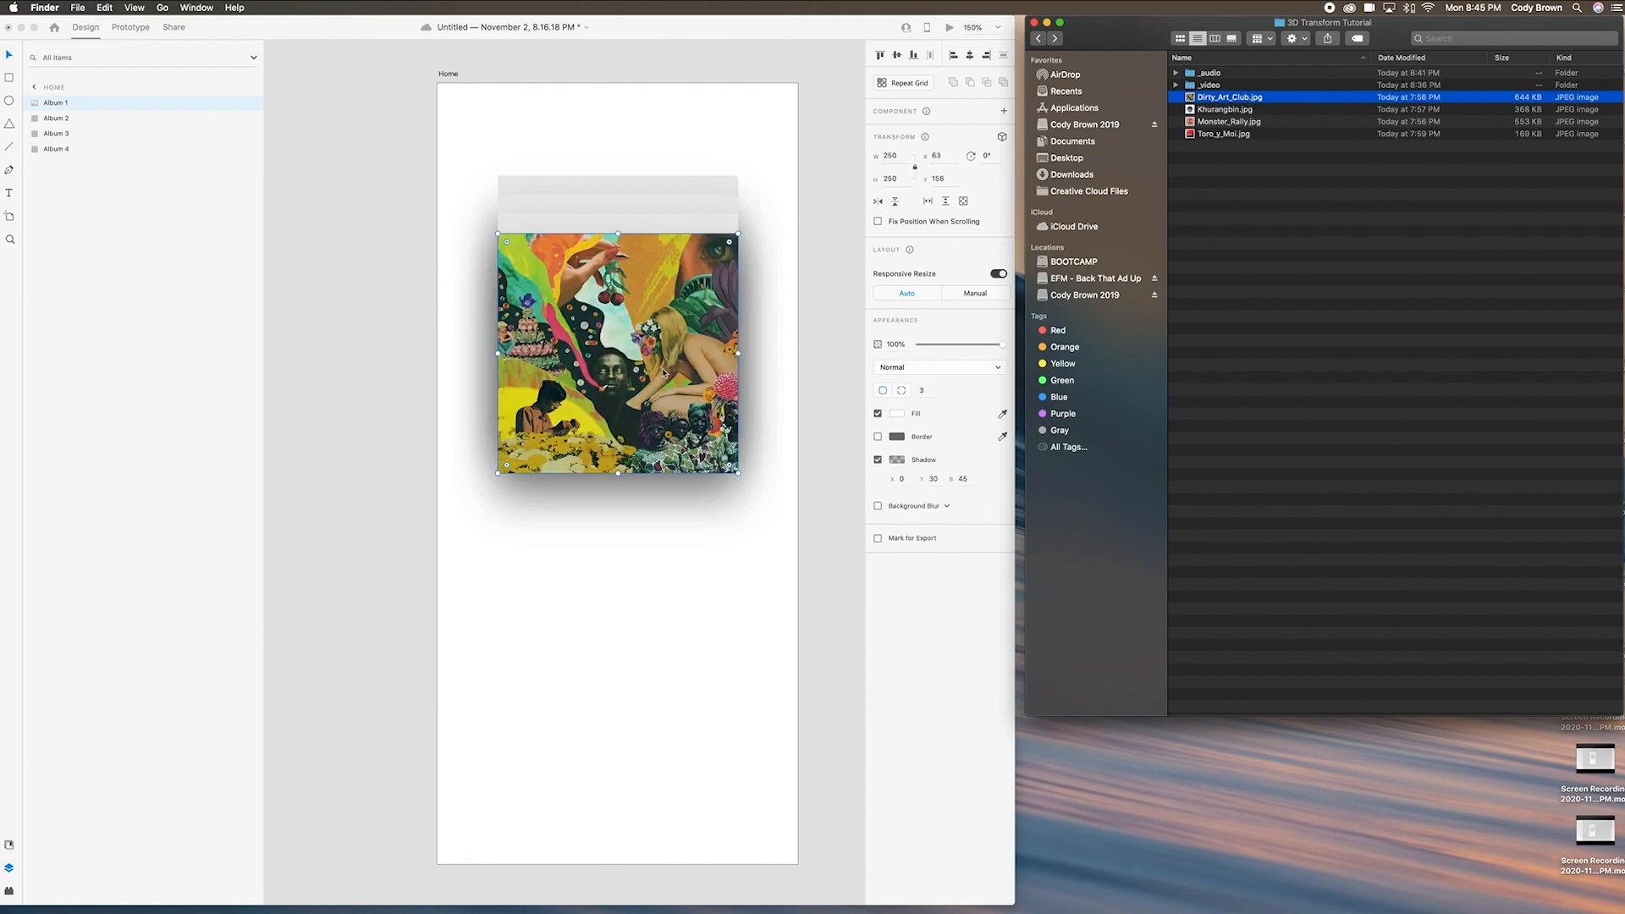
Fill the Album 2 square with the image Monster_Rally.jpg from the Finder folder.
{"action": "scroll", "coordinate": [668, 339], "scroll_direction": "up", "scroll_amount": 3}
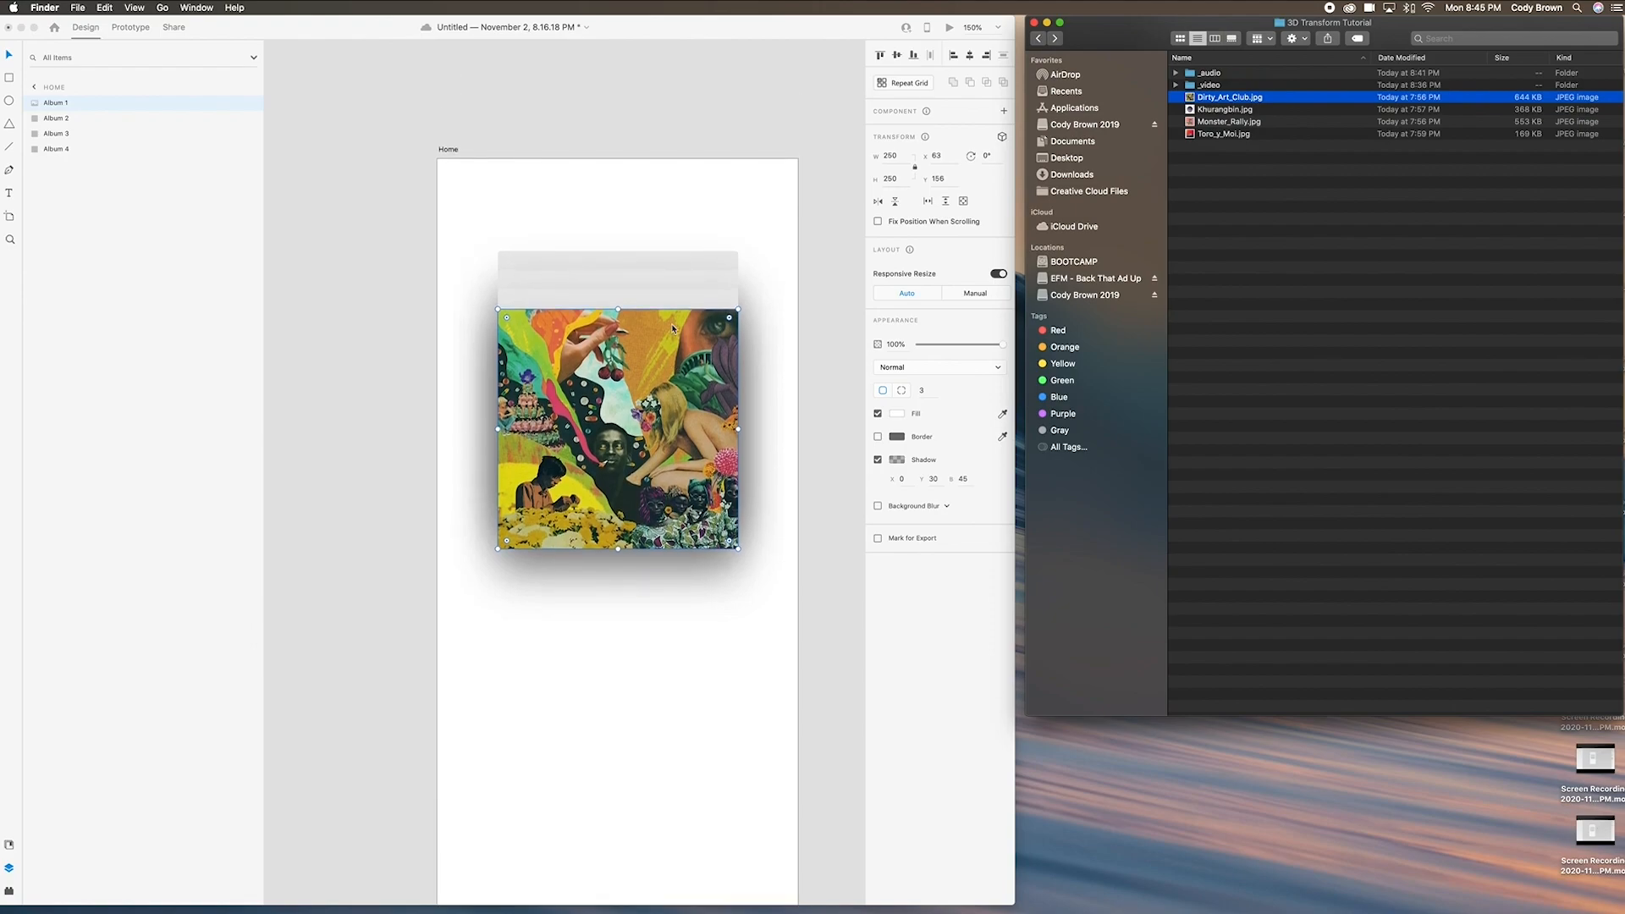
{"action": "left_click", "coordinate": [675, 327]}
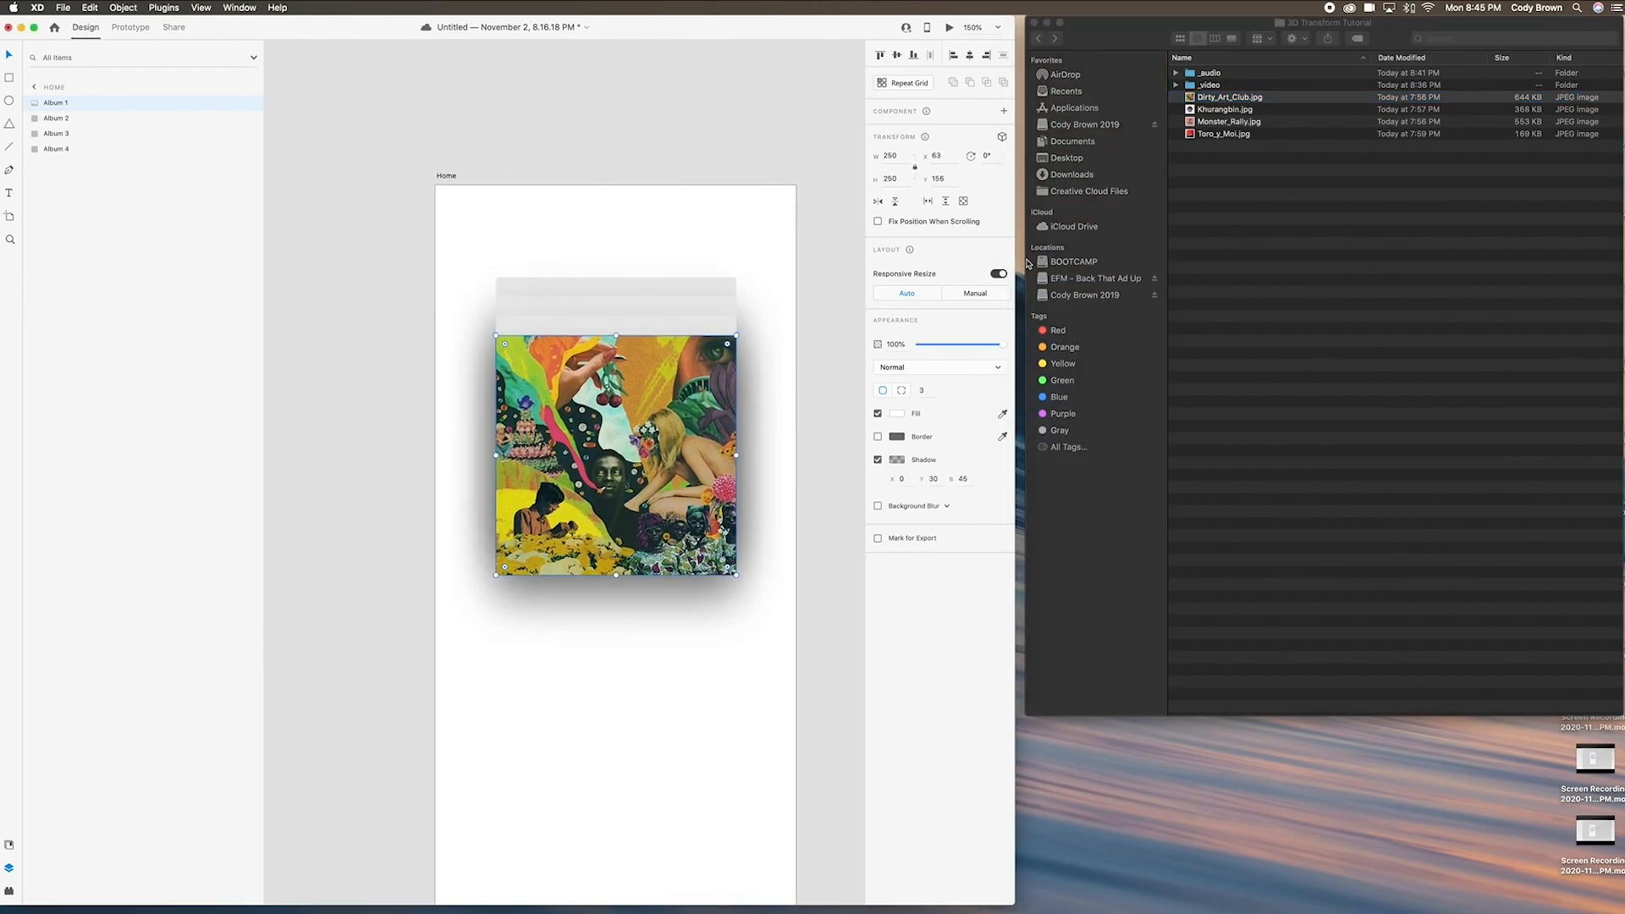
{"action": "mouse_move", "coordinate": [1236, 98]}
{"action": "left_mouse_down"}
{"action": "mouse_move", "coordinate": [791, 303]}
{"action": "mouse_move", "coordinate": [838, 319]}
{"action": "mouse_move", "coordinate": [1236, 89]}
{"action": "mouse_move", "coordinate": [1235, 105]}
{"action": "left_mouse_up"}
{"action": "scroll", "coordinate": [783, 436], "scroll_direction": "up", "scroll_amount": 2}
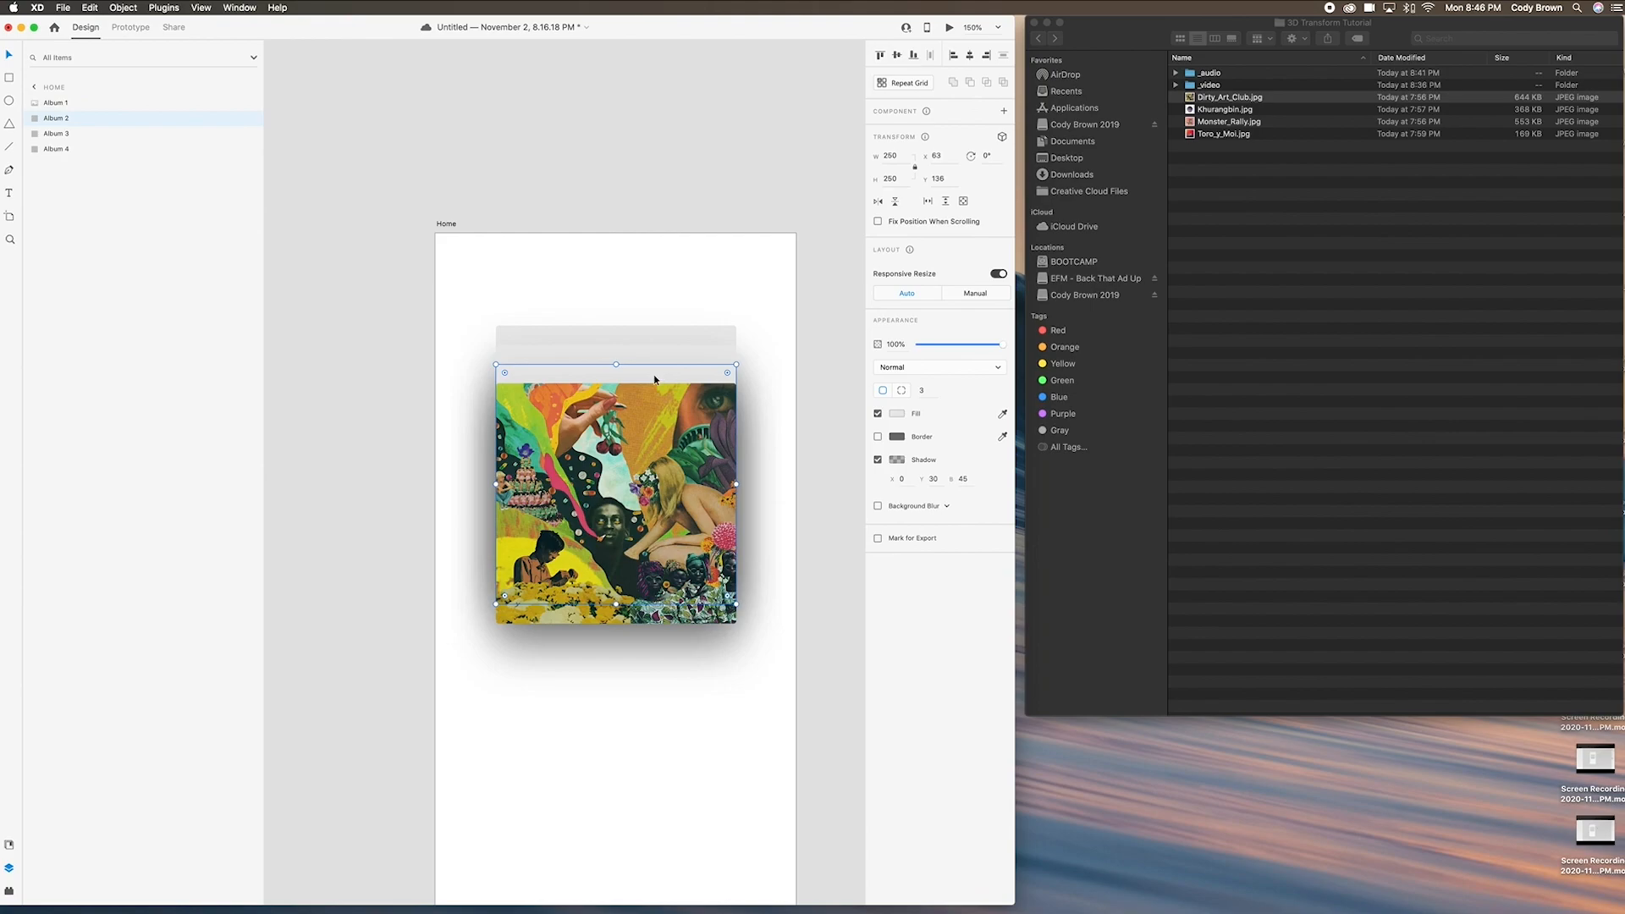
{"action": "left_click", "coordinate": [64, 123]}
{"action": "left_click", "coordinate": [1236, 125]}
{"action": "left_click_drag", "start_coordinate": [1238, 127], "coordinate": [699, 378]}
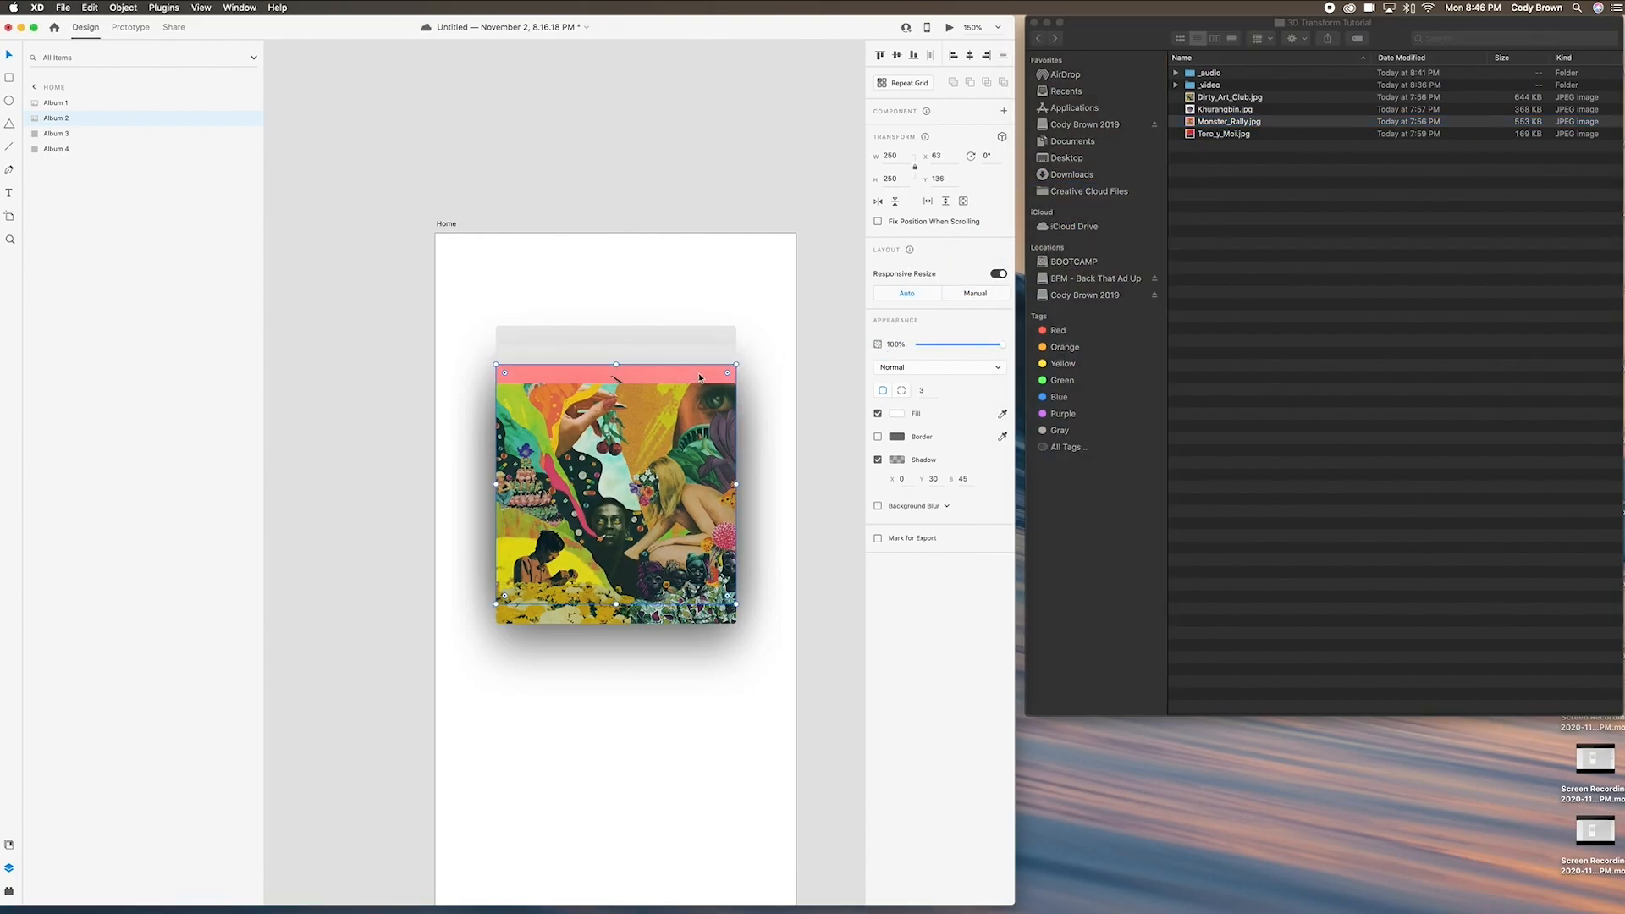
Fill the Album 3 square with Toro_y_Moi.jpg and the Album 4 square with Khurangbin.jpg.
{"action": "left_click", "coordinate": [1273, 134]}
{"action": "left_click_drag", "start_coordinate": [1272, 134], "coordinate": [733, 348]}
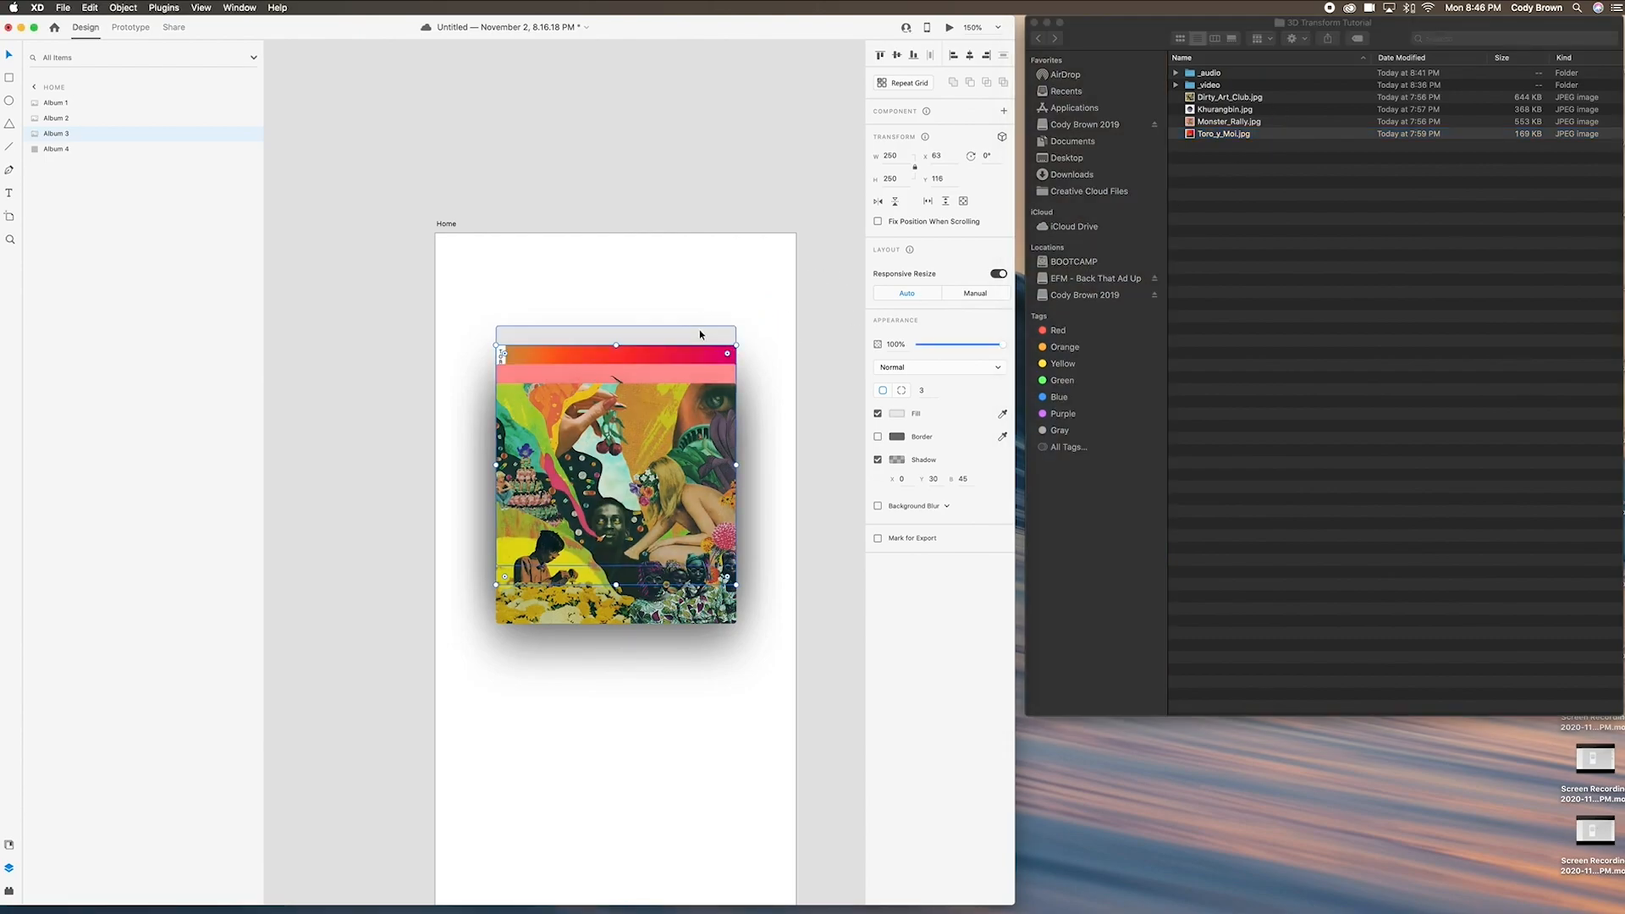
{"action": "left_click", "coordinate": [1244, 113]}
{"action": "left_click_drag", "start_coordinate": [1245, 113], "coordinate": [694, 326]}
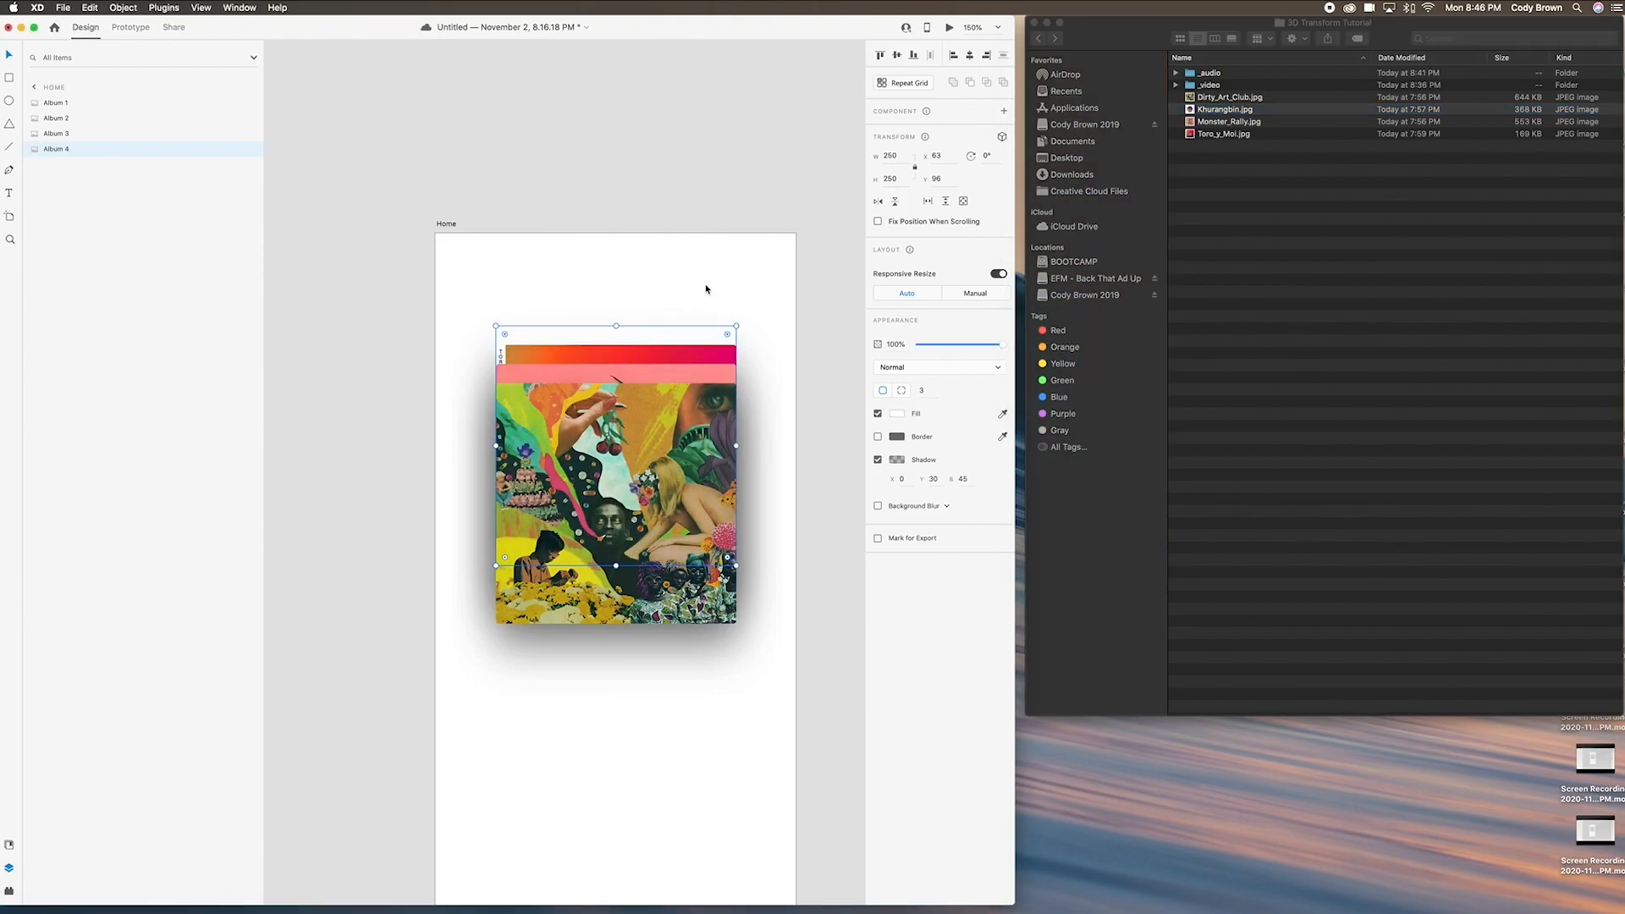
Preview the Khurangbin.jpg cover image at large size in Finder and close the preview.
{"action": "left_click", "coordinate": [1184, 224]}
{"action": "key", "text": "space"}
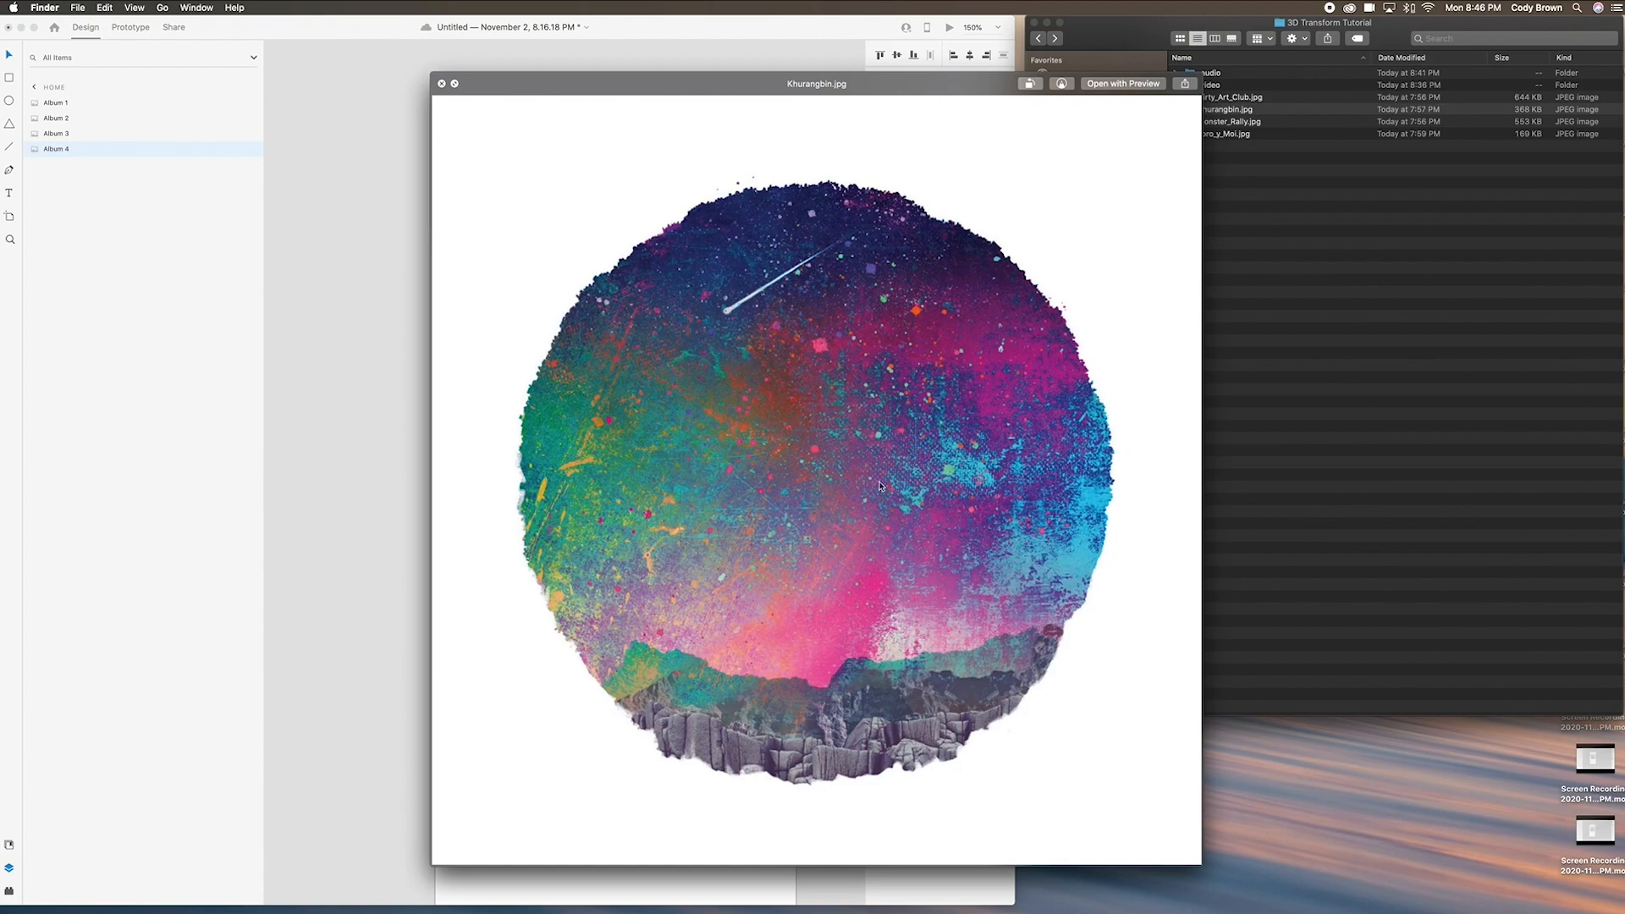
{"action": "key", "text": "space"}
{"action": "left_click", "coordinate": [805, 442]}
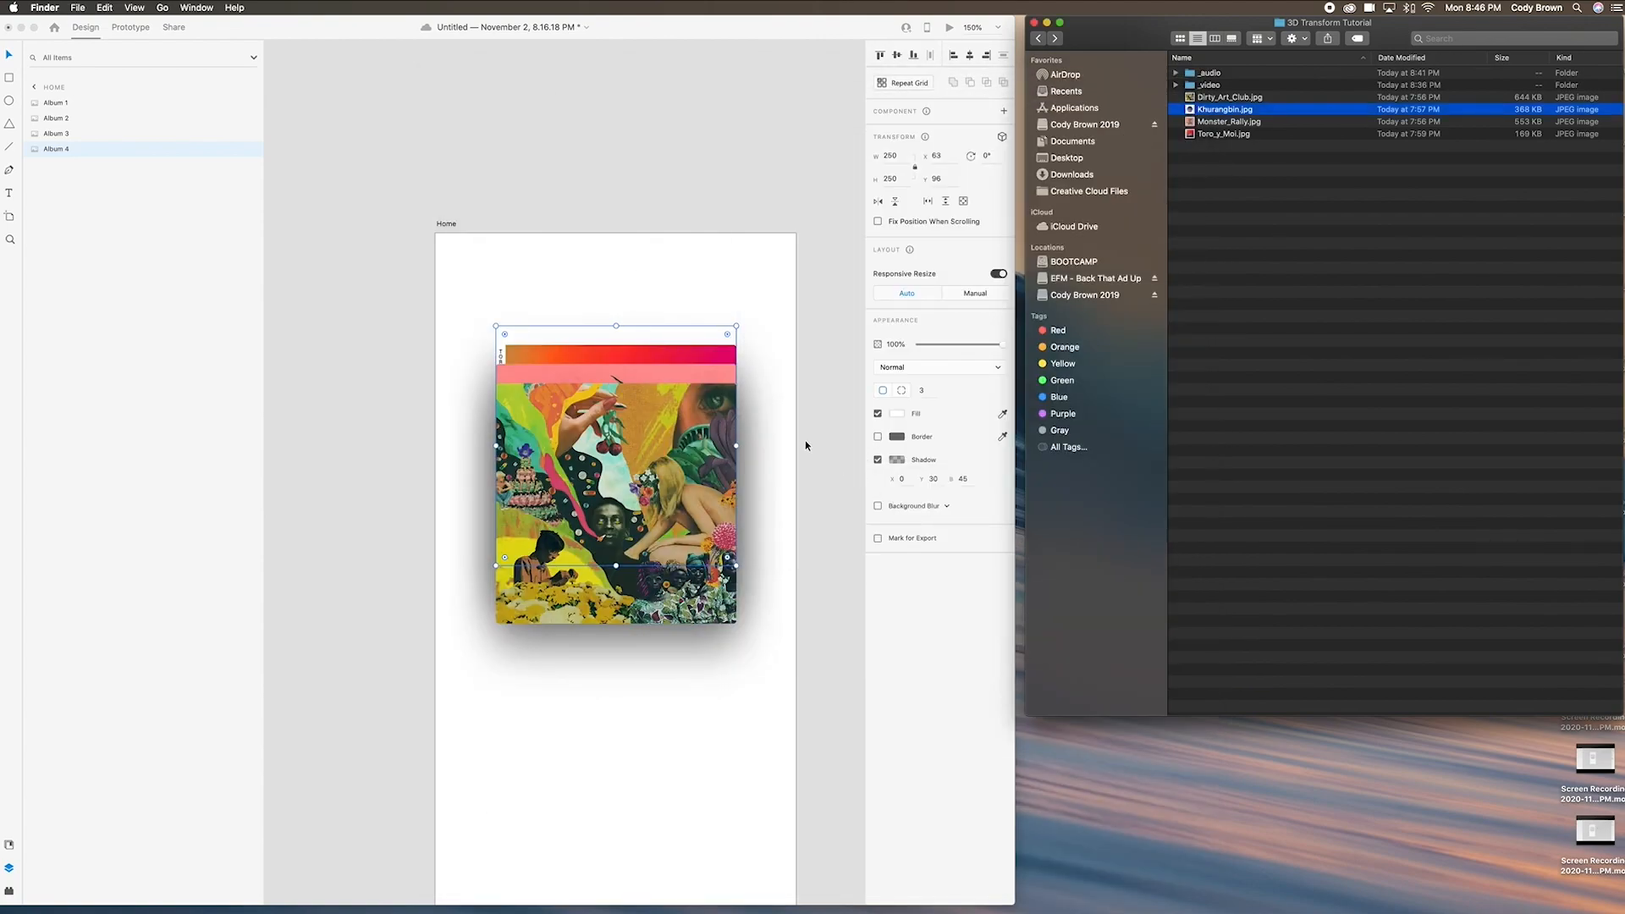
Change the Home artboard's white fill to a light grey so the white album cover stands out.
{"action": "left_click", "coordinate": [747, 350]}
{"action": "left_click_drag", "start_coordinate": [765, 286], "coordinate": [726, 407]}
{"action": "left_click", "coordinate": [693, 254]}
{"action": "scroll", "coordinate": [682, 244], "scroll_direction": "left", "scroll_amount": 1}
{"action": "left_click", "coordinate": [496, 225]}
{"action": "left_click", "coordinate": [902, 376]}
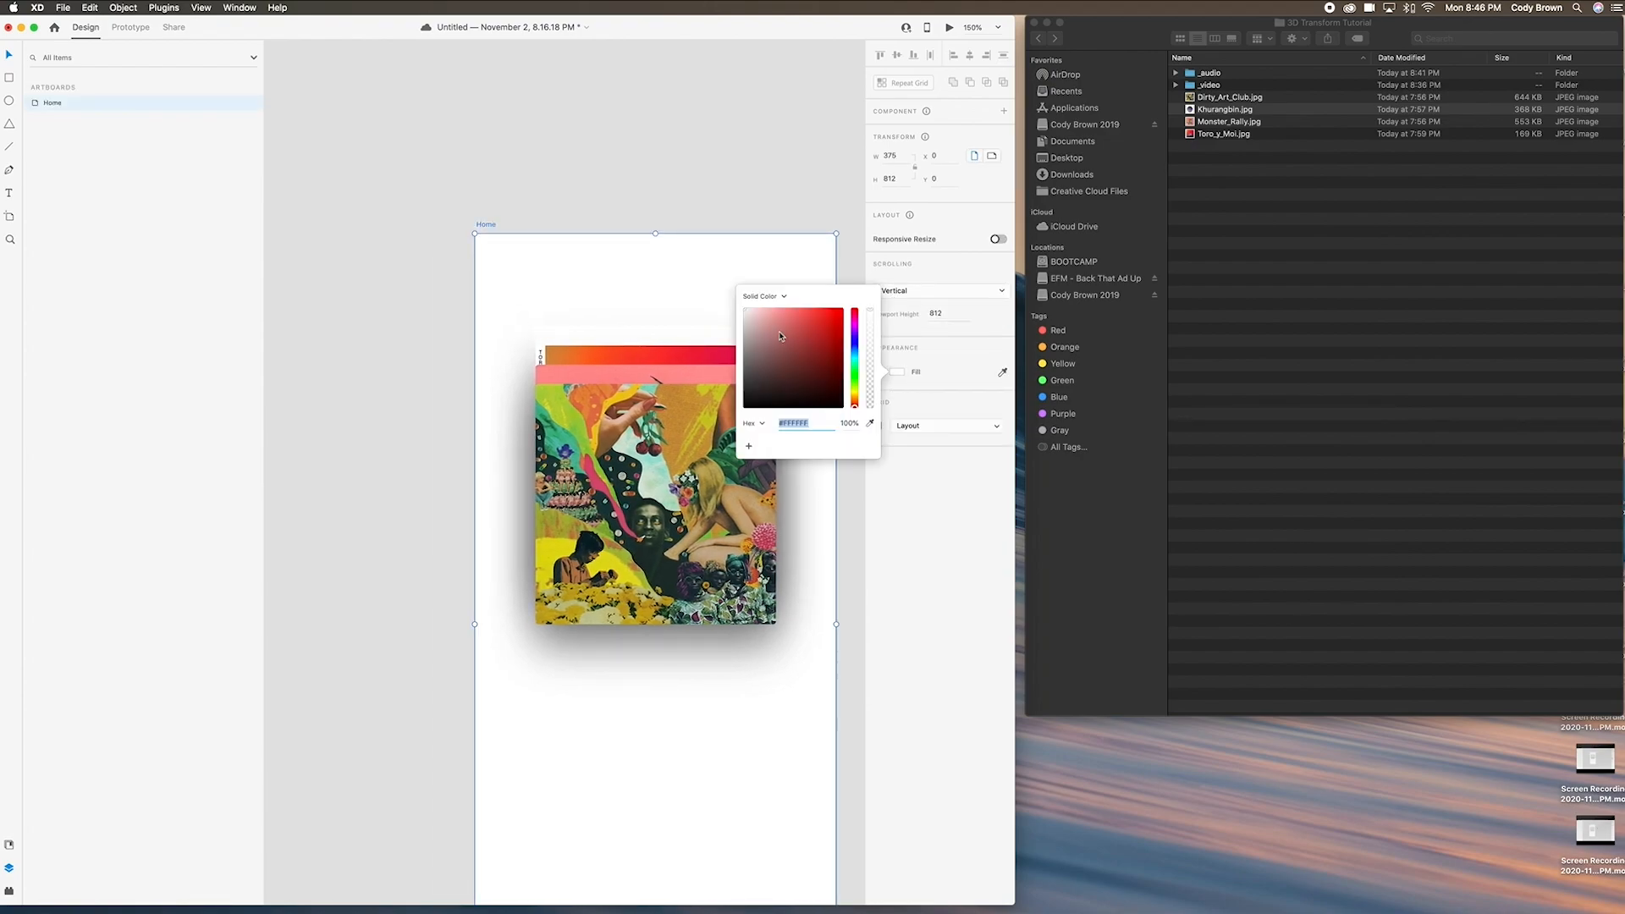
{"action": "left_click", "coordinate": [740, 315]}
{"action": "left_click", "coordinate": [632, 200]}
Examine the stacked album covers and their shadows against the artboard's light grey background.
{"action": "left_click", "coordinate": [691, 351]}
{"action": "scroll", "coordinate": [732, 344], "scroll_direction": "right", "scroll_amount": 2}
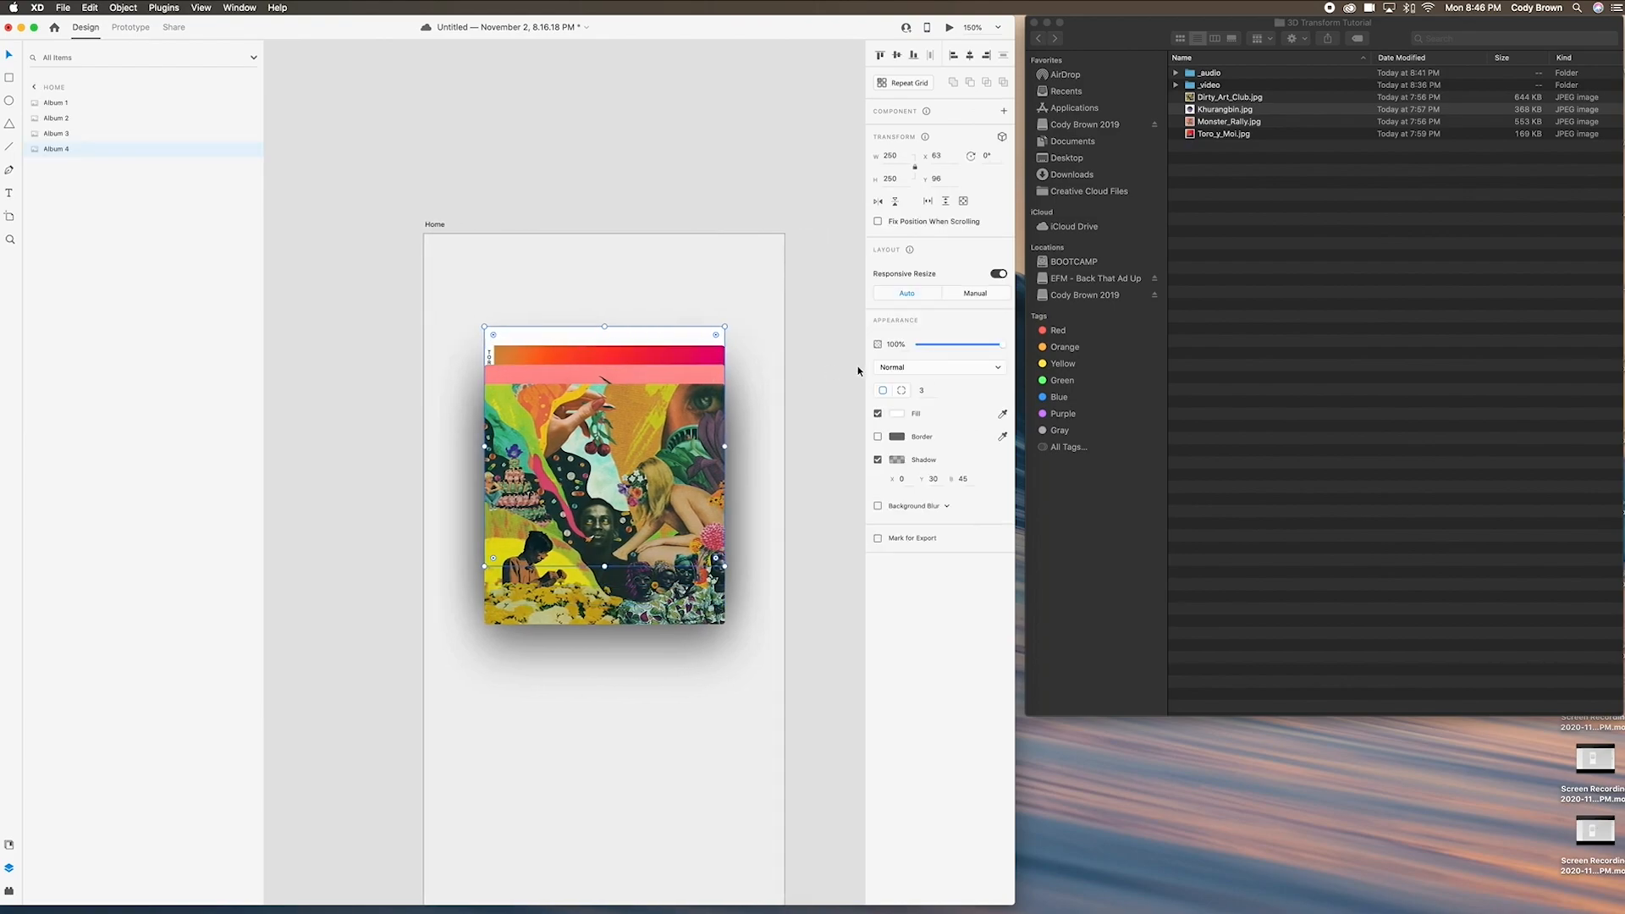
{"action": "left_click", "coordinate": [815, 366]}
{"action": "scroll", "coordinate": [818, 370], "scroll_direction": "down", "scroll_amount": 3}
{"action": "scroll", "coordinate": [817, 370], "scroll_direction": "down", "scroll_amount": 2}
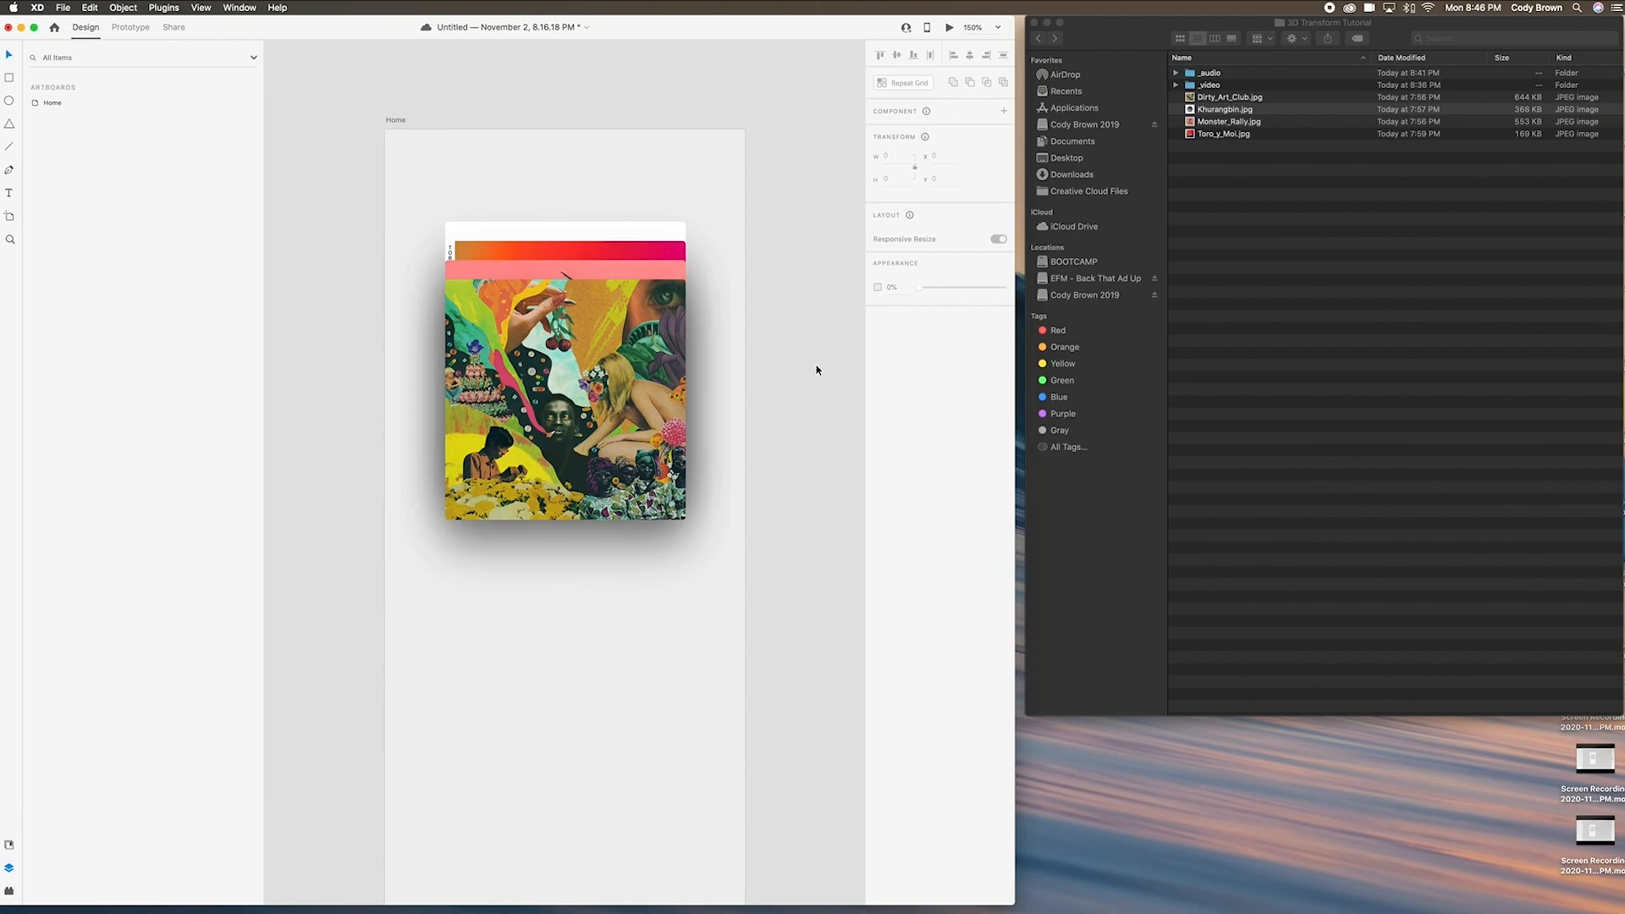
{"action": "scroll", "coordinate": [642, 433], "scroll_direction": "left", "scroll_amount": 2}
{"action": "left_click", "coordinate": [641, 431]}
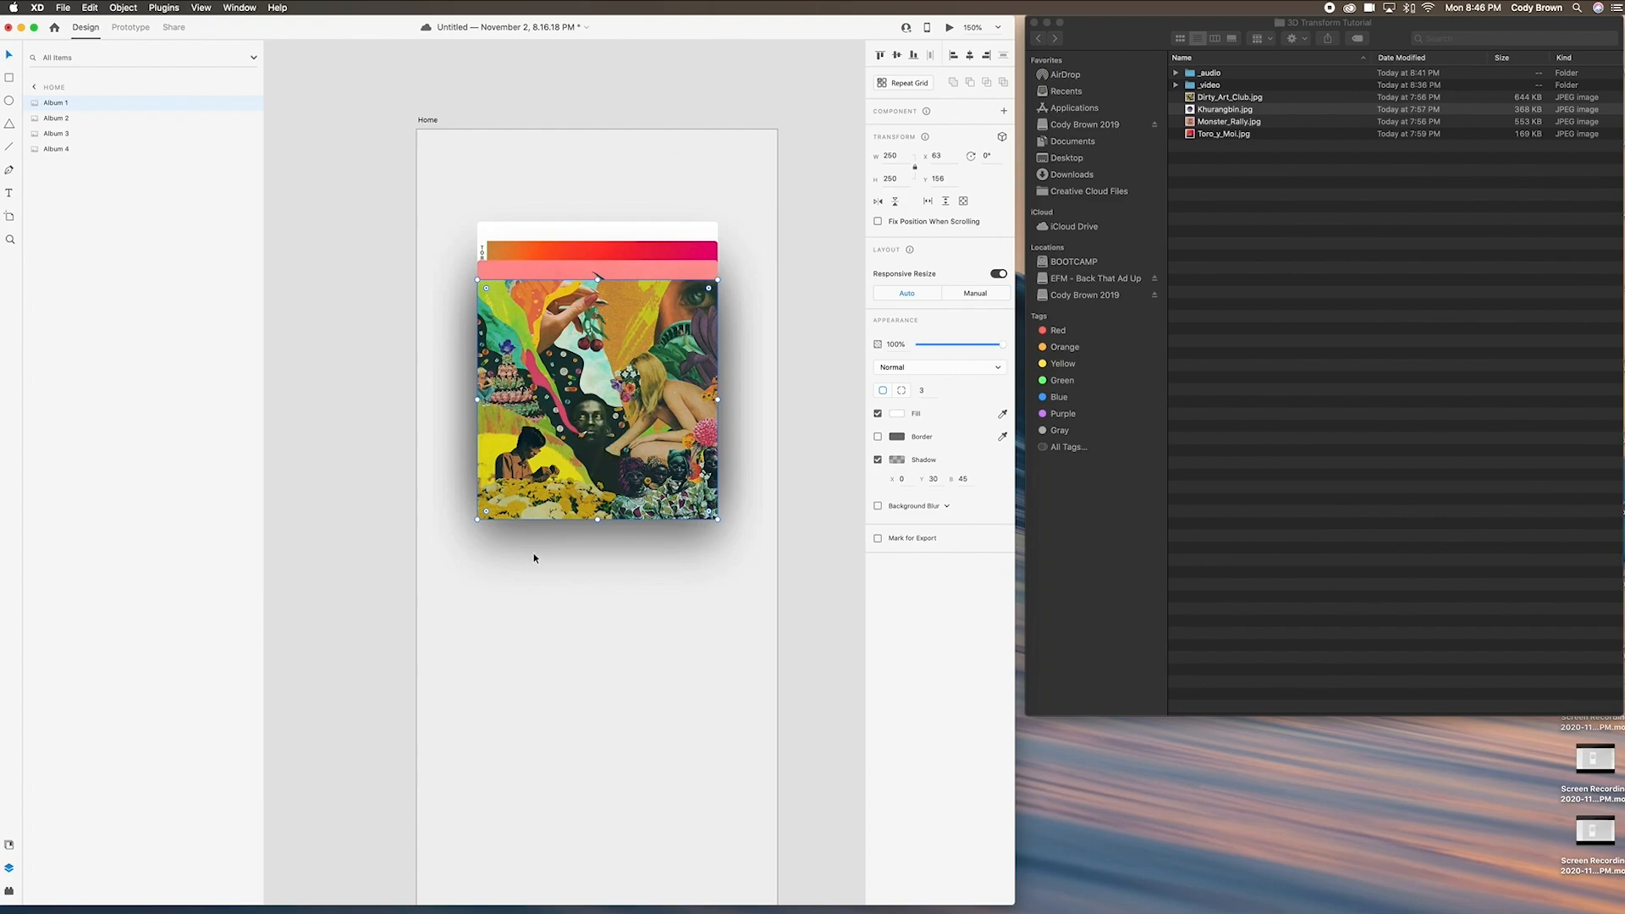
{"action": "left_click", "coordinate": [812, 305]}
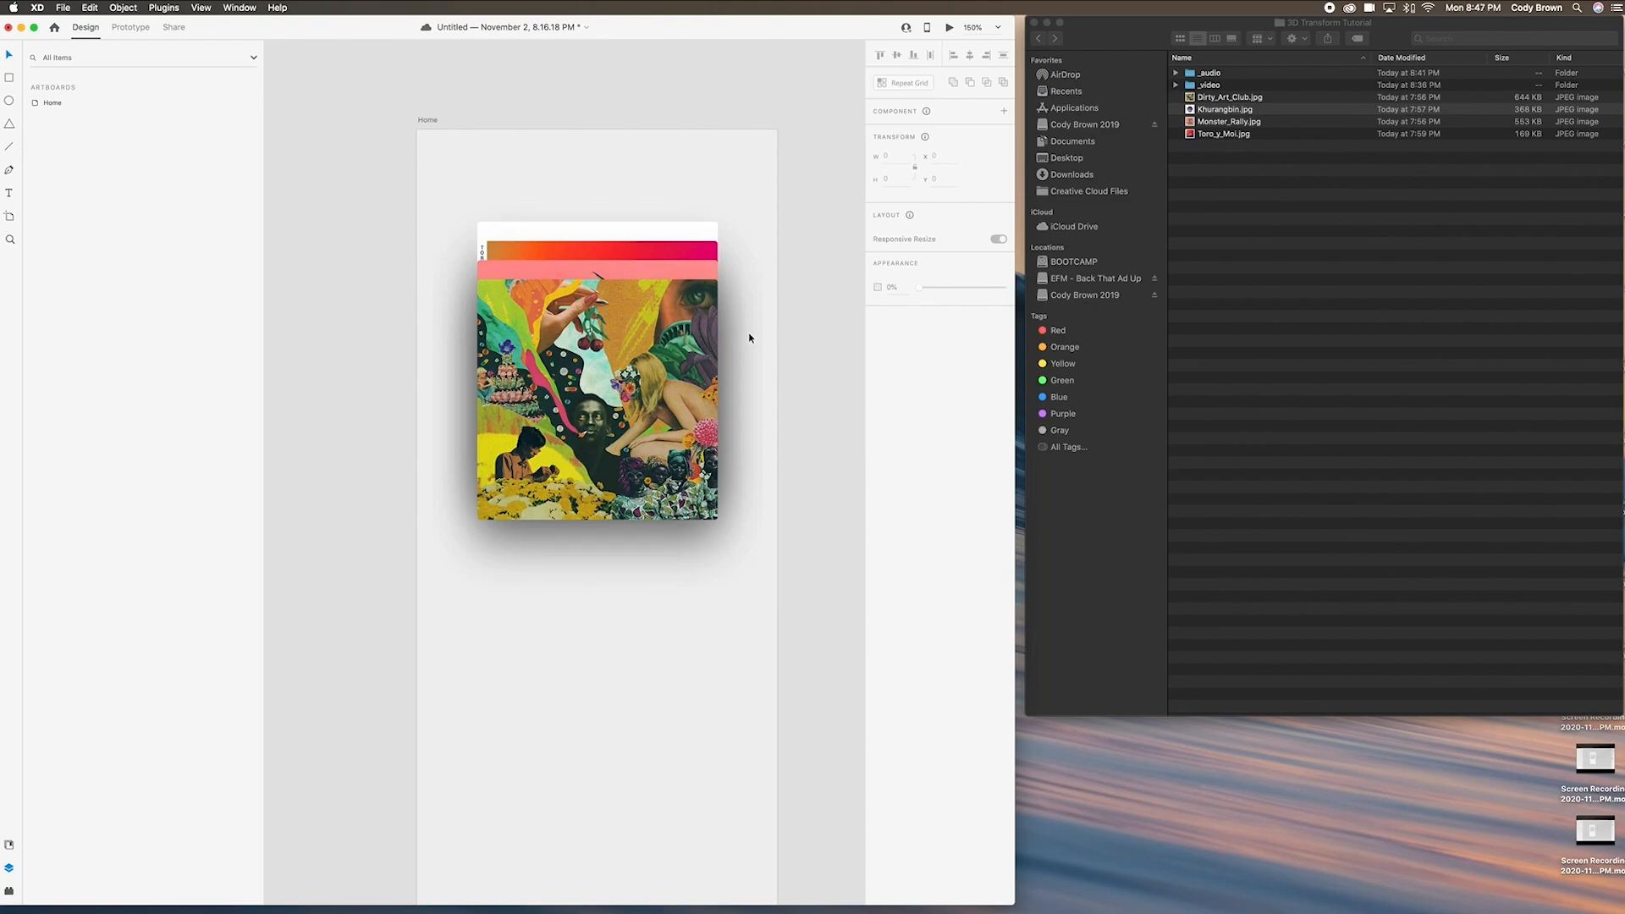
{"action": "scroll", "coordinate": [675, 171], "scroll_direction": "down", "scroll_amount": 3}
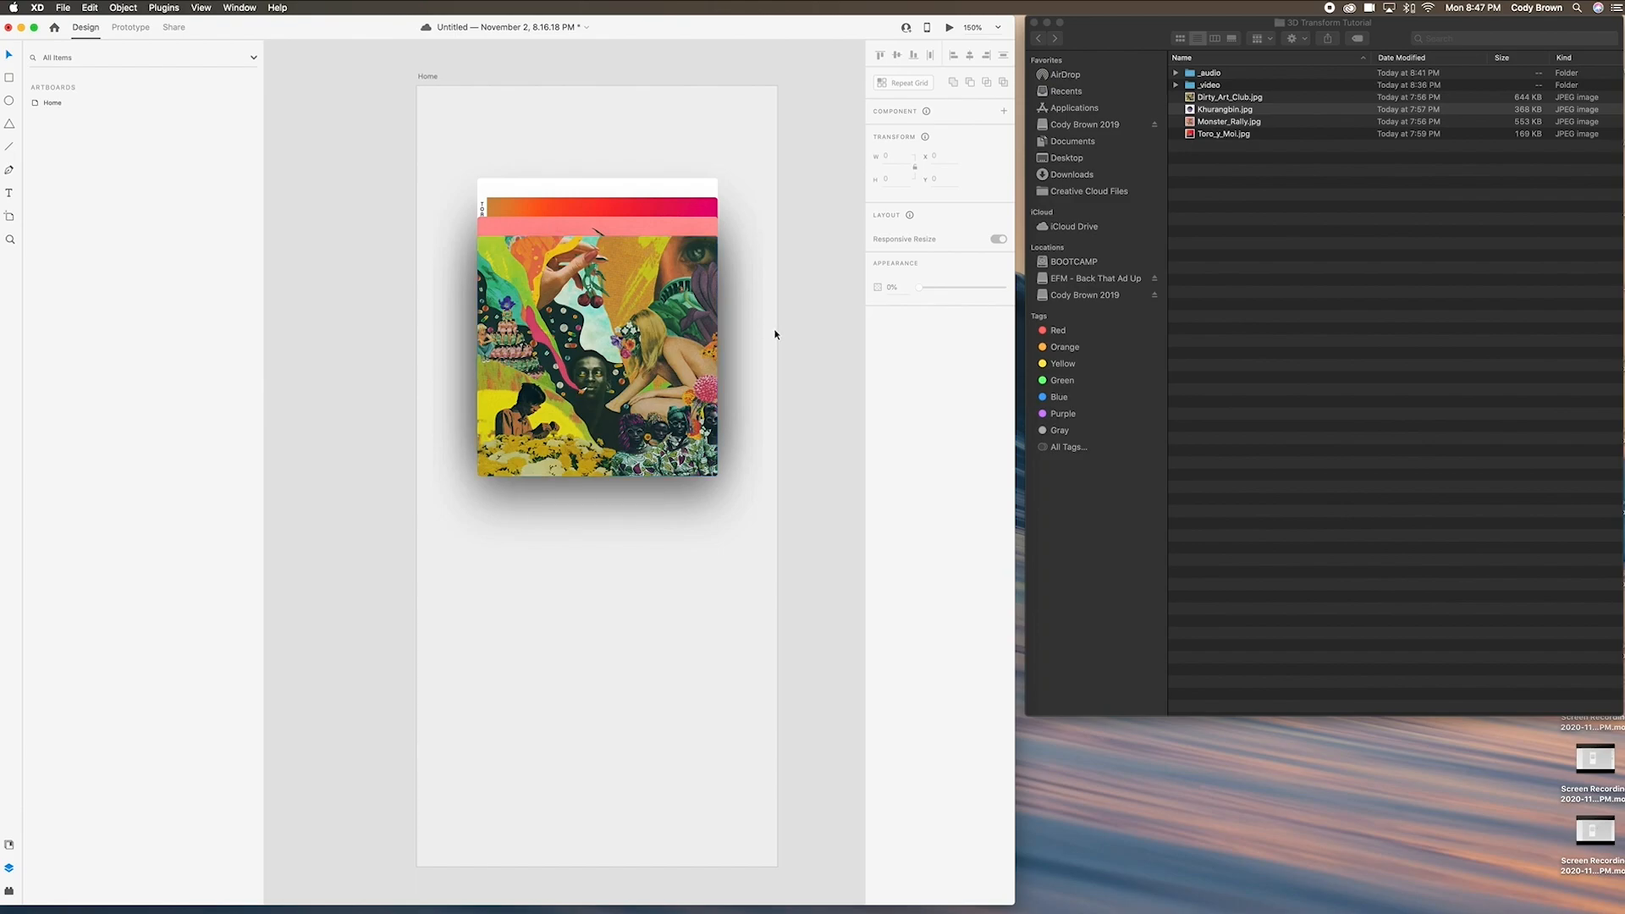
{"action": "scroll", "coordinate": [790, 333], "scroll_direction": "up", "scroll_amount": 1}
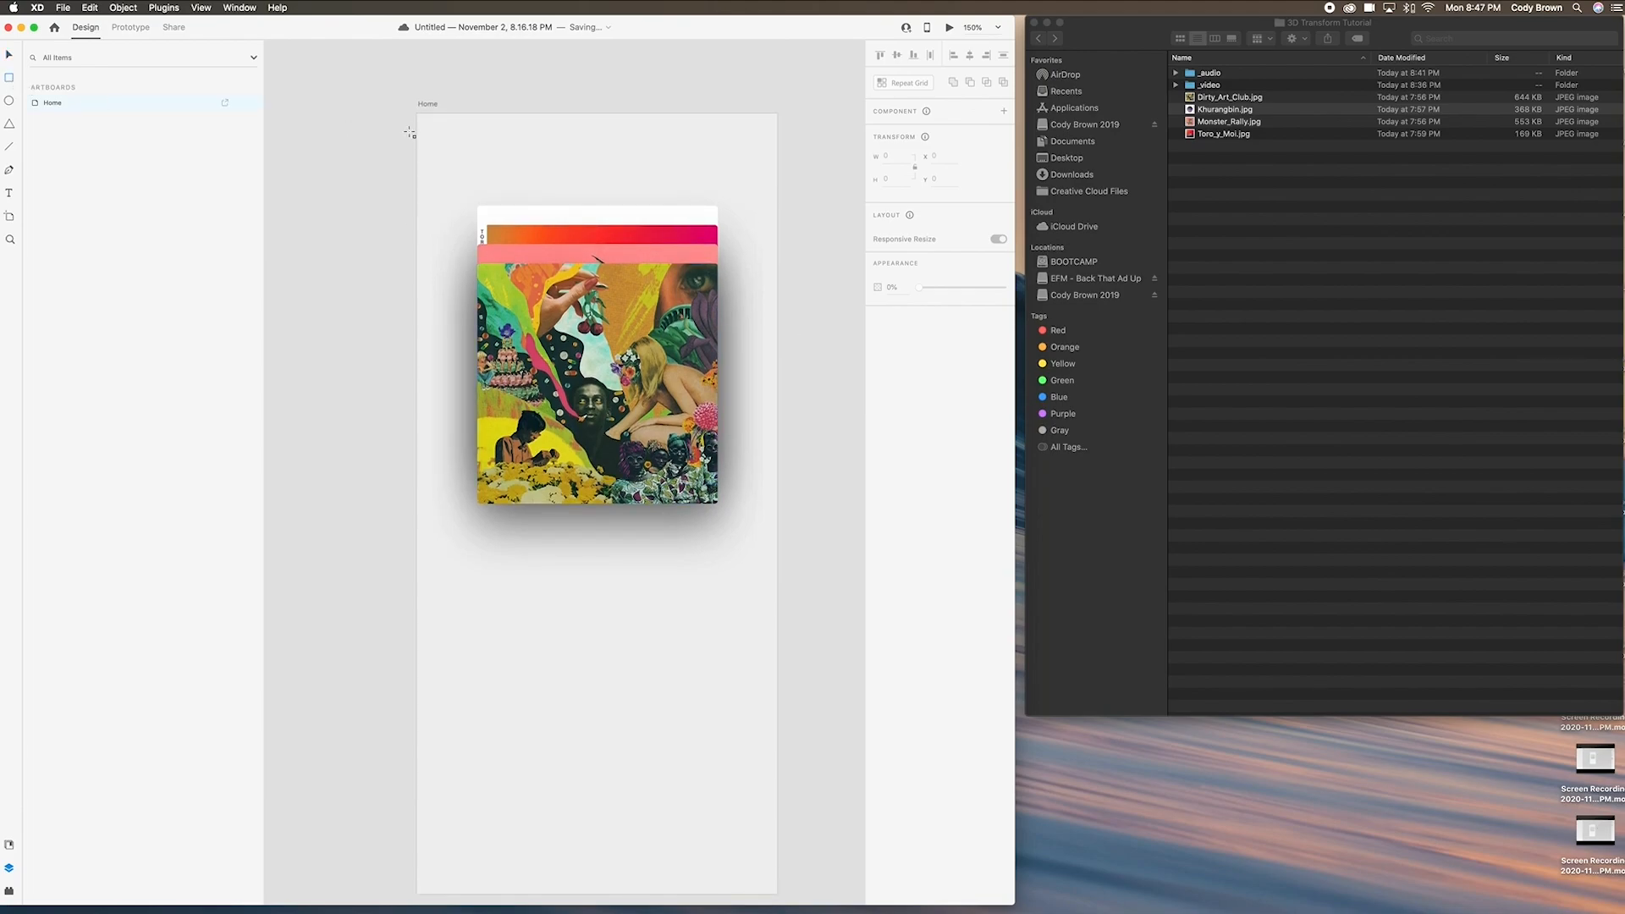
Draw a 375 by 812 px rectangle covering the whole Home artboard and rename its layer Album 1 BG.
{"action": "mouse_move", "coordinate": [418, 115]}
{"action": "left_mouse_down"}
{"action": "mouse_move", "coordinate": [562, 407]}
{"action": "mouse_move", "coordinate": [706, 805]}
{"action": "mouse_move", "coordinate": [781, 898]}
{"action": "left_mouse_up"}
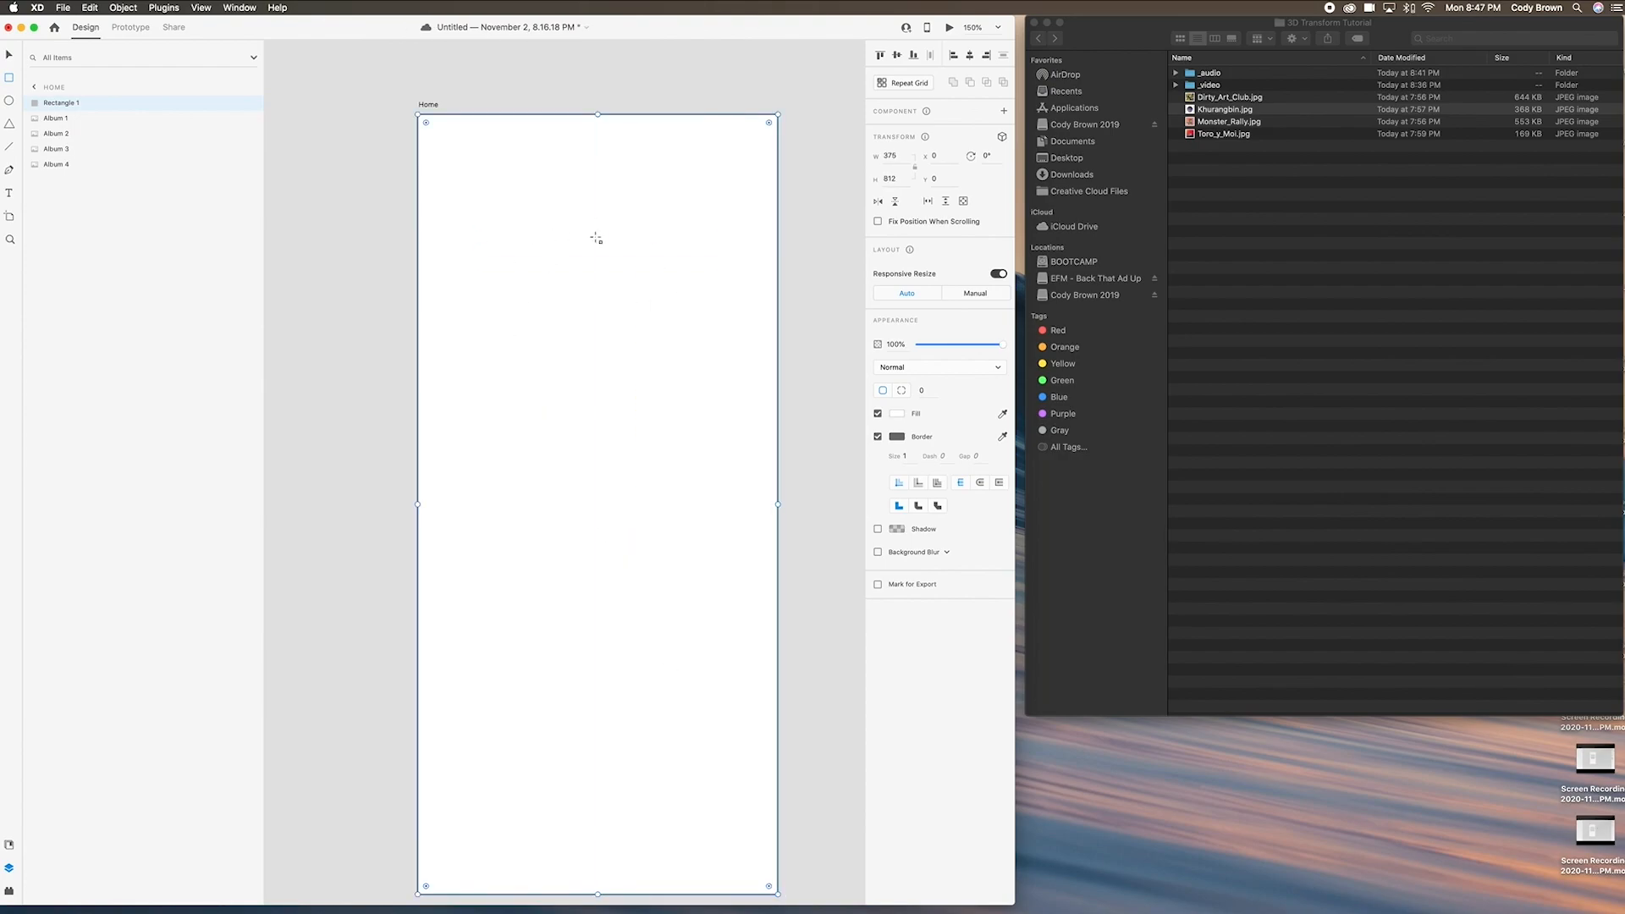
{"action": "double_click", "coordinate": [60, 103]}
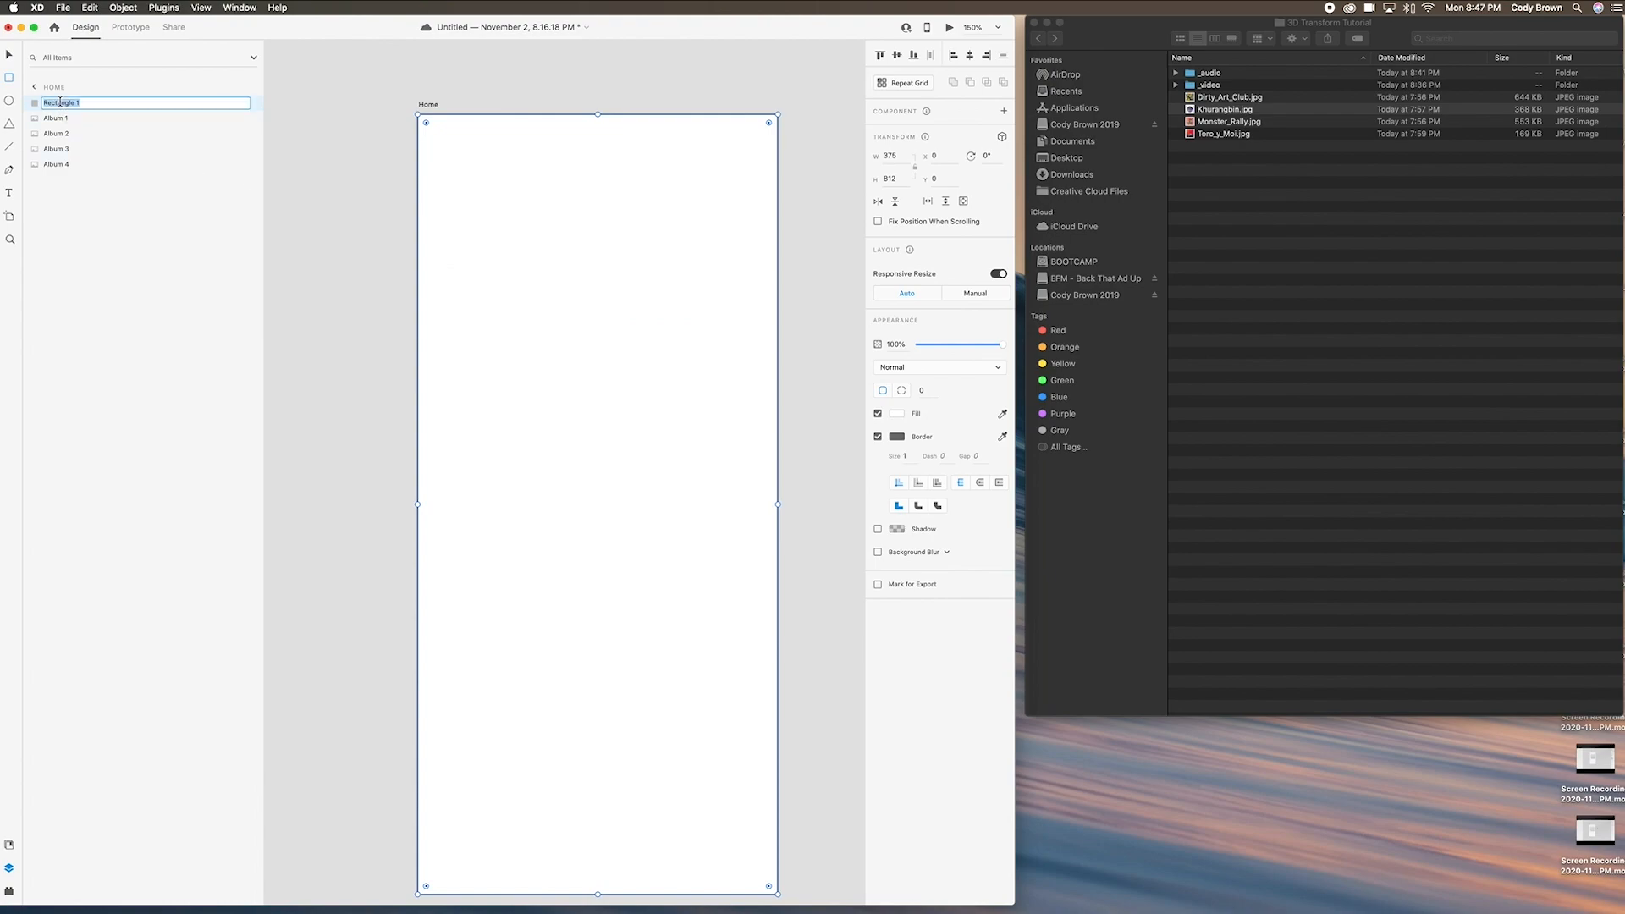
{"action": "type", "text": "Akbum 1 BG"}
{"action": "key", "text": "Return"}
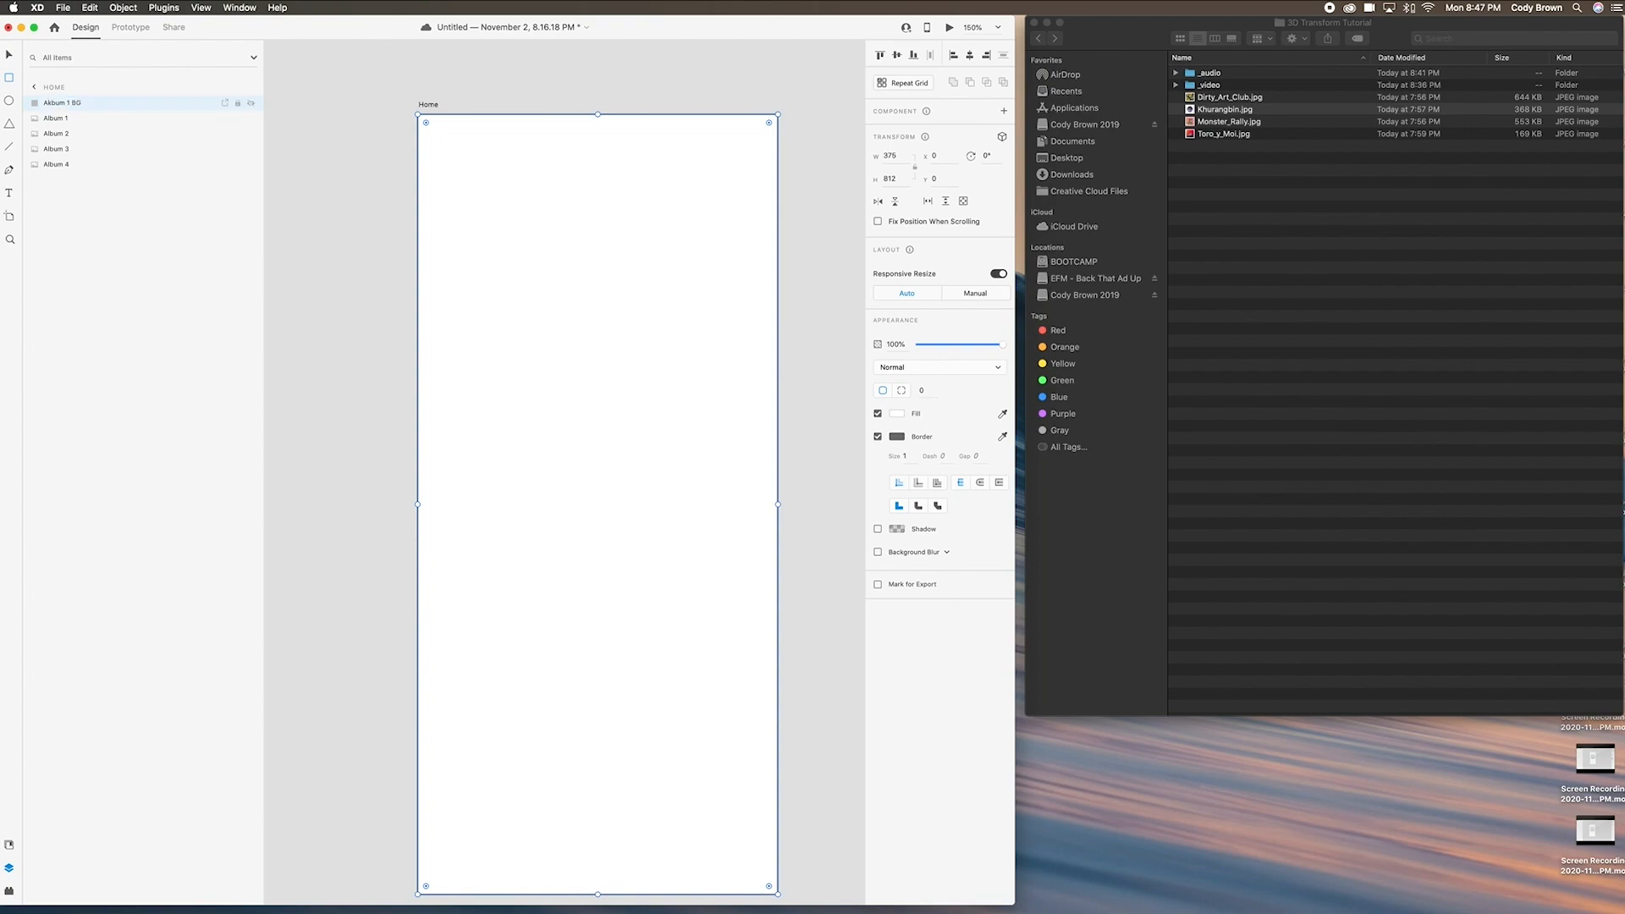
{"action": "double_click", "coordinate": [72, 104]}
{"action": "left_click", "coordinate": [58, 104]}
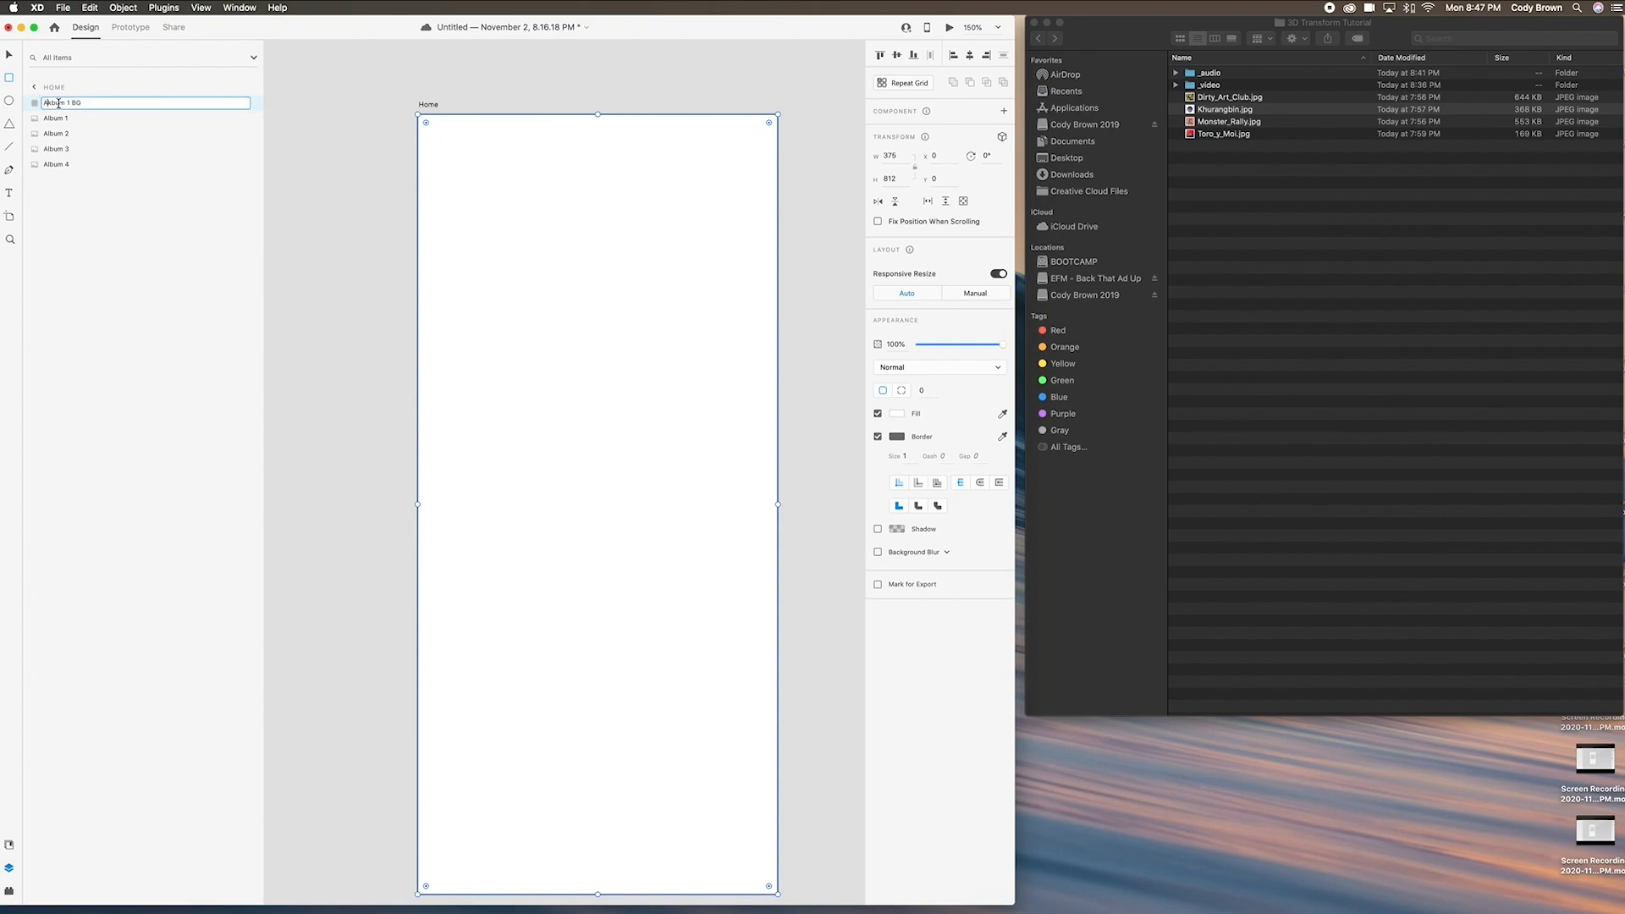
{"action": "key", "text": "BackSpace"}
{"action": "key", "text": "Delete"}
{"action": "type", "text": "Al"}
{"action": "key", "text": "Return"}
Move the Album 1 BG layer to the bottom of the layer order, beneath Album 4.
{"action": "left_click", "coordinate": [9, 56]}
{"action": "left_click_drag", "start_coordinate": [80, 107], "coordinate": [84, 175]}
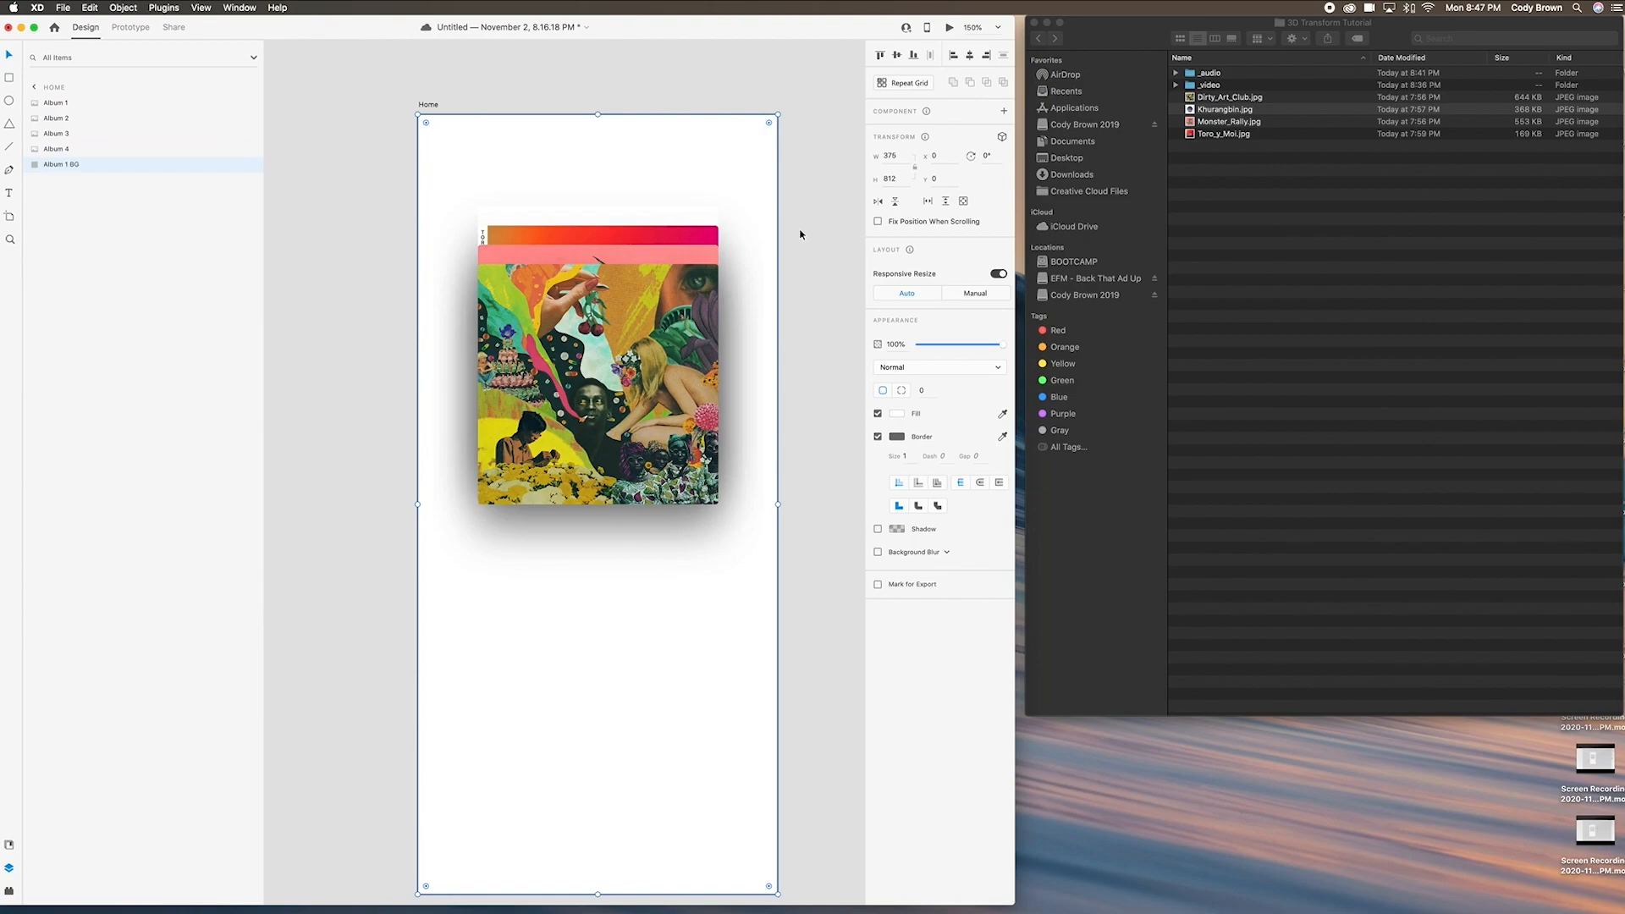
Remove the border from the Album 1 BG rectangle and fill it with a green sampled from the Album 1 cover.
{"action": "left_click", "coordinate": [877, 437]}
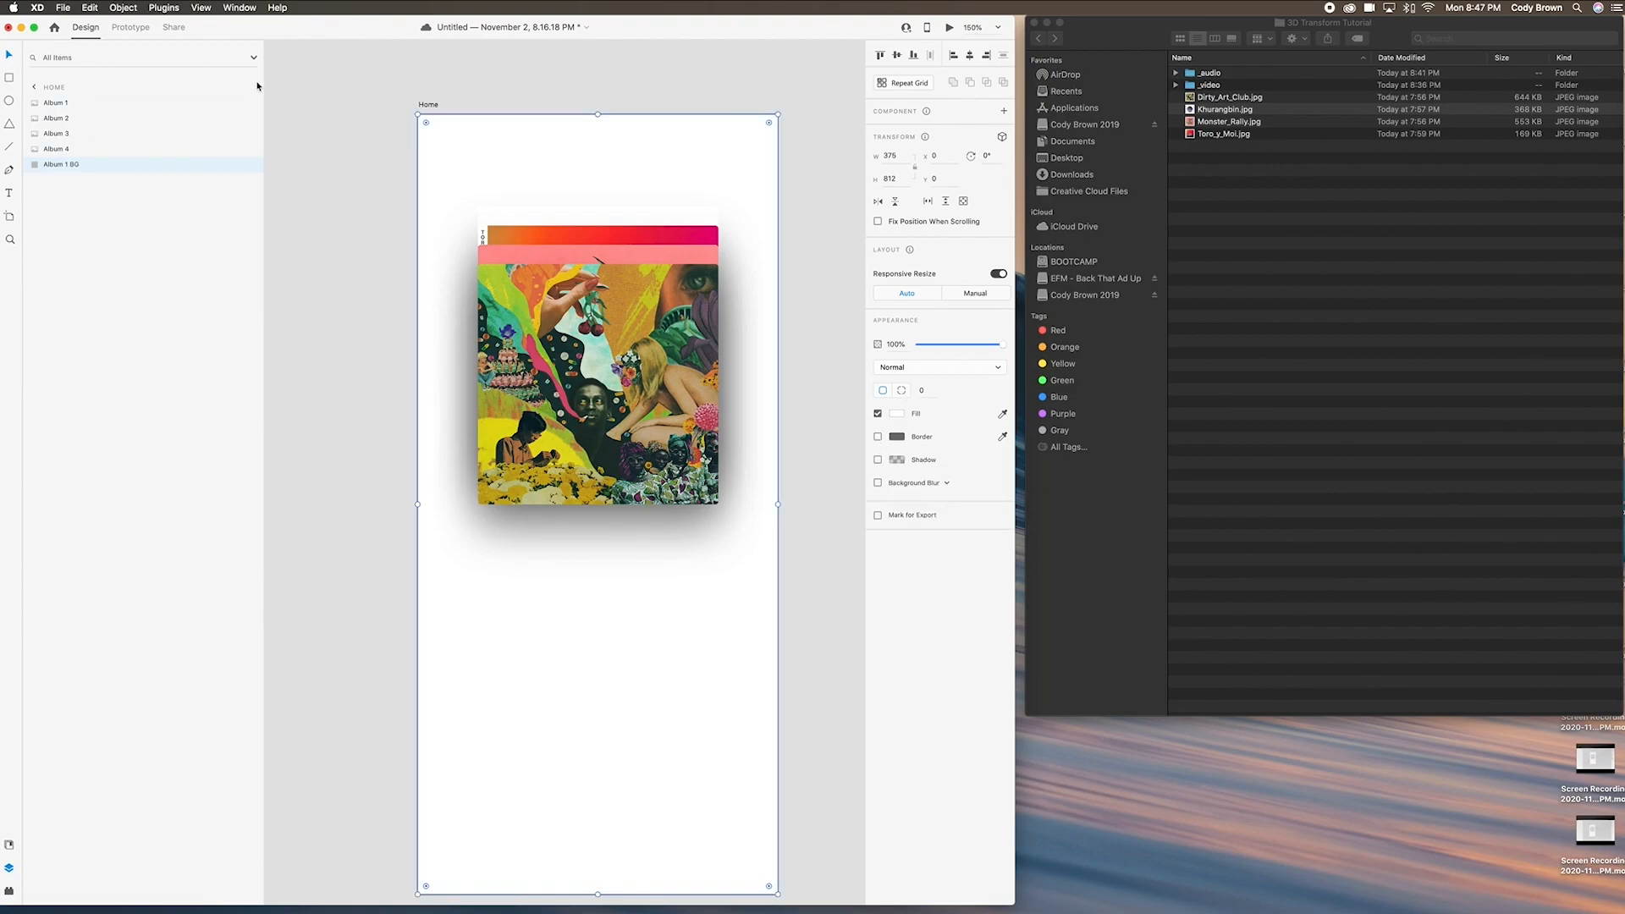
{"action": "scroll", "coordinate": [304, 109], "scroll_direction": "right", "scroll_amount": 2}
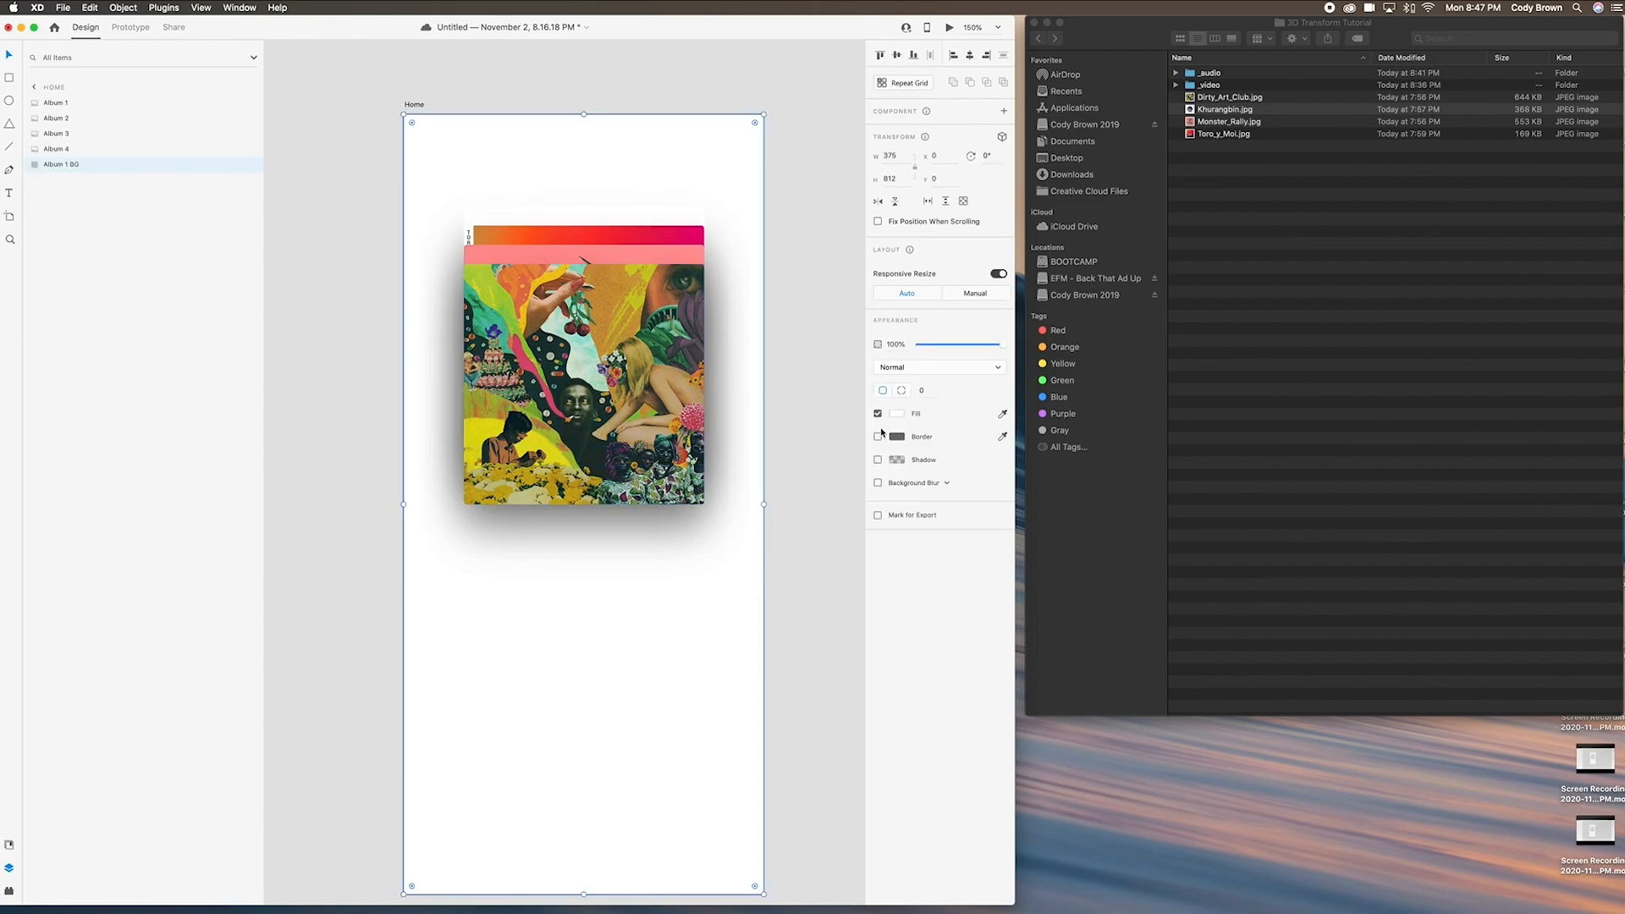
{"action": "left_click", "coordinate": [903, 415]}
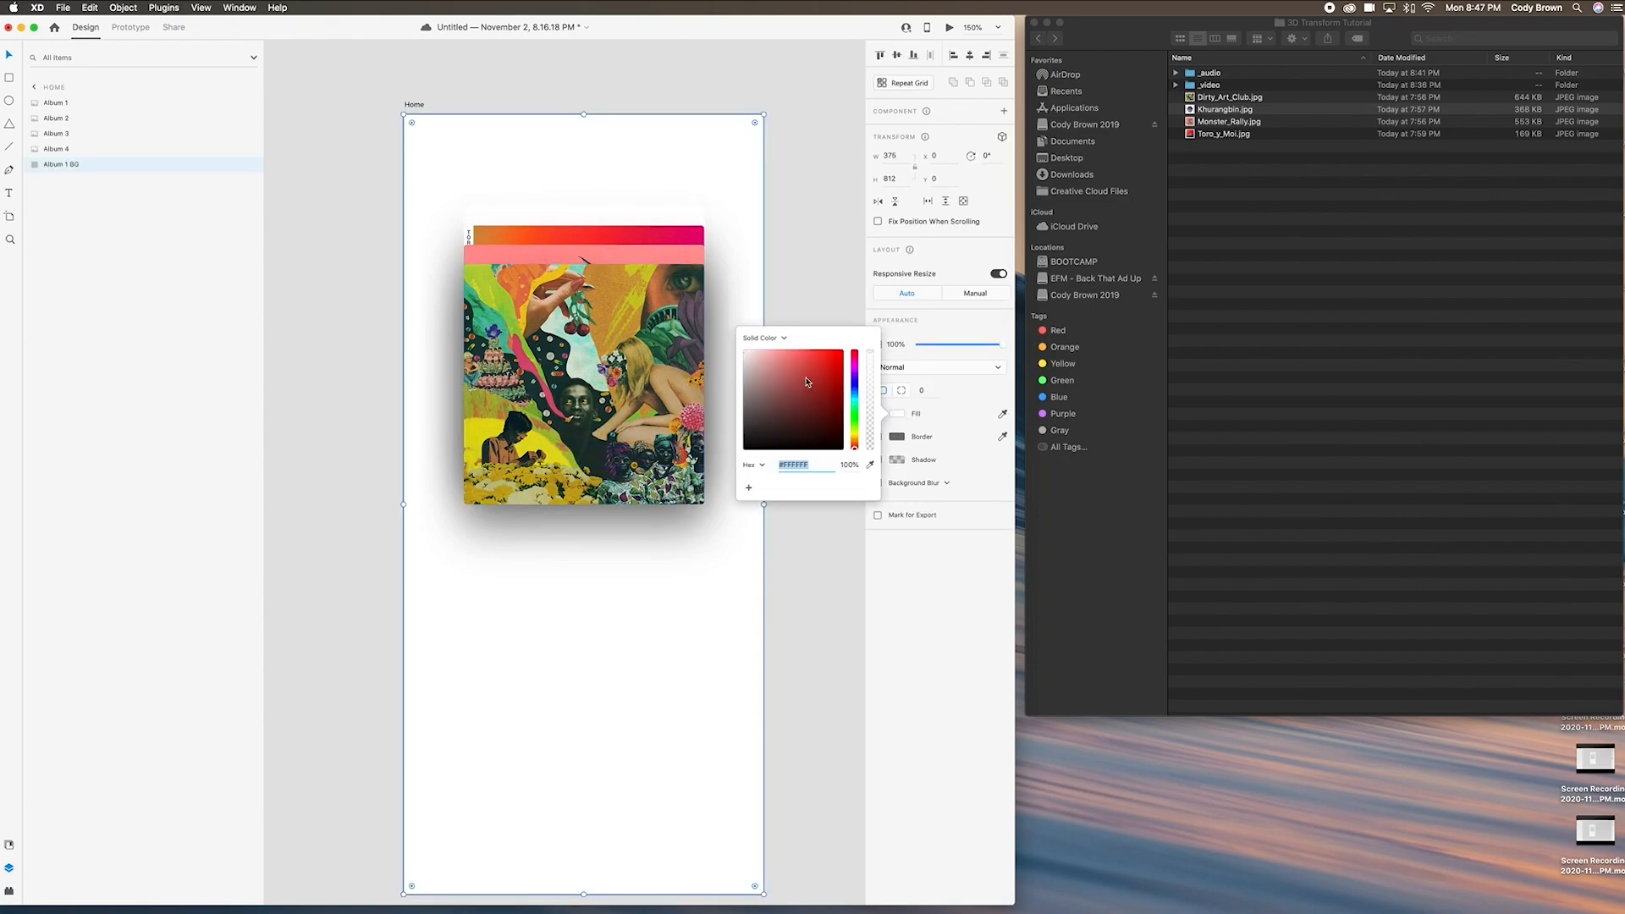
{"action": "left_click", "coordinate": [870, 465]}
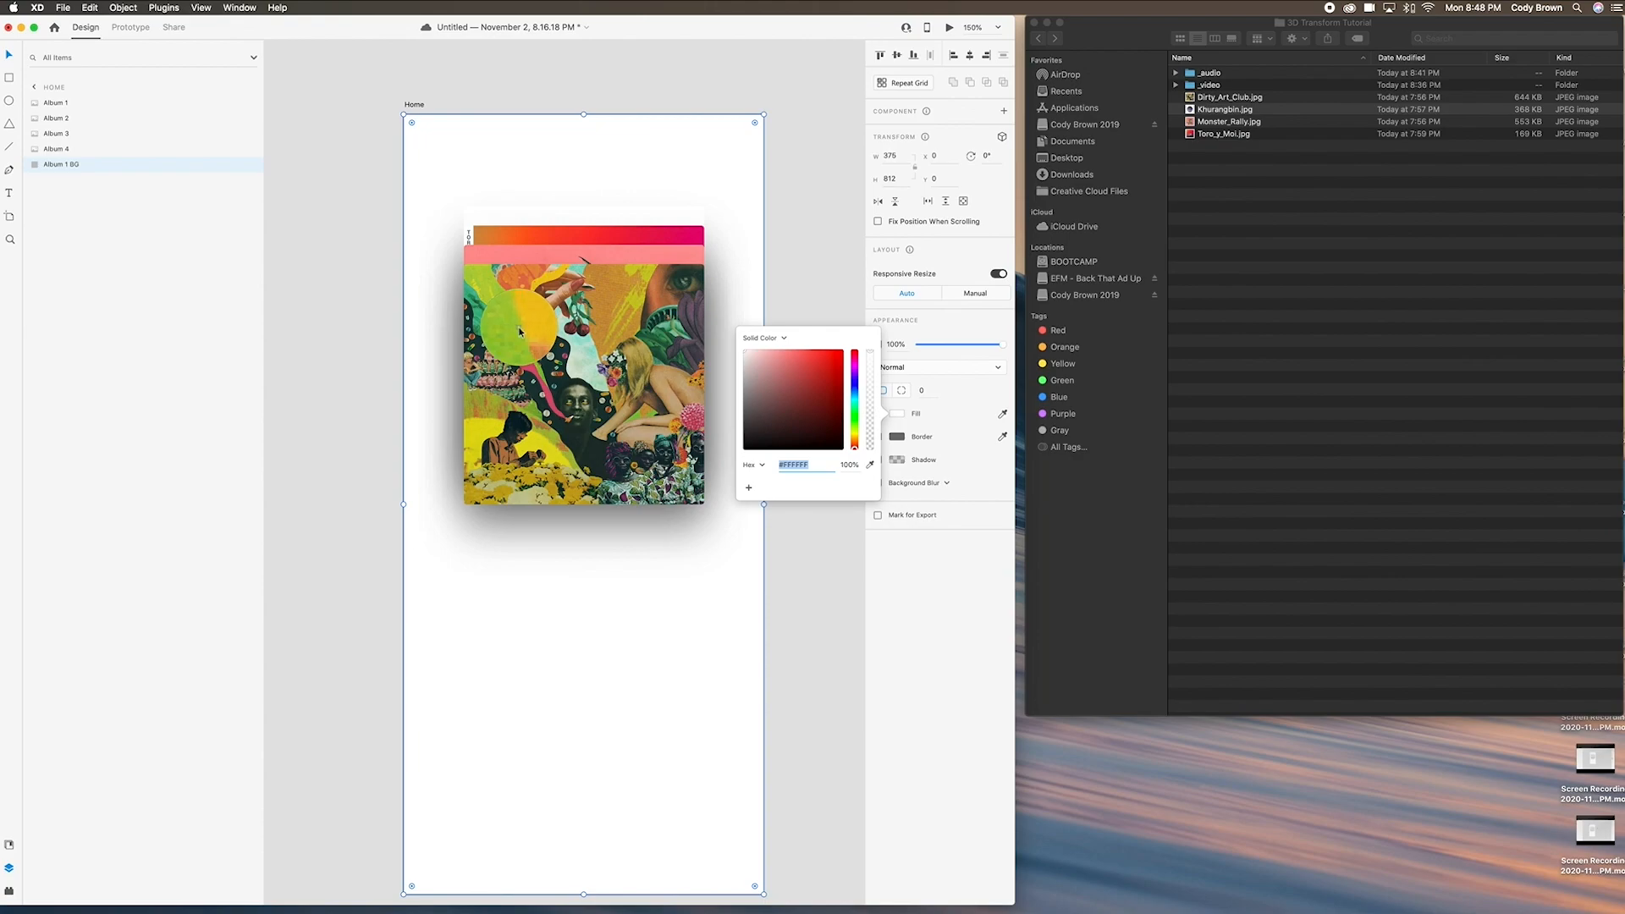
{"action": "left_click", "coordinate": [520, 331]}
{"action": "left_click", "coordinate": [780, 308]}
{"action": "left_click", "coordinate": [655, 338]}
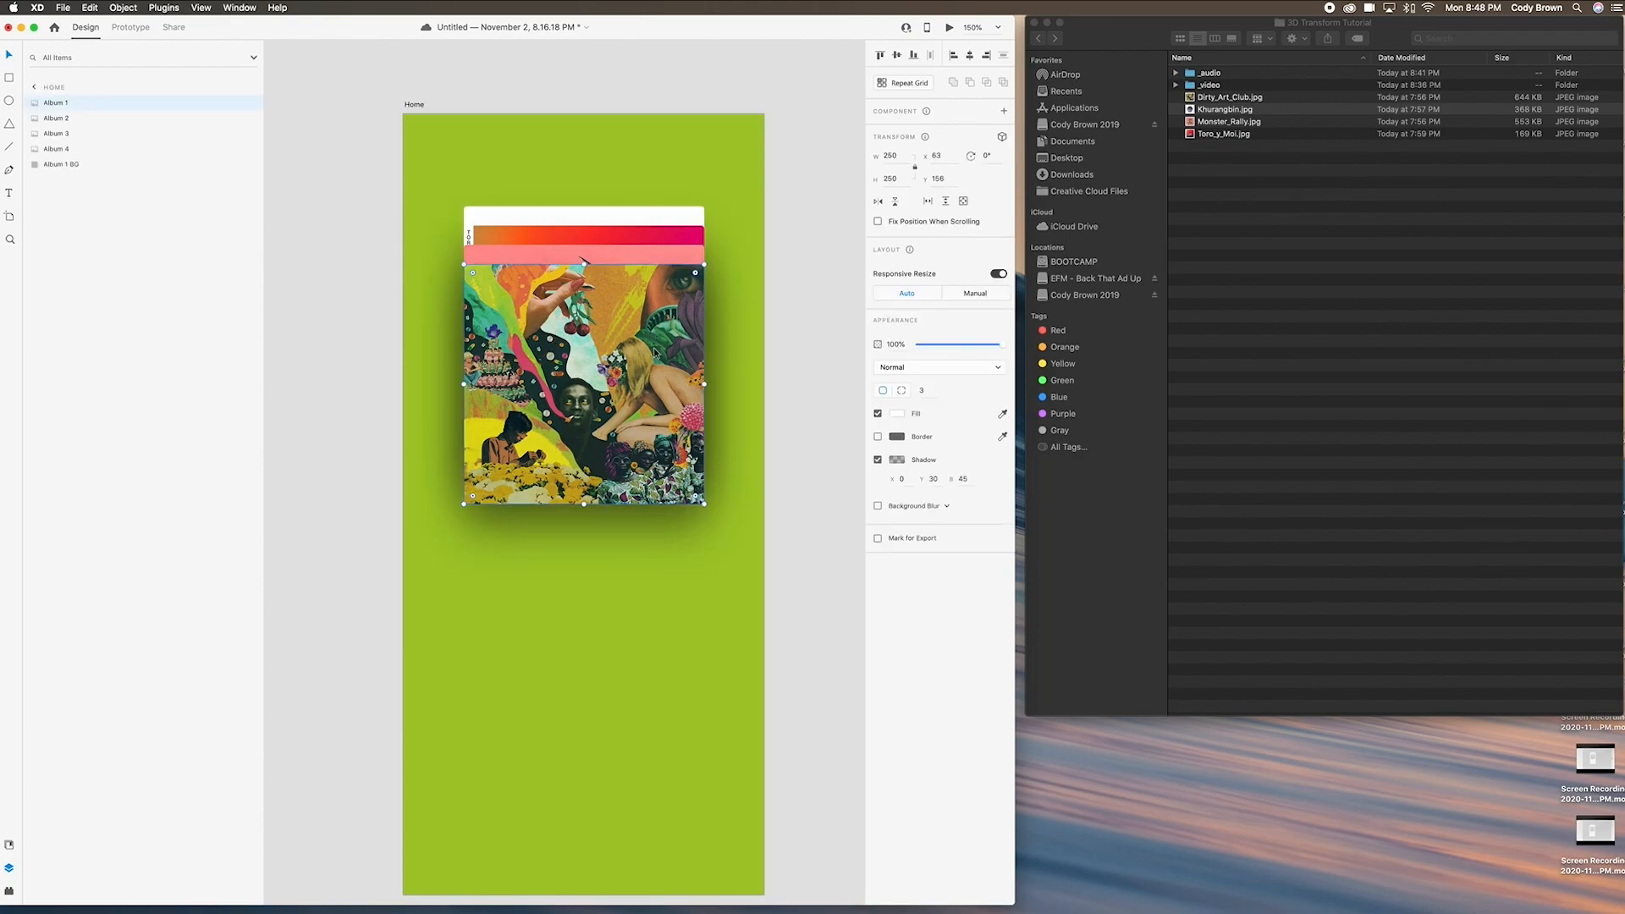
Make the Album 1 BG fill a linear gradient from green to a yellow sampled from the cover, ending just below the album stack.
{"action": "left_click", "coordinate": [736, 342]}
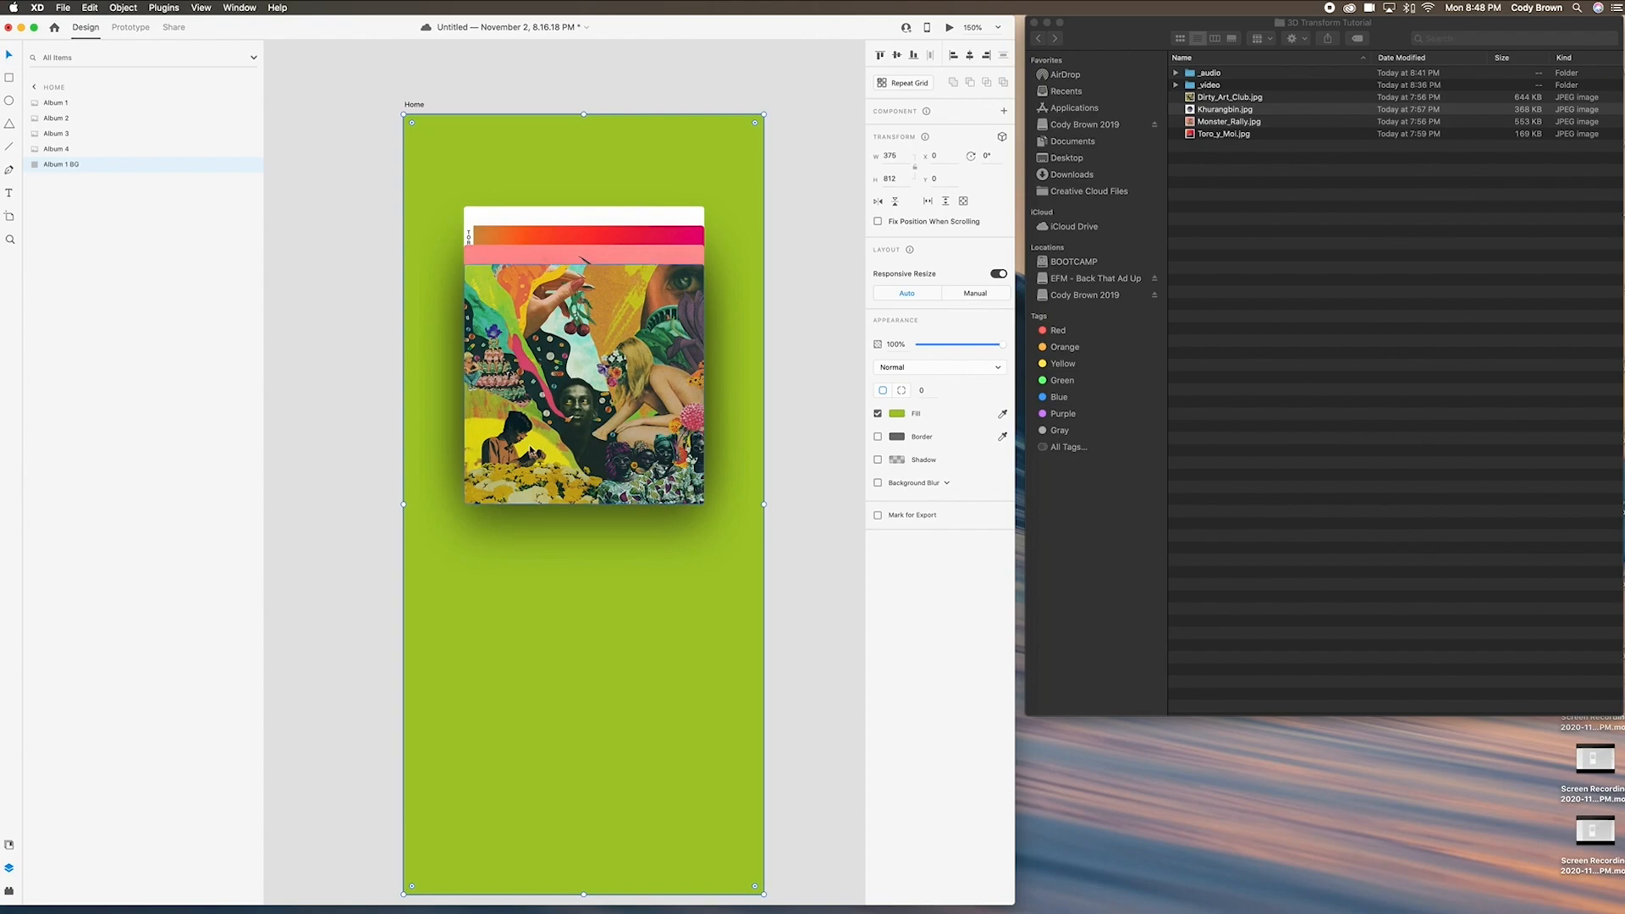
{"action": "left_click", "coordinate": [895, 414]}
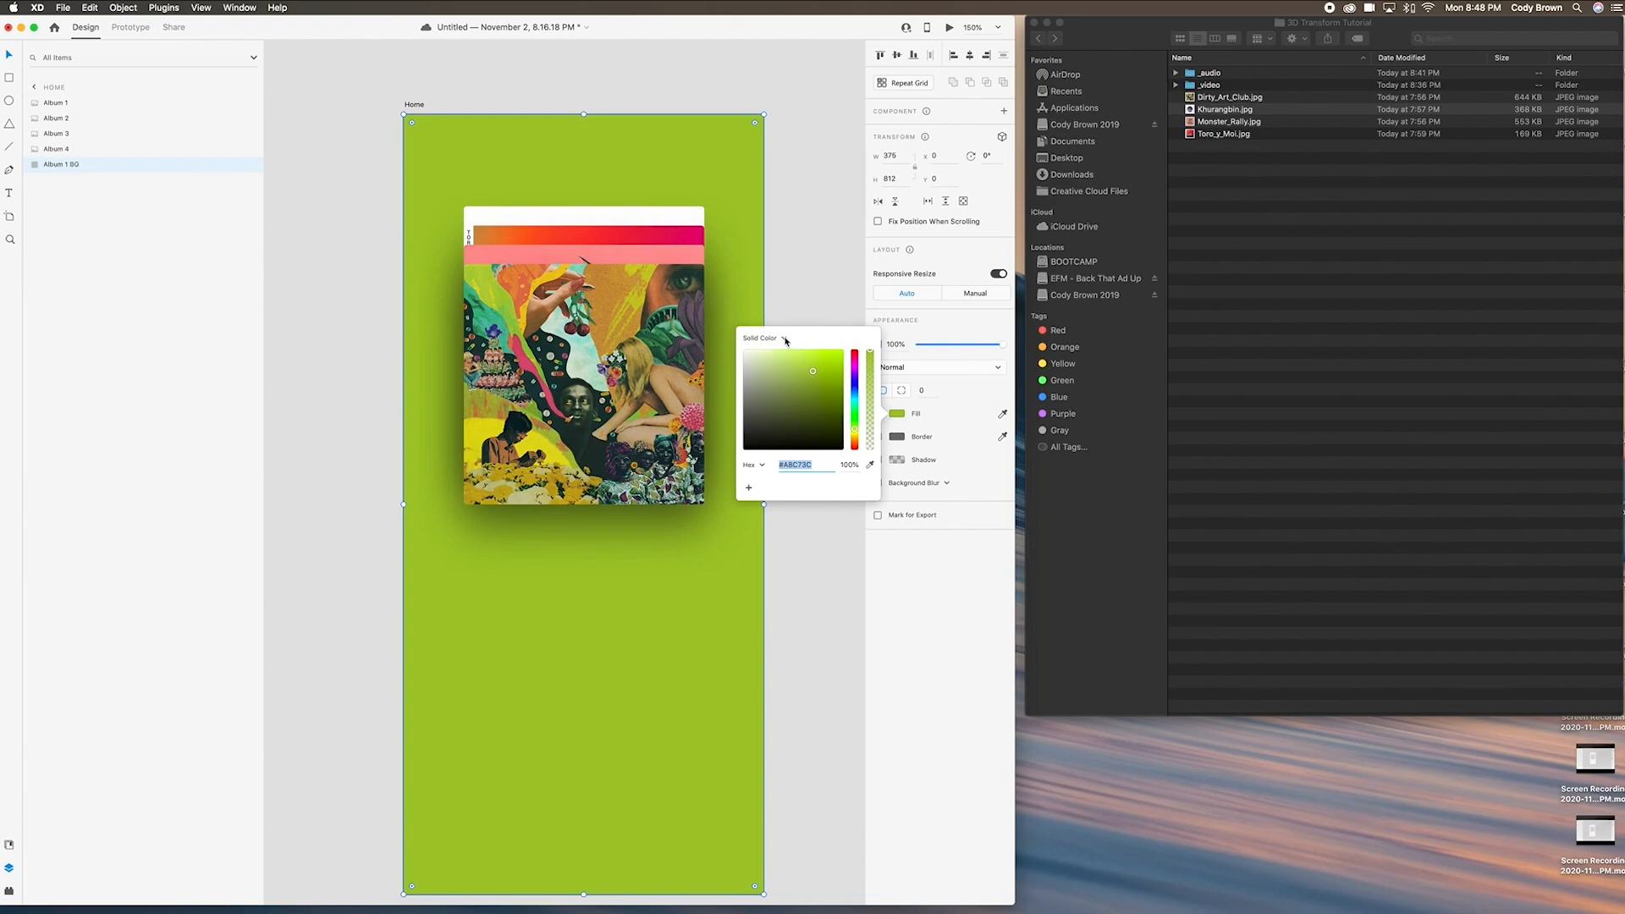
{"action": "left_click", "coordinate": [786, 341]}
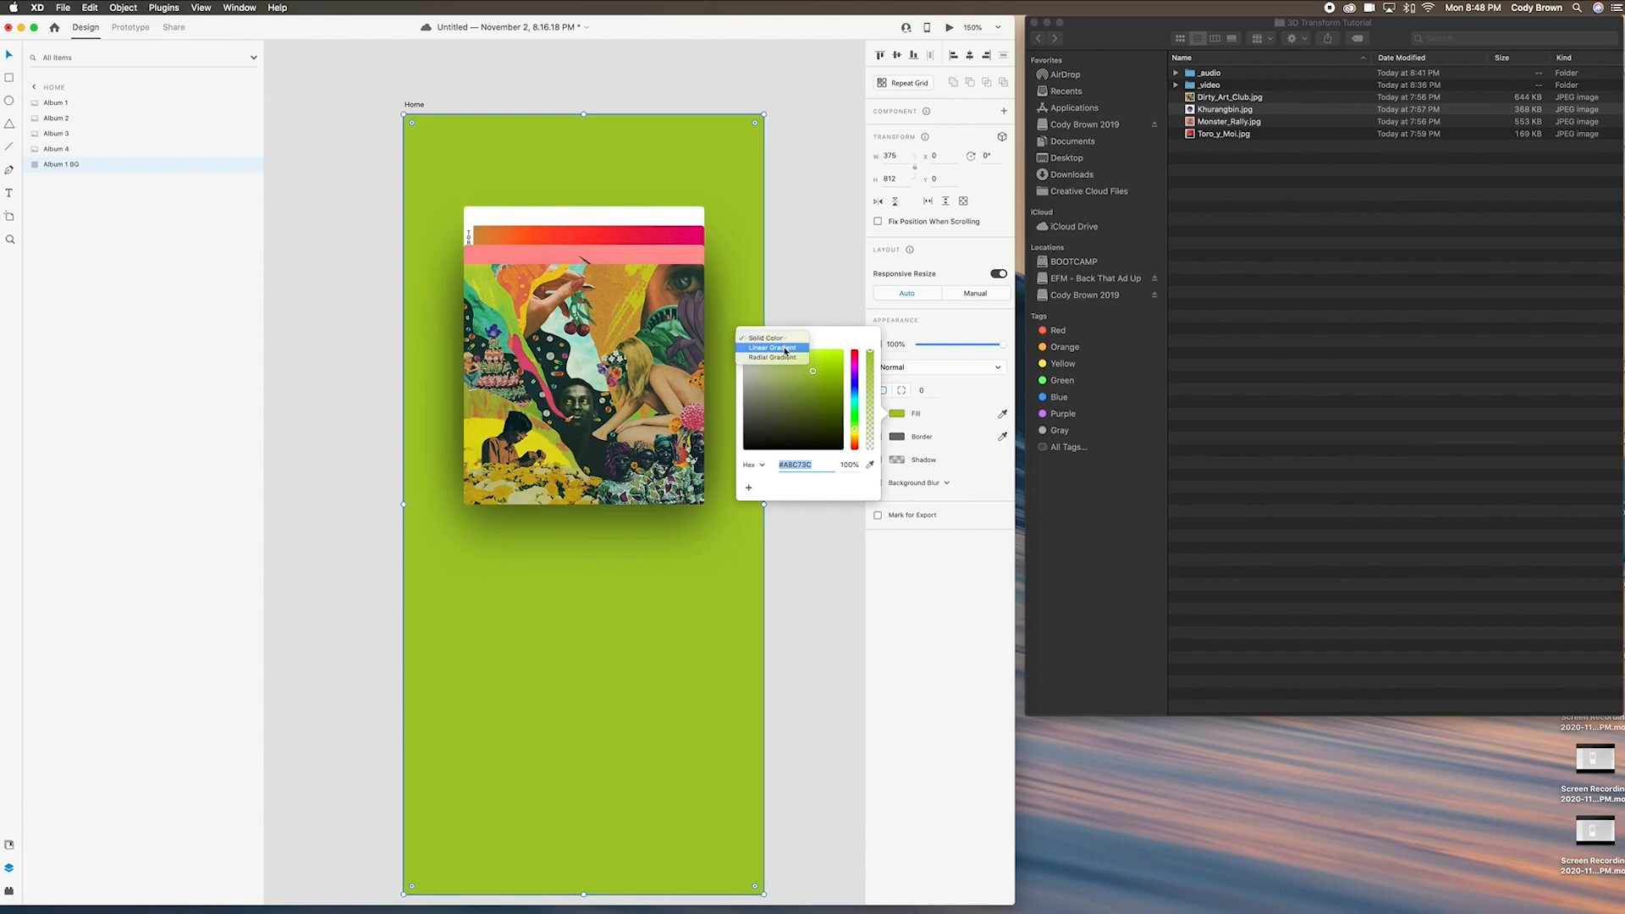
{"action": "left_click", "coordinate": [785, 350]}
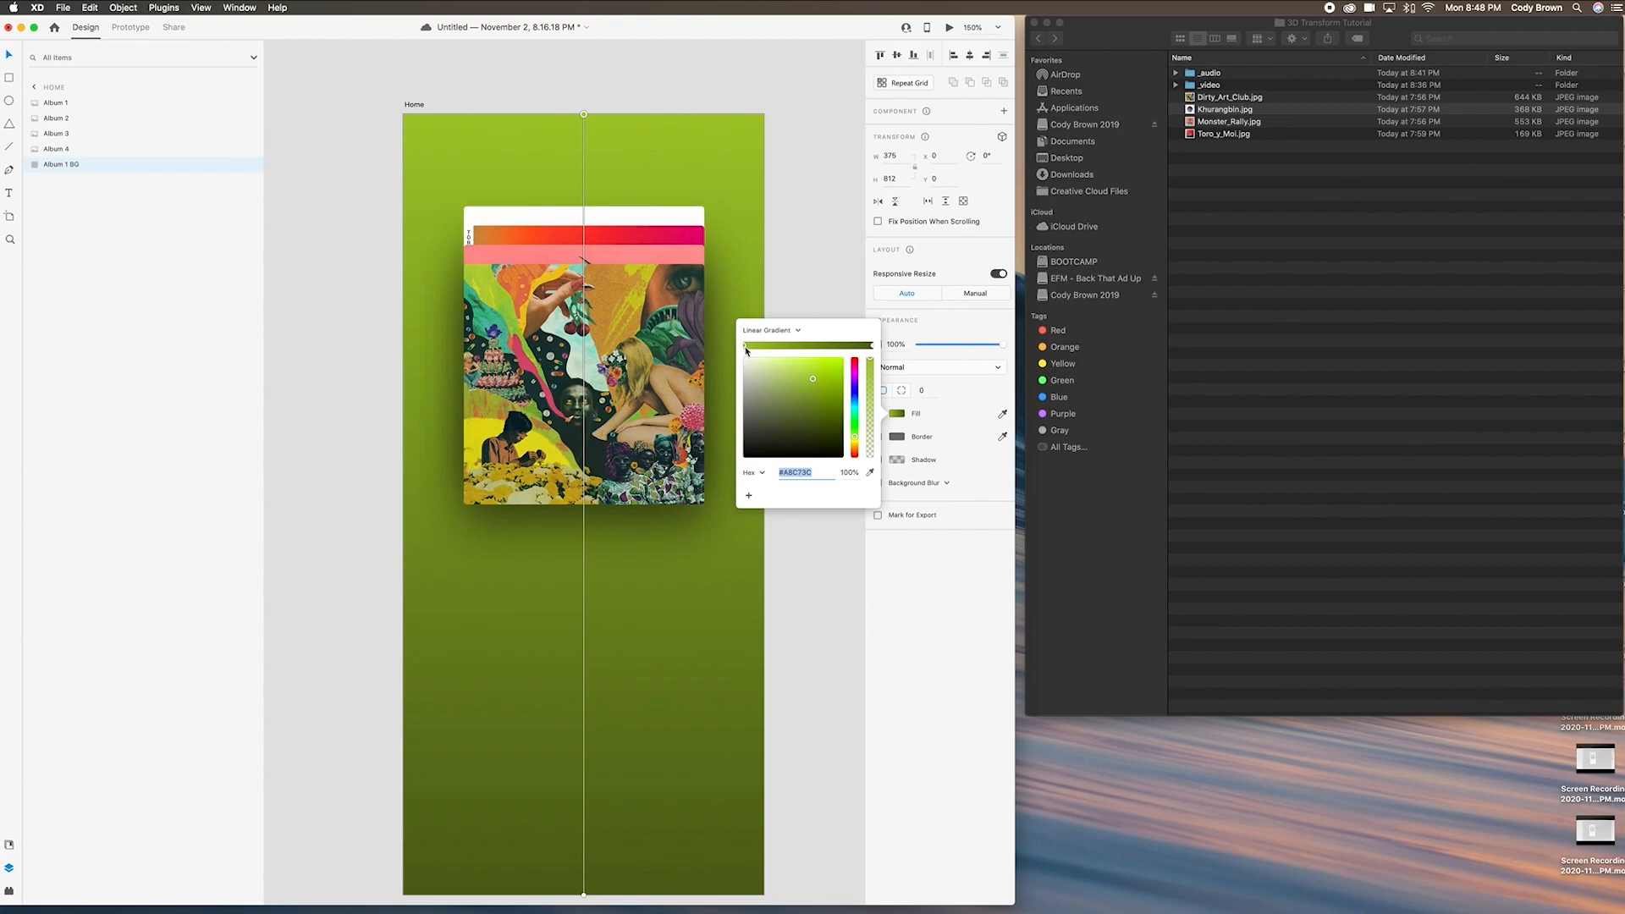
{"action": "left_click", "coordinate": [872, 346]}
{"action": "left_click", "coordinate": [871, 477]}
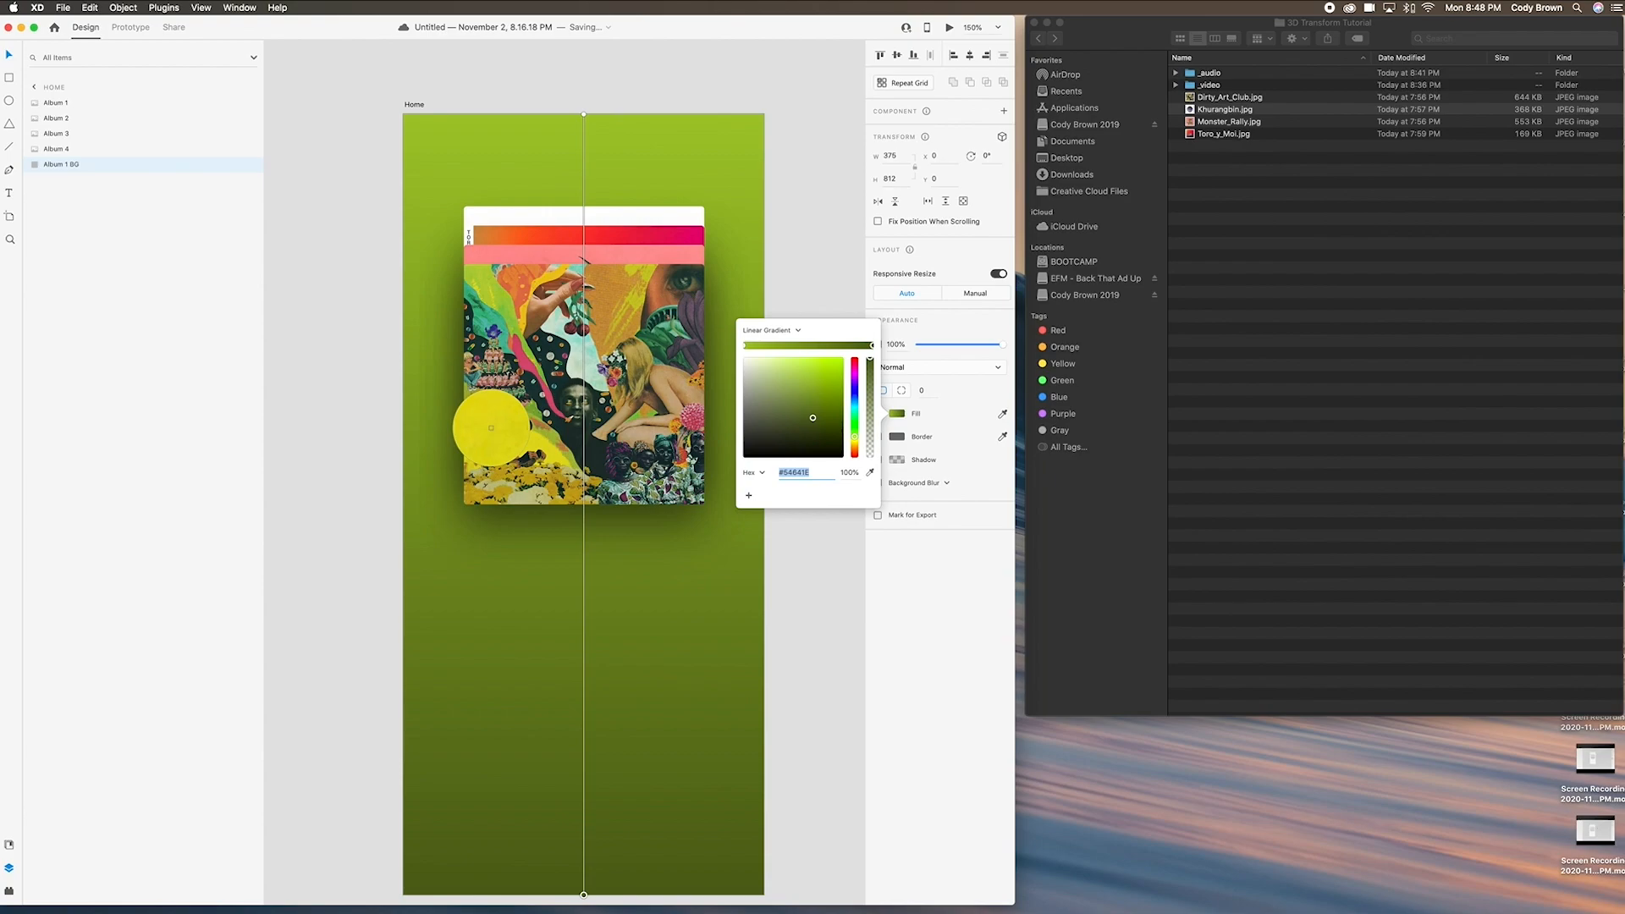
{"action": "left_click", "coordinate": [490, 427]}
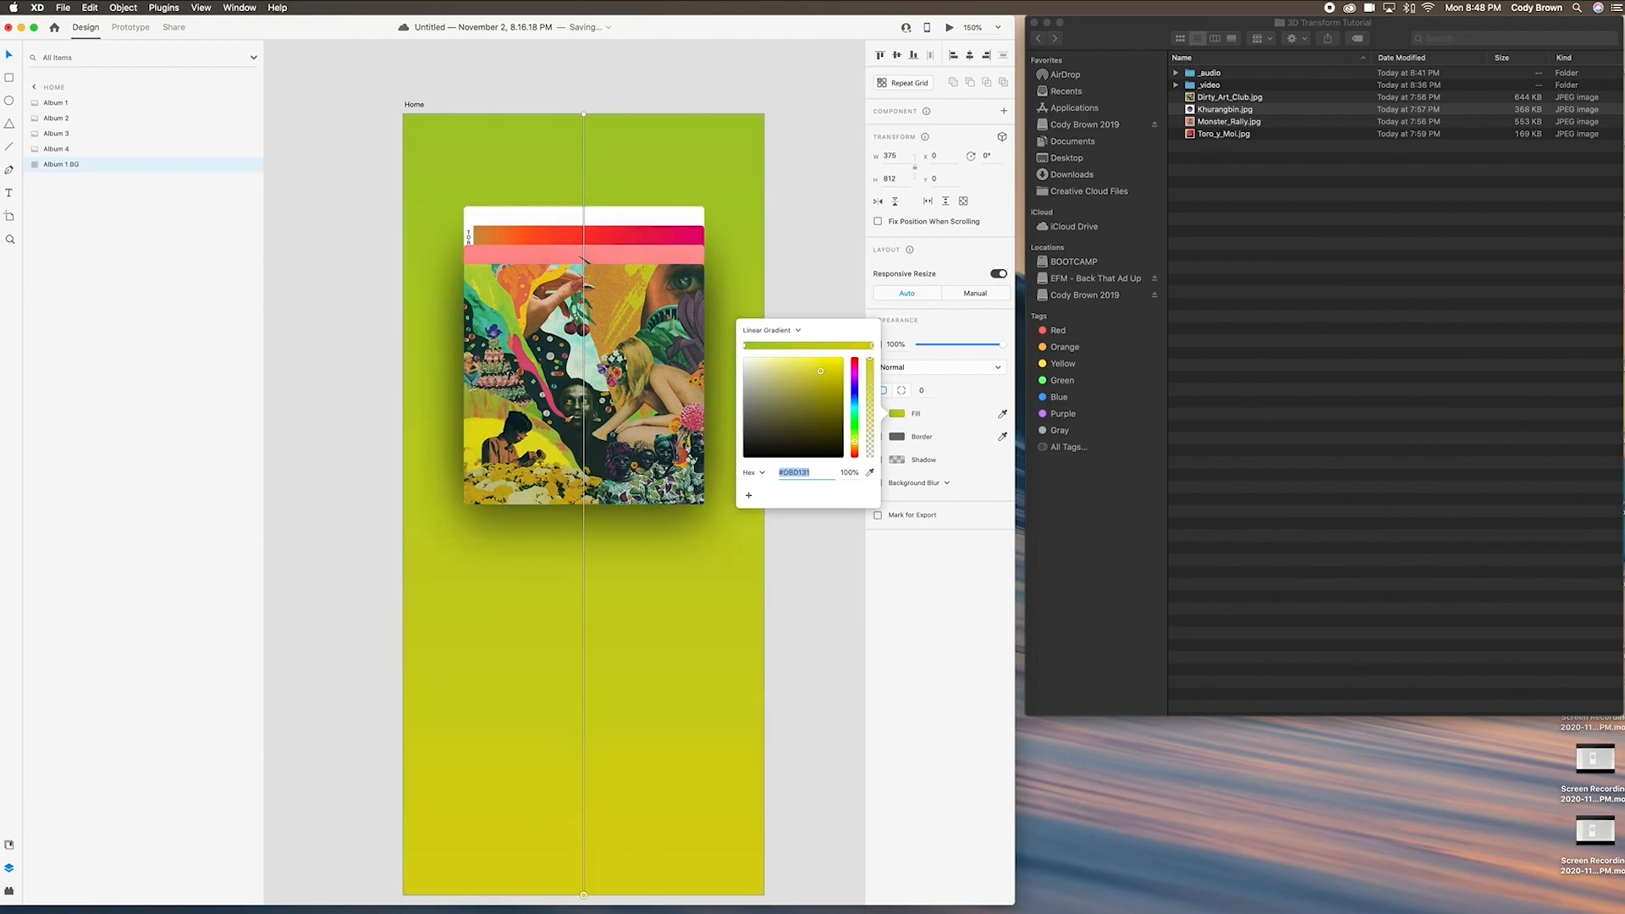
{"action": "left_click_drag", "start_coordinate": [584, 895], "coordinate": [584, 619]}
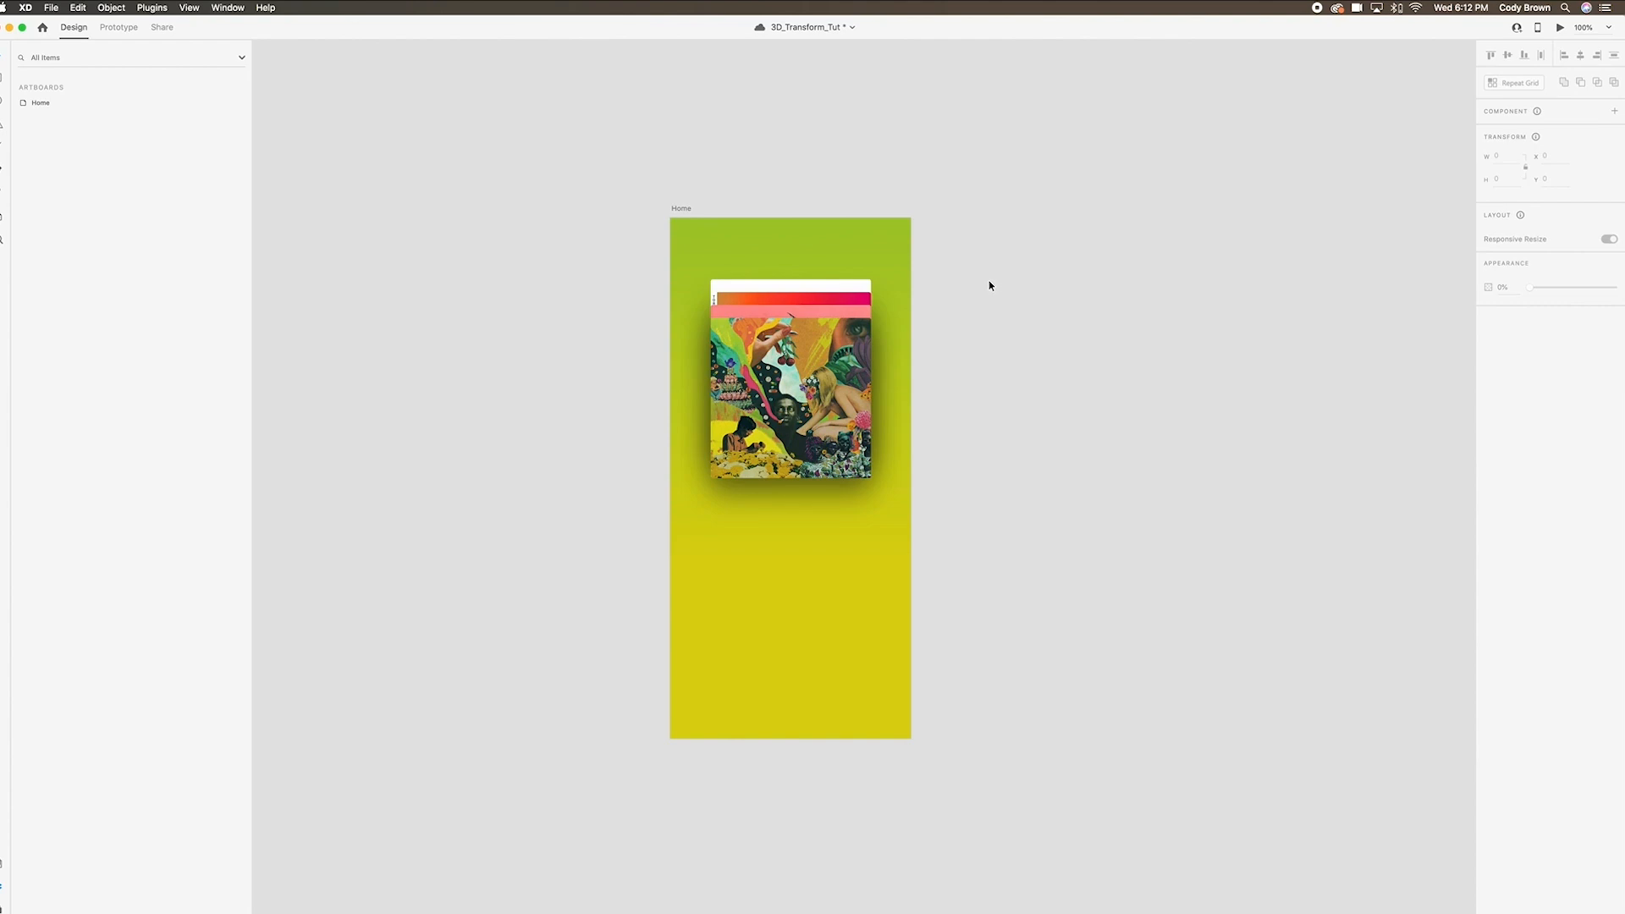
Save the document and enable 3D transforms for the four album cards, leaving the background rectangle out.
{"action": "key", "text": "super+s"}
{"action": "left_click_drag", "start_coordinate": [975, 254], "coordinate": [727, 490]}
{"action": "left_click", "coordinate": [761, 548], "text": "shift"}
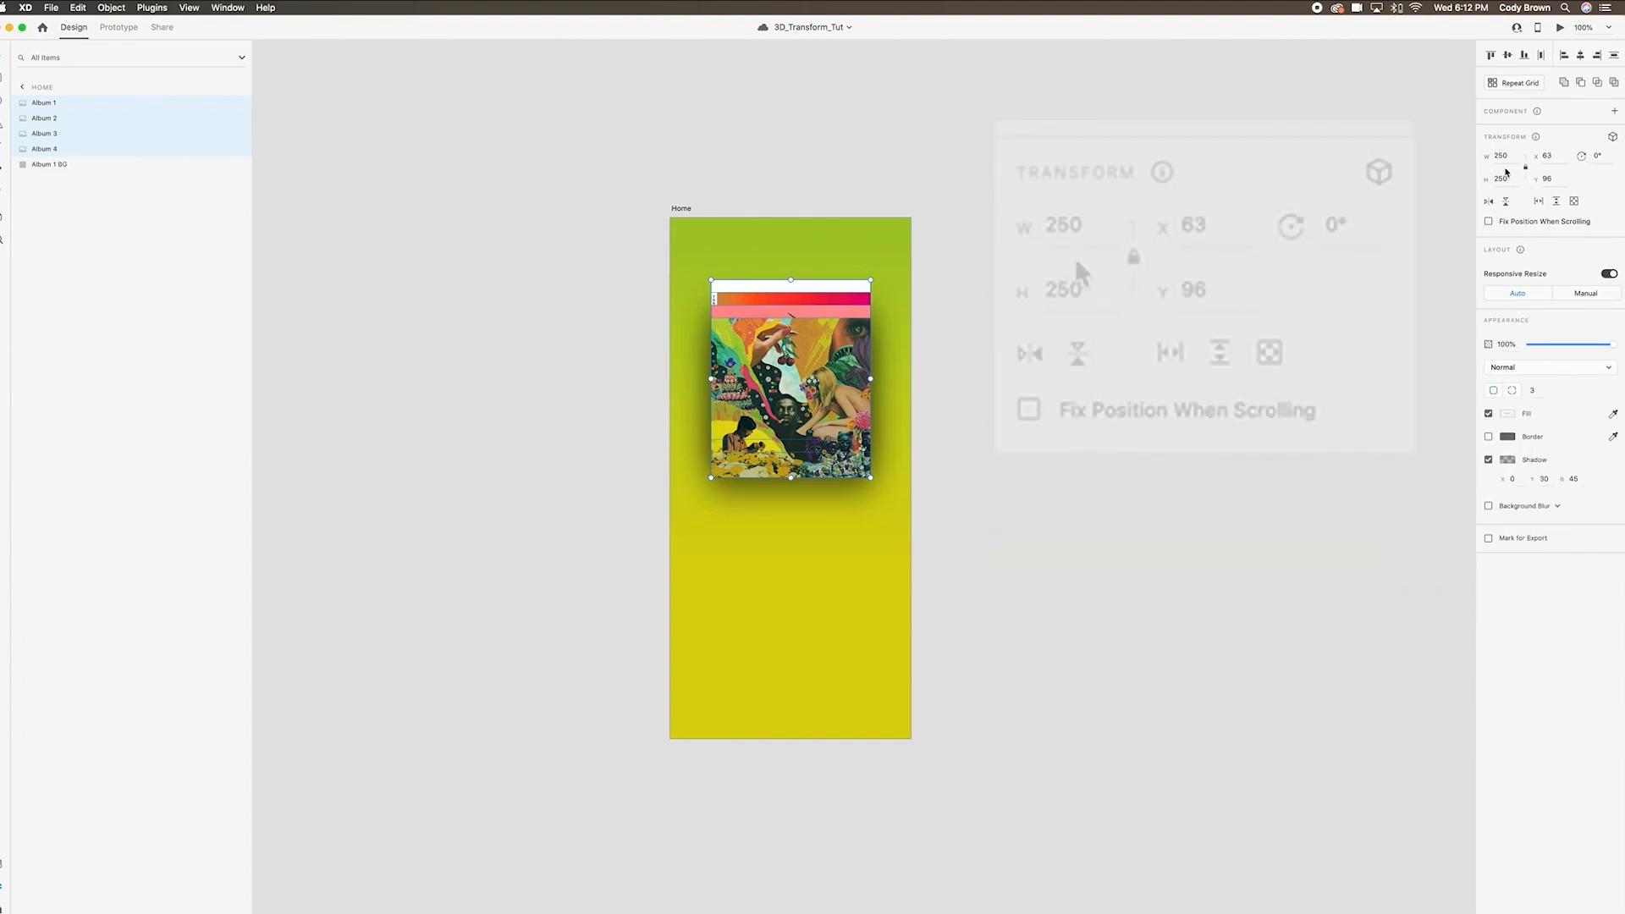
{"action": "left_click", "coordinate": [1613, 139]}
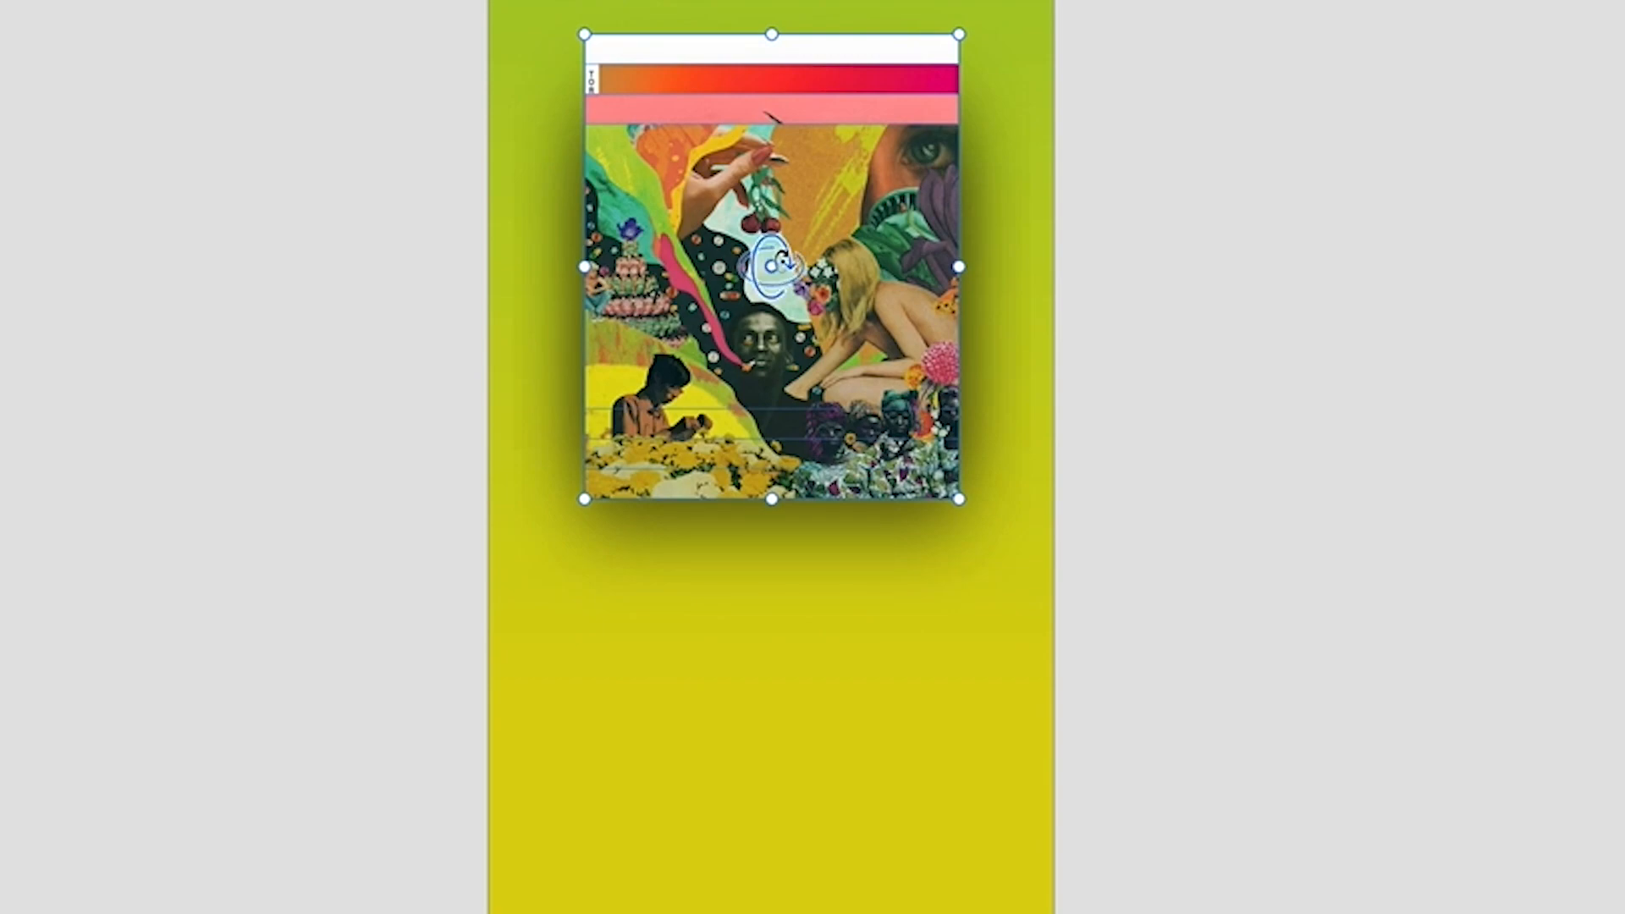
Try tilting the four album cards with the 3D rotation gizmo.
{"action": "left_click_drag", "start_coordinate": [788, 260], "coordinate": [787, 305]}
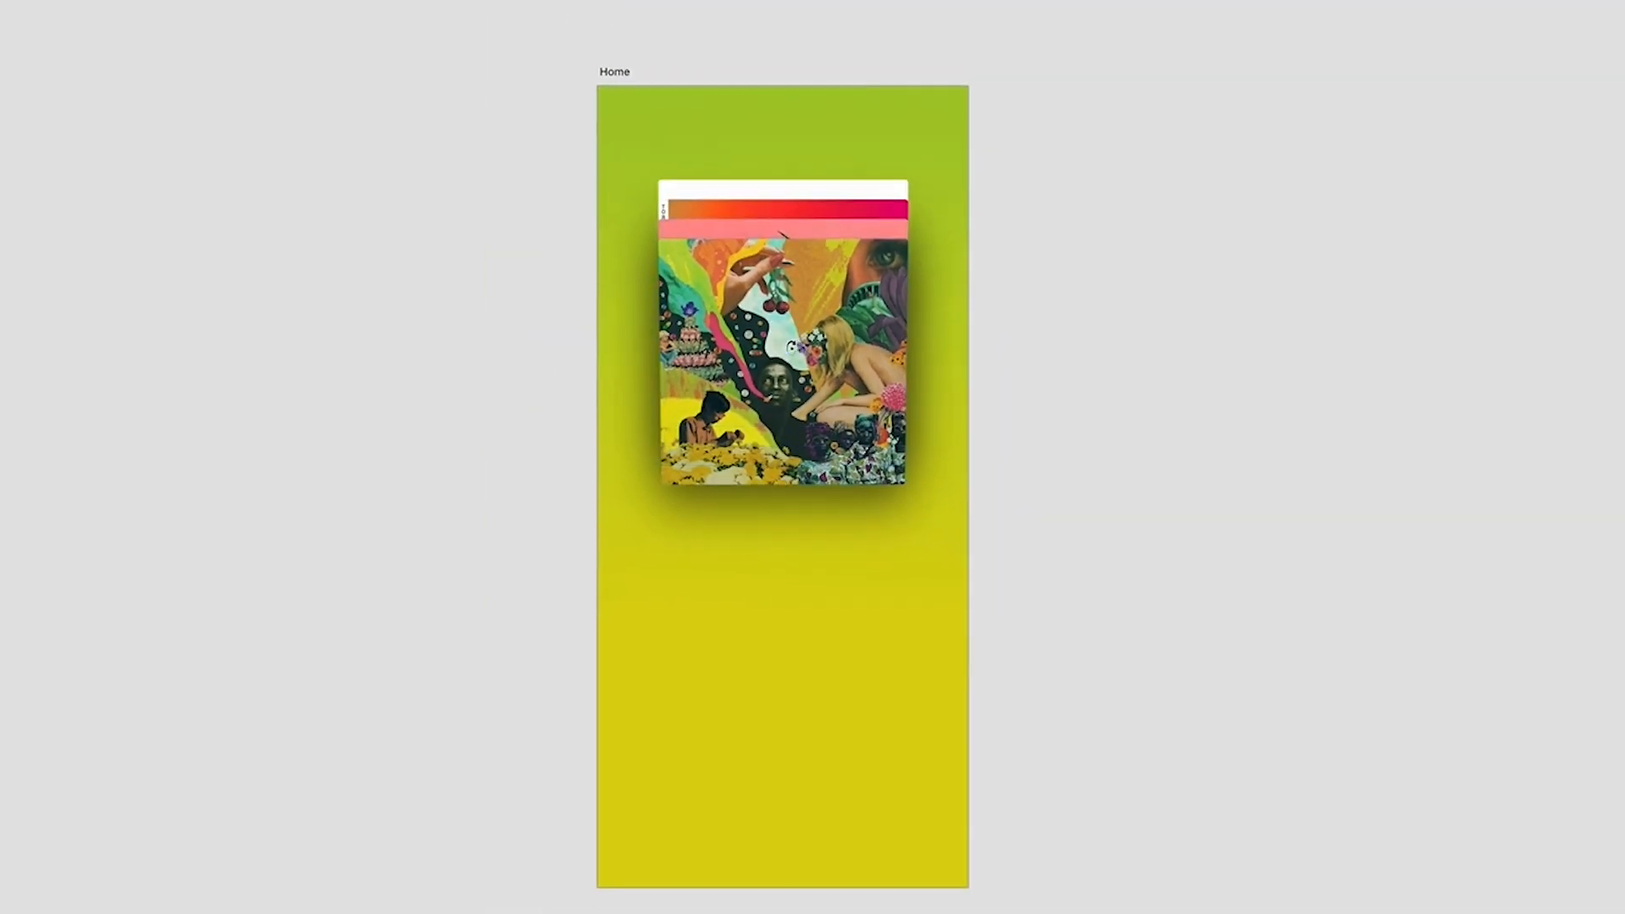
{"action": "mouse_move", "coordinate": [796, 386]}
{"action": "left_mouse_down"}
{"action": "mouse_move", "coordinate": [799, 346]}
{"action": "mouse_move", "coordinate": [804, 427]}
{"action": "mouse_move", "coordinate": [808, 341]}
{"action": "mouse_move", "coordinate": [807, 375]}
{"action": "left_mouse_up"}
{"action": "left_click_drag", "start_coordinate": [792, 317], "coordinate": [910, 377]}
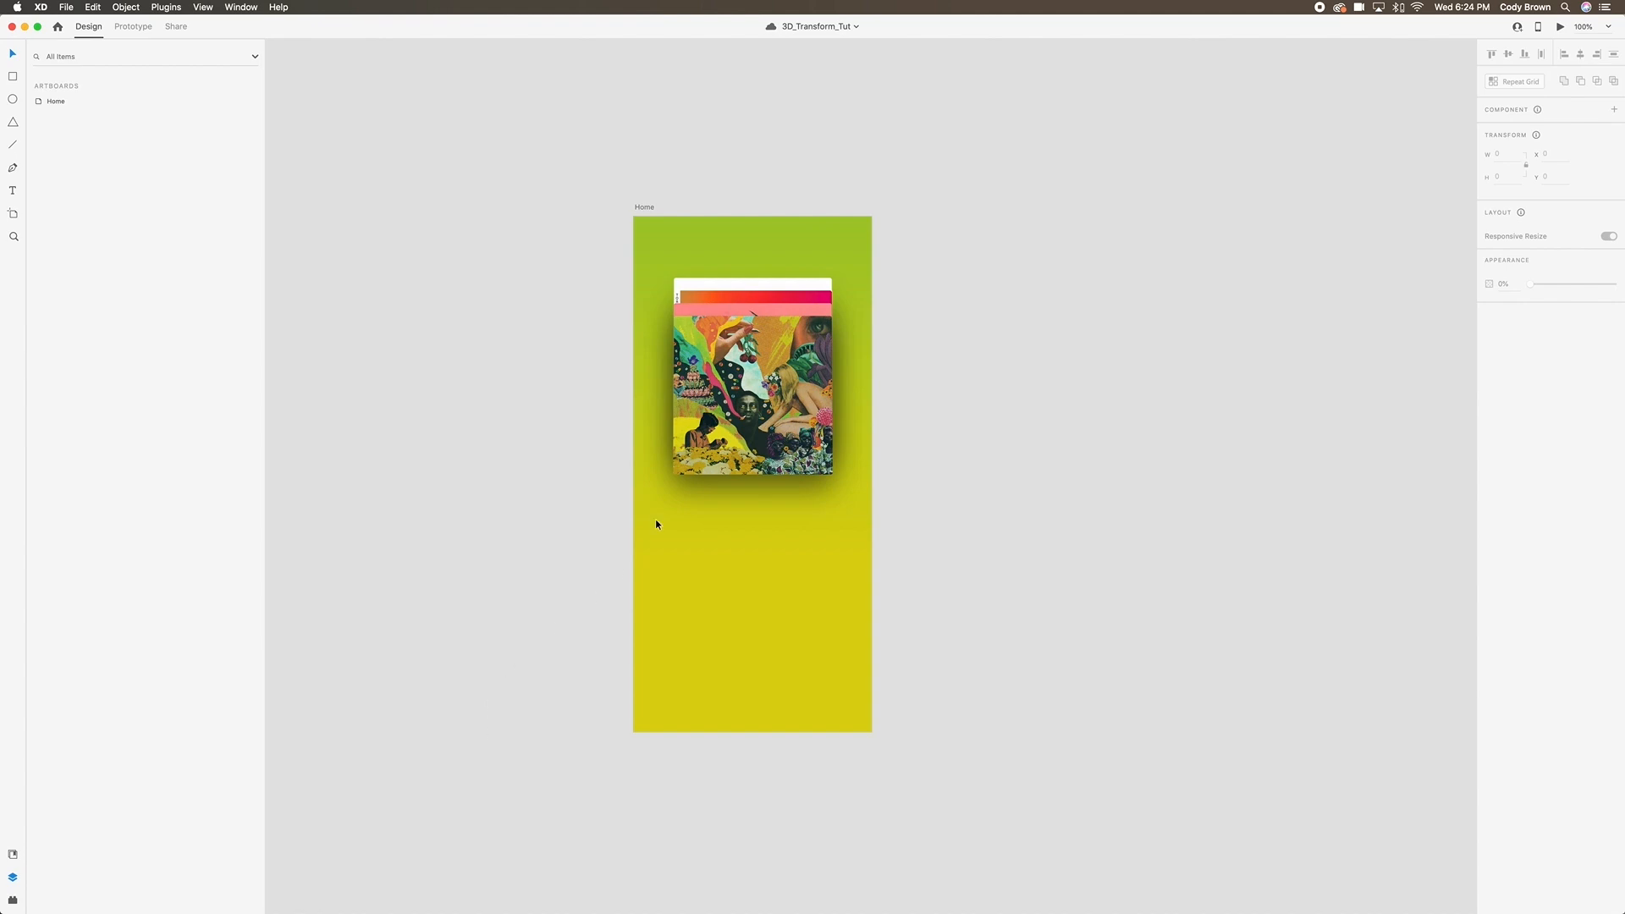
Rotate all four album cards together to -50° around the X axis so the stack leans in perspective.
{"action": "left_click", "coordinate": [769, 335]}
{"action": "left_click", "coordinate": [787, 309], "text": "shift"}
{"action": "left_click", "coordinate": [789, 295], "text": "shift"}
{"action": "left_click", "coordinate": [784, 284], "text": "shift"}
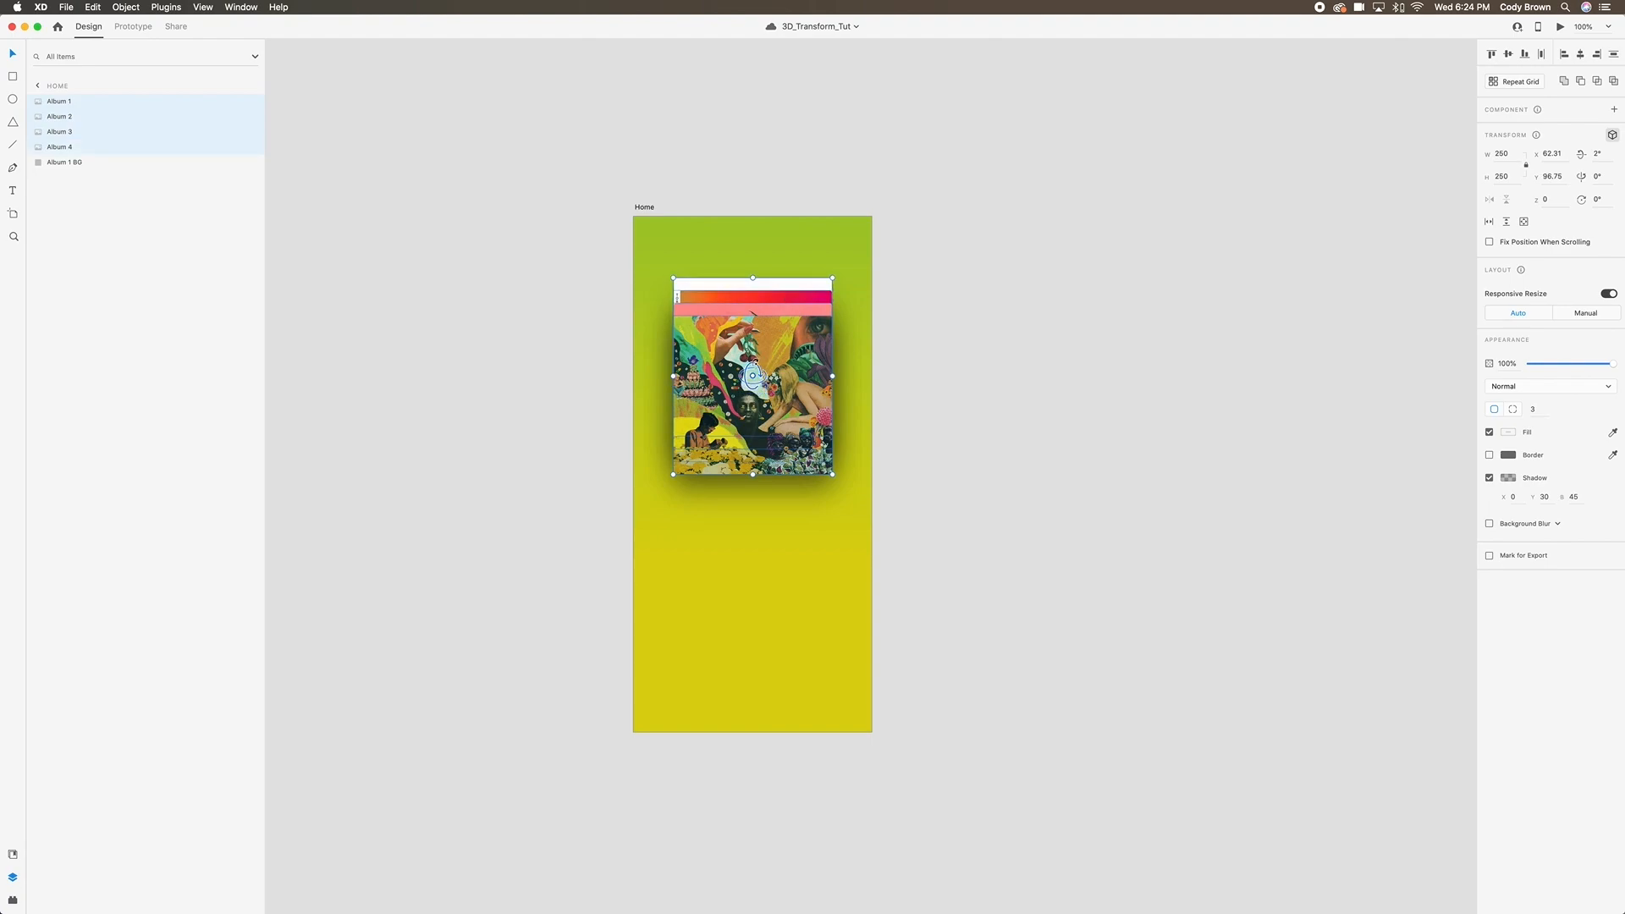
{"action": "mouse_move", "coordinate": [752, 374]}
{"action": "left_mouse_down"}
{"action": "mouse_move", "coordinate": [757, 420]}
{"action": "mouse_move", "coordinate": [761, 365]}
{"action": "left_mouse_up"}
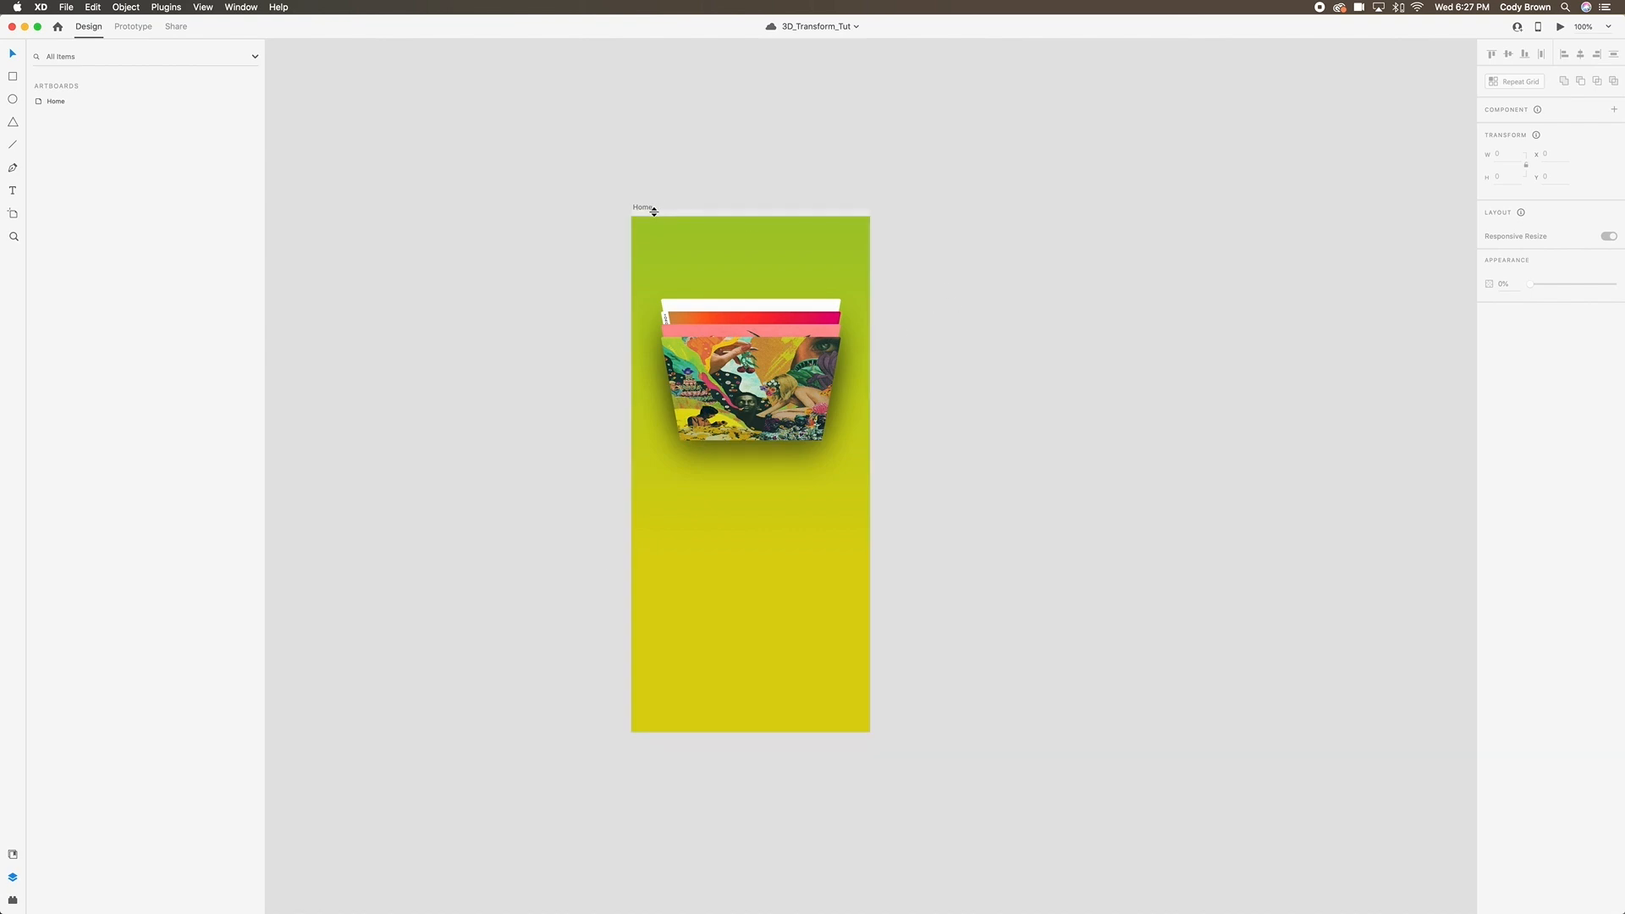
Duplicate the Home artboard and place the copy beside the original at about X 657.
{"action": "left_click", "coordinate": [643, 208]}
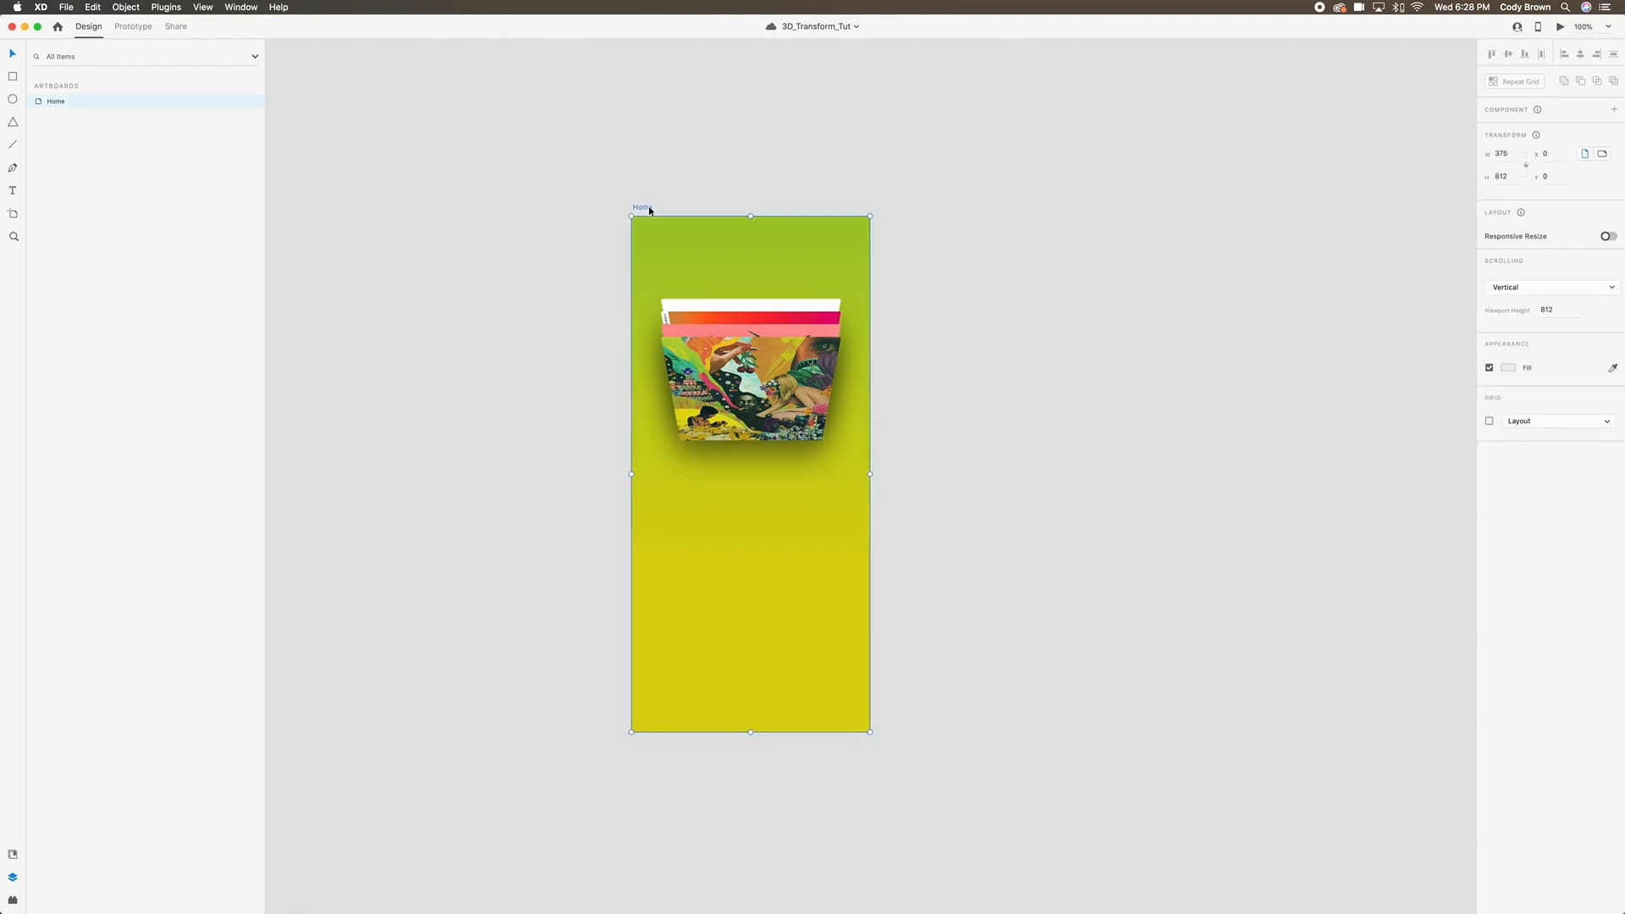
{"action": "left_click_drag", "start_coordinate": [644, 212], "coordinate": [1073, 239]}
{"action": "scroll", "coordinate": [953, 173], "scroll_direction": "right", "scroll_amount": 3}
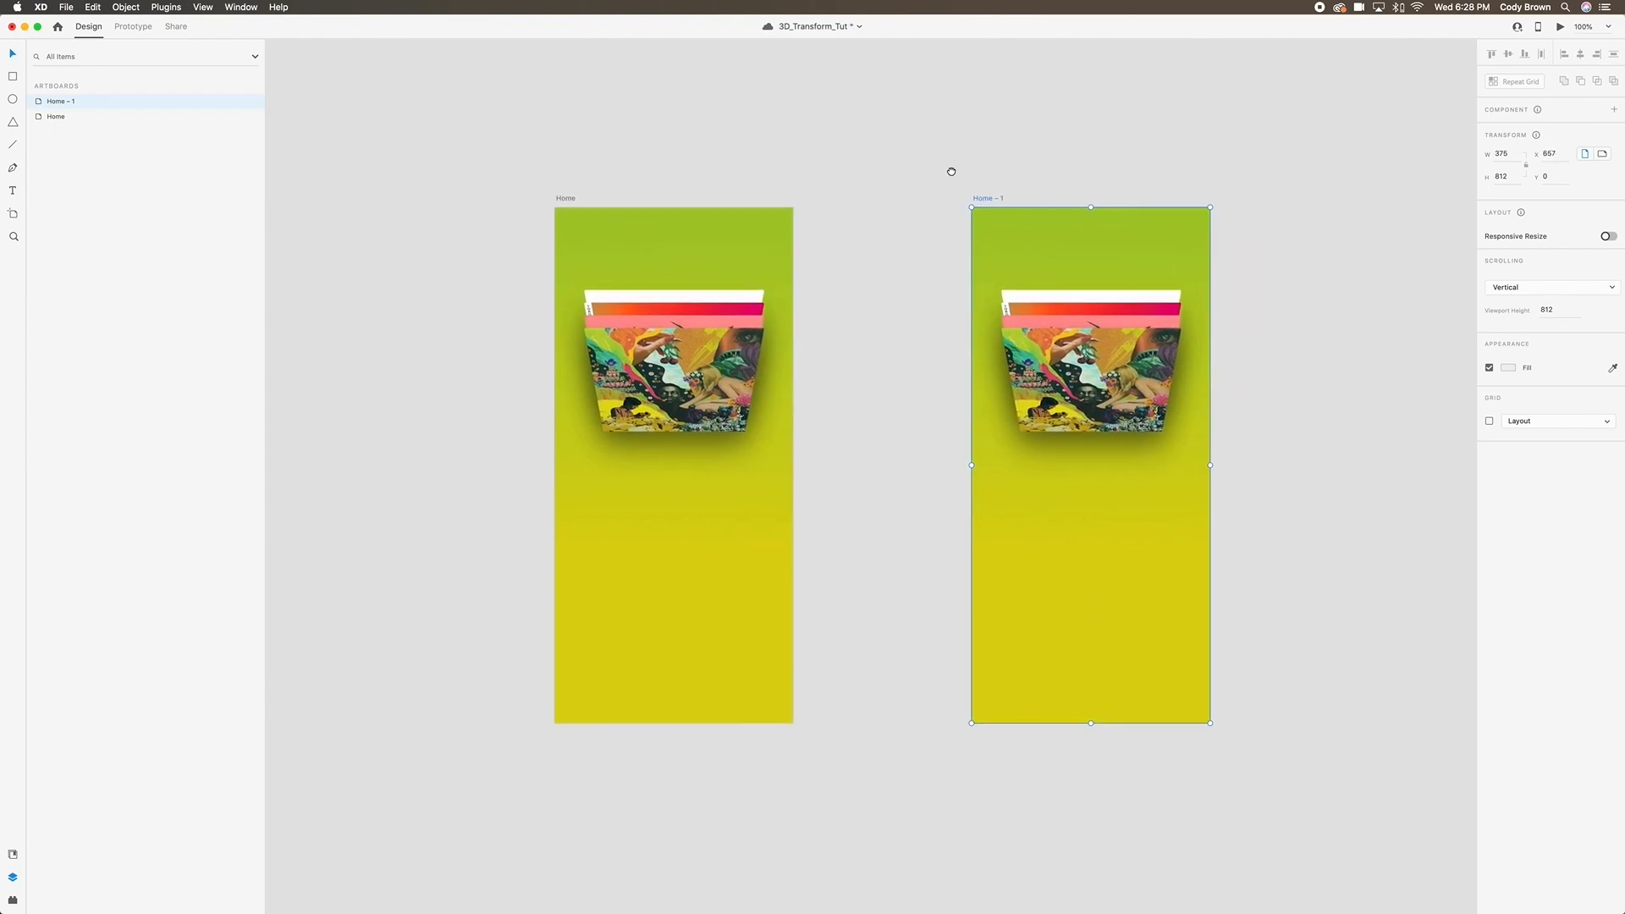
{"action": "scroll", "coordinate": [983, 170], "scroll_direction": "right", "scroll_amount": 2}
On the Home – 1 artboard, tilt Album 1 to -80° around the X axis and move it down to the artboard's bottom edge.
{"action": "left_click", "coordinate": [992, 349]}
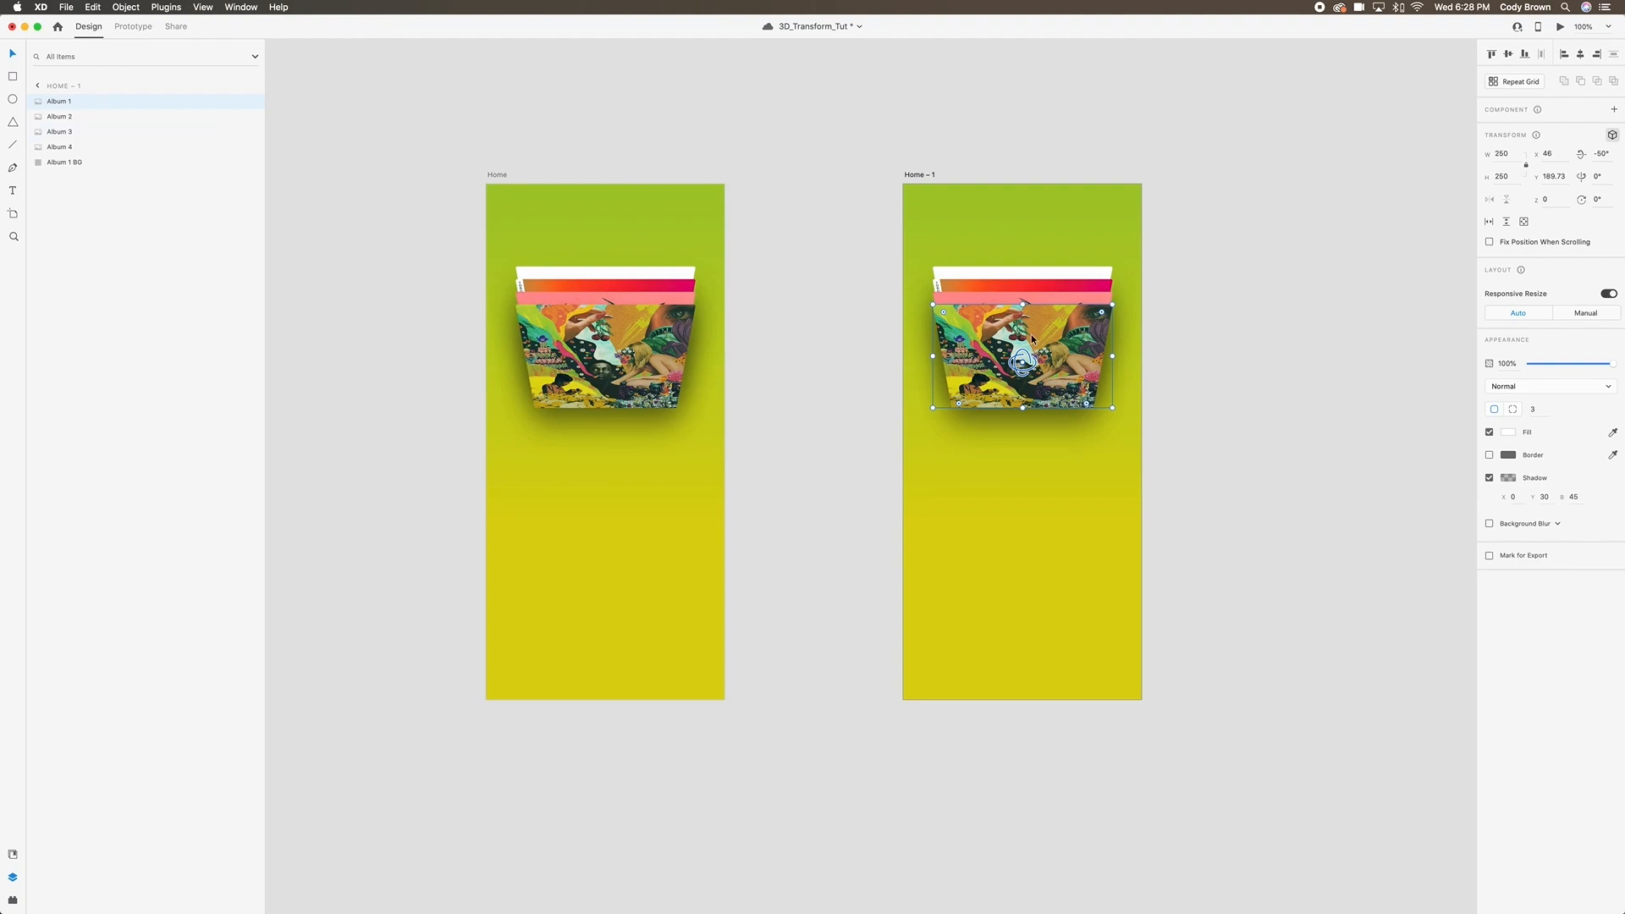
{"action": "left_click_drag", "start_coordinate": [1063, 334], "coordinate": [1052, 540]}
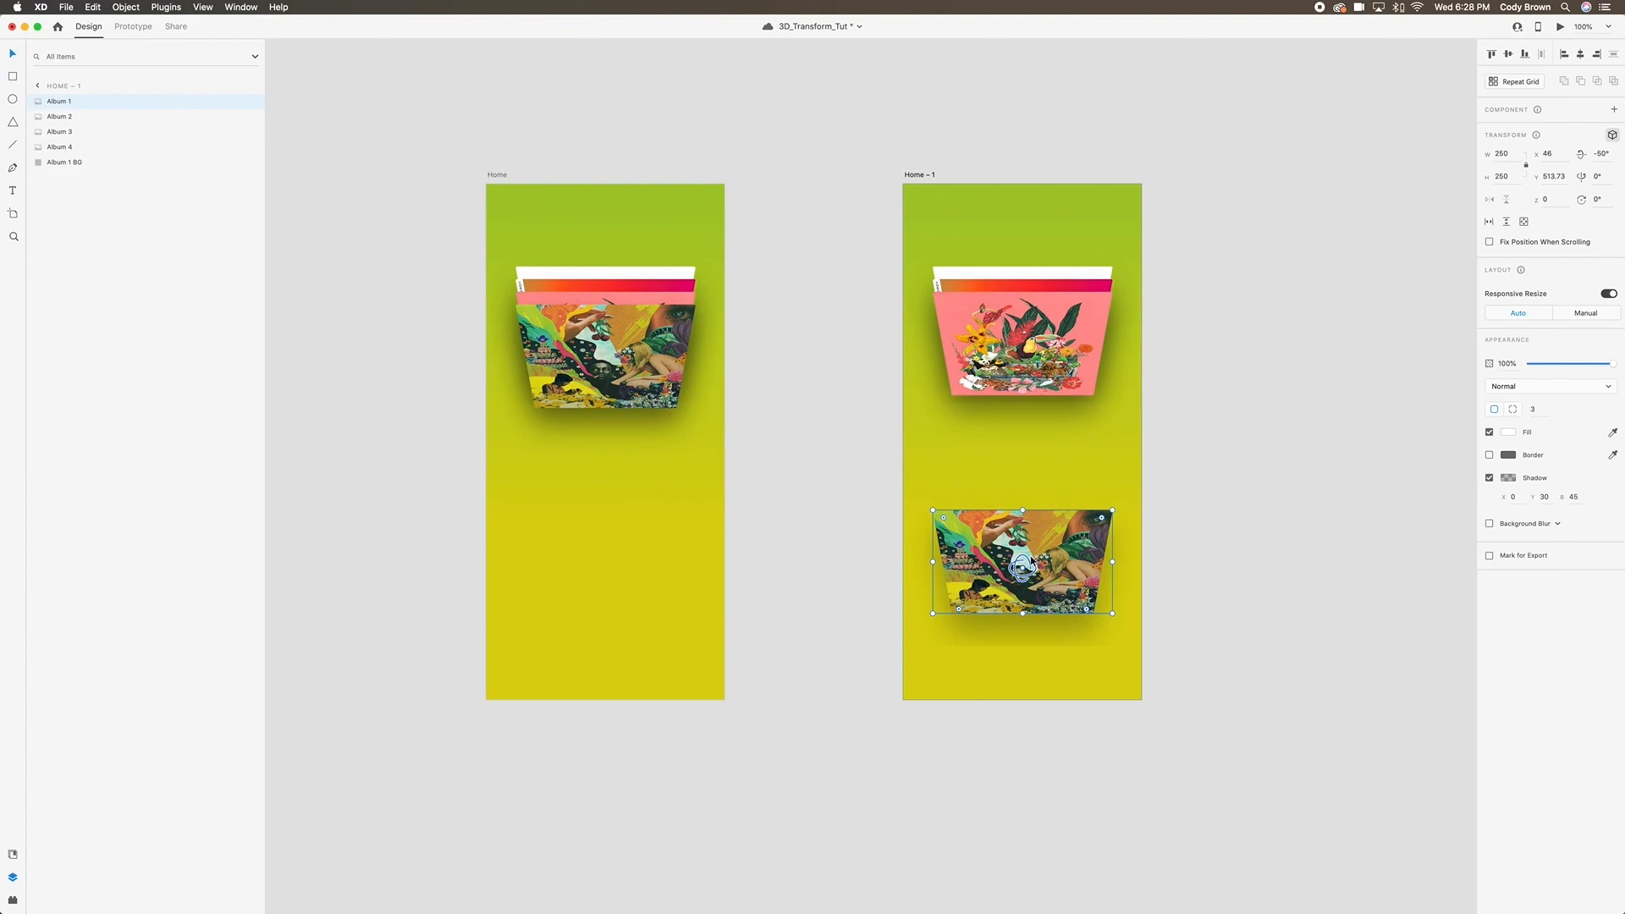
{"action": "left_click_drag", "start_coordinate": [1026, 557], "coordinate": [1027, 582]}
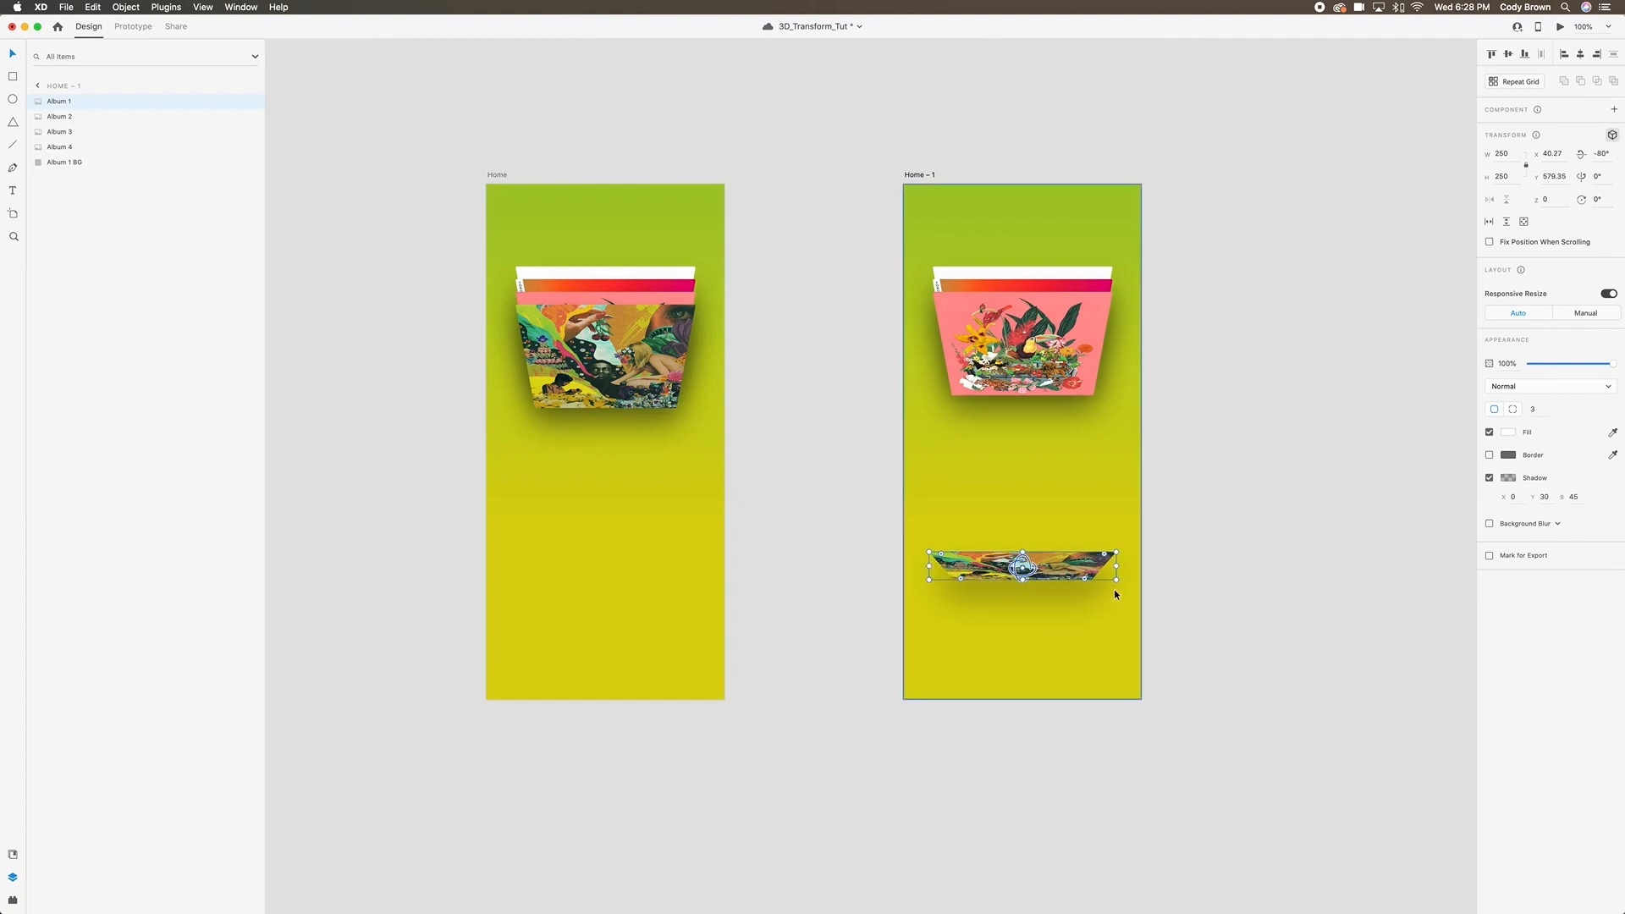
{"action": "left_click", "coordinate": [1155, 574]}
{"action": "left_click_drag", "start_coordinate": [1062, 586], "coordinate": [1057, 687]}
{"action": "left_click", "coordinate": [1188, 653]}
{"action": "left_click_drag", "start_coordinate": [1182, 641], "coordinate": [1216, 654]}
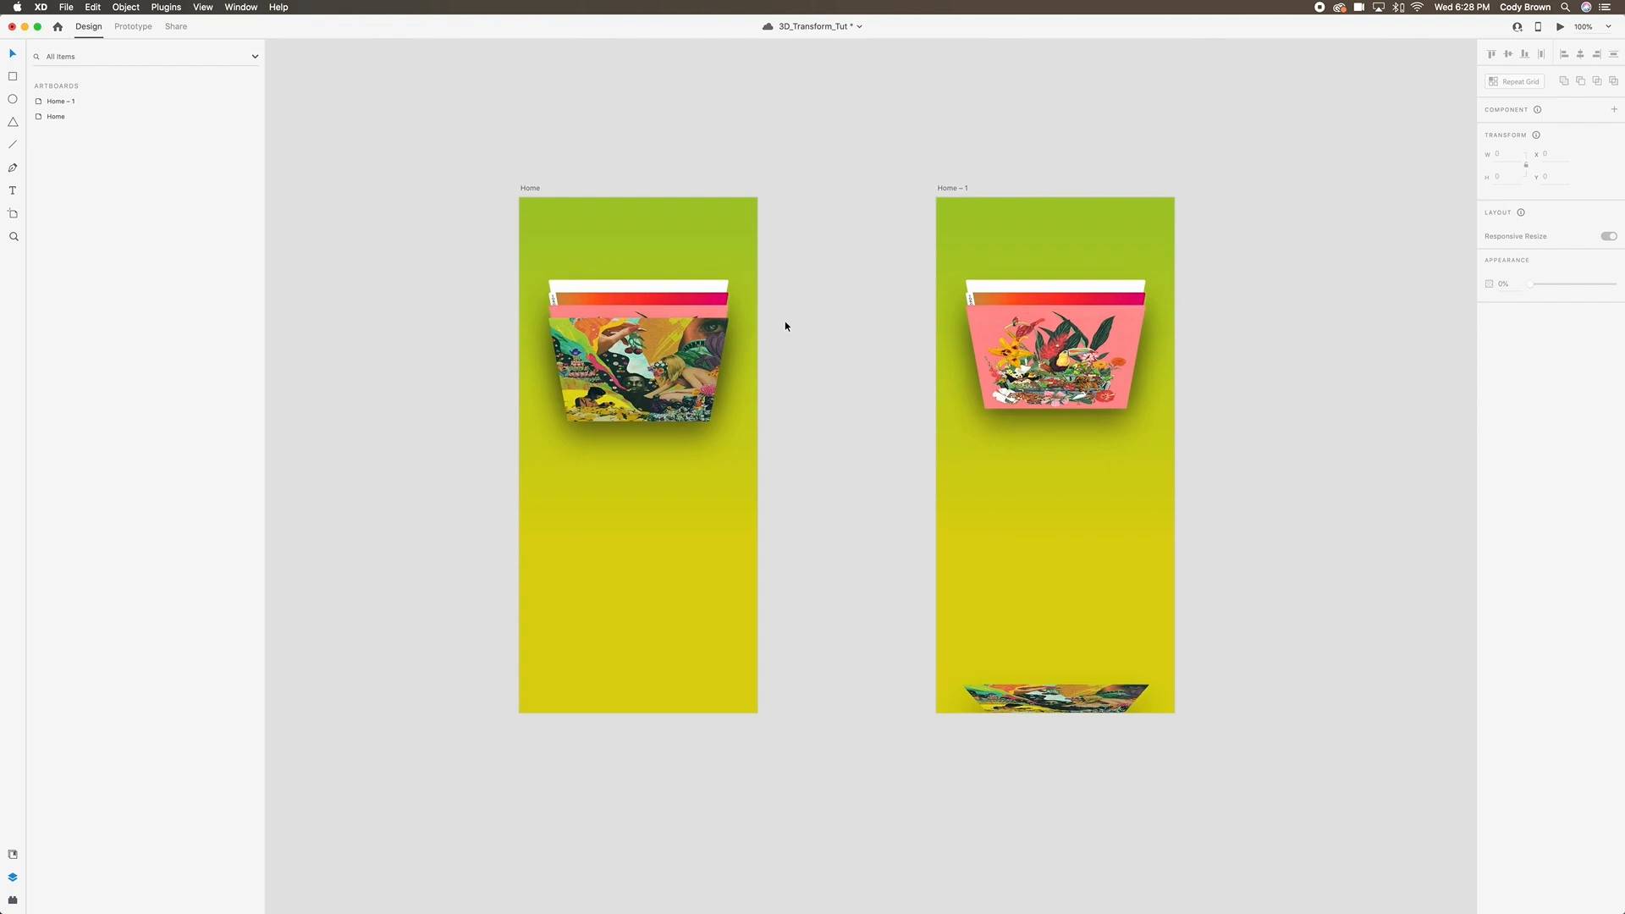
Link Album 1 on Home to the Home – 1 artboard in Prototype mode, using a Drag trigger with the Auto-Animate action.
{"action": "left_click", "coordinate": [682, 356]}
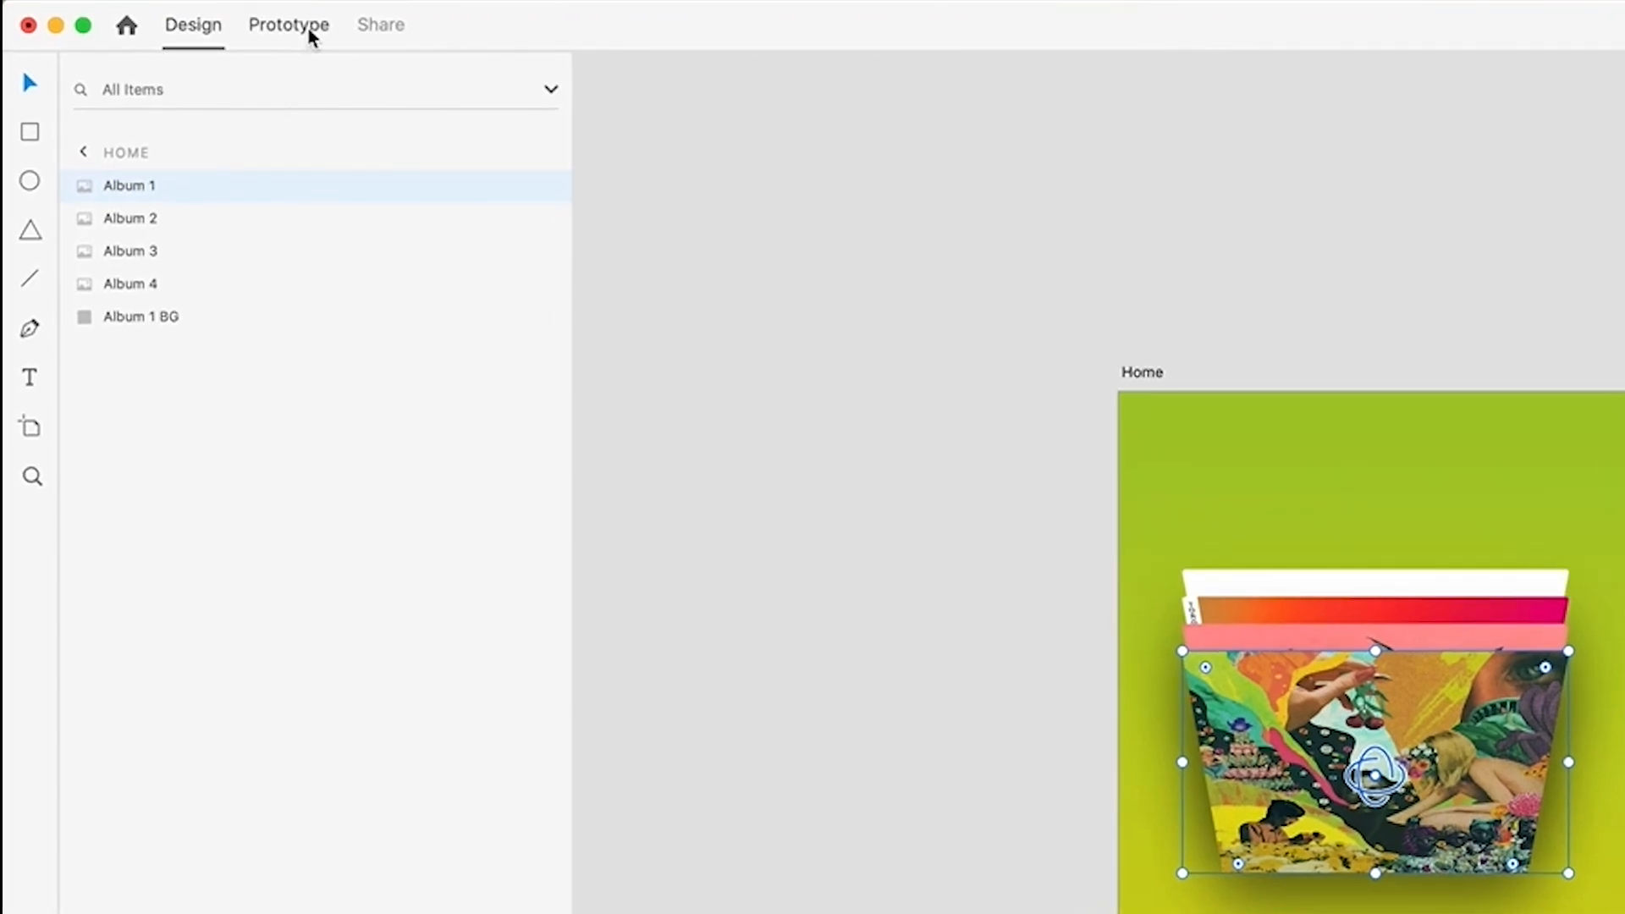
{"action": "left_click", "coordinate": [310, 34]}
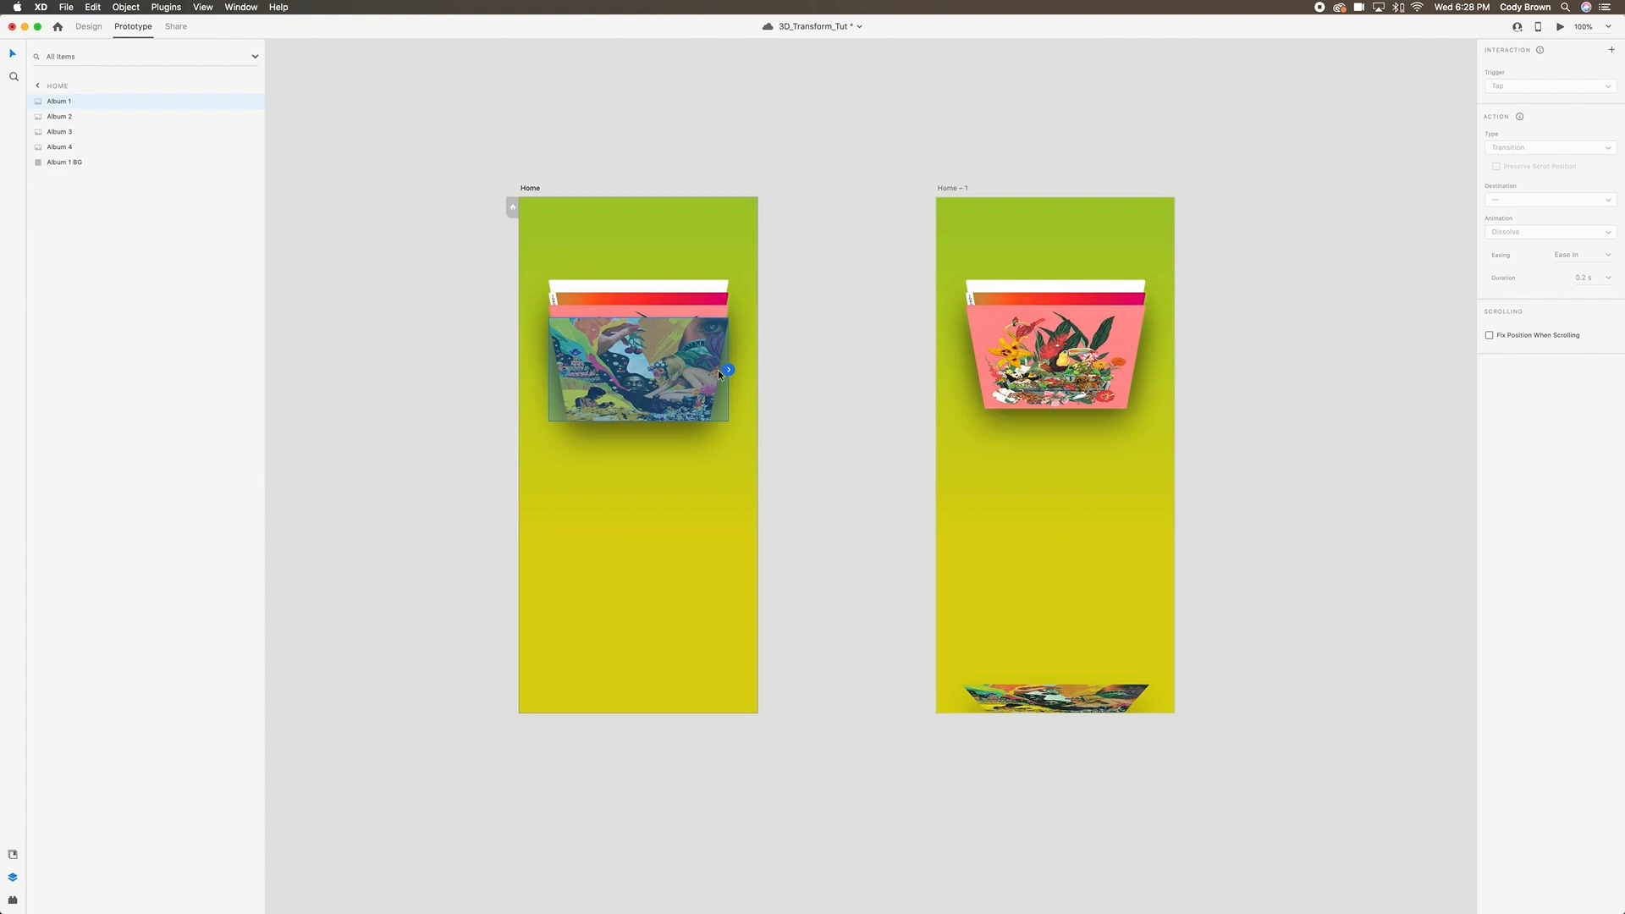
{"action": "left_click_drag", "start_coordinate": [730, 370], "coordinate": [950, 540]}
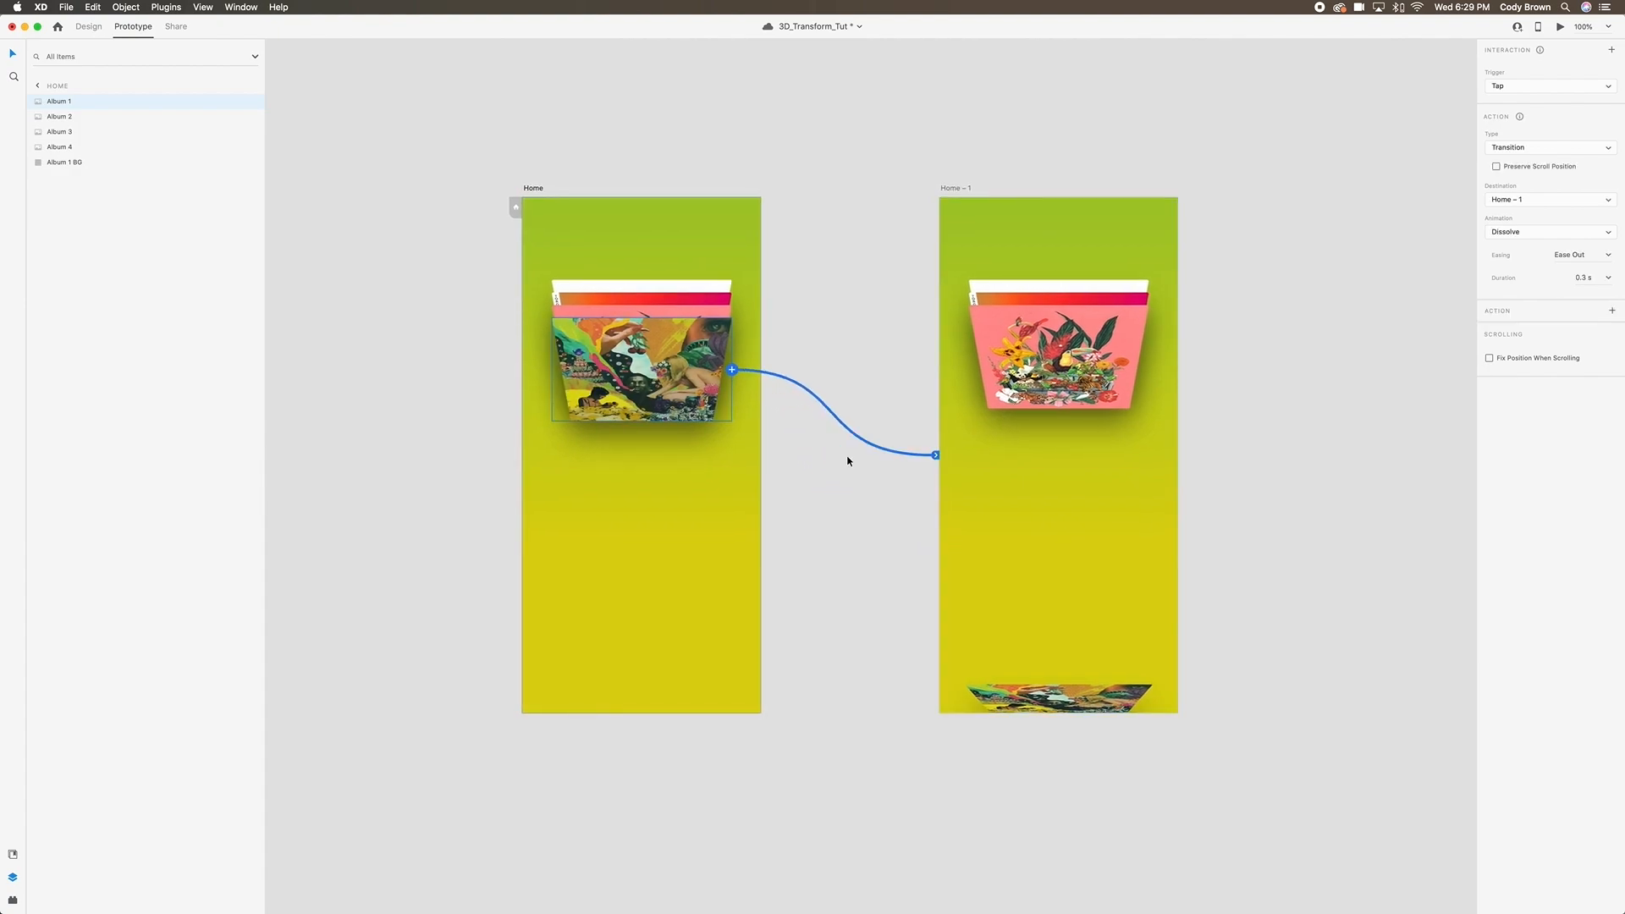
{"action": "scroll", "coordinate": [962, 457], "scroll_direction": "right", "scroll_amount": 2}
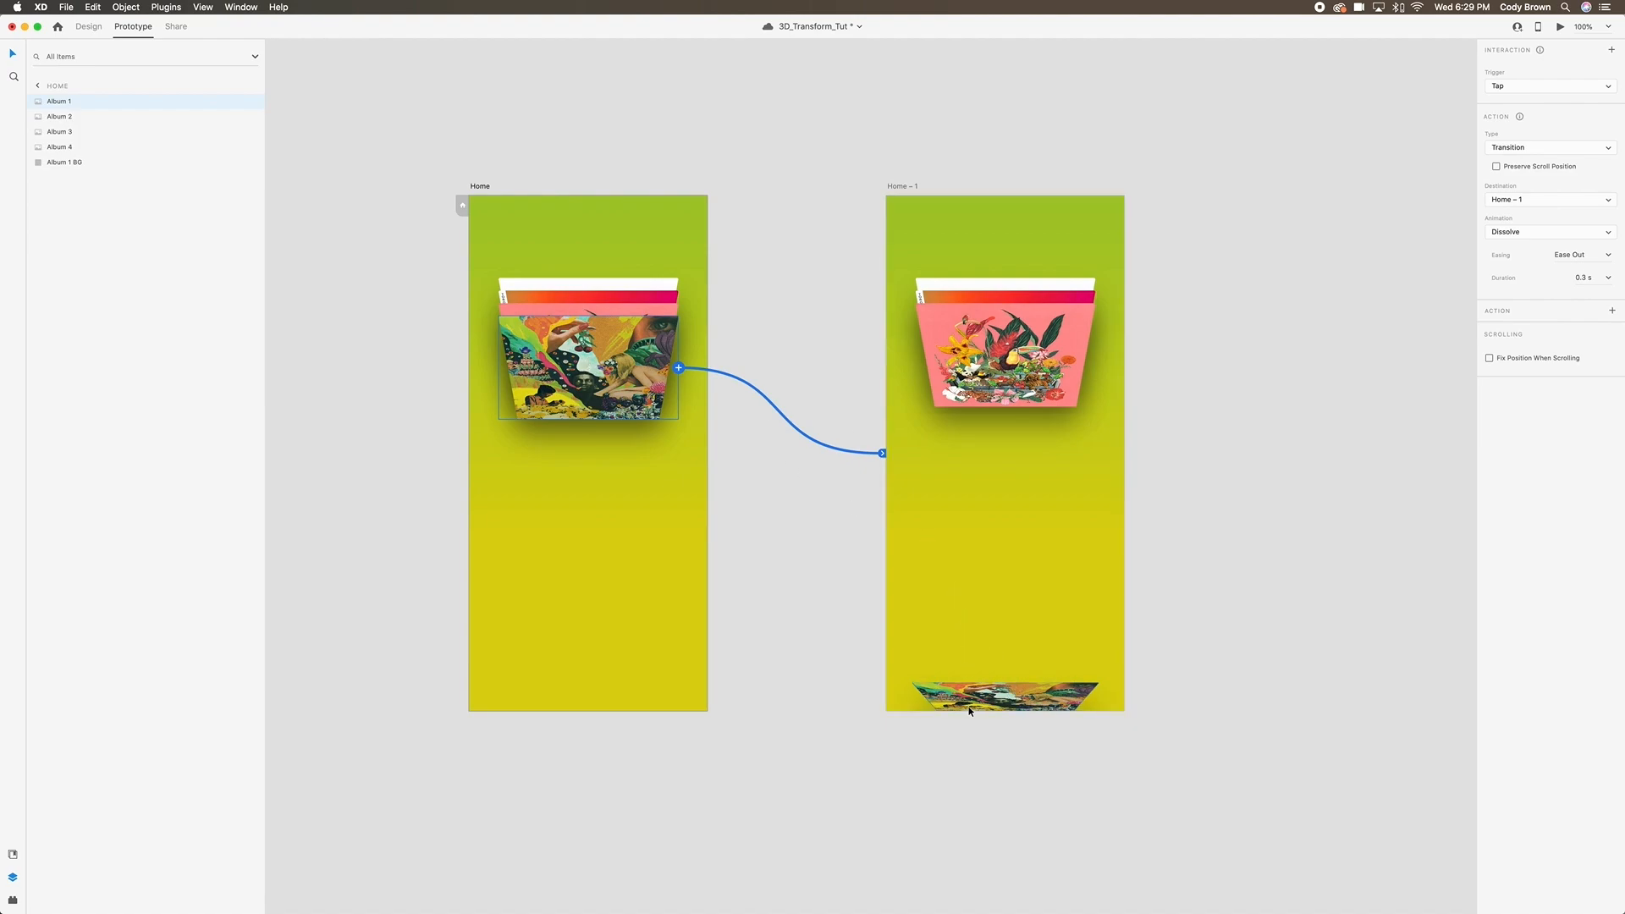
{"action": "left_click", "coordinate": [1524, 90]}
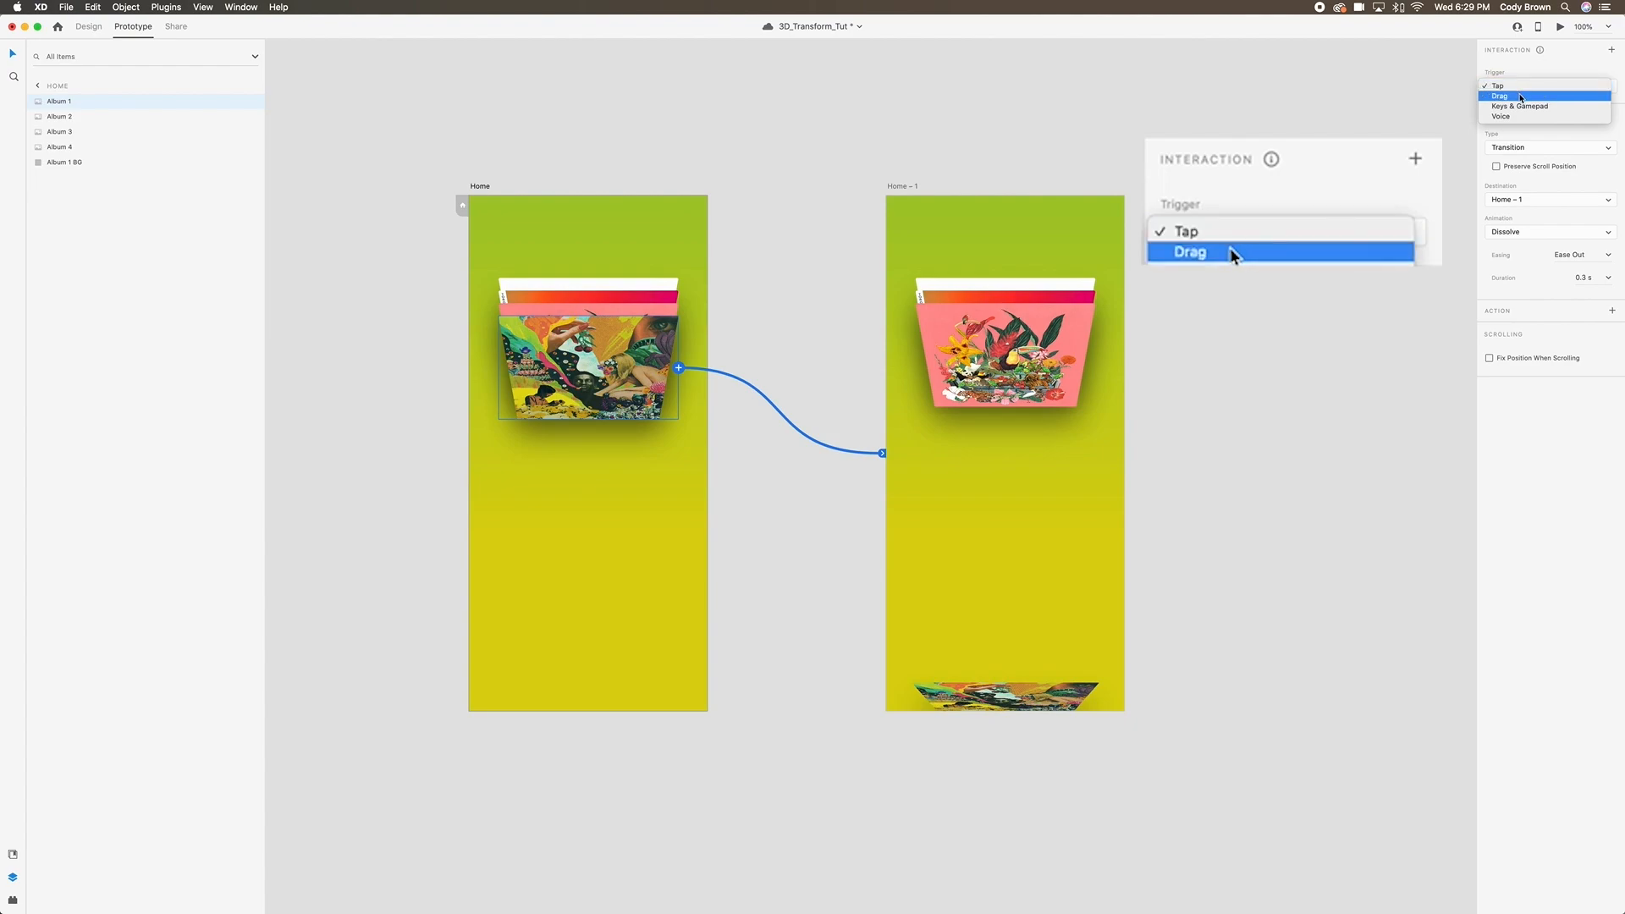
{"action": "left_click", "coordinate": [1521, 98]}
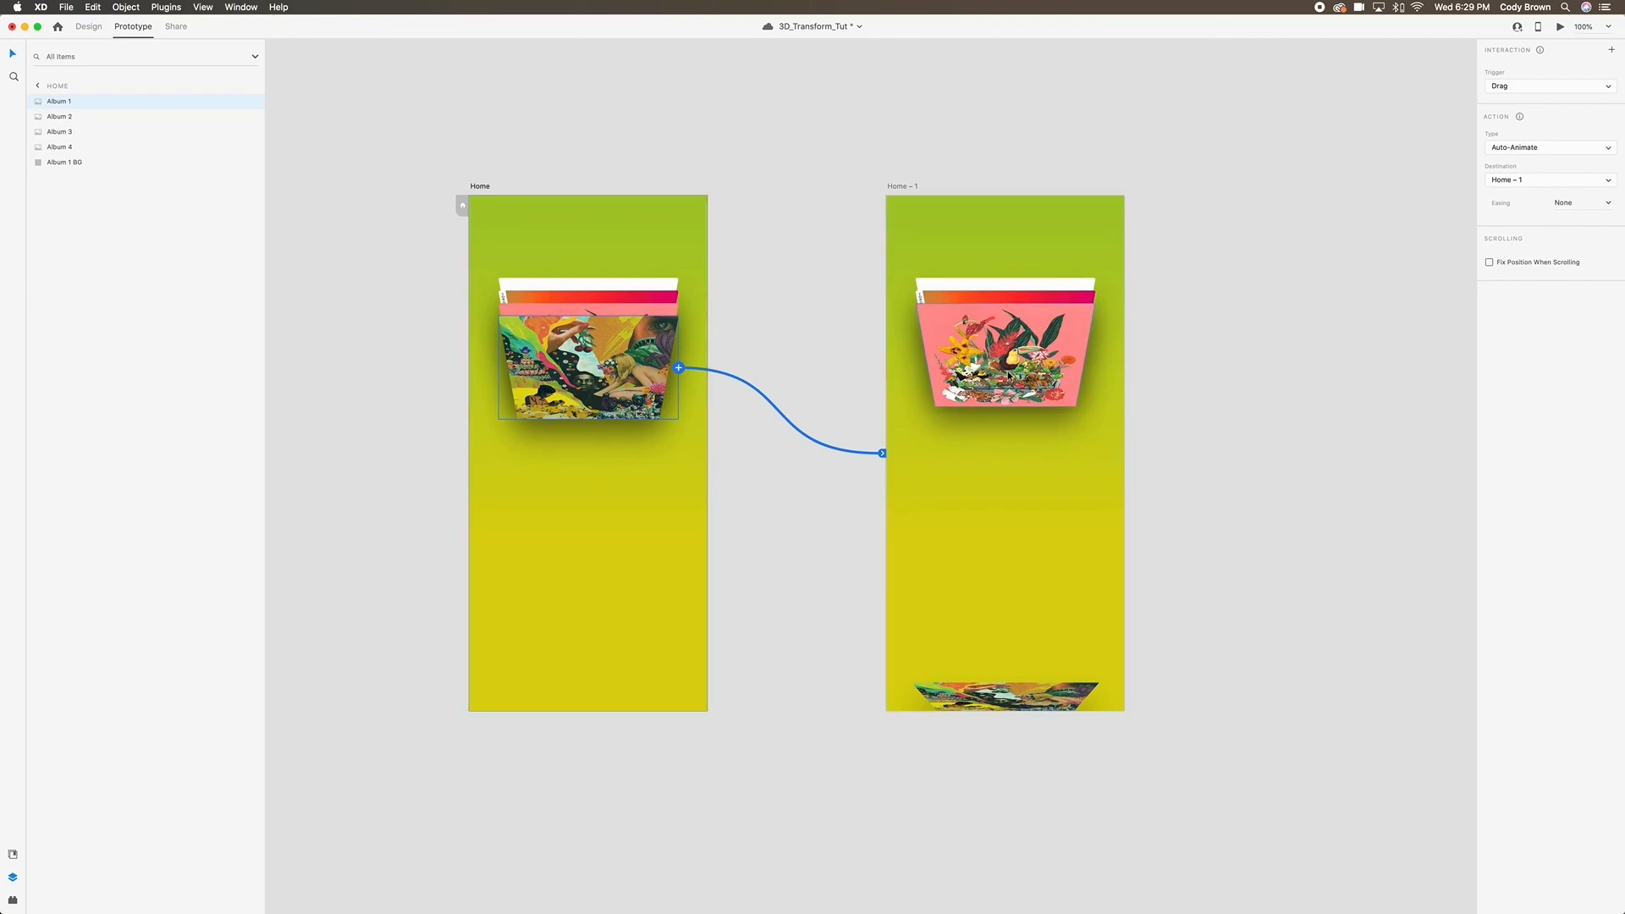
Preview the prototype and pull Album 1 down the screen to test the drag transition.
{"action": "left_click", "coordinate": [686, 463]}
{"action": "left_click", "coordinate": [1561, 29]}
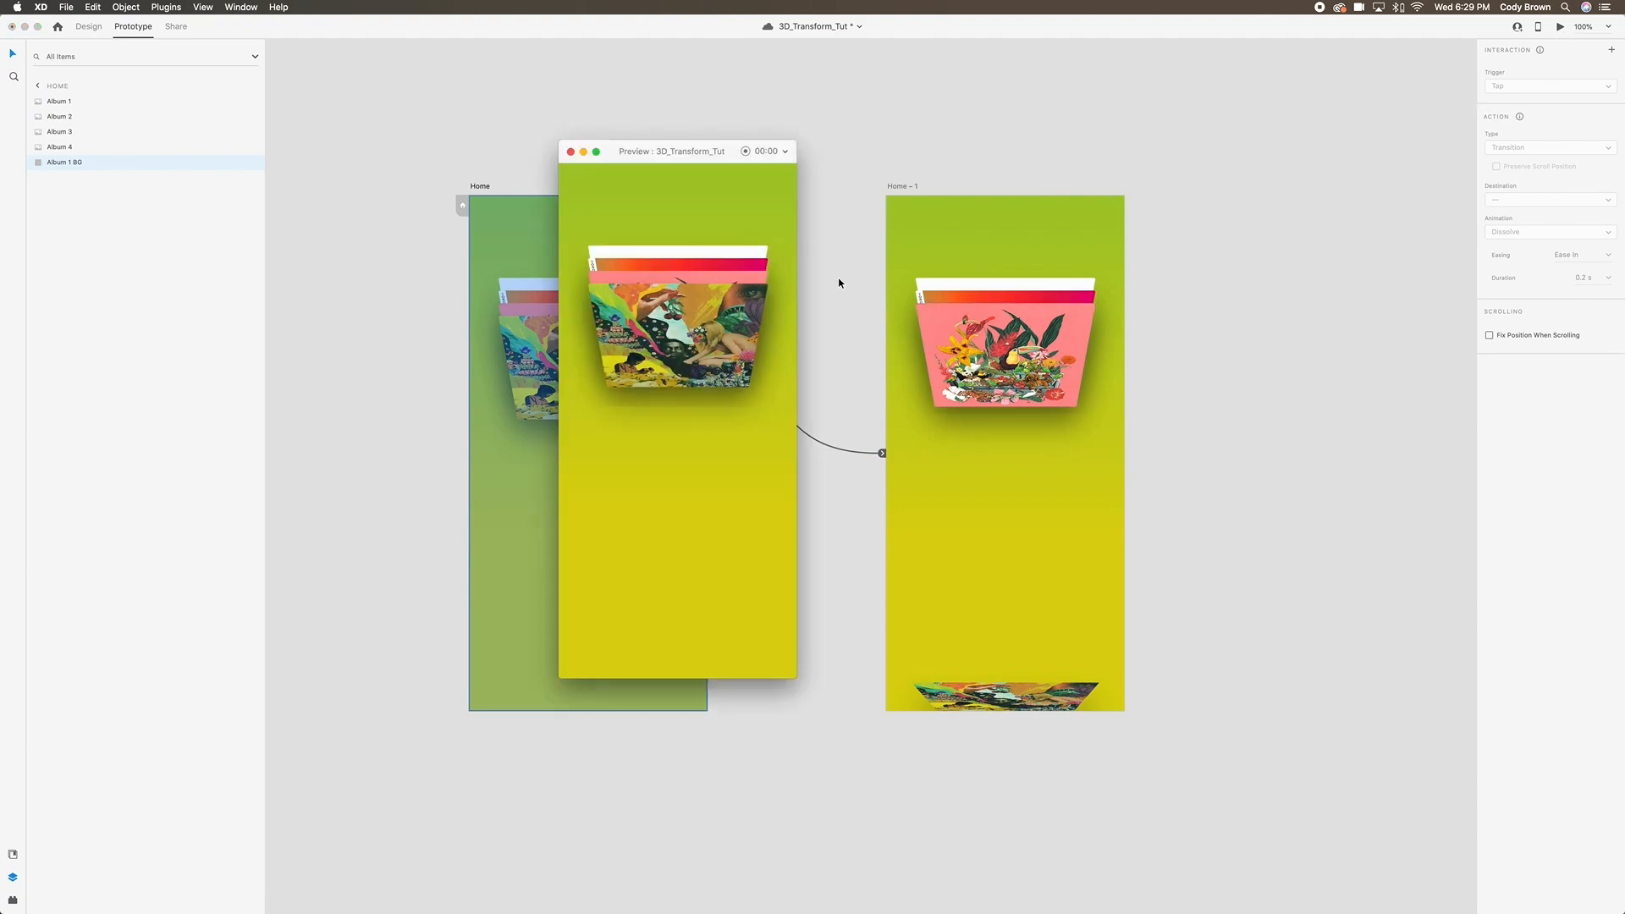
{"action": "left_click", "coordinate": [688, 316]}
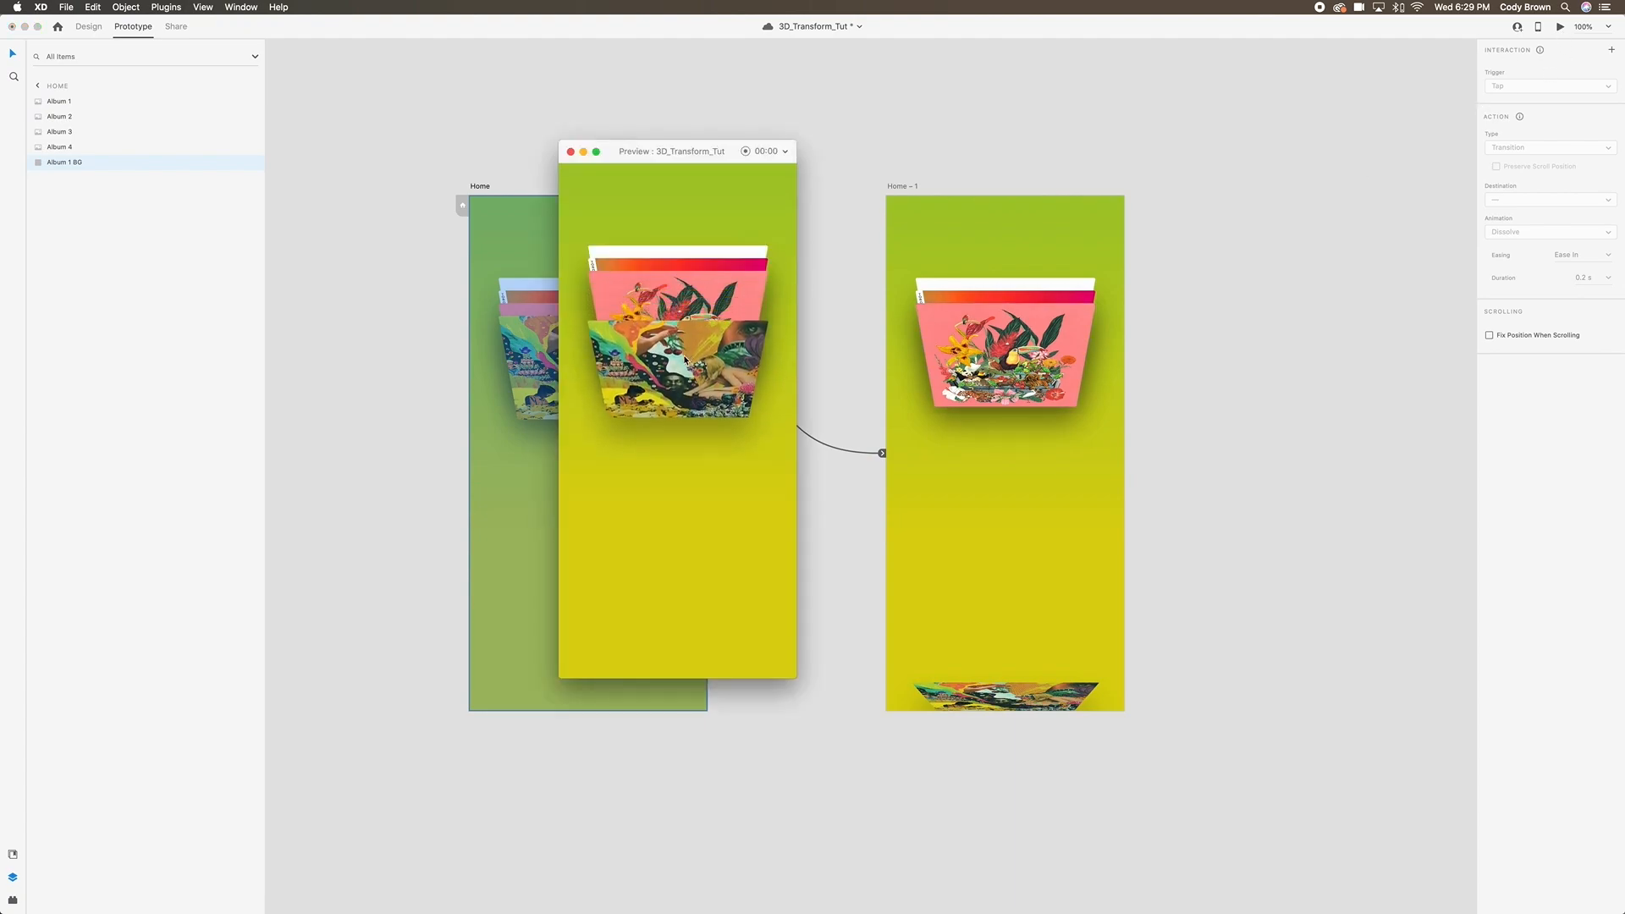
{"action": "left_click_drag", "start_coordinate": [680, 427], "coordinate": [686, 542]}
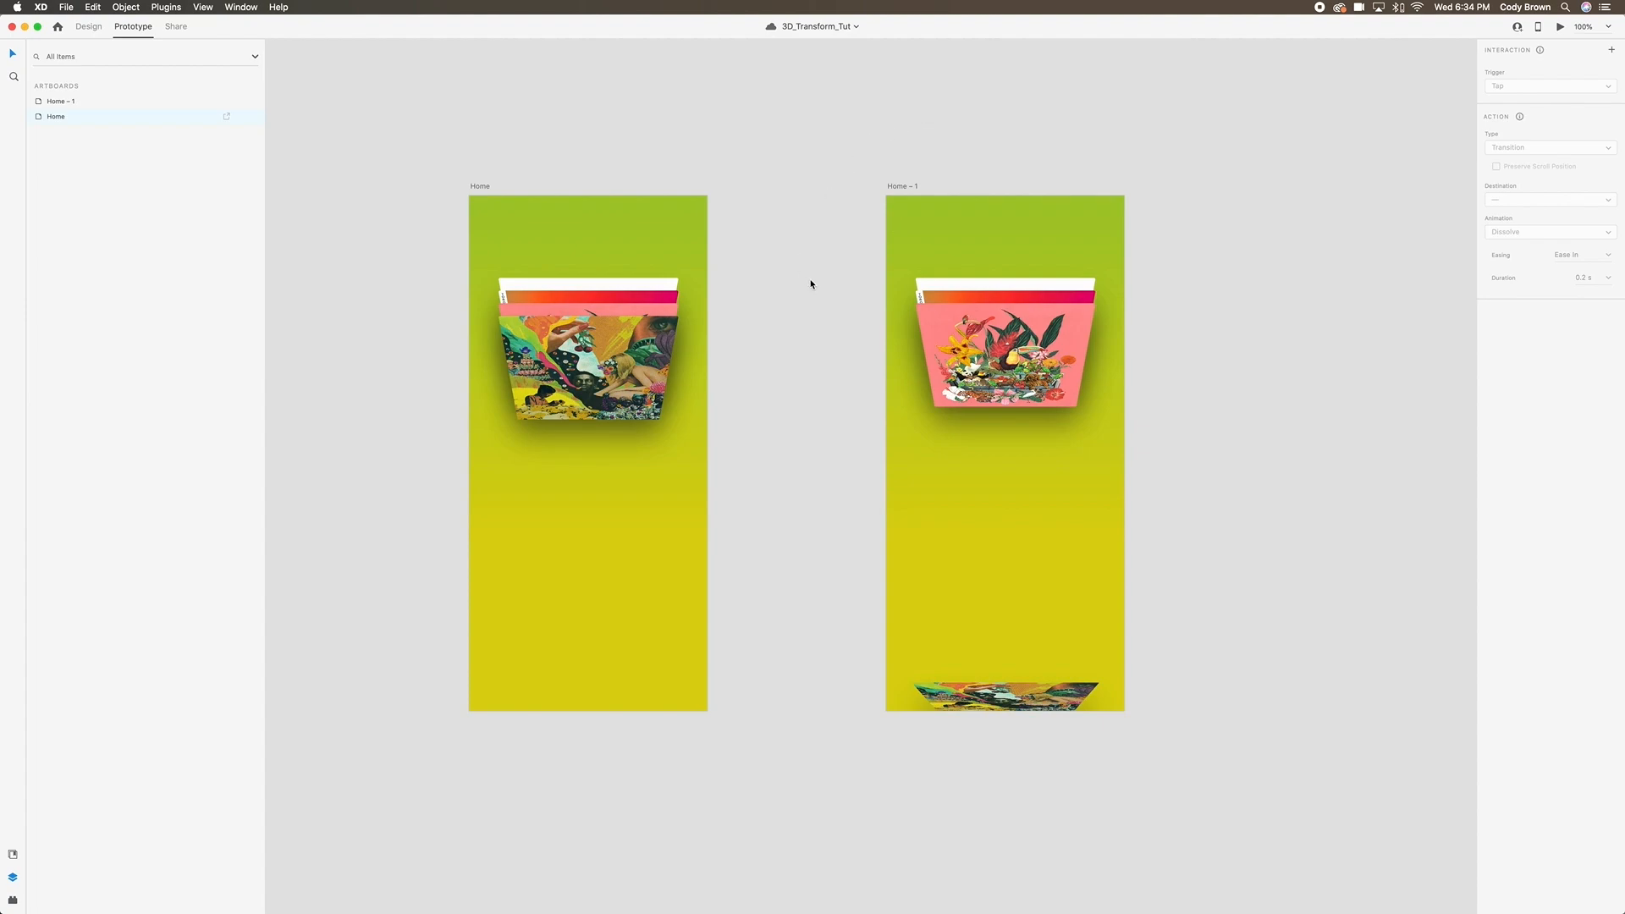
Return to Design mode and check the Y positions of Album 1 on Home and Album 2 on Home – 1.
{"action": "left_click", "coordinate": [983, 303]}
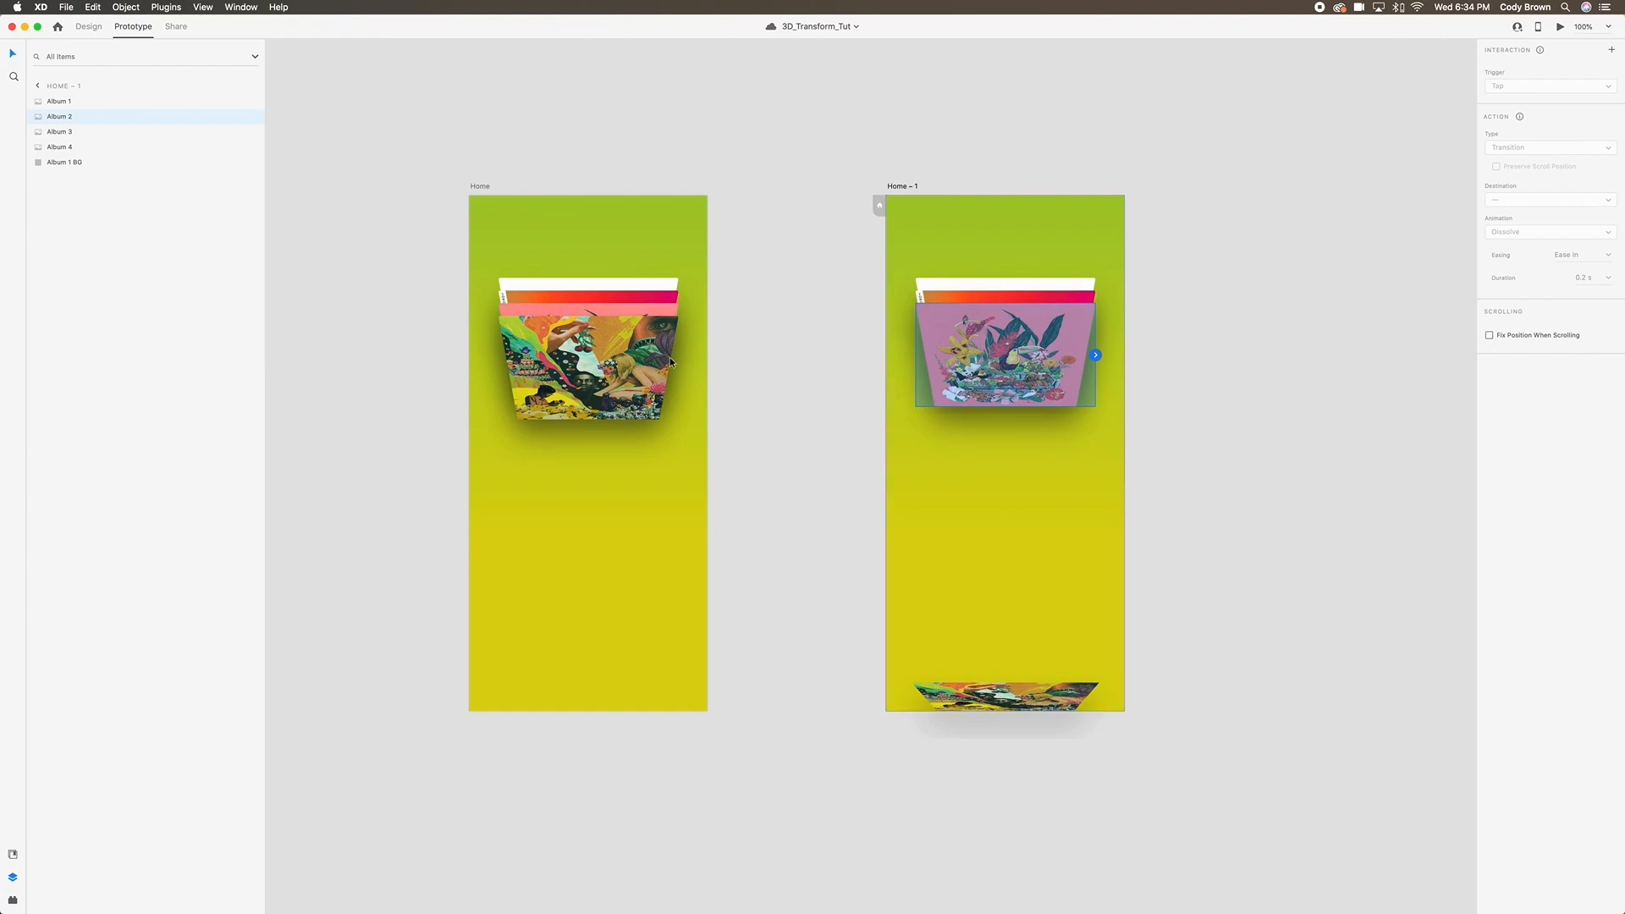
{"action": "left_click", "coordinate": [602, 398]}
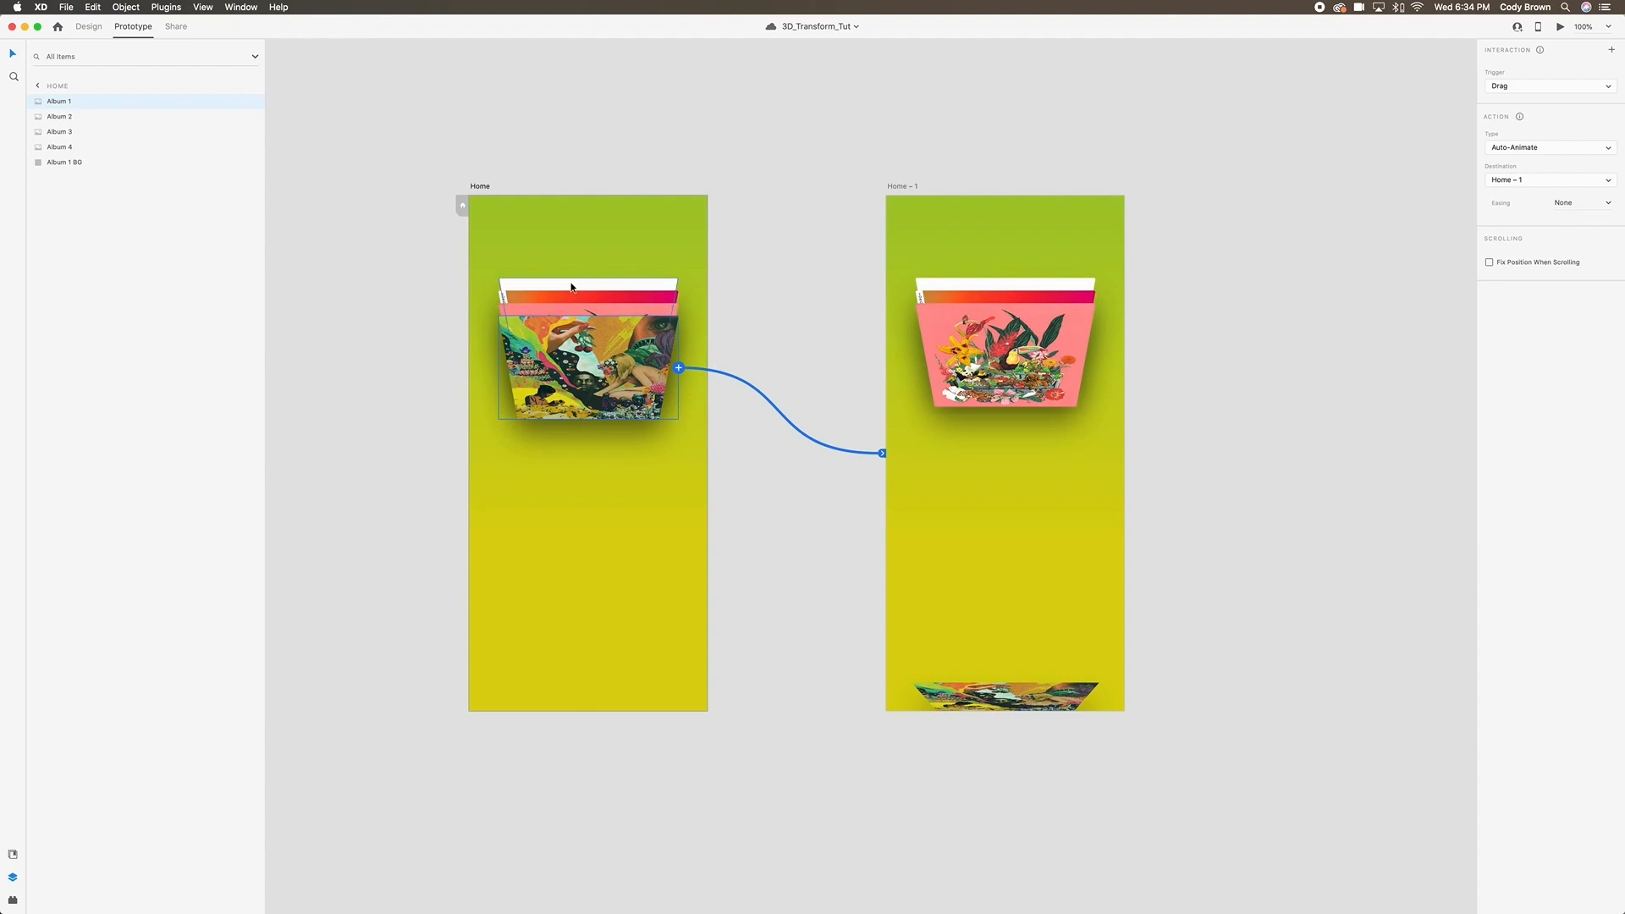
{"action": "left_click", "coordinate": [88, 27]}
{"action": "left_click", "coordinate": [795, 312]}
{"action": "left_click", "coordinate": [631, 362]}
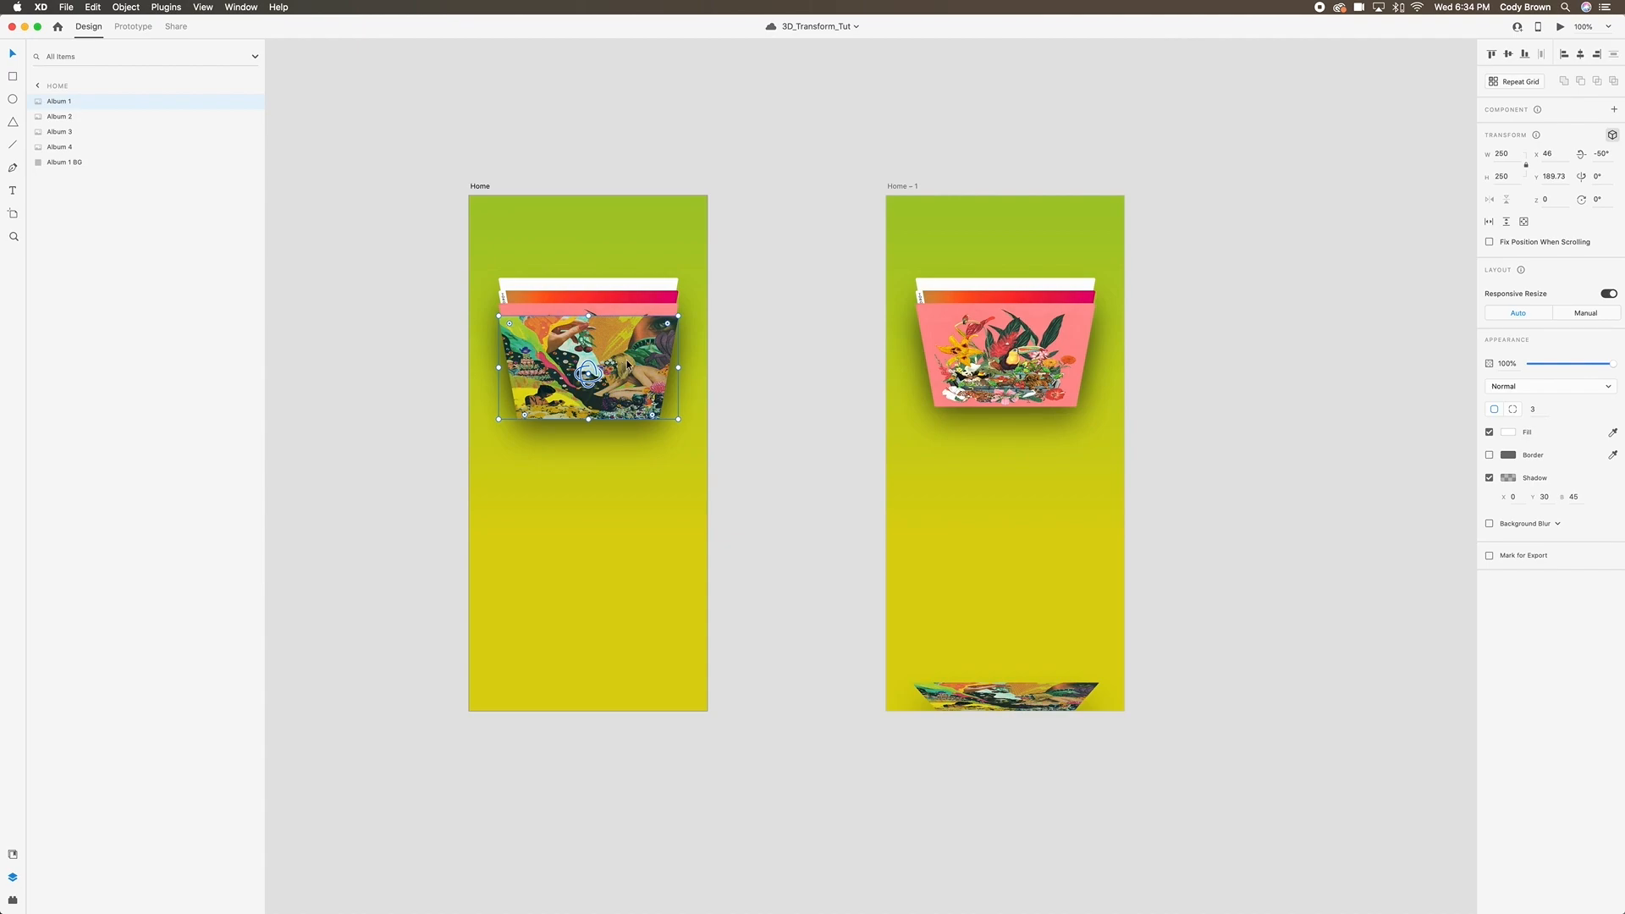
{"action": "left_click", "coordinate": [1028, 393]}
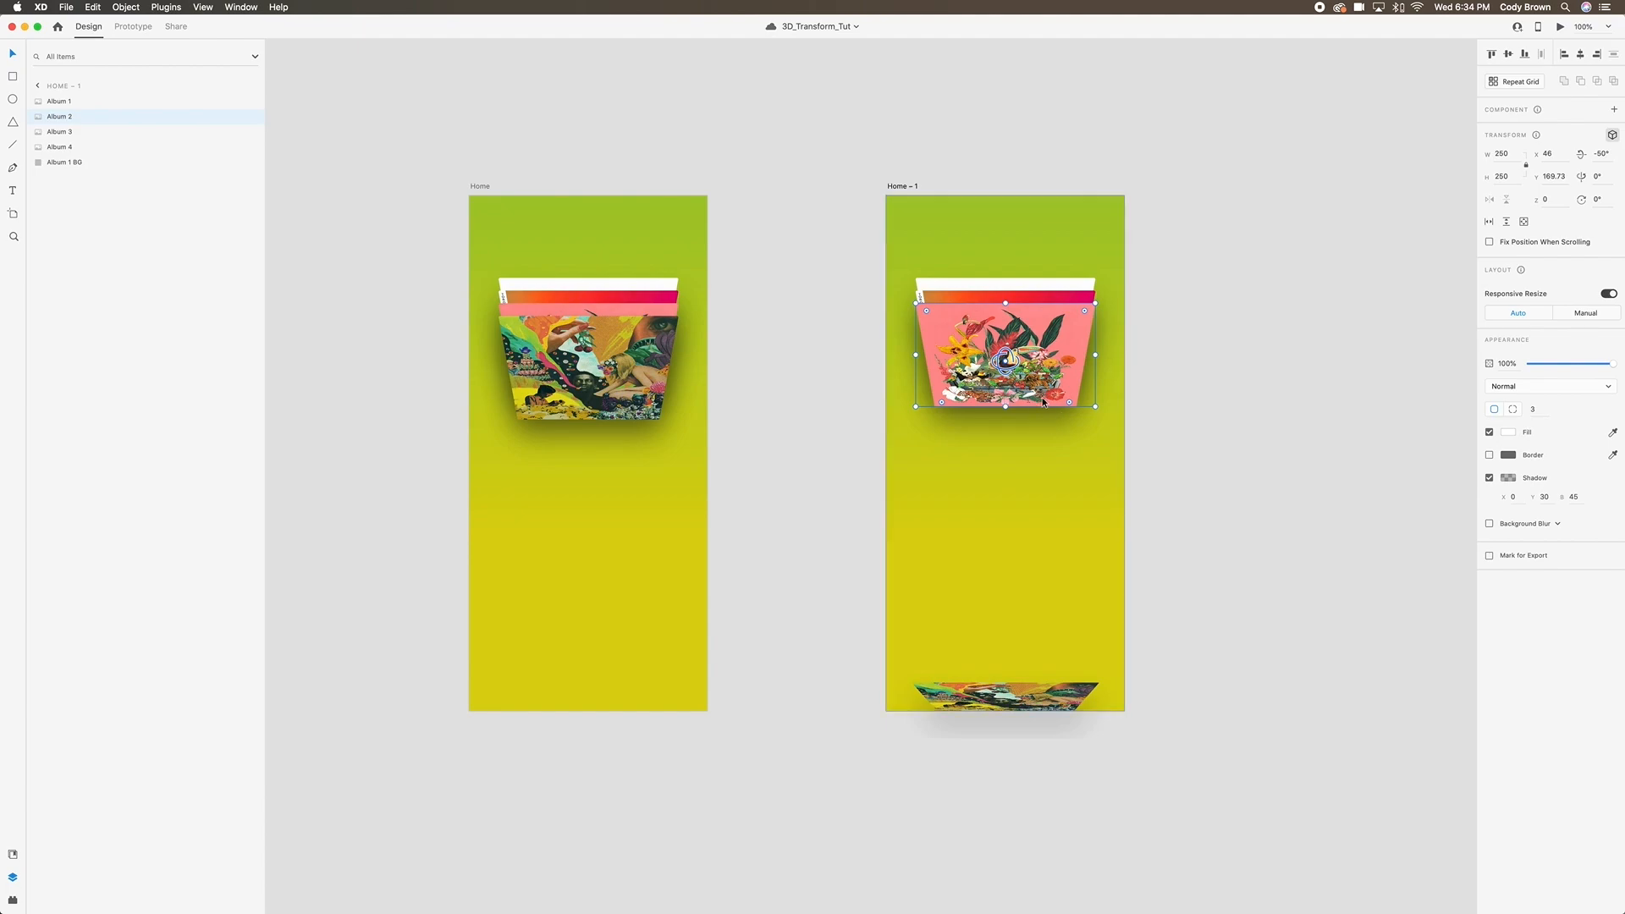
Copy Album 1's Y position from Home and apply it to Album 2 on Home – 1, setting Y to 189.73.
{"action": "left_click", "coordinate": [625, 382]}
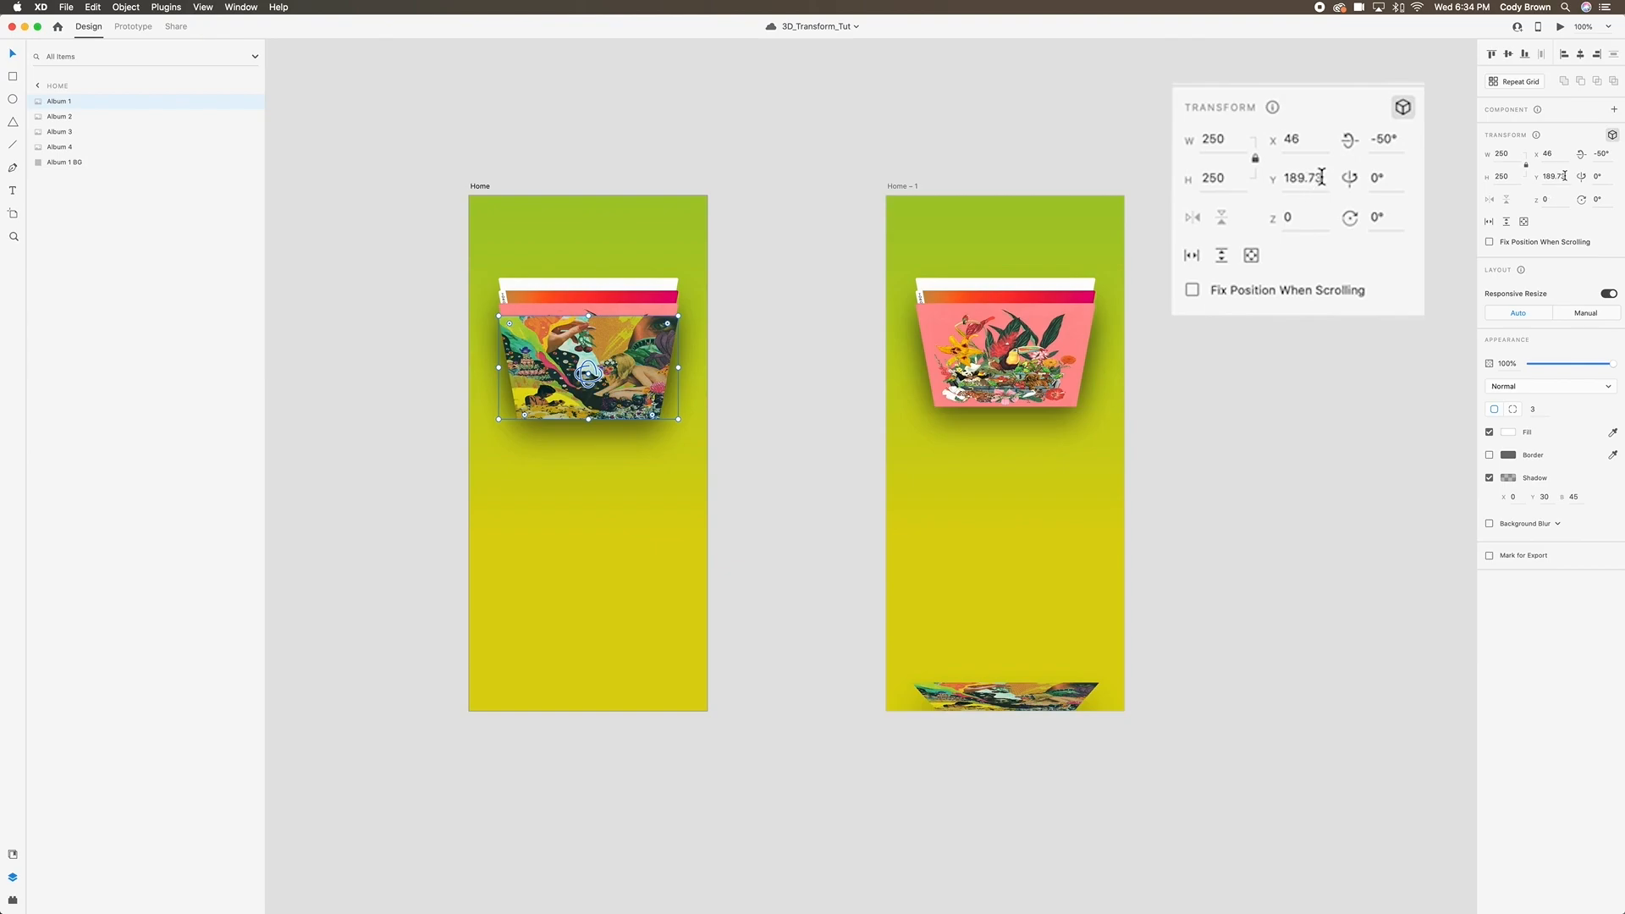
{"action": "left_click", "coordinate": [1557, 180]}
{"action": "key", "text": "super+c"}
{"action": "left_click", "coordinate": [1064, 376]}
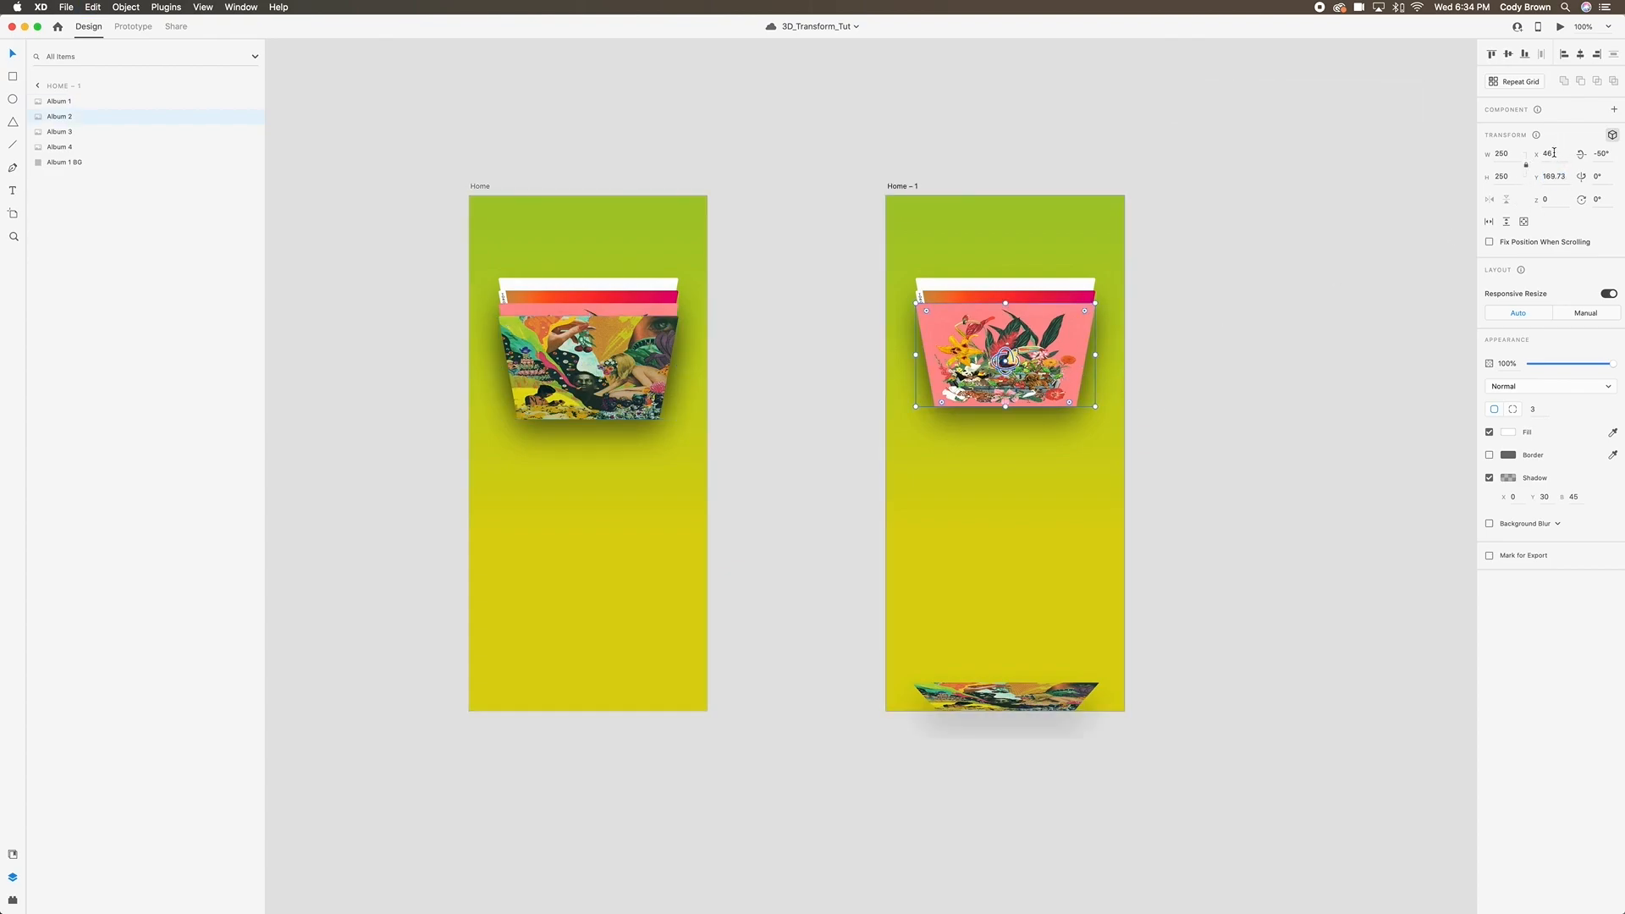
{"action": "left_click", "coordinate": [1554, 176]}
{"action": "key", "text": "super+v"}
{"action": "key", "text": "Return"}
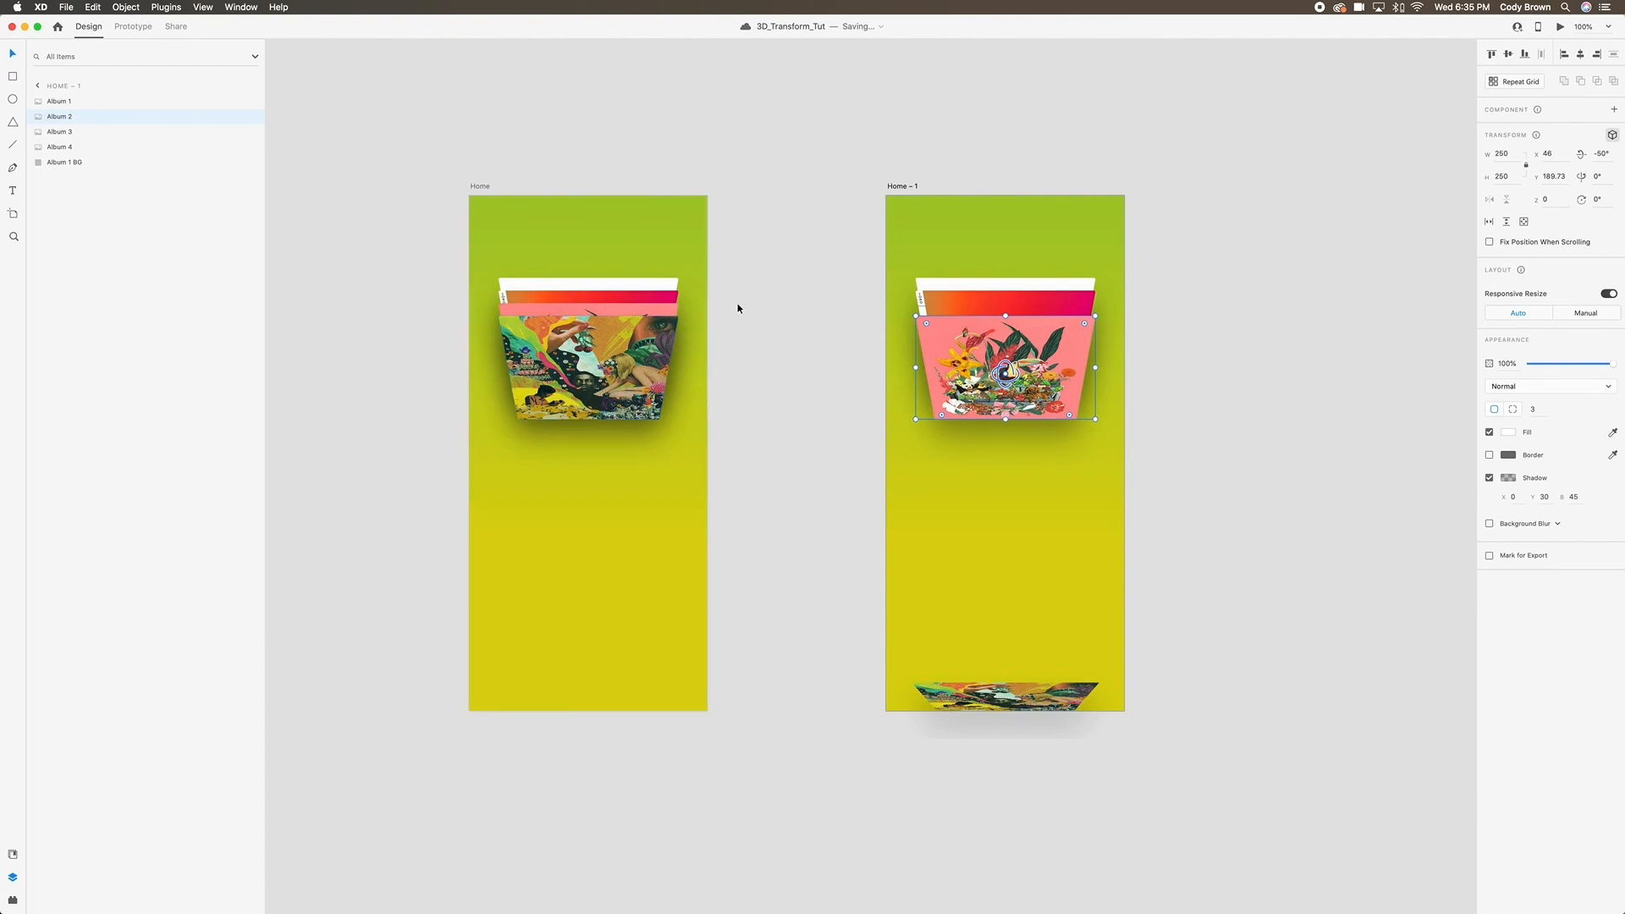
Copy Album 2's Y position from Home and apply it to Album 3 on Home – 1, setting Y to 169.73.
{"action": "left_click", "coordinate": [658, 302]}
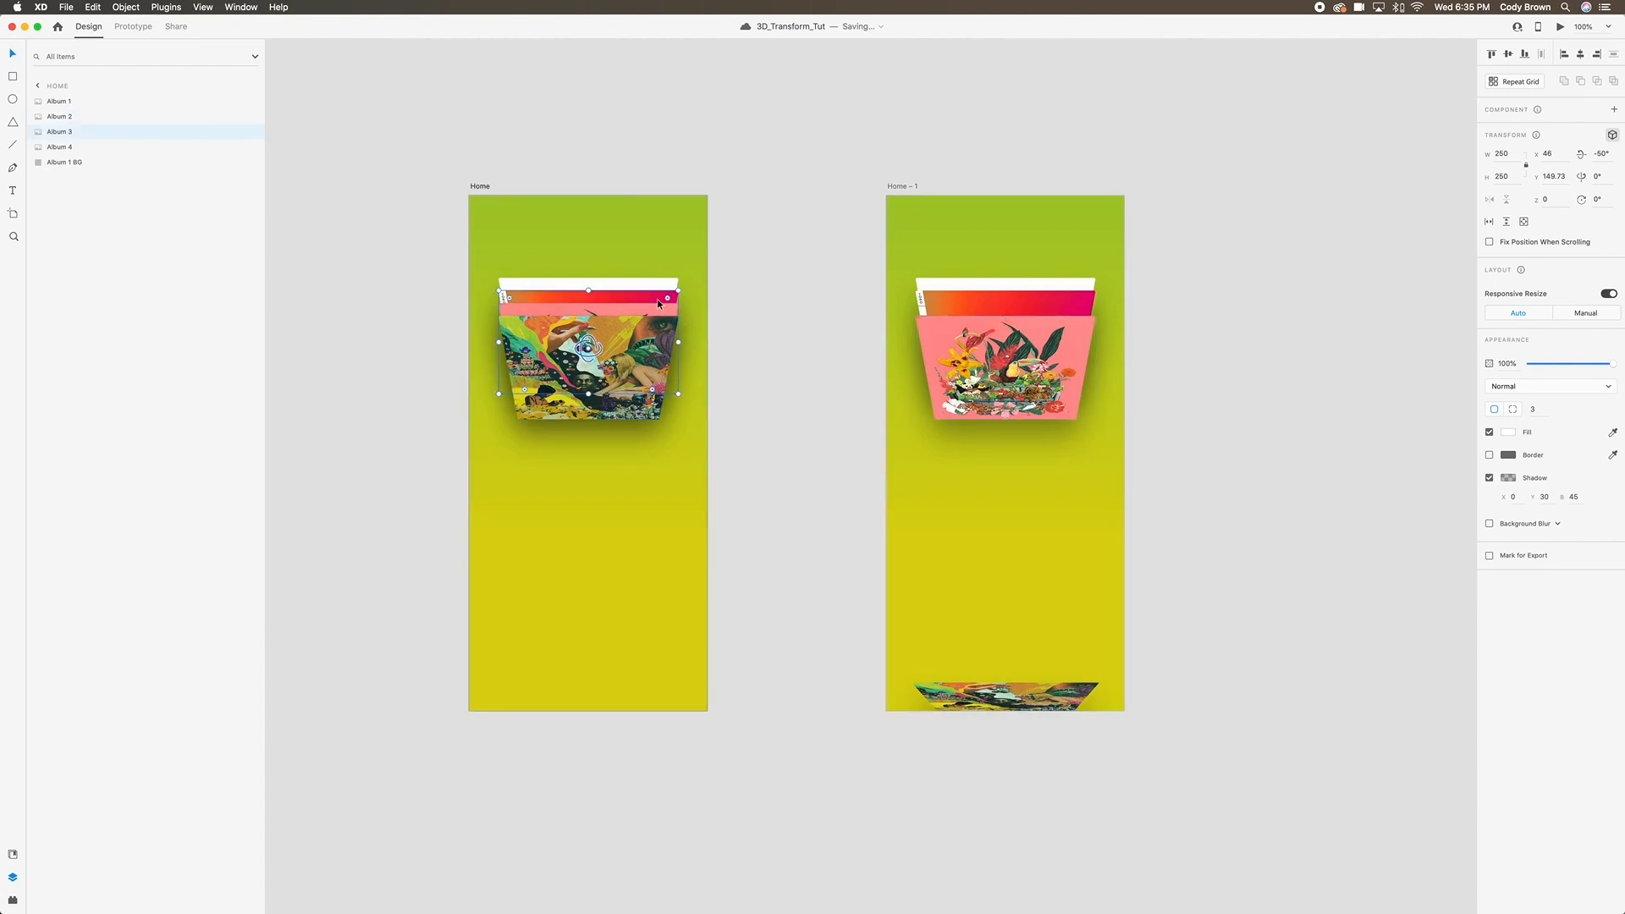
{"action": "left_click", "coordinate": [582, 284]}
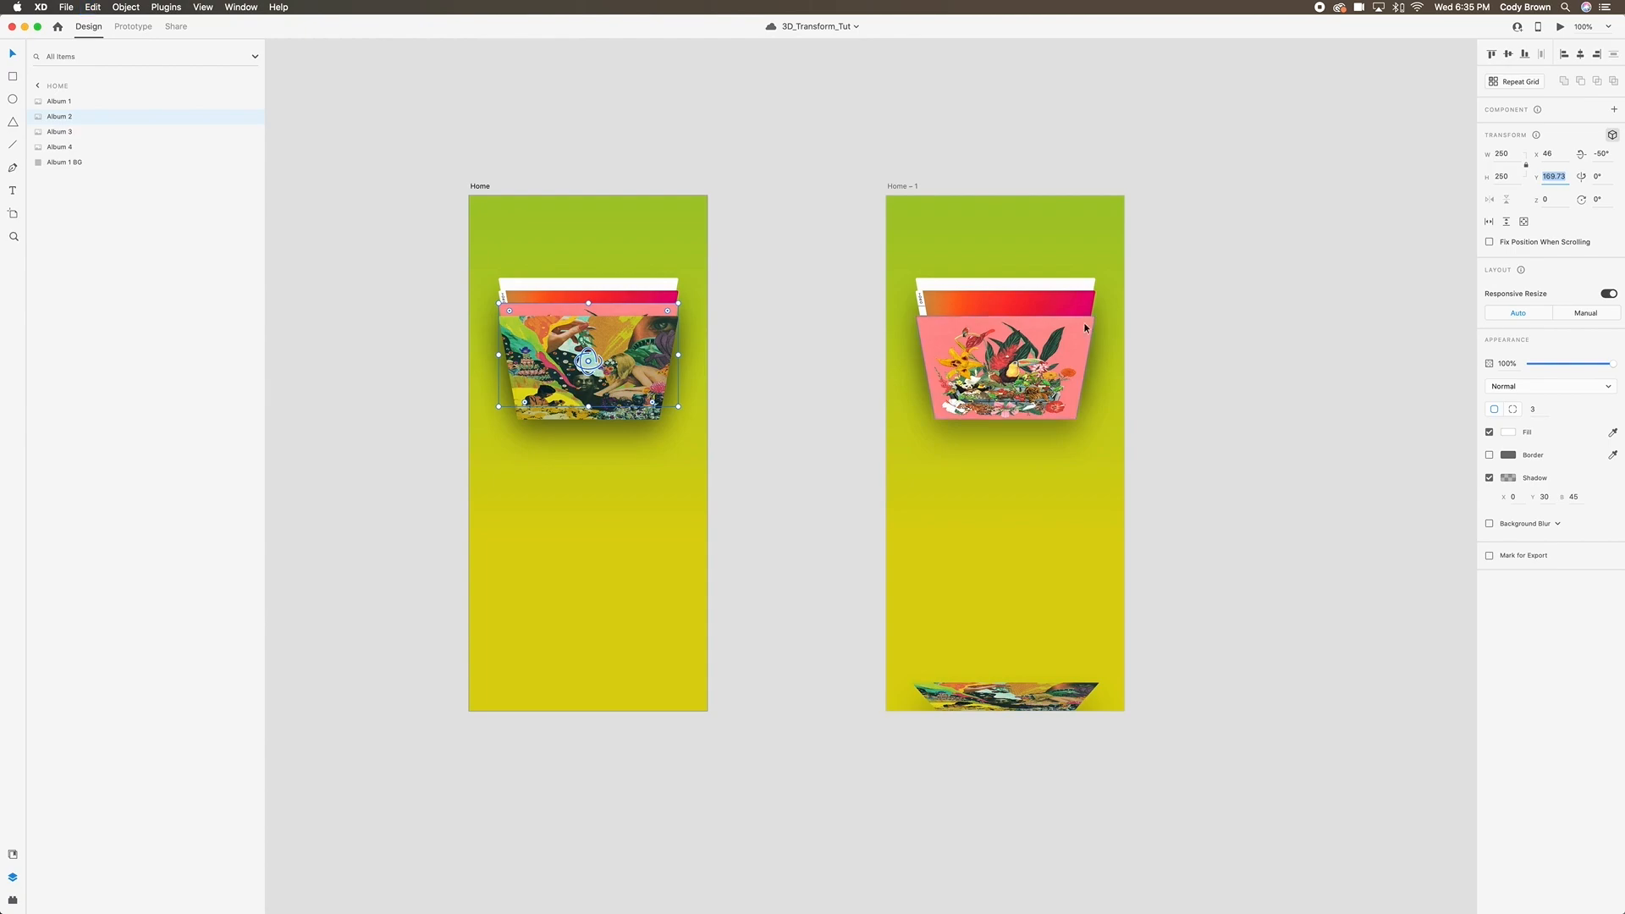
{"action": "left_click", "coordinate": [1550, 179]}
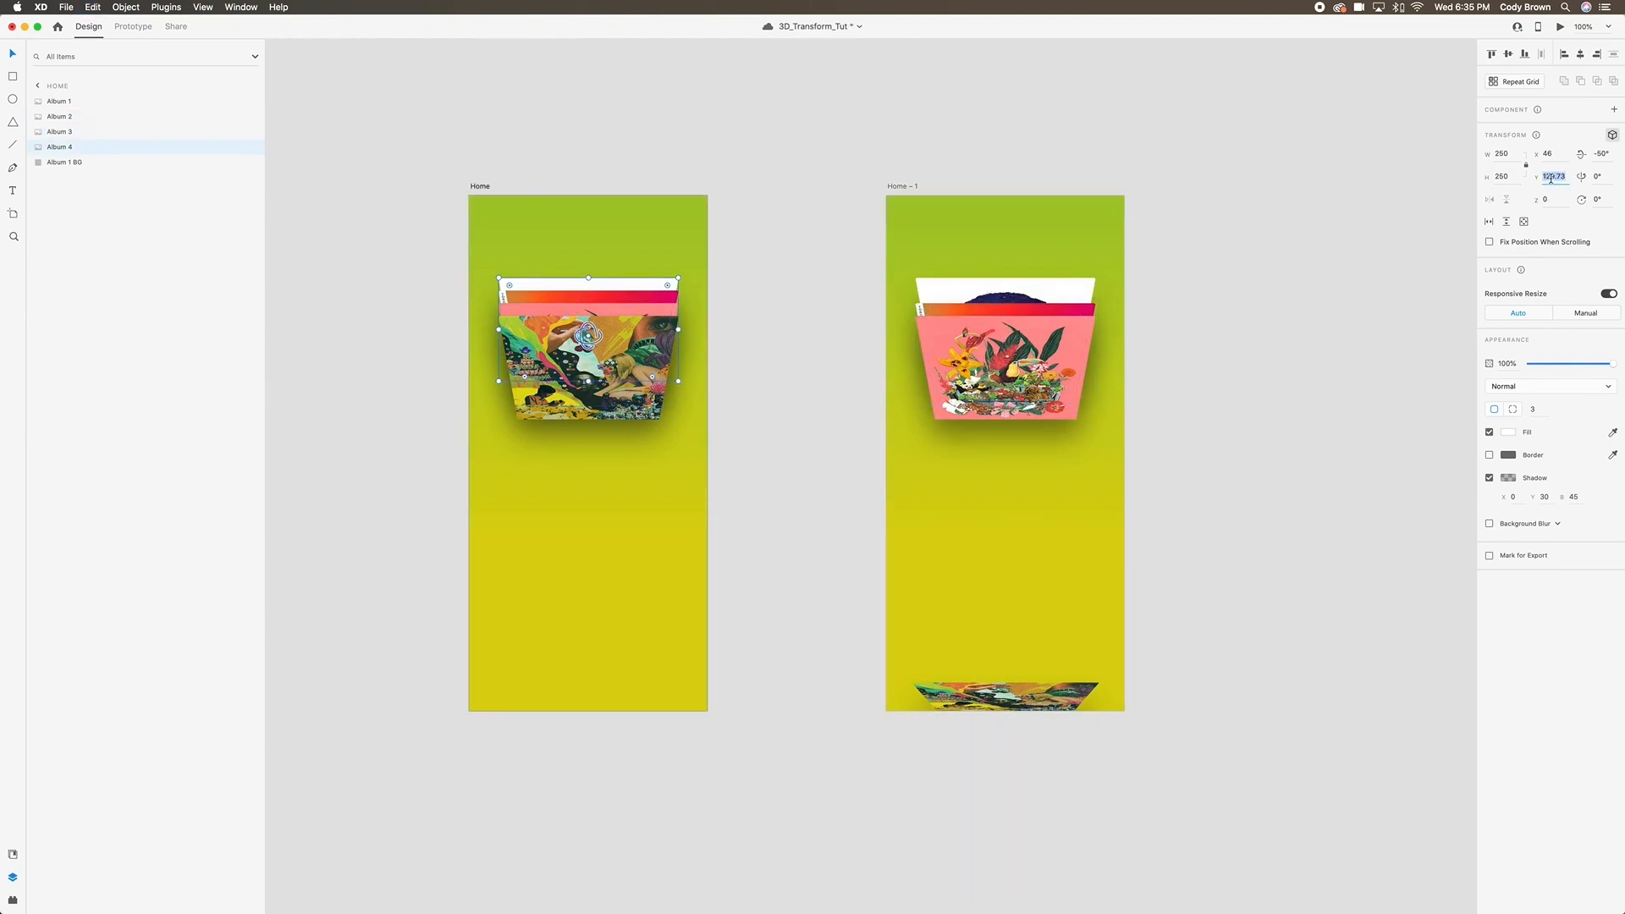
{"action": "key", "text": "super+c"}
{"action": "left_click", "coordinate": [1059, 290]}
{"action": "left_click", "coordinate": [1559, 177]}
{"action": "key", "text": "super+v"}
{"action": "left_click", "coordinate": [1005, 450]}
Give Album 4 on Home – 1 the Y position that Album 3 has on Home, 149.73.
{"action": "left_click", "coordinate": [584, 364]}
{"action": "left_click", "coordinate": [1557, 176]}
{"action": "key", "text": "super+c"}
{"action": "left_click", "coordinate": [1270, 218]}
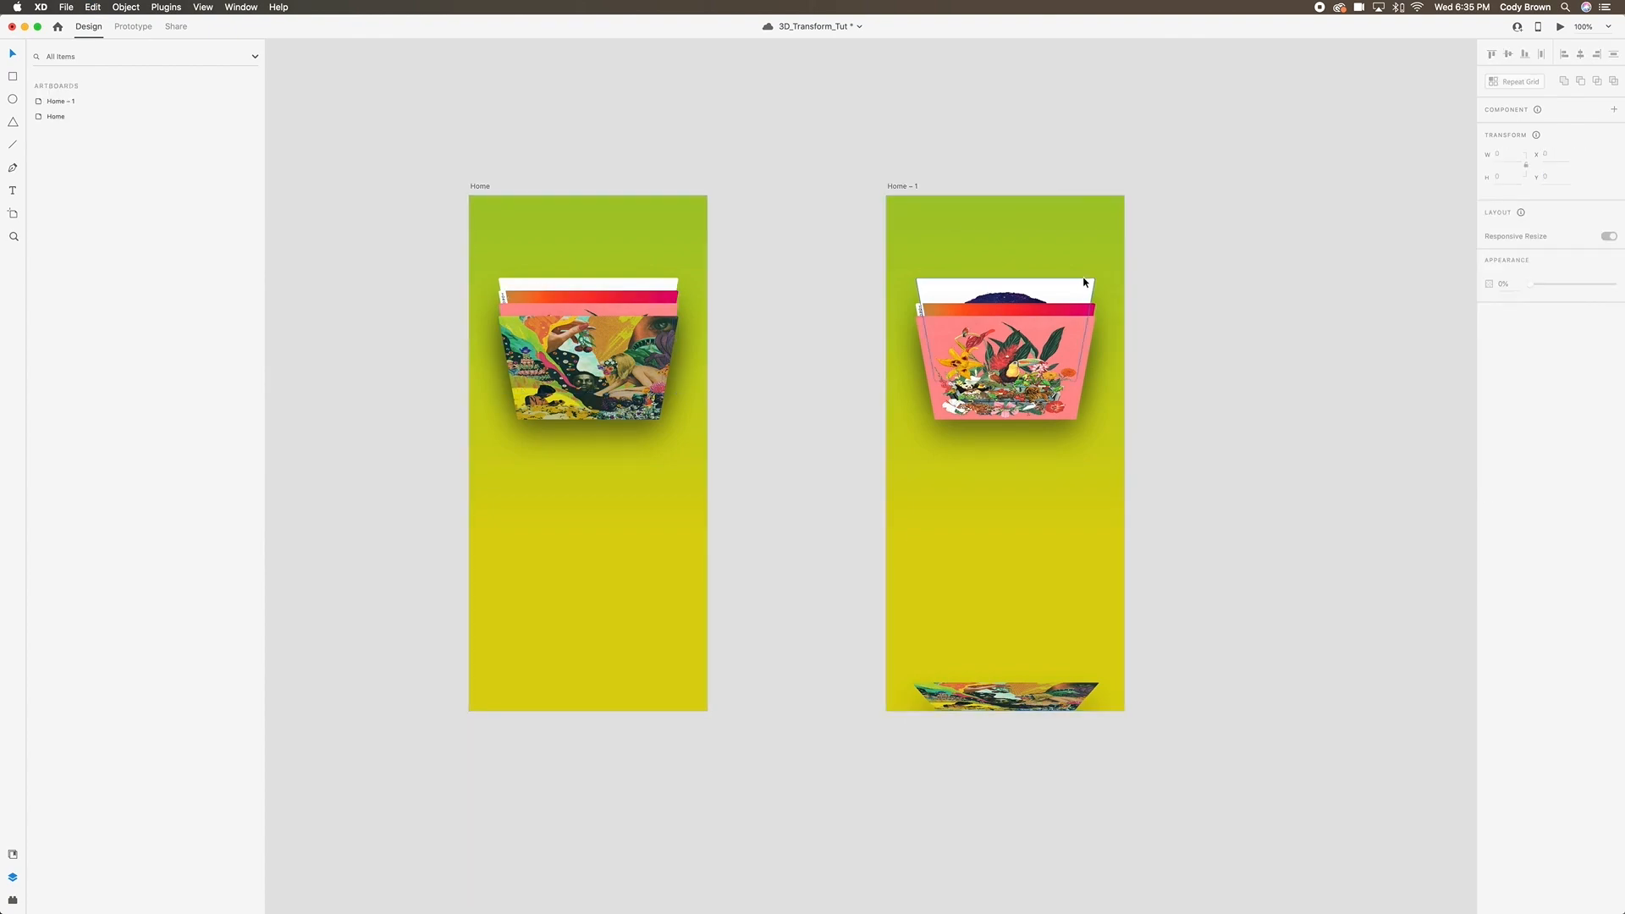
{"action": "left_click", "coordinate": [1085, 284]}
{"action": "left_click", "coordinate": [1558, 176]}
{"action": "key", "text": "super+v"}
{"action": "left_click", "coordinate": [1280, 182]}
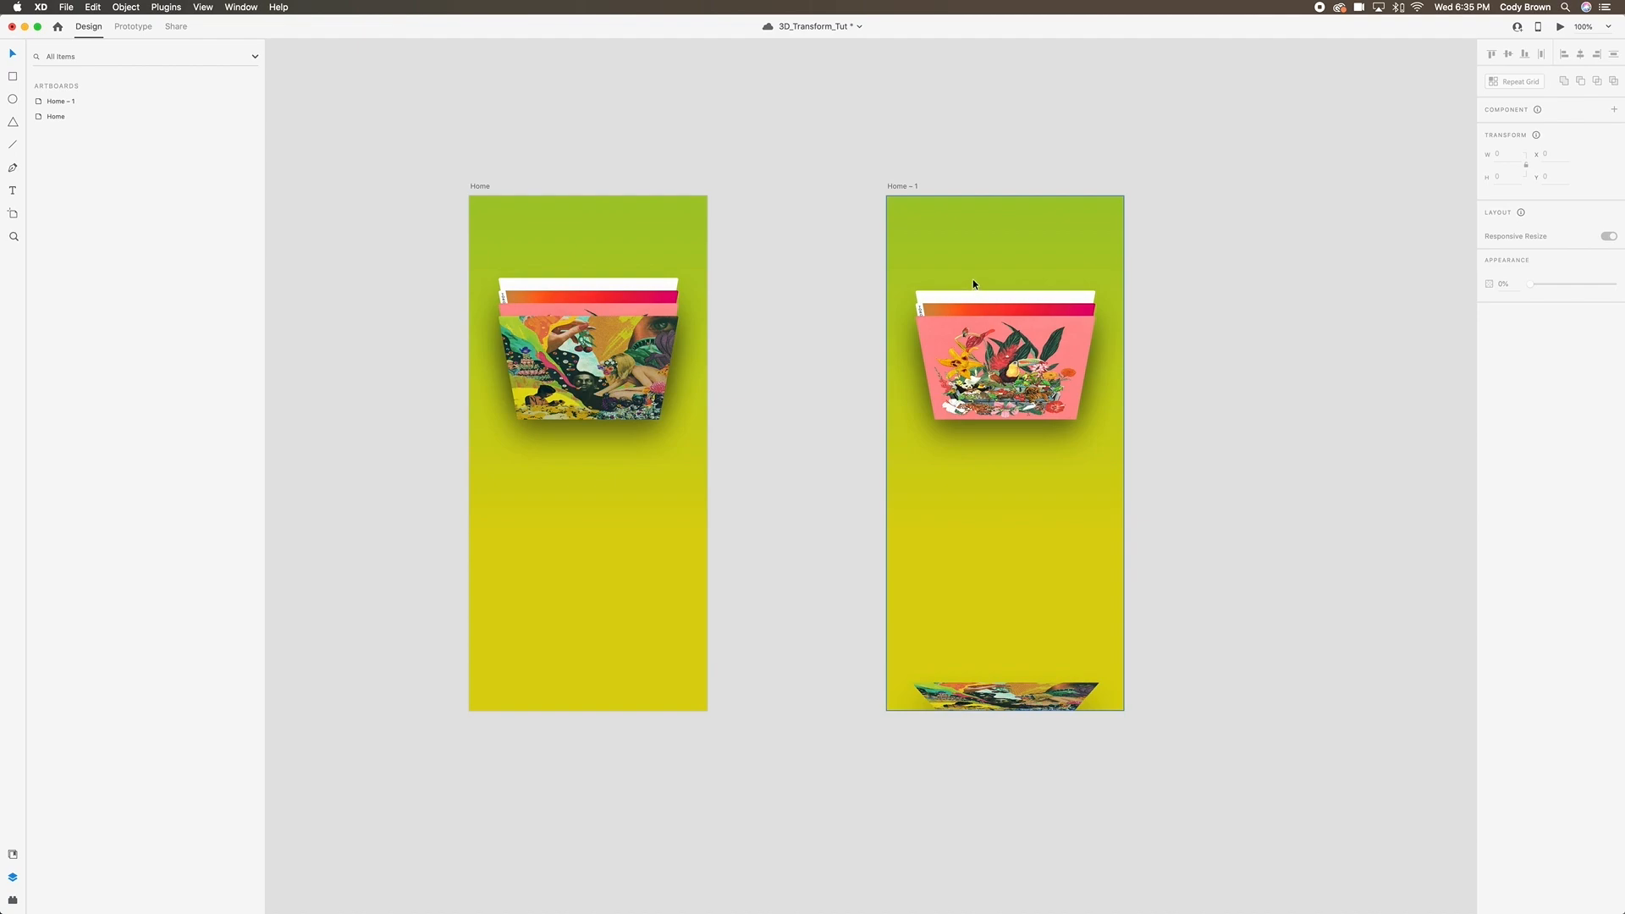
Check the shifted albums, then preview from the Home artboard and pull Album 1 down to test the stack's movement.
{"action": "left_click", "coordinate": [975, 333]}
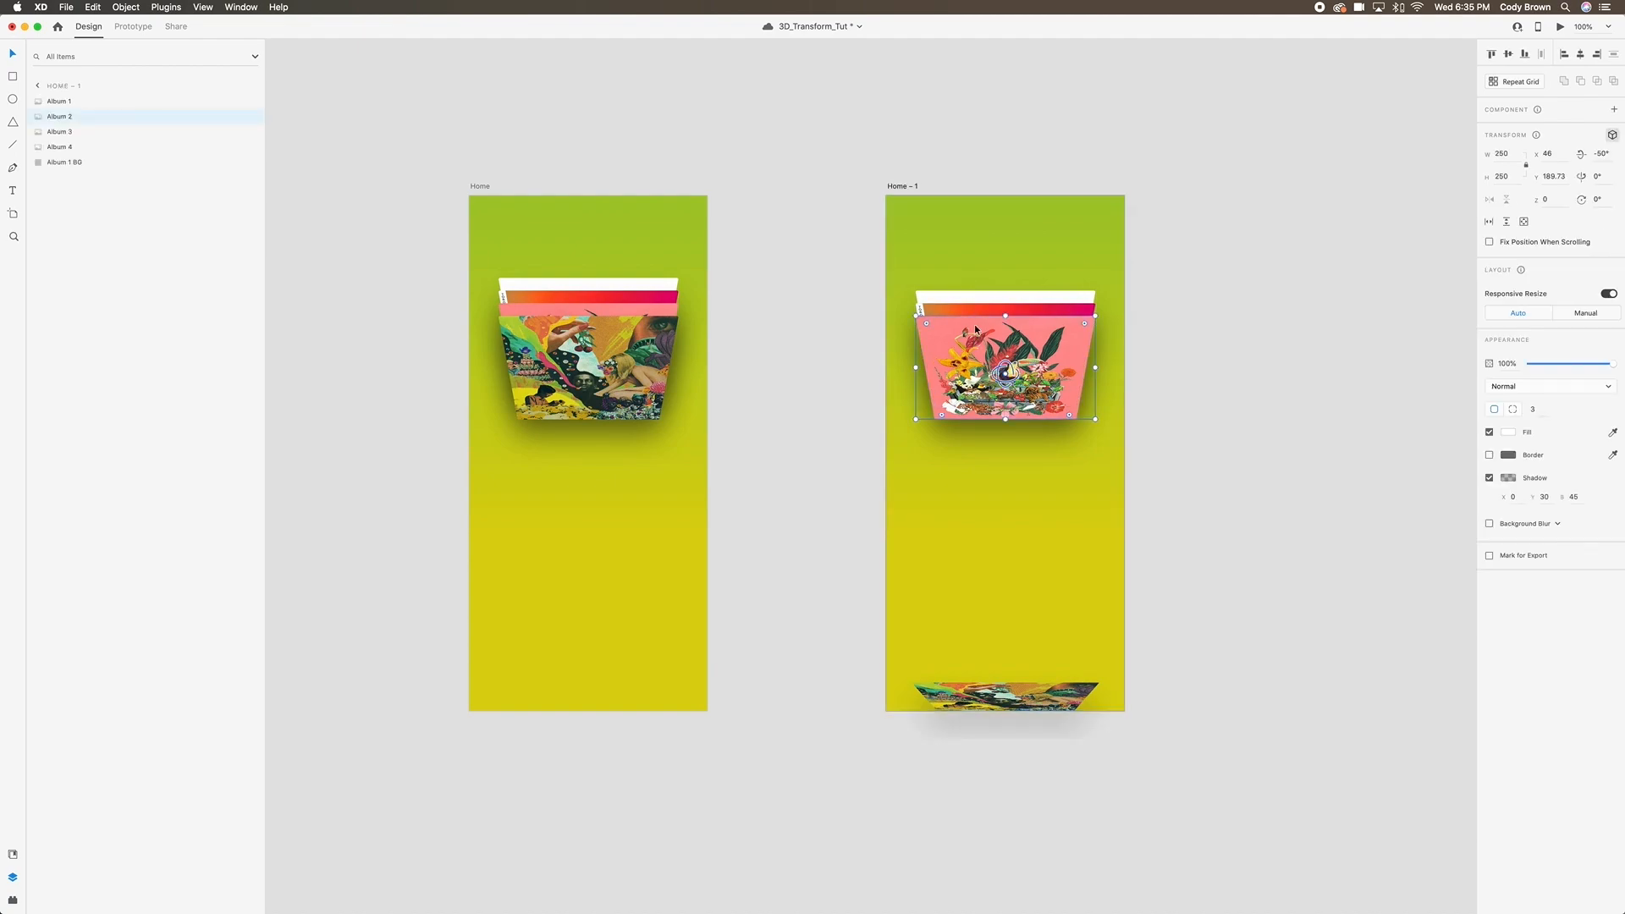
{"action": "left_click", "coordinate": [980, 299]}
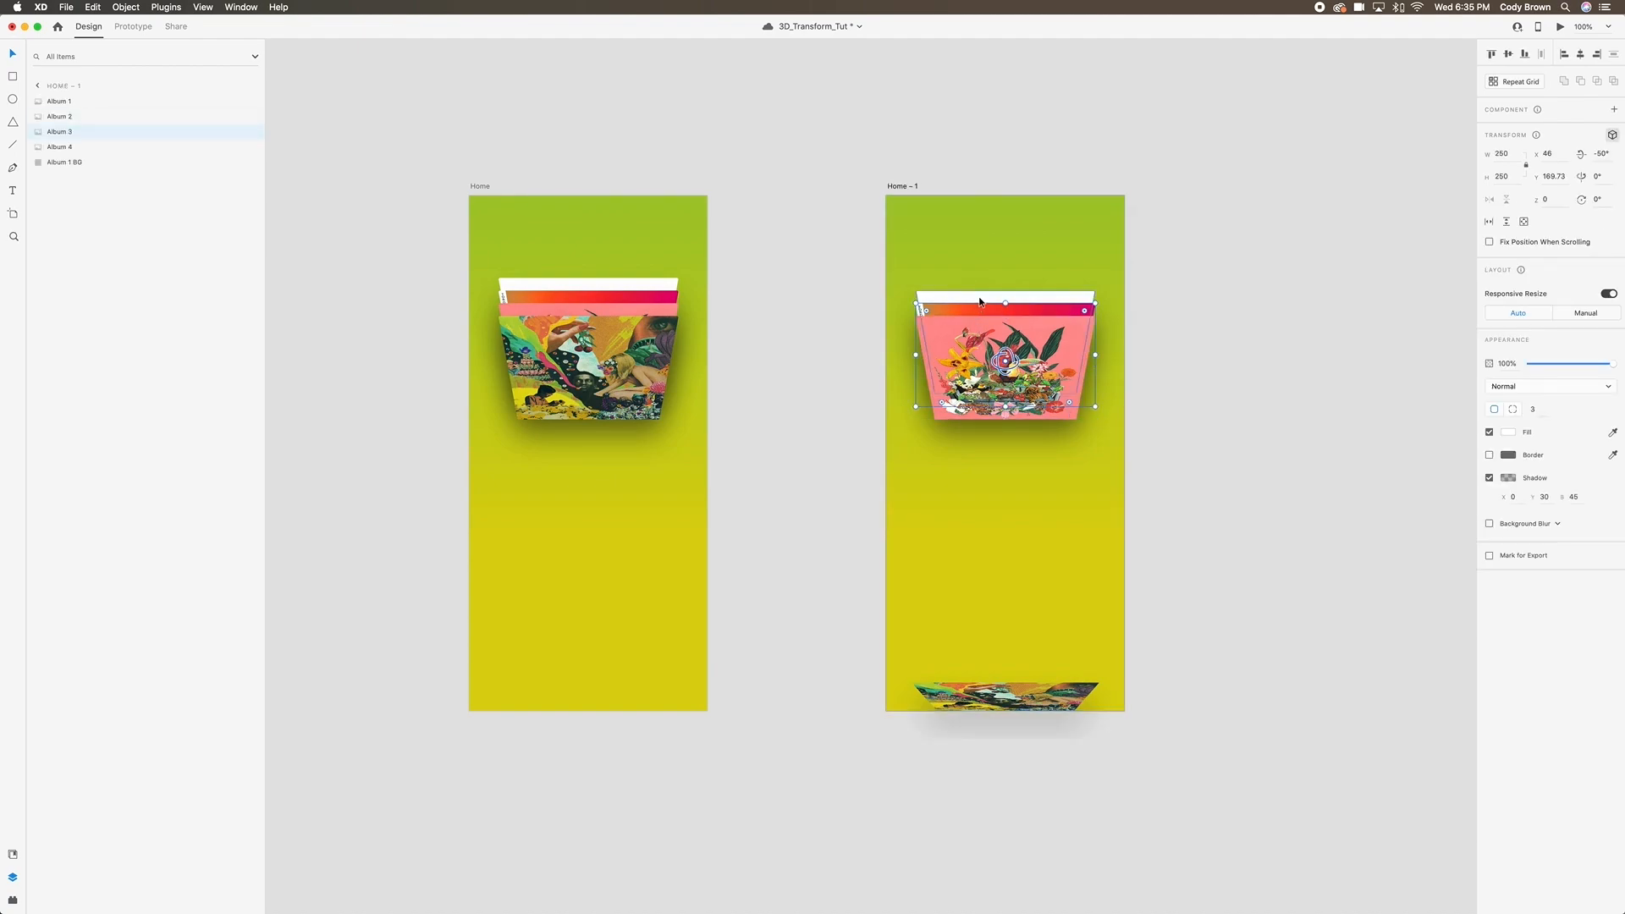
{"action": "left_click", "coordinate": [834, 316]}
{"action": "left_click", "coordinate": [633, 307]}
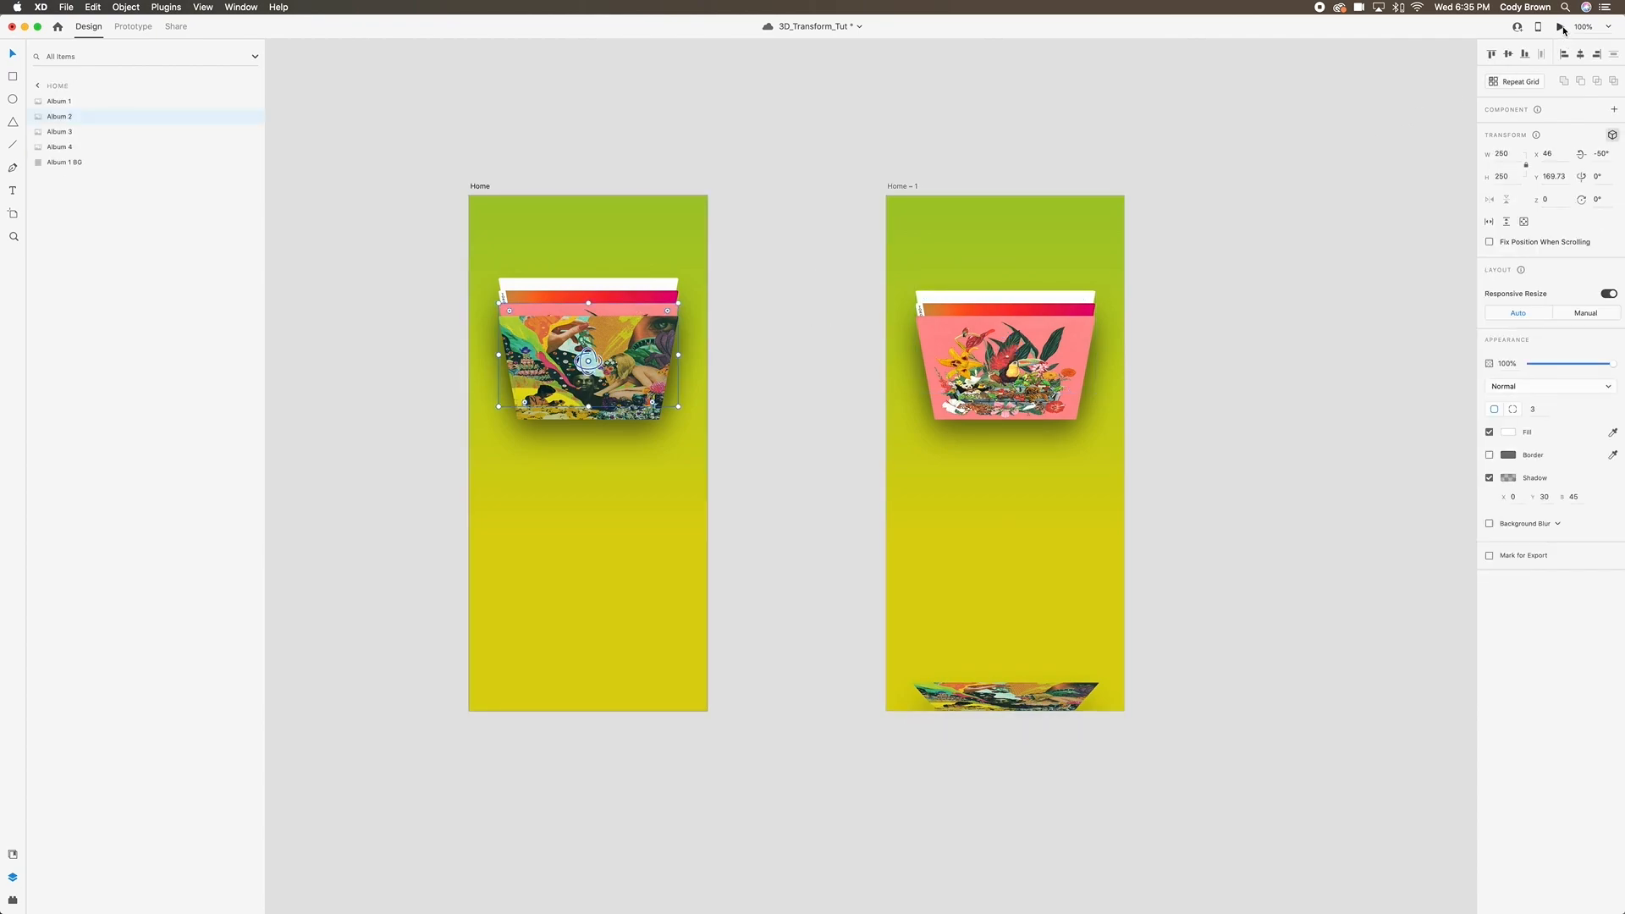
{"action": "left_click", "coordinate": [479, 187]}
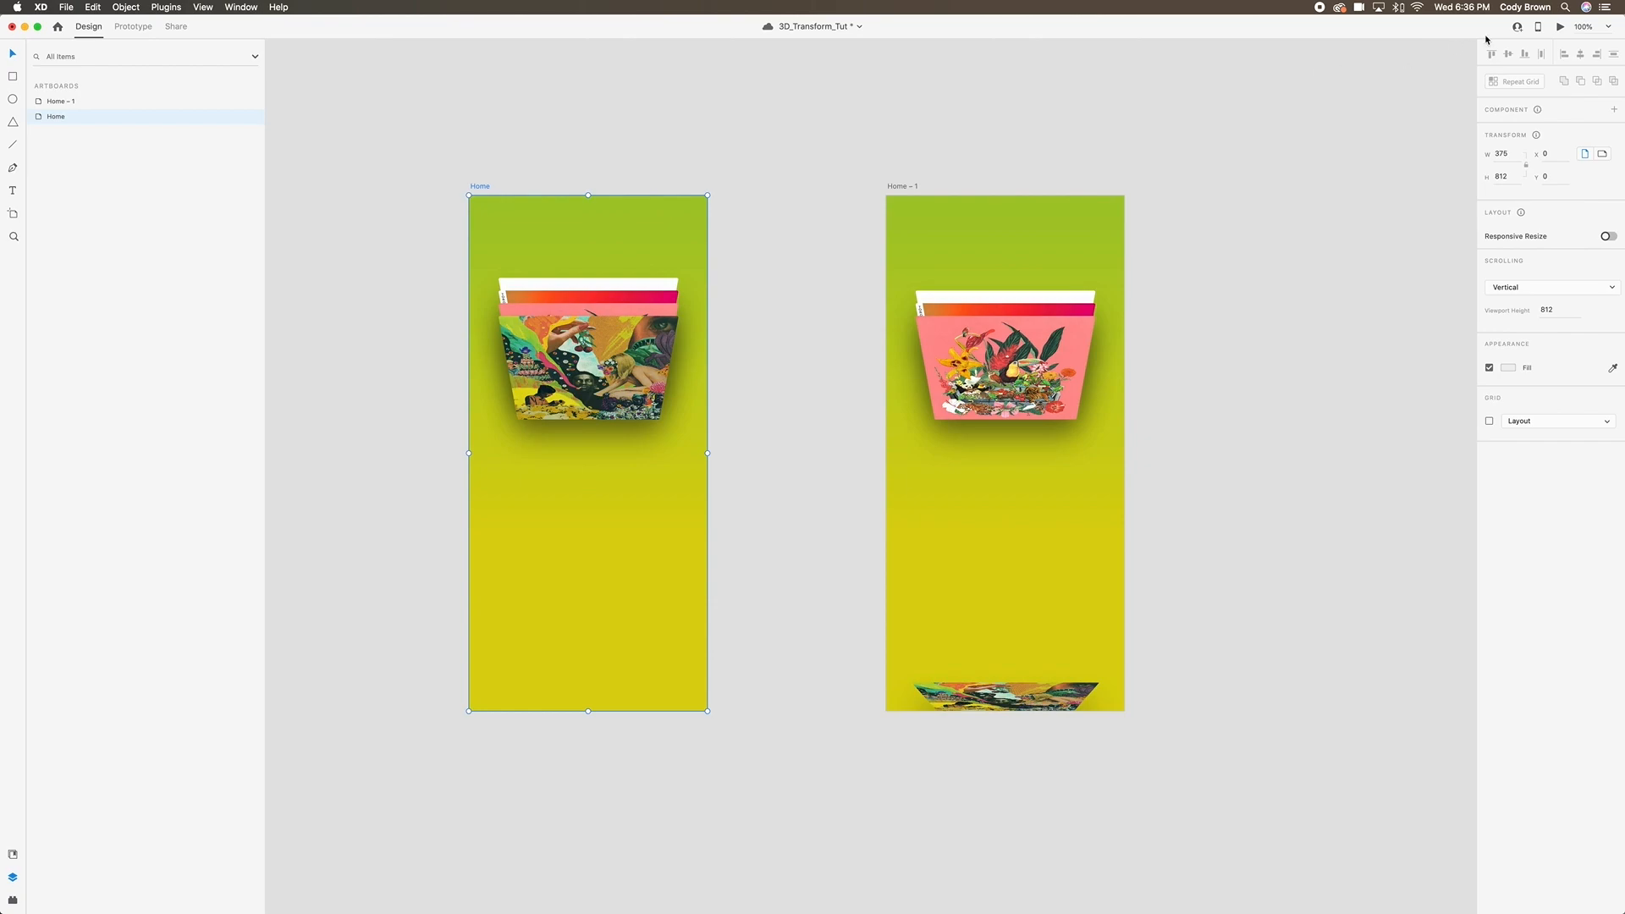
{"action": "left_click", "coordinate": [1560, 28]}
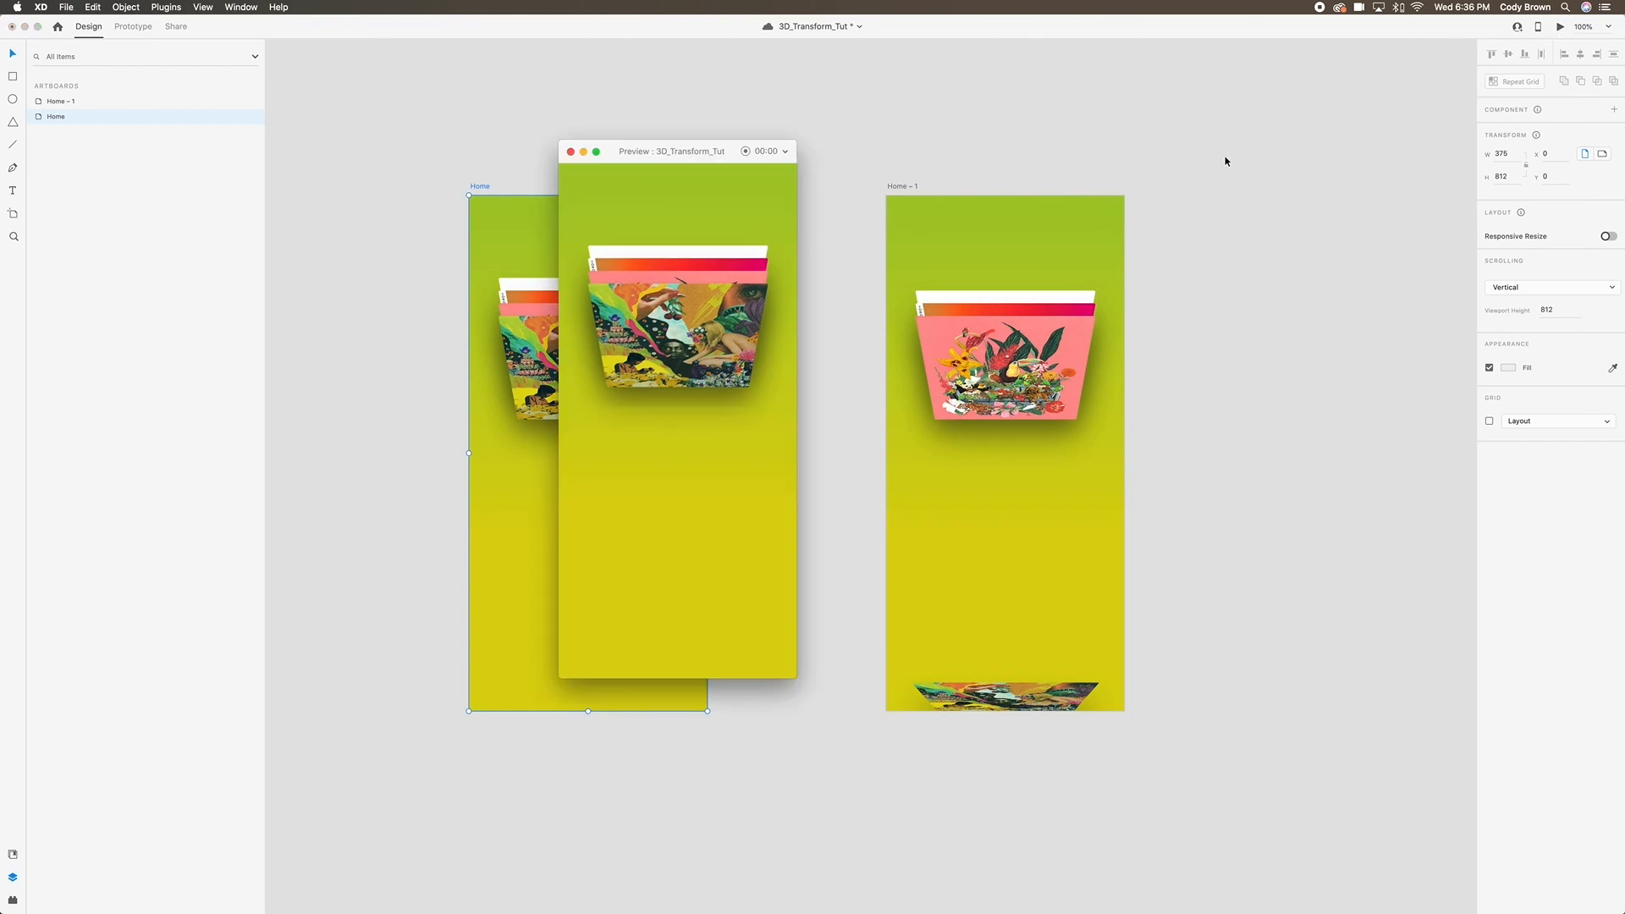
{"action": "left_click", "coordinate": [721, 305]}
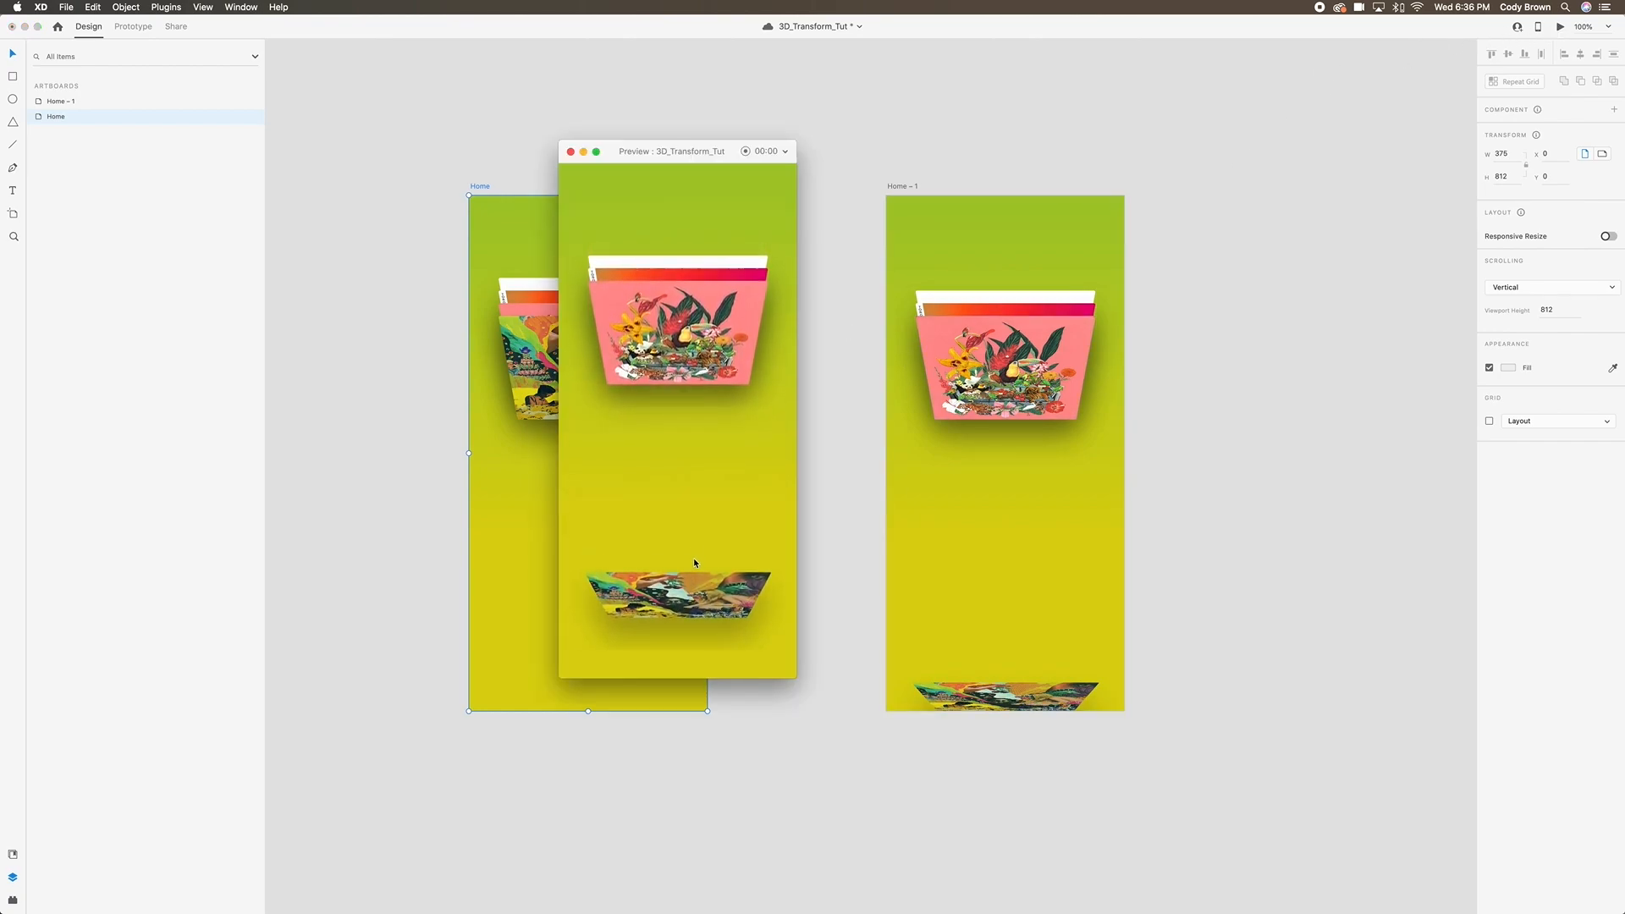
{"action": "left_click", "coordinate": [691, 326]}
{"action": "mouse_move", "coordinate": [691, 327]}
{"action": "left_mouse_down"}
{"action": "mouse_move", "coordinate": [702, 639]}
{"action": "mouse_move", "coordinate": [699, 329]}
{"action": "left_mouse_up"}
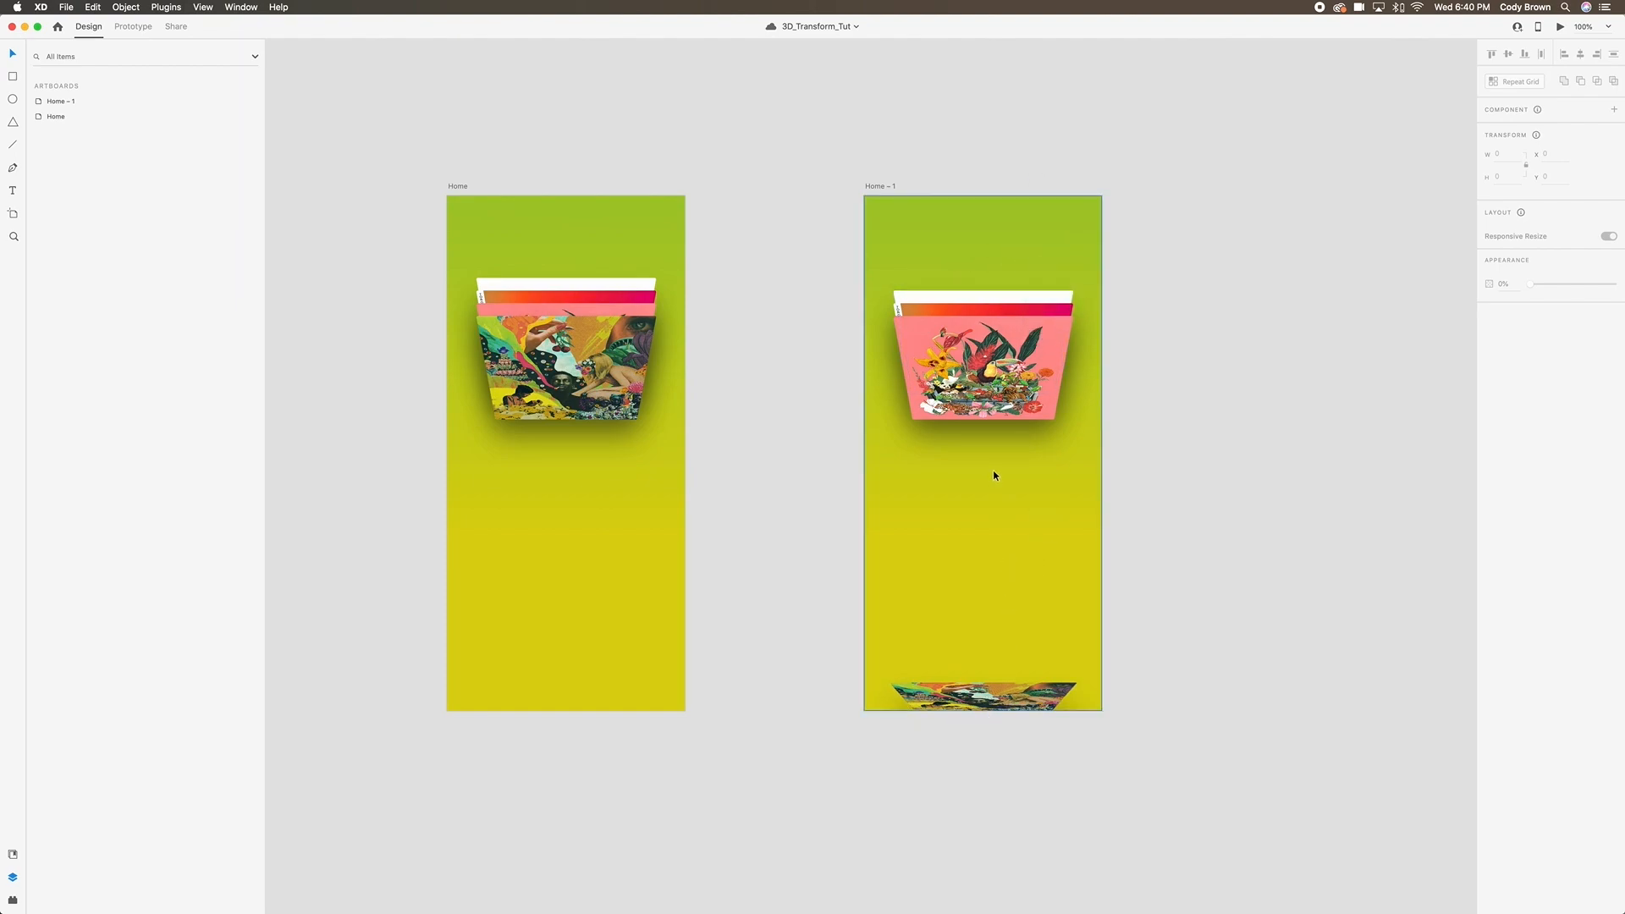
Duplicate the Album 1 BG rectangle on Home – 1 and shift the copy sideways to X 237, uncovering part of the albums.
{"action": "left_click", "coordinate": [983, 501]}
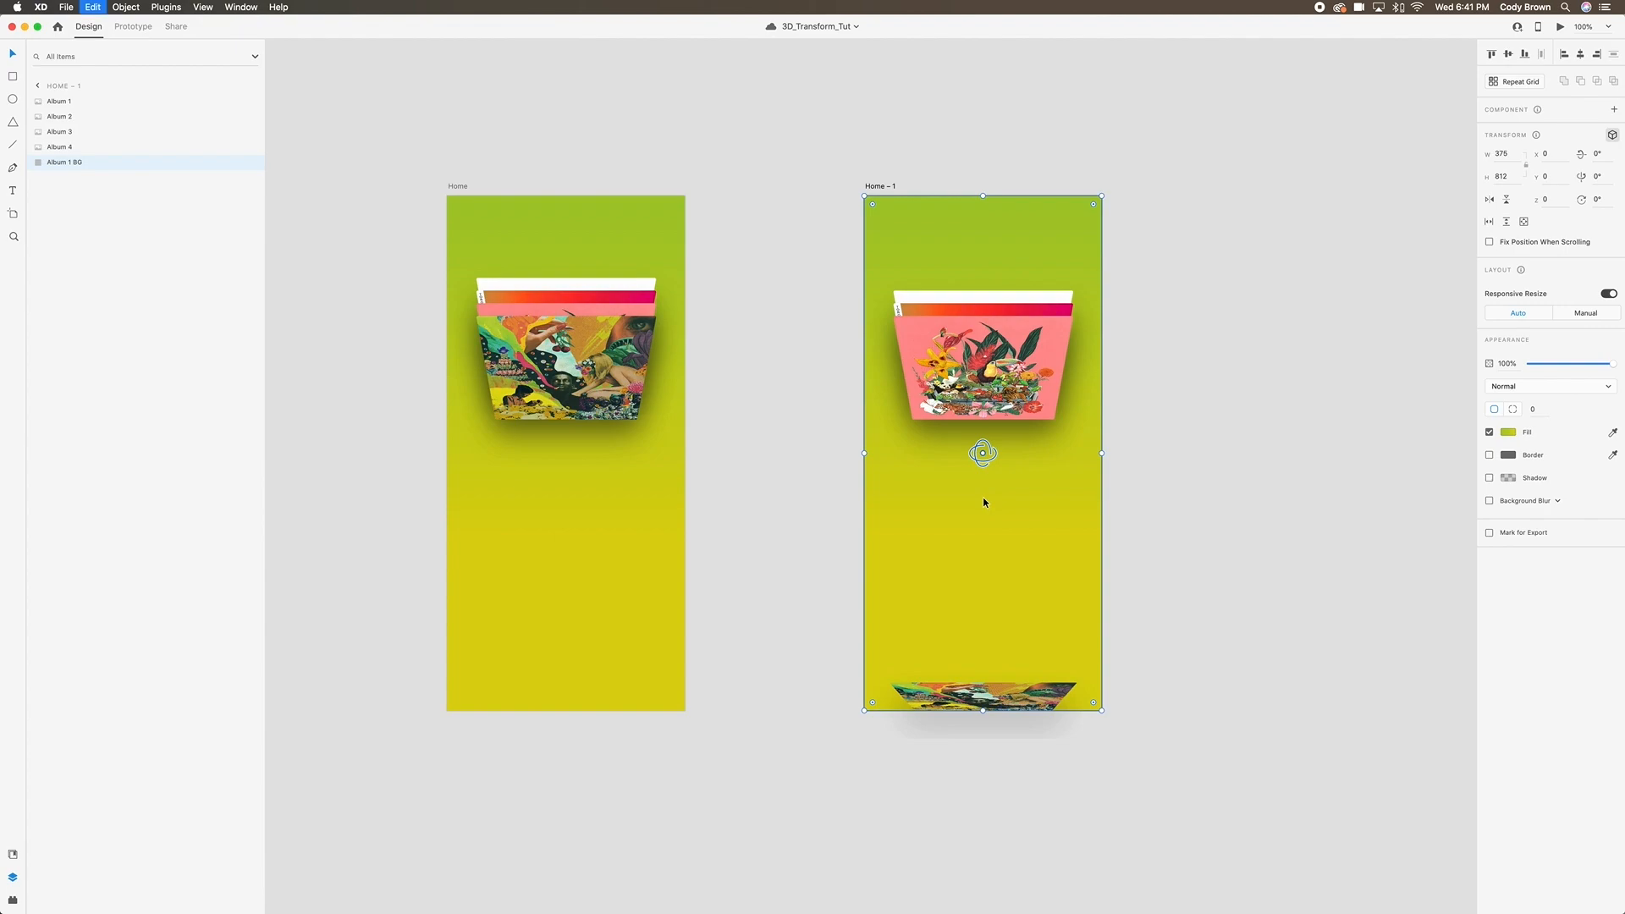
{"action": "key", "text": "super+v"}
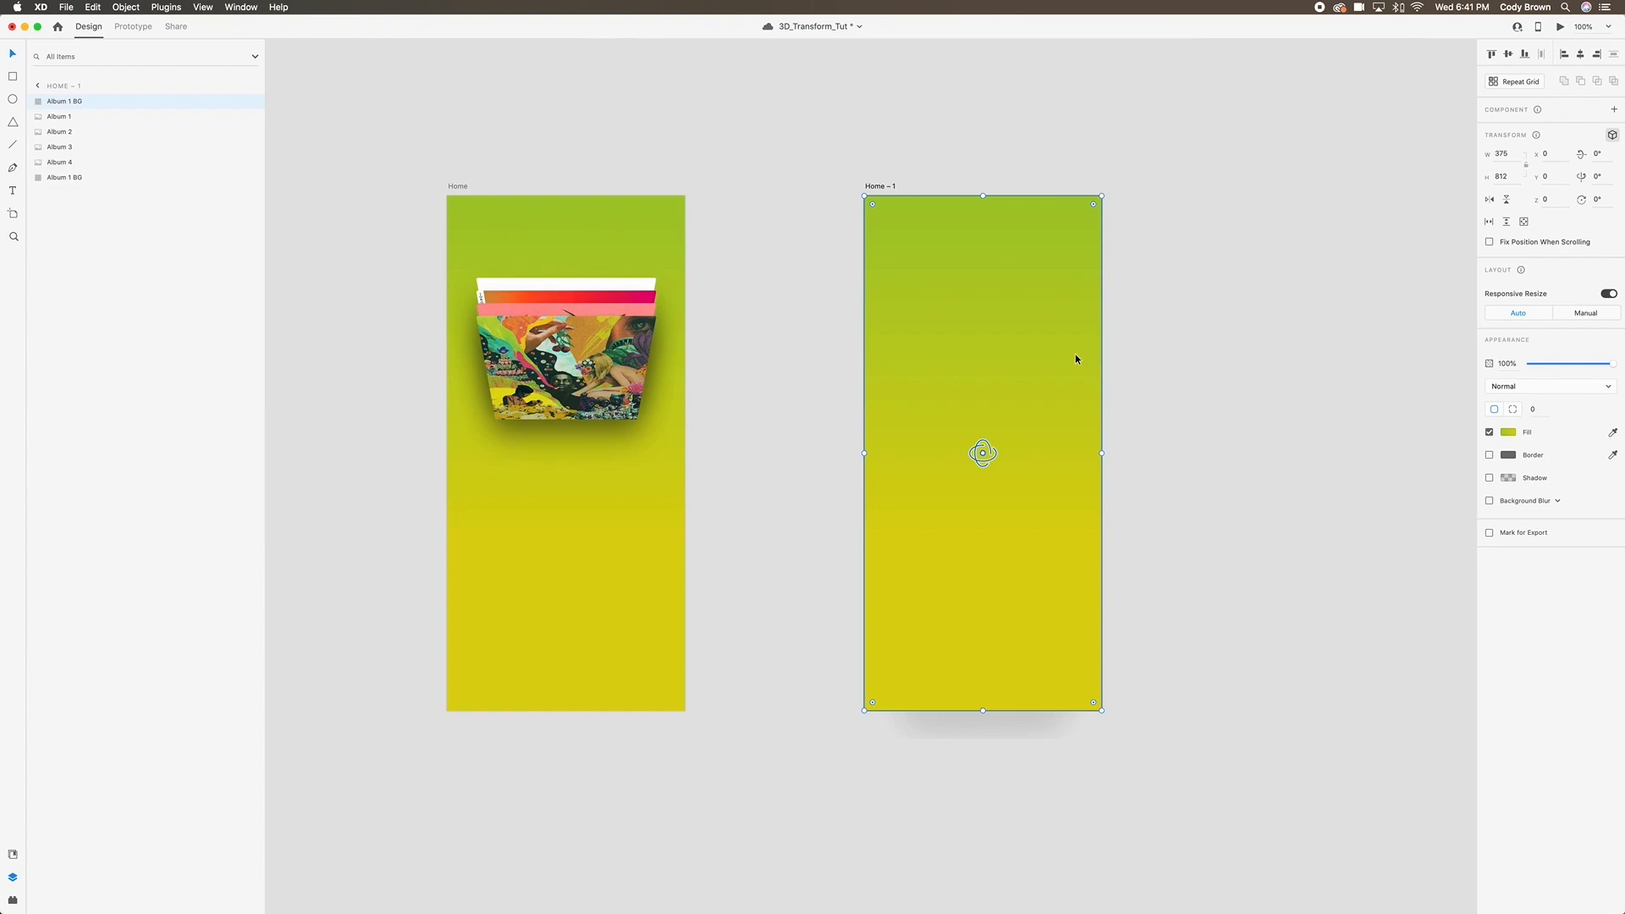
{"action": "left_click_drag", "start_coordinate": [1019, 337], "coordinate": [916, 334]}
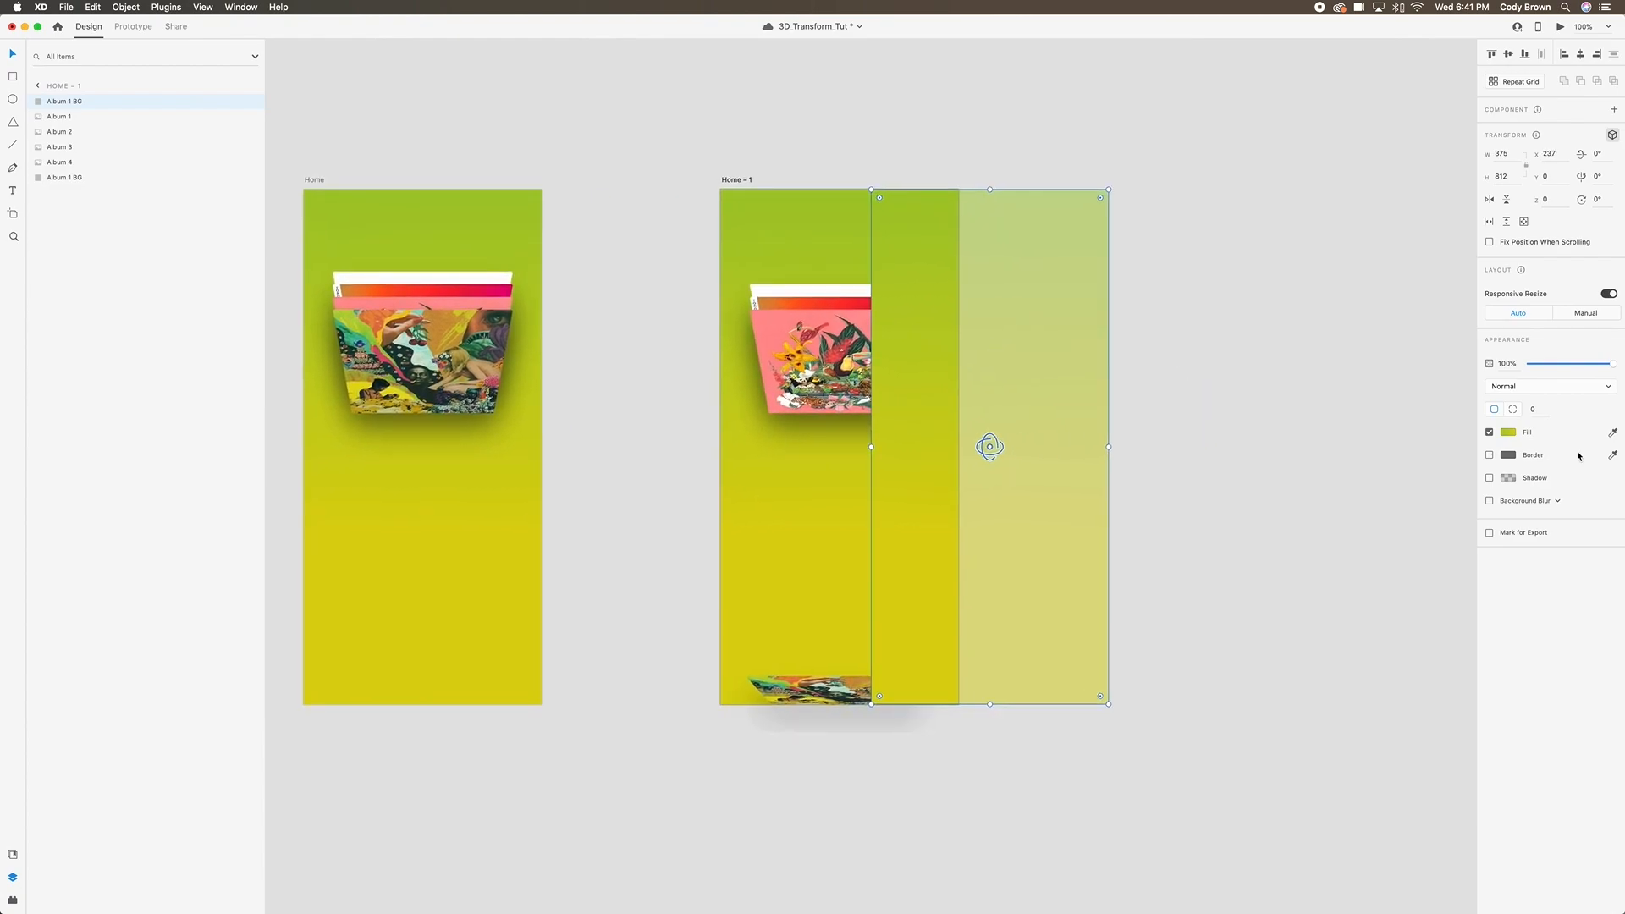
Set the top colour of the copied background's linear gradient to the pink sampled from Album 2's cover.
{"action": "left_click", "coordinate": [1512, 435]}
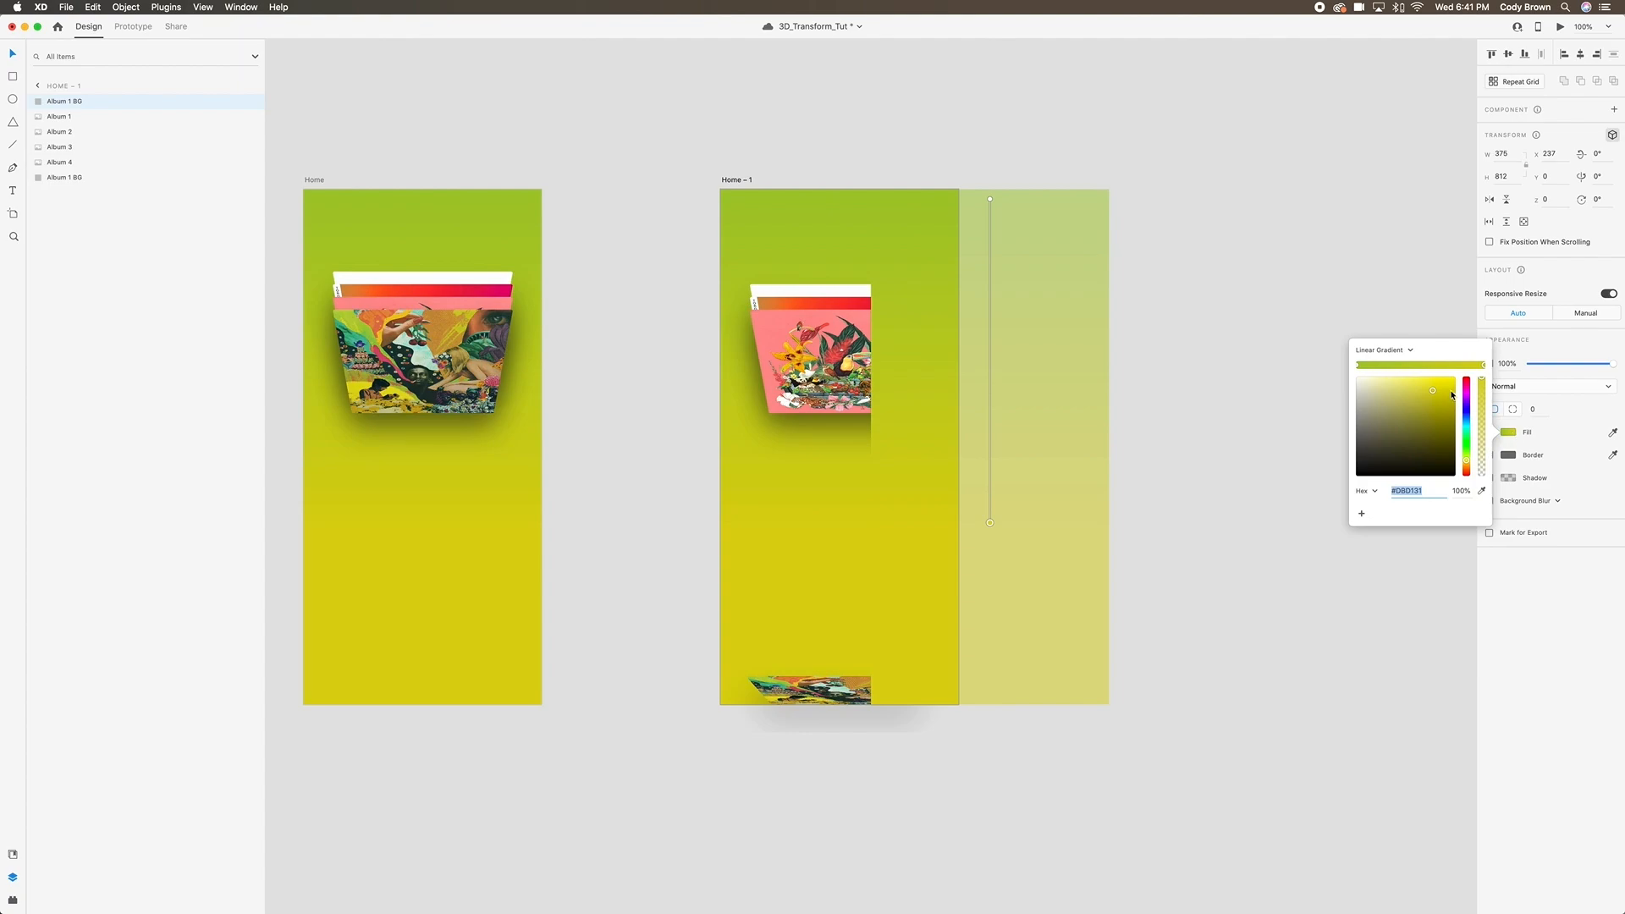
{"action": "left_click", "coordinate": [1357, 366]}
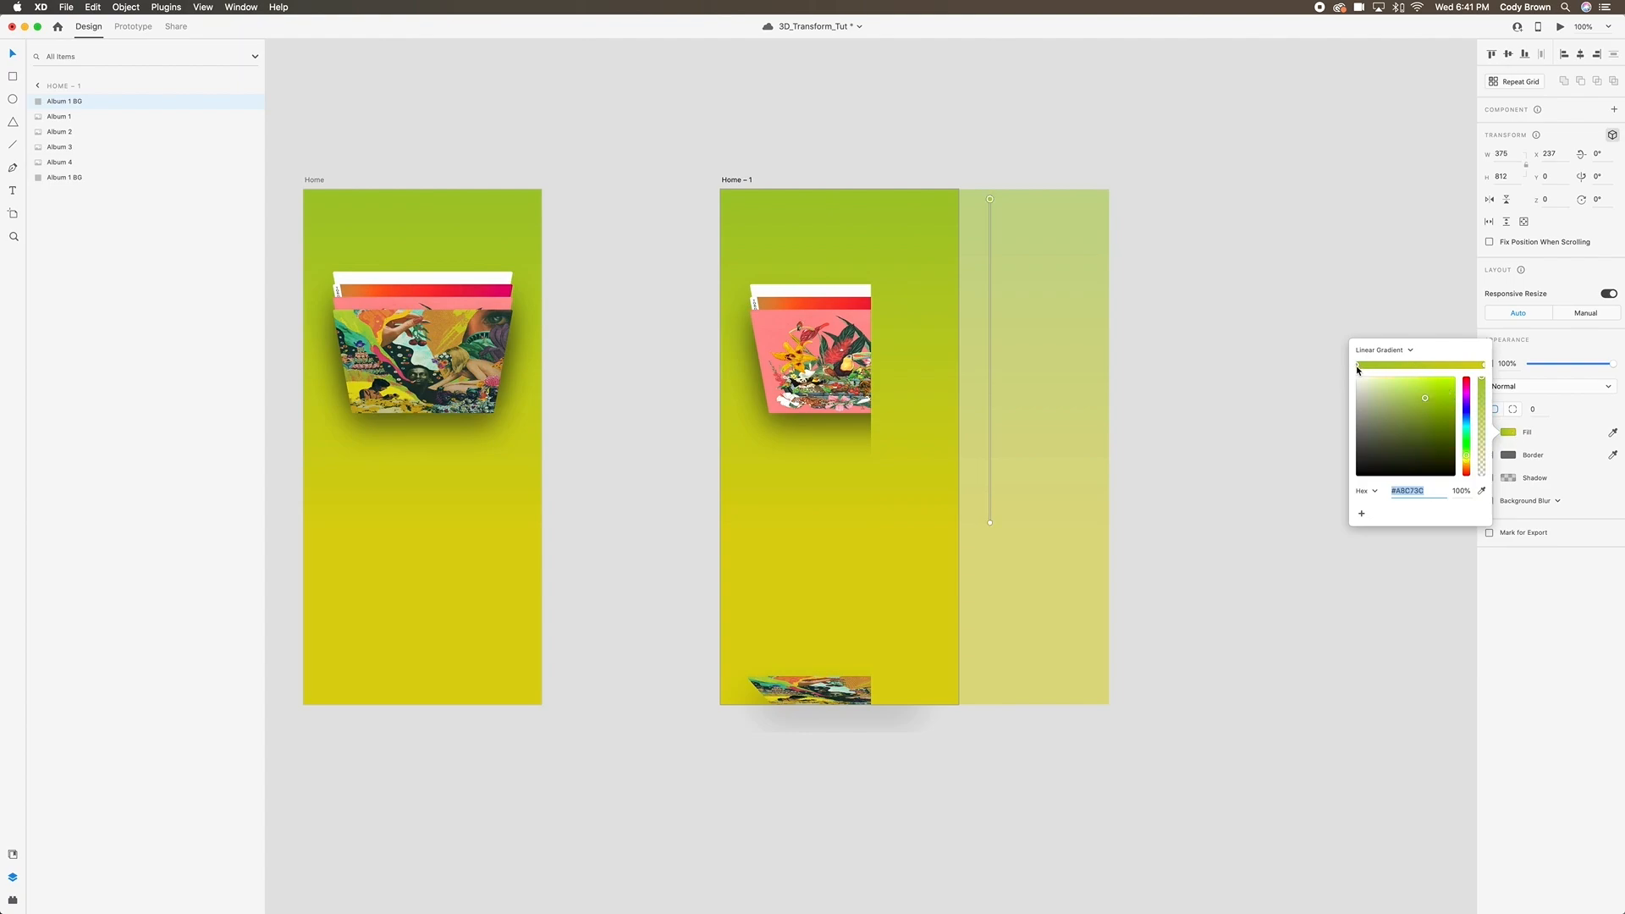
{"action": "left_click", "coordinate": [1482, 491]}
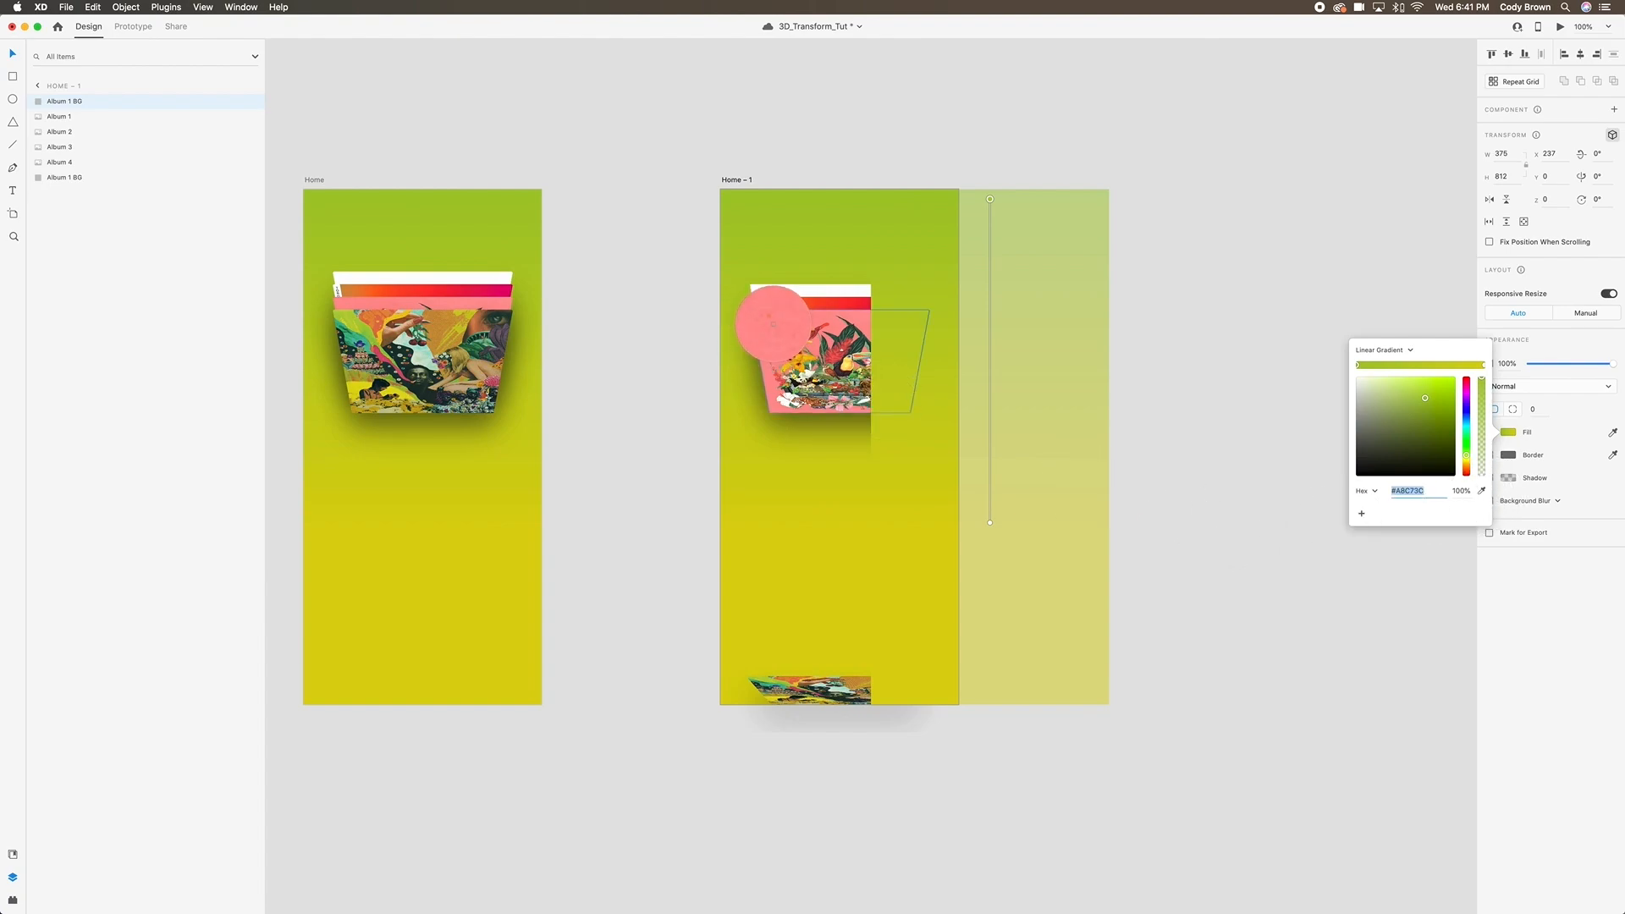
{"action": "left_click", "coordinate": [773, 326]}
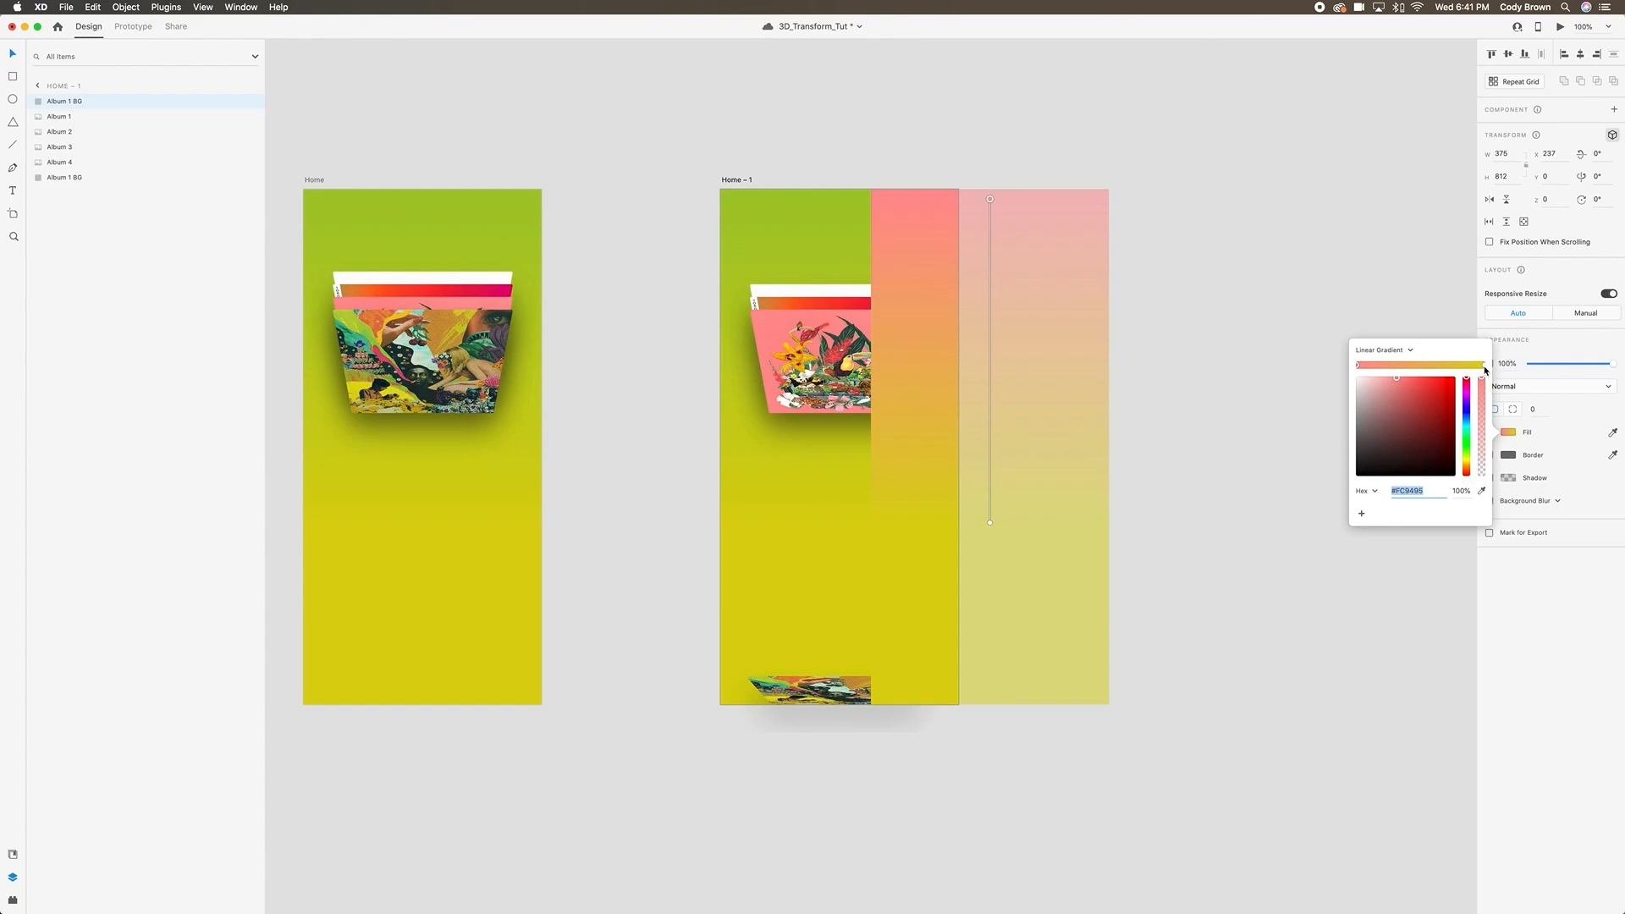
Try a dark green sampled from Album 2's leaves as the gradient's bottom colour and extend the gradient downward.
{"action": "left_click", "coordinate": [1484, 367]}
{"action": "left_click", "coordinate": [1482, 492]}
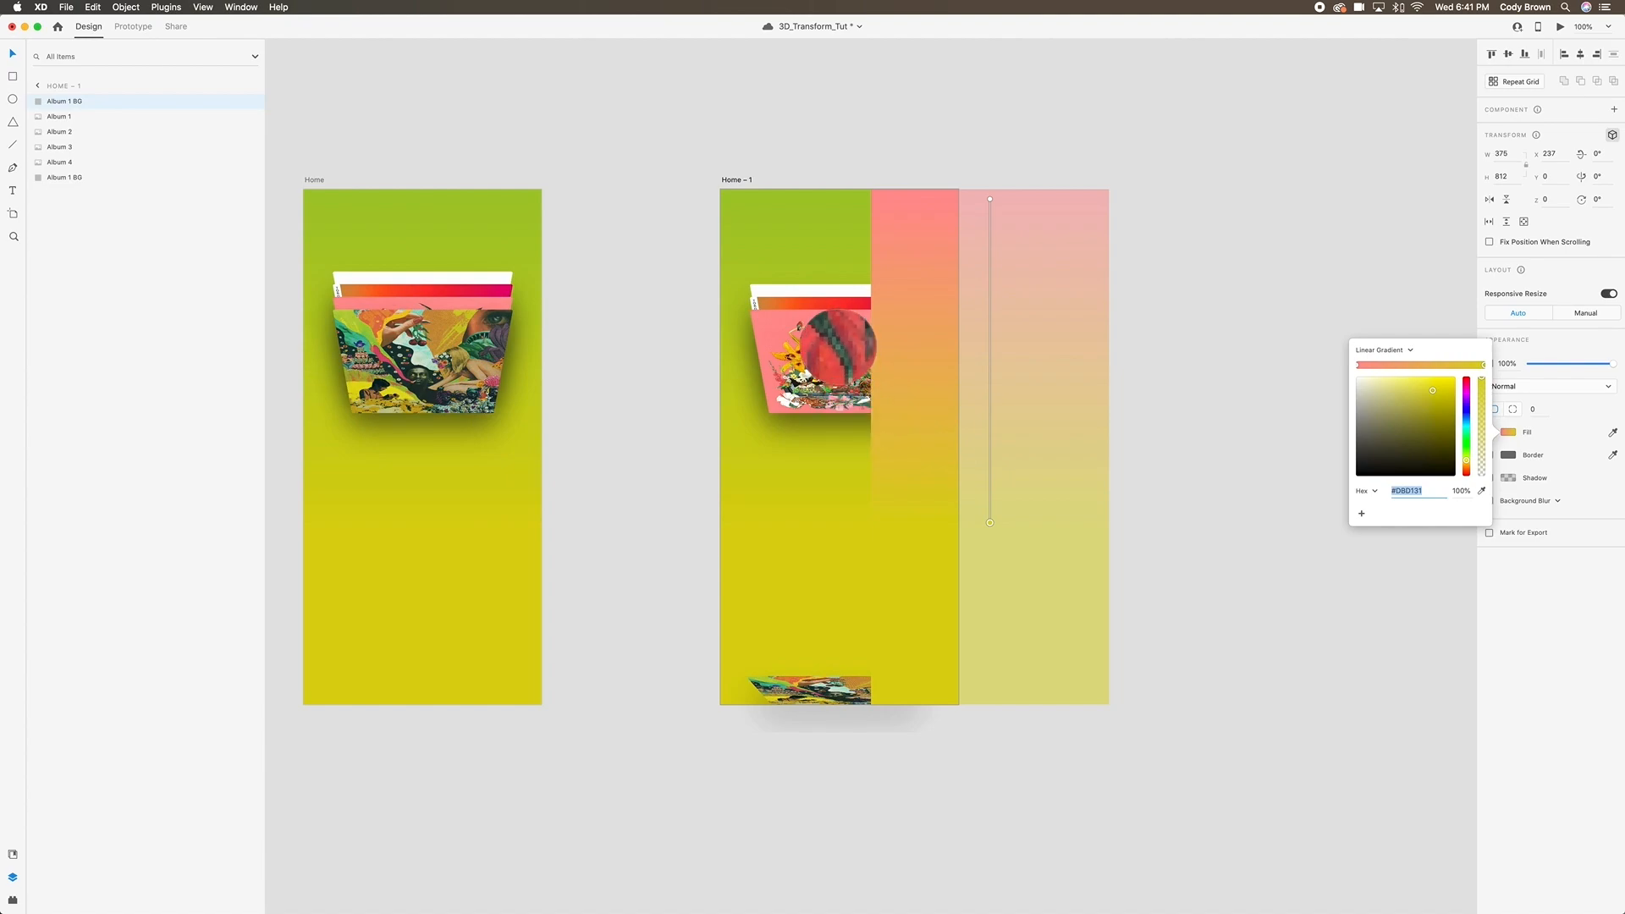
{"action": "left_click", "coordinate": [838, 349]}
{"action": "mouse_move", "coordinate": [989, 523]}
{"action": "left_mouse_down"}
{"action": "mouse_move", "coordinate": [987, 559]}
{"action": "mouse_move", "coordinate": [990, 543]}
{"action": "left_mouse_up"}
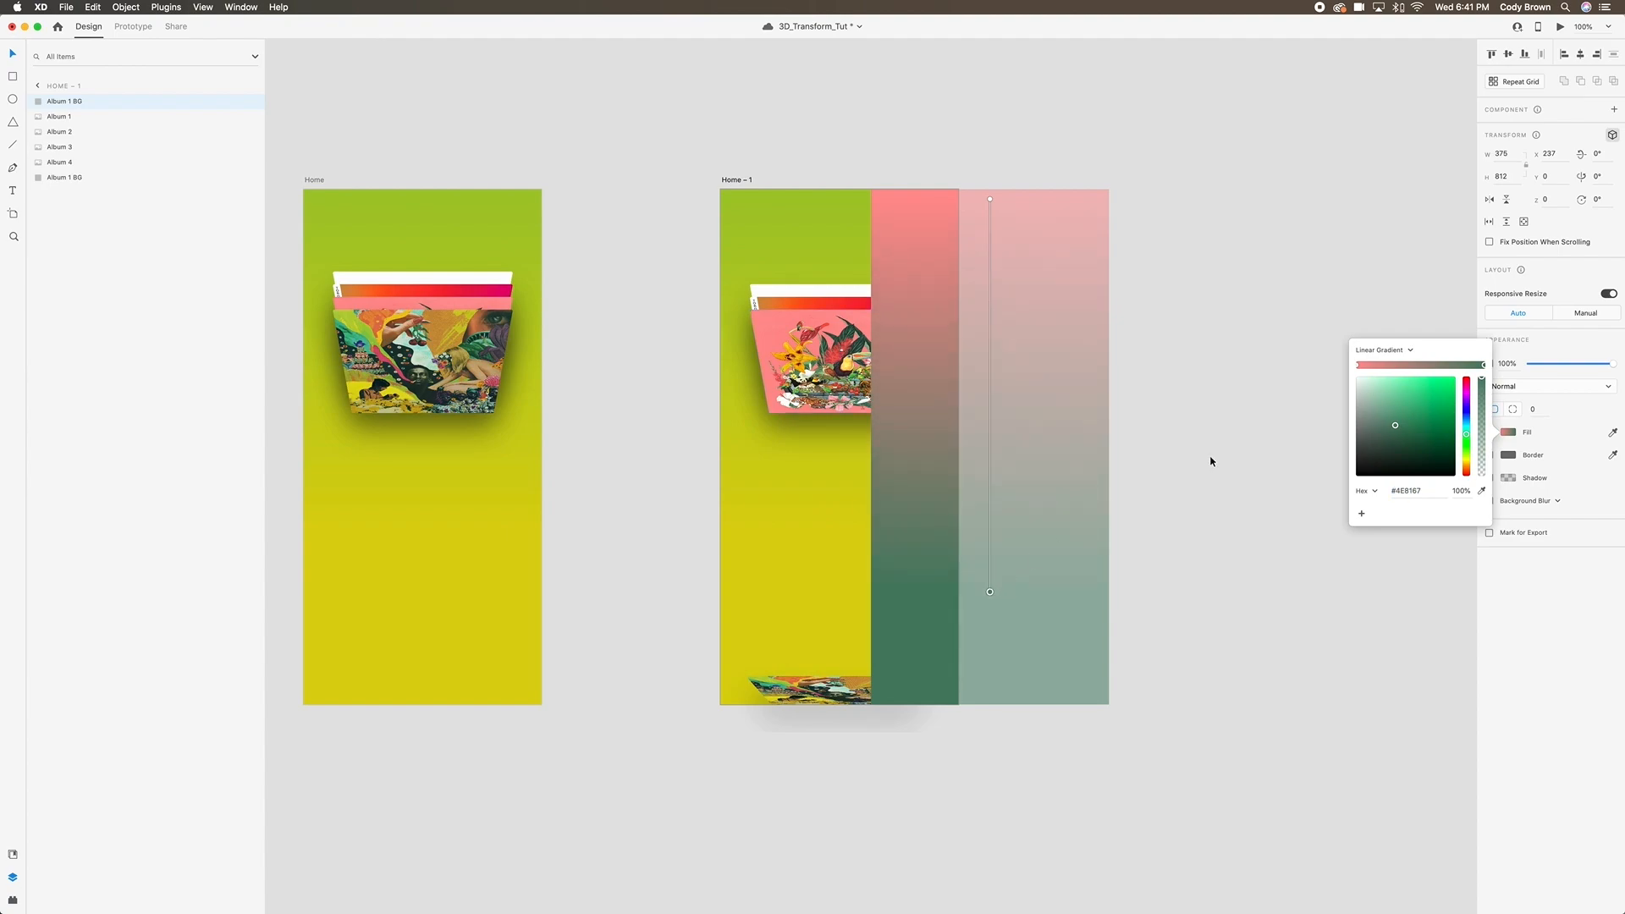
Sample the golden orange of Album 2's flowers for the gradient's bottom colour and bring both gradient endpoints closer together.
{"action": "left_click", "coordinate": [1481, 491]}
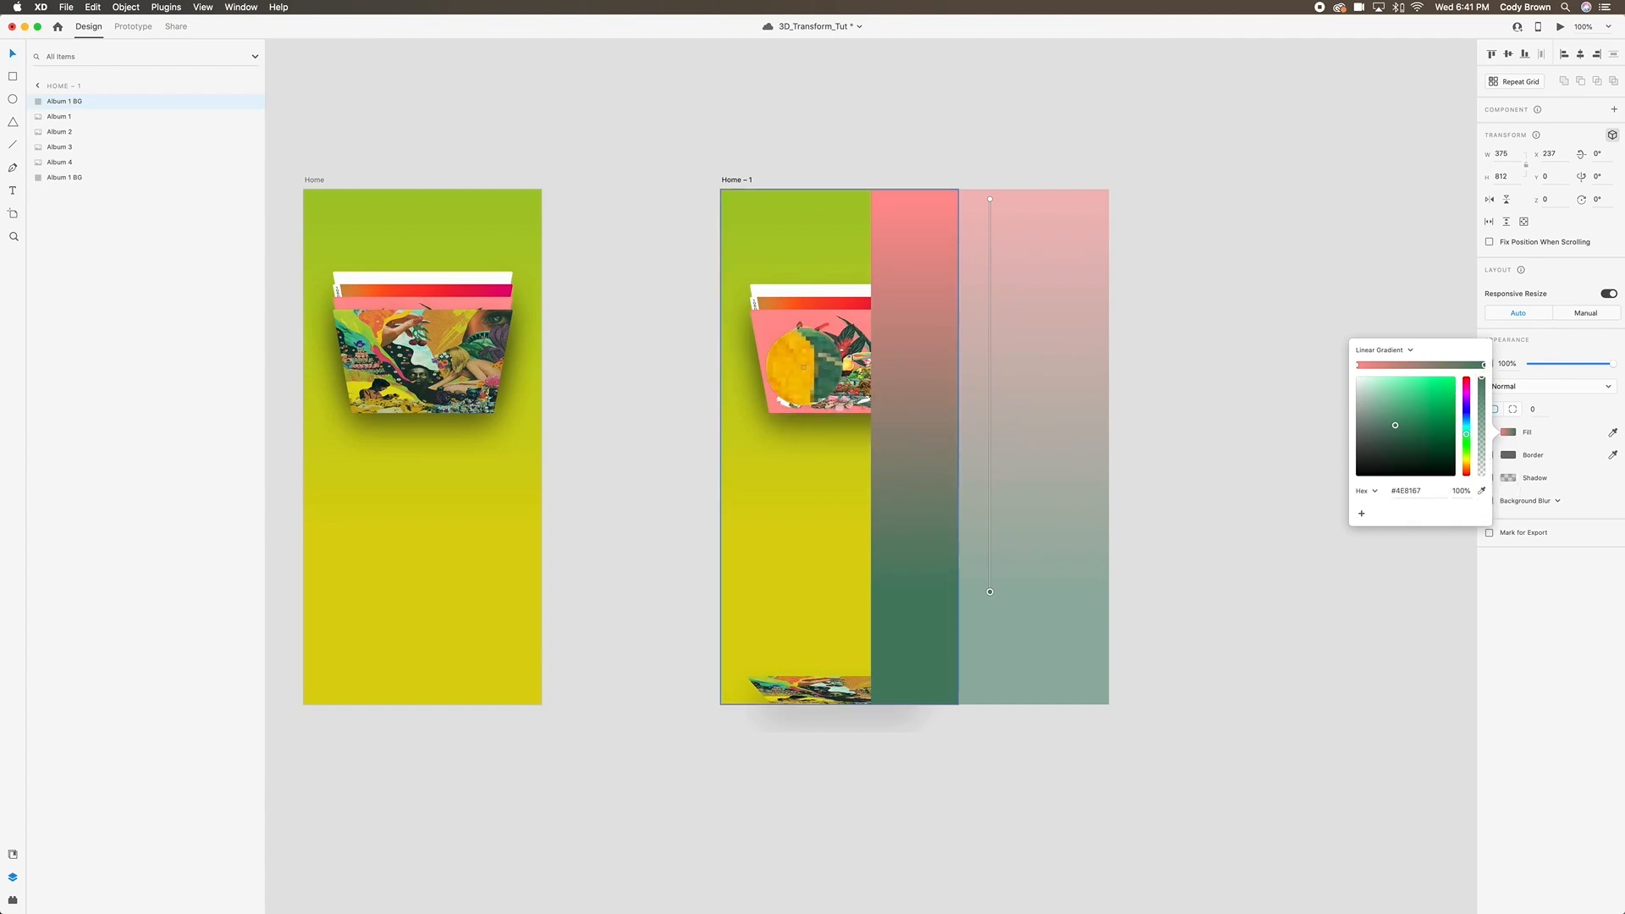
{"action": "left_click", "coordinate": [804, 367]}
{"action": "scroll", "coordinate": [1014, 606], "scroll_direction": "down", "scroll_amount": 1}
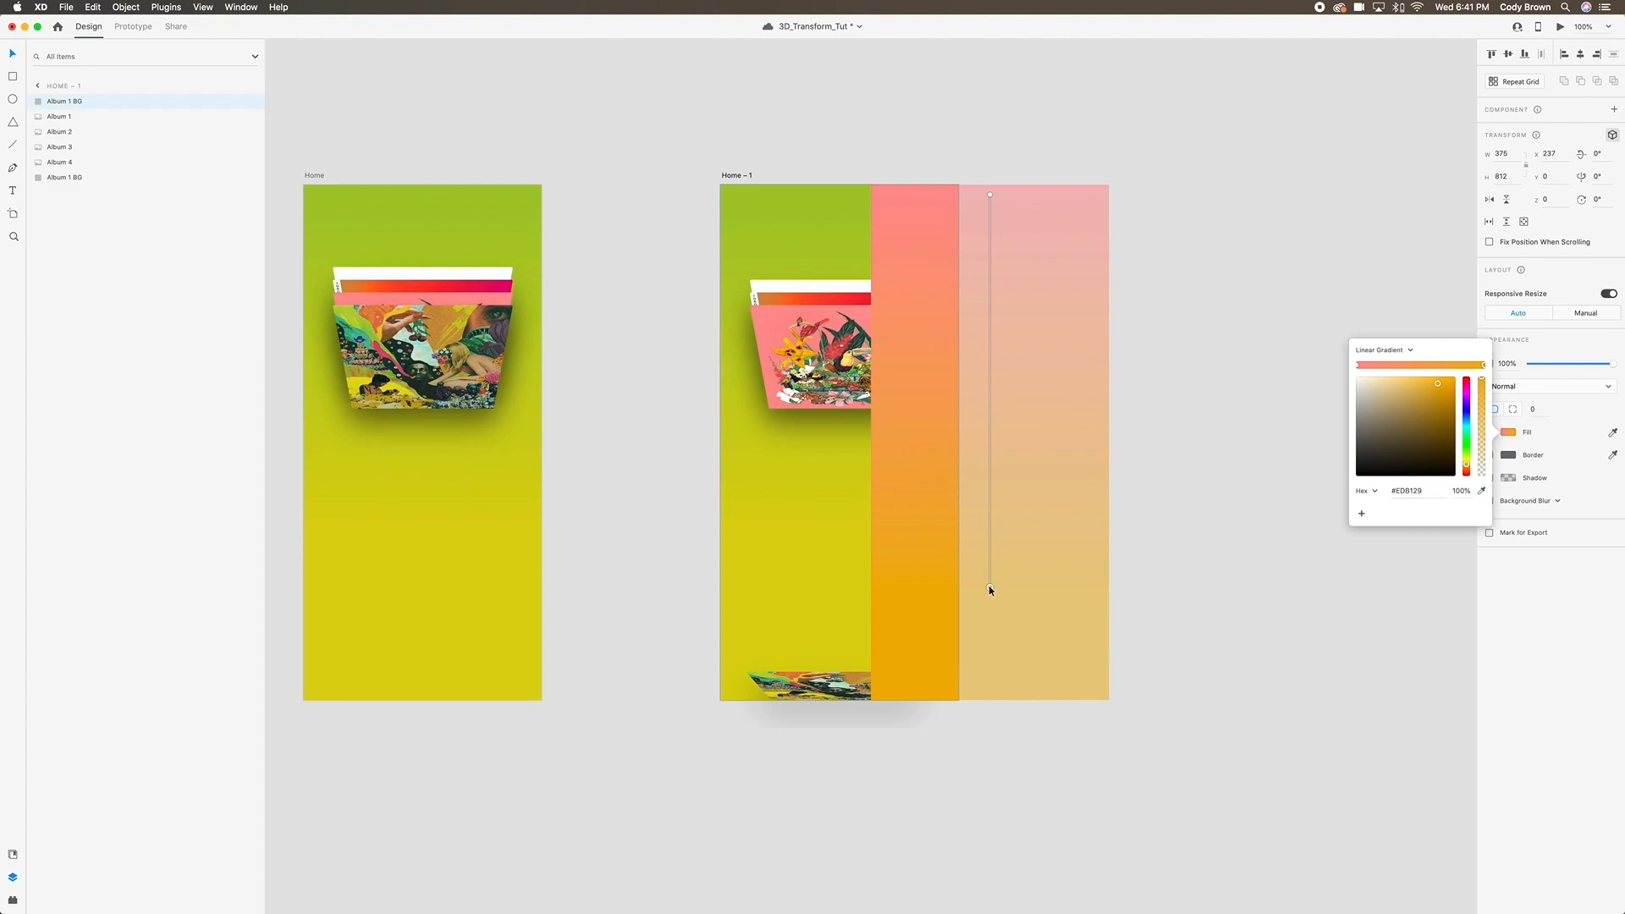
{"action": "left_click_drag", "start_coordinate": [992, 591], "coordinate": [992, 579]}
{"action": "left_click", "coordinate": [991, 197]}
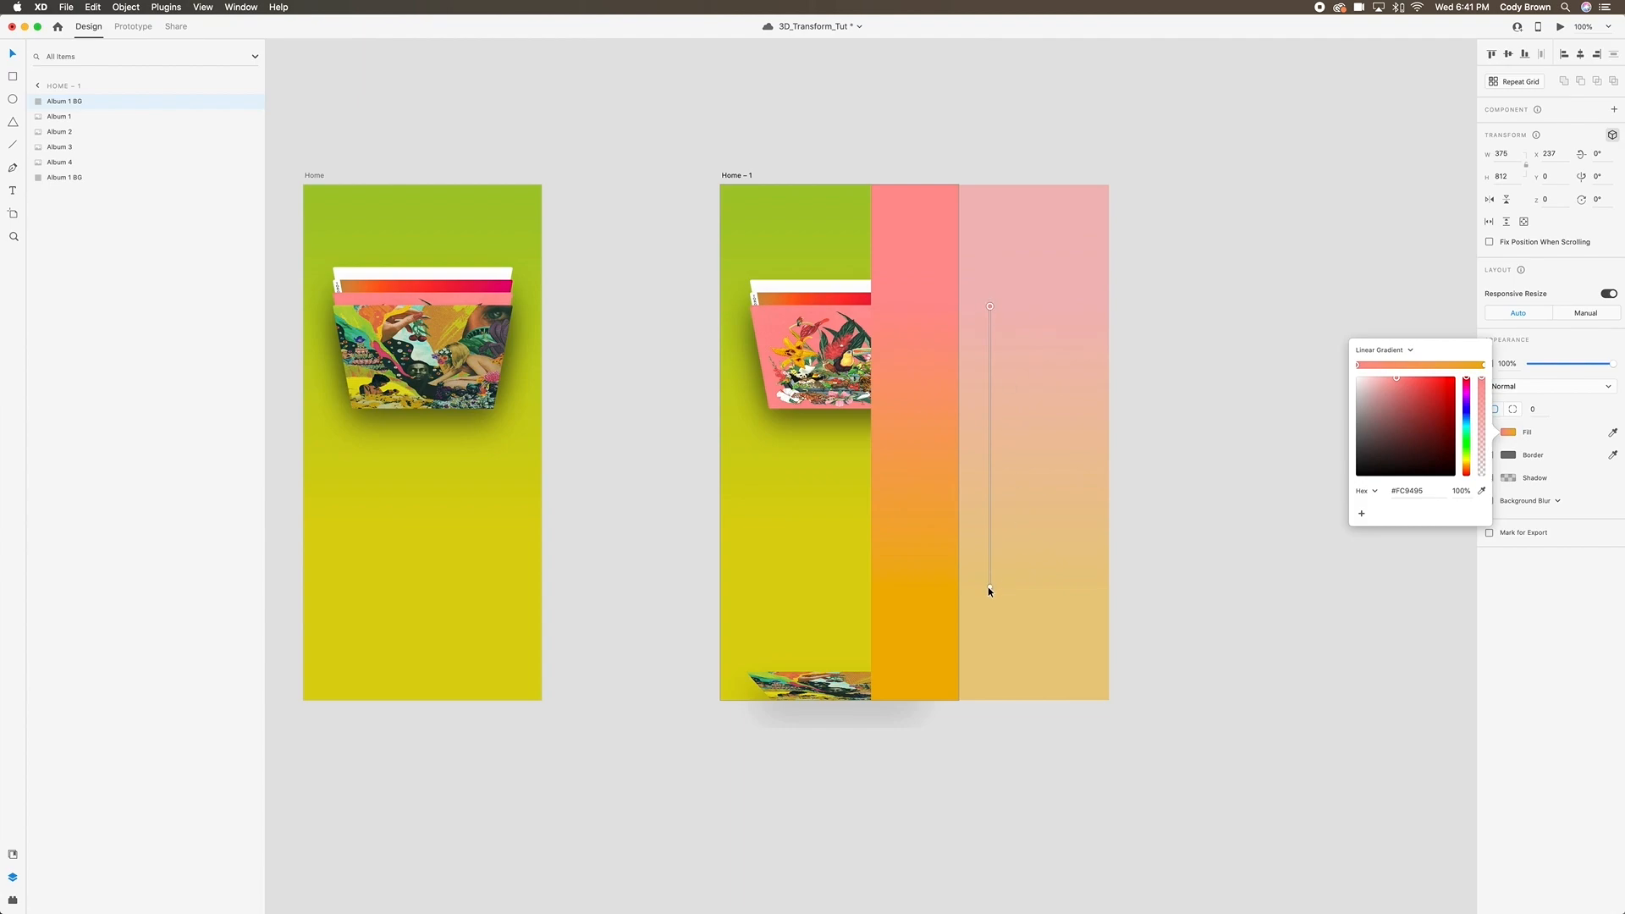
{"action": "left_click_drag", "start_coordinate": [989, 587], "coordinate": [990, 561]}
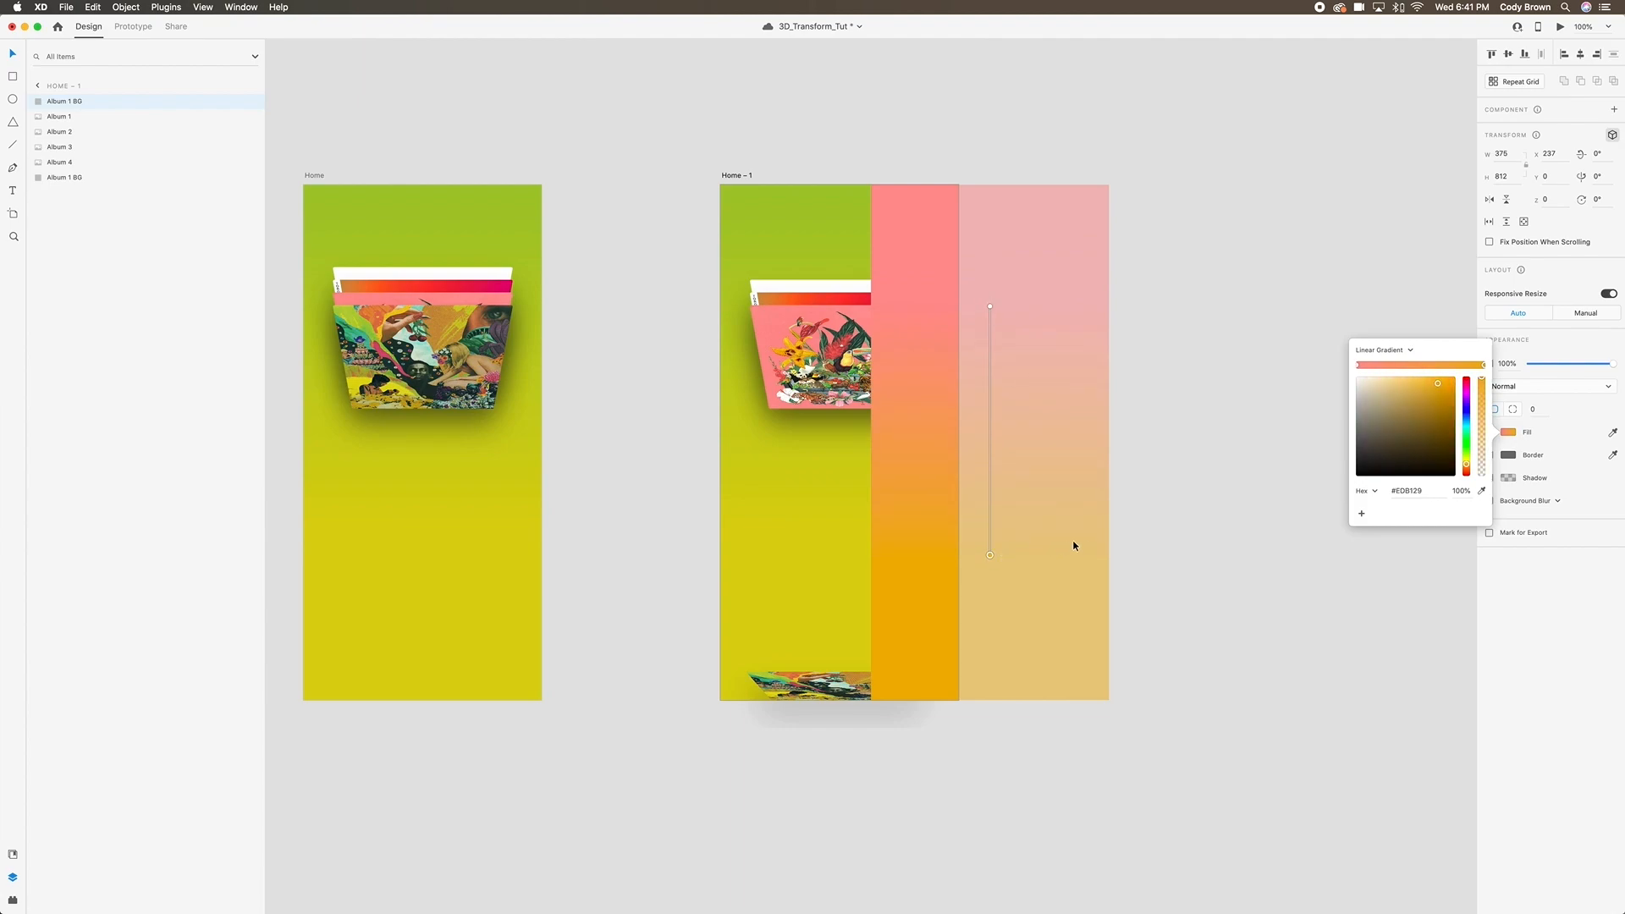
{"action": "left_click", "coordinate": [1179, 535]}
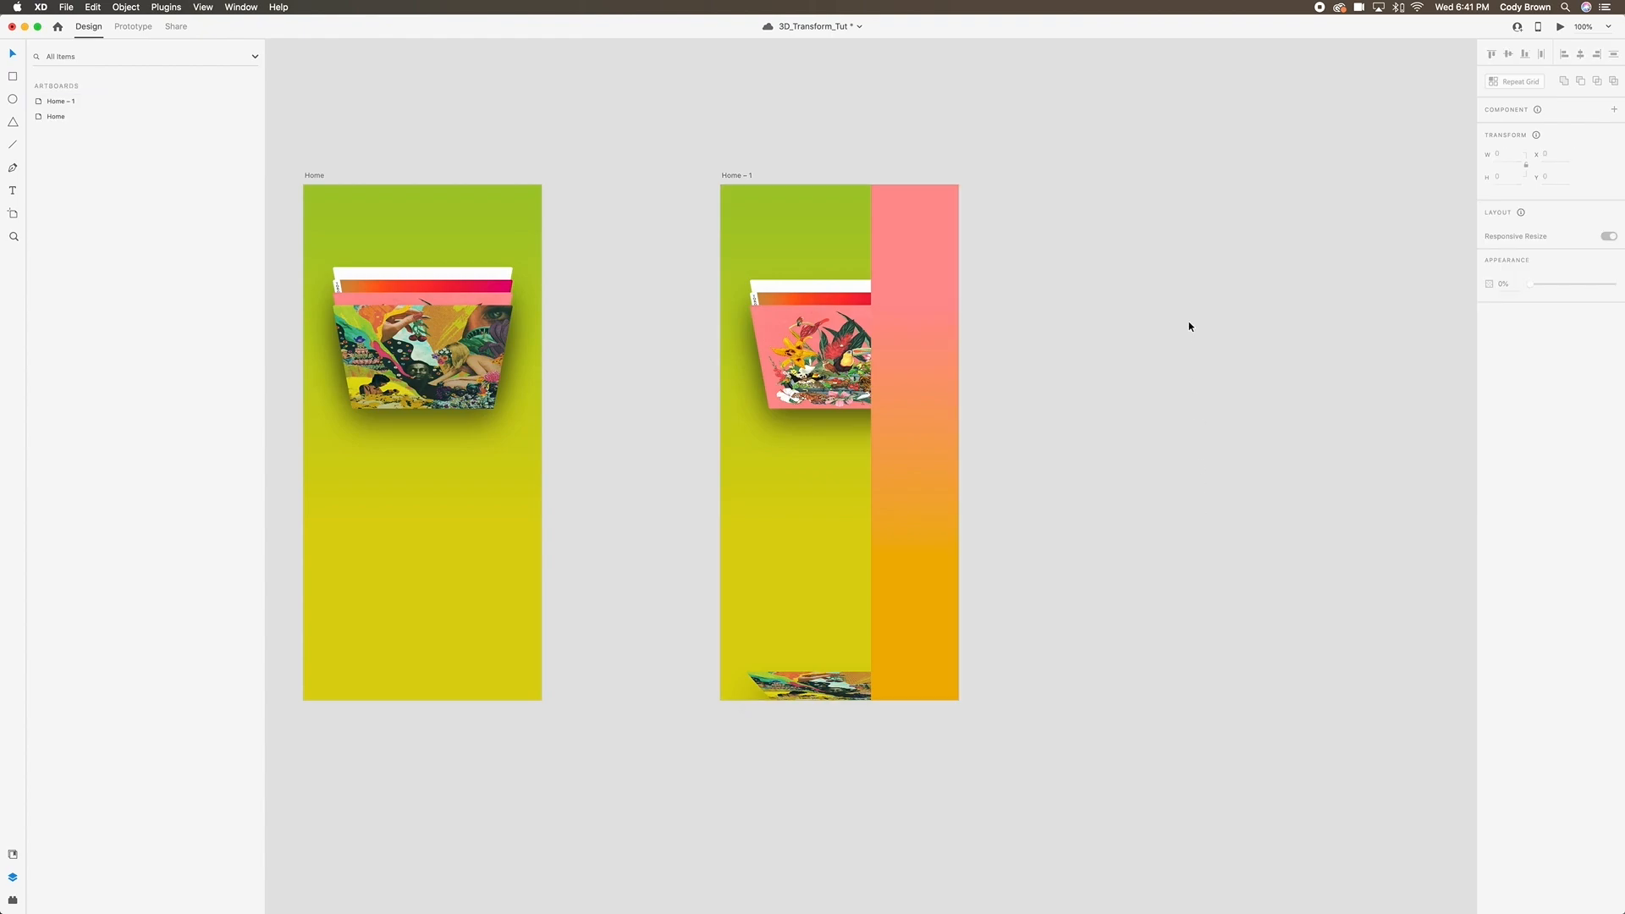
Move the pink-to-orange background on Home – 1 beneath the original Album 1 BG in the layer order.
{"action": "scroll", "coordinate": [1130, 349], "scroll_direction": "left", "scroll_amount": 1}
{"action": "left_click", "coordinate": [970, 373]}
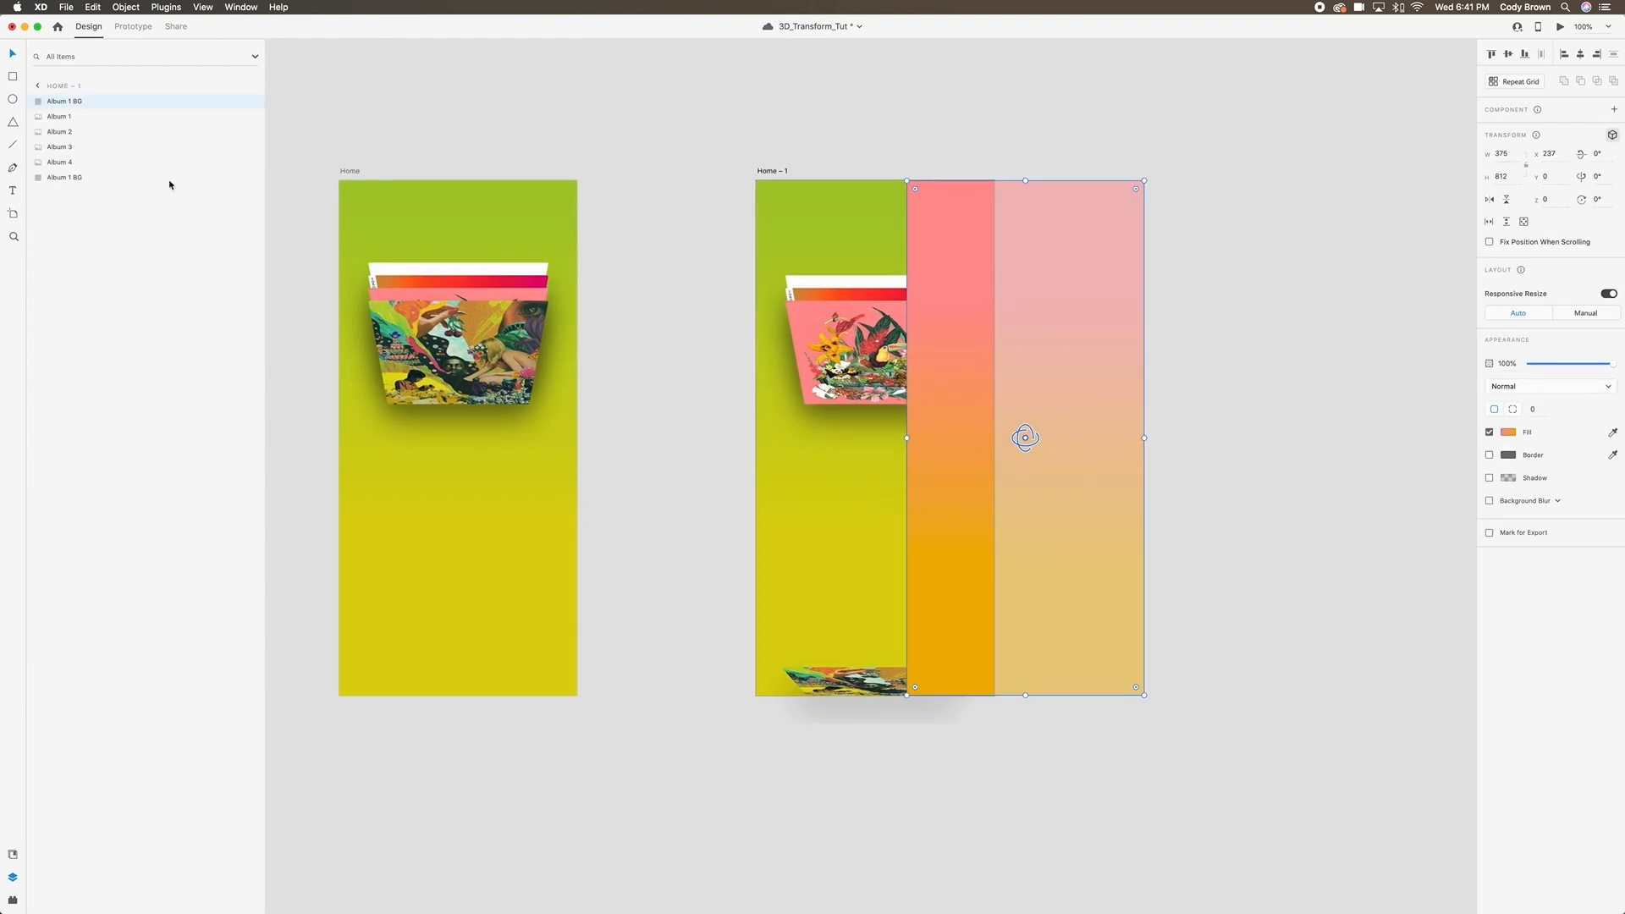
{"action": "left_click_drag", "start_coordinate": [64, 102], "coordinate": [70, 177]}
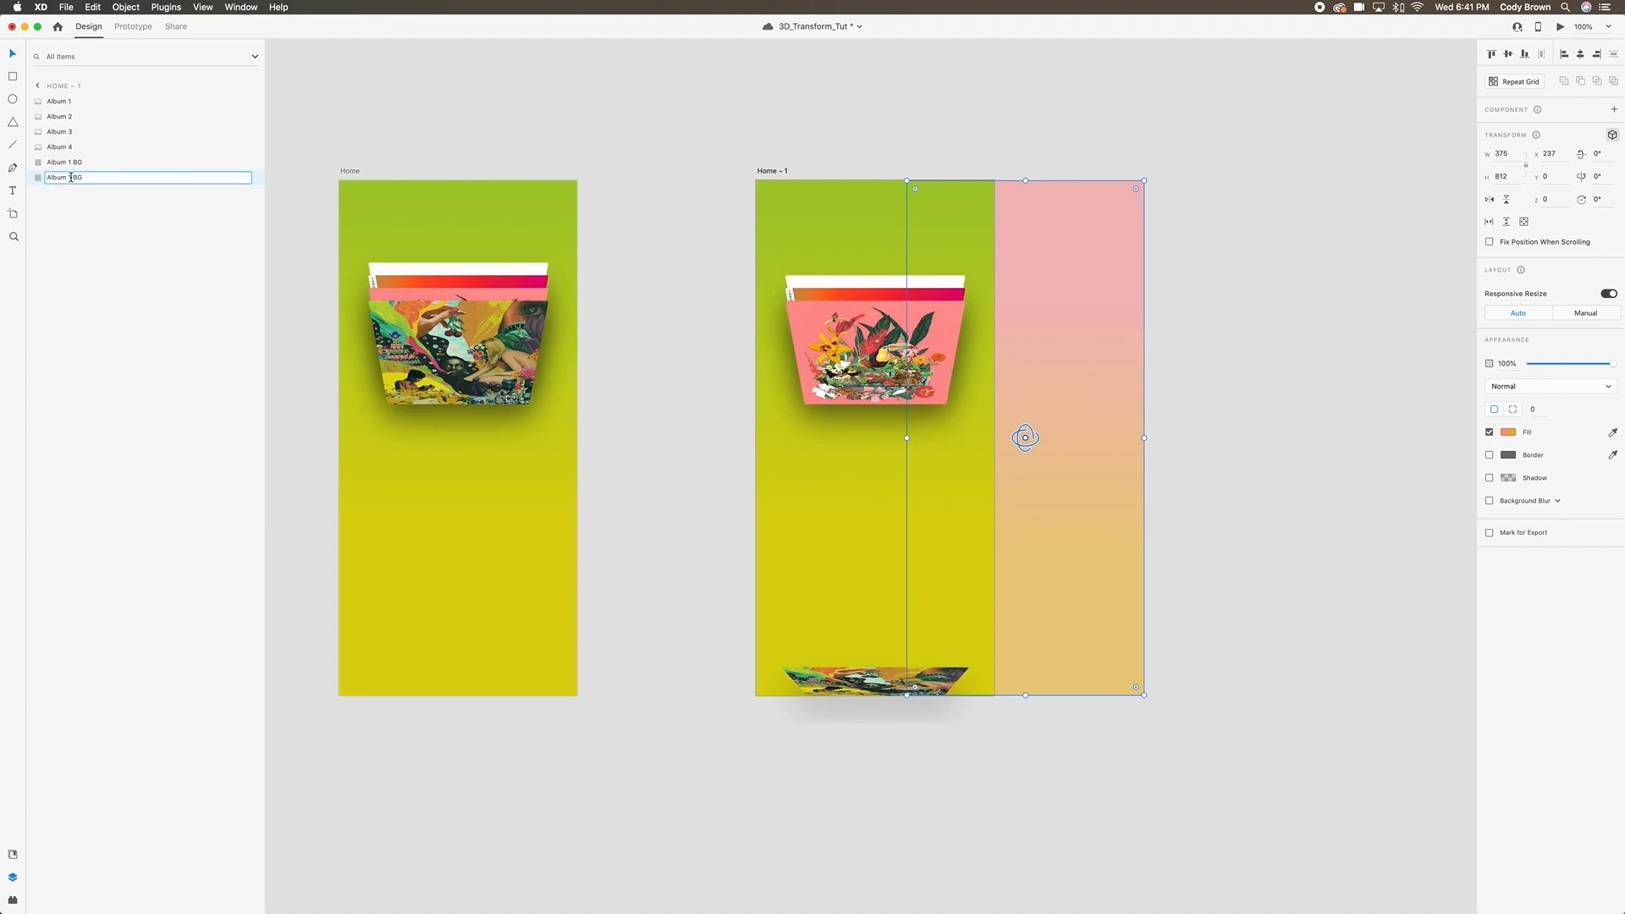
Rename the pink-to-orange background layer as Album 2 BG and move it back into alignment with the Home – 1 artboard.
{"action": "key", "text": "BackSpace"}
{"action": "type", "text": "2"}
{"action": "key", "text": "Return"}
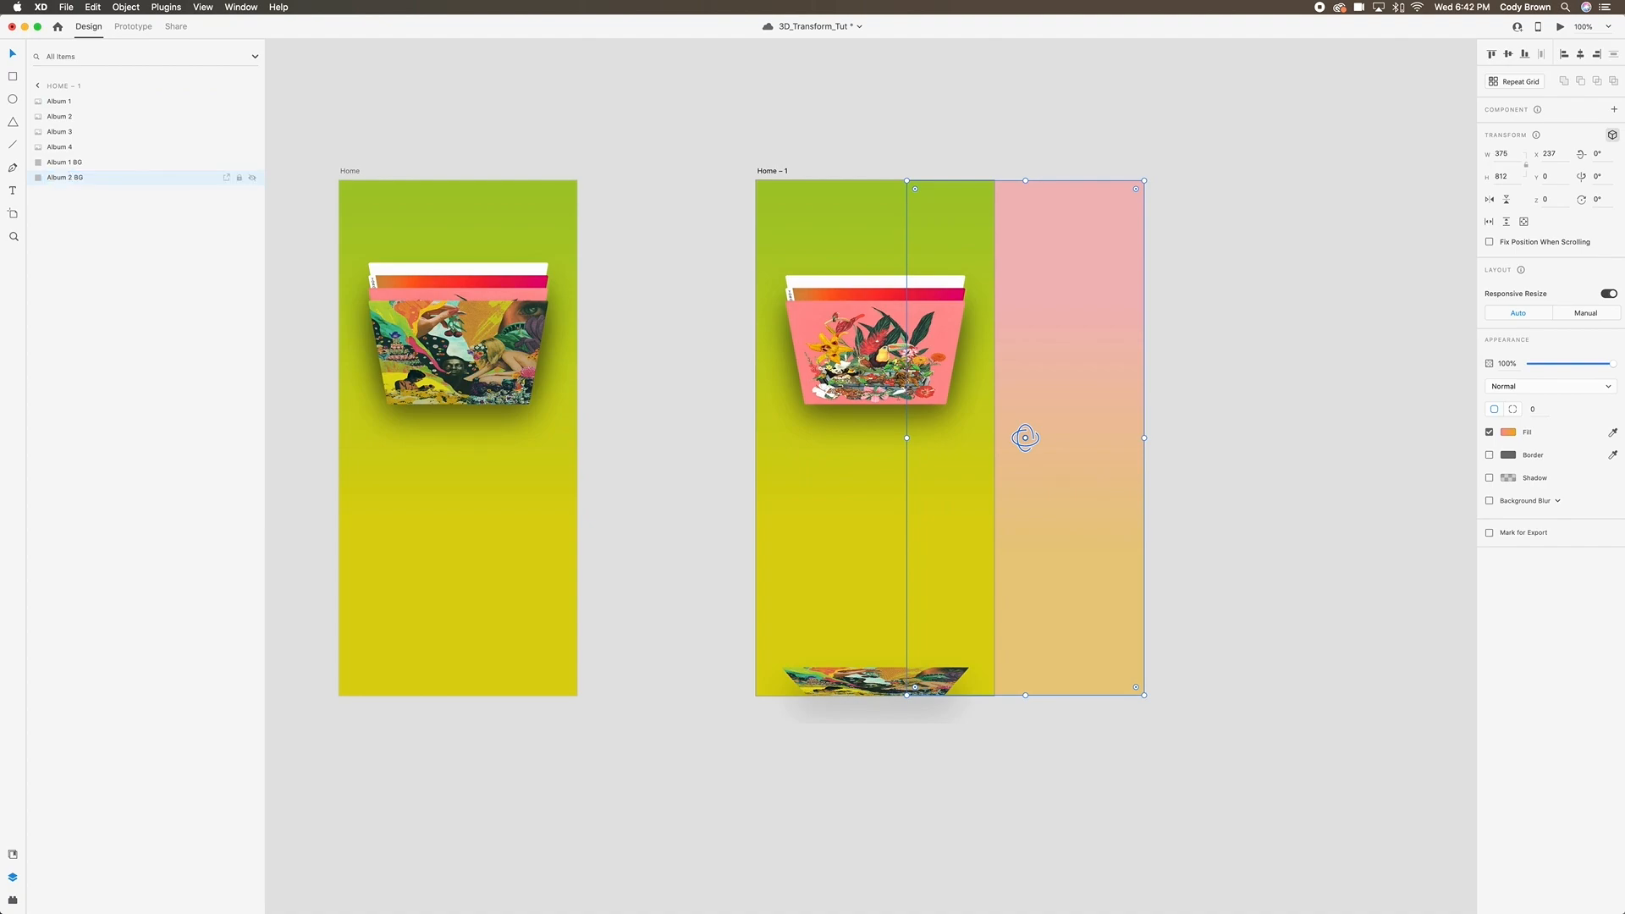
{"action": "left_click_drag", "start_coordinate": [1089, 228], "coordinate": [937, 222]}
{"action": "scroll", "coordinate": [1054, 225], "scroll_direction": "right", "scroll_amount": 2}
{"action": "scroll", "coordinate": [1054, 225], "scroll_direction": "down", "scroll_amount": 1}
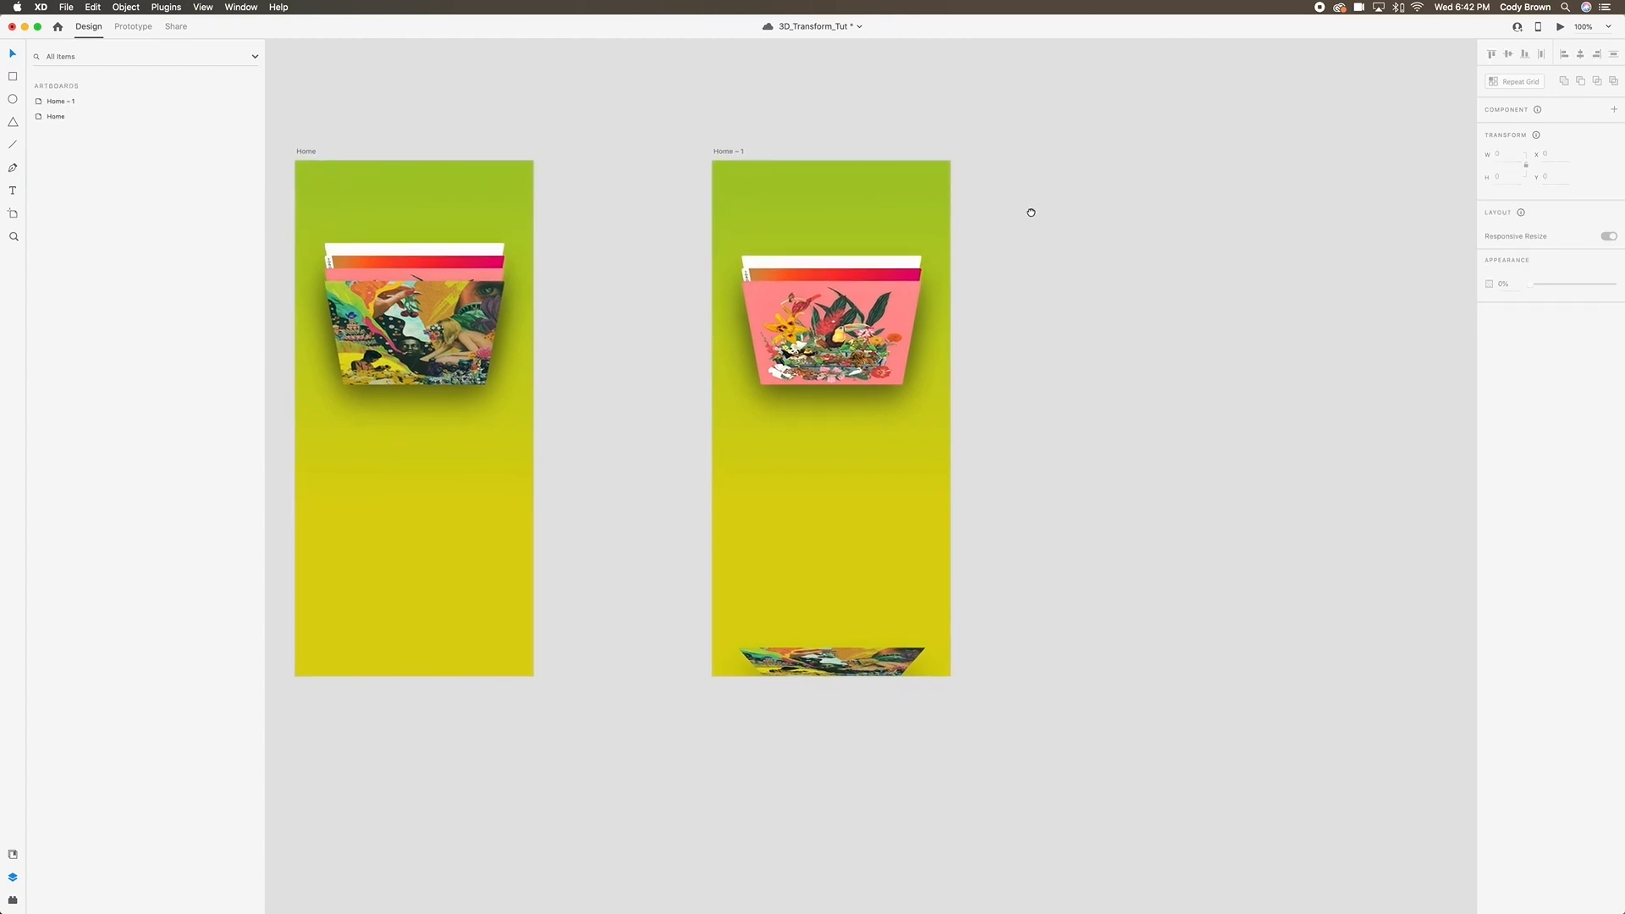
Set the opacity of Album 1 BG on Home – 1 to 0%.
{"action": "left_click", "coordinate": [875, 204]}
{"action": "scroll", "coordinate": [877, 206], "scroll_direction": "left", "scroll_amount": 4}
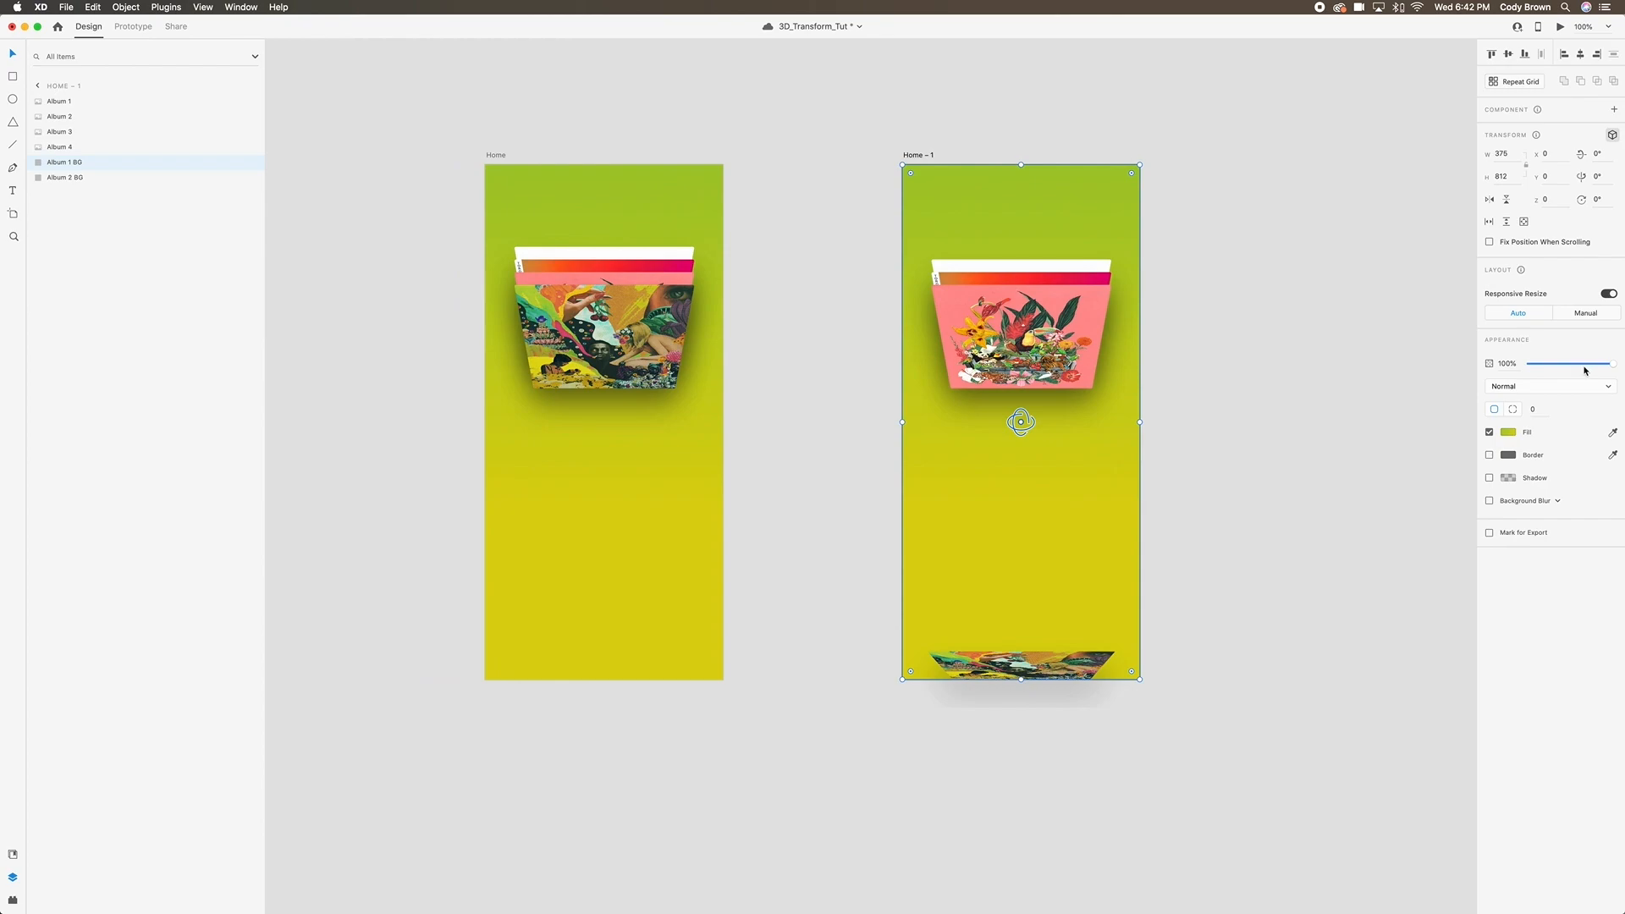
{"action": "left_click_drag", "start_coordinate": [1597, 367], "coordinate": [1531, 366]}
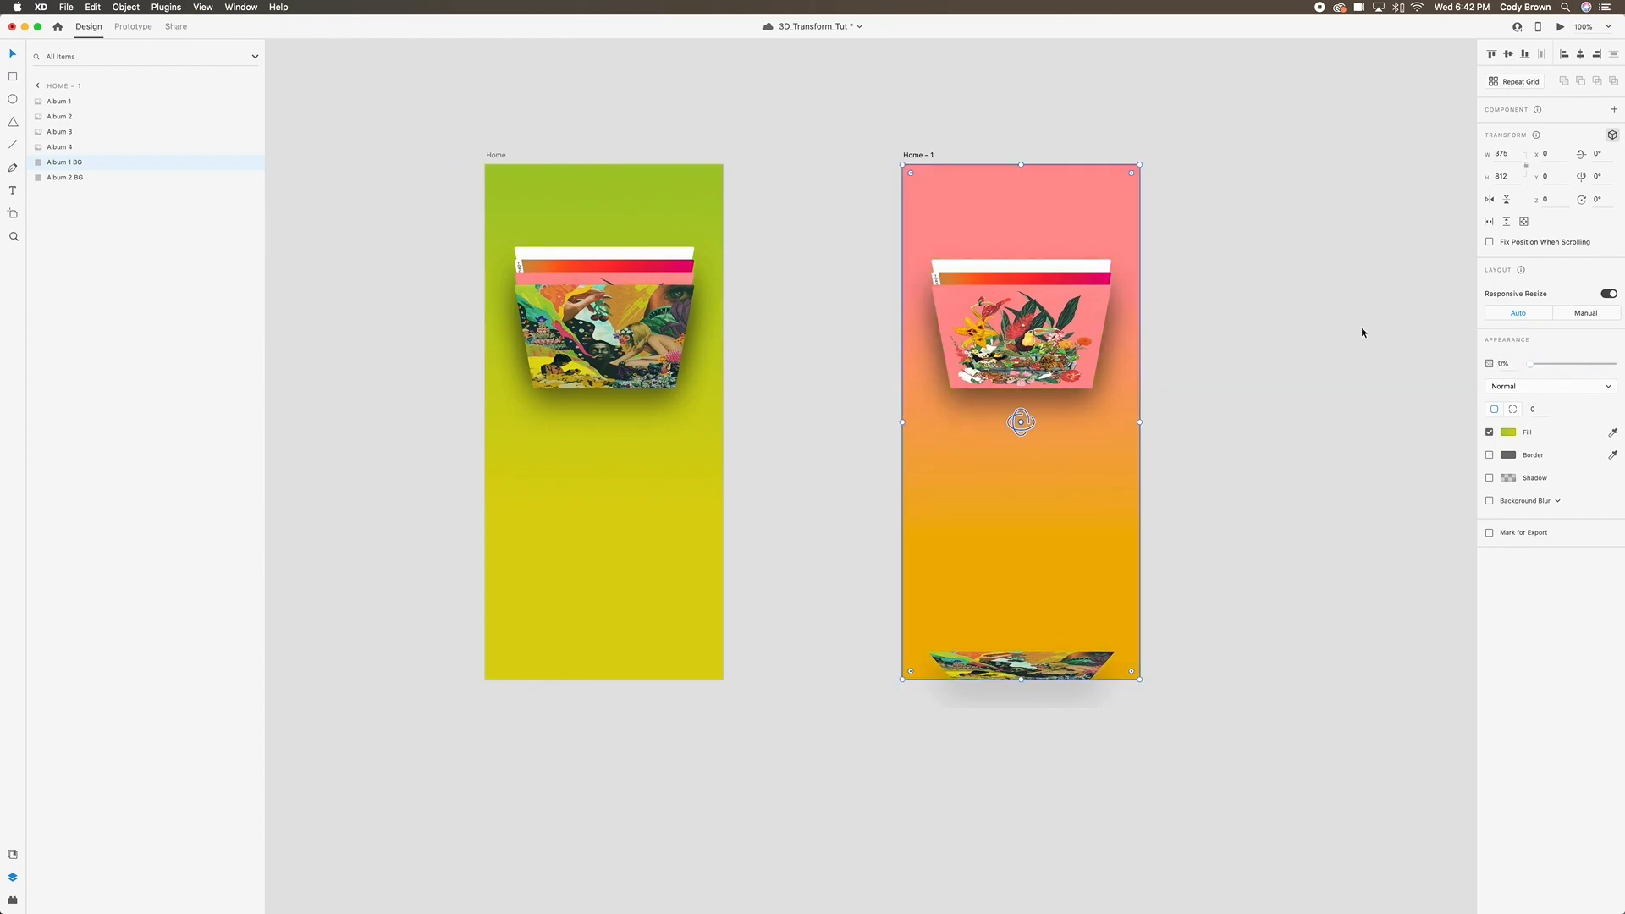
{"action": "left_click", "coordinate": [835, 296]}
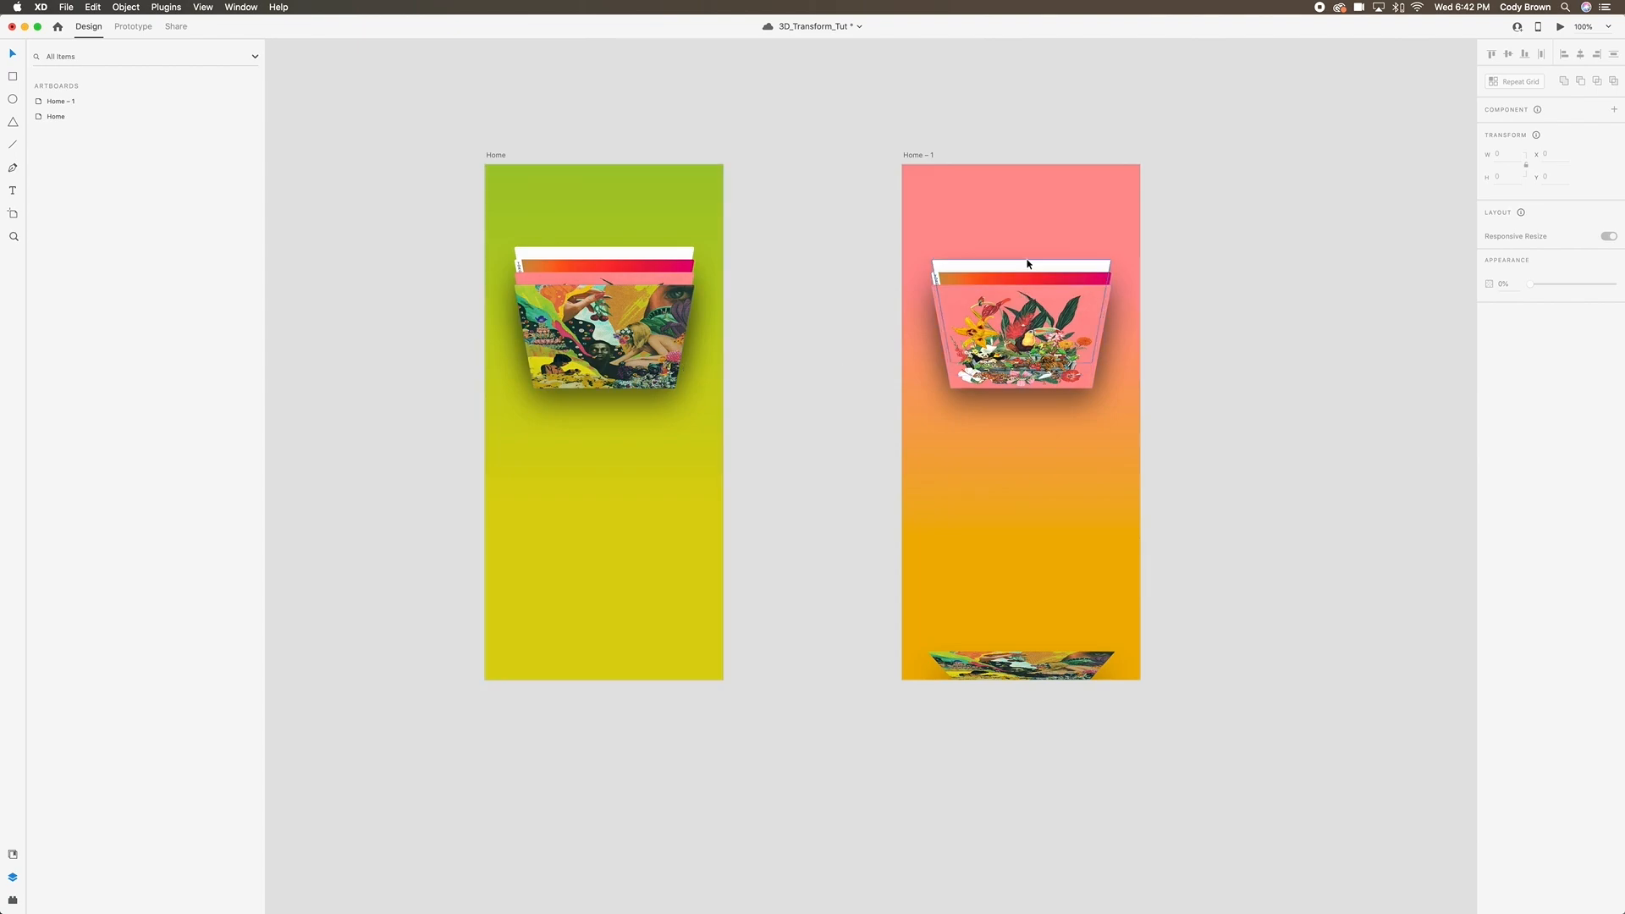
{"action": "left_click_drag", "start_coordinate": [1009, 225], "coordinate": [833, 228]}
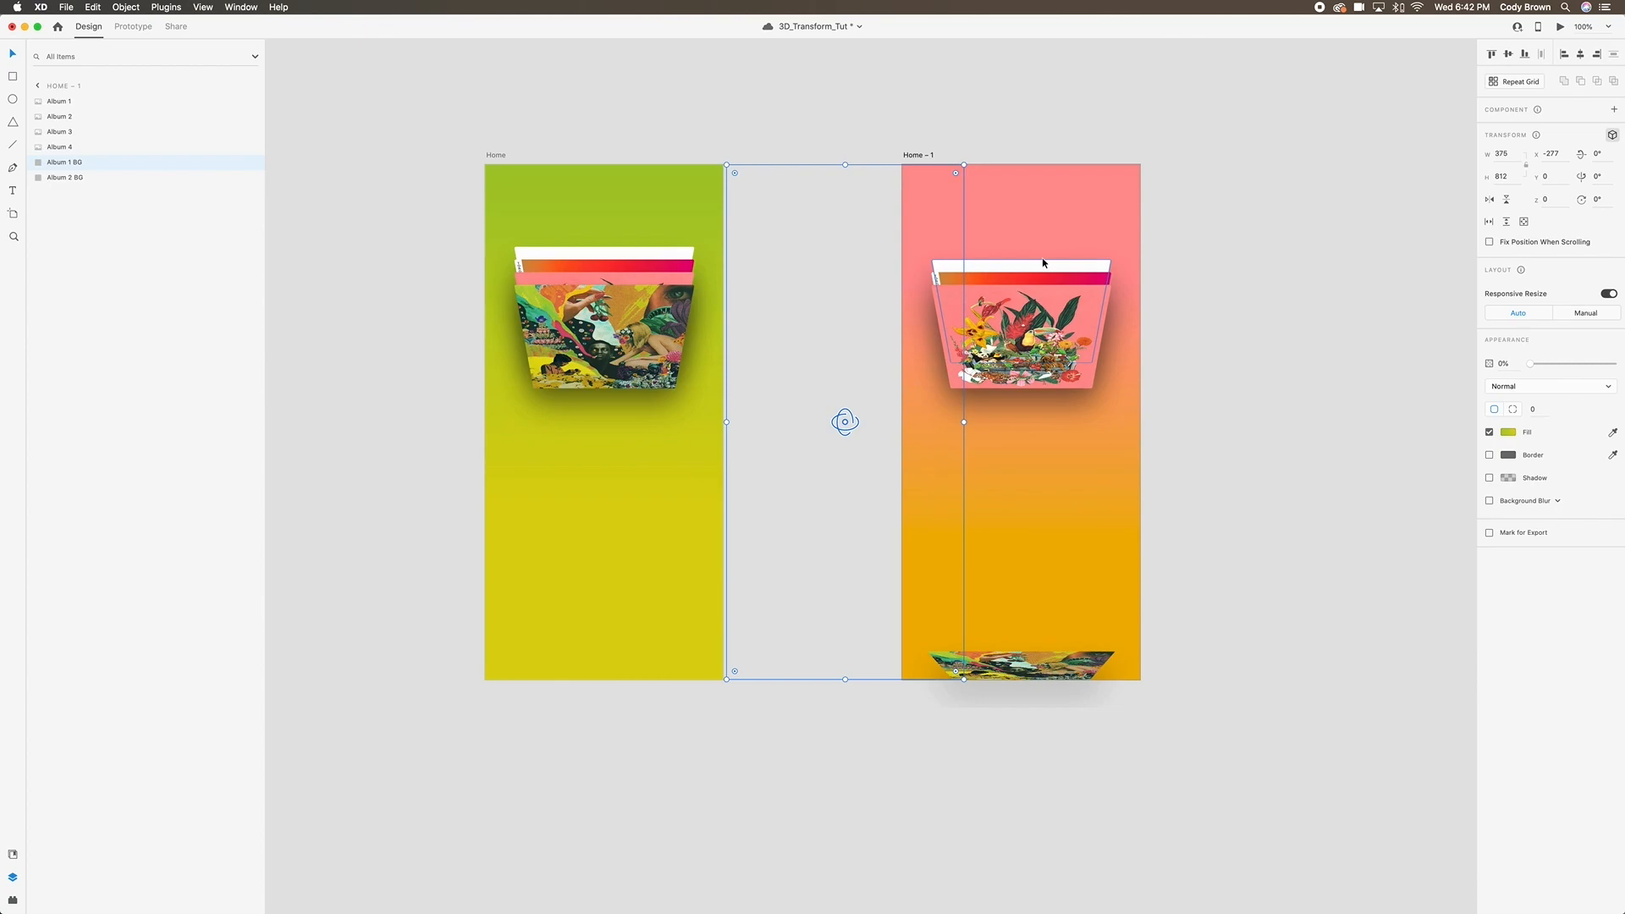
{"action": "key", "text": "BackSpace"}
{"action": "key", "text": "cmd+z"}
{"action": "key", "text": "cmd+z"}
{"action": "left_click", "coordinate": [1181, 252]}
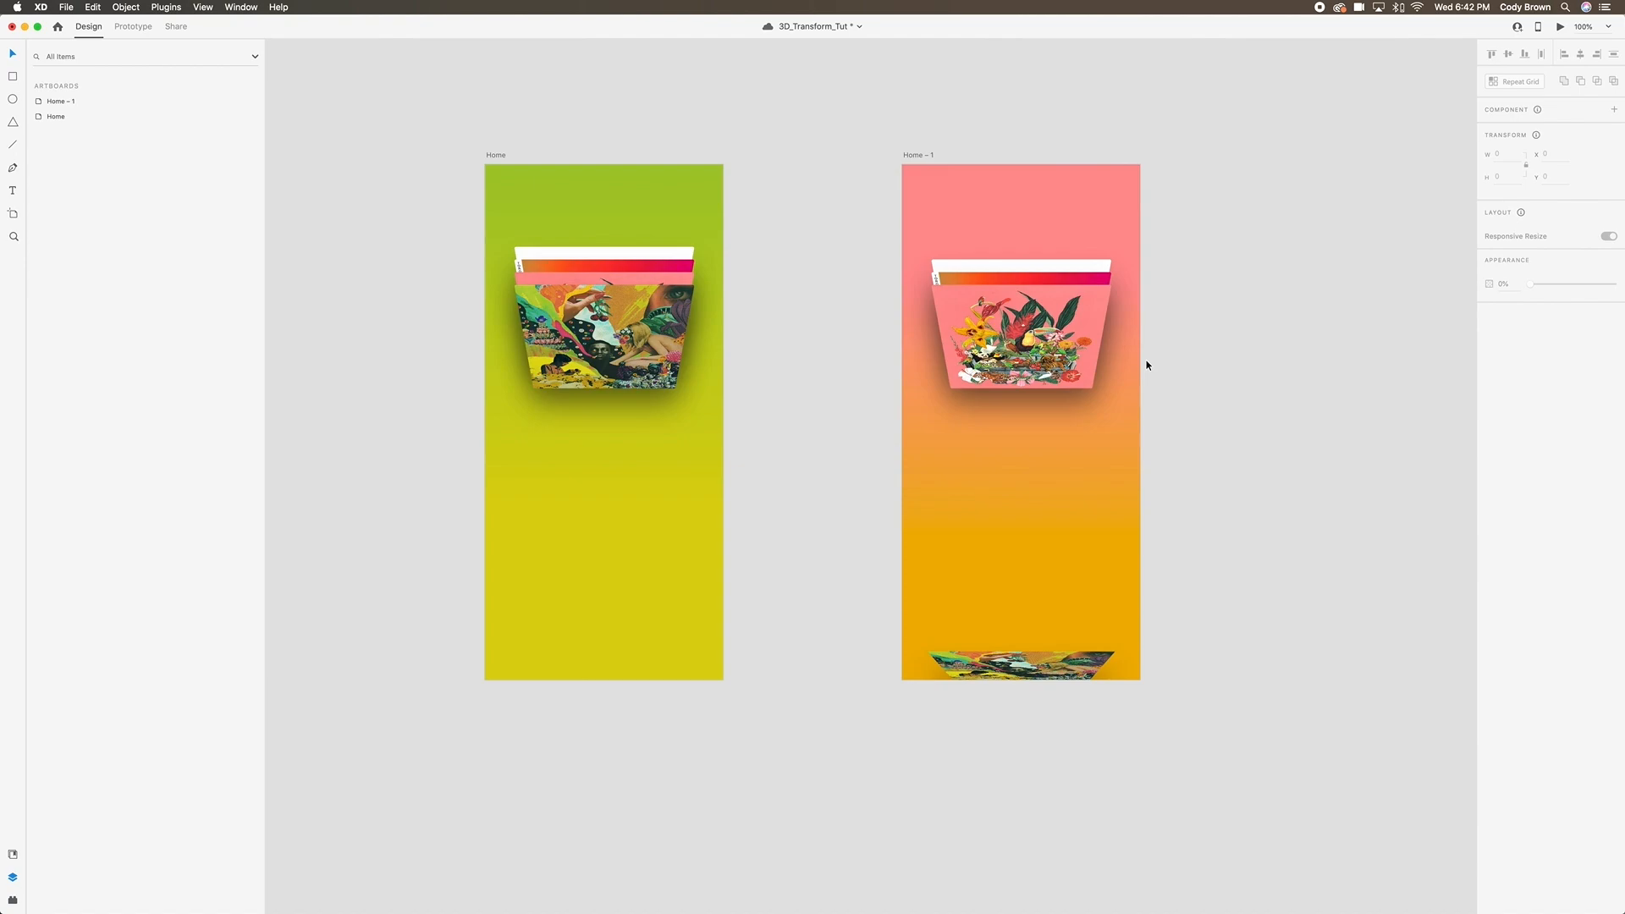
Preview the prototype from the Home artboard and pull Album 1 down to test the background transition.
{"action": "left_click", "coordinate": [693, 276]}
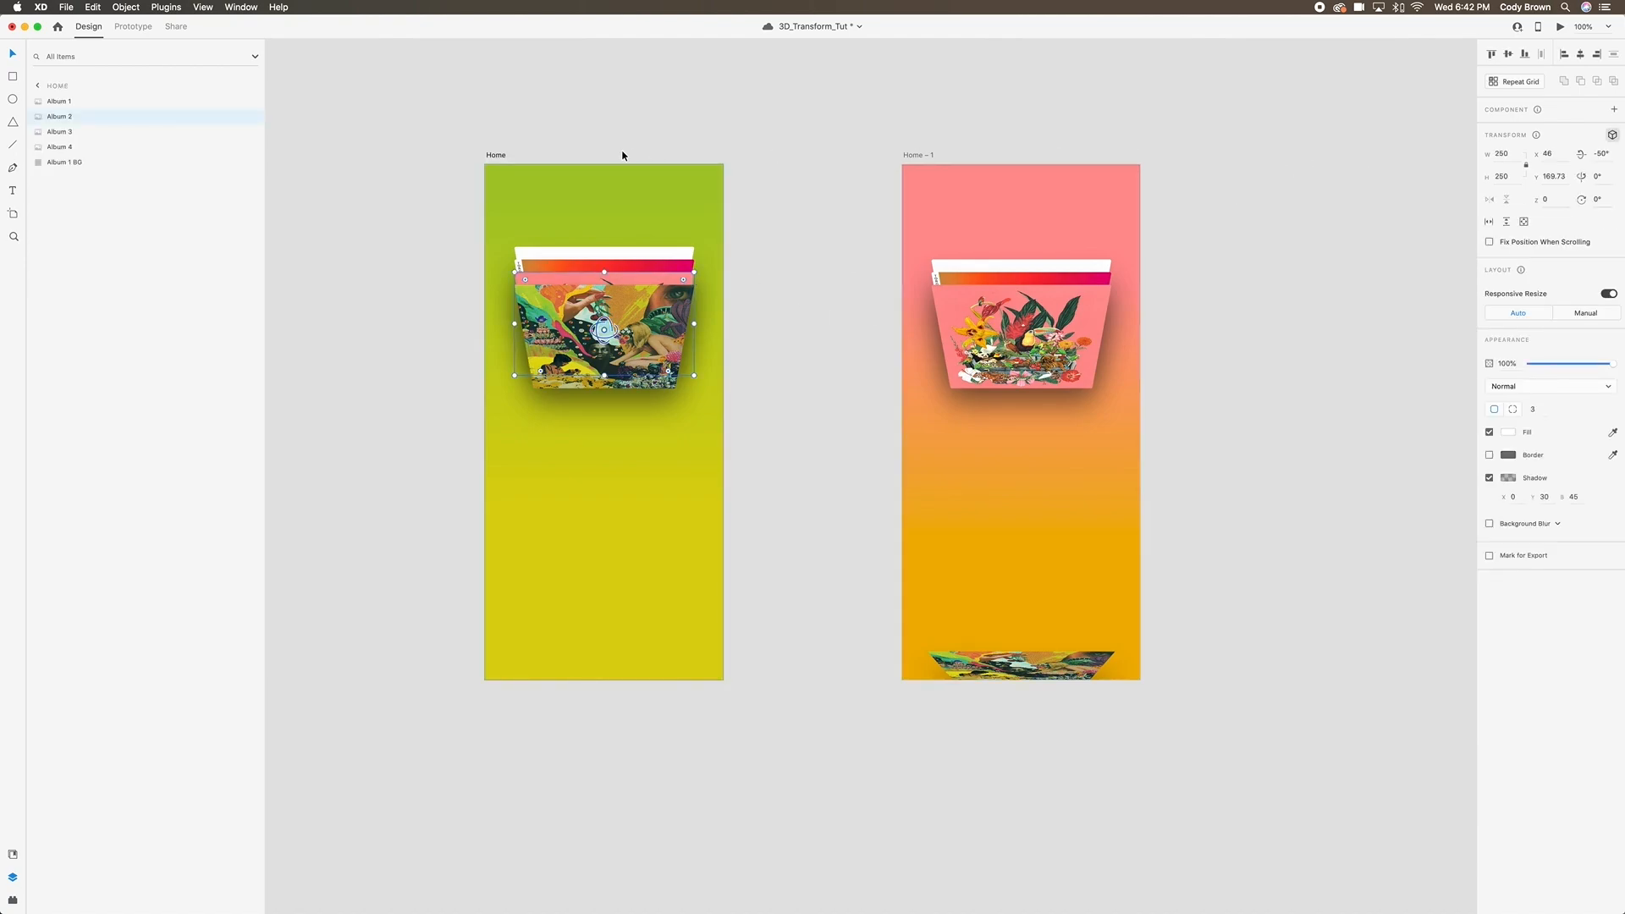
{"action": "left_click", "coordinate": [496, 156]}
{"action": "left_click", "coordinate": [1560, 27]}
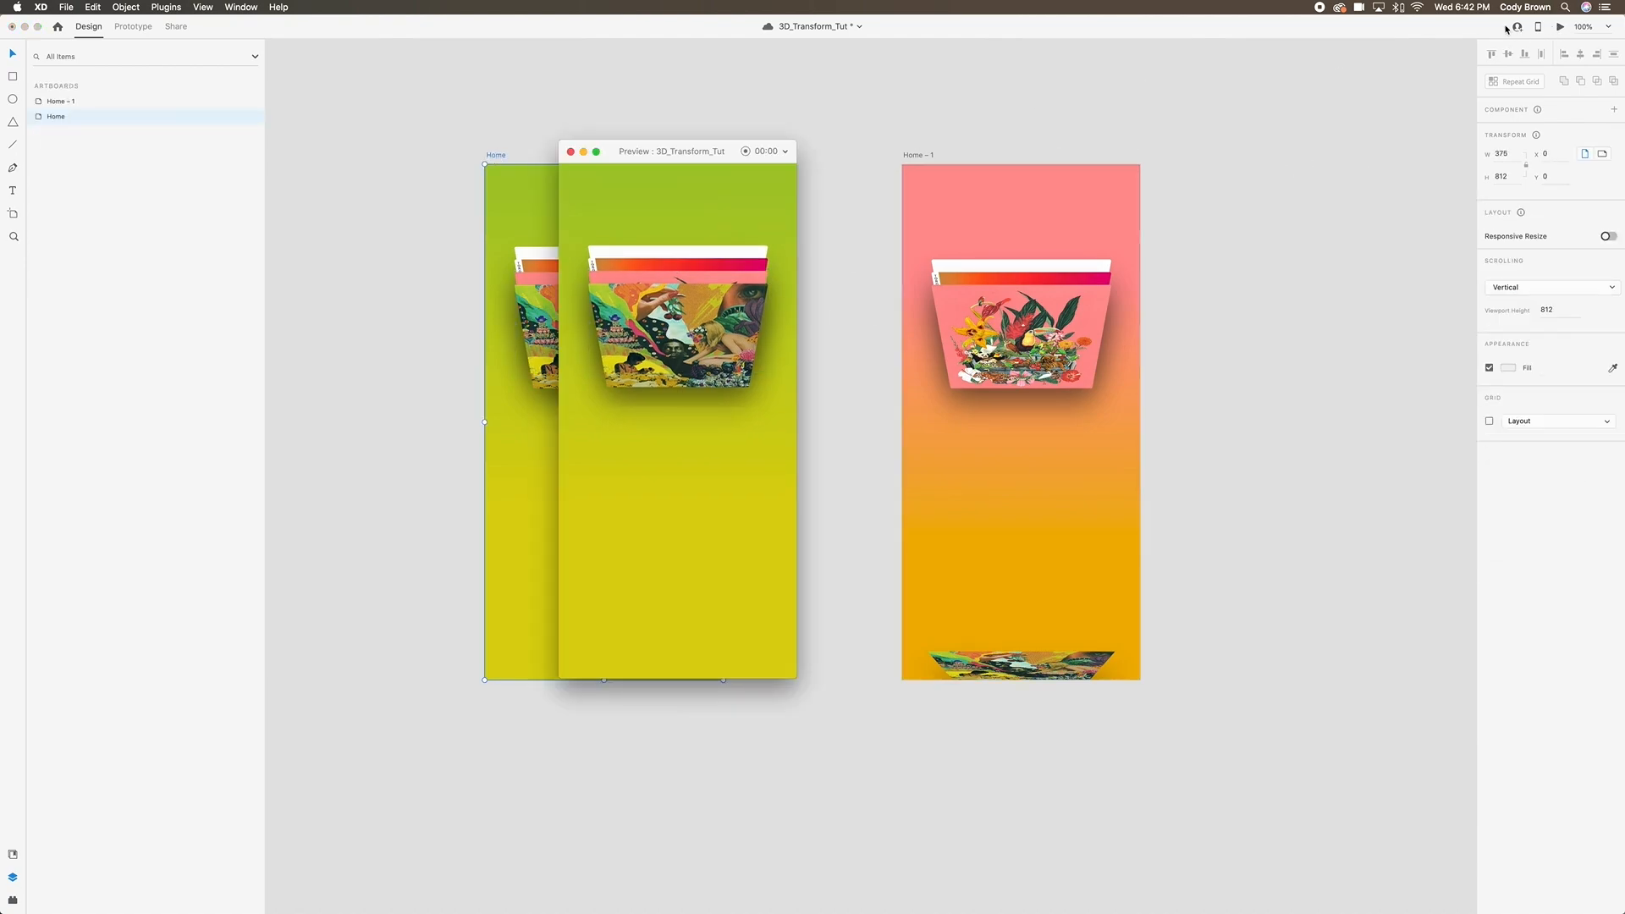
{"action": "left_click_drag", "start_coordinate": [724, 307], "coordinate": [669, 669]}
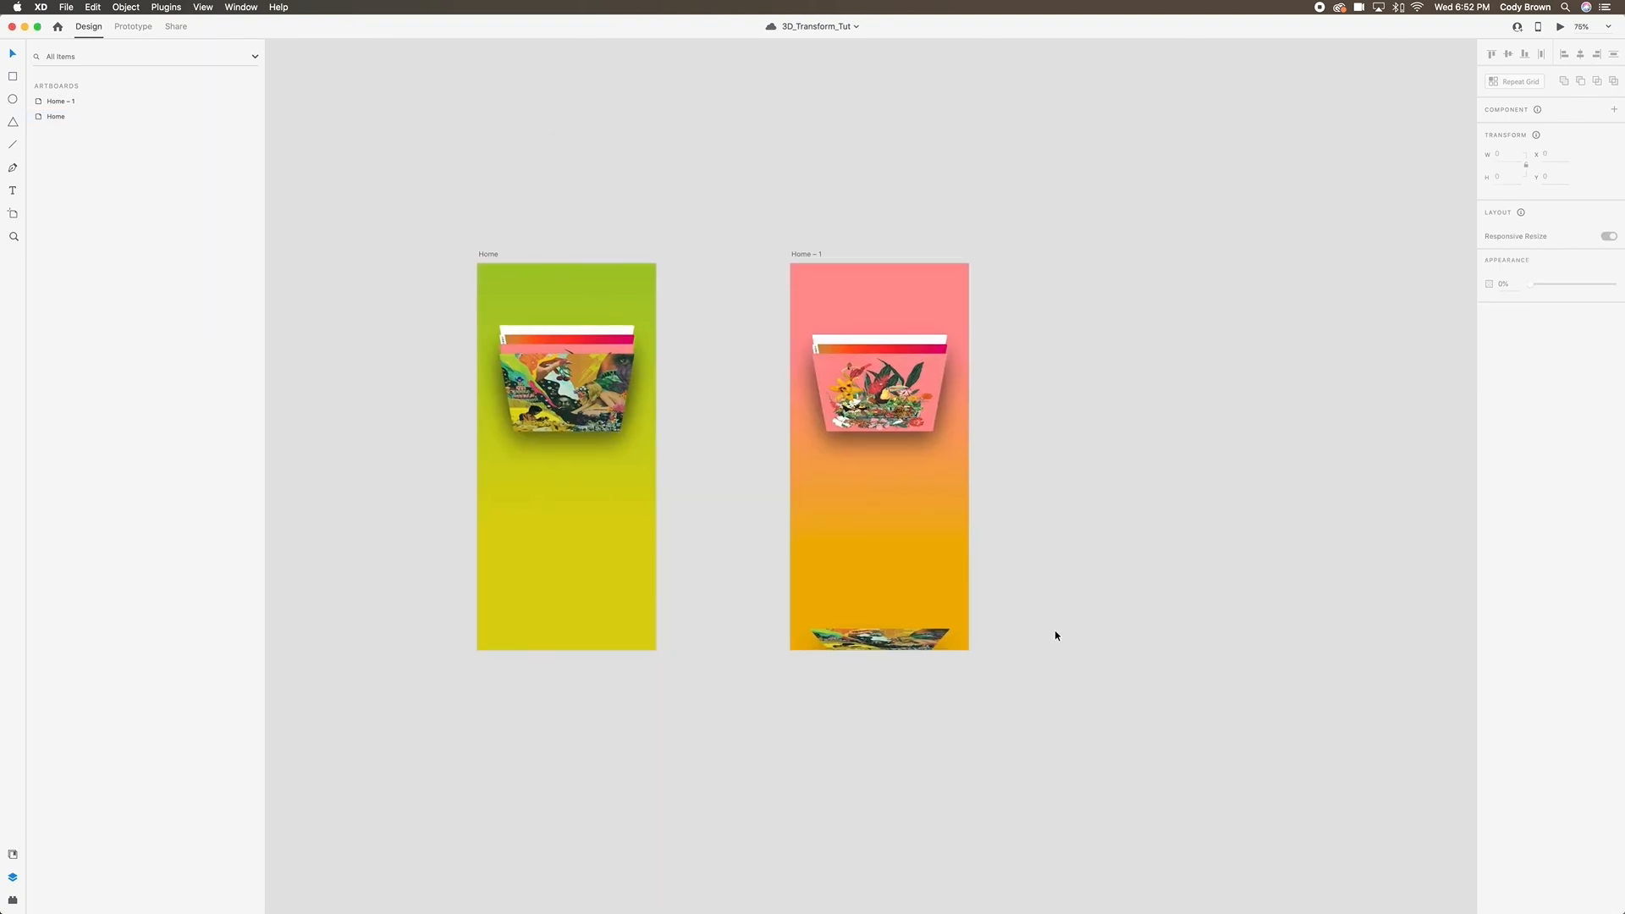
Duplicate the Home – 1 artboard as Home – 2 and wire Album 2 on Home – 1 to it with a Drag, Auto-Animate interaction.
{"action": "left_click_drag", "start_coordinate": [1056, 635], "coordinate": [1035, 629]}
{"action": "left_click_drag", "start_coordinate": [766, 249], "coordinate": [955, 261]}
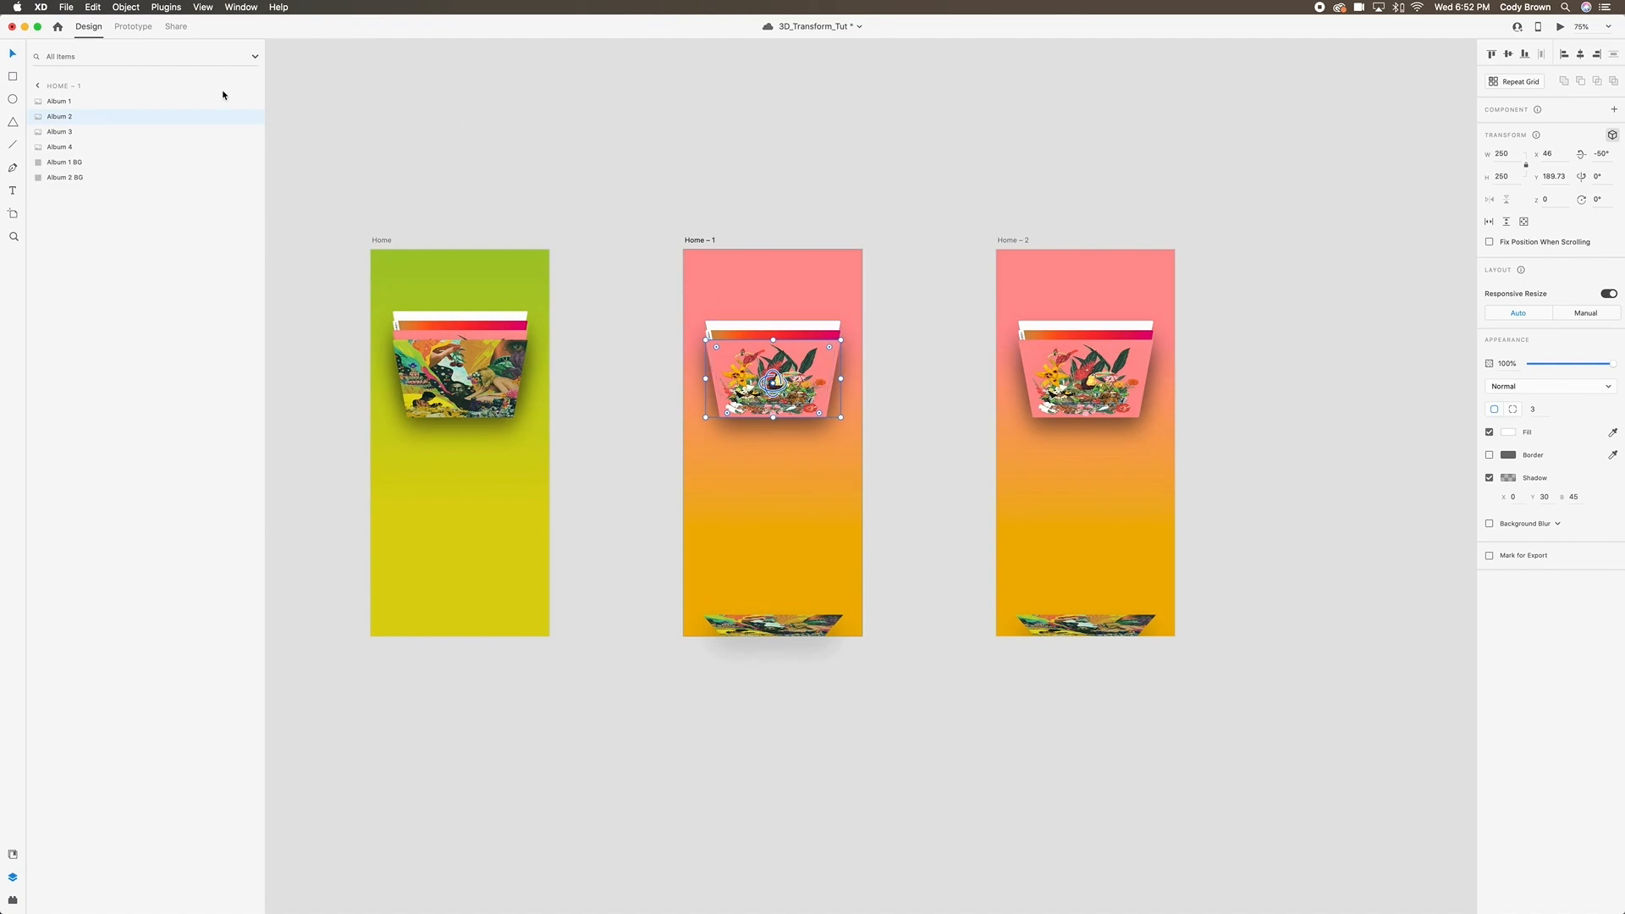
{"action": "left_click", "coordinate": [133, 26]}
{"action": "left_click_drag", "start_coordinate": [843, 383], "coordinate": [1044, 482]}
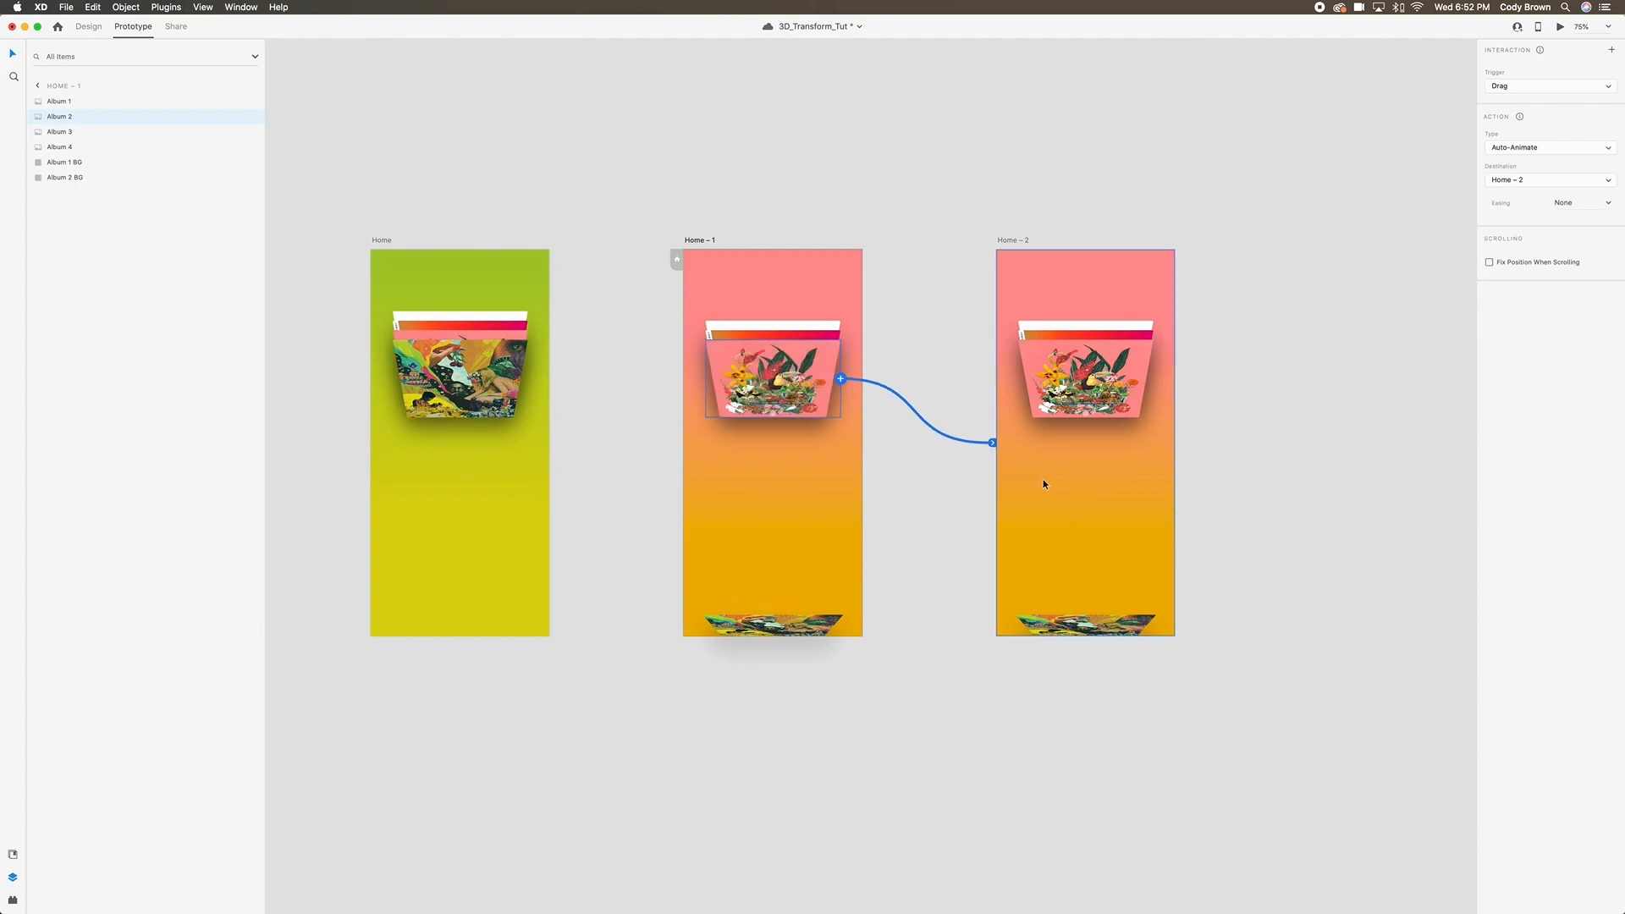
{"action": "left_click", "coordinate": [910, 272]}
Move Album 2 on Home – 2 straight down to the artboard's bottom edge.
{"action": "left_click", "coordinate": [1099, 373]}
{"action": "scroll", "coordinate": [1099, 372], "scroll_direction": "right", "scroll_amount": 2}
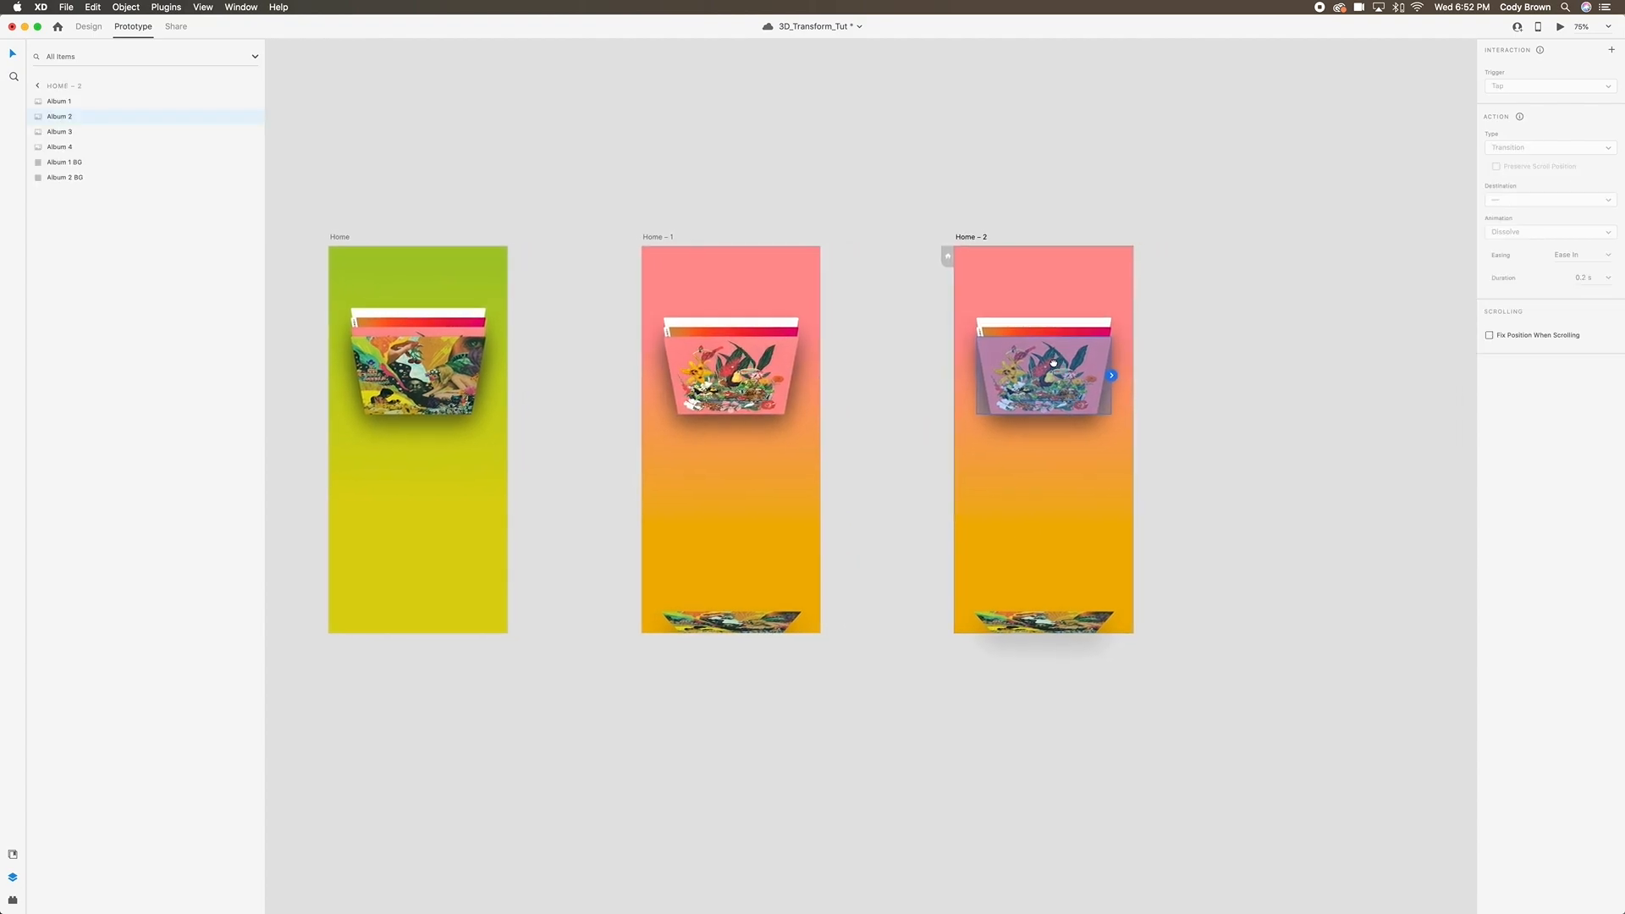
{"action": "left_click", "coordinate": [88, 26]}
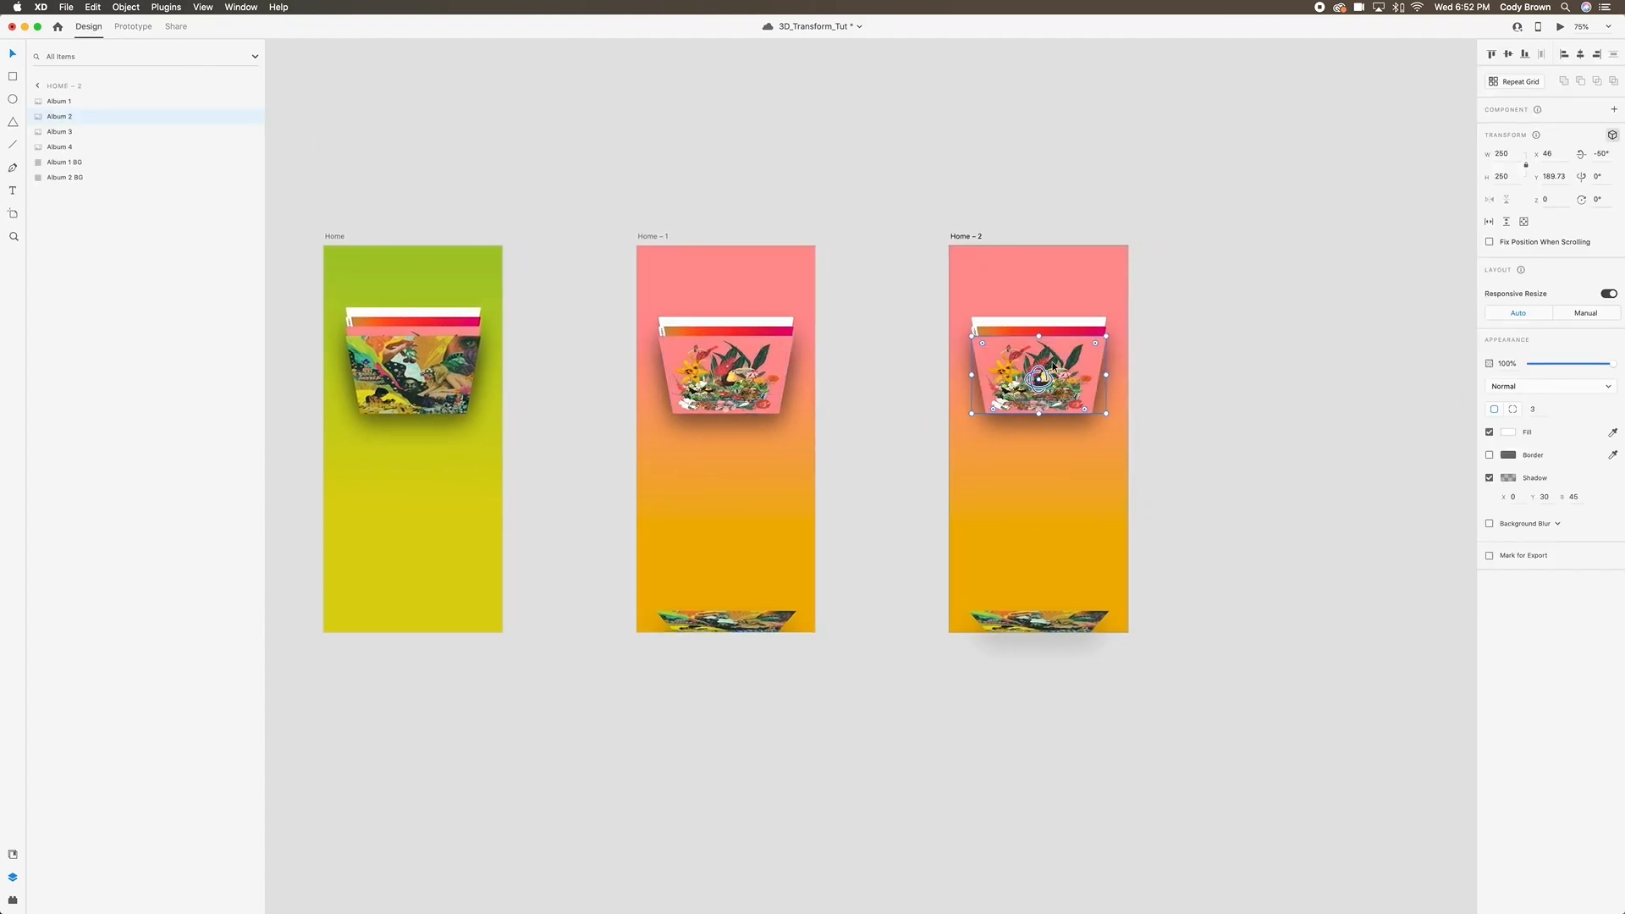
{"action": "left_click_drag", "start_coordinate": [1074, 365], "coordinate": [1072, 638]}
Set Album 2's X rotation on Home – 2 to -80° to match Album 1, and raise it to the artboard's bottom edge.
{"action": "left_click", "coordinate": [688, 627]}
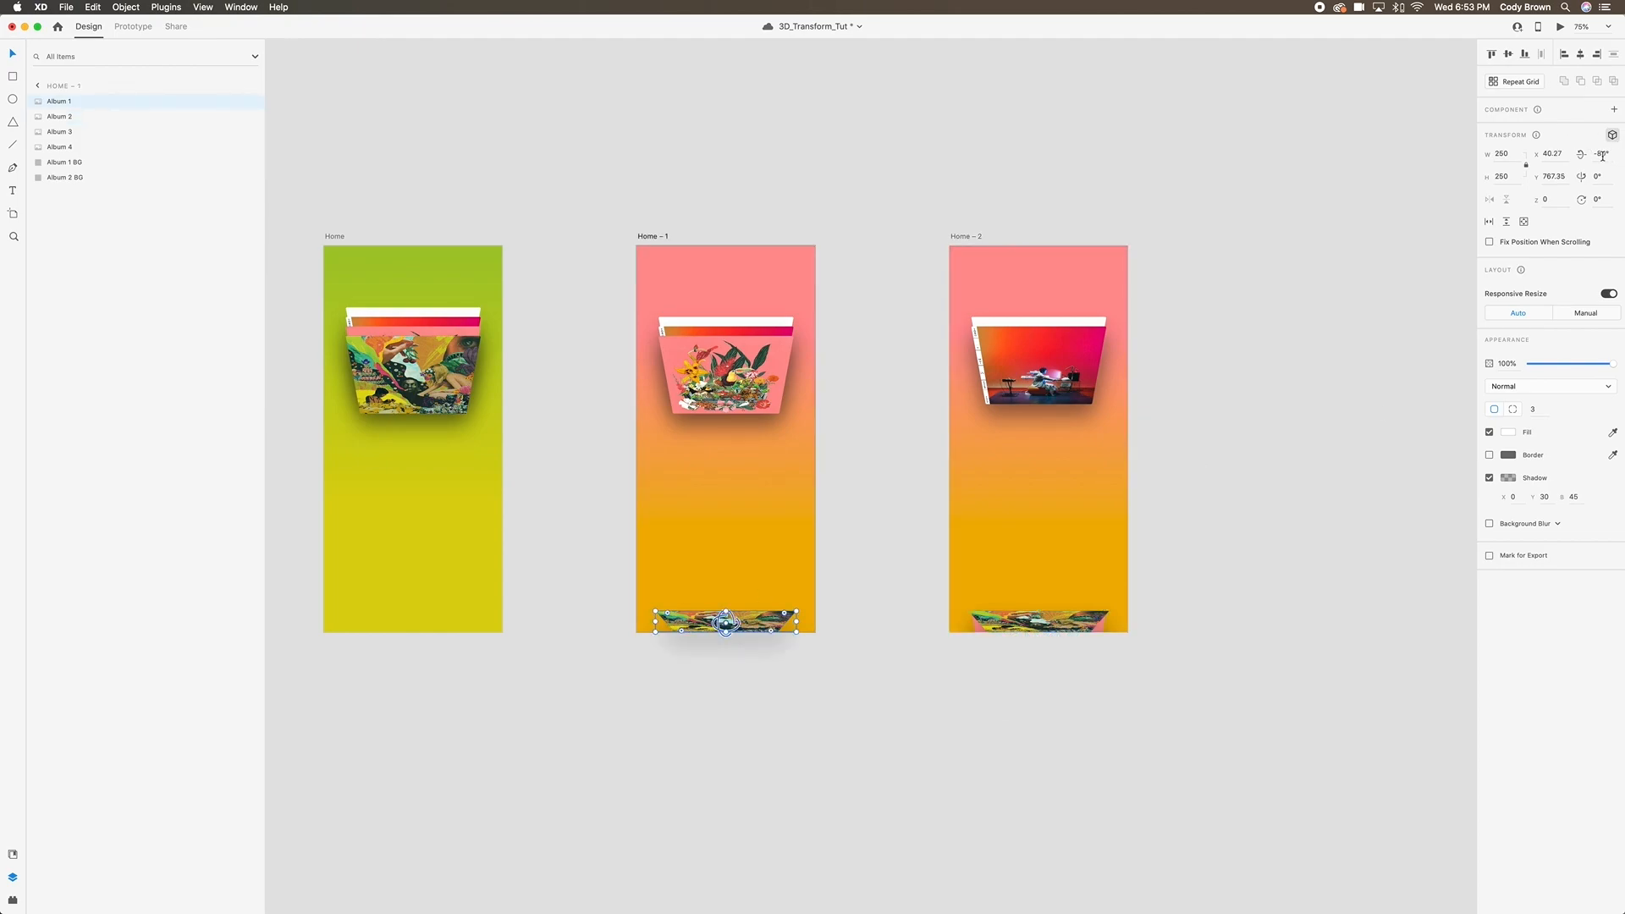
{"action": "left_click", "coordinate": [1097, 636]}
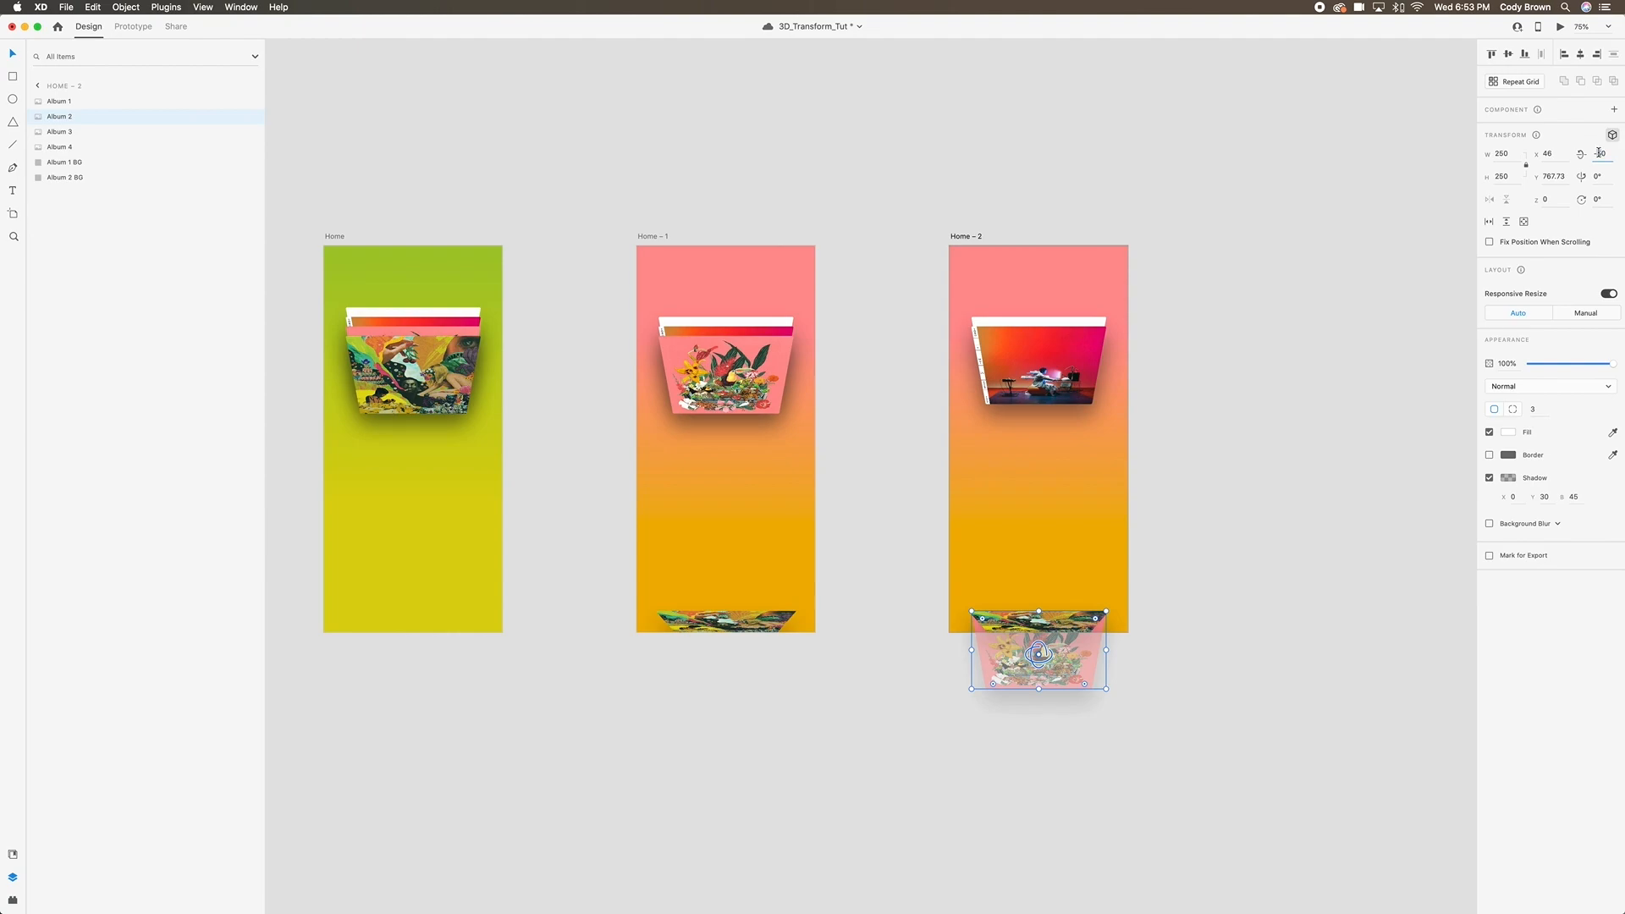
{"action": "key", "text": "Return"}
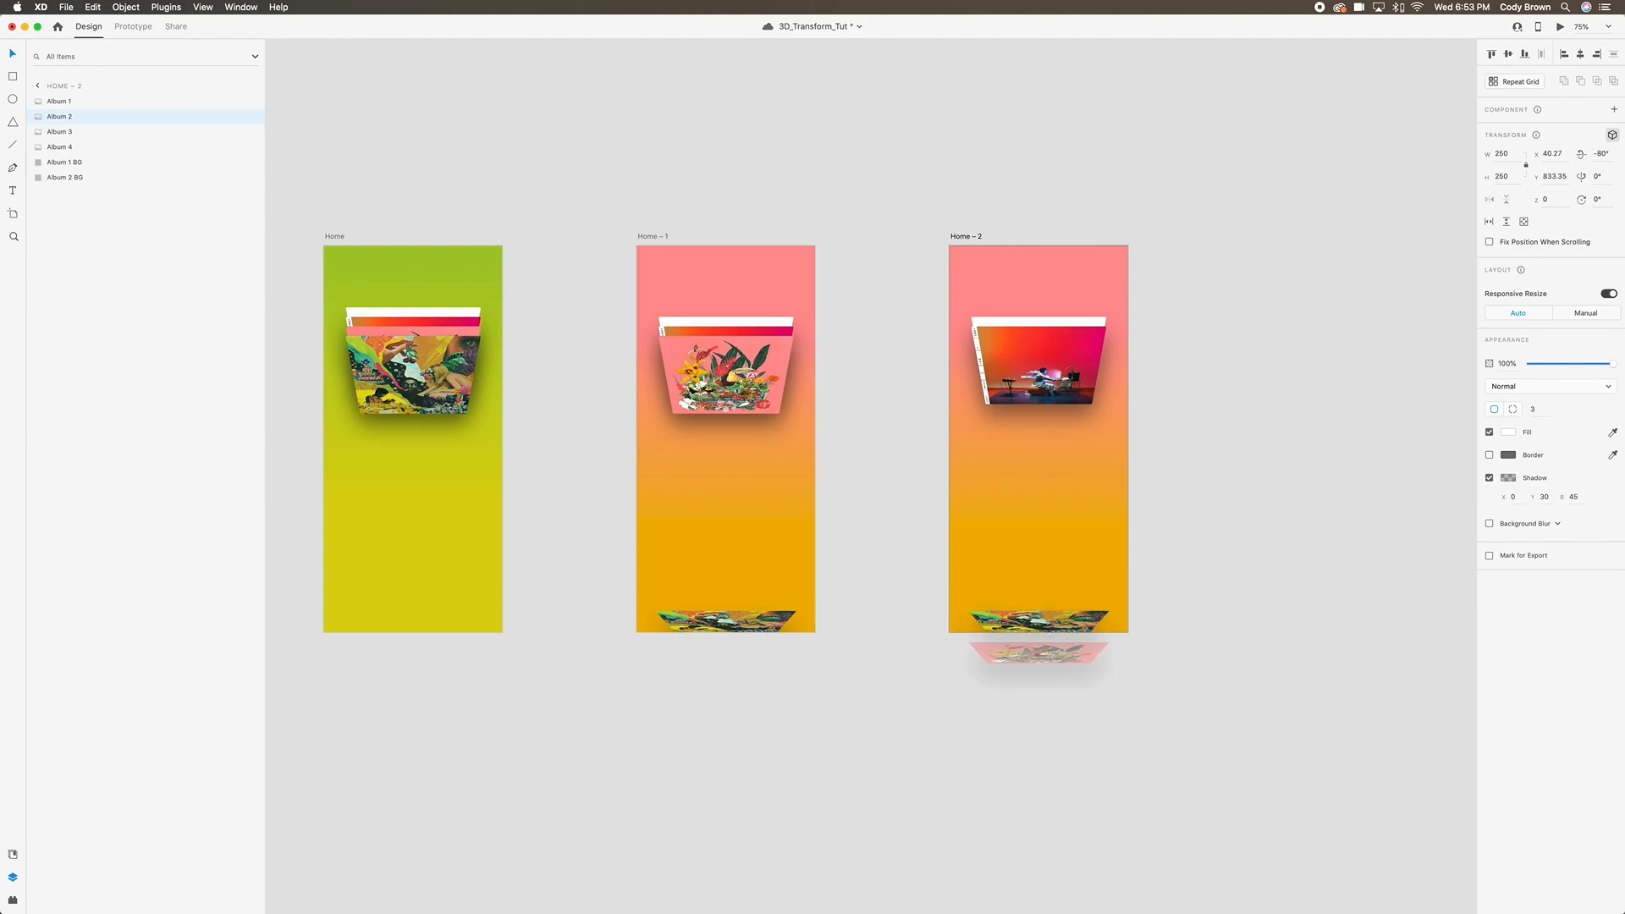
{"action": "left_click_drag", "start_coordinate": [1073, 663], "coordinate": [1073, 627]}
{"action": "left_click", "coordinate": [1087, 640]}
Move Album 1 on Home – 2 down below the artboard's bottom edge.
{"action": "left_click", "coordinate": [1065, 625]}
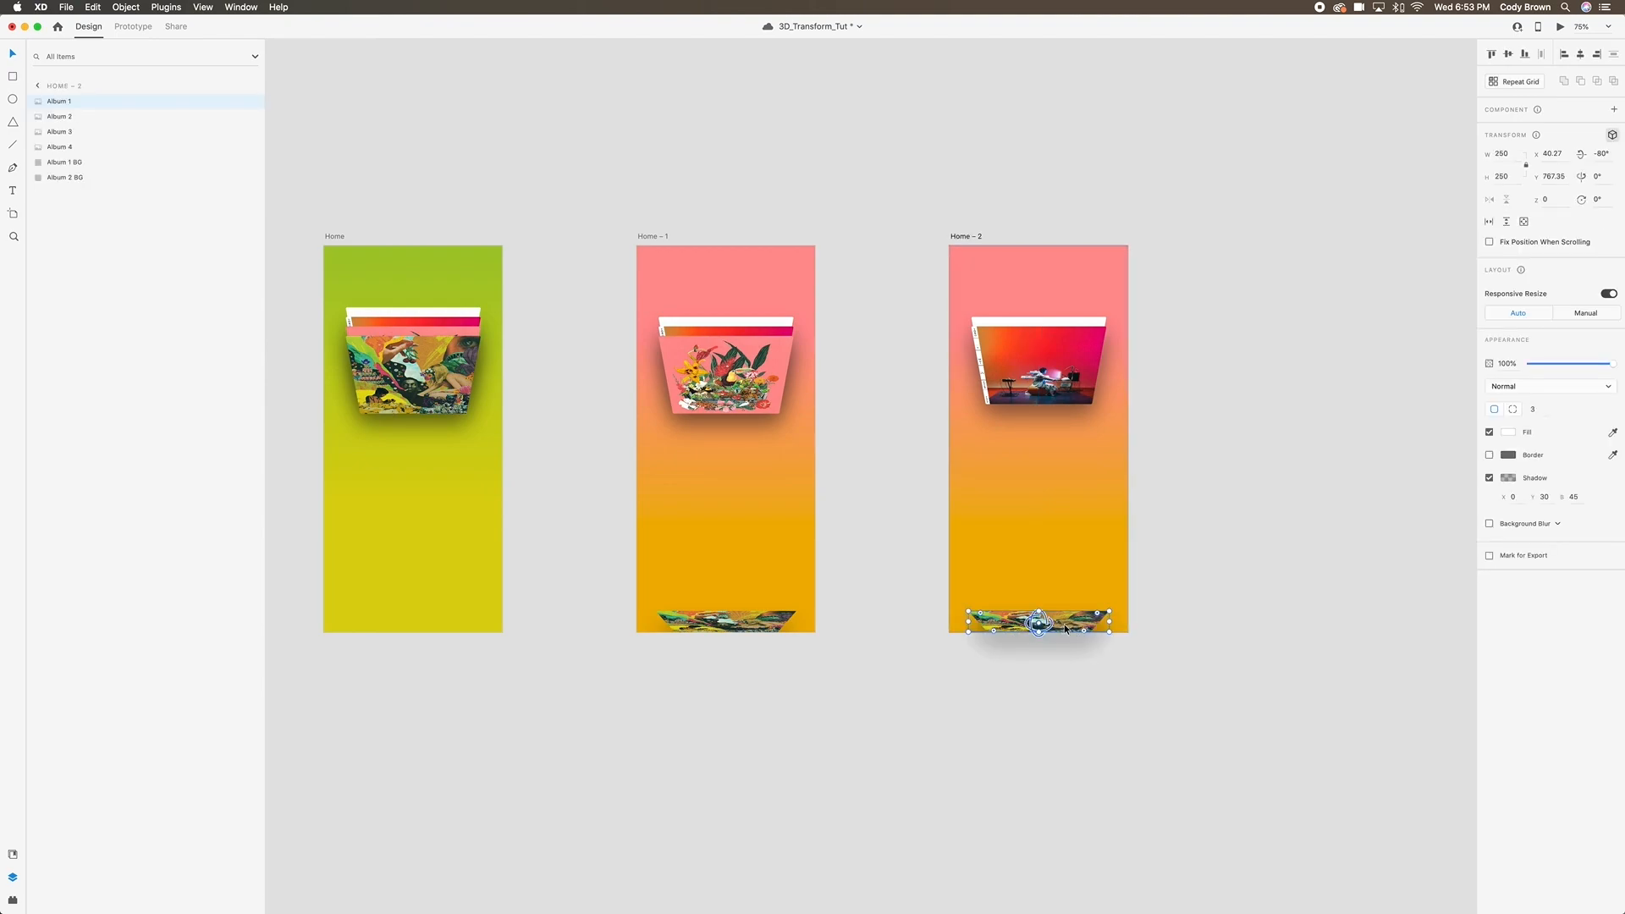
{"action": "left_click_drag", "start_coordinate": [1069, 628], "coordinate": [1067, 668]}
{"action": "left_click", "coordinate": [1163, 656]}
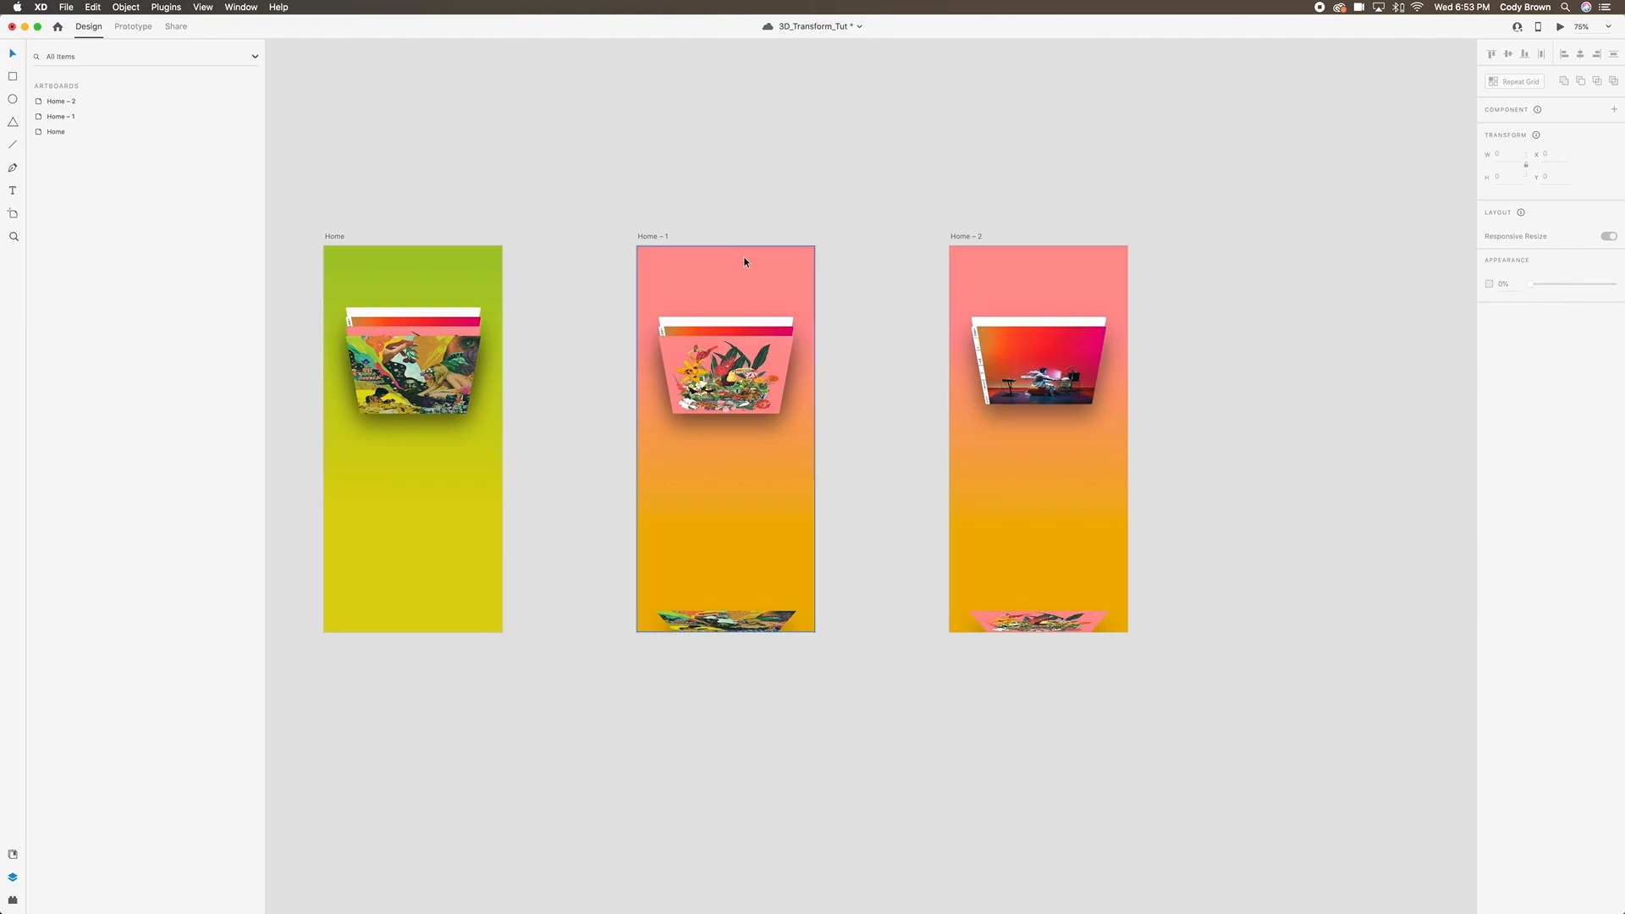
Preview the prototype from Home, pulling down Album 1 and then Album 2 to test both transitions.
{"action": "left_click", "coordinate": [483, 290]}
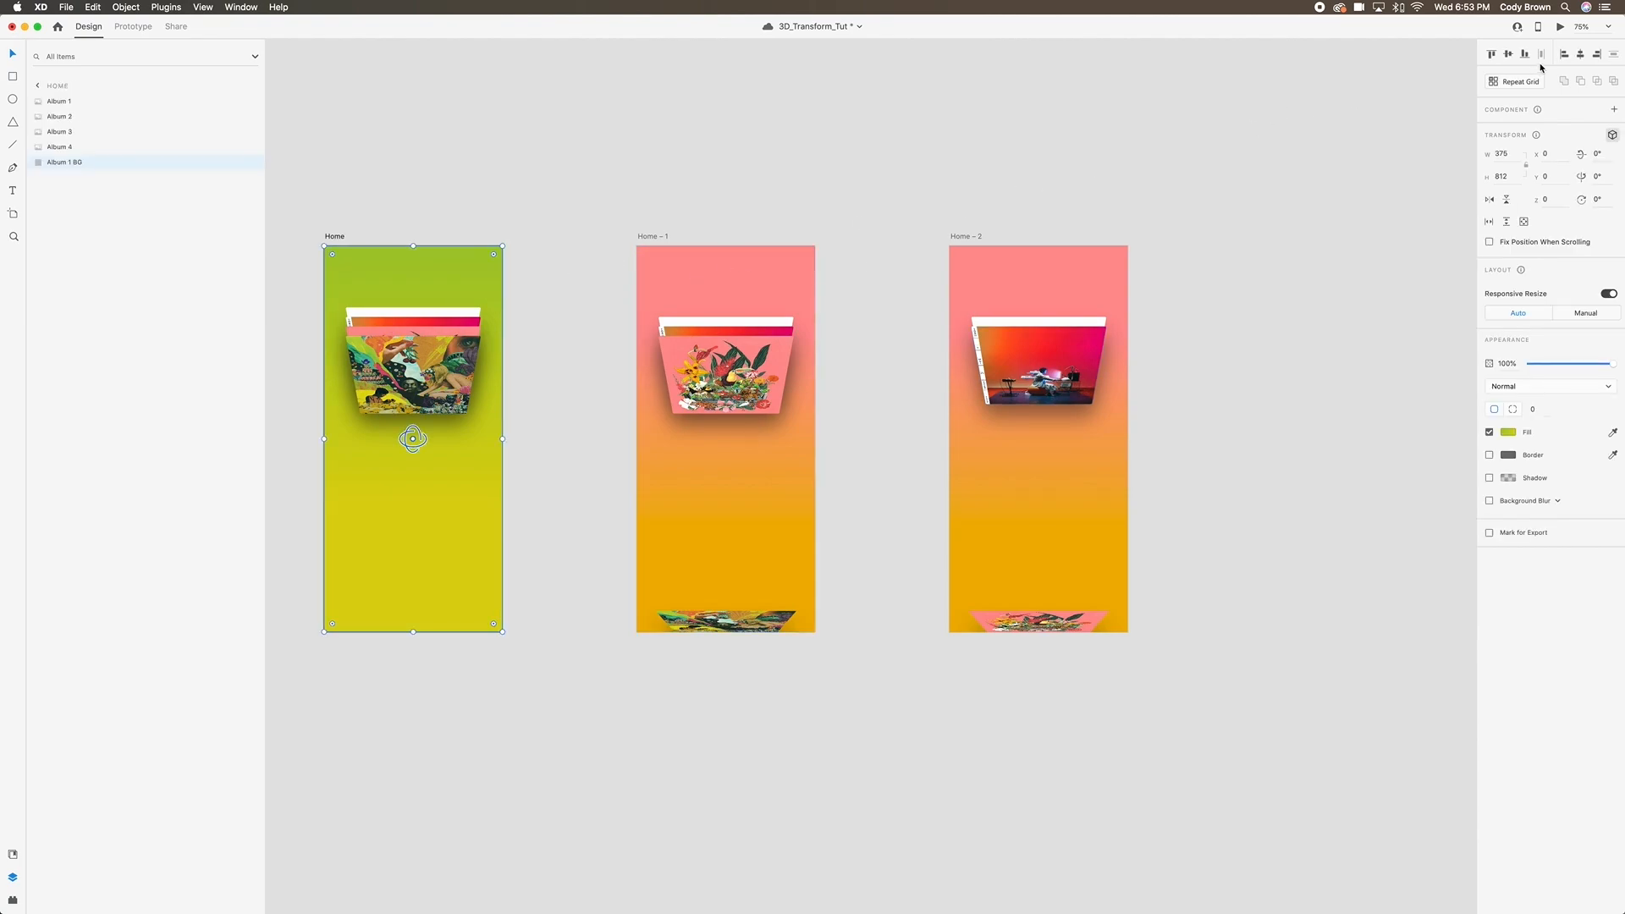
{"action": "left_click", "coordinate": [1560, 27]}
{"action": "left_click_drag", "start_coordinate": [725, 308], "coordinate": [741, 697]}
{"action": "left_click_drag", "start_coordinate": [721, 347], "coordinate": [689, 688]}
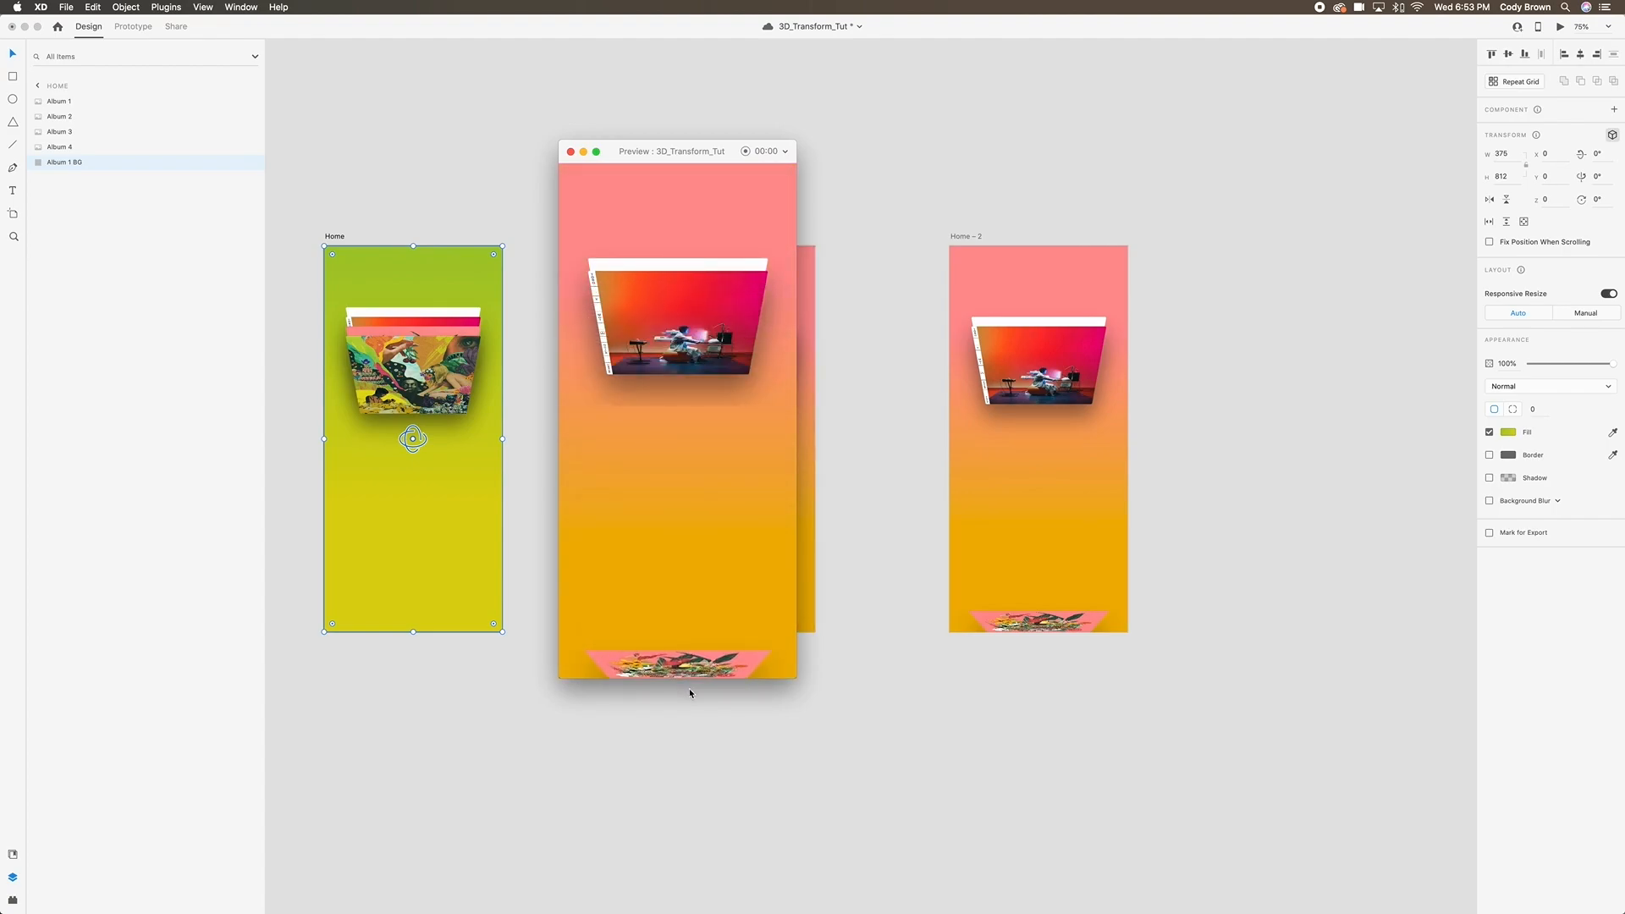
{"action": "left_click", "coordinate": [569, 153]}
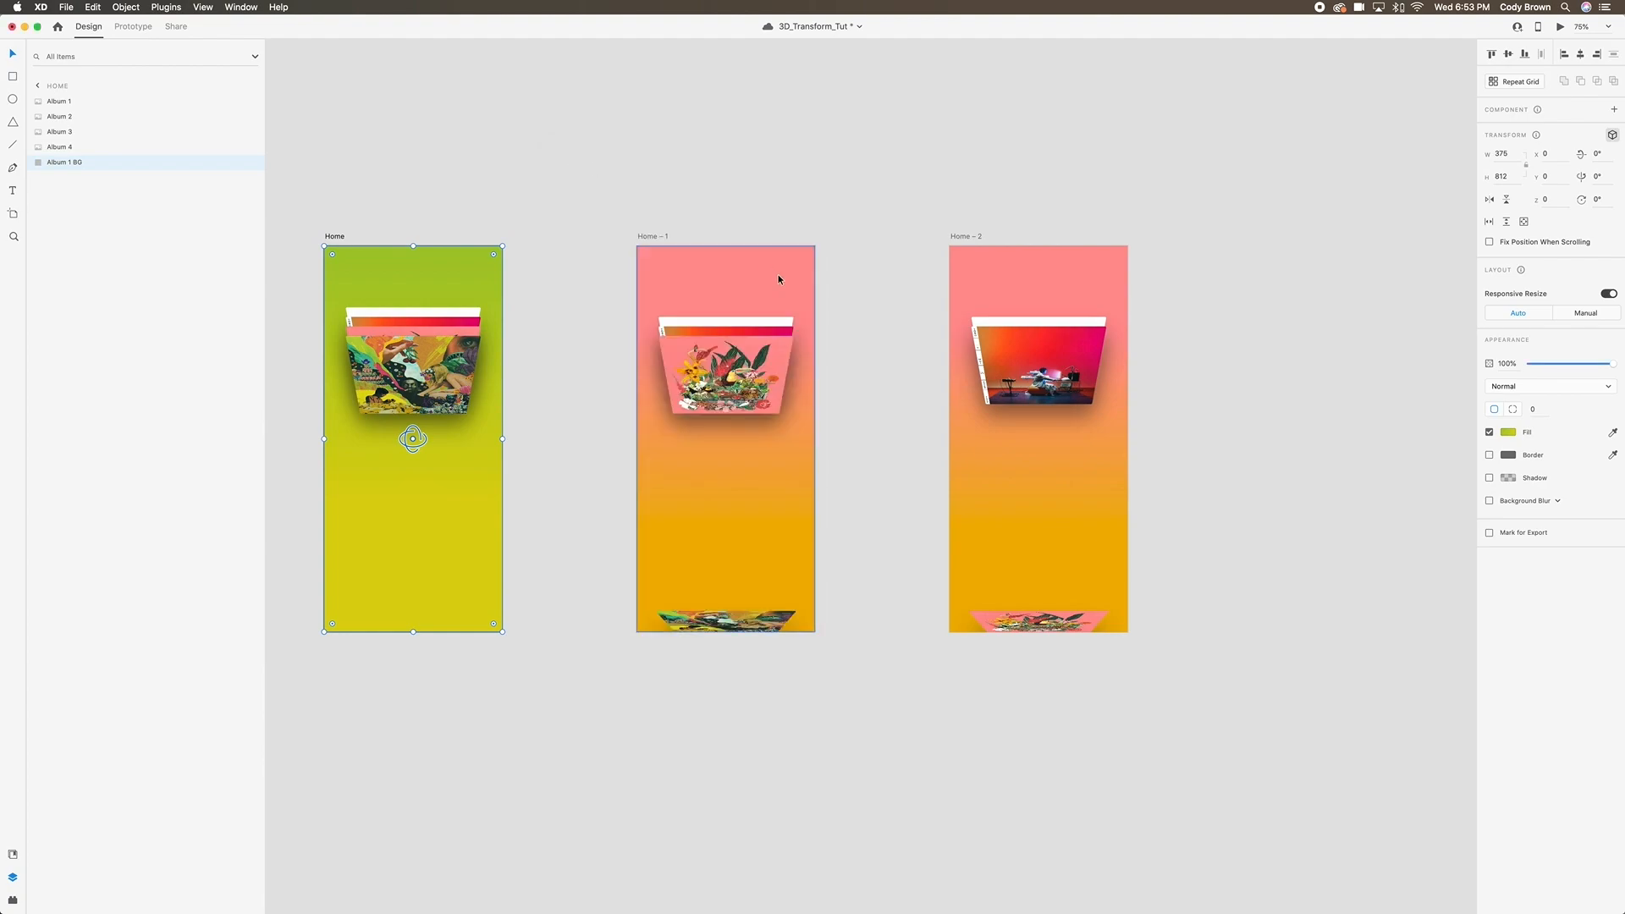
Review the prototype interactions set on Album 2 in Home – 1 and on Album 1 in Home.
{"action": "left_click", "coordinate": [895, 415]}
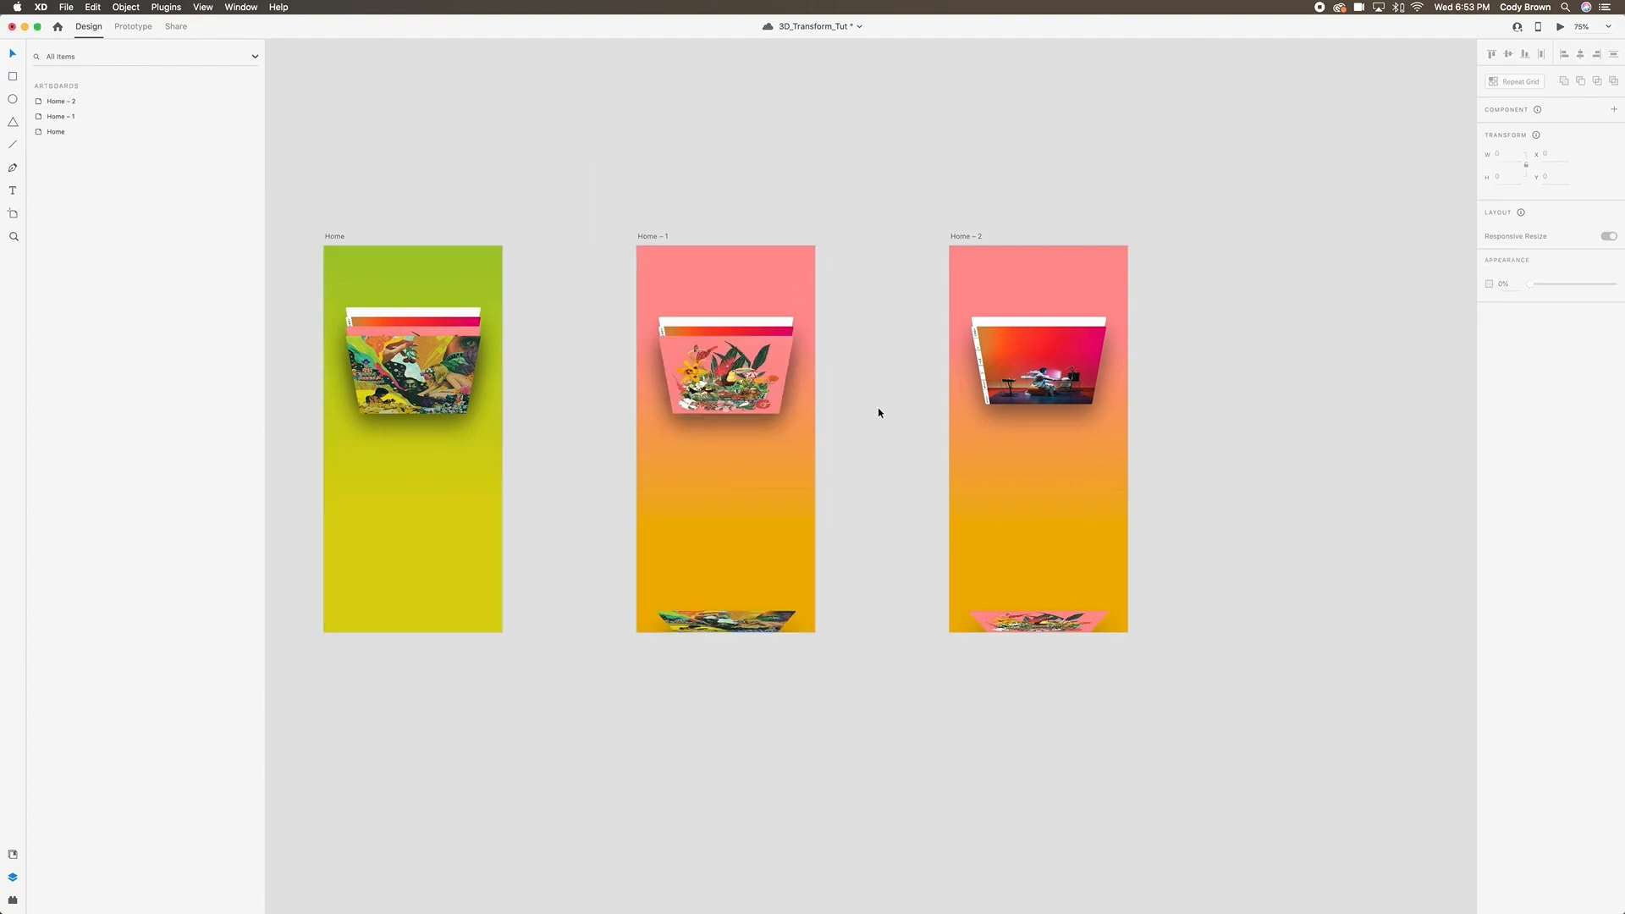
{"action": "left_click", "coordinate": [773, 392]}
{"action": "left_click", "coordinate": [136, 27]}
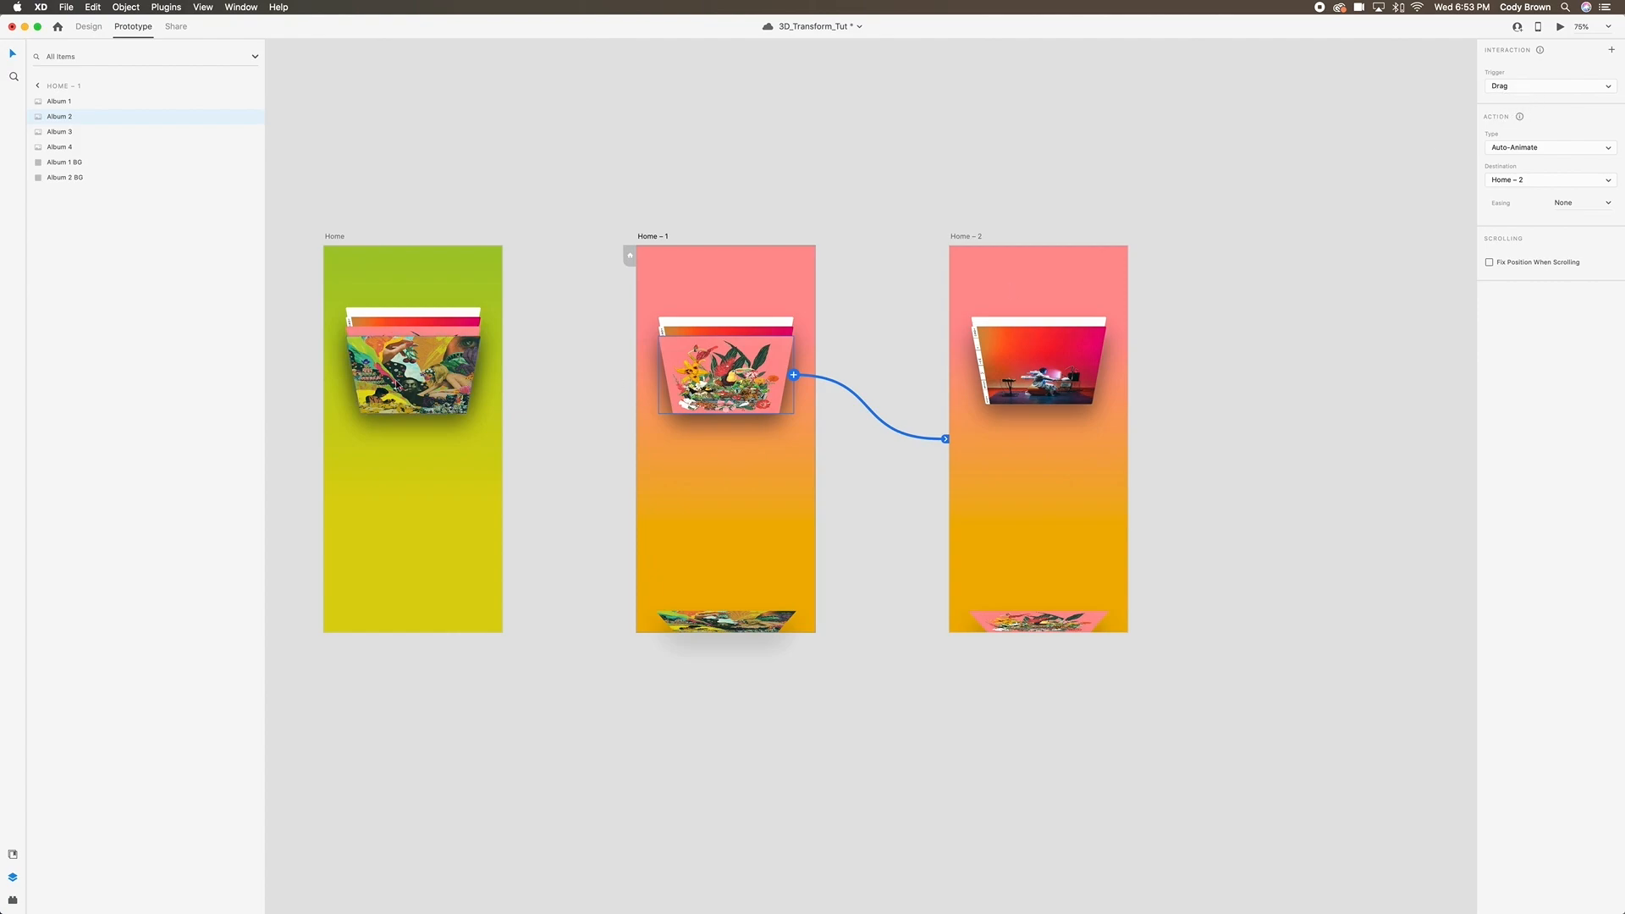
{"action": "left_click", "coordinate": [398, 385]}
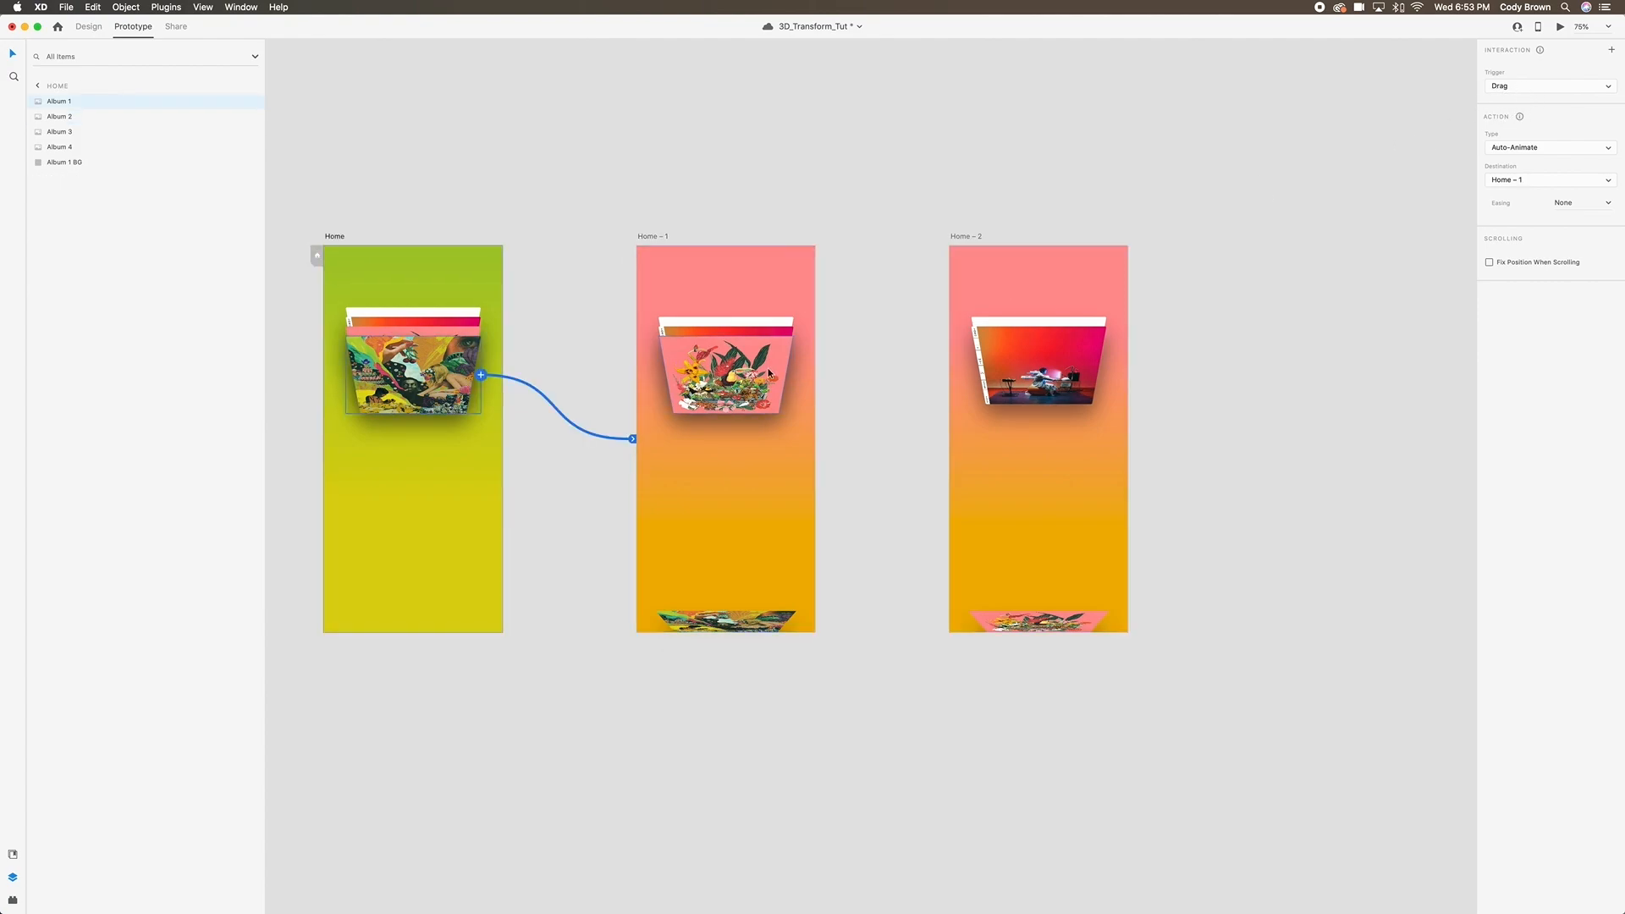
{"action": "left_click", "coordinate": [725, 372]}
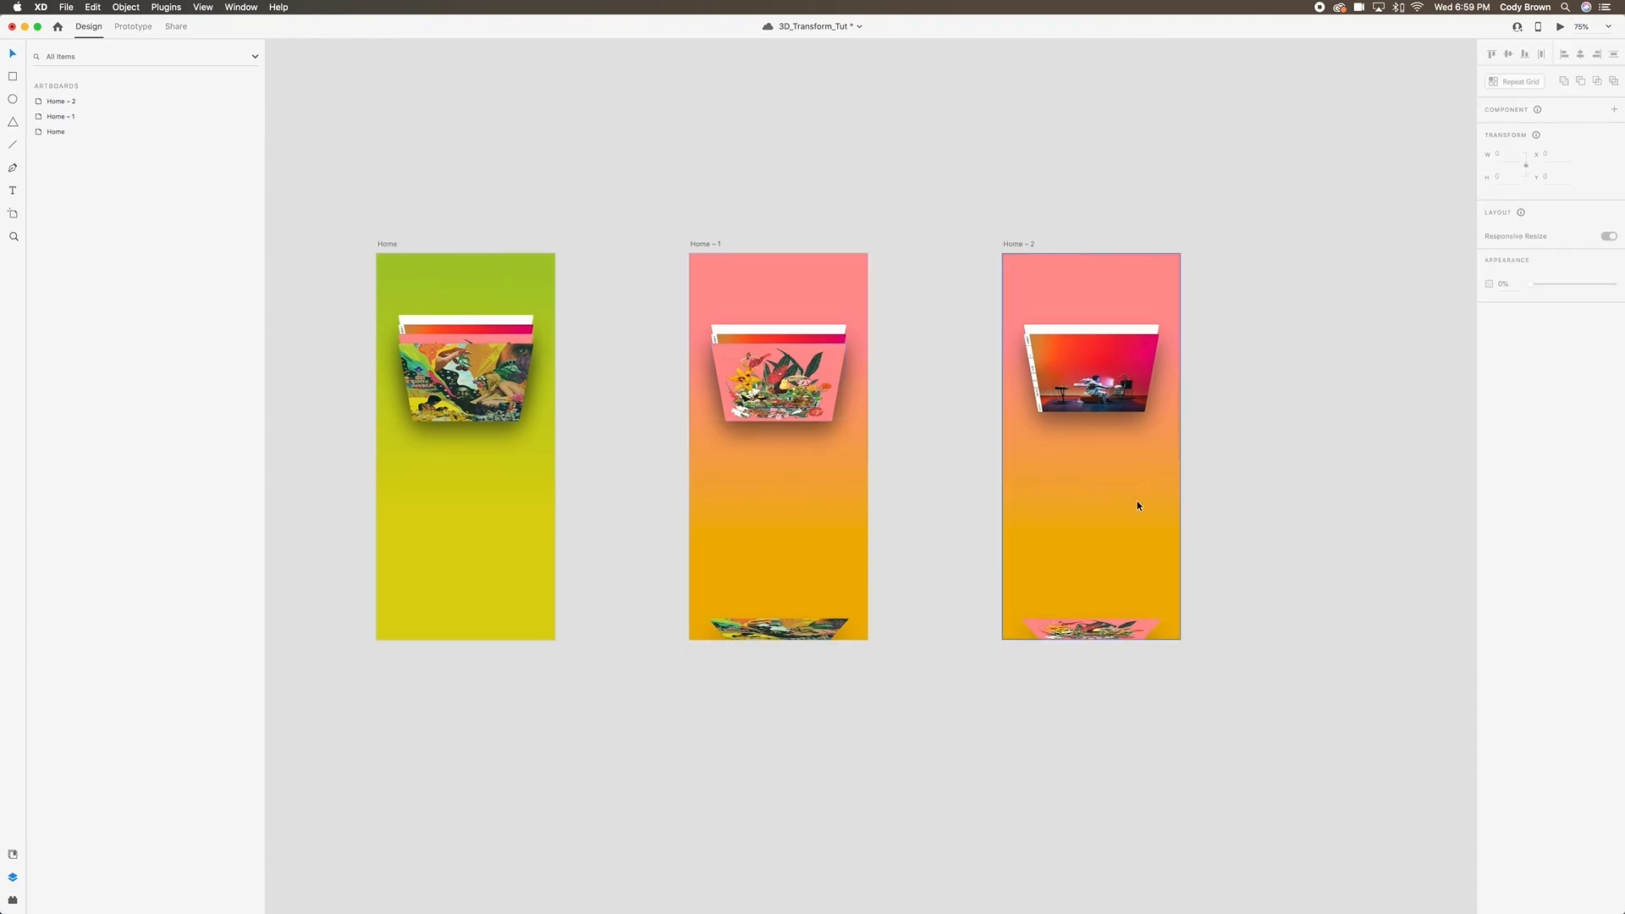
Paste a copy of Album 2 BG on Home – 2 and shift it sideways to an X of about 258.
{"action": "scroll", "coordinate": [1185, 398], "scroll_direction": "right", "scroll_amount": 5}
{"action": "left_click", "coordinate": [953, 498]}
{"action": "left_click", "coordinate": [72, 179]}
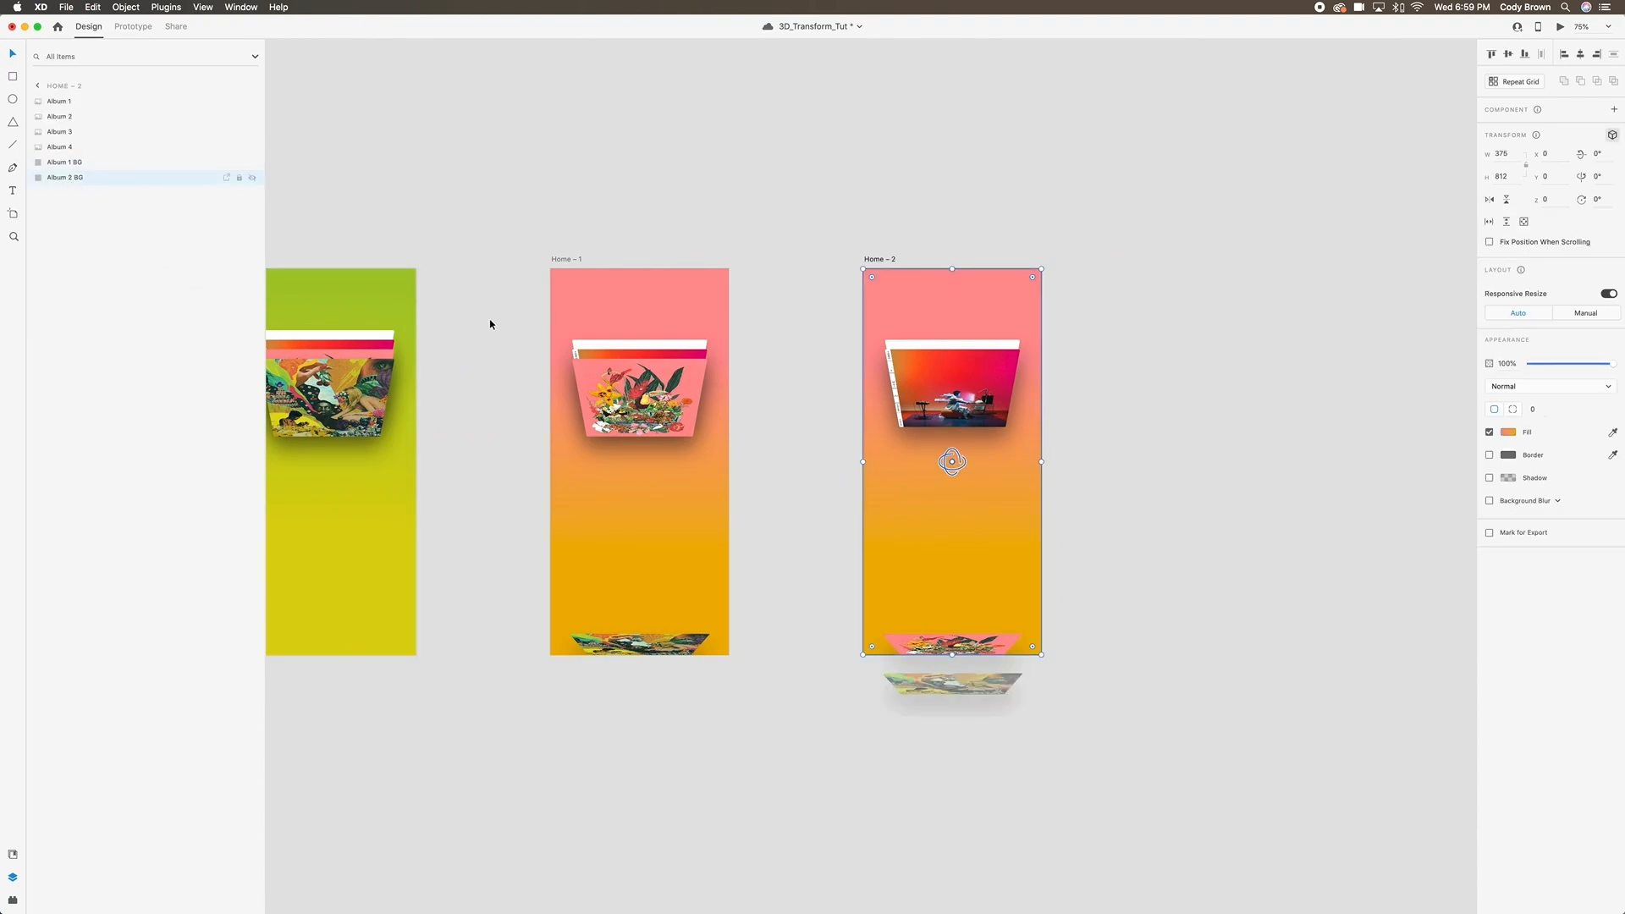
{"action": "key", "text": "super+v"}
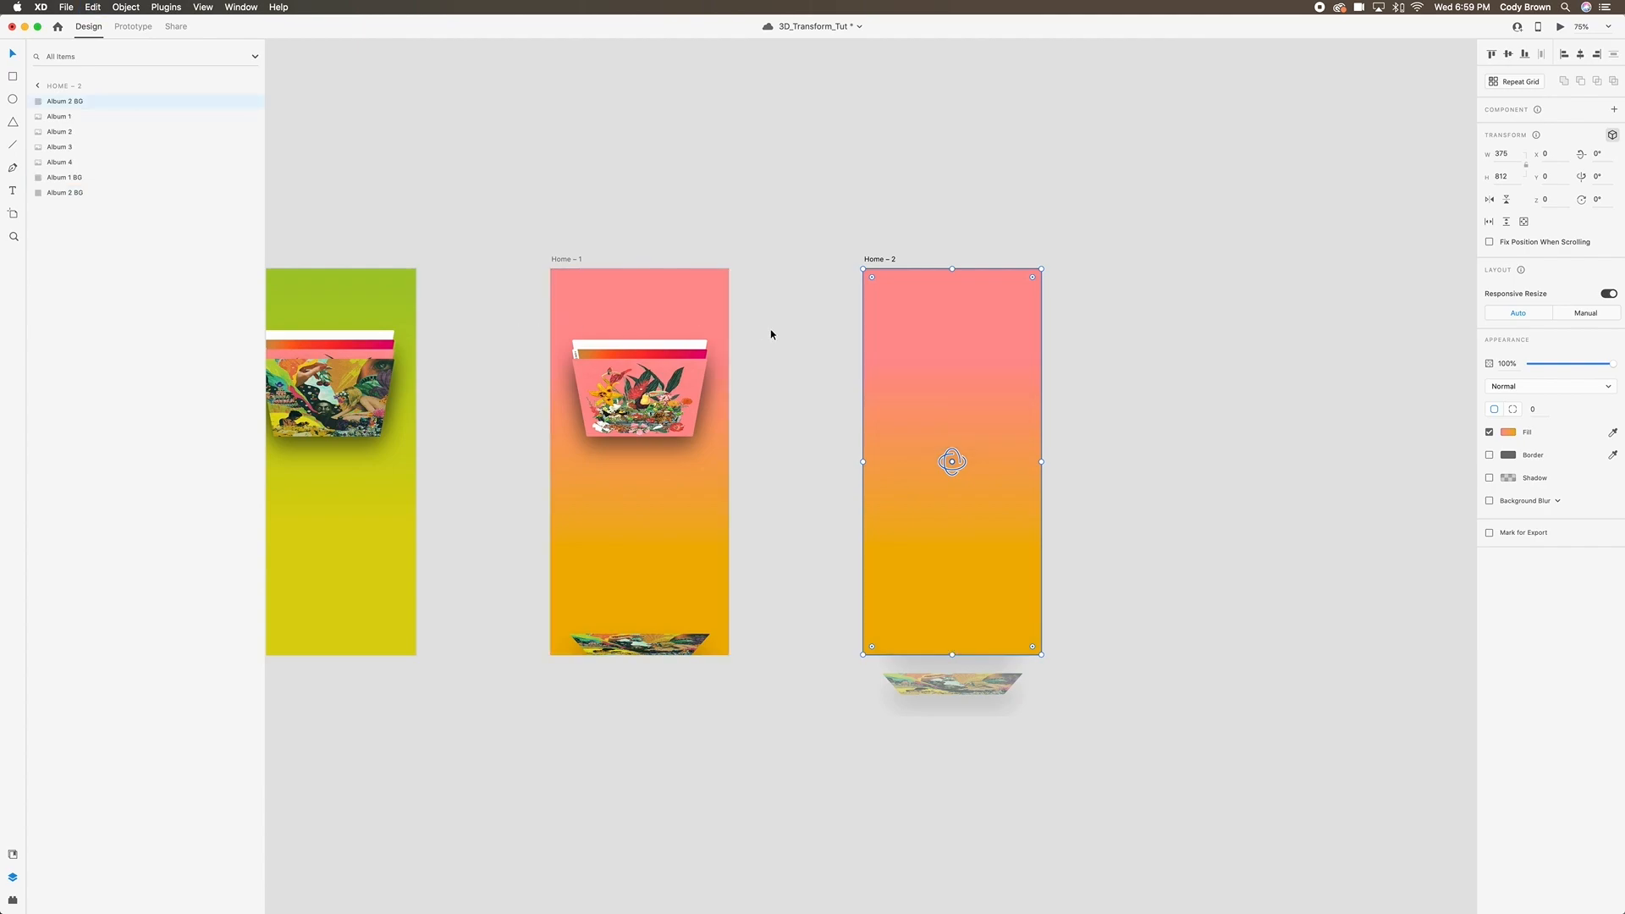
{"action": "left_click_drag", "start_coordinate": [937, 395], "coordinate": [1038, 394]}
Set the top colour of the copied background's gradient to the red sampled from Album 3's cover.
{"action": "left_click", "coordinate": [1511, 433]}
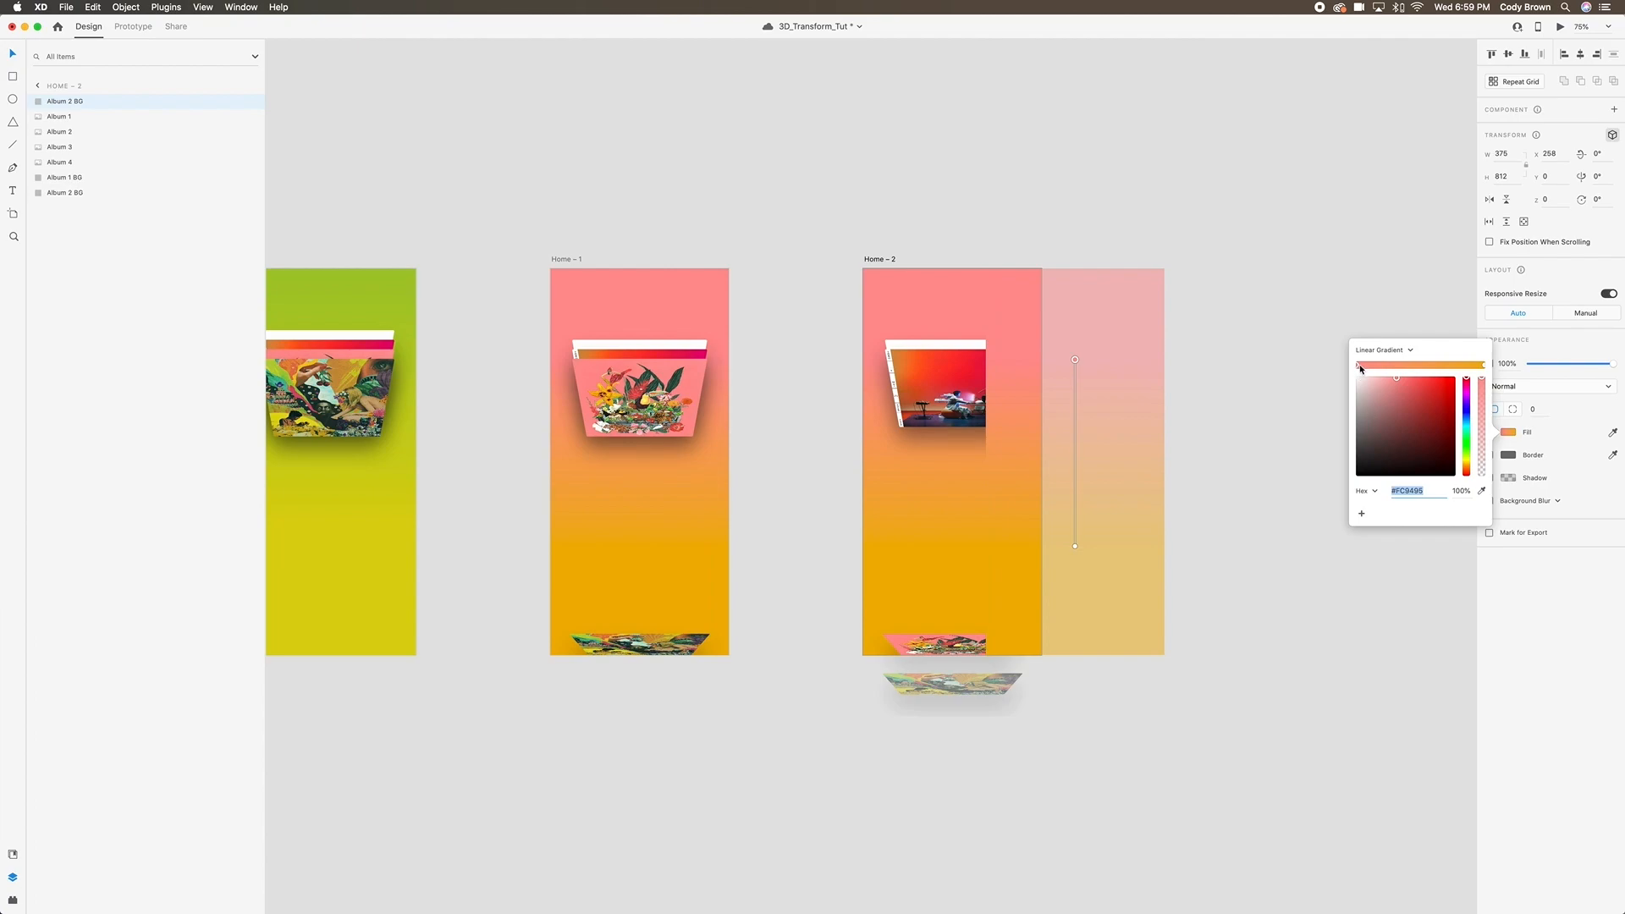
{"action": "left_click", "coordinate": [1482, 490]}
{"action": "left_click", "coordinate": [980, 362]}
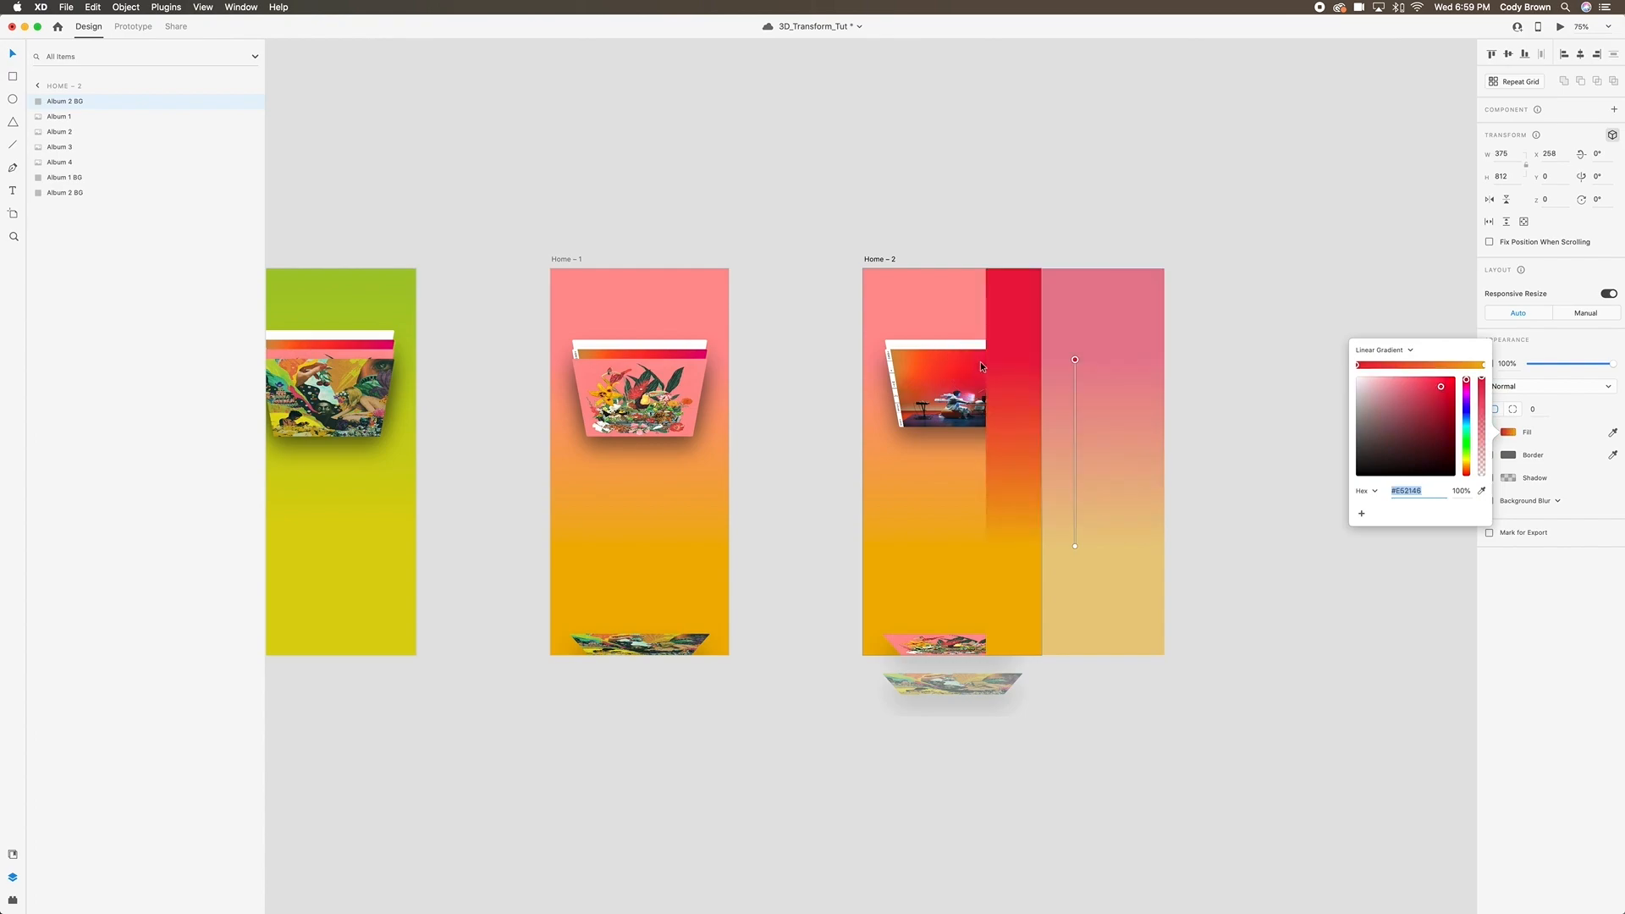
Try orange tones sampled from Album 3's cover as the bottom colour of the copied background's gradient.
{"action": "left_click", "coordinate": [1483, 365]}
{"action": "left_click", "coordinate": [1482, 490]}
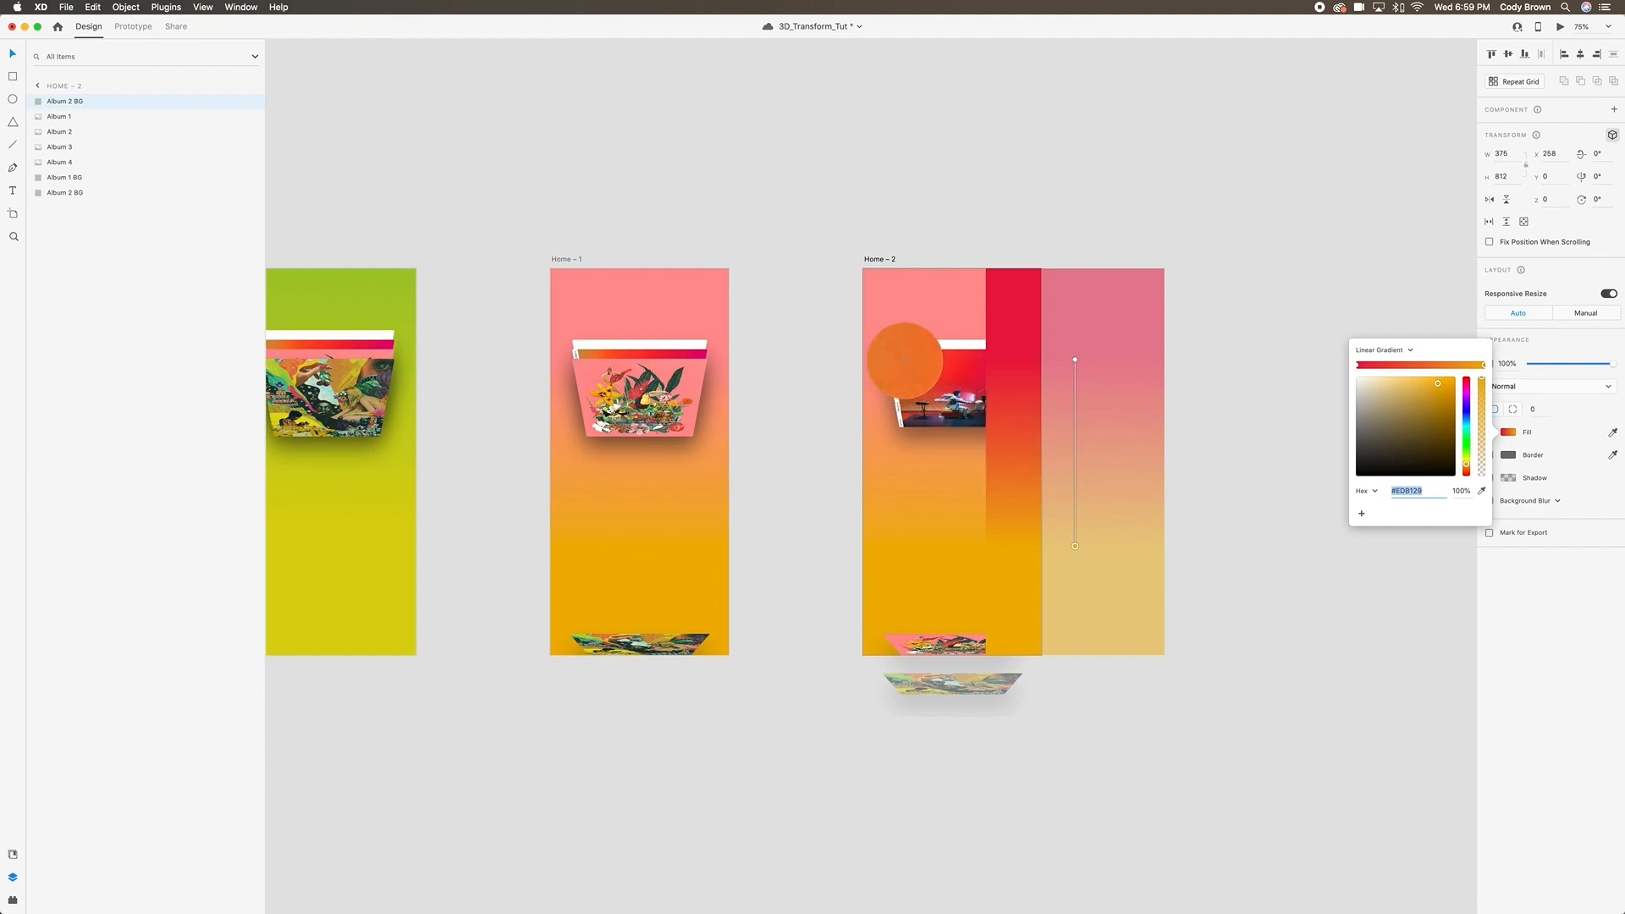
{"action": "left_click", "coordinate": [902, 363]}
{"action": "left_click", "coordinate": [1482, 491]}
{"action": "left_click", "coordinate": [954, 364]}
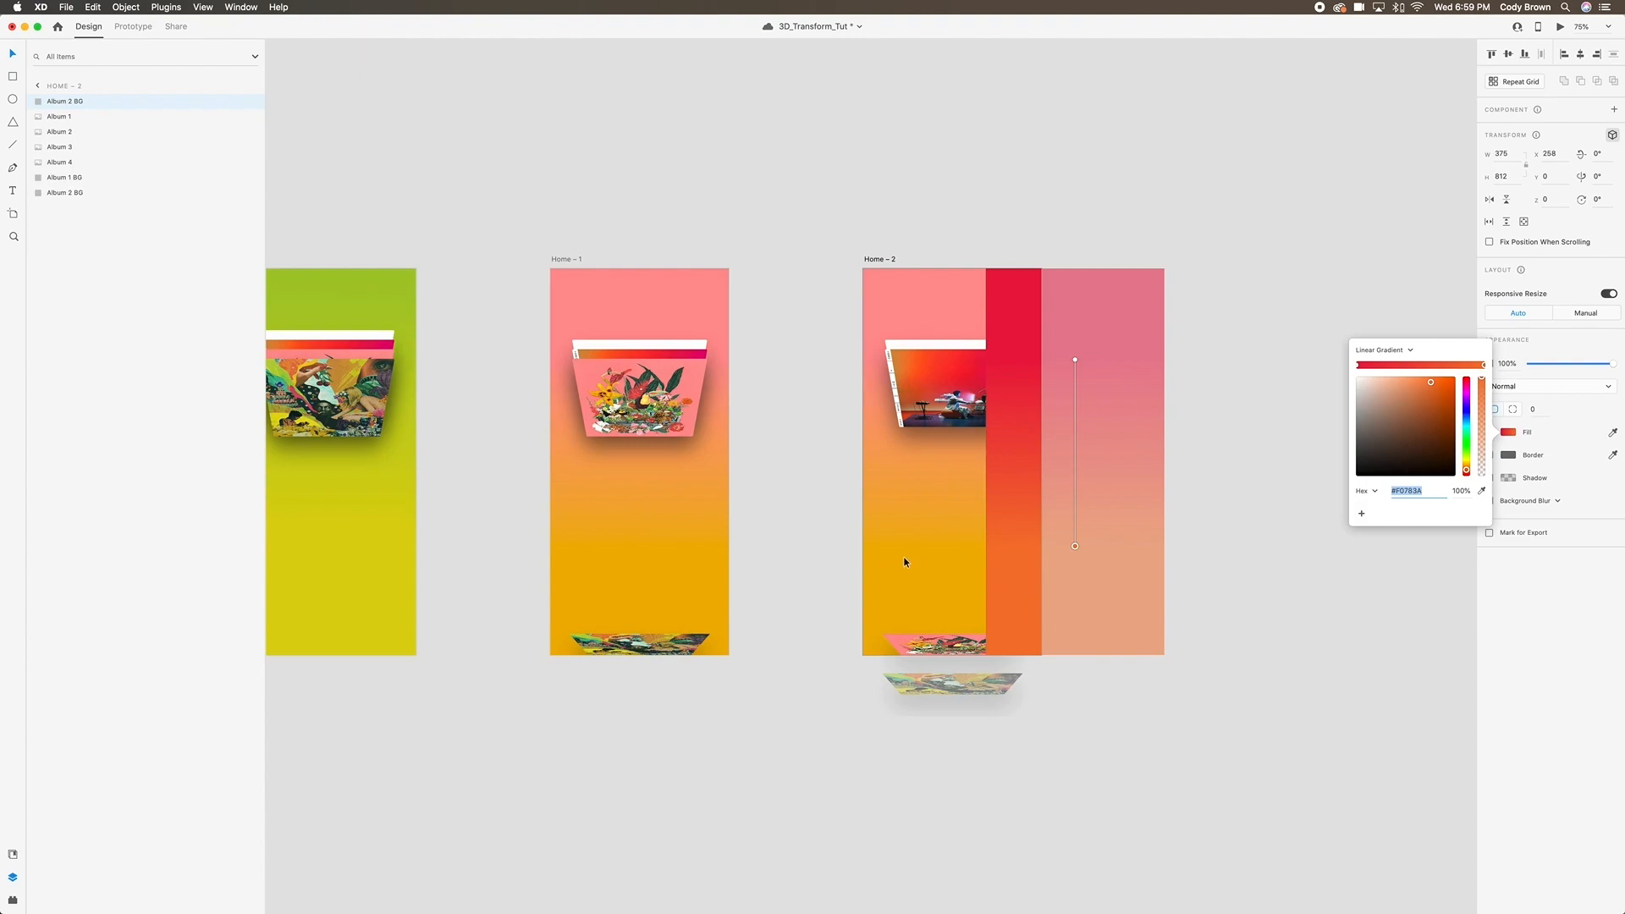
Set the copied background's bottom gradient colour to a dark purple sampled from Album 3's cover and raise the lower gradient stop.
{"action": "left_click", "coordinate": [1482, 491]}
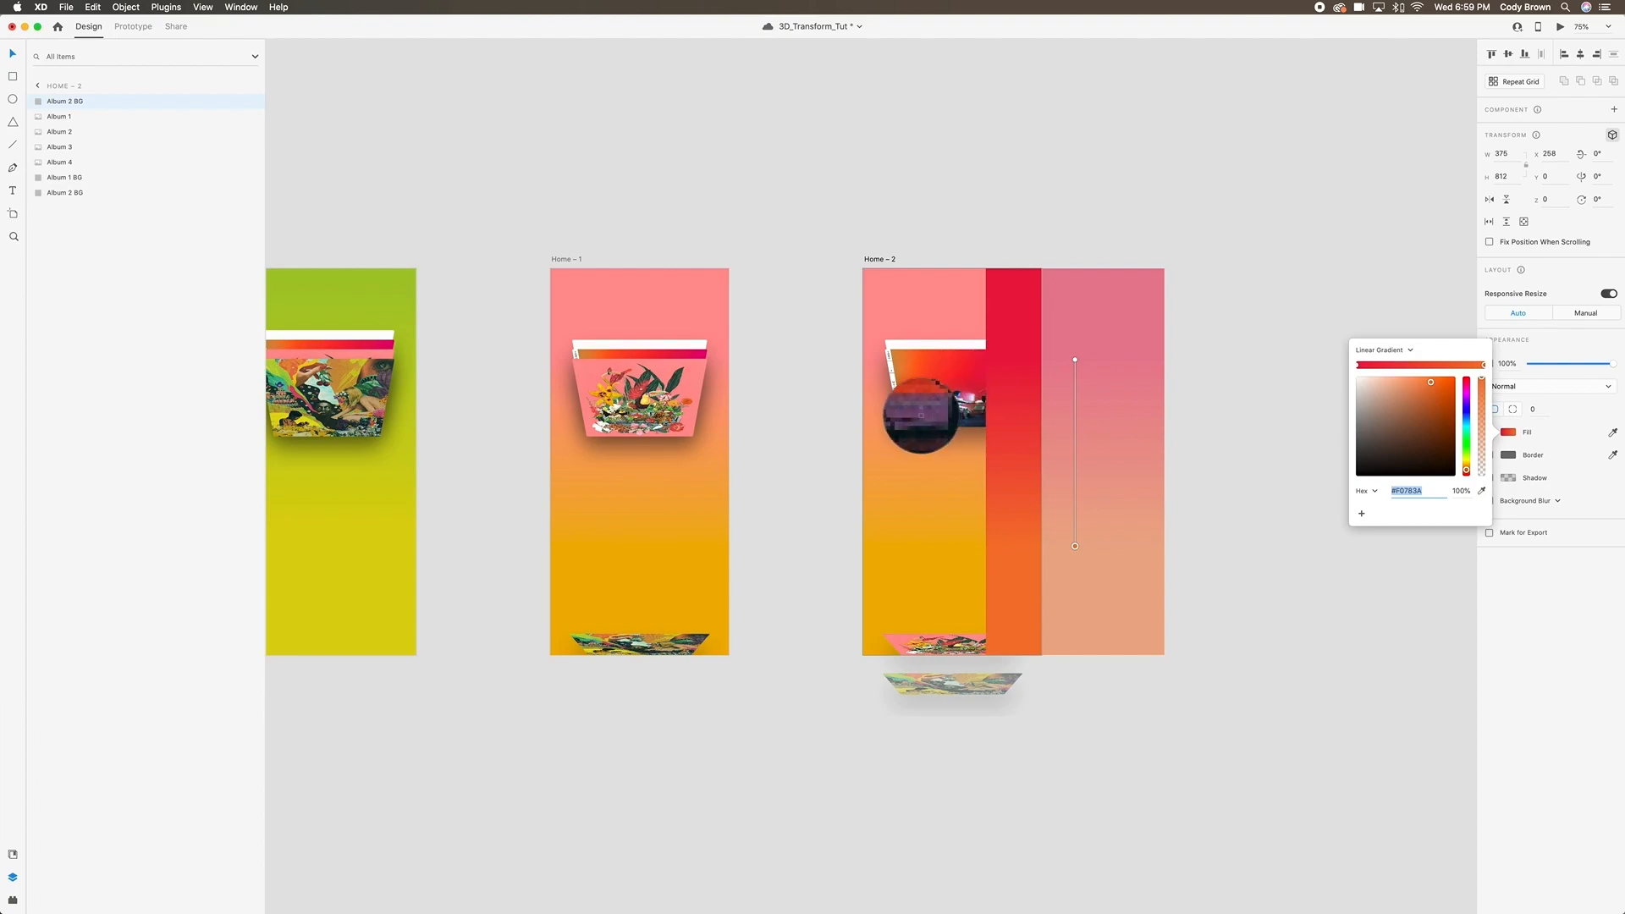
{"action": "left_click", "coordinate": [926, 416]}
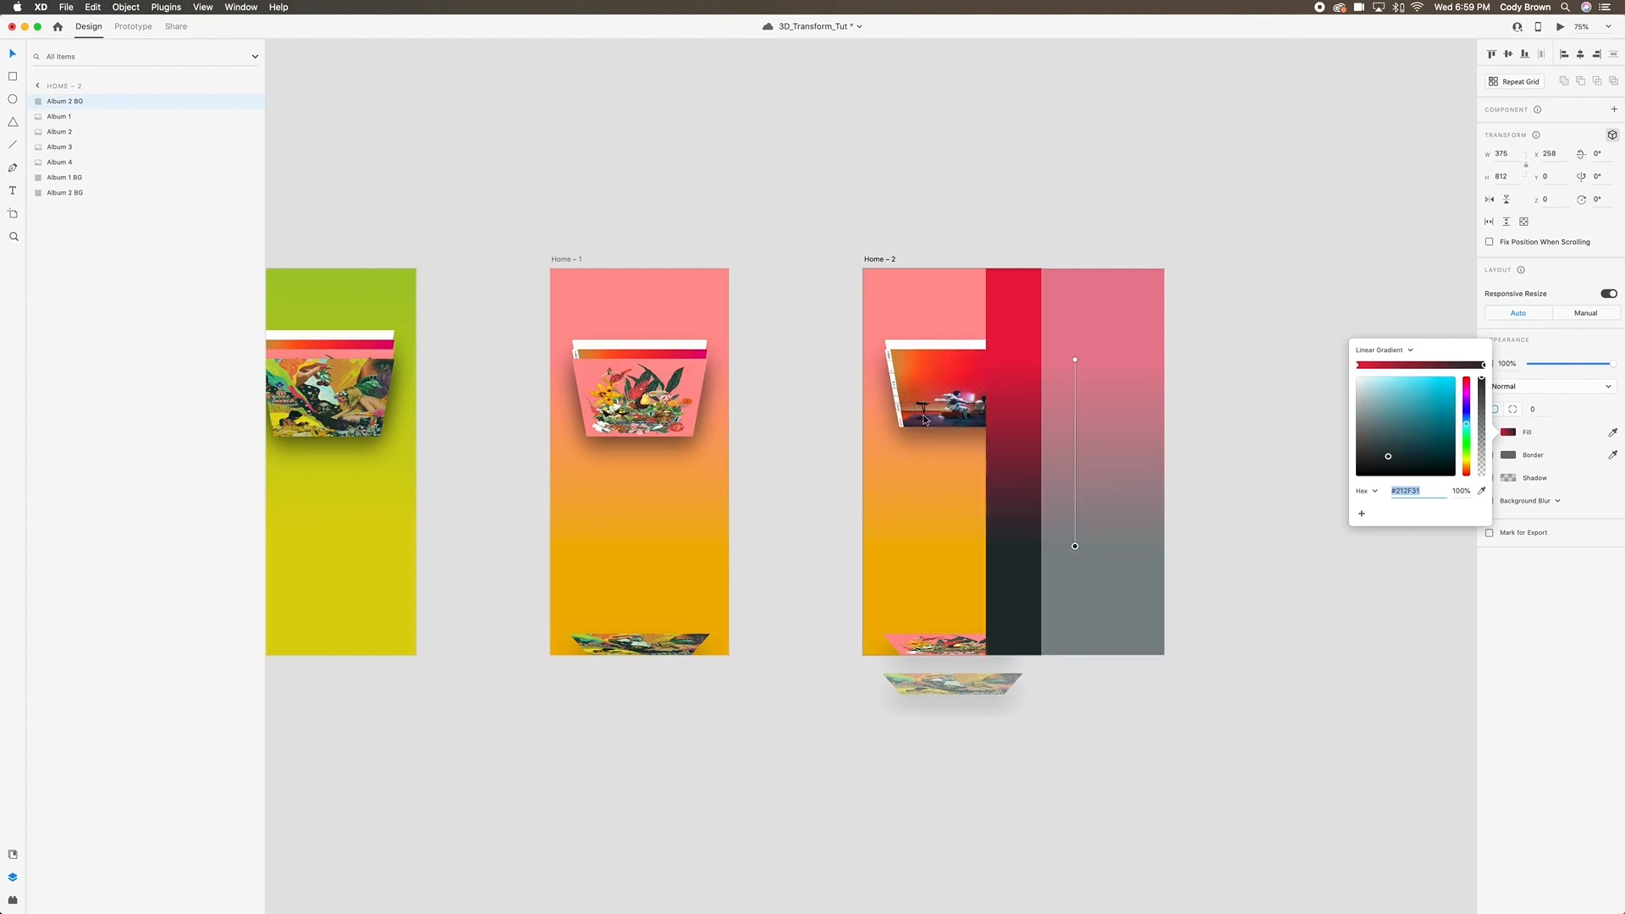
{"action": "left_click", "coordinate": [1483, 491]}
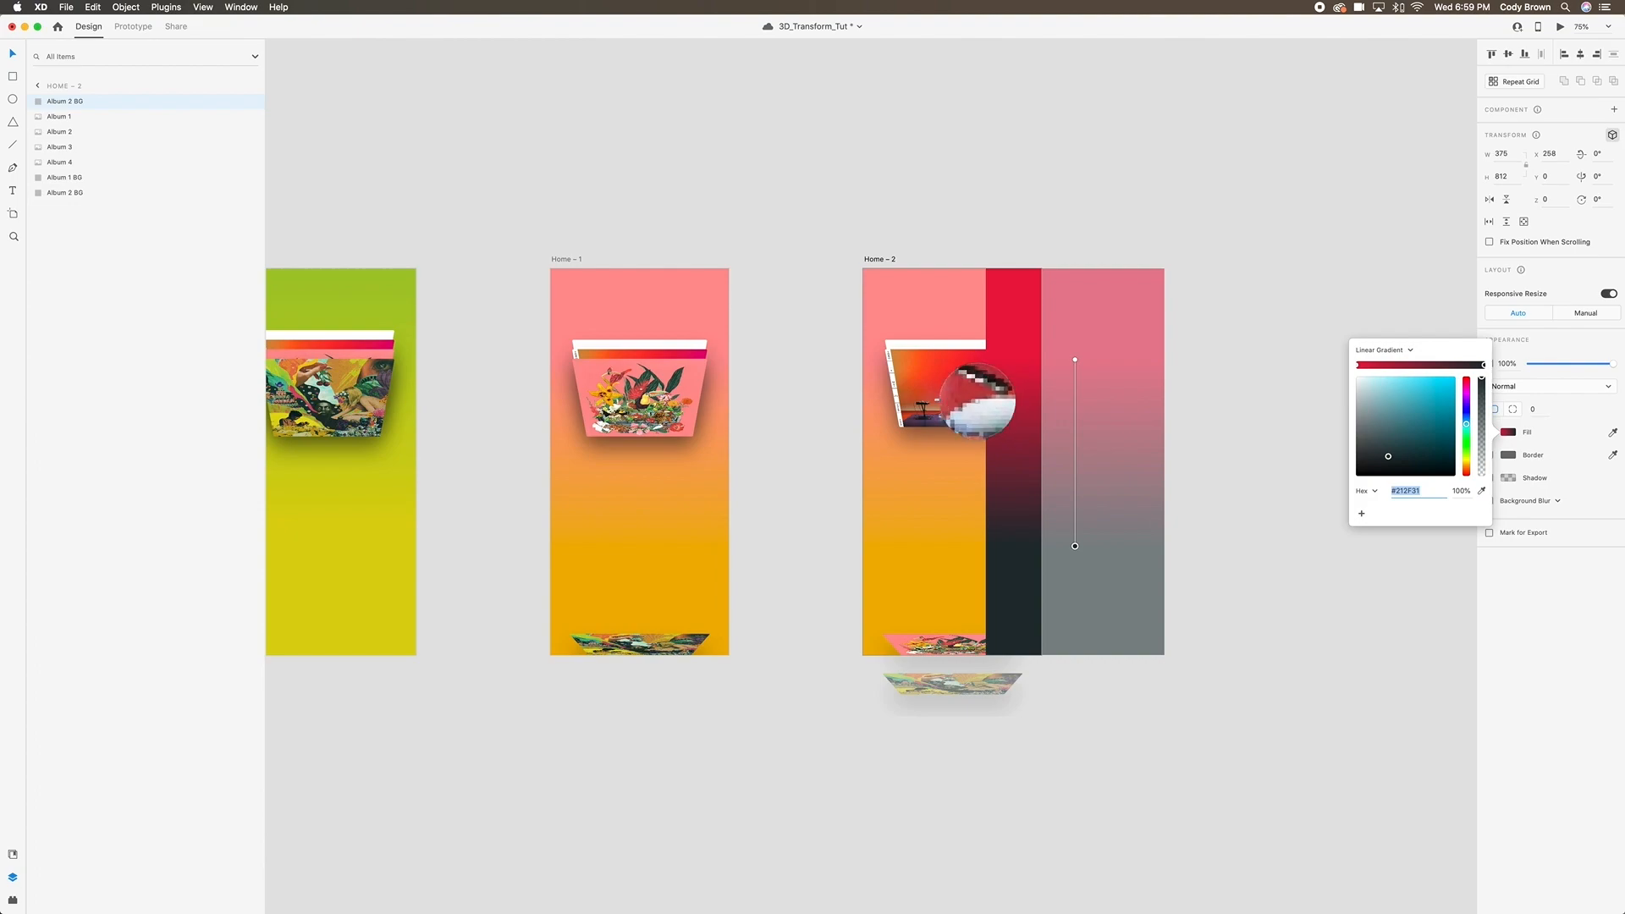
{"action": "left_click", "coordinate": [925, 415]}
{"action": "left_click_drag", "start_coordinate": [1075, 547], "coordinate": [1077, 516]}
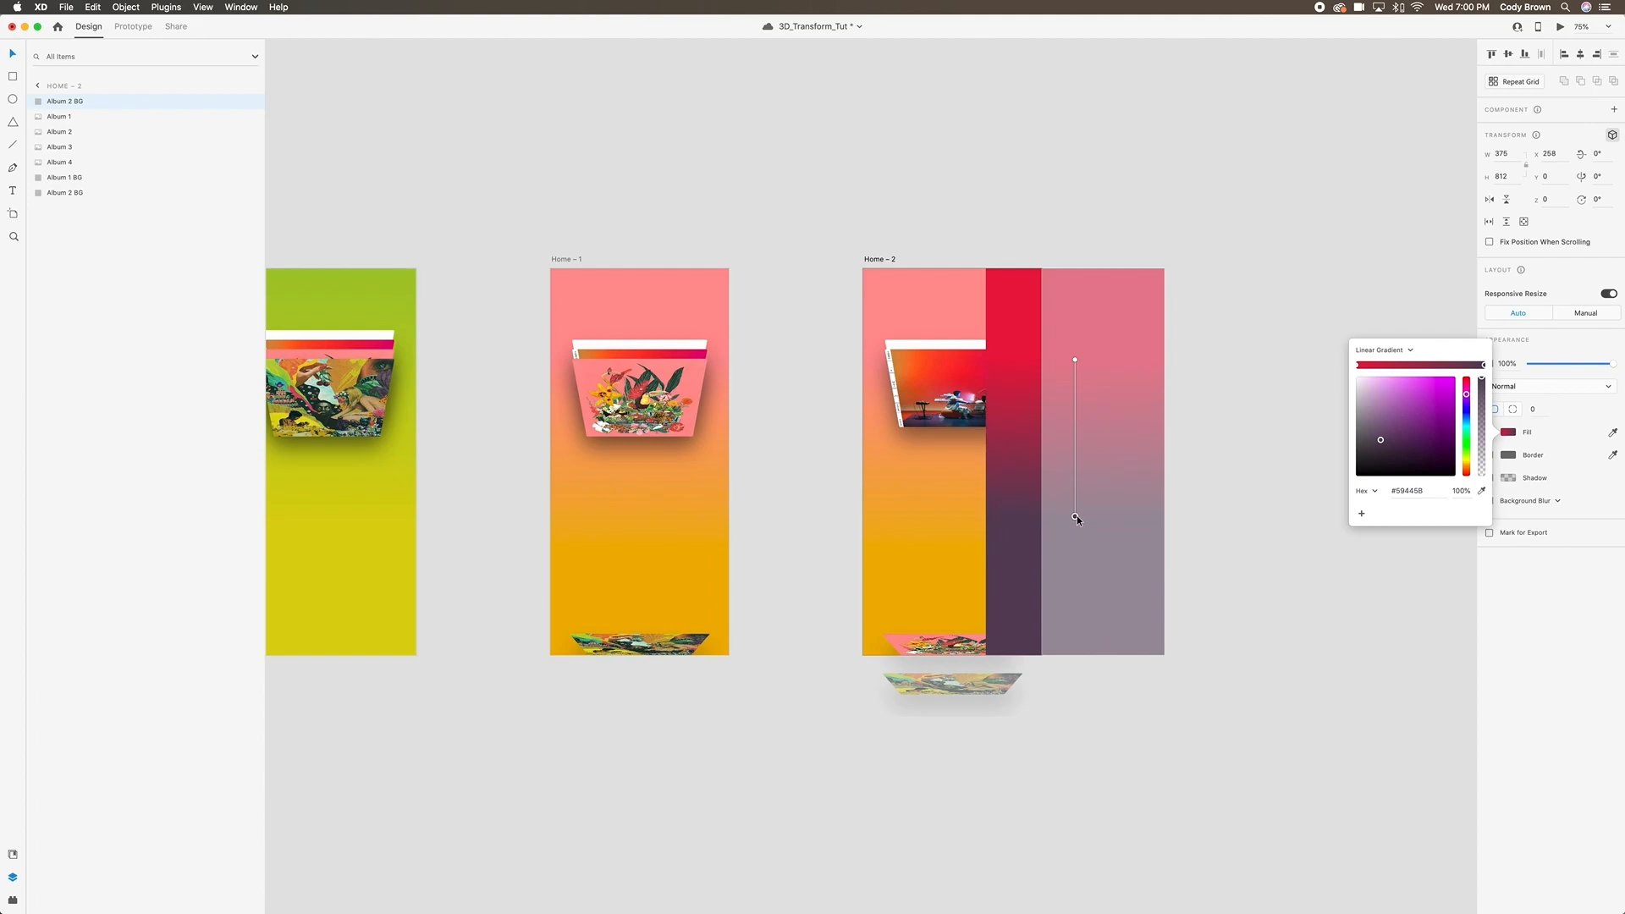
{"action": "left_click", "coordinate": [1222, 495]}
{"action": "left_click", "coordinate": [1222, 494]}
Move the recoloured background to X 0 on Home – 2 and rename it Album 3 BG.
{"action": "left_click", "coordinate": [1019, 477]}
{"action": "left_click_drag", "start_coordinate": [1019, 477], "coordinate": [908, 471]}
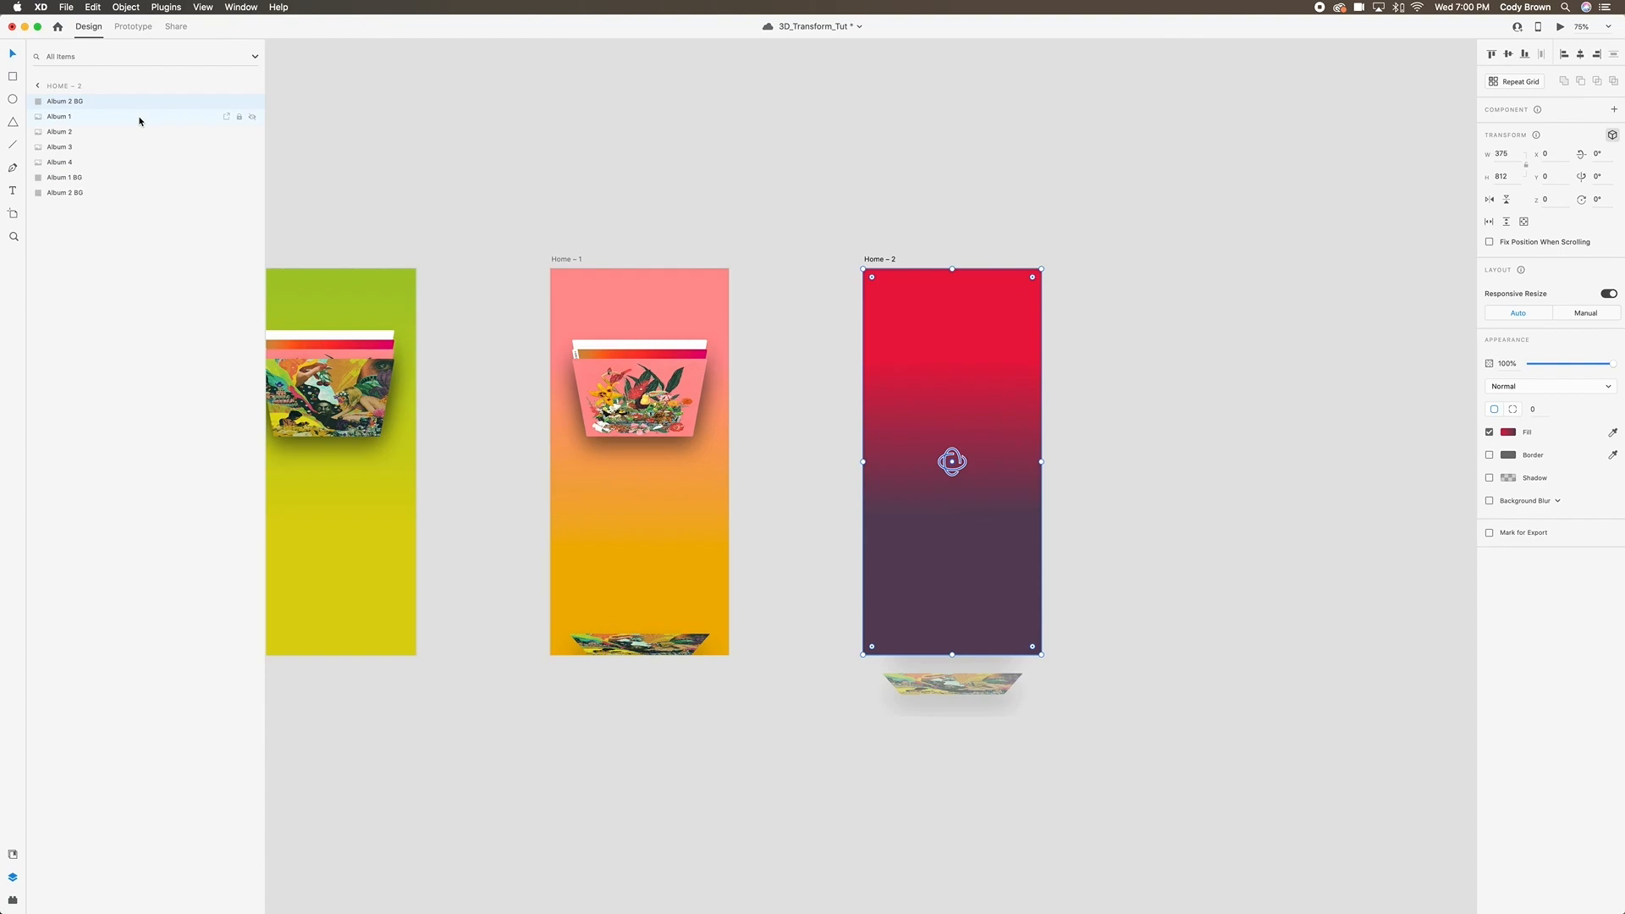
{"action": "double_click", "coordinate": [56, 102]}
{"action": "left_click", "coordinate": [76, 101]}
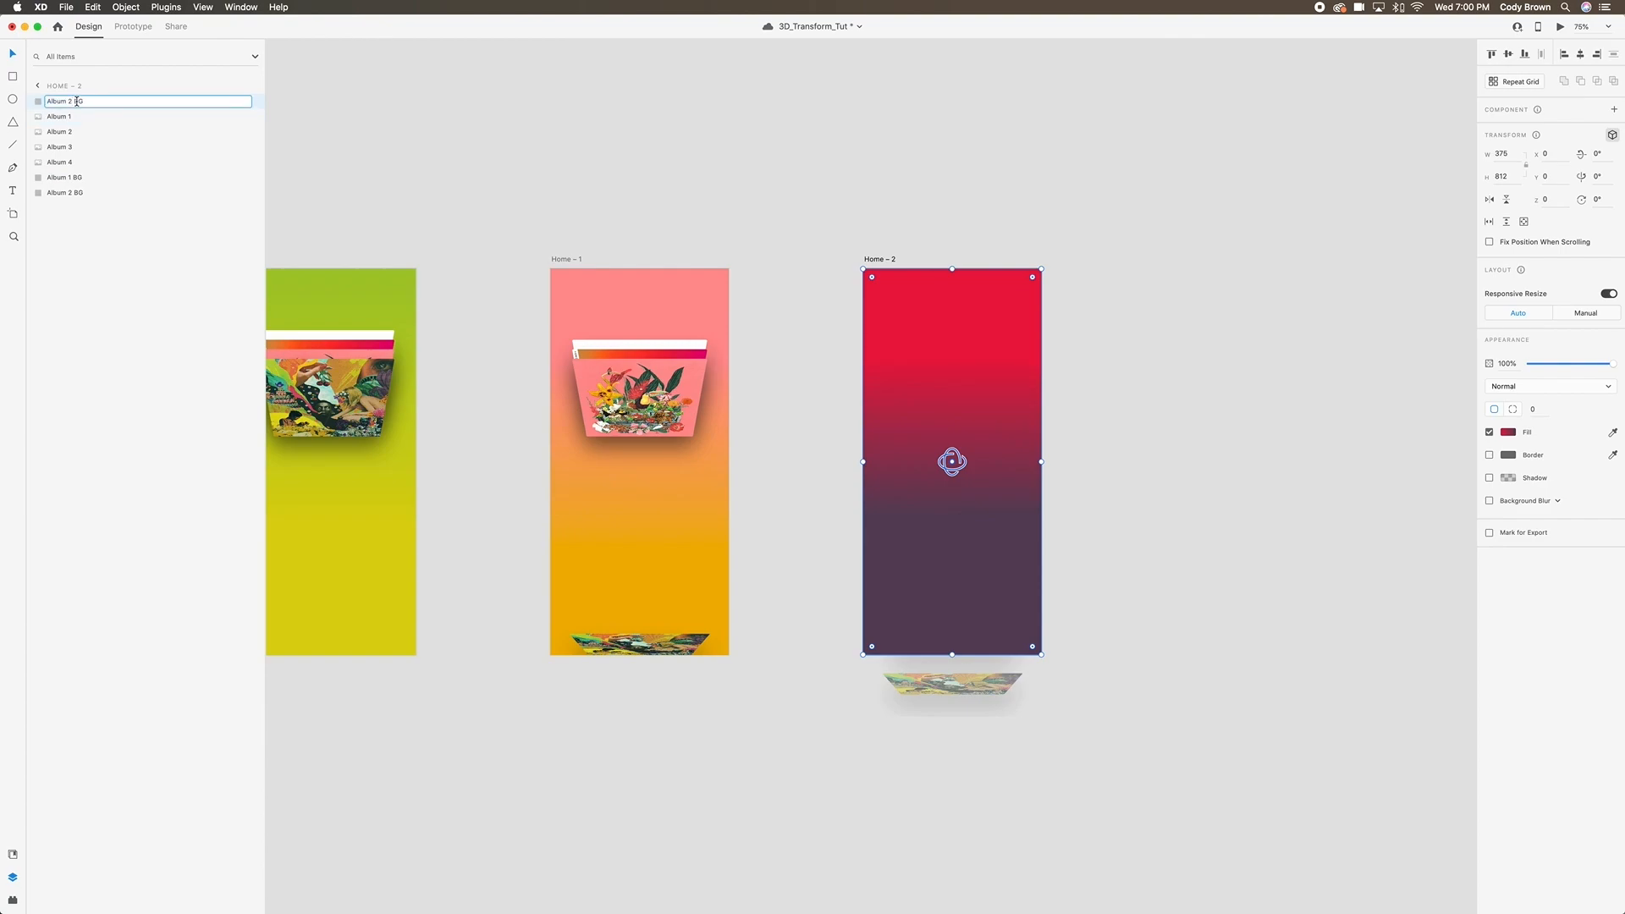
{"action": "type", "text": "3"}
{"action": "key", "text": "Return"}
Send Album 3 BG beneath all other Home – 2 layers and set Album 2 BG's opacity to 0%.
{"action": "left_click_drag", "start_coordinate": [73, 102], "coordinate": [78, 206]}
{"action": "left_click", "coordinate": [68, 179]}
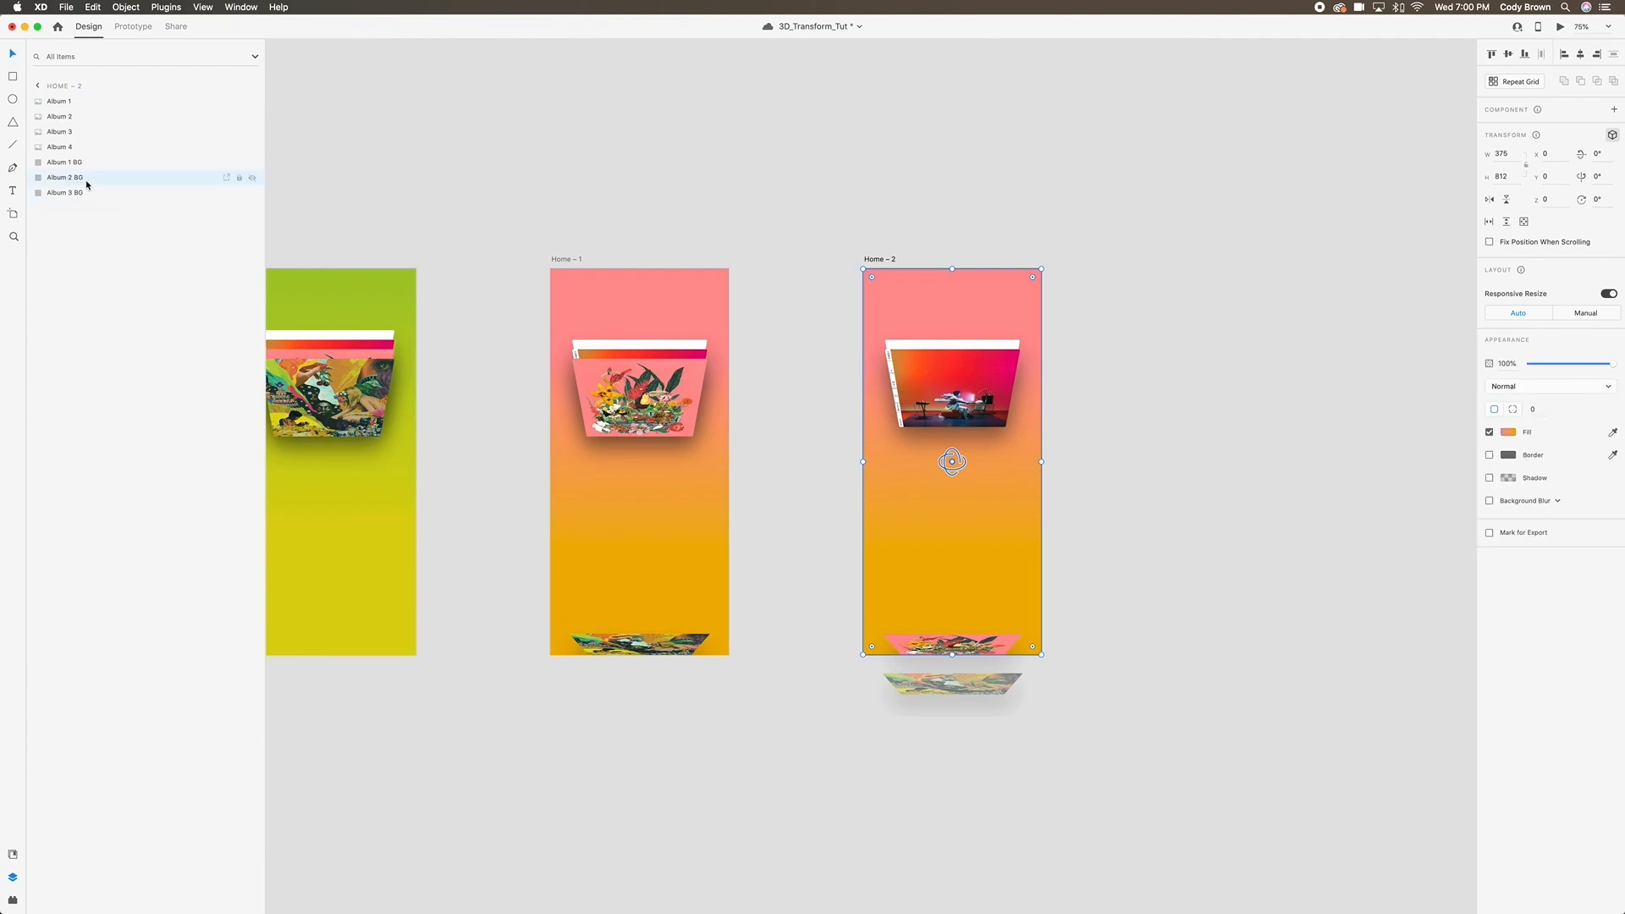
{"action": "left_click_drag", "start_coordinate": [1594, 367], "coordinate": [1526, 368]}
{"action": "left_click", "coordinate": [814, 387]}
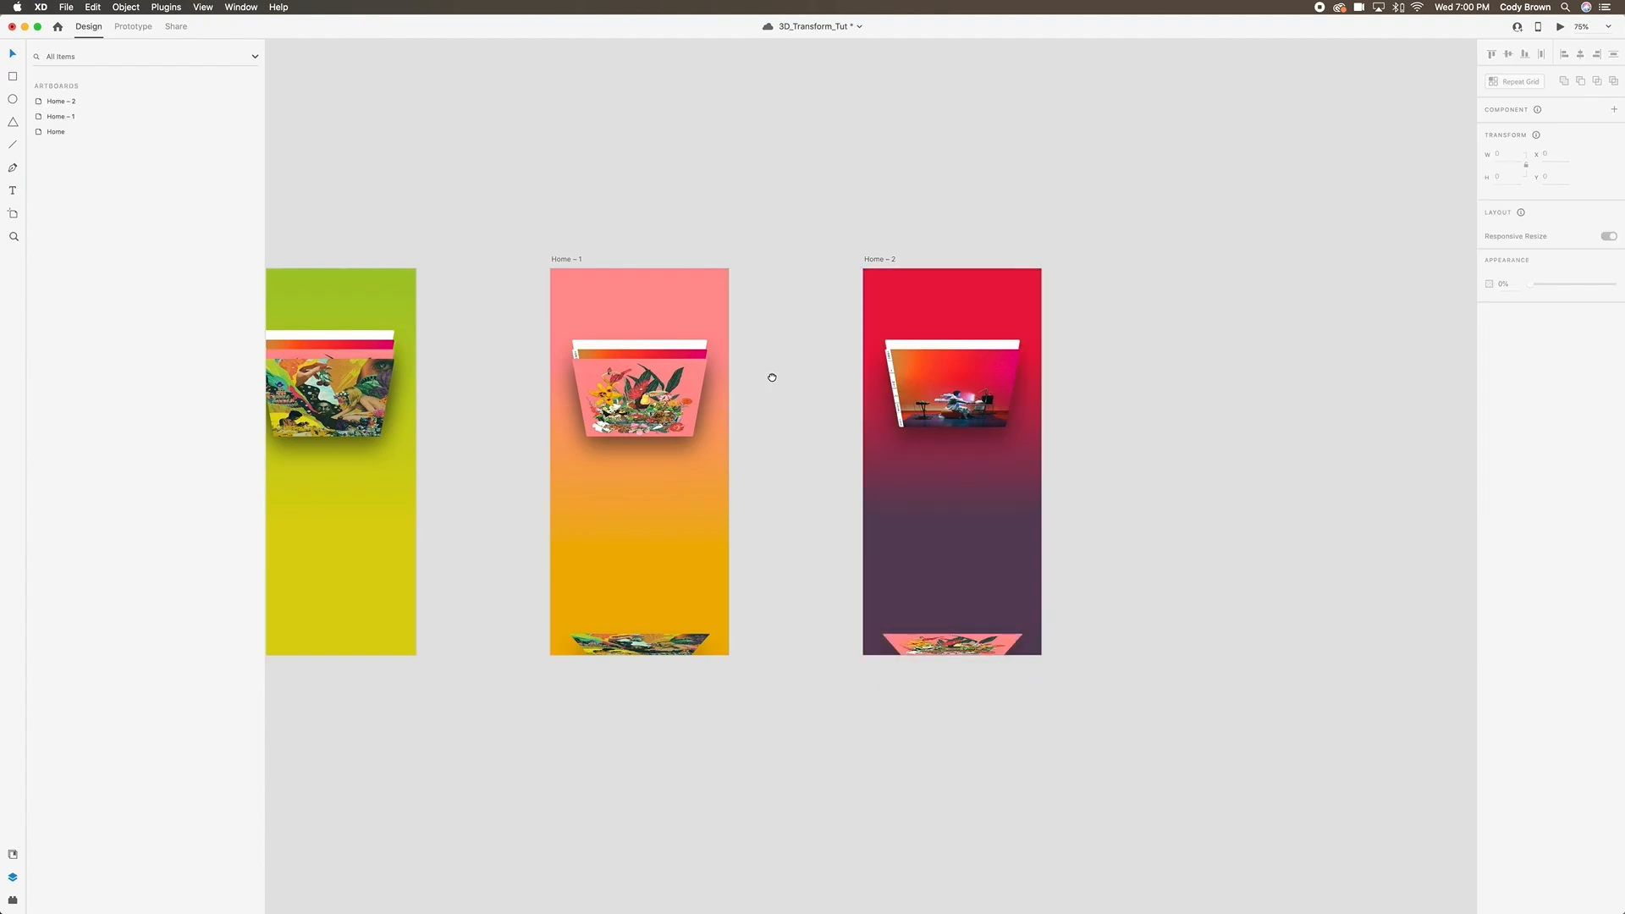
Preview the prototype from Home and test pulling Album 1 and Album 2 down to check the background transitions.
{"action": "left_click_drag", "start_coordinate": [772, 378], "coordinate": [865, 378]}
{"action": "left_click", "coordinate": [489, 375]}
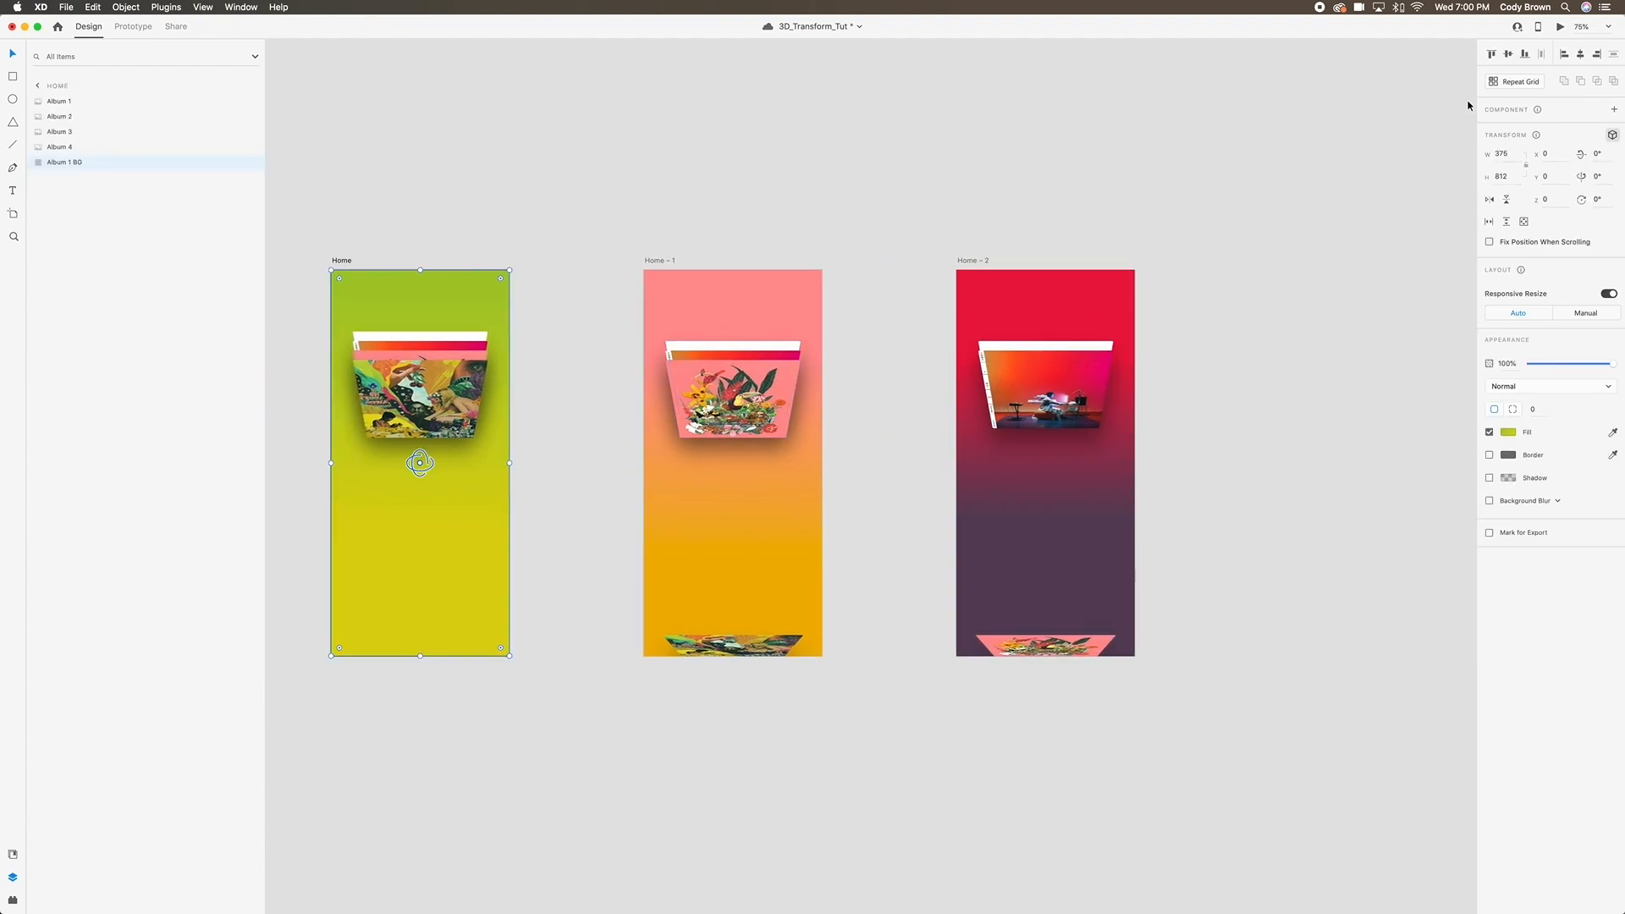
{"action": "left_click", "coordinate": [1560, 26]}
{"action": "left_click", "coordinate": [734, 356]}
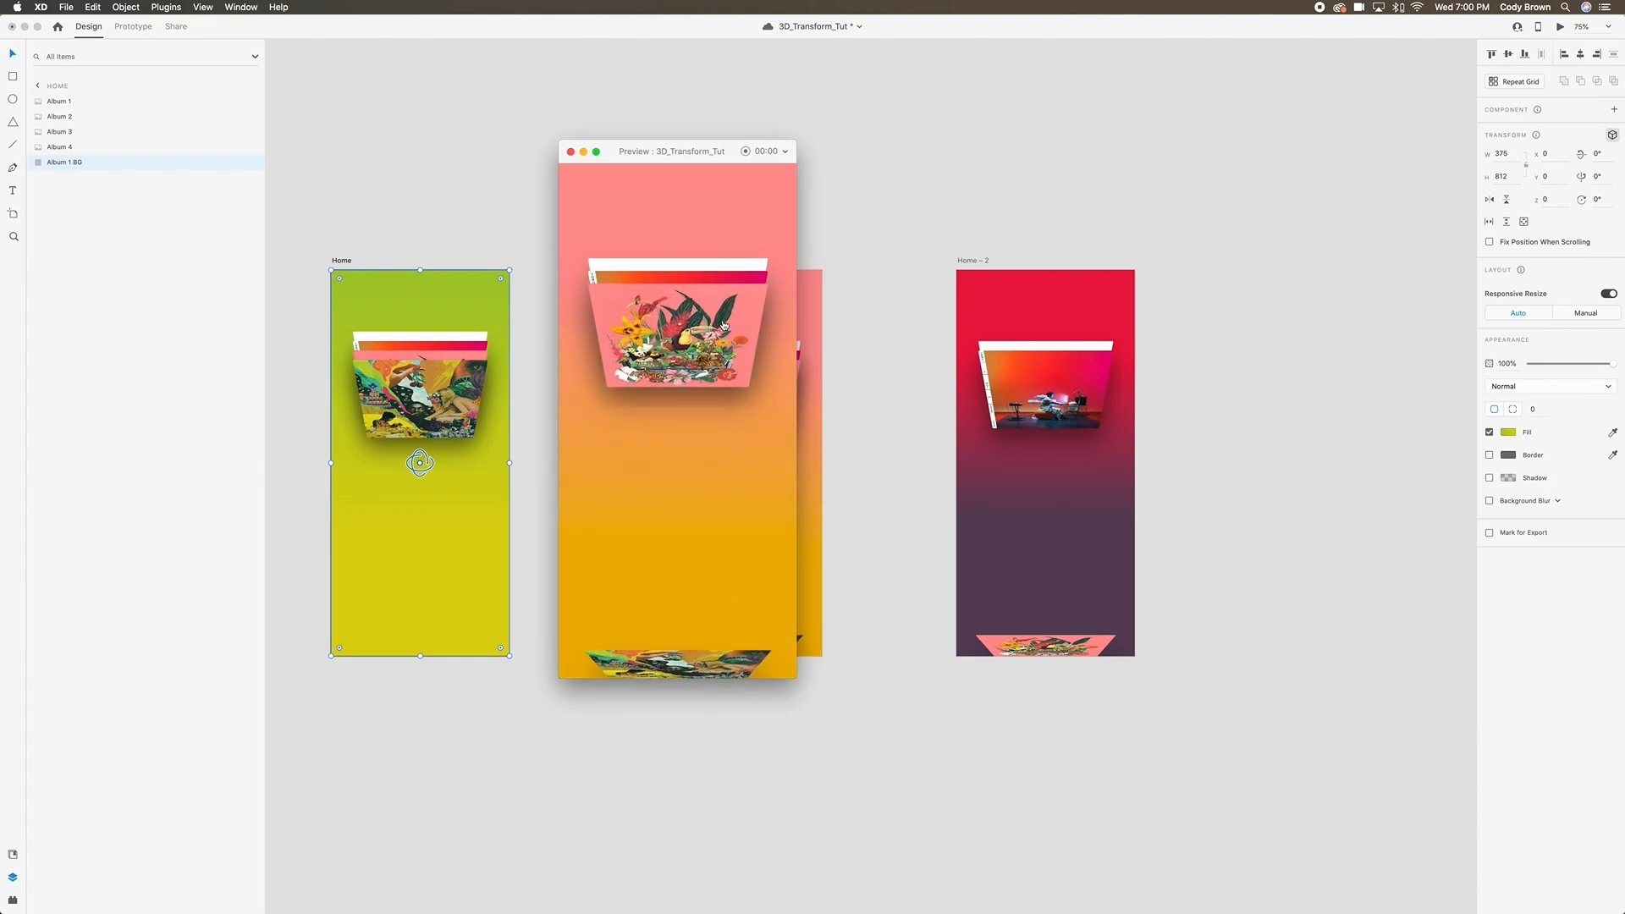
{"action": "left_click", "coordinate": [724, 325]}
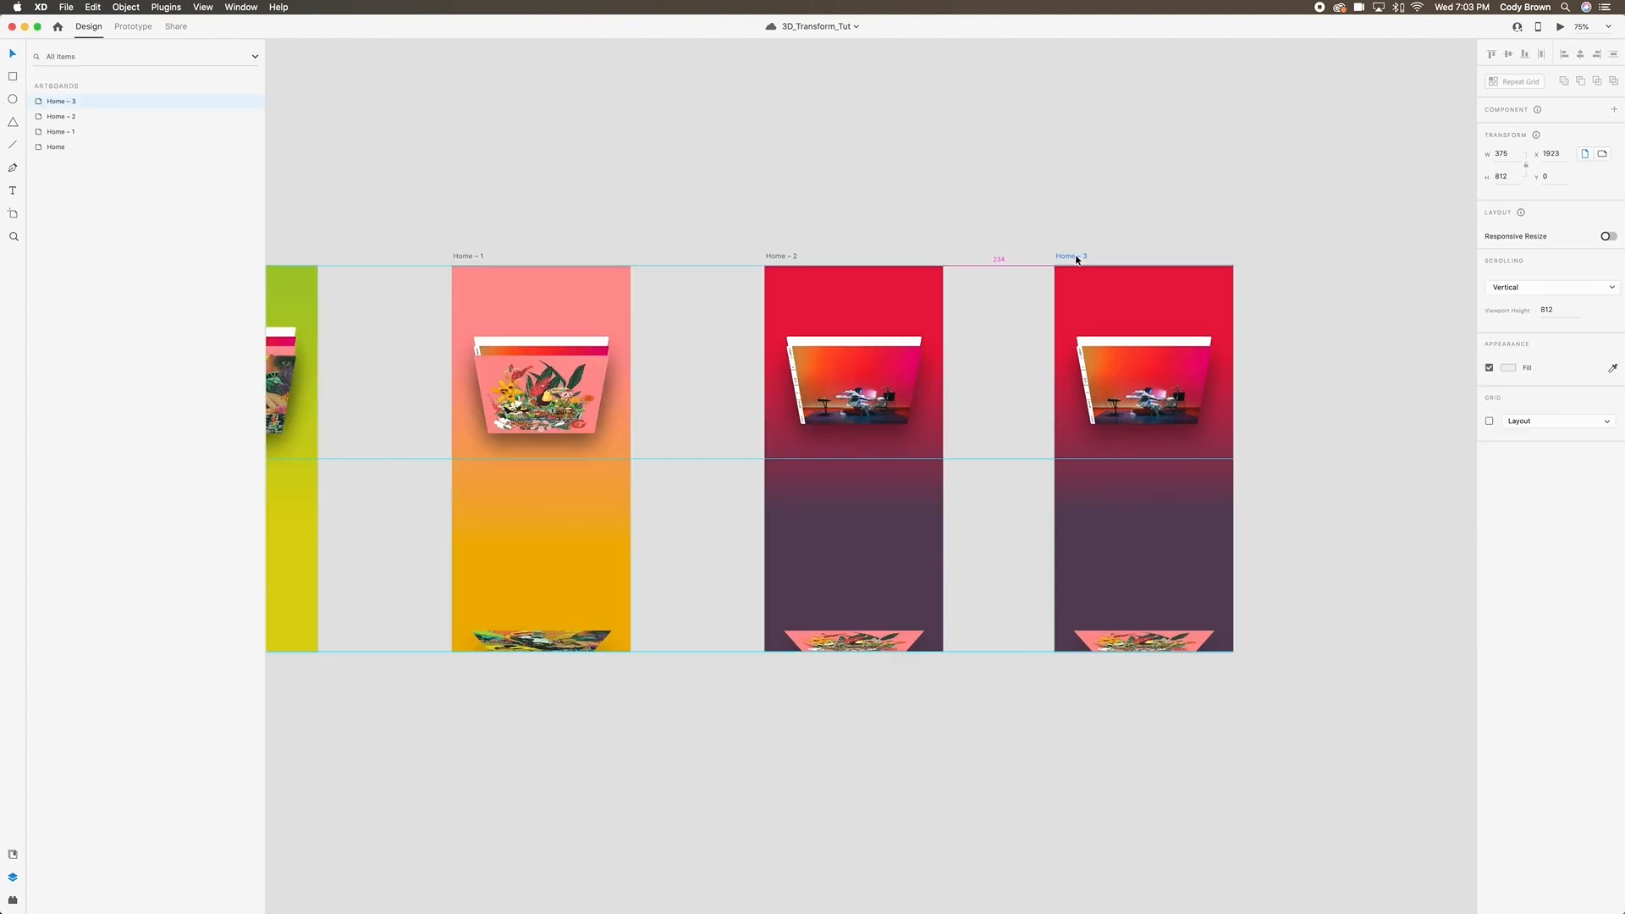
Space Home – 3 evenly after Home – 2, and place its Album 3 at the artboard's lower edge with an X rotation of -80°.
{"action": "left_click_drag", "start_coordinate": [1077, 257], "coordinate": [1097, 254]}
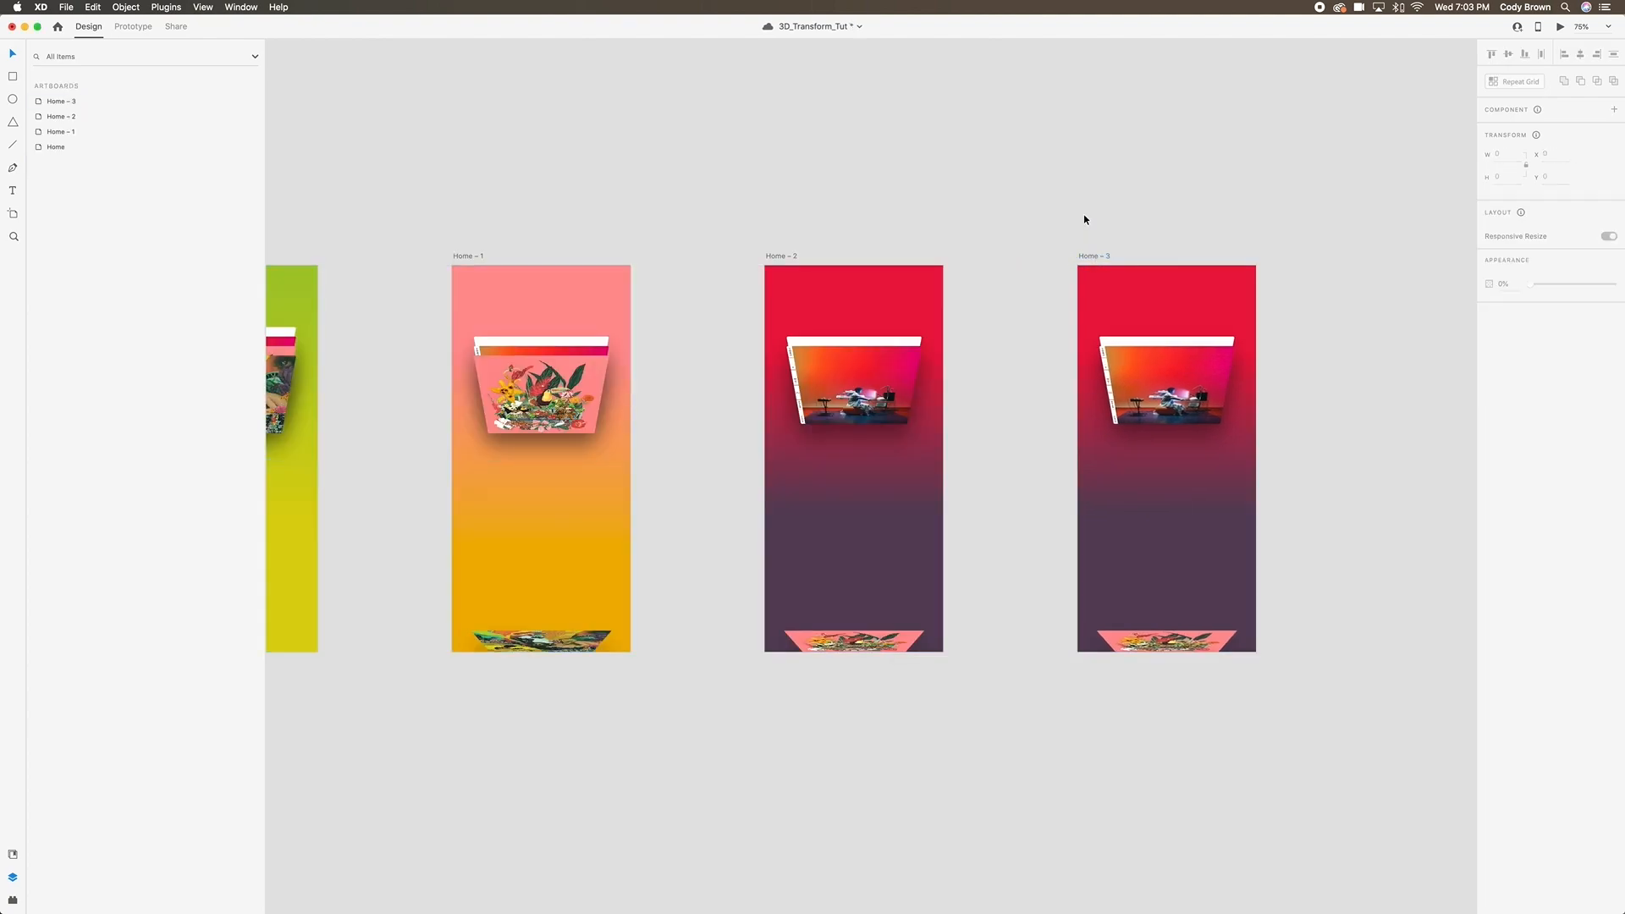
{"action": "scroll", "coordinate": [1084, 218], "scroll_direction": "right", "scroll_amount": 5}
{"action": "left_click", "coordinate": [923, 383]}
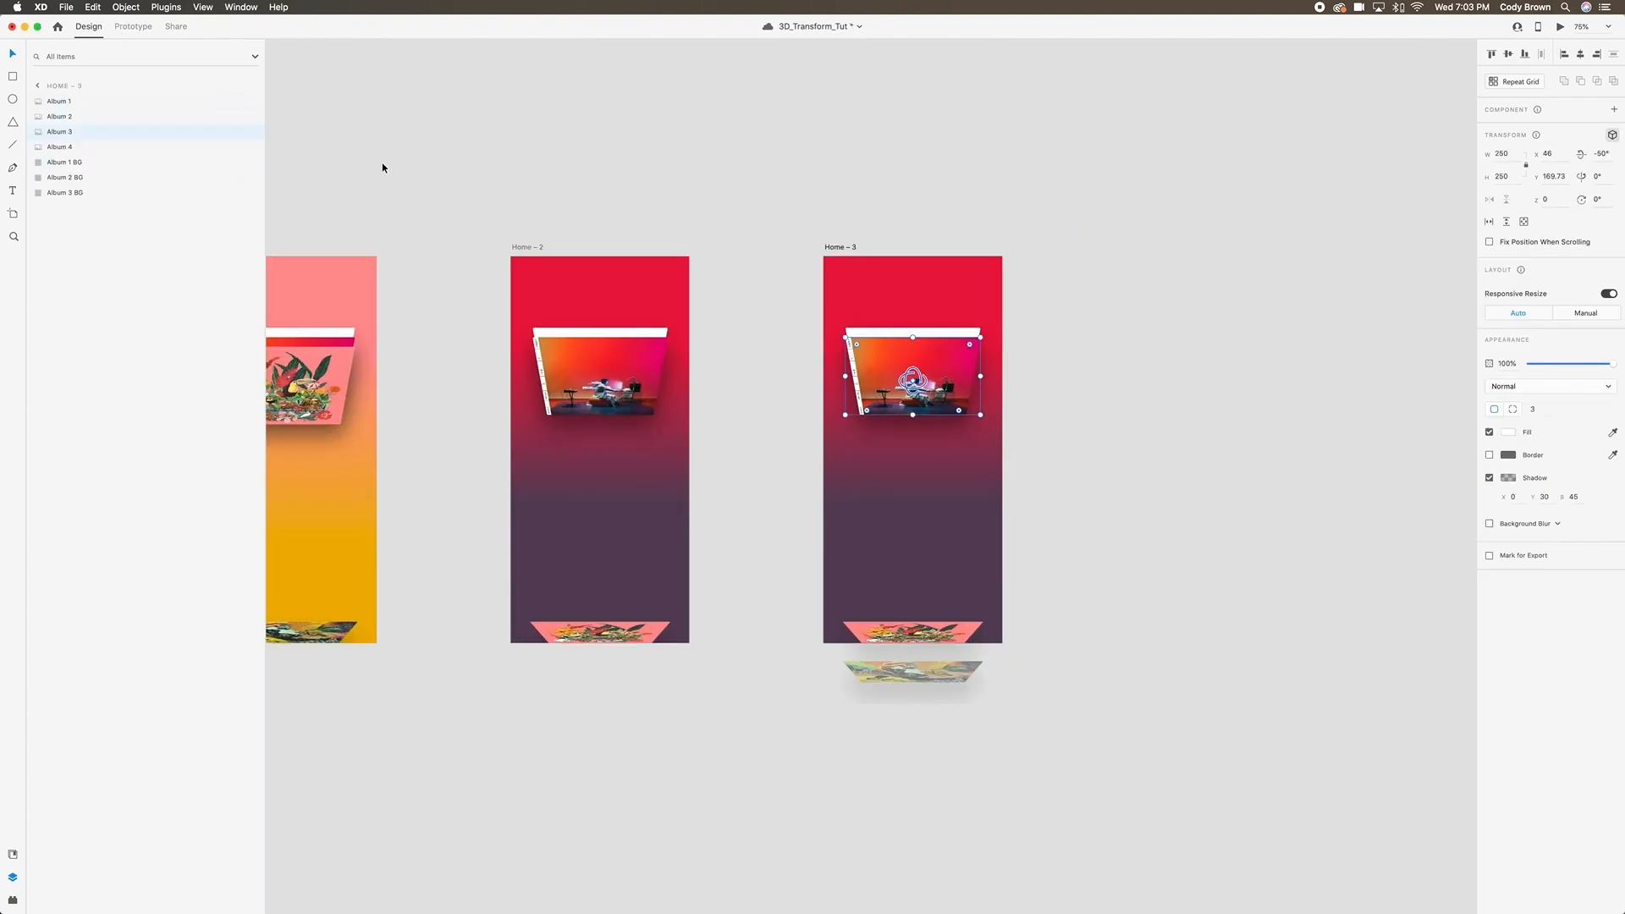
{"action": "left_click_drag", "start_coordinate": [906, 386], "coordinate": [907, 658]}
{"action": "key", "text": "Return"}
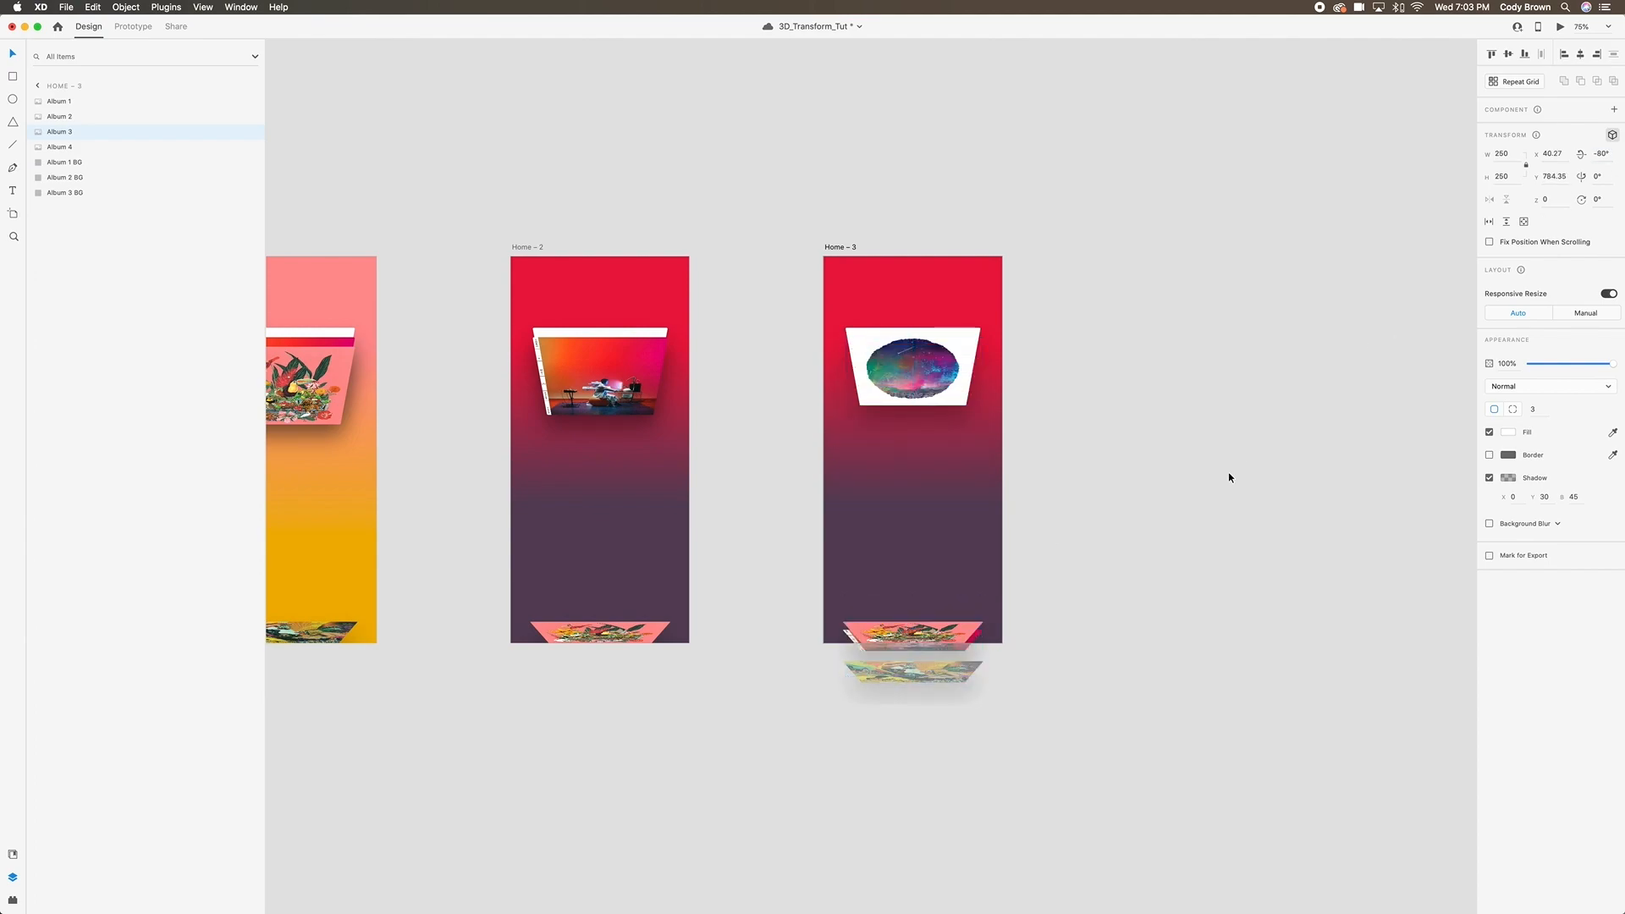
Shift Album 1 and Album 2 together further down below the lower edge of Home – 3.
{"action": "left_click", "coordinate": [966, 632]}
{"action": "left_click", "coordinate": [949, 671], "text": "shift"}
{"action": "left_click_drag", "start_coordinate": [949, 671], "coordinate": [949, 709]}
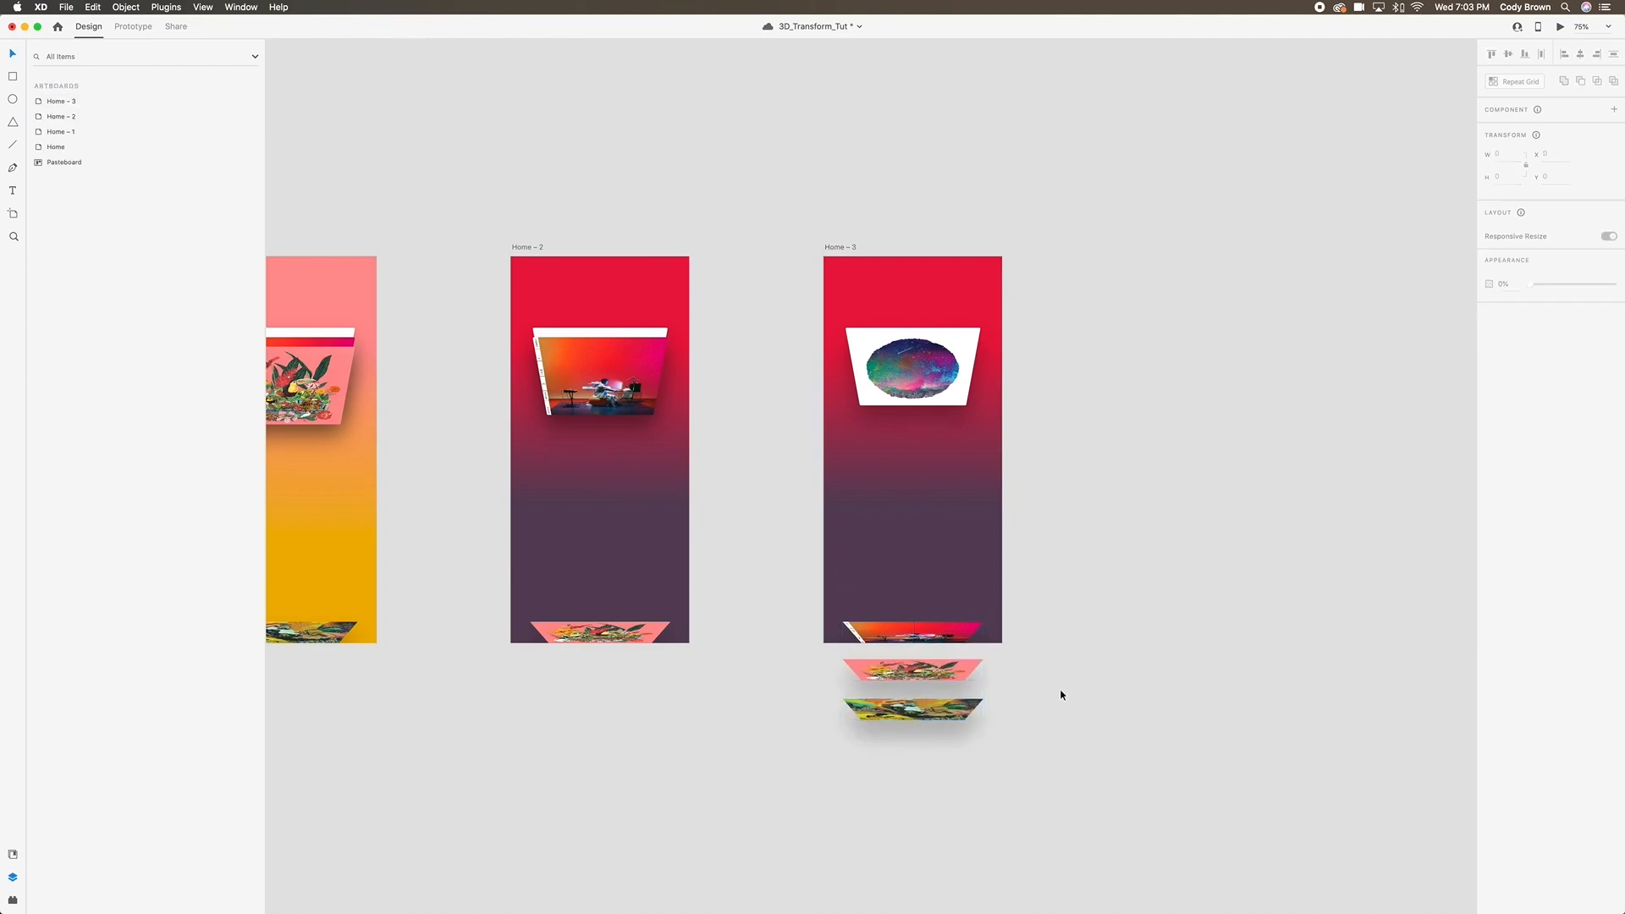
{"action": "left_click", "coordinate": [1063, 703]}
{"action": "scroll", "coordinate": [1063, 704], "scroll_direction": "left", "scroll_amount": 2}
Duplicate Album 3 BG on Home – 3, place the copy among the backgrounds in the layer order and rename it Album 4 BG.
{"action": "left_click", "coordinate": [1028, 542]}
{"action": "left_click", "coordinate": [63, 162]}
{"action": "key", "text": "super+d"}
{"action": "left_click_drag", "start_coordinate": [74, 102], "coordinate": [71, 170]}
{"action": "double_click", "coordinate": [67, 163]}
{"action": "type", "text": "Album 4 BG"}
{"action": "key", "text": "Return"}
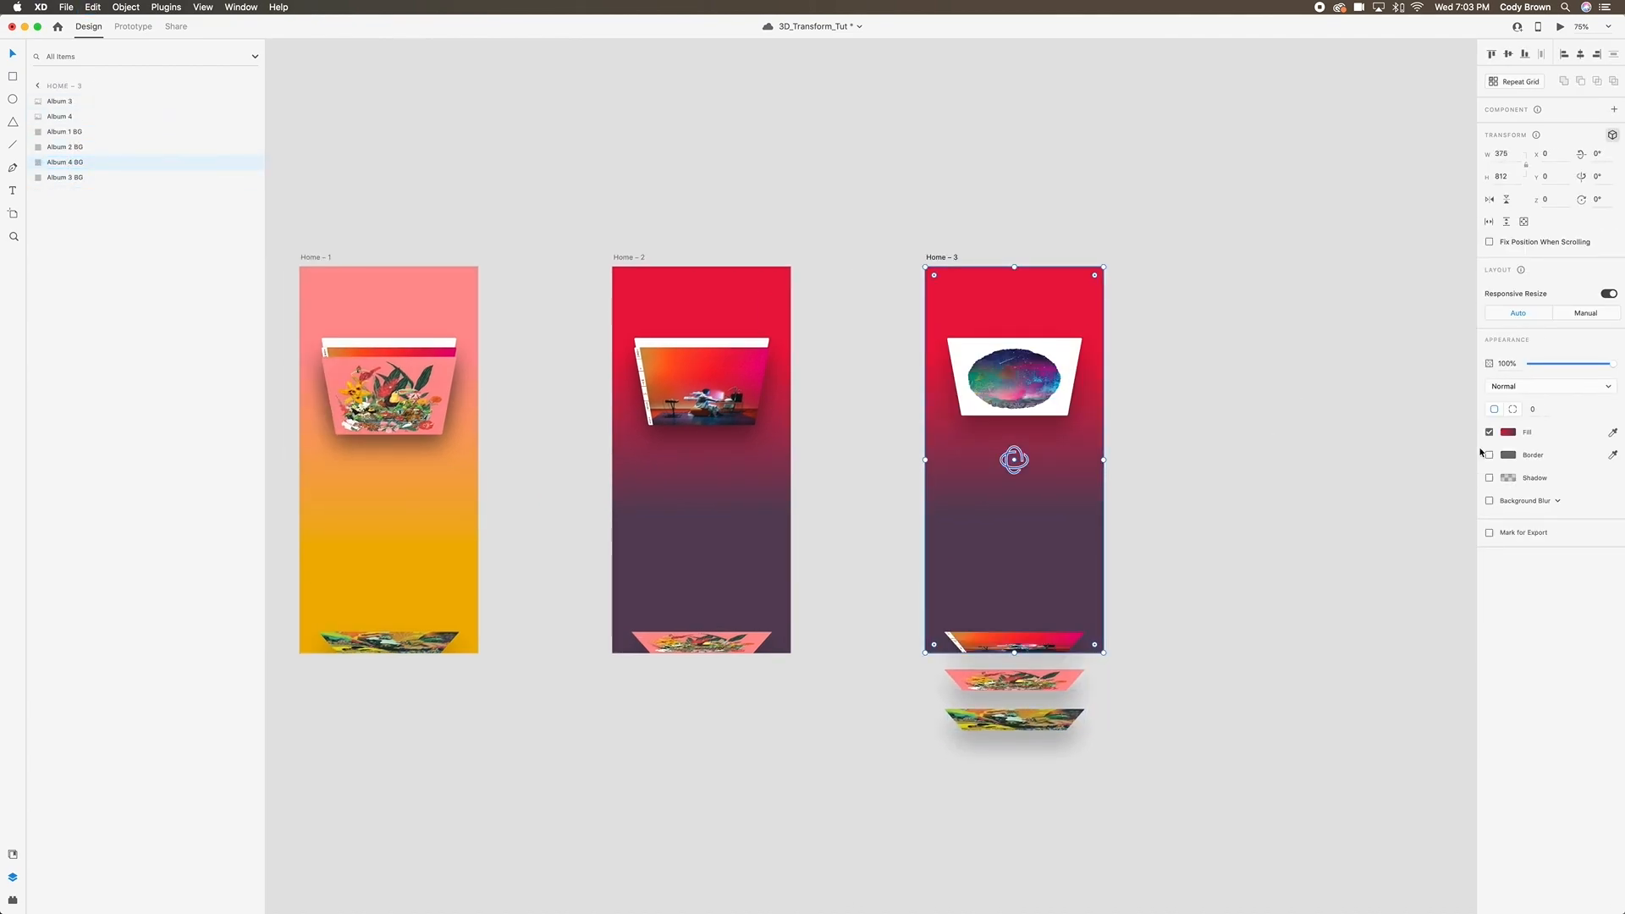
Set the top colour of Album 4 BG's gradient to a green sampled from Album 4's cover.
{"action": "left_click", "coordinate": [1508, 432]}
{"action": "left_click", "coordinate": [1357, 365]}
{"action": "left_click", "coordinate": [1481, 490]}
{"action": "left_click", "coordinate": [987, 382]}
Set the bottom colour of Album 4 BG's gradient to a blue sampled from Album 4's cover and raise both gradient stops.
{"action": "left_click", "coordinate": [1483, 365]}
{"action": "left_click", "coordinate": [1481, 491]}
{"action": "left_click", "coordinate": [1021, 401]}
{"action": "left_click", "coordinate": [1481, 491]}
{"action": "left_click", "coordinate": [1056, 387]}
{"action": "left_click_drag", "start_coordinate": [1014, 490], "coordinate": [1014, 474]}
{"action": "left_click_drag", "start_coordinate": [1014, 358], "coordinate": [1015, 346]}
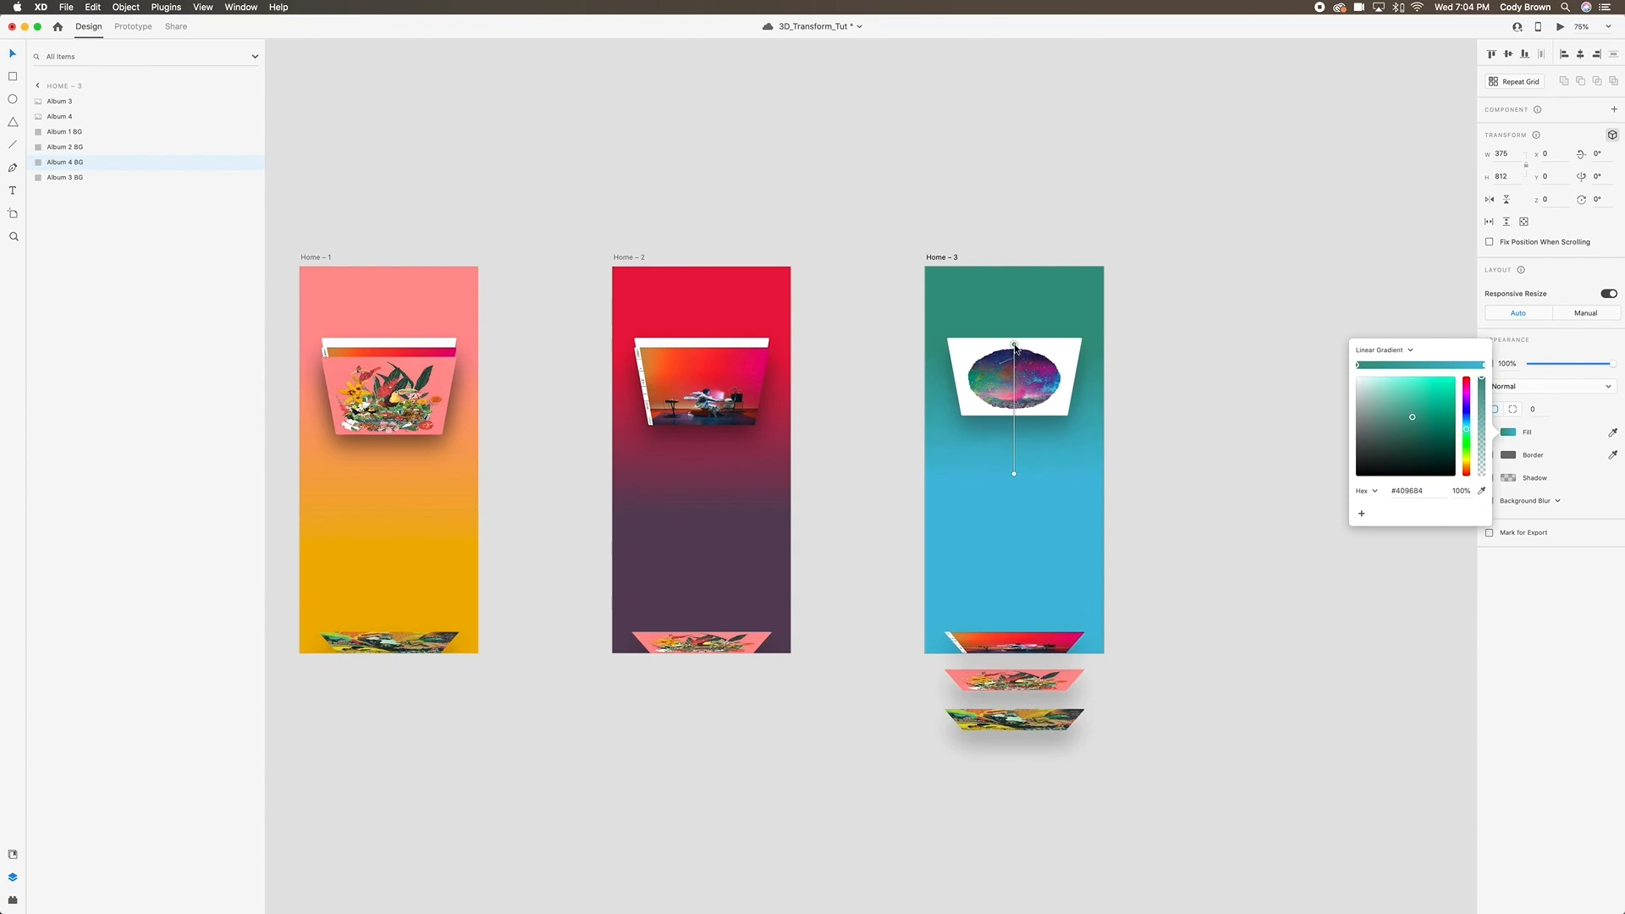
Order Album 4 BG beneath Album 3 BG on Home – 3 and set Album 3 BG's opacity to 0%.
{"action": "left_click", "coordinate": [1136, 352]}
{"action": "scroll", "coordinate": [1058, 356], "scroll_direction": "right", "scroll_amount": 1}
{"action": "left_click", "coordinate": [1022, 326]}
{"action": "left_click_drag", "start_coordinate": [72, 175], "coordinate": [73, 161]}
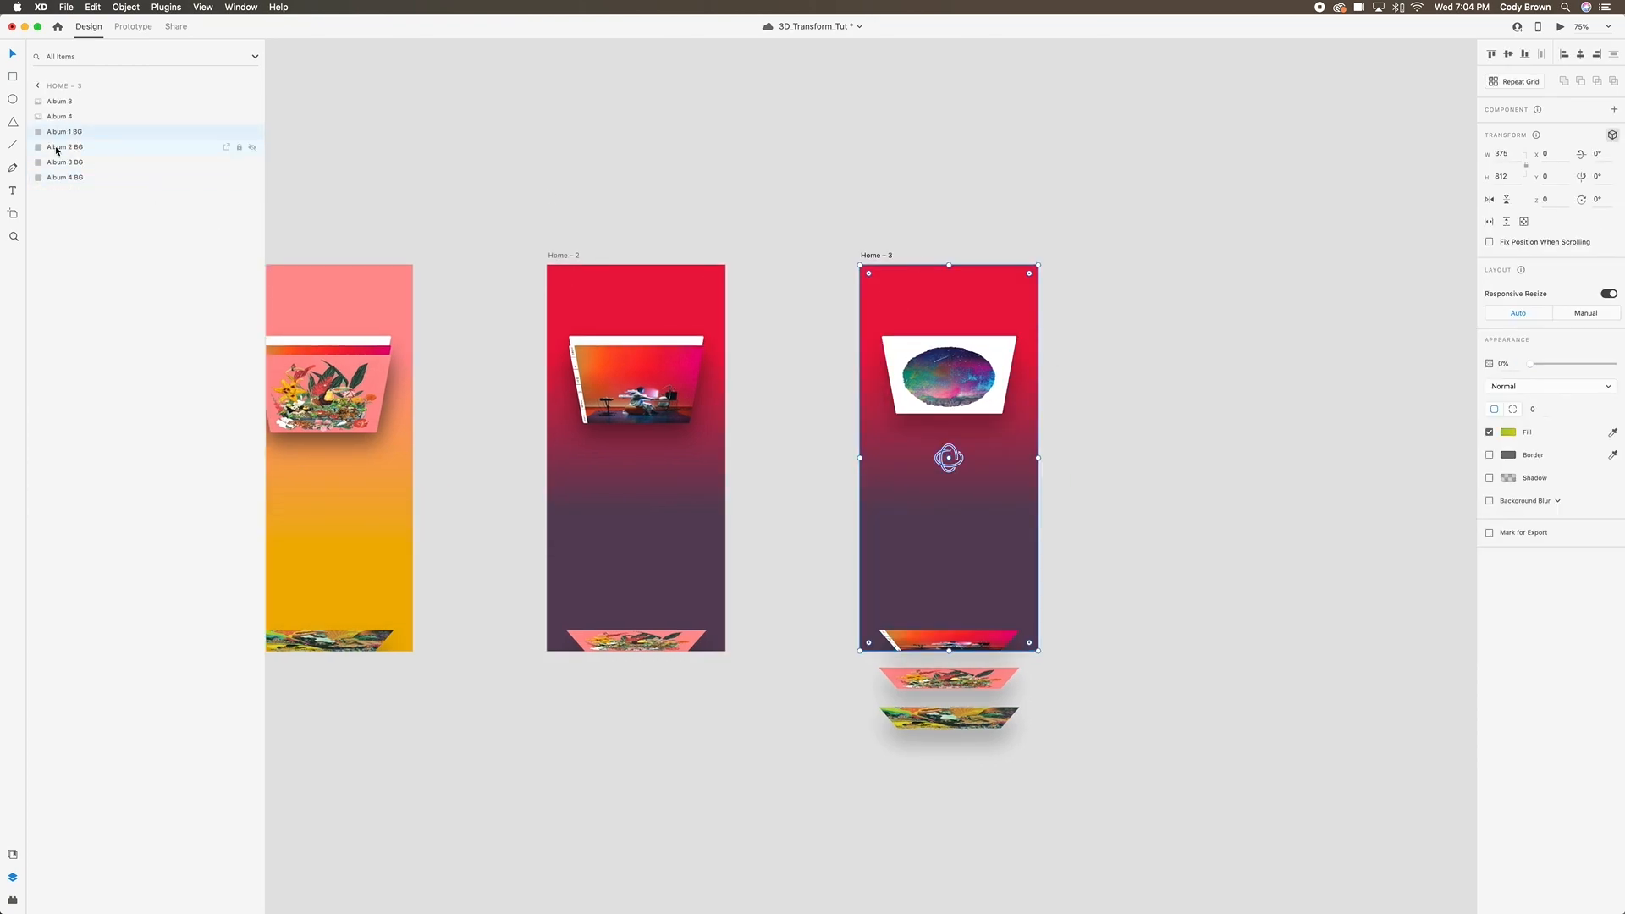
{"action": "left_click_drag", "start_coordinate": [1610, 364], "coordinate": [1522, 364]}
{"action": "left_click", "coordinate": [1287, 341]}
Set Album 3's Y position on Home – 2 to 189.73, matching Album 2 on Home – 1.
{"action": "scroll", "coordinate": [673, 349], "scroll_direction": "left", "scroll_amount": 3}
{"action": "left_click", "coordinate": [518, 379]}
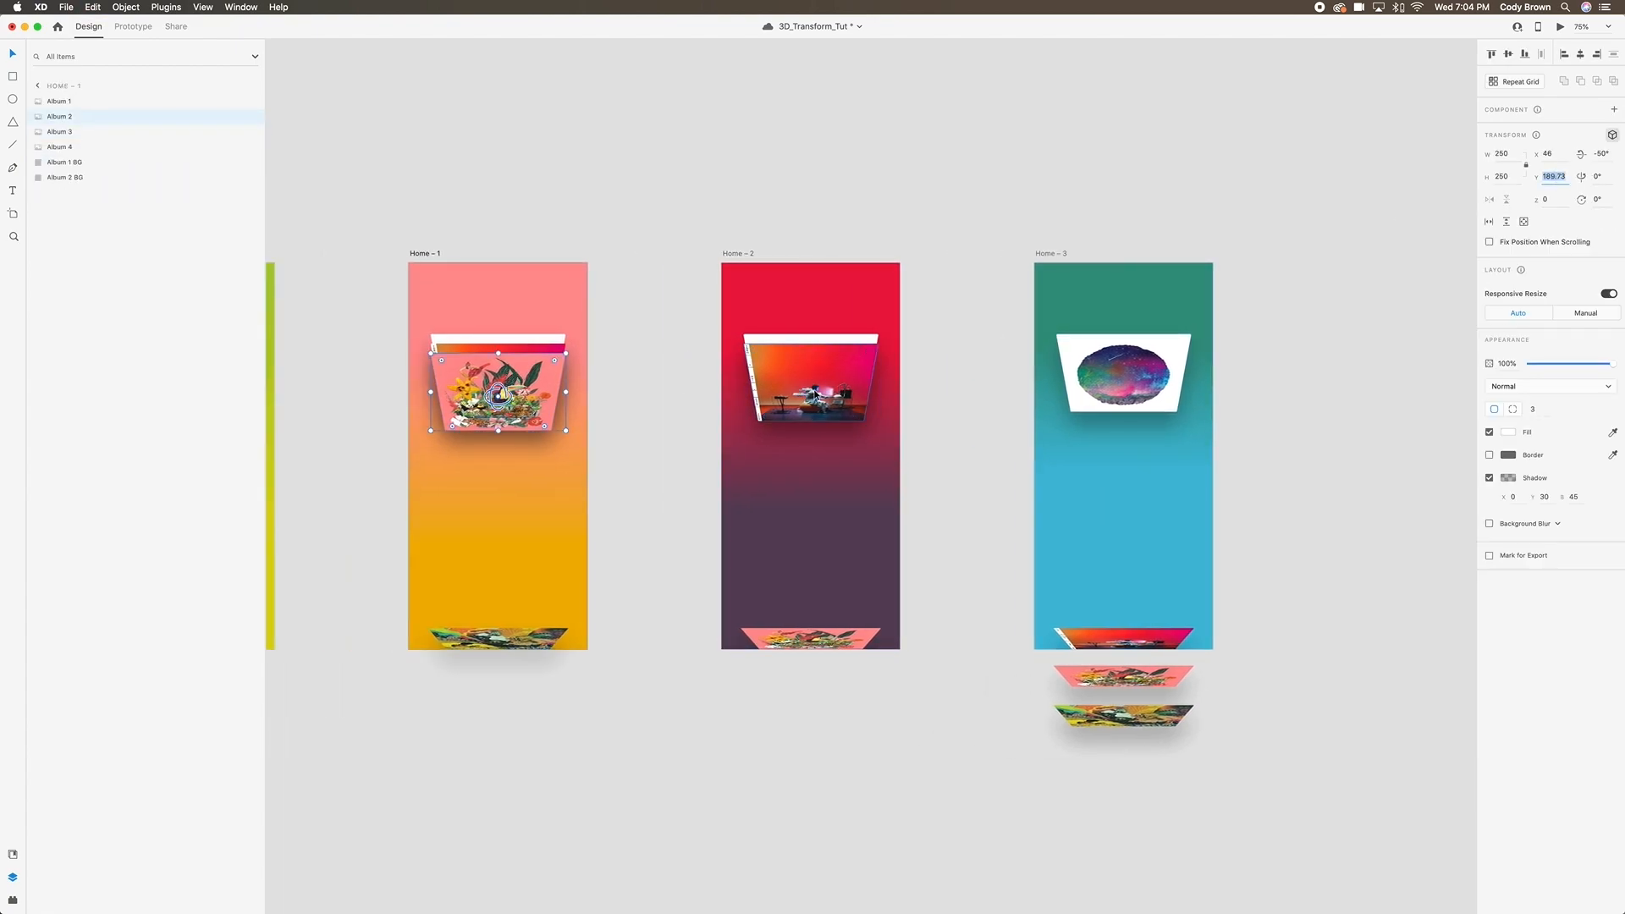
{"action": "left_click", "coordinate": [847, 372]}
{"action": "left_click", "coordinate": [1556, 176]}
{"action": "type", "text": "189.73"}
{"action": "key", "text": "Return"}
Set Album 4's Y position on Home – 2 to 169.73, matching Album 3 on Home – 1.
{"action": "left_click", "coordinate": [556, 351]}
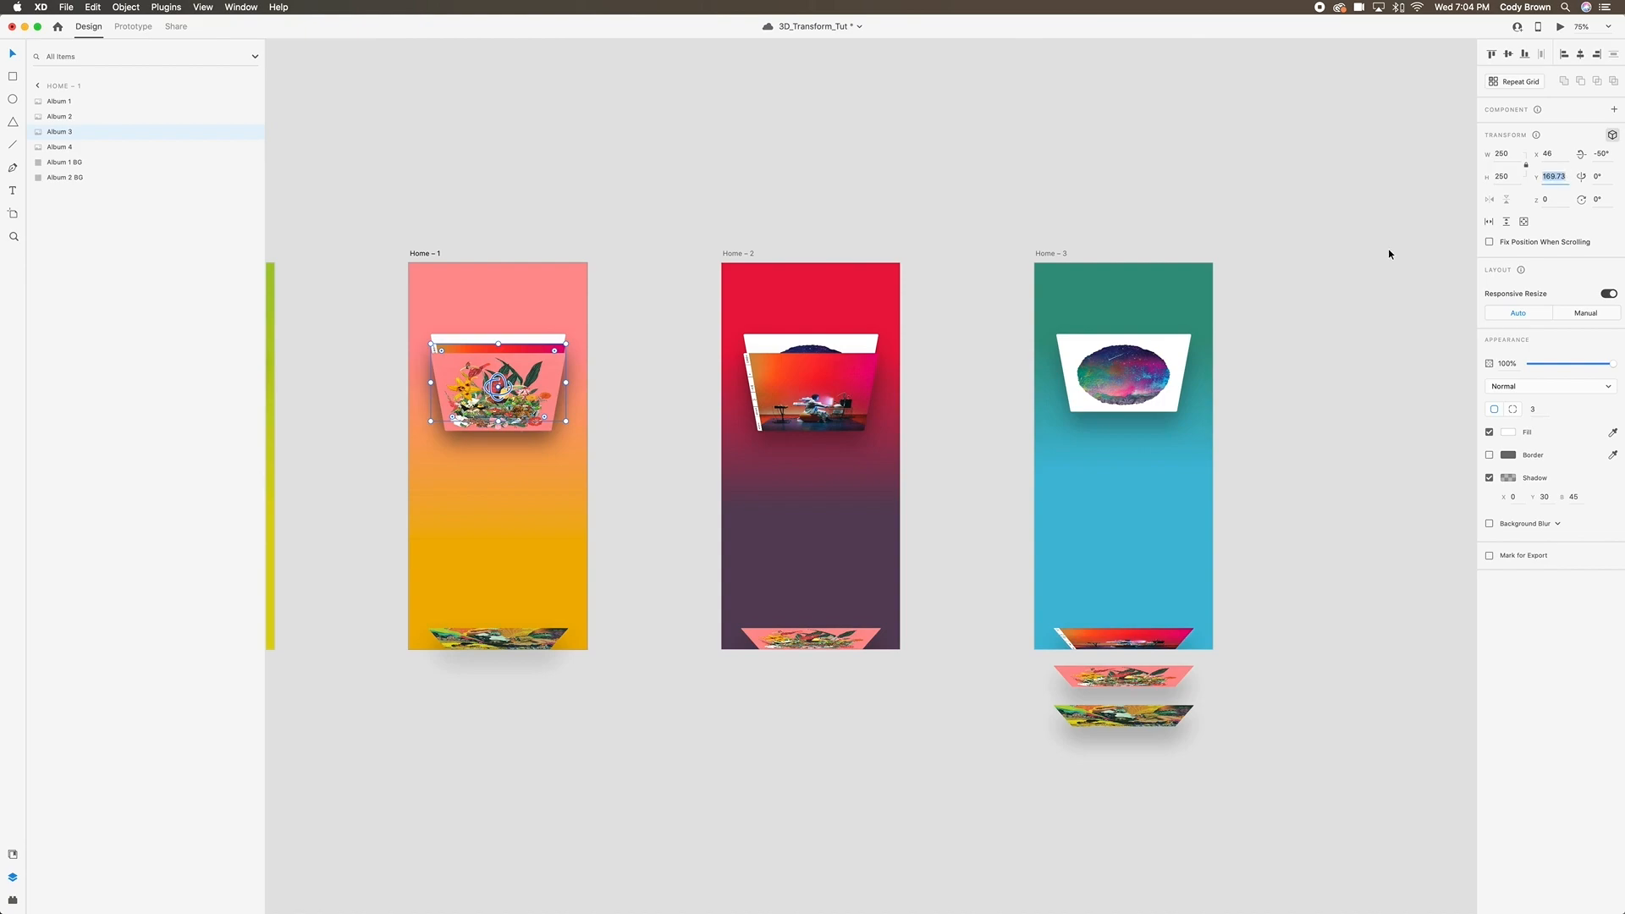
{"action": "left_click", "coordinate": [870, 346]}
{"action": "left_click", "coordinate": [1553, 177]}
{"action": "type", "text": "169.73"}
{"action": "key", "text": "Return"}
Set Album 4's Y position on Home – 3 to 189.73, matching Album 3 on Home – 2.
{"action": "left_click", "coordinate": [855, 370]}
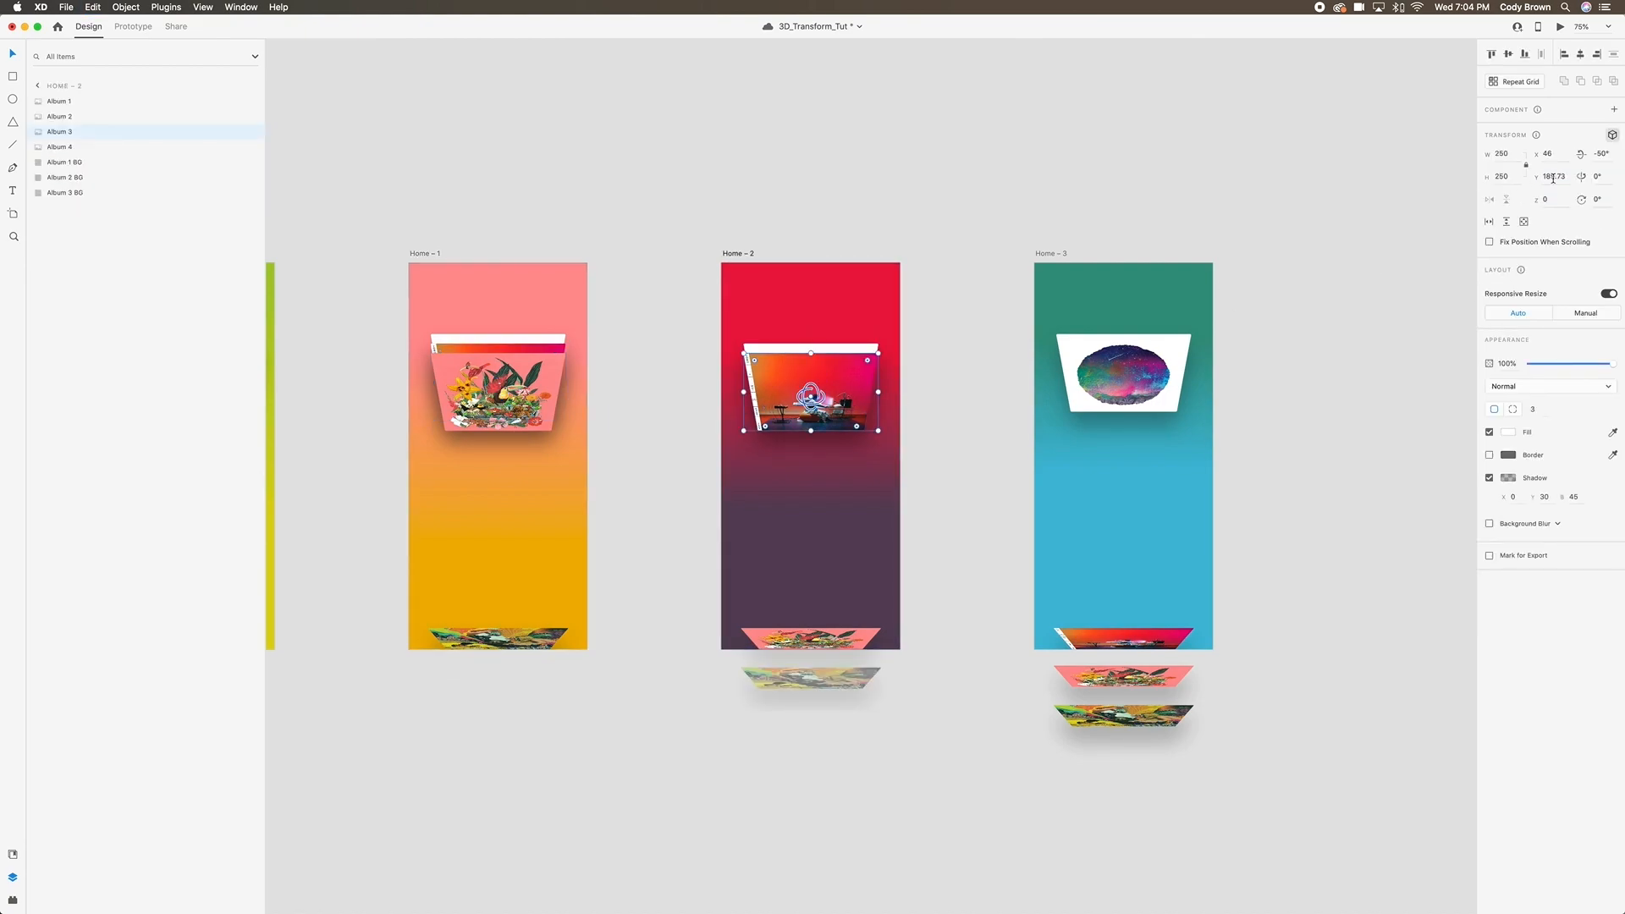
{"action": "left_click", "coordinate": [1122, 372]}
{"action": "left_click", "coordinate": [1553, 177]}
{"action": "type", "text": "189.73"}
{"action": "key", "text": "Return"}
{"action": "scroll", "coordinate": [1247, 200], "scroll_direction": "right", "scroll_amount": 2}
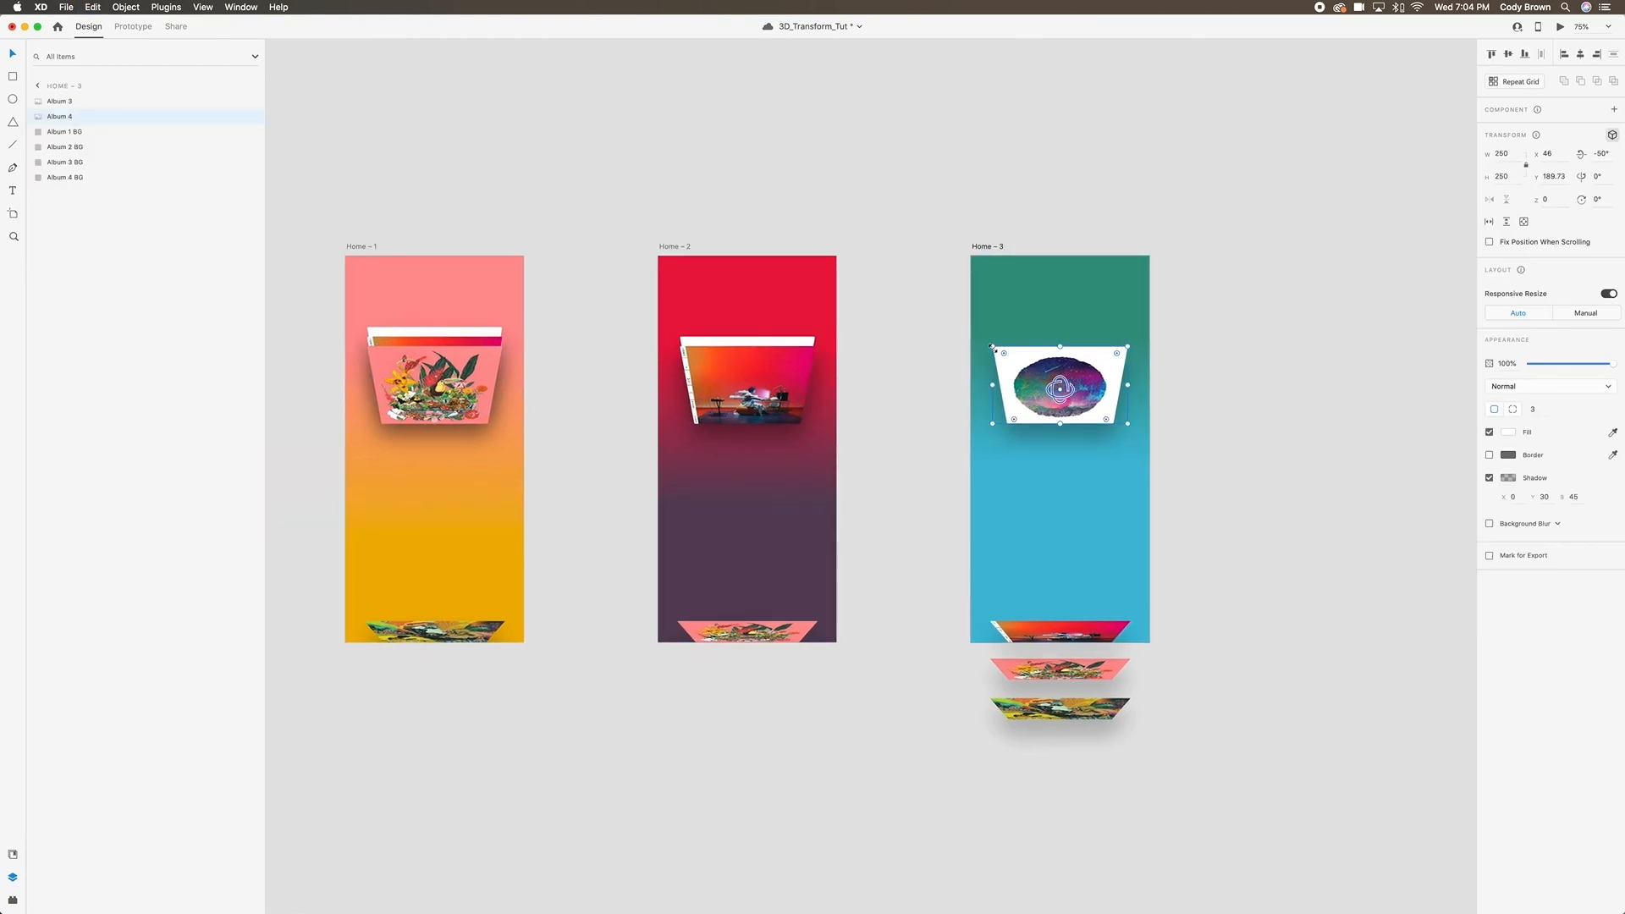
Link Album 3 on Home – 2 to the Home – 3 artboard as a prototype interaction.
{"action": "left_click", "coordinate": [755, 264]}
{"action": "key", "text": "ctrl+Tab"}
{"action": "left_click", "coordinate": [782, 412]}
{"action": "left_click_drag", "start_coordinate": [876, 420], "coordinate": [1020, 473]}
Delete the Album 1 and Album 2 cards from the pasteboard below Home – 3.
{"action": "left_click", "coordinate": [1070, 686]}
{"action": "left_click", "coordinate": [1068, 709]}
{"action": "left_click", "coordinate": [1064, 671], "text": "shift"}
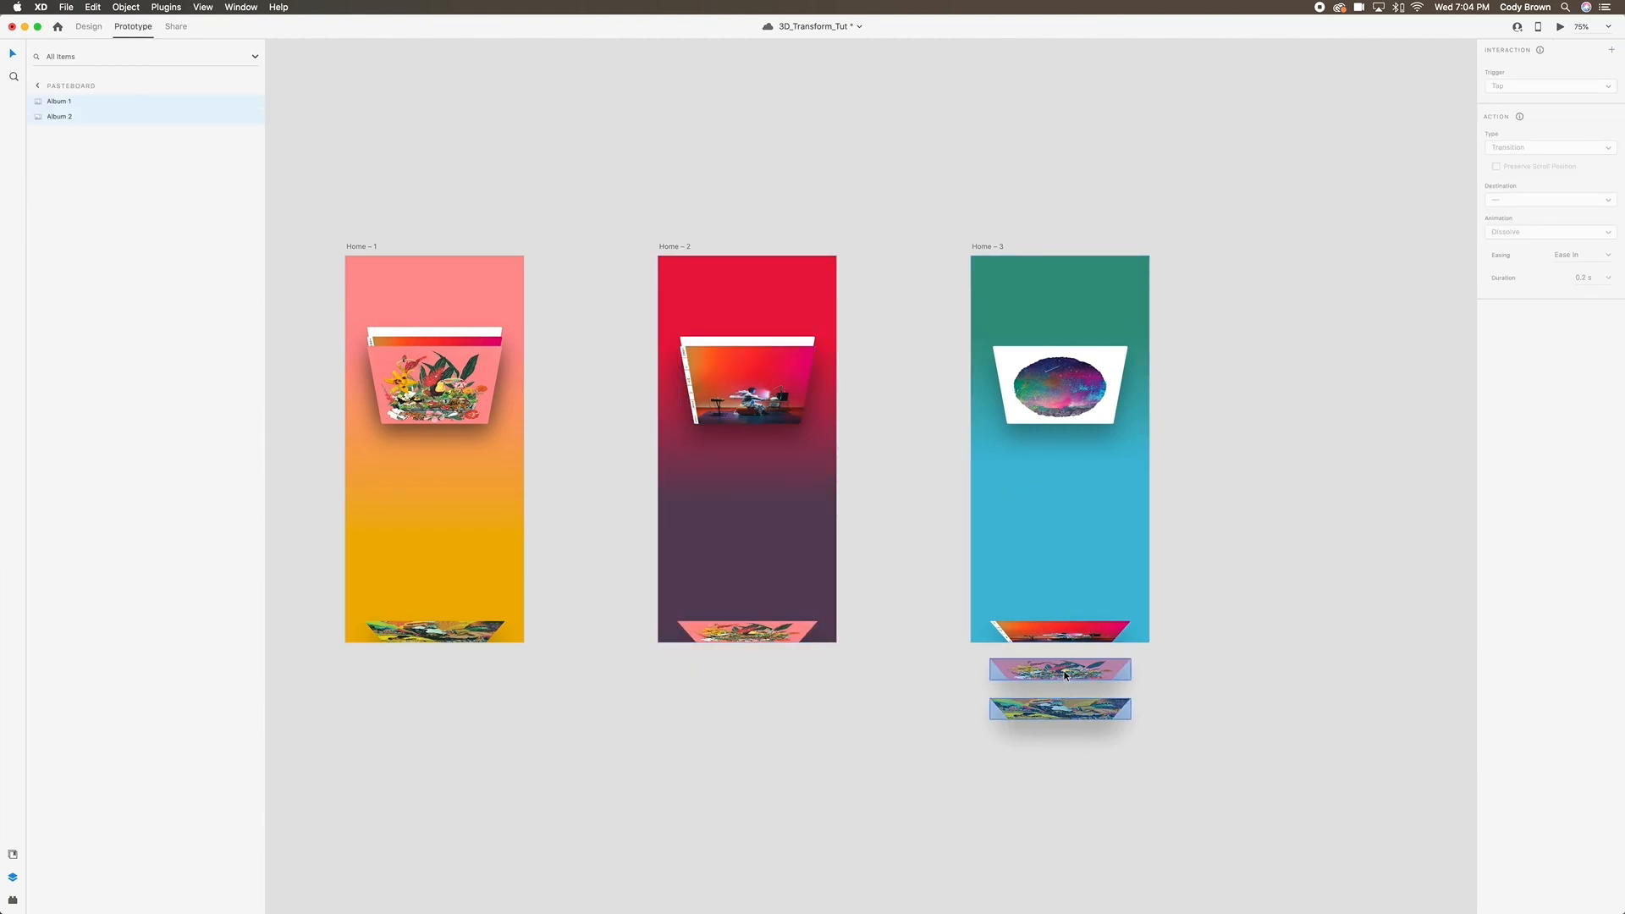
{"action": "key", "text": "Delete"}
{"action": "left_click", "coordinate": [785, 639]}
{"action": "left_click", "coordinate": [1058, 633]}
{"action": "left_click", "coordinate": [940, 606]}
{"action": "left_click", "coordinate": [809, 542]}
{"action": "left_click", "coordinate": [963, 240]}
{"action": "left_click_drag", "start_coordinate": [958, 235], "coordinate": [982, 236]}
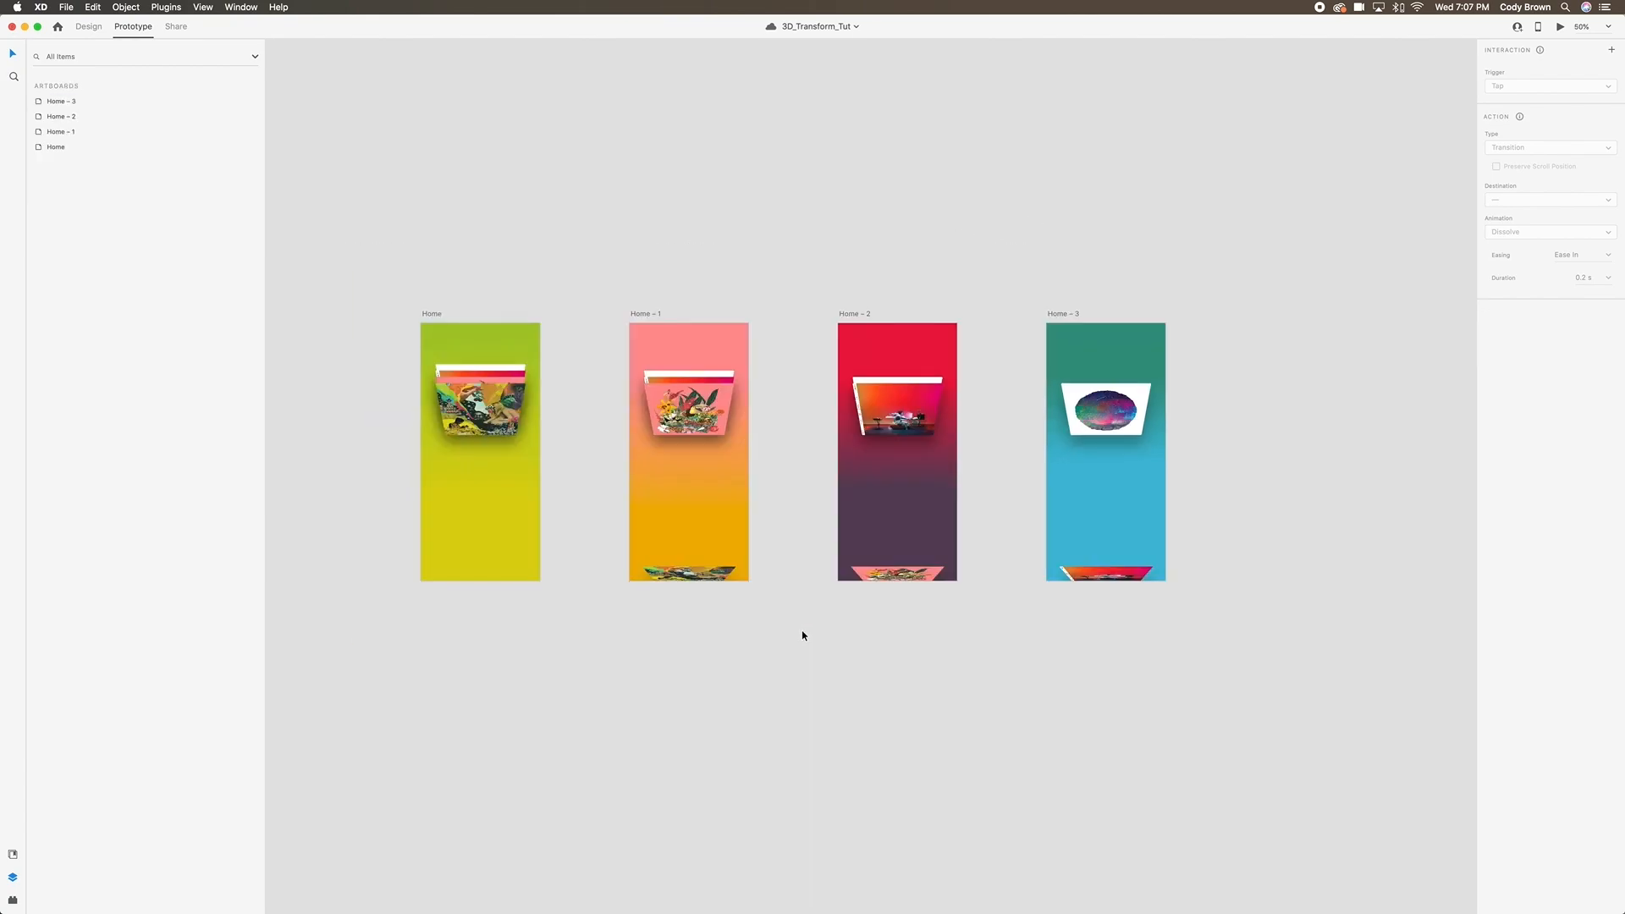
Preview the prototype from Home, pull Albums 1, 2 and 3 down in turn to reach Home – 3, and close the preview.
{"action": "left_click", "coordinate": [520, 501]}
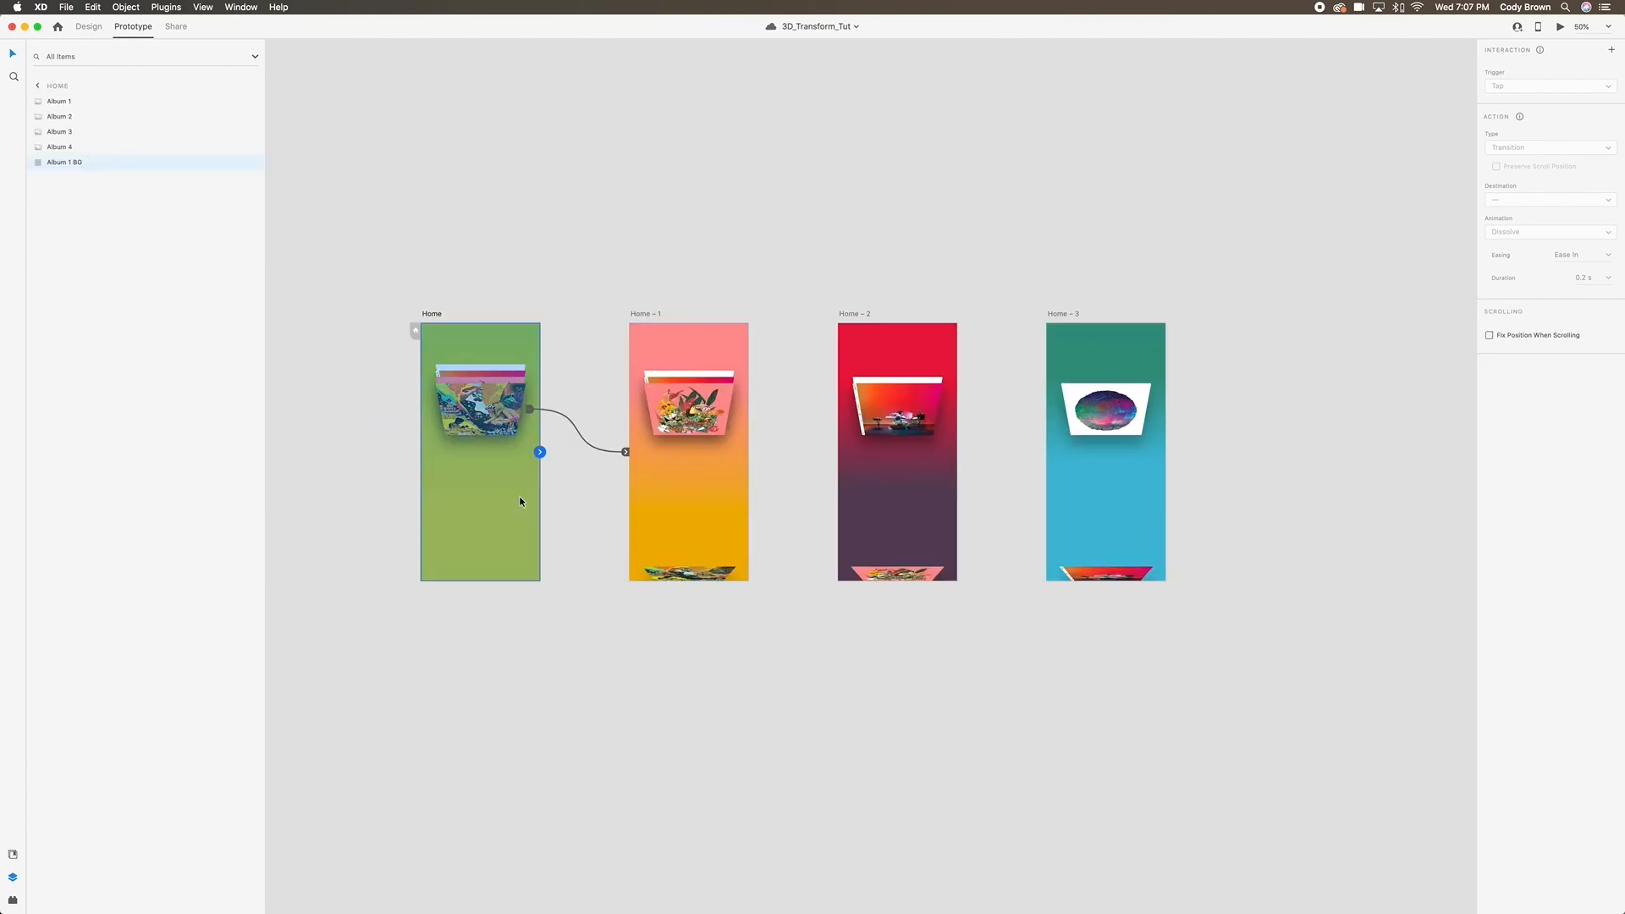
{"action": "left_click", "coordinate": [1560, 28]}
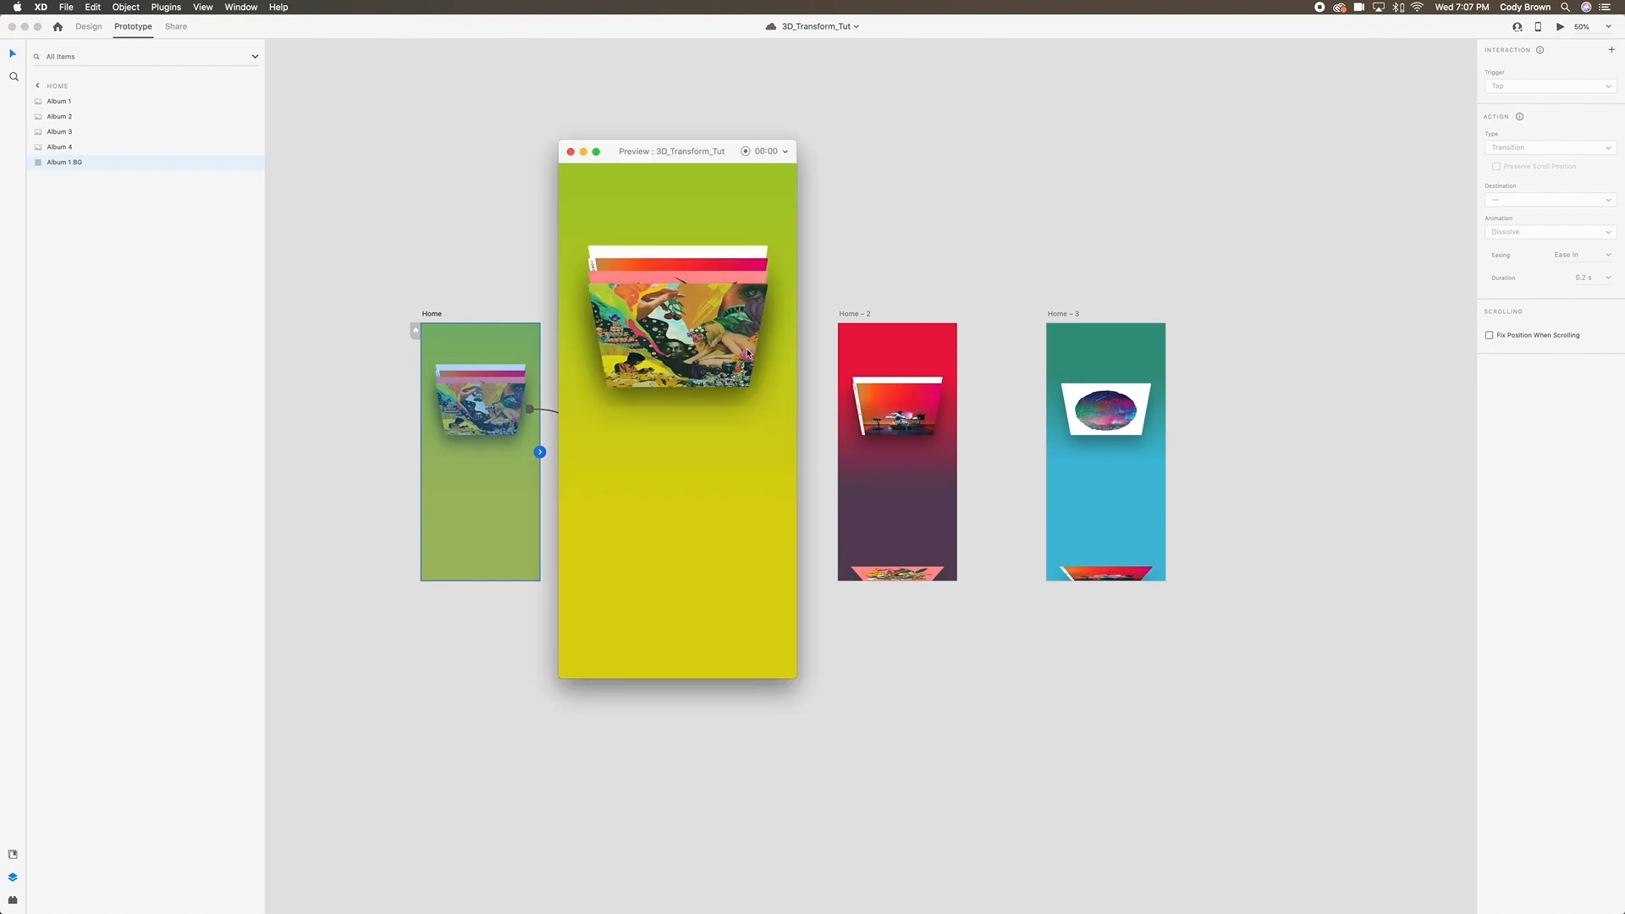
{"action": "left_click", "coordinate": [692, 335]}
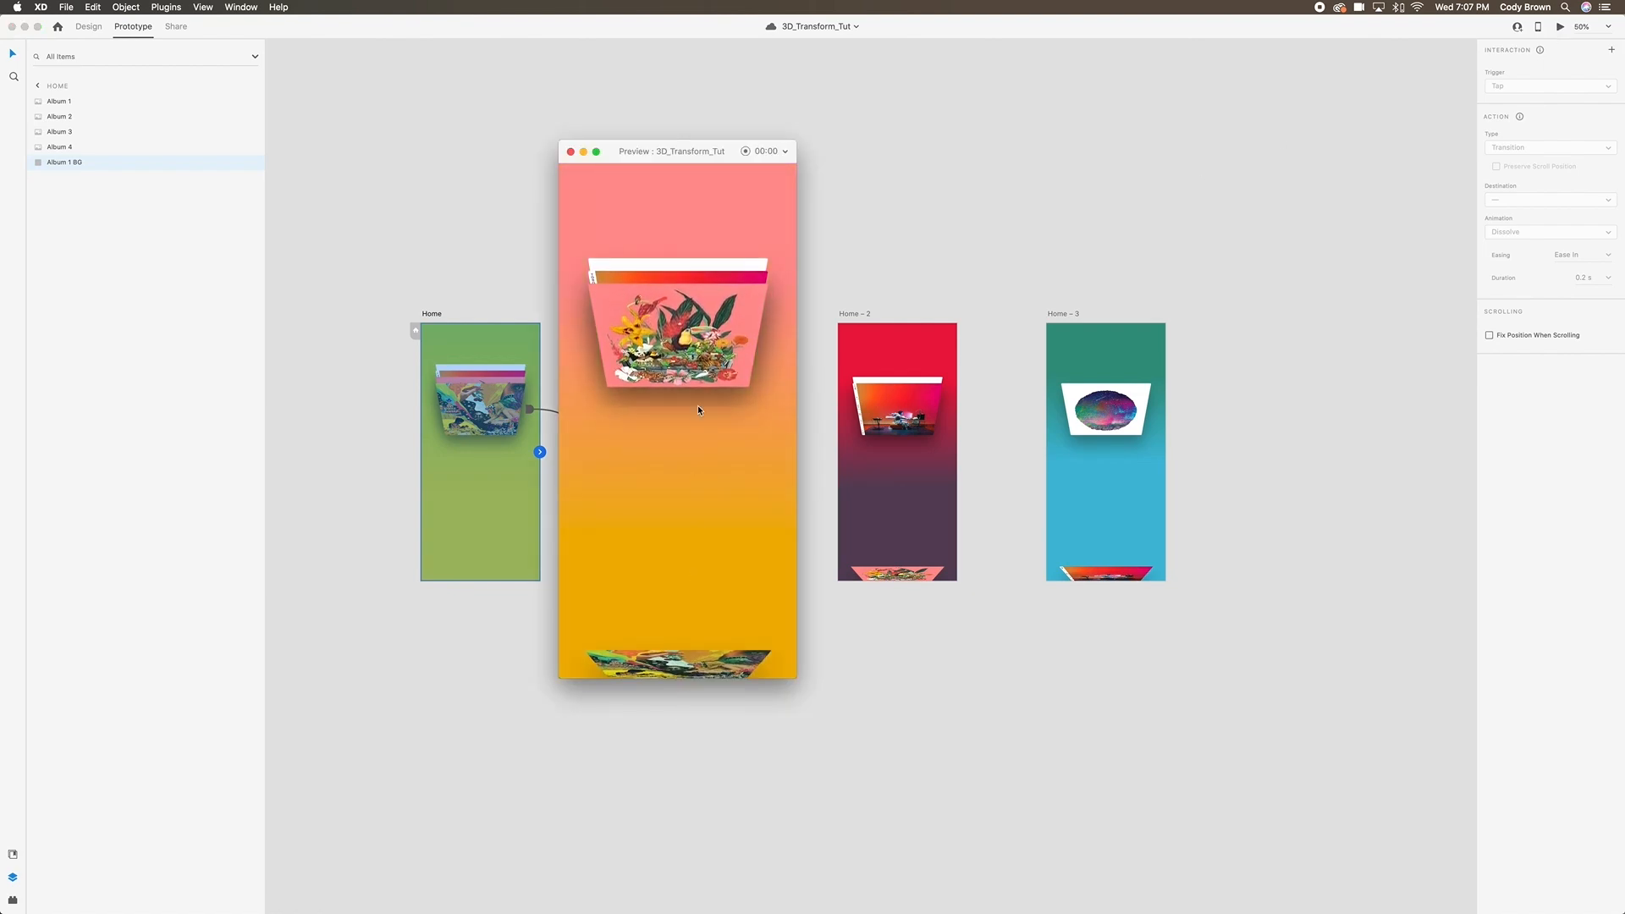
{"action": "left_click", "coordinate": [699, 344]}
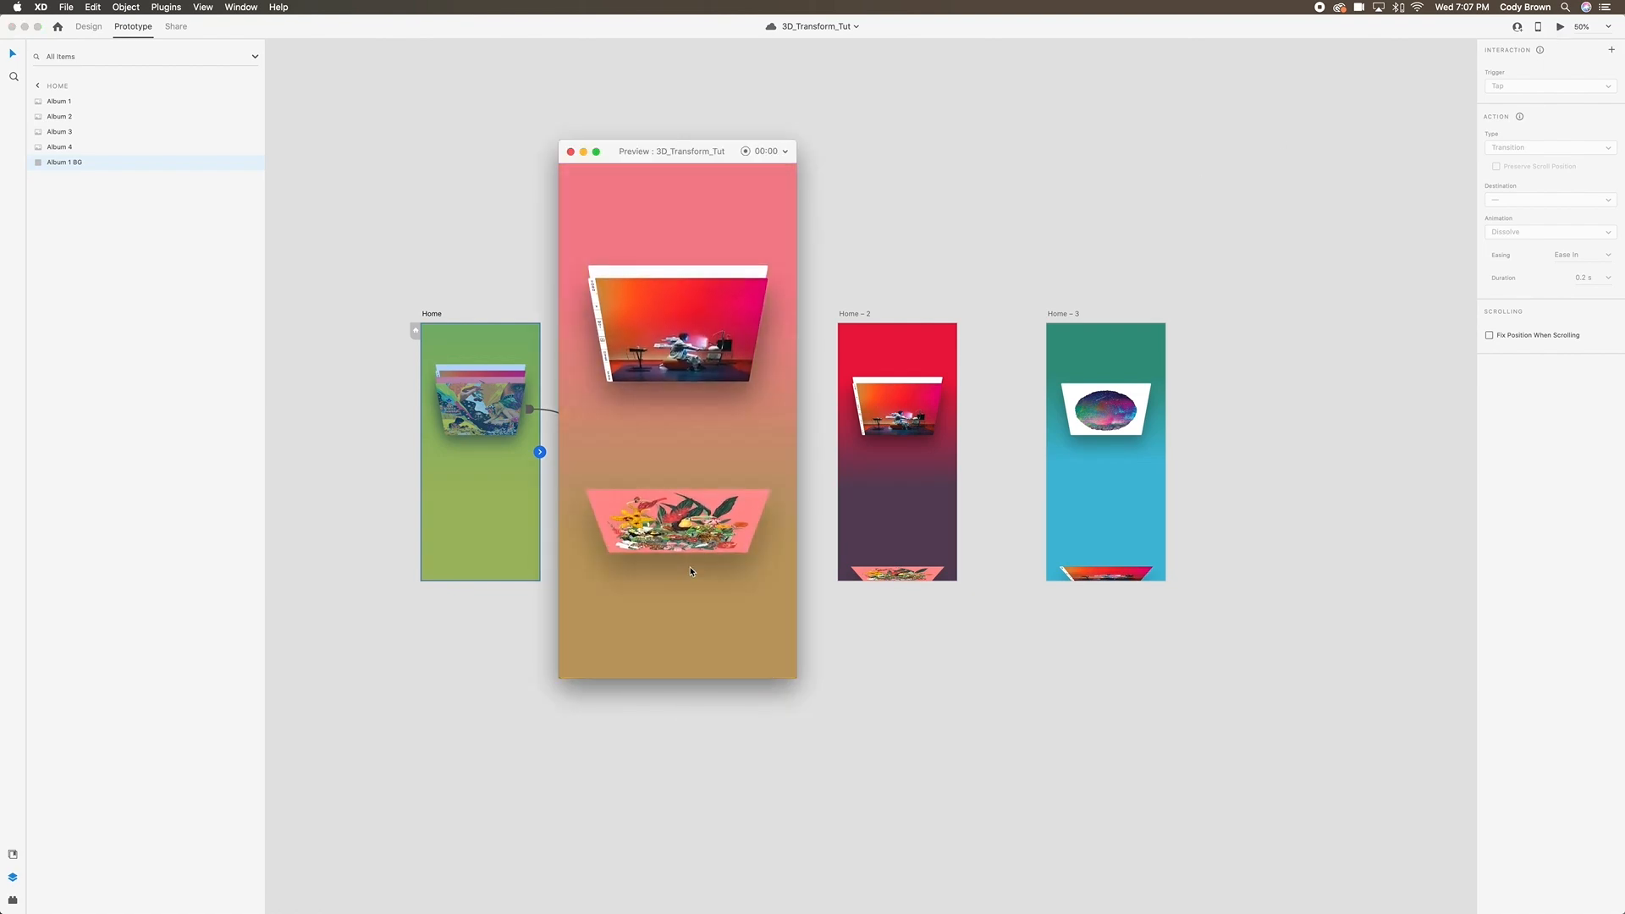
{"action": "left_click", "coordinate": [709, 349]}
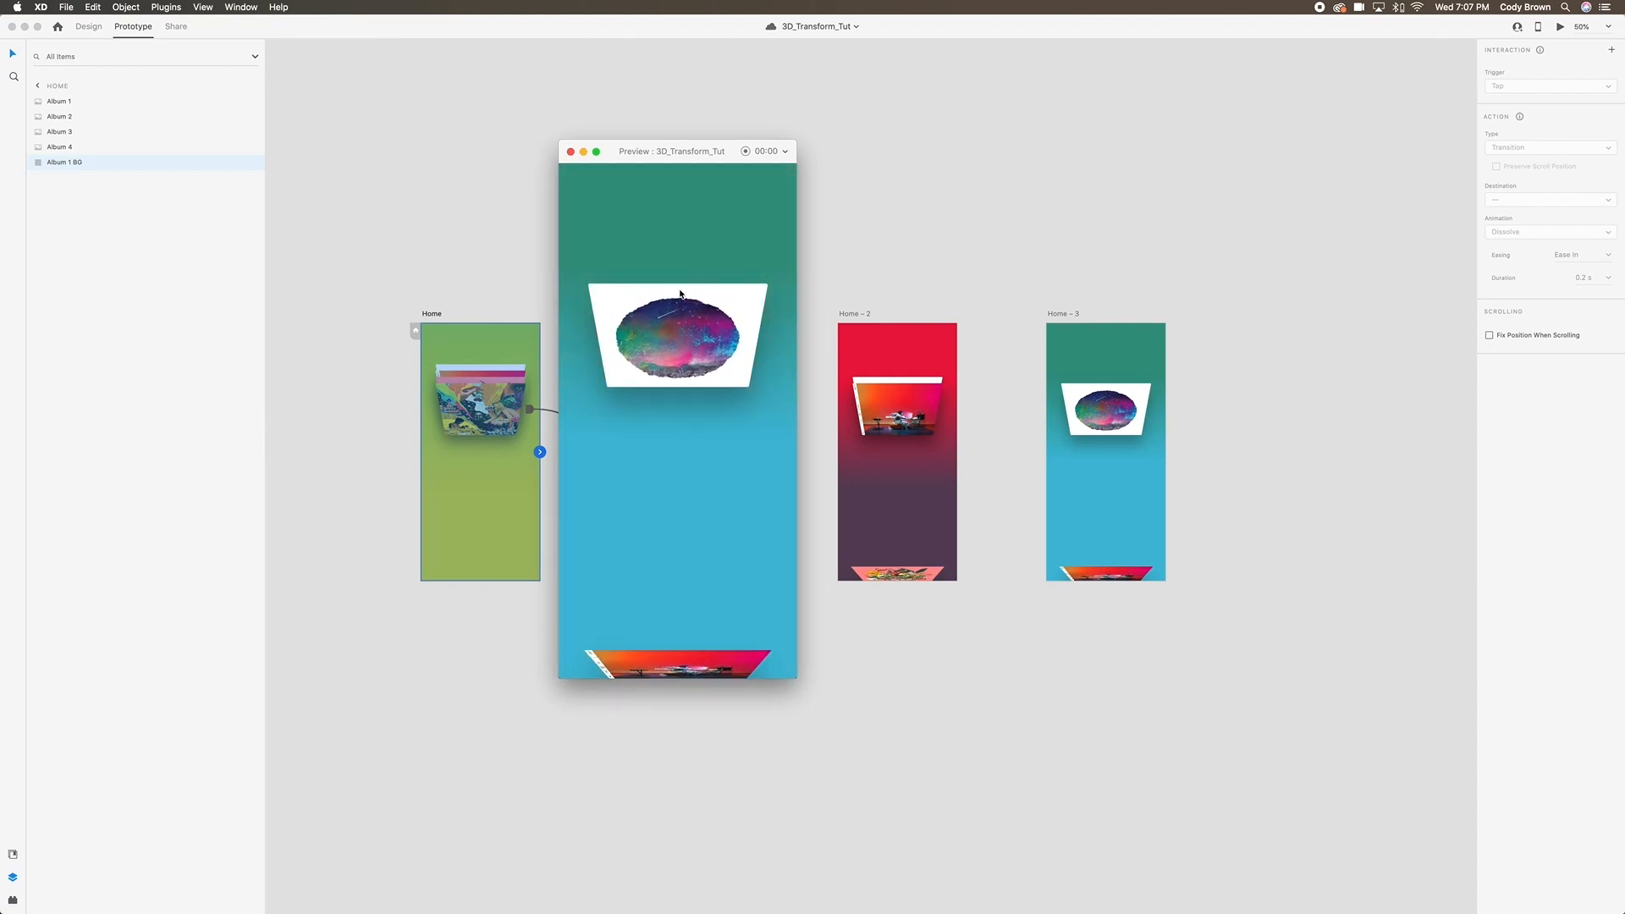
{"action": "left_click", "coordinate": [570, 152]}
Link the lowered album card on Home – 1, Home – 2 and Home – 3 back to the preceding artboard, using Drag and Auto-Animate.
{"action": "scroll", "coordinate": [726, 274], "scroll_direction": "left", "scroll_amount": 2}
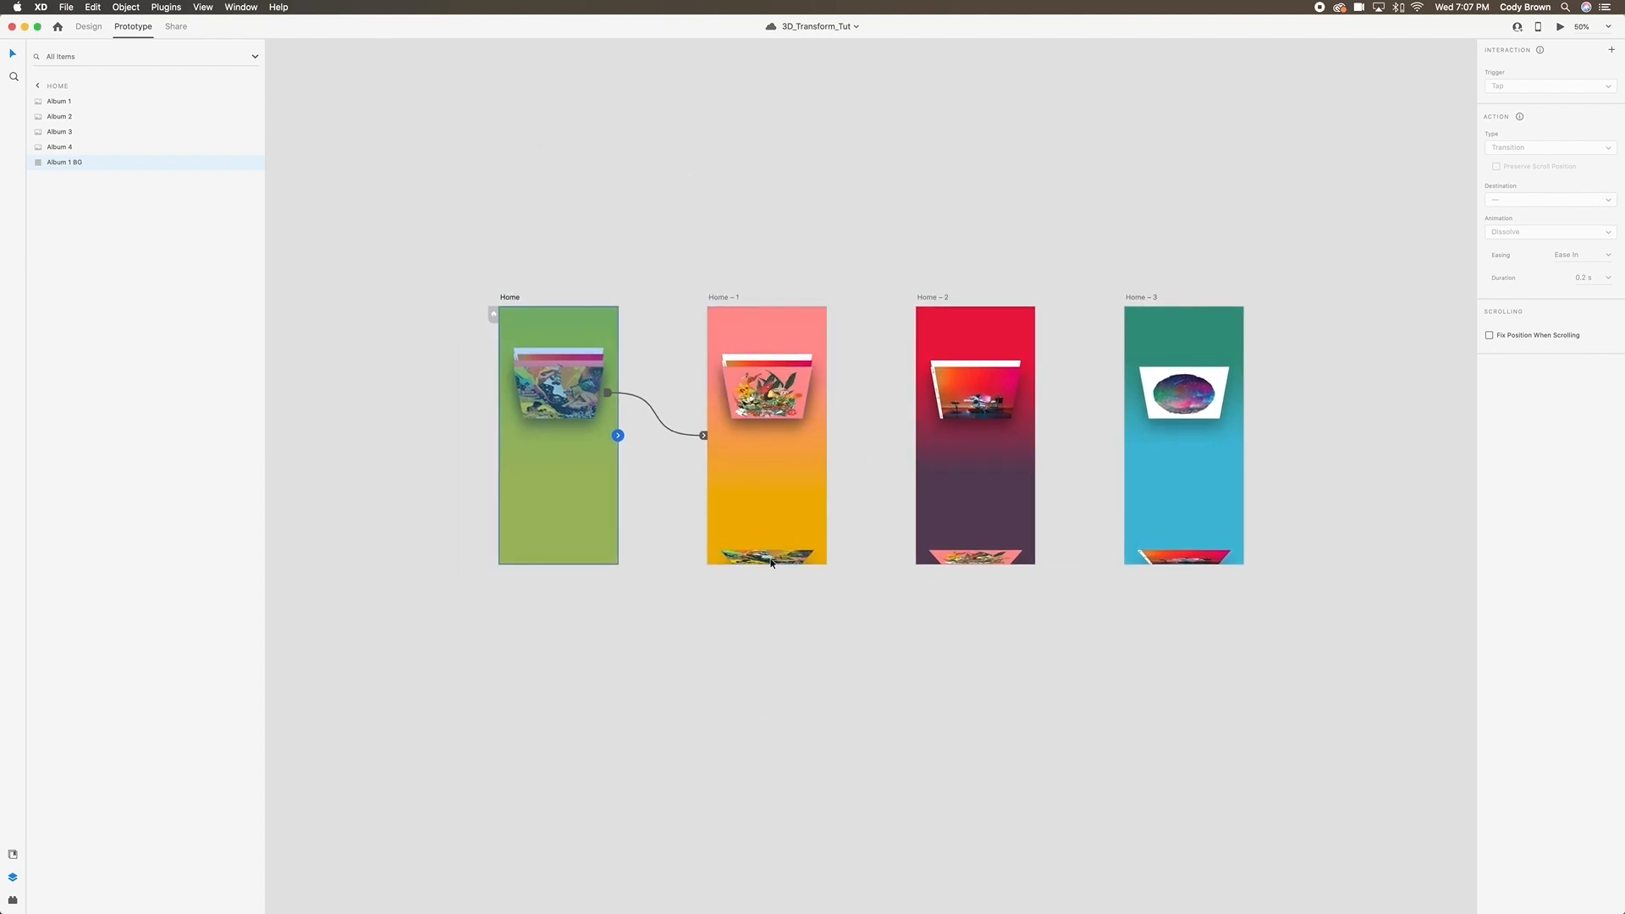
{"action": "left_click", "coordinate": [756, 506]}
{"action": "left_click_drag", "start_coordinate": [815, 562], "coordinate": [591, 467]}
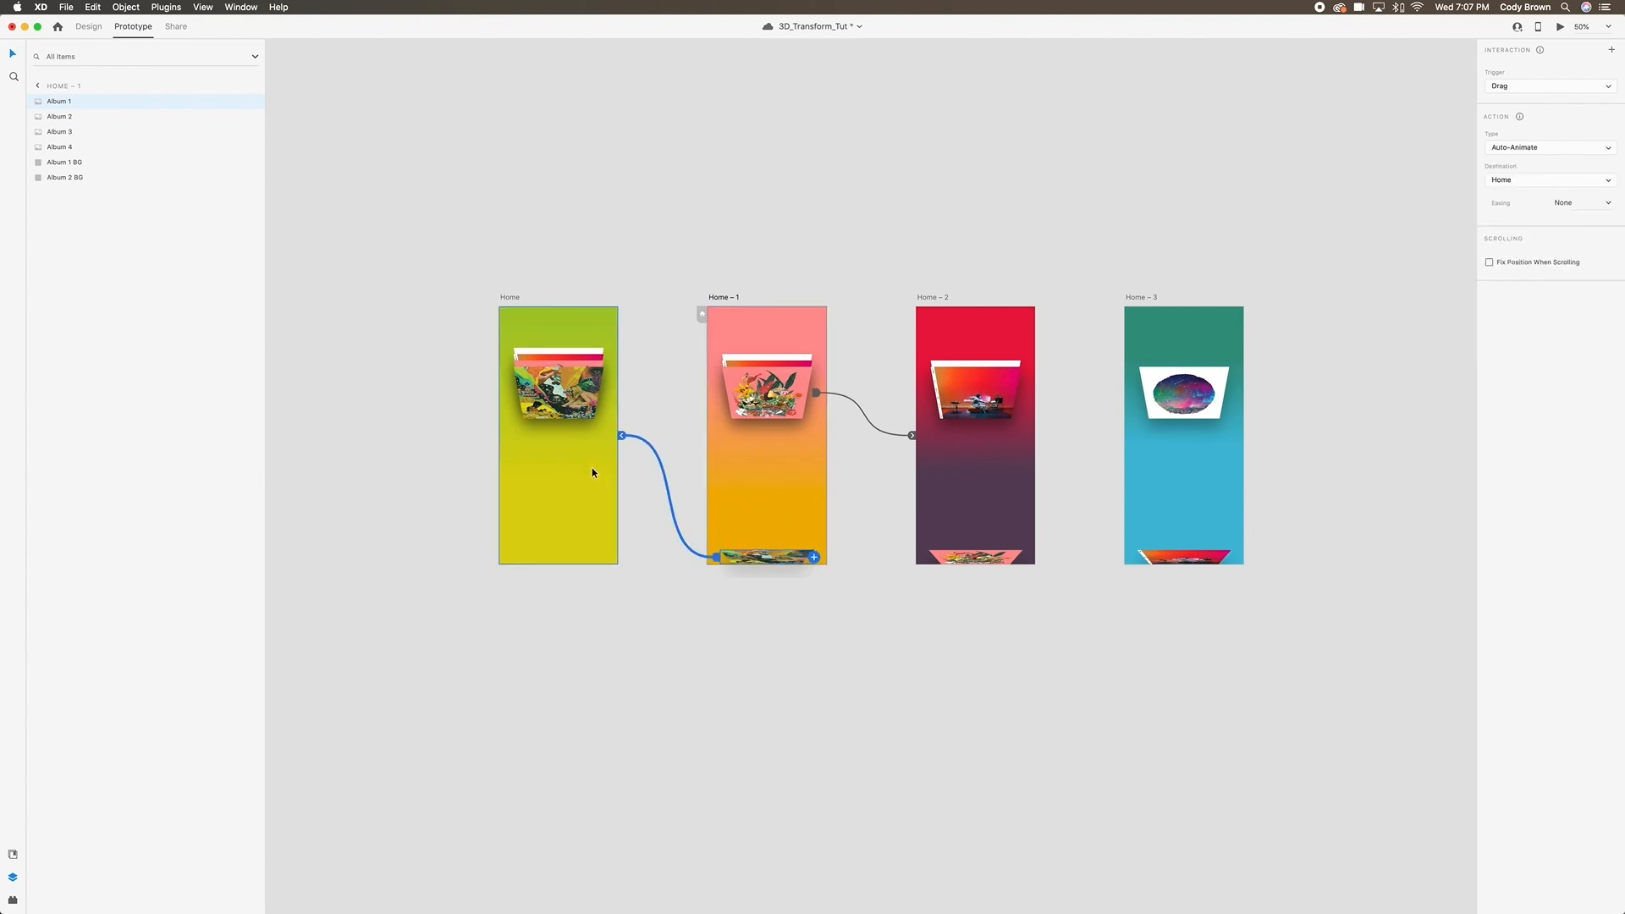
{"action": "left_click", "coordinate": [981, 563]}
{"action": "left_click", "coordinate": [1175, 560]}
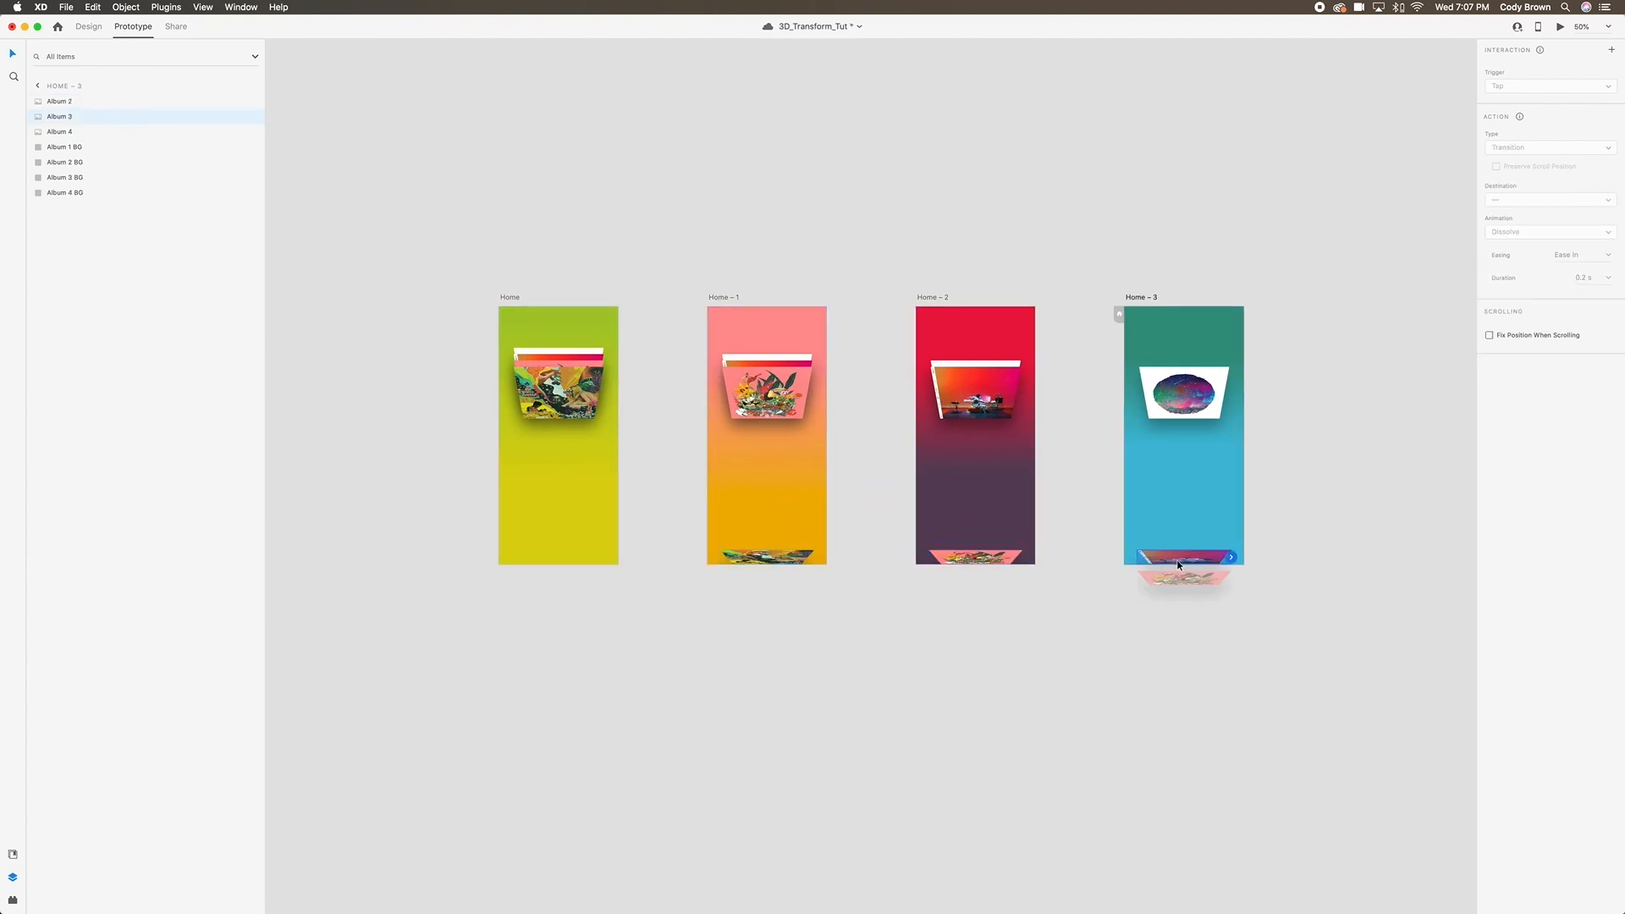
{"action": "left_click_drag", "start_coordinate": [1234, 561], "coordinate": [987, 485]}
Preview the prototype from Home, dragging the album cards down and back up to test the transitions between artboards.
{"action": "left_click", "coordinate": [579, 439]}
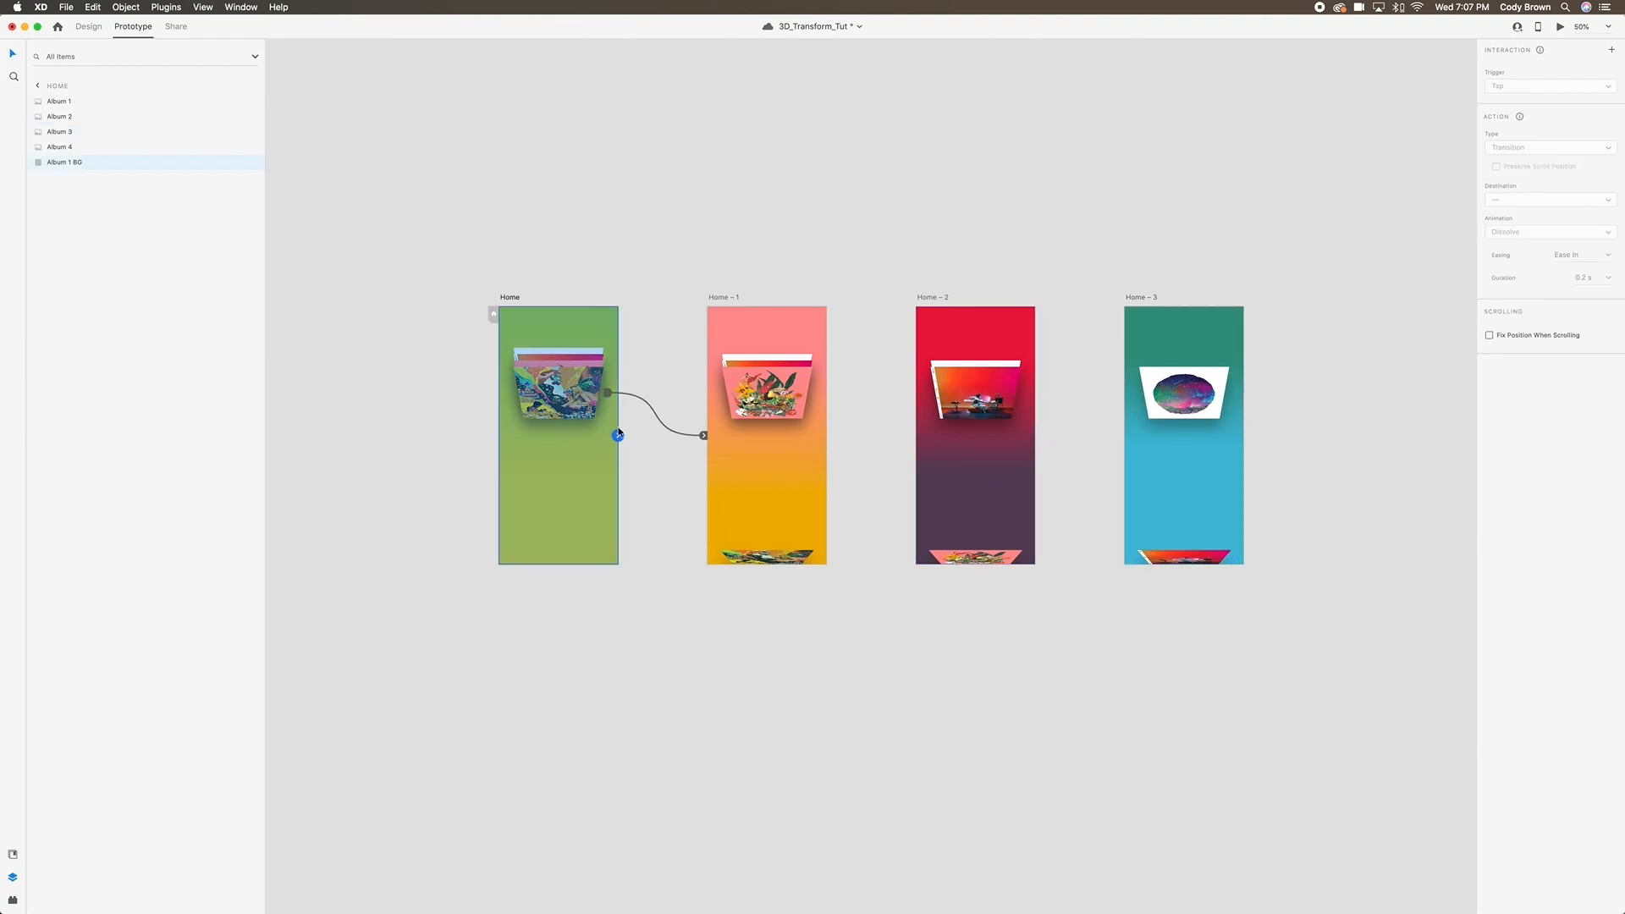
{"action": "left_click", "coordinate": [1562, 28]}
{"action": "left_click", "coordinate": [715, 669]}
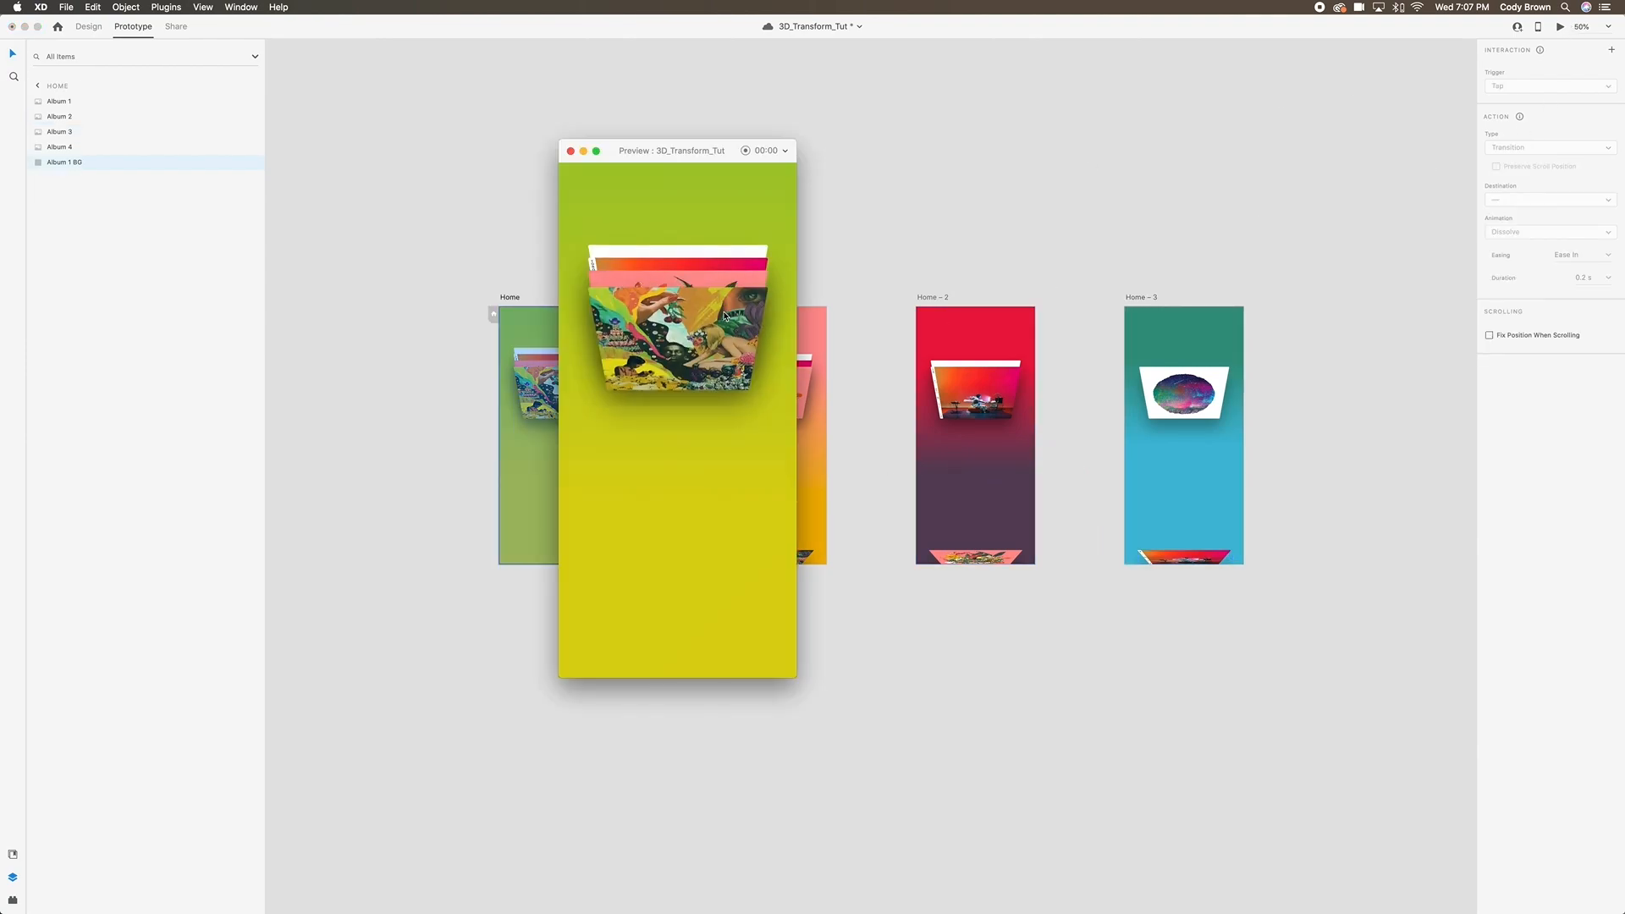
{"action": "left_click", "coordinate": [723, 676]}
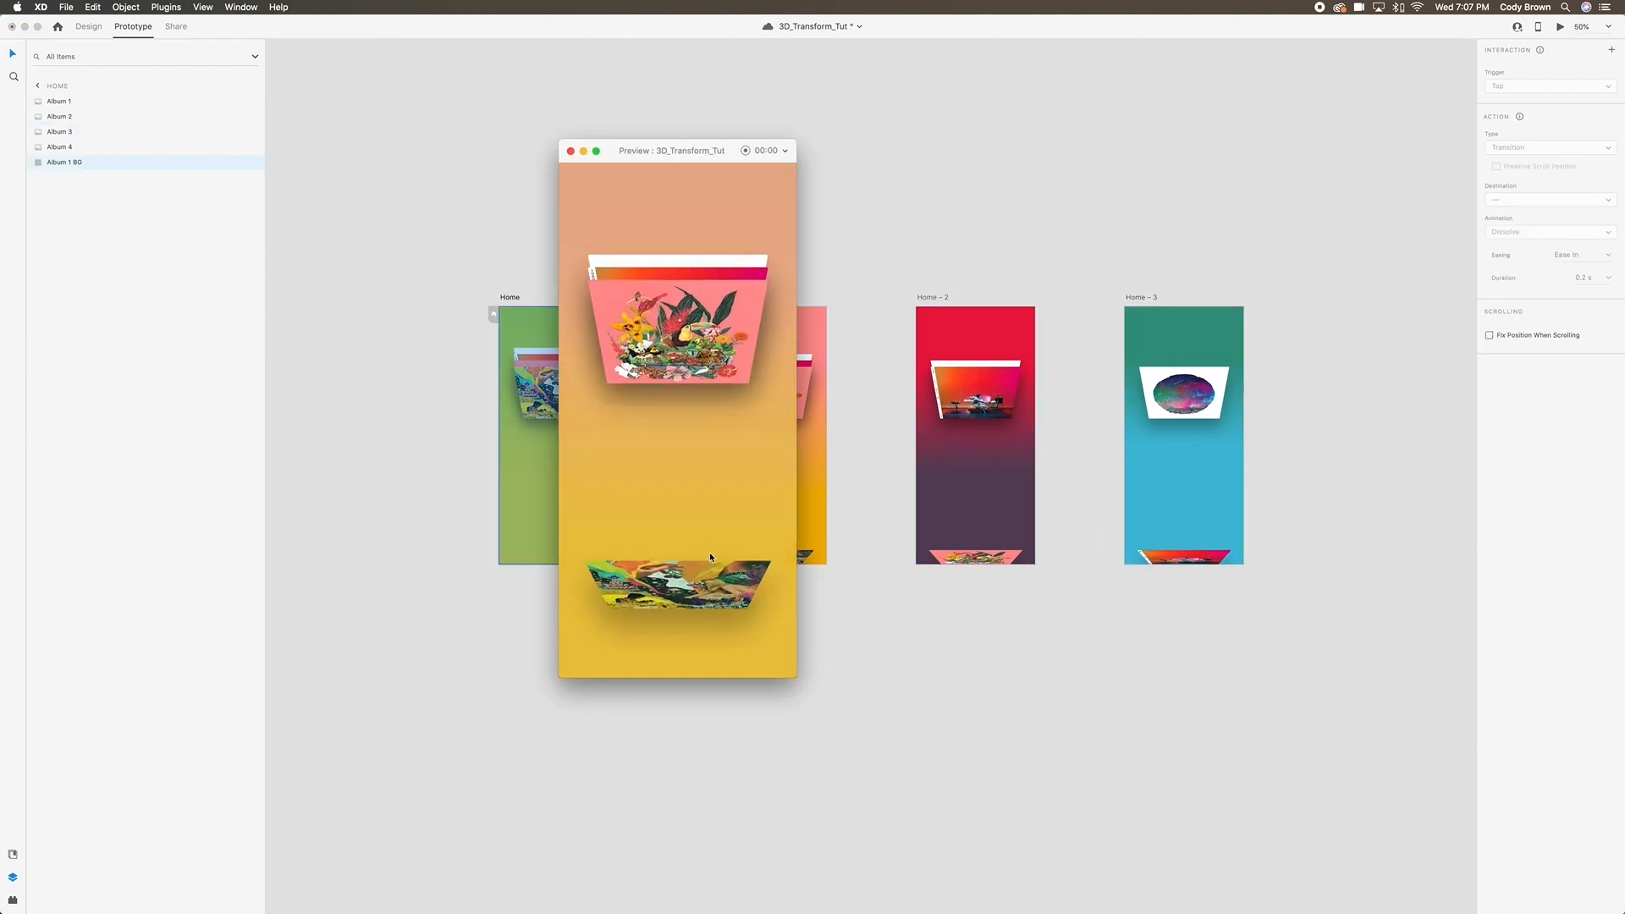
{"action": "left_click", "coordinate": [716, 471]}
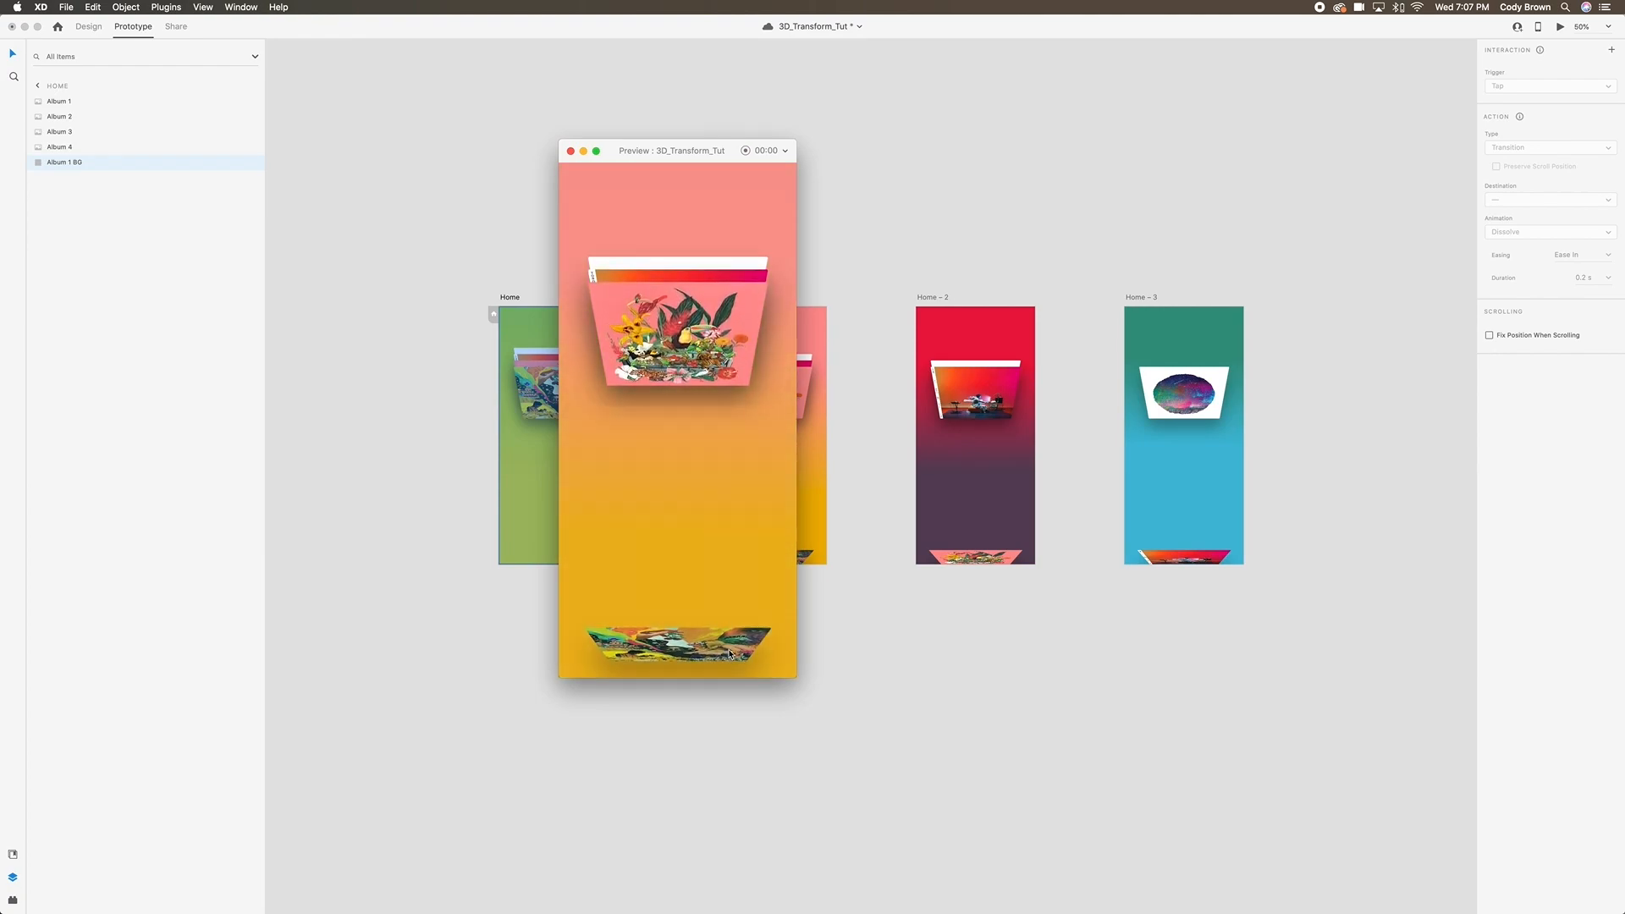
{"action": "left_click", "coordinate": [694, 355]}
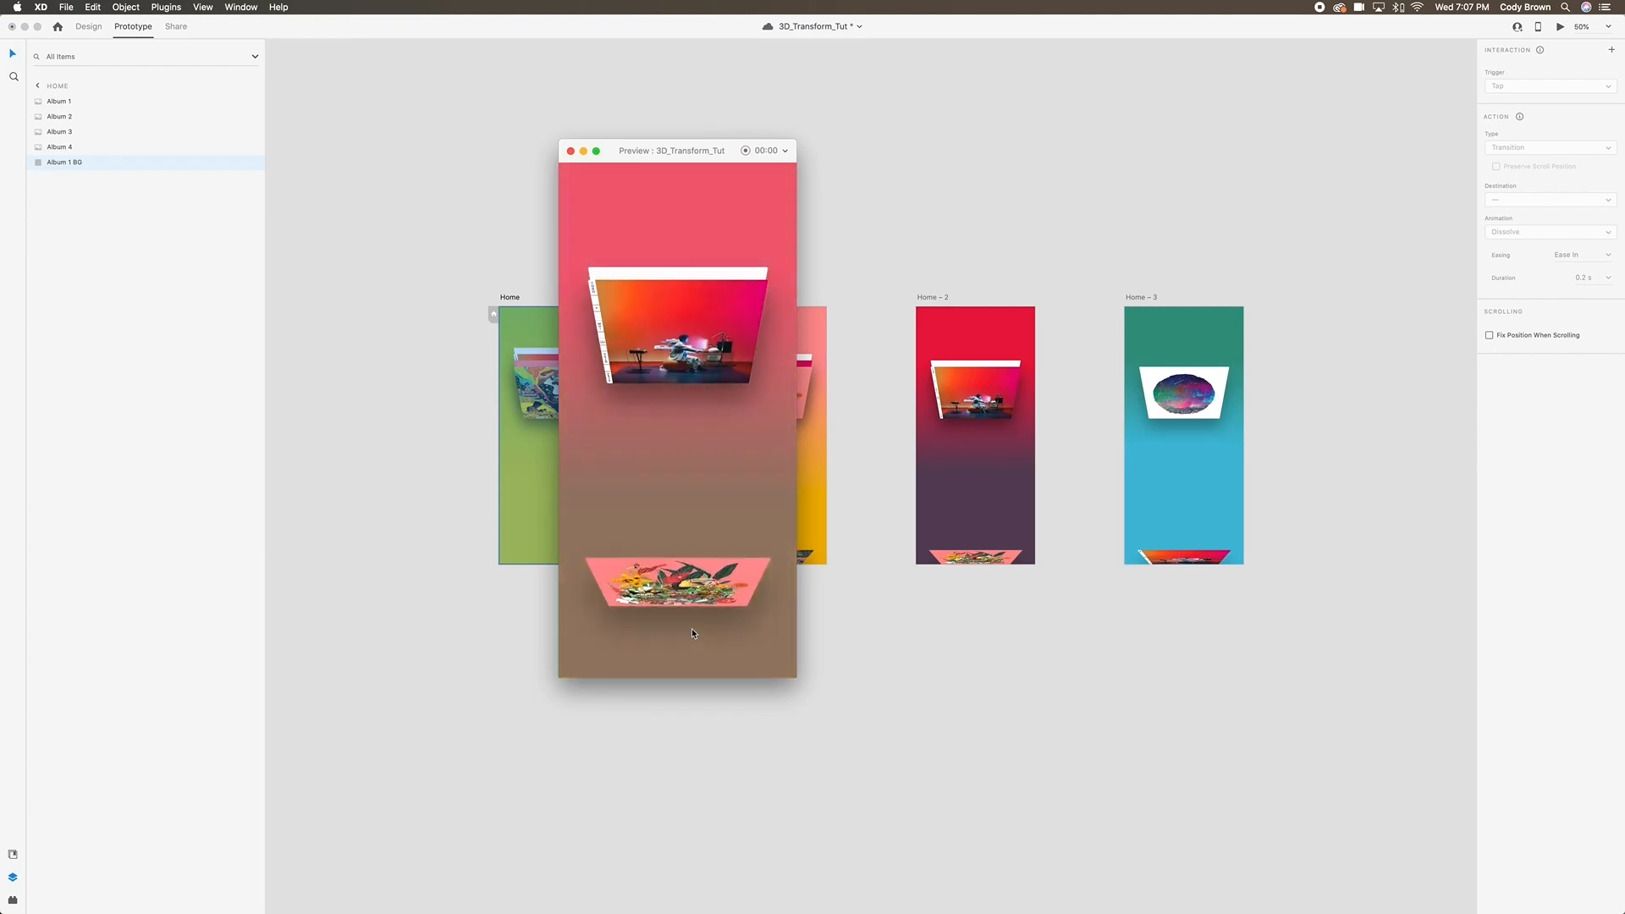
{"action": "left_click", "coordinate": [704, 576]}
{"action": "left_click", "coordinate": [699, 358]}
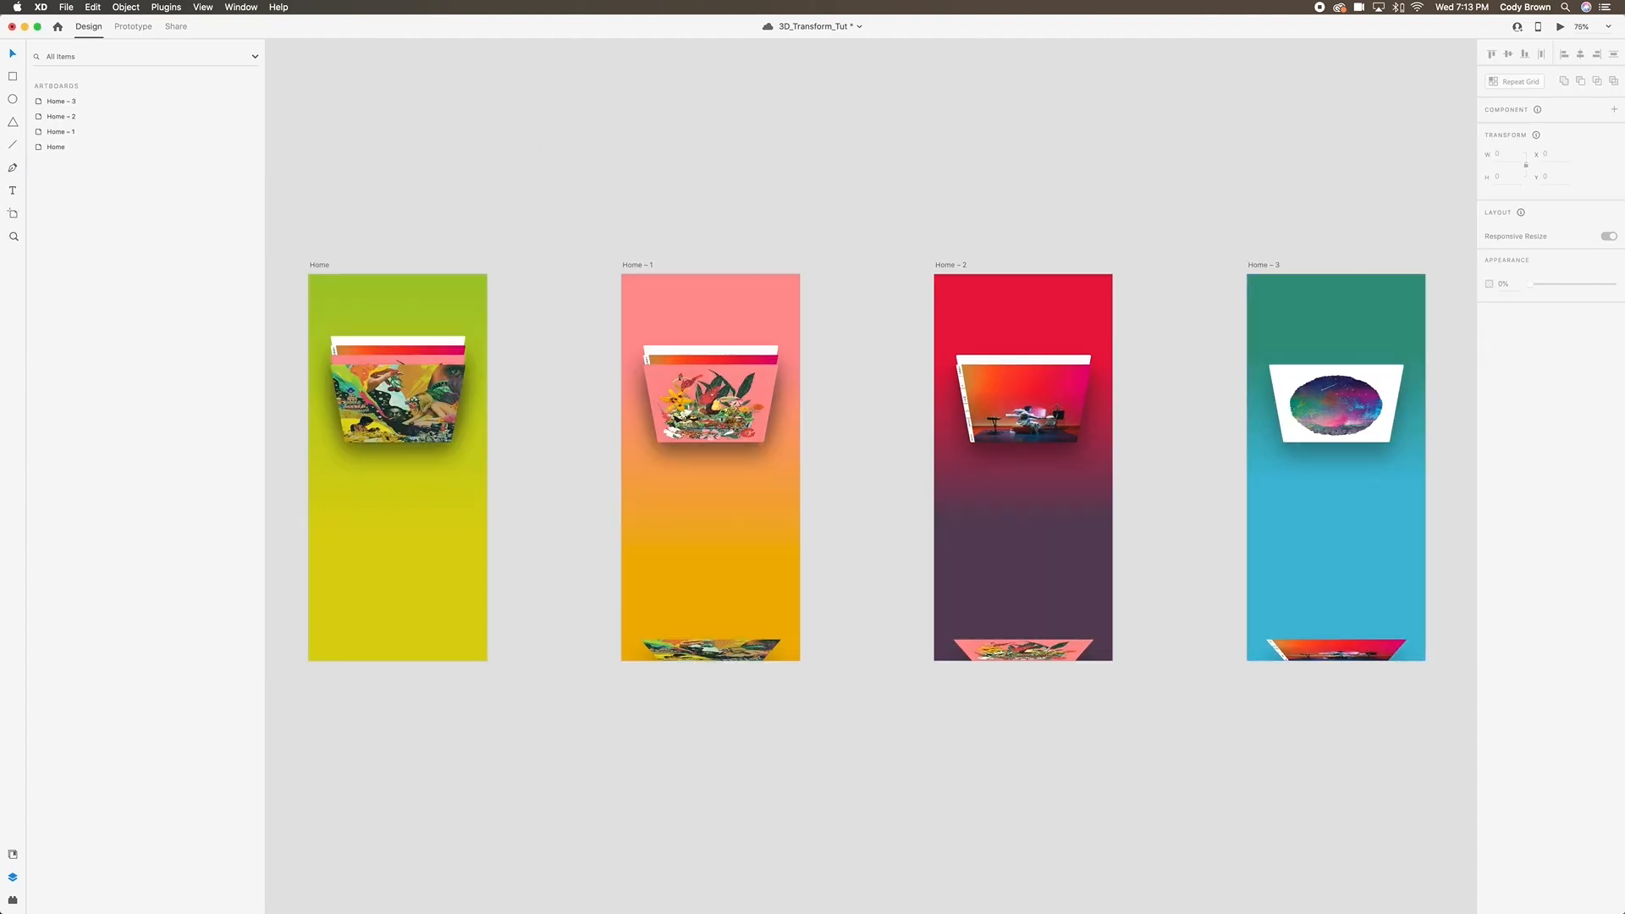
{"action": "left_click", "coordinate": [858, 114]}
{"action": "scroll", "coordinate": [876, 109], "scroll_direction": "left", "scroll_amount": 1}
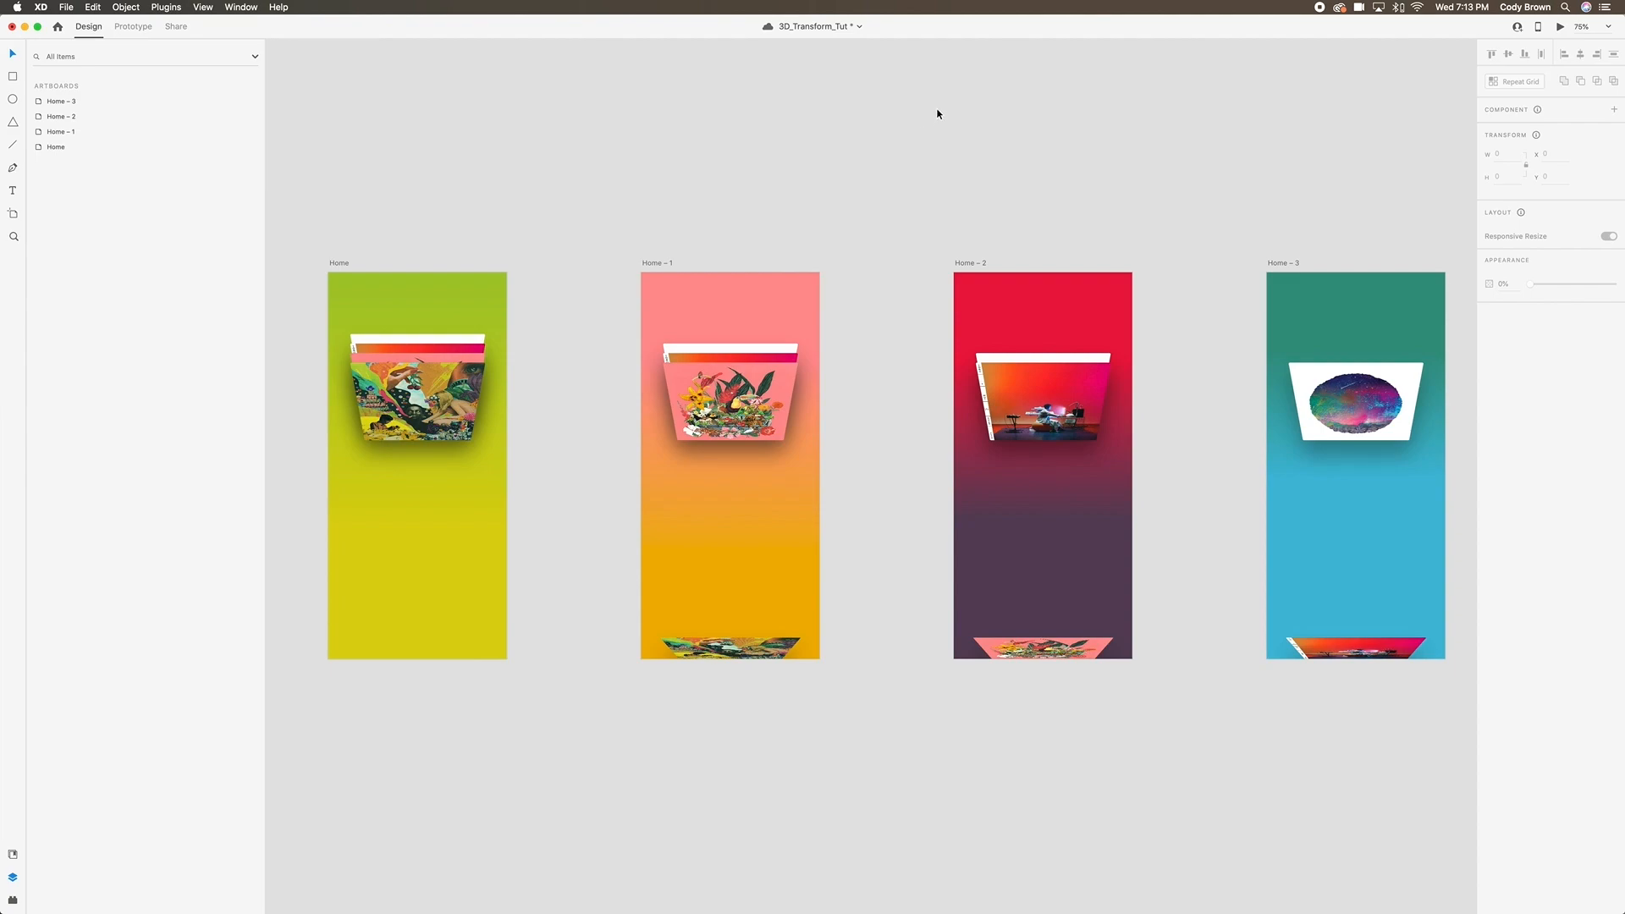
{"action": "scroll", "coordinate": [945, 120], "scroll_direction": "right", "scroll_amount": 2}
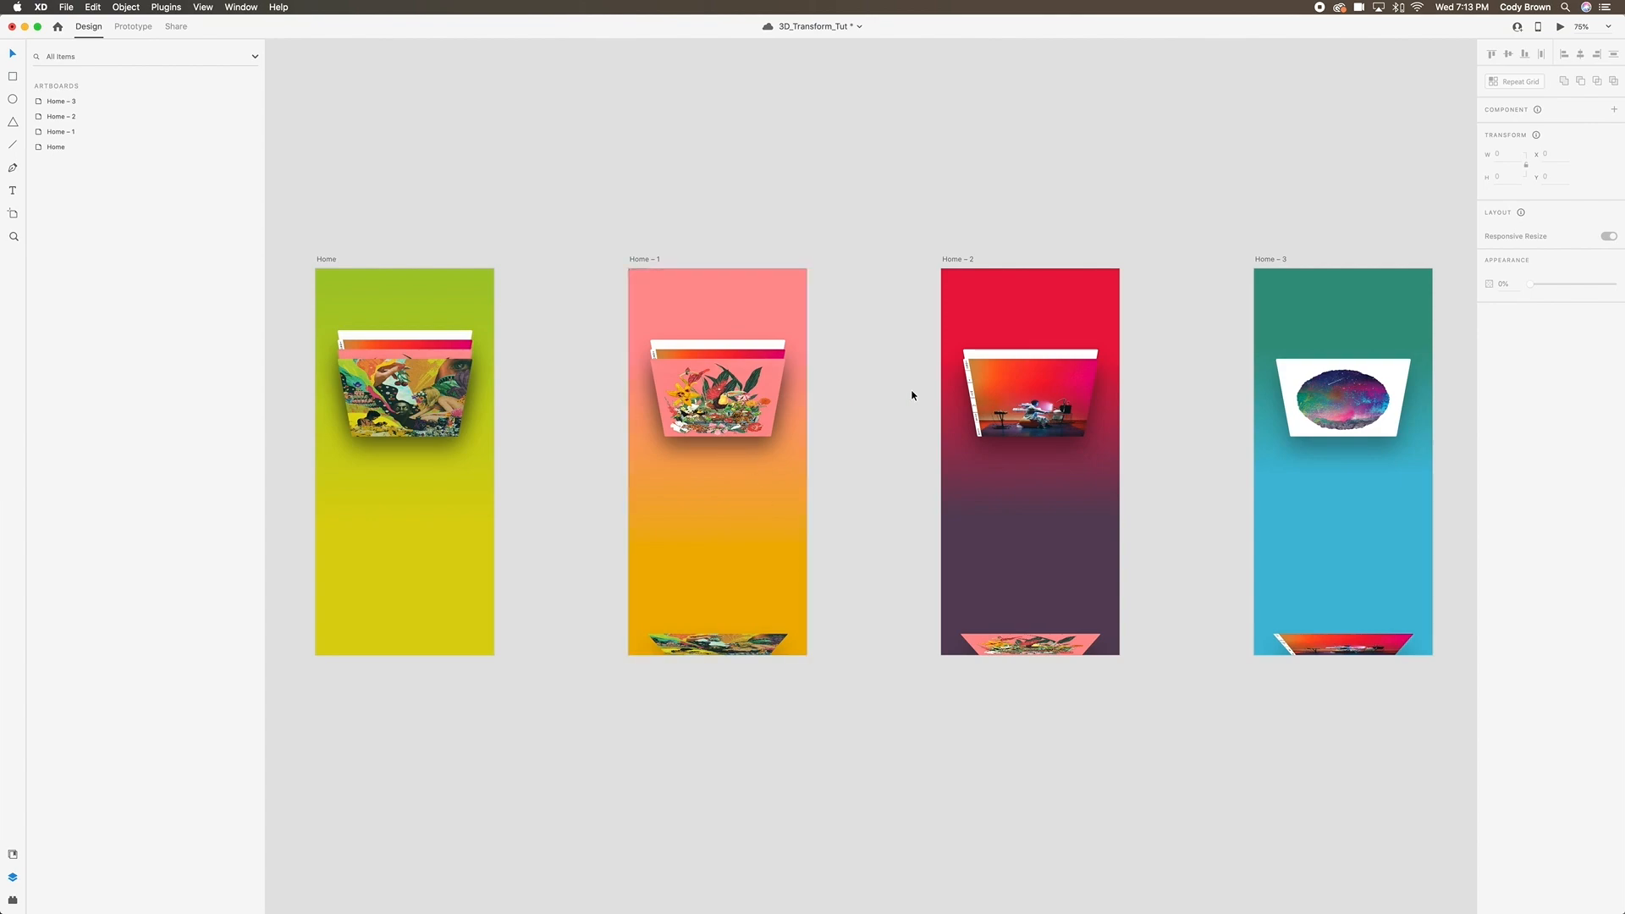
{"action": "scroll", "coordinate": [1007, 511], "scroll_direction": "left", "scroll_amount": 1}
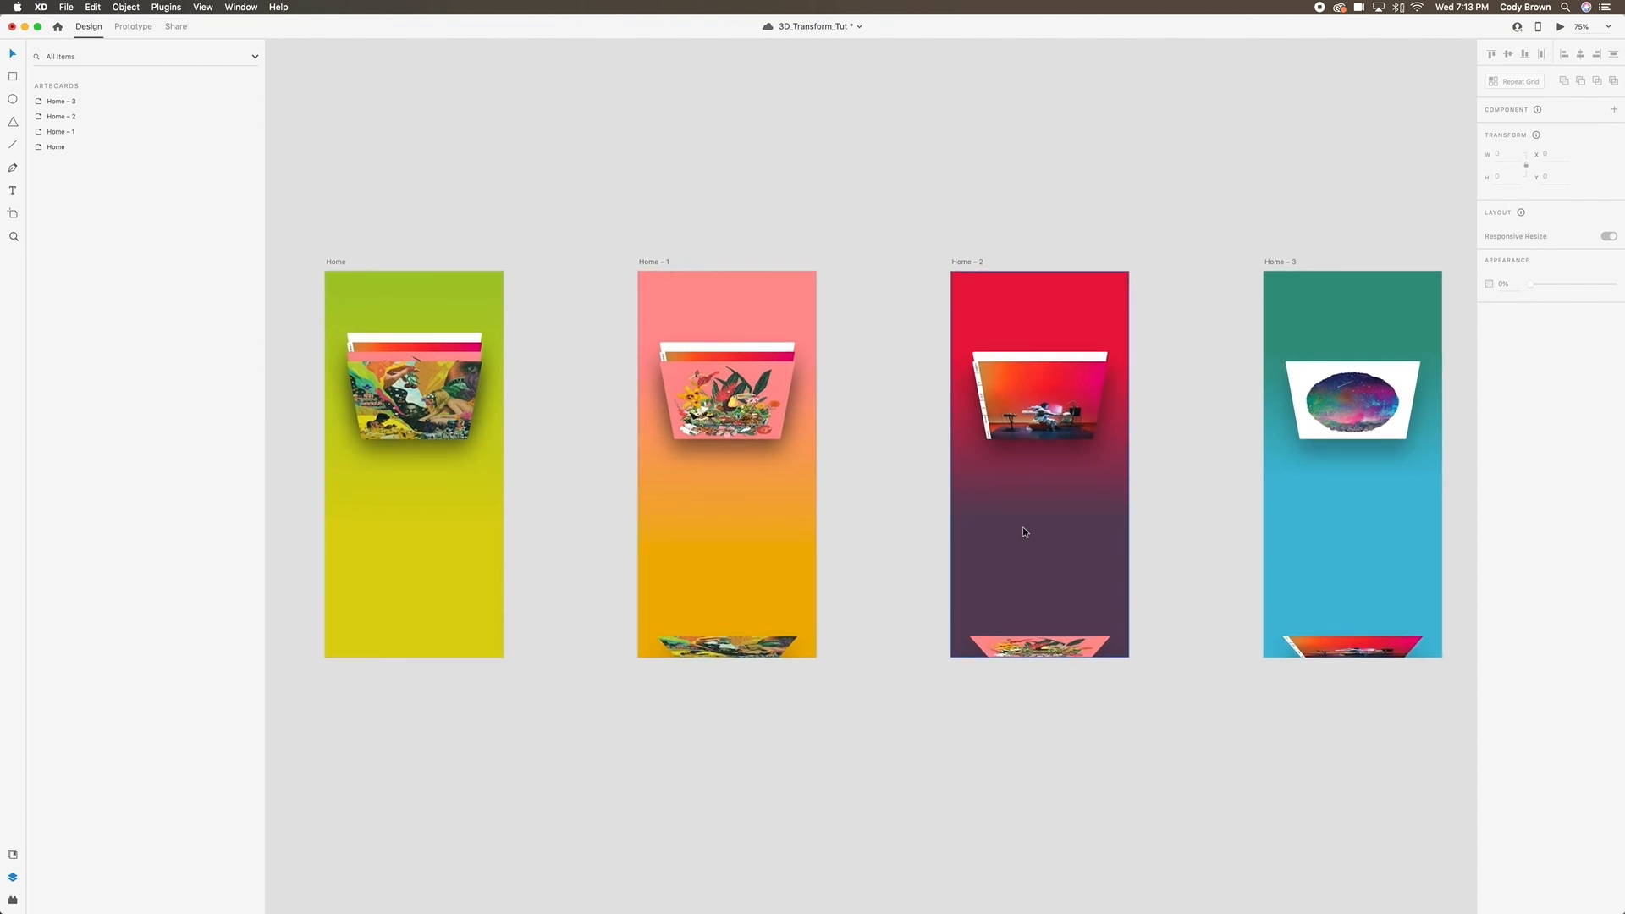
{"action": "scroll", "coordinate": [827, 456], "scroll_direction": "left", "scroll_amount": 5}
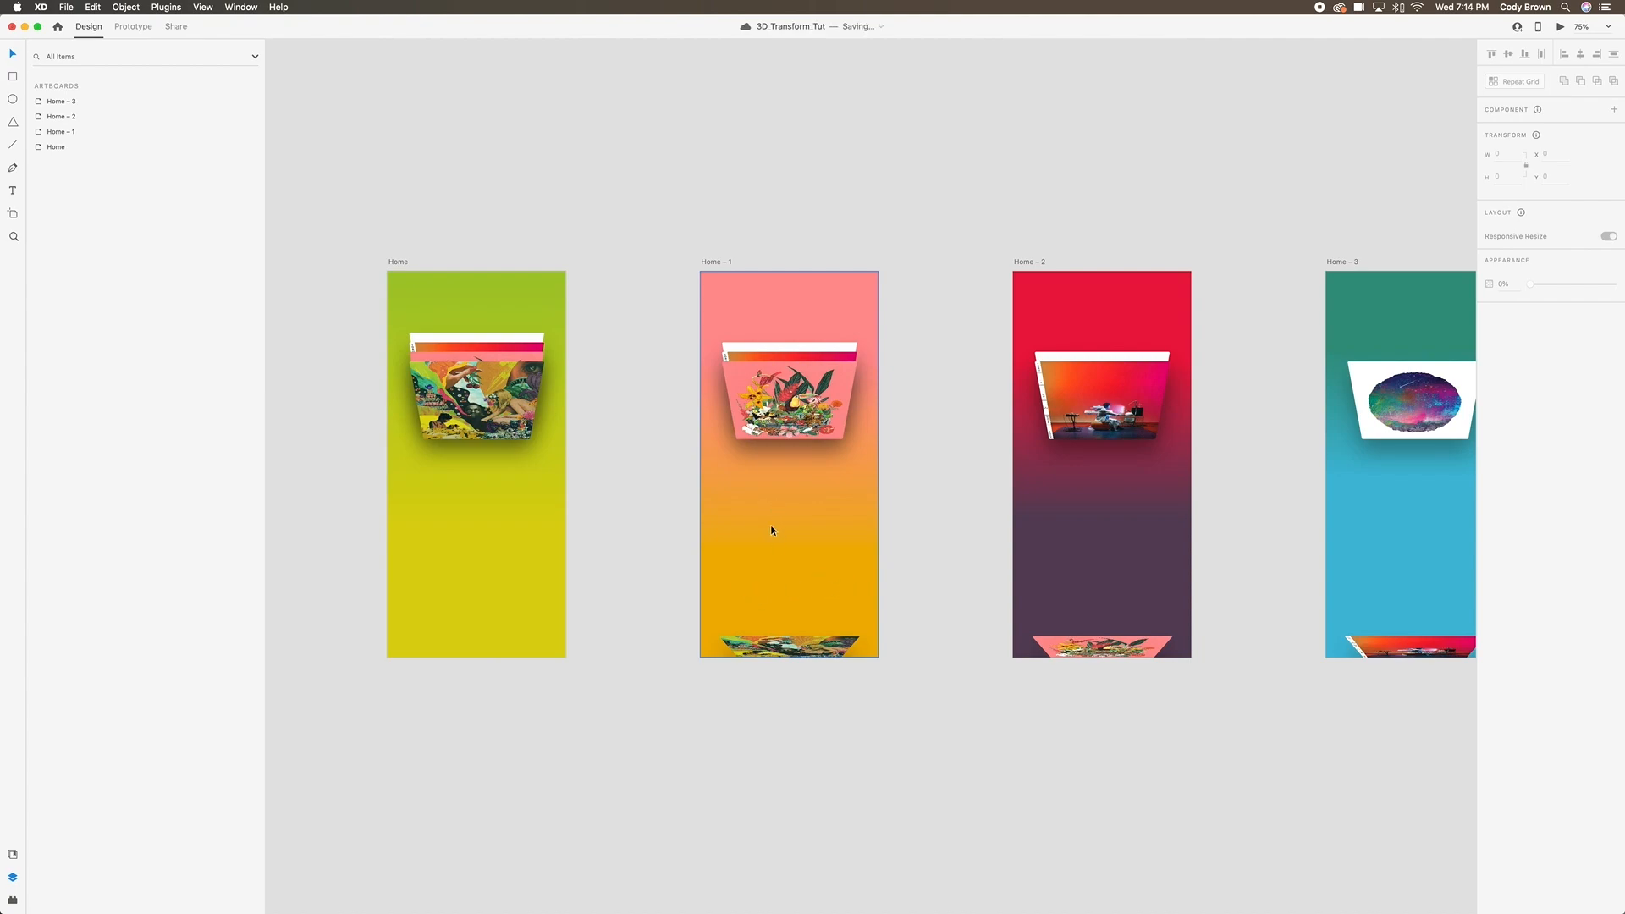
{"action": "scroll", "coordinate": [843, 558], "scroll_direction": "right", "scroll_amount": 3}
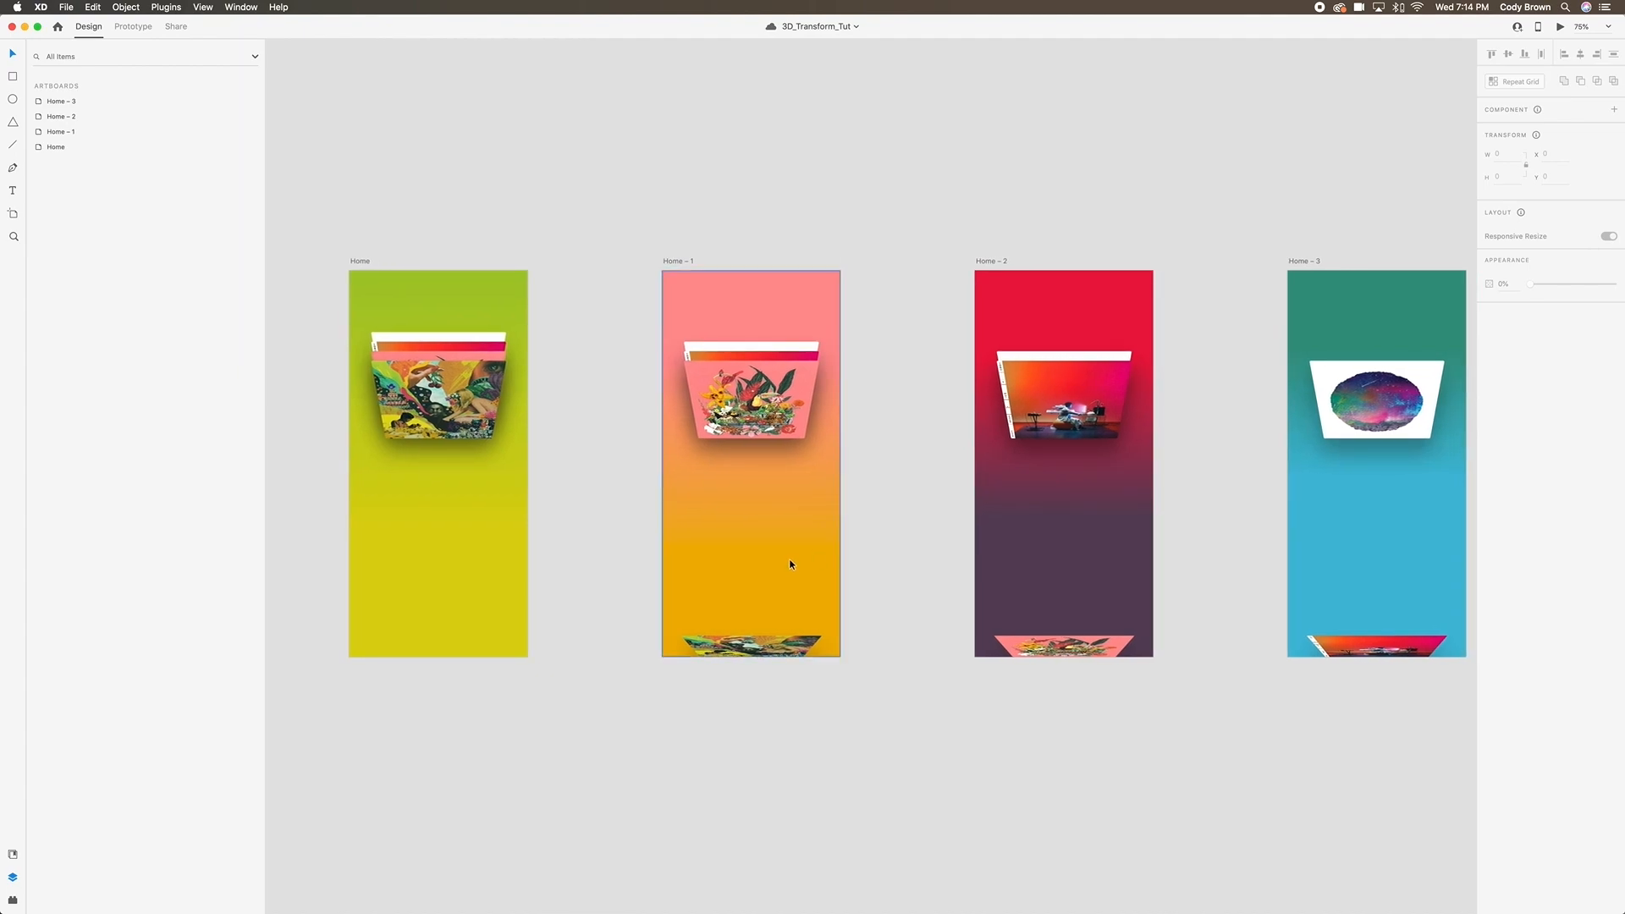
Try tilting the Album 3 card on Home – 2 to about 9° and bringing it forward in depth, and undo both changes.
{"action": "left_click", "coordinate": [1033, 417]}
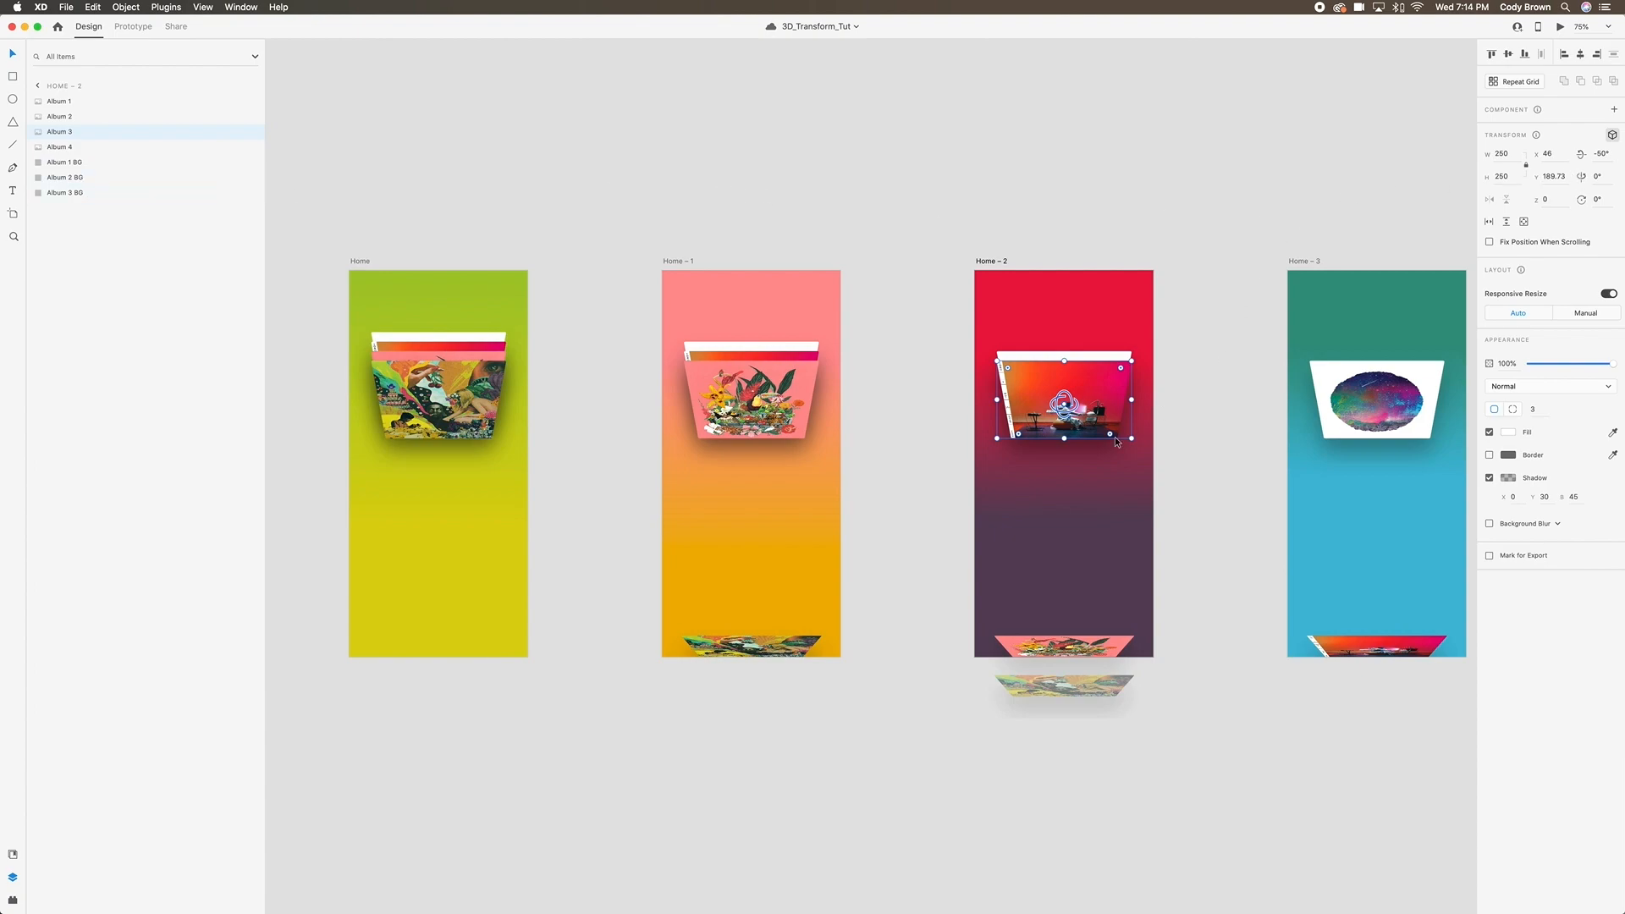
{"action": "left_click_drag", "start_coordinate": [1067, 388], "coordinate": [1063, 475]}
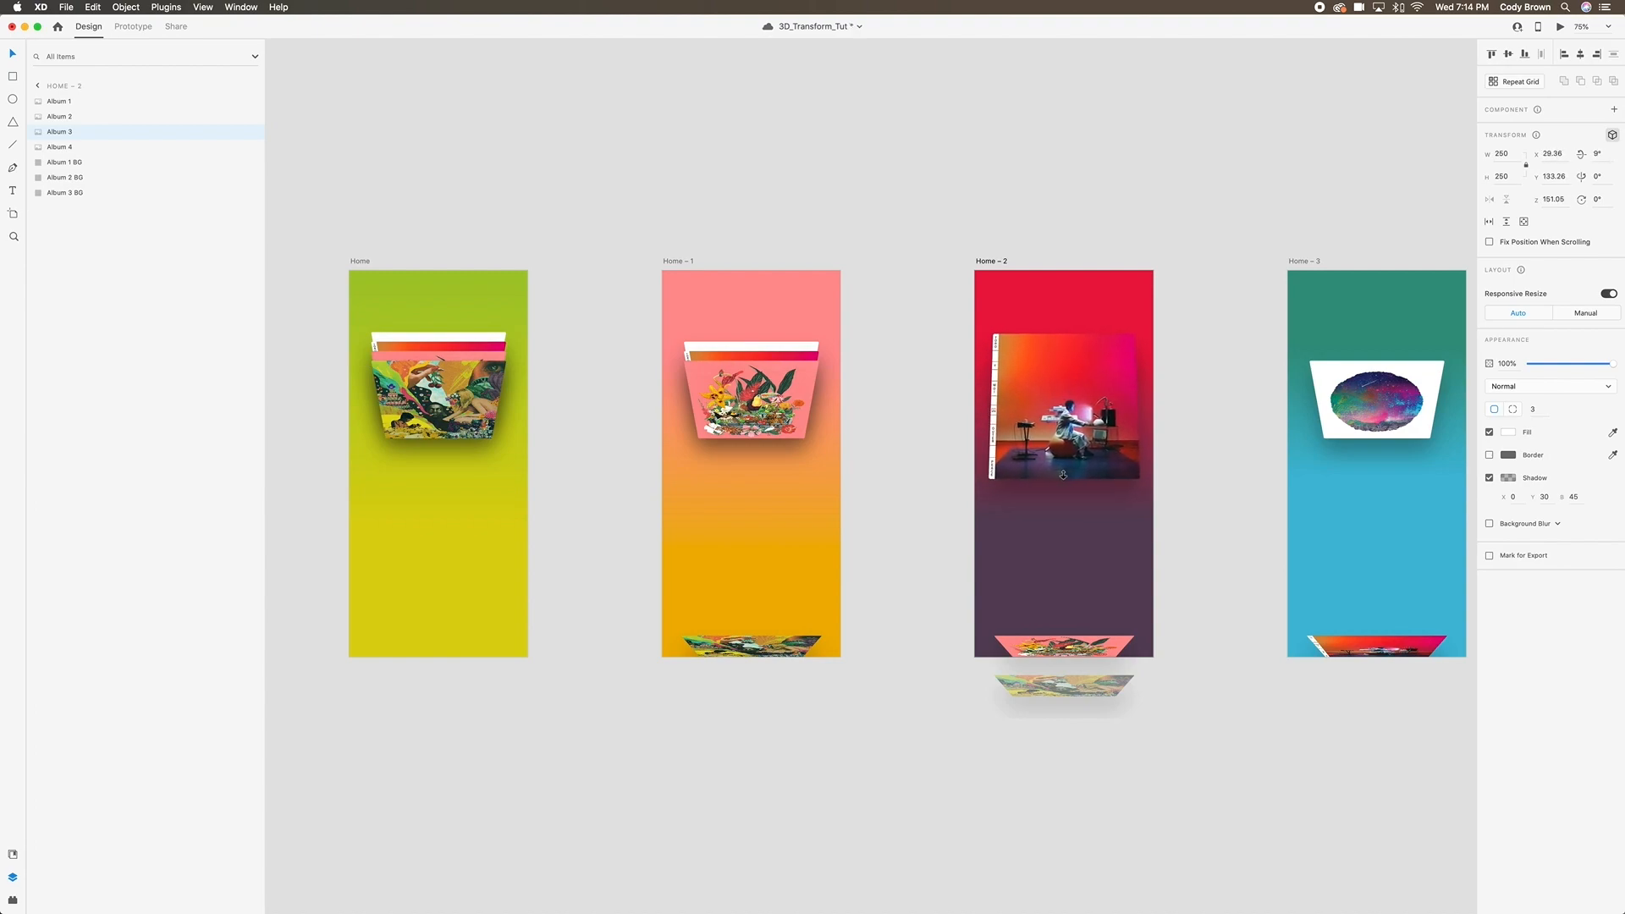
{"action": "key", "text": "super+z"}
{"action": "key", "text": "super+z"}
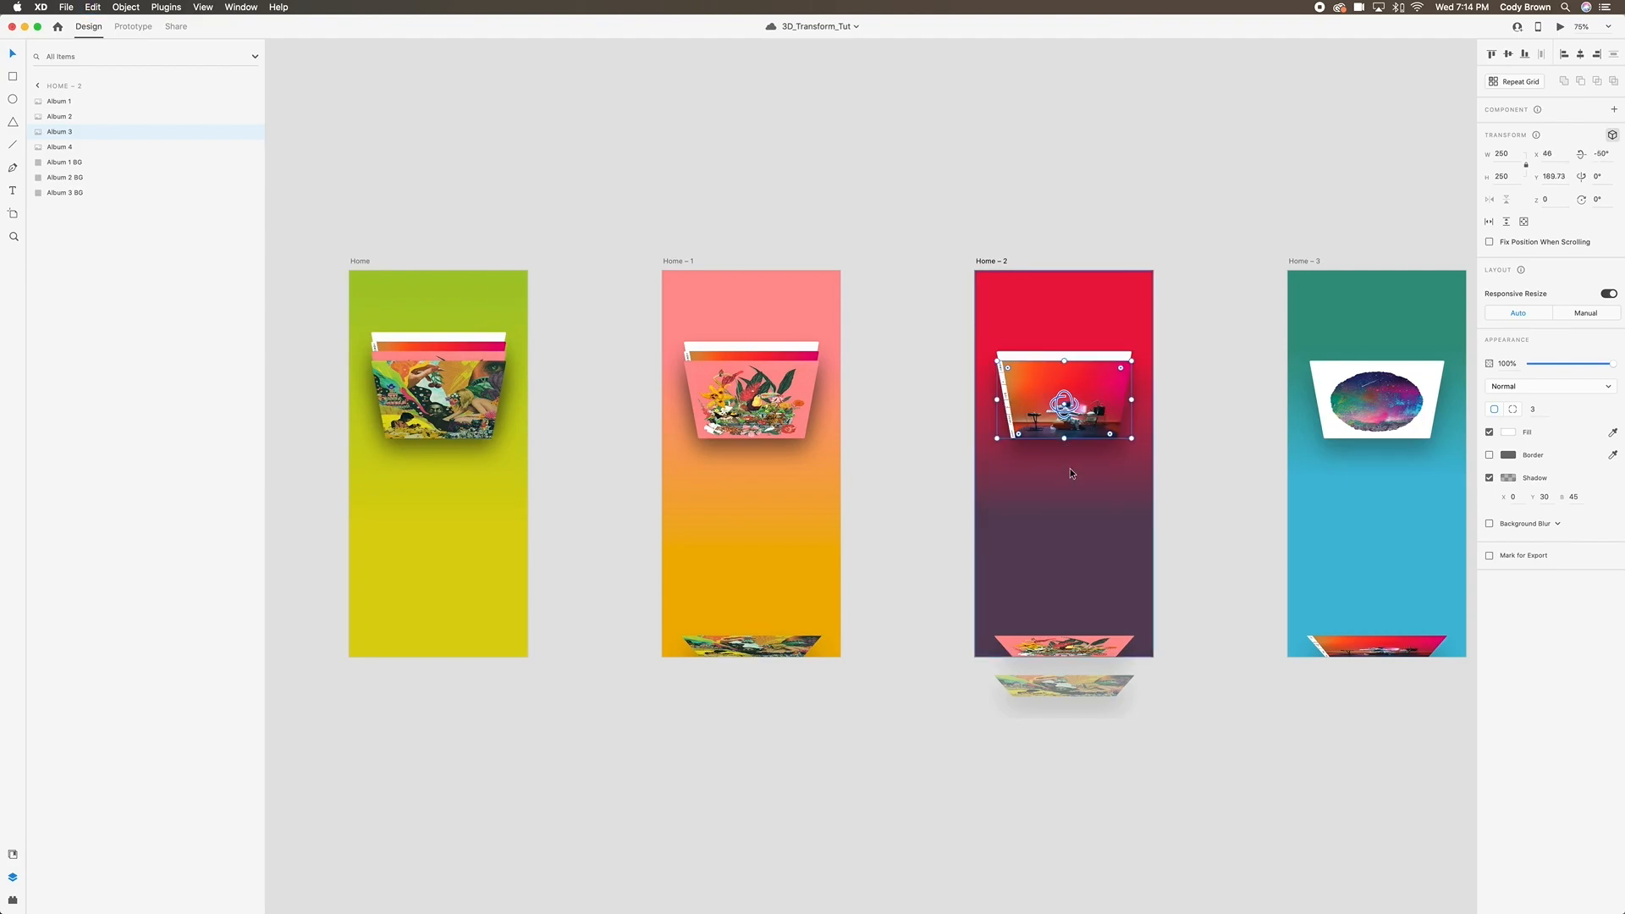
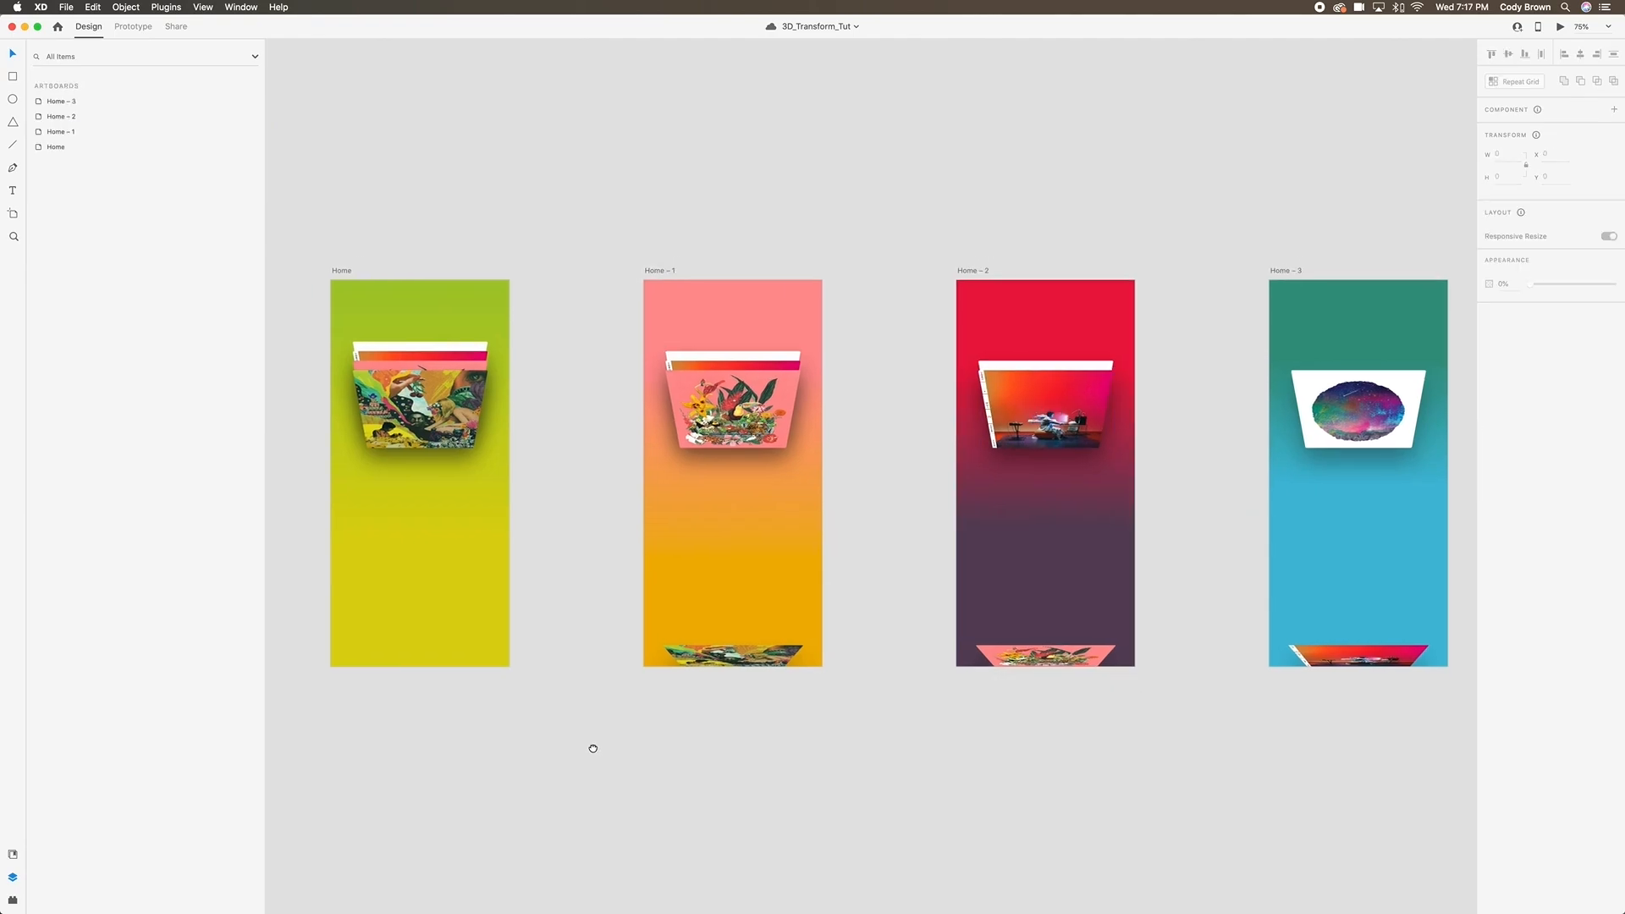
Draw a play icon on Home – 2 from a 60 × 60 circle and a borderless right-pointing triangle, and make it the component icn_play.
{"action": "scroll", "coordinate": [592, 748], "scroll_direction": "up", "scroll_amount": 5}
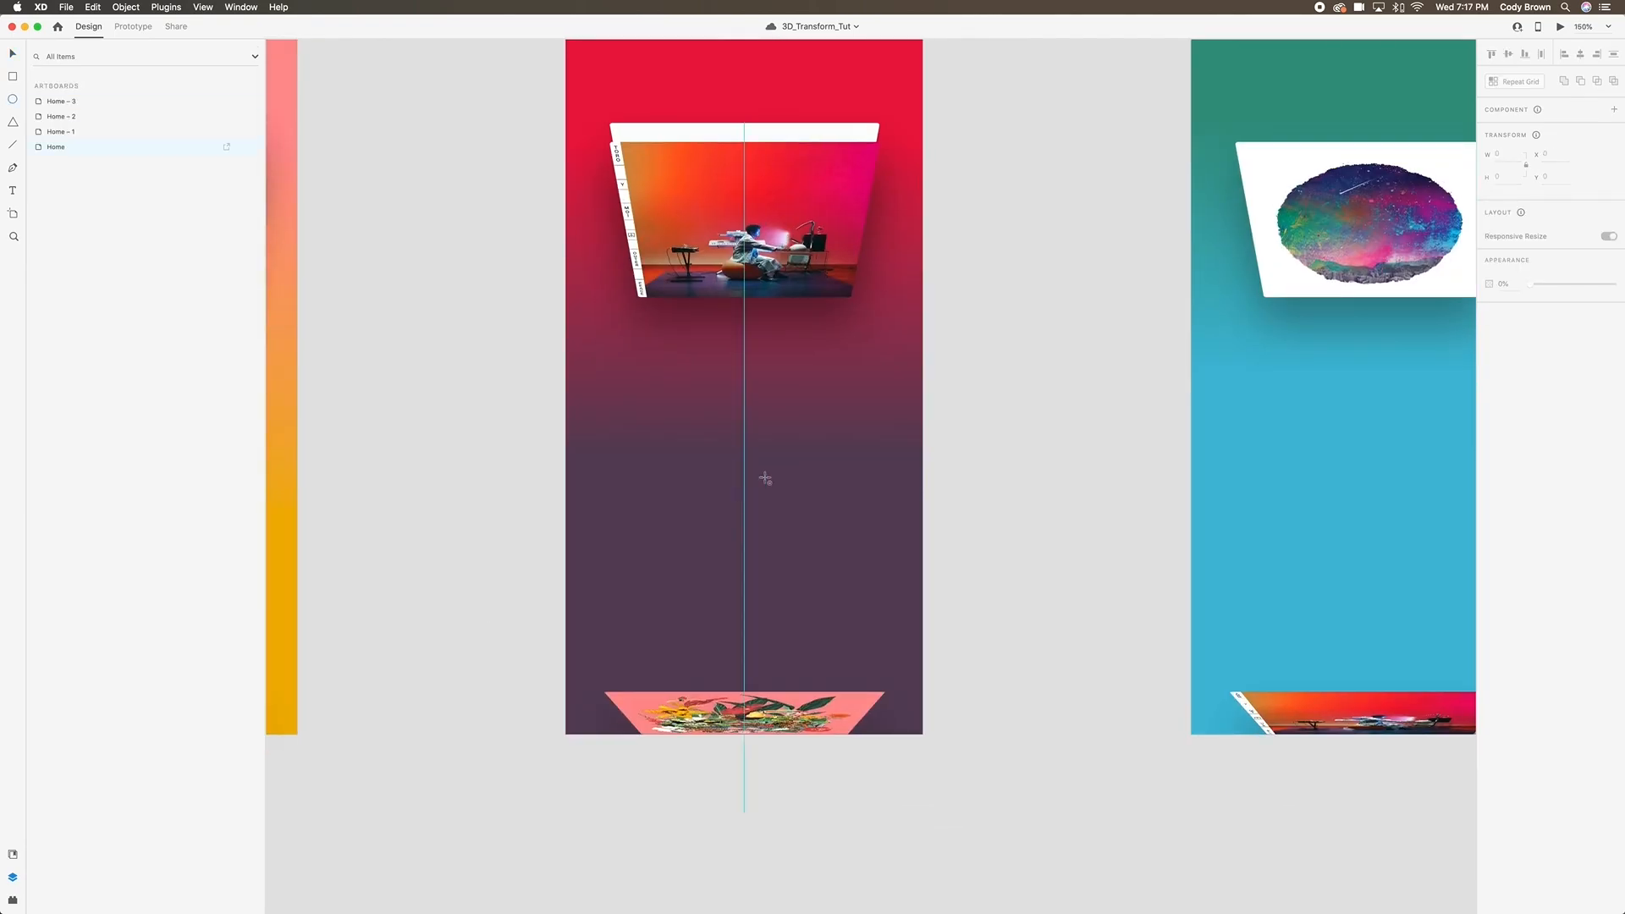
{"action": "left_click_drag", "start_coordinate": [743, 496], "coordinate": [771, 522]}
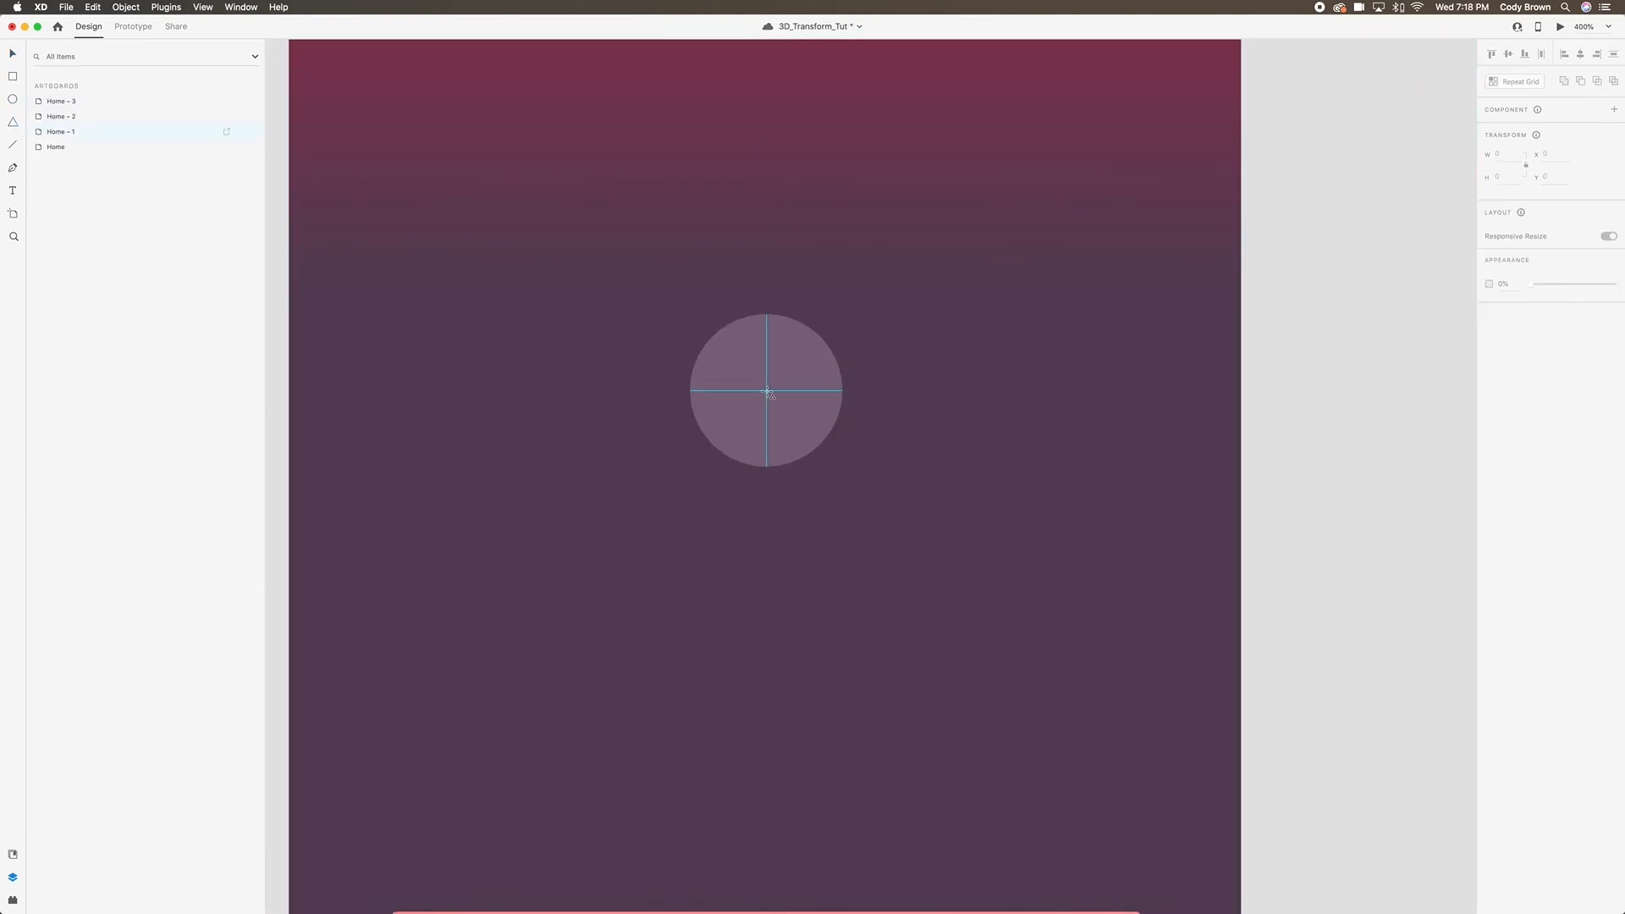
{"action": "left_click_drag", "start_coordinate": [766, 390], "coordinate": [804, 422]}
{"action": "left_click", "coordinate": [1501, 177]}
{"action": "type", "text": "30"}
{"action": "key", "text": "Return"}
{"action": "left_click_drag", "start_coordinate": [808, 352], "coordinate": [776, 391]}
{"action": "left_click", "coordinate": [1490, 455]}
{"action": "left_click", "coordinate": [1613, 135]}
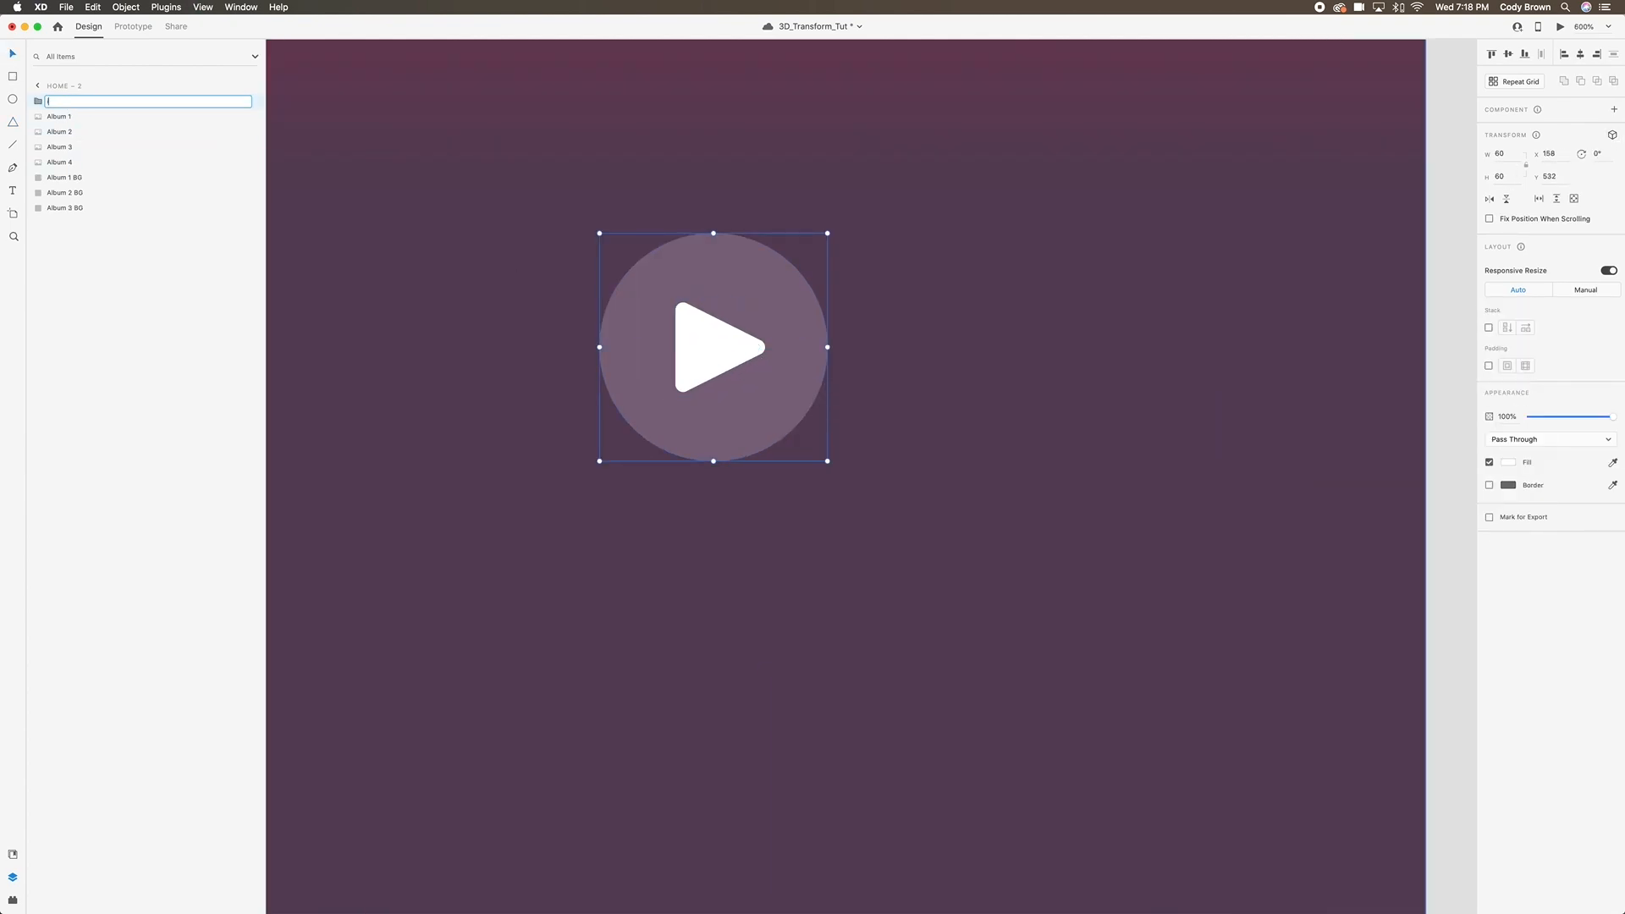
{"action": "right_click", "coordinate": [709, 408]}
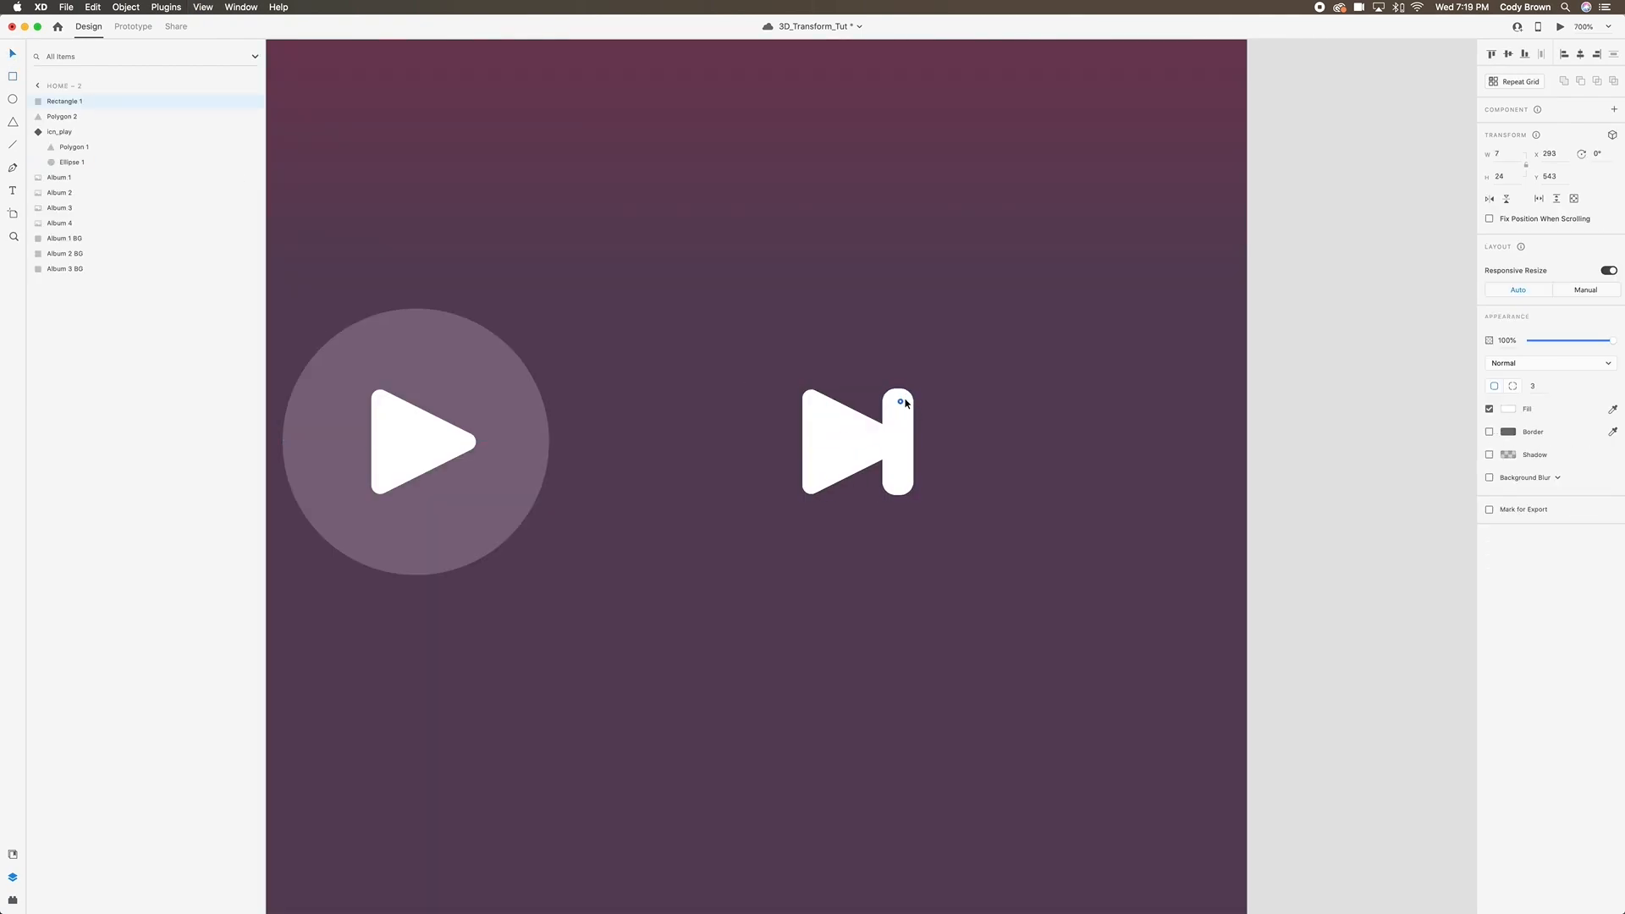
Combine the second triangle and the 7 × 24 bar into the component icn_next, and add a mirrored copy named icn_back beside the play icon.
{"action": "right_click", "coordinate": [870, 442]}
{"action": "left_click", "coordinate": [939, 551]}
{"action": "right_click", "coordinate": [907, 447]}
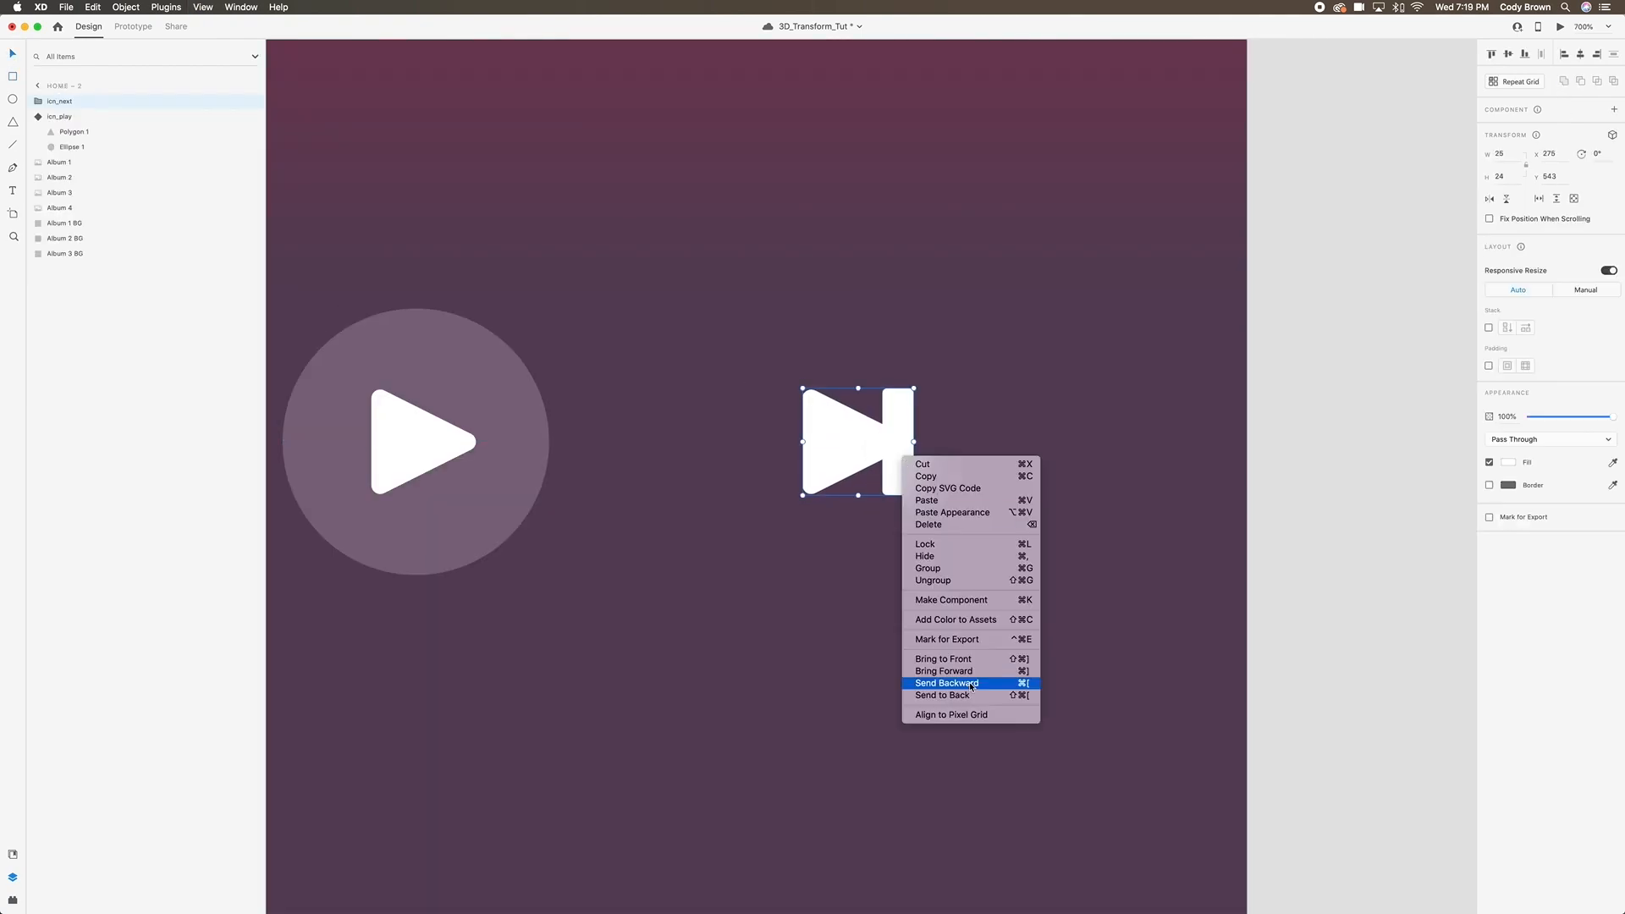
{"action": "left_click", "coordinate": [973, 678]}
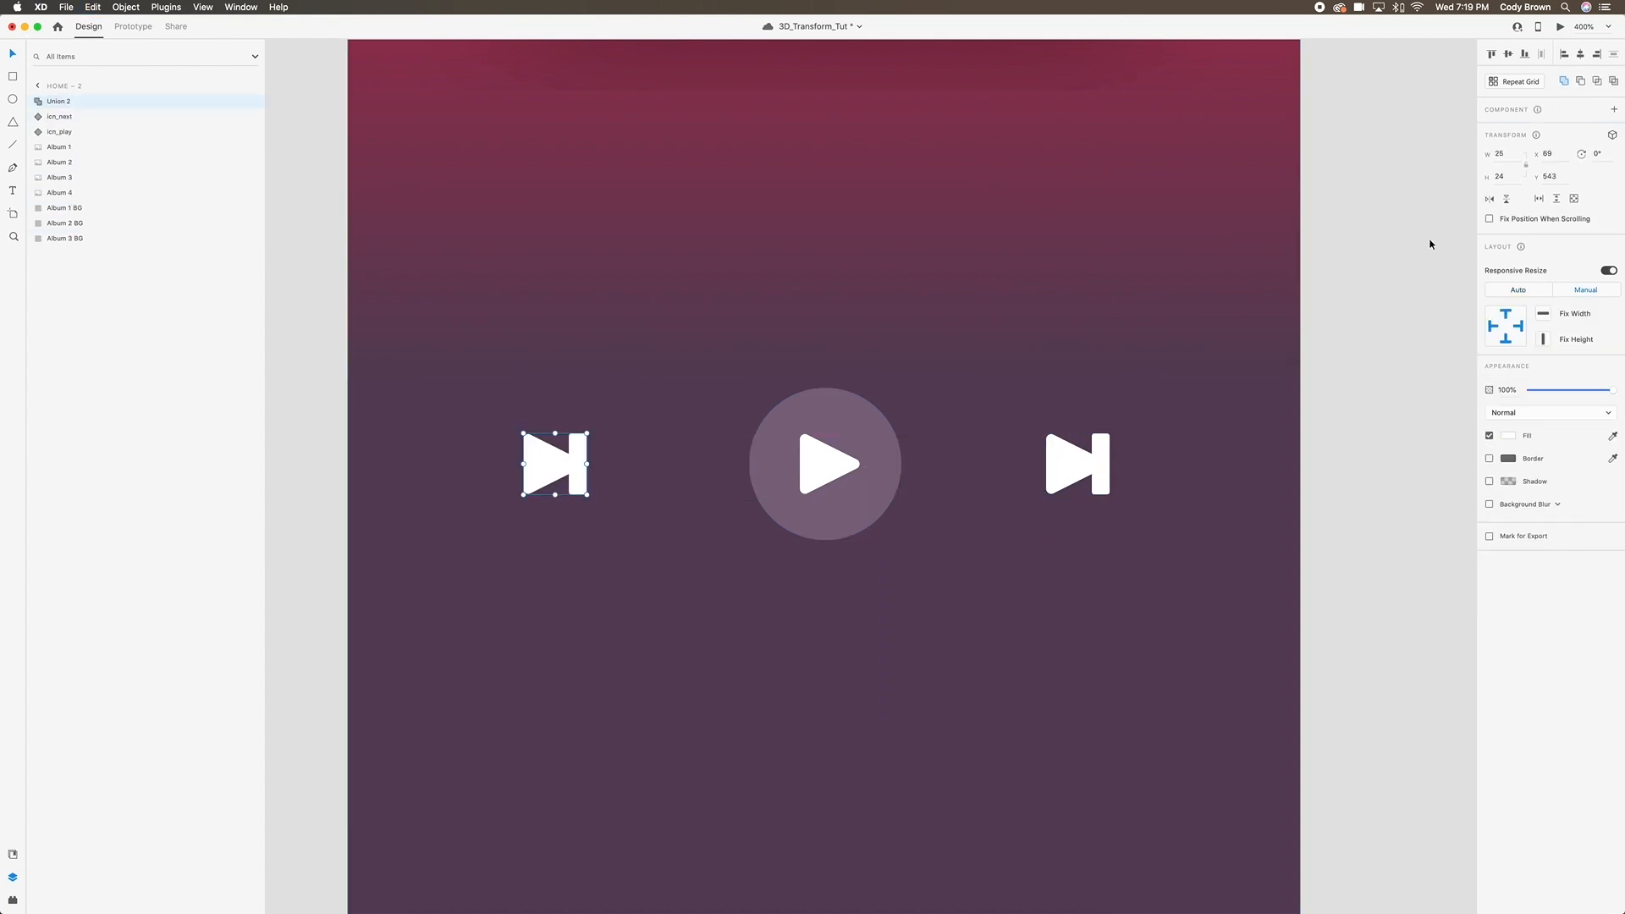
{"action": "left_click_drag", "start_coordinate": [554, 490], "coordinate": [565, 484]}
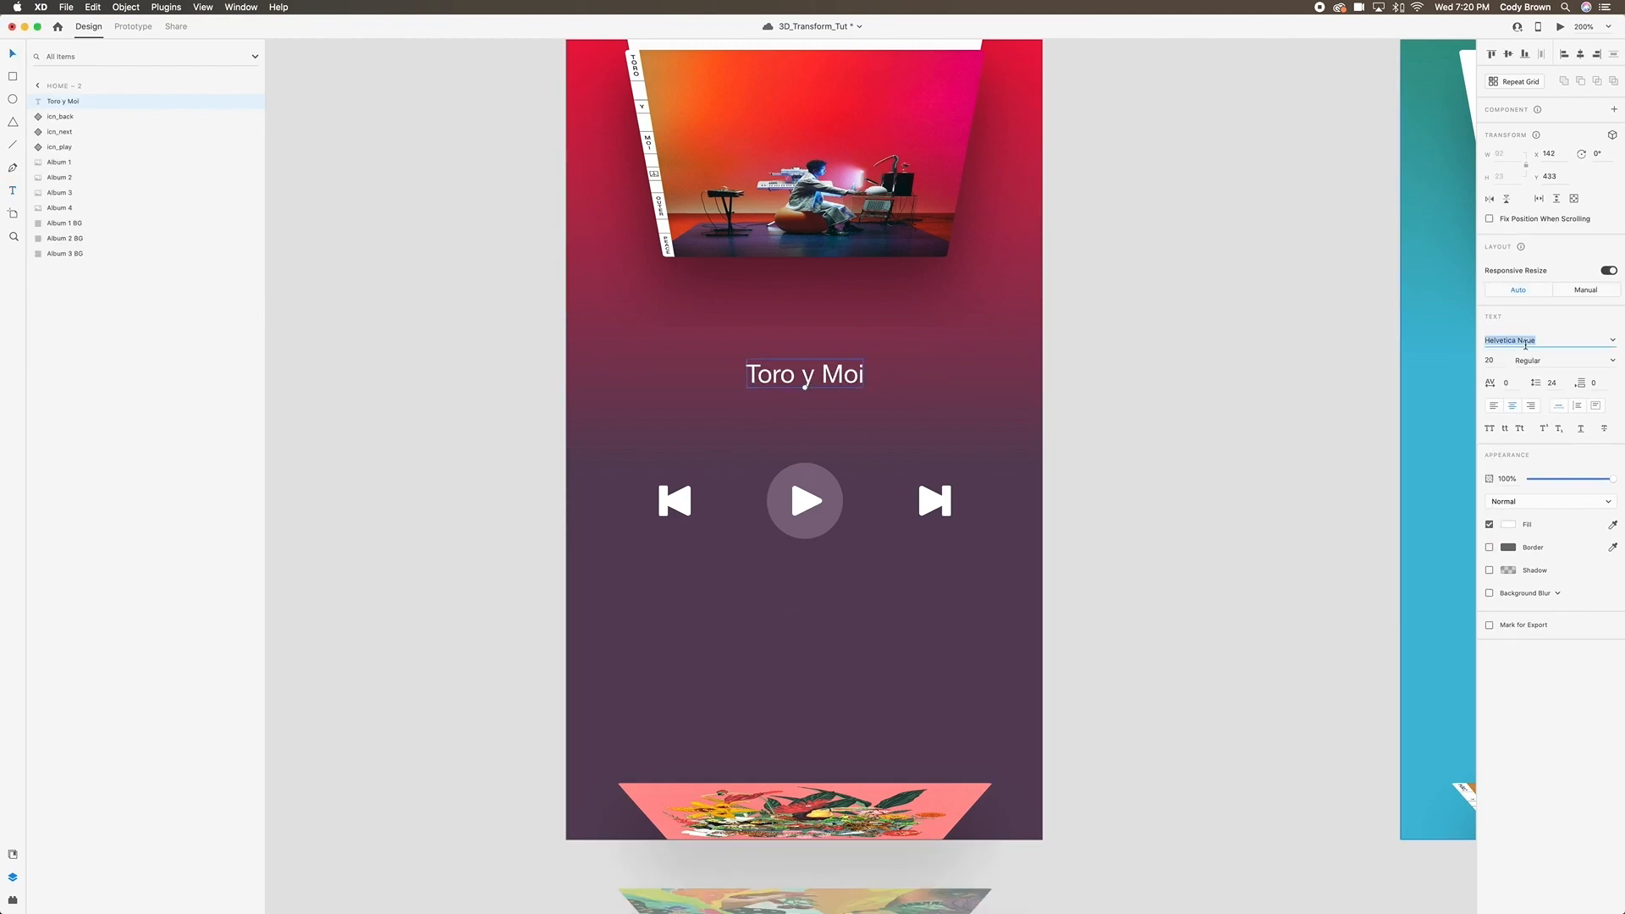
Set the Toro y Moi text above the playback icons to the New Spirit font in Medium weight.
{"action": "type", "text": "New Spirit"}
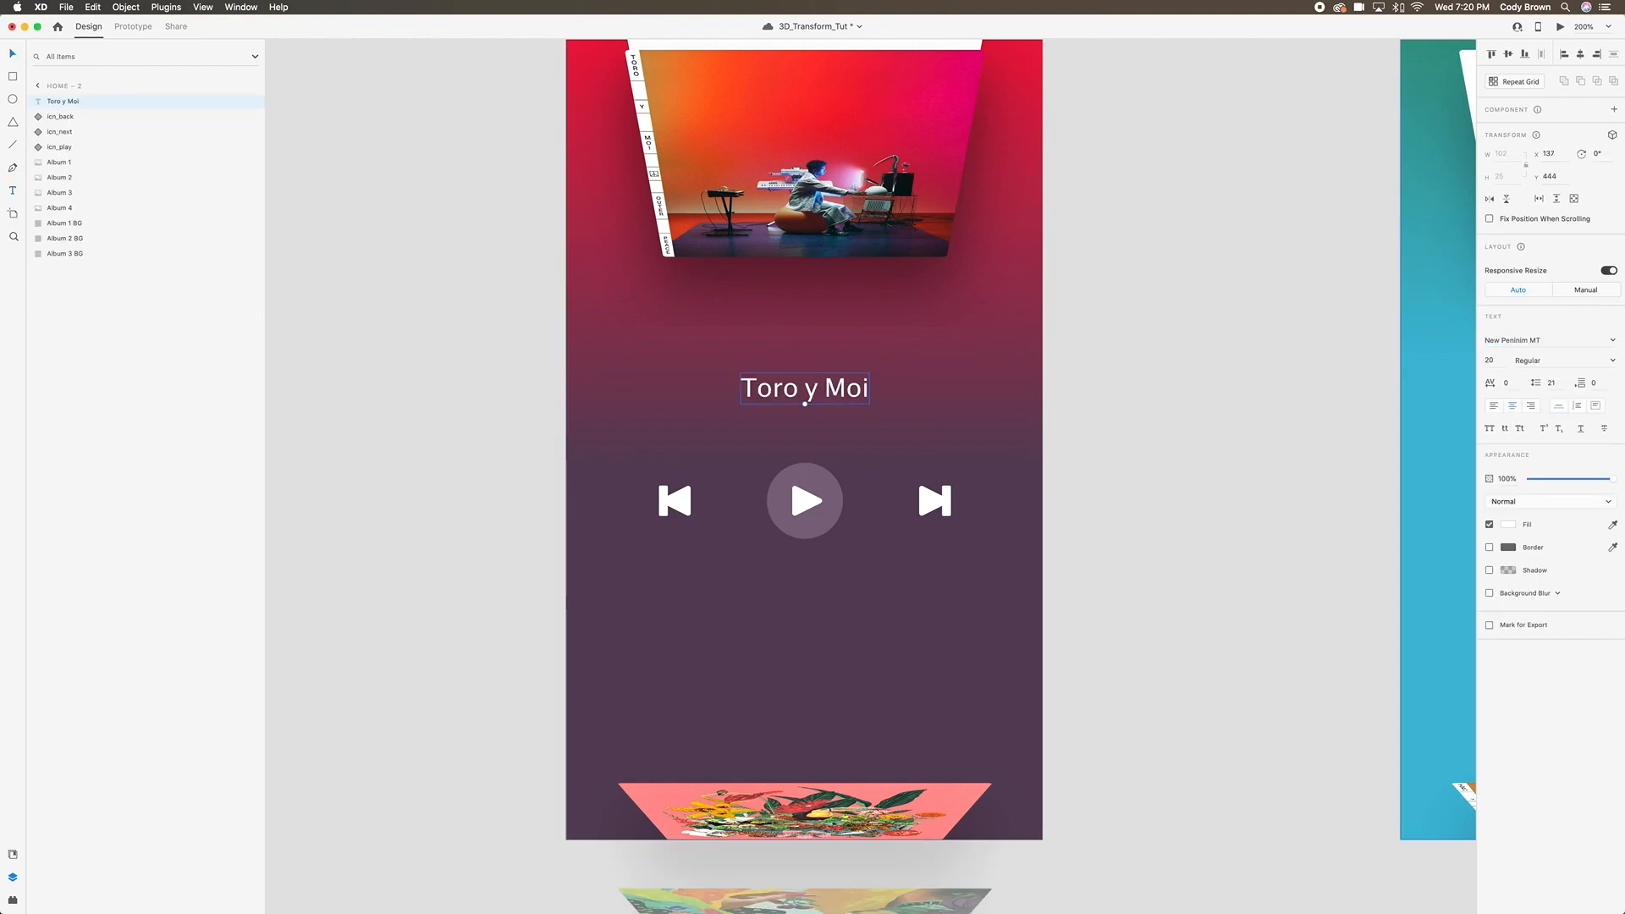
{"action": "left_click", "coordinate": [1523, 340]}
{"action": "type", "text": "New"}
{"action": "key", "text": "Return"}
{"action": "left_click", "coordinate": [1613, 361]}
{"action": "left_click", "coordinate": [1528, 399]}
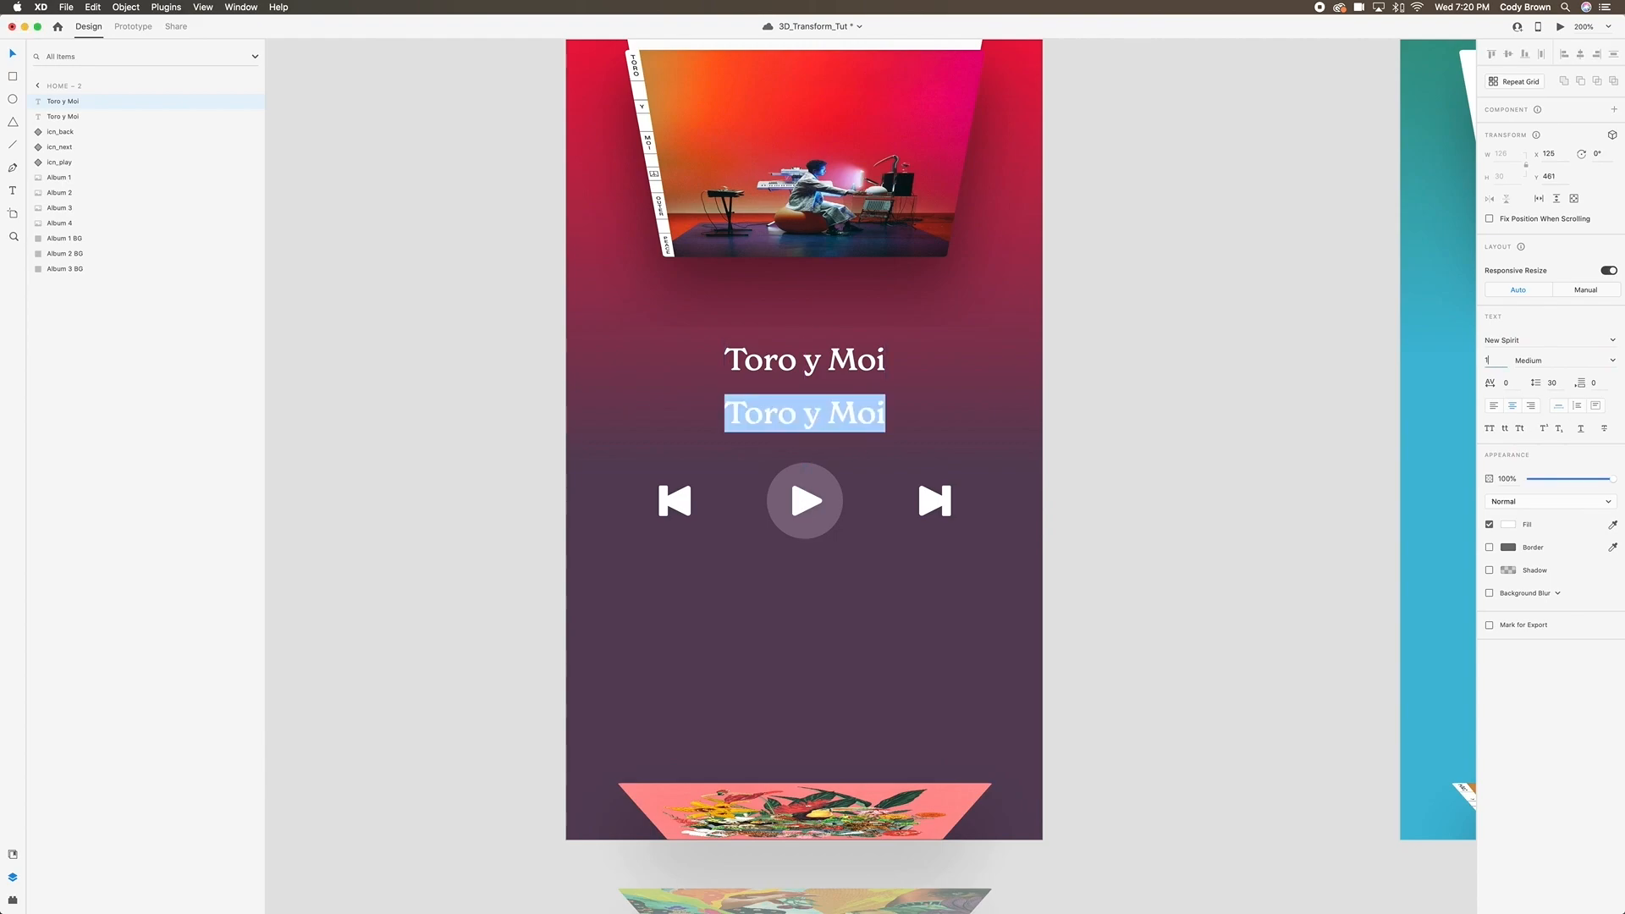
Change the smaller duplicate text line on Home – 2 to Outer Peace and set its weight to Light.
{"action": "left_click", "coordinate": [1281, 558]}
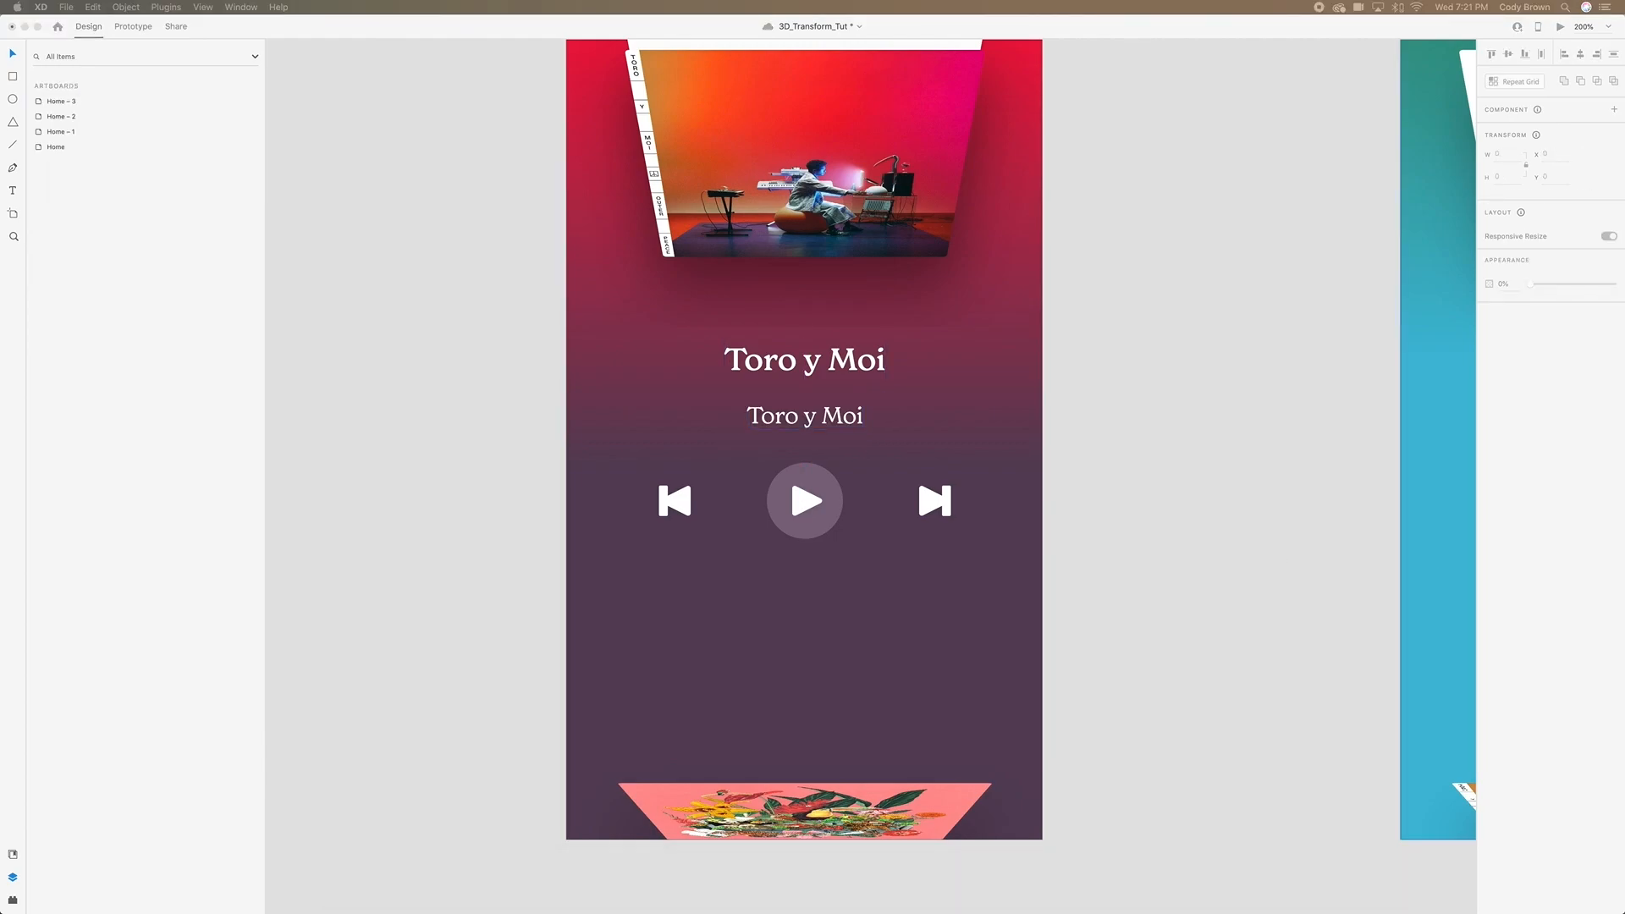
{"action": "double_click", "coordinate": [805, 416]}
{"action": "left_click_drag", "start_coordinate": [865, 416], "coordinate": [637, 408]}
{"action": "type", "text": "Outer Peace"}
{"action": "left_click", "coordinate": [1612, 360]}
{"action": "left_click", "coordinate": [1542, 388]}
{"action": "left_click", "coordinate": [1218, 424]}
Set the Toro y Moi text size to 26, and move Outer Peace closer beneath it.
{"action": "left_click", "coordinate": [805, 361]}
{"action": "left_click", "coordinate": [1492, 361]}
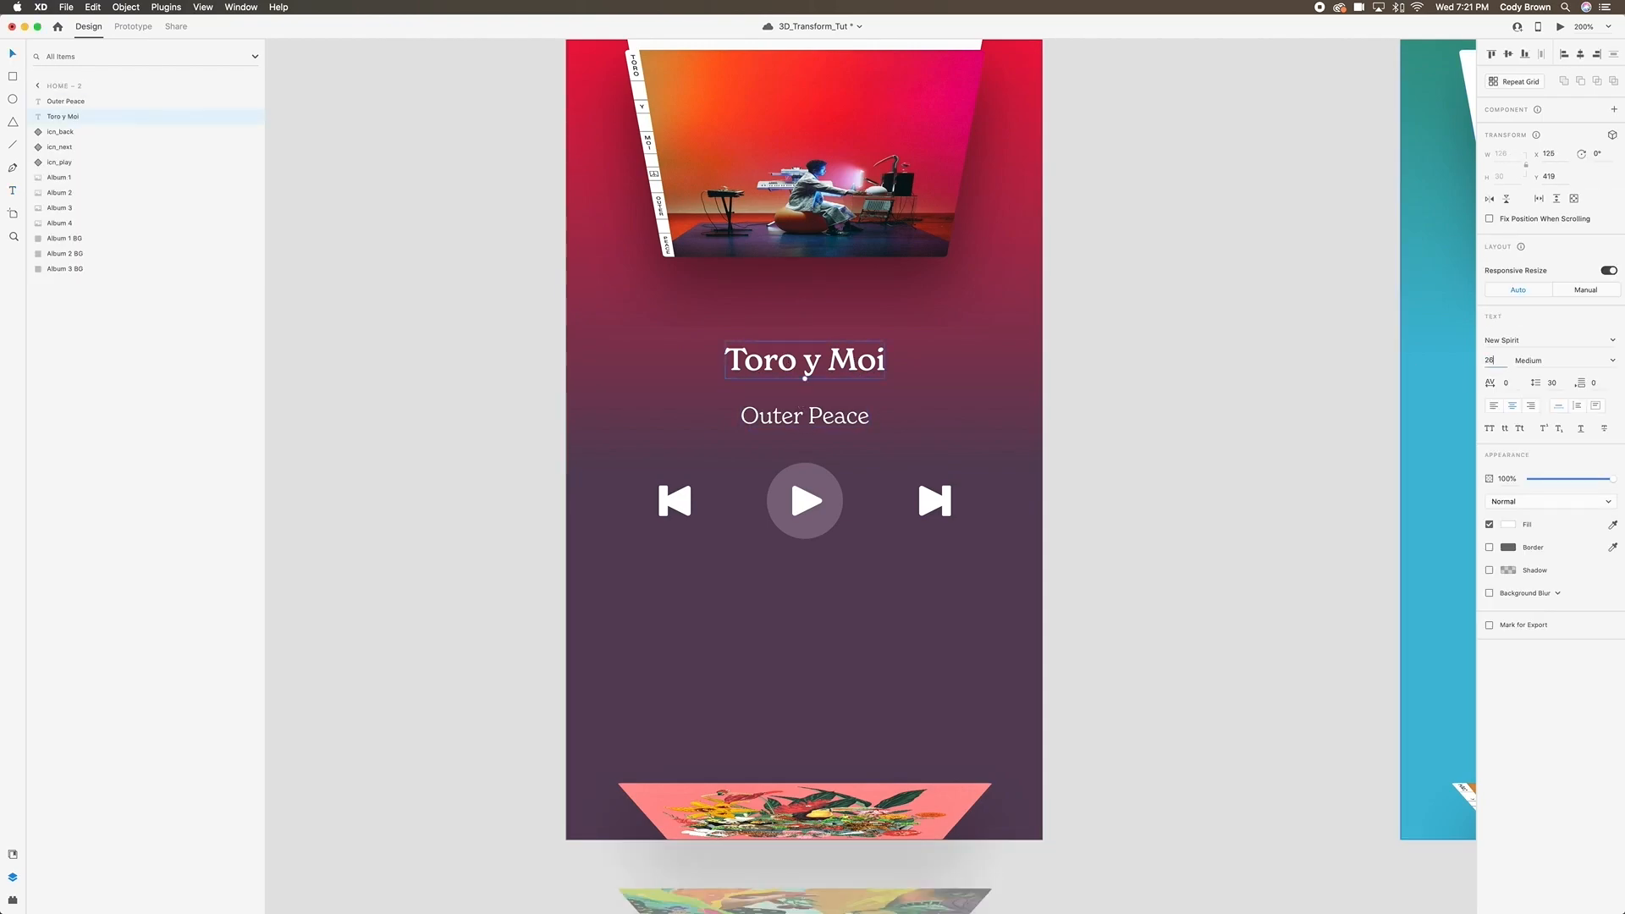
{"action": "type", "text": "24"}
{"action": "left_click_drag", "start_coordinate": [805, 415], "coordinate": [805, 398]}
{"action": "left_click", "coordinate": [805, 361], "text": "shift"}
{"action": "key", "text": "shift+Up"}
Move the artist name, album title and playback icons on Home – 2 down together, placing the artist name at Y 448.
{"action": "left_click", "coordinate": [1061, 419]}
{"action": "key", "text": "super+minus"}
{"action": "key", "text": "super+minus"}
{"action": "key", "text": "super+minus"}
{"action": "left_click", "coordinate": [846, 407]}
{"action": "left_click", "coordinate": [846, 426], "text": "shift"}
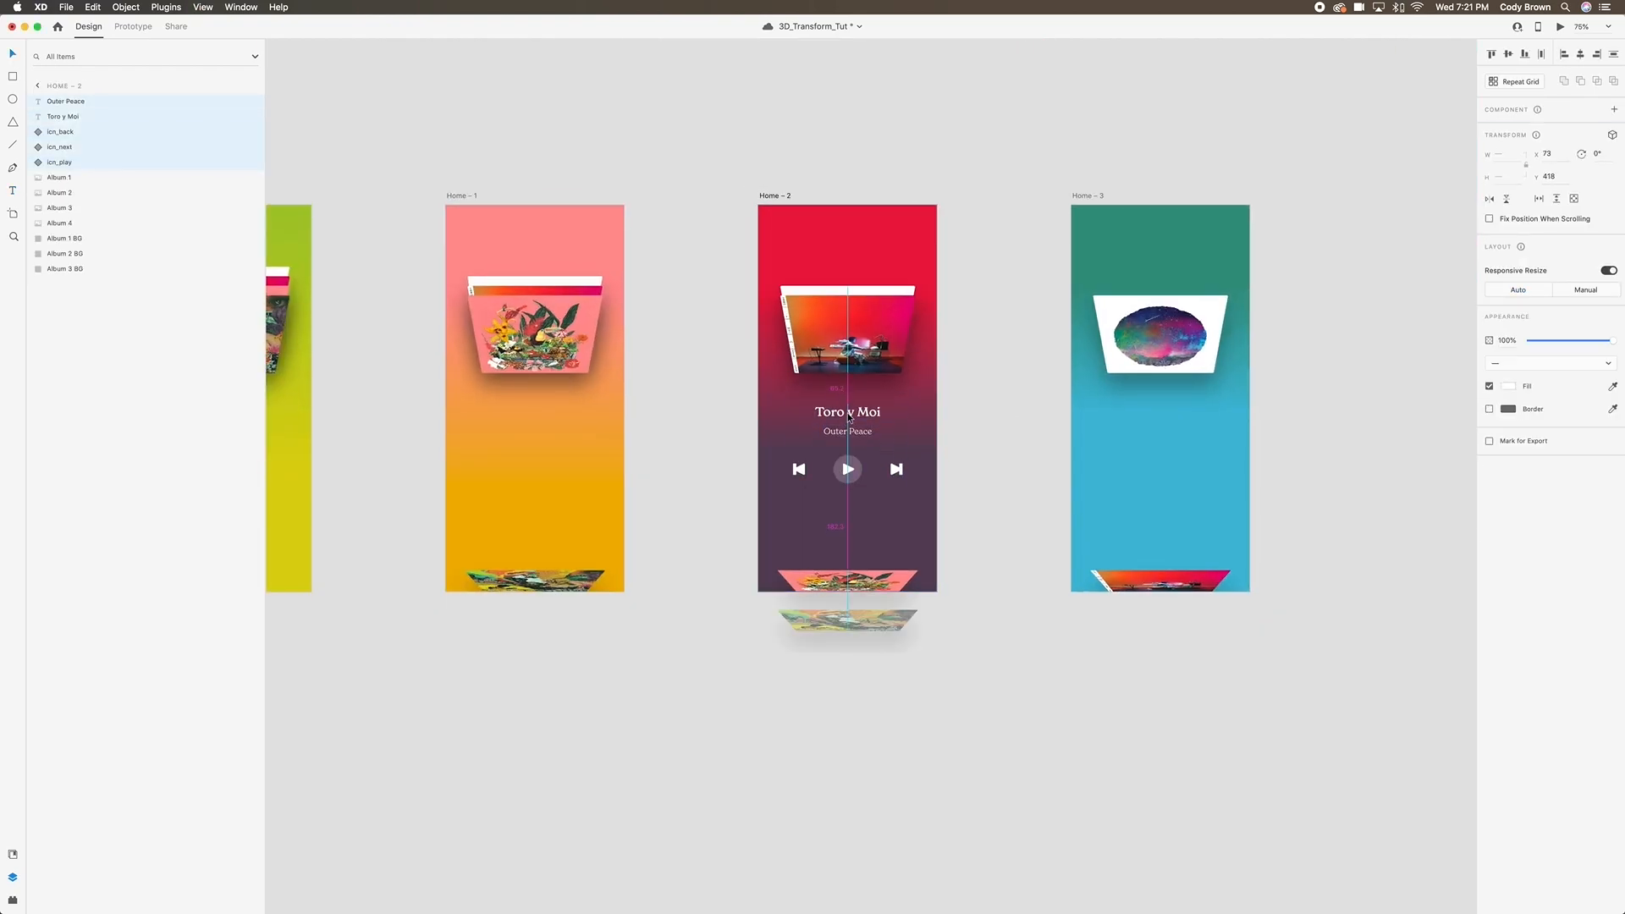
{"action": "key", "text": "shift+Down"}
{"action": "key", "text": "shift+Down"}
{"action": "key", "text": "shift+Down"}
{"action": "key", "text": "shift+Down"}
Copy the back, play and next icons from Home – 2 to the other three artboards.
{"action": "left_click", "coordinate": [880, 483]}
{"action": "left_click", "coordinate": [928, 483], "text": "shift"}
{"action": "left_click", "coordinate": [833, 483], "text": "shift"}
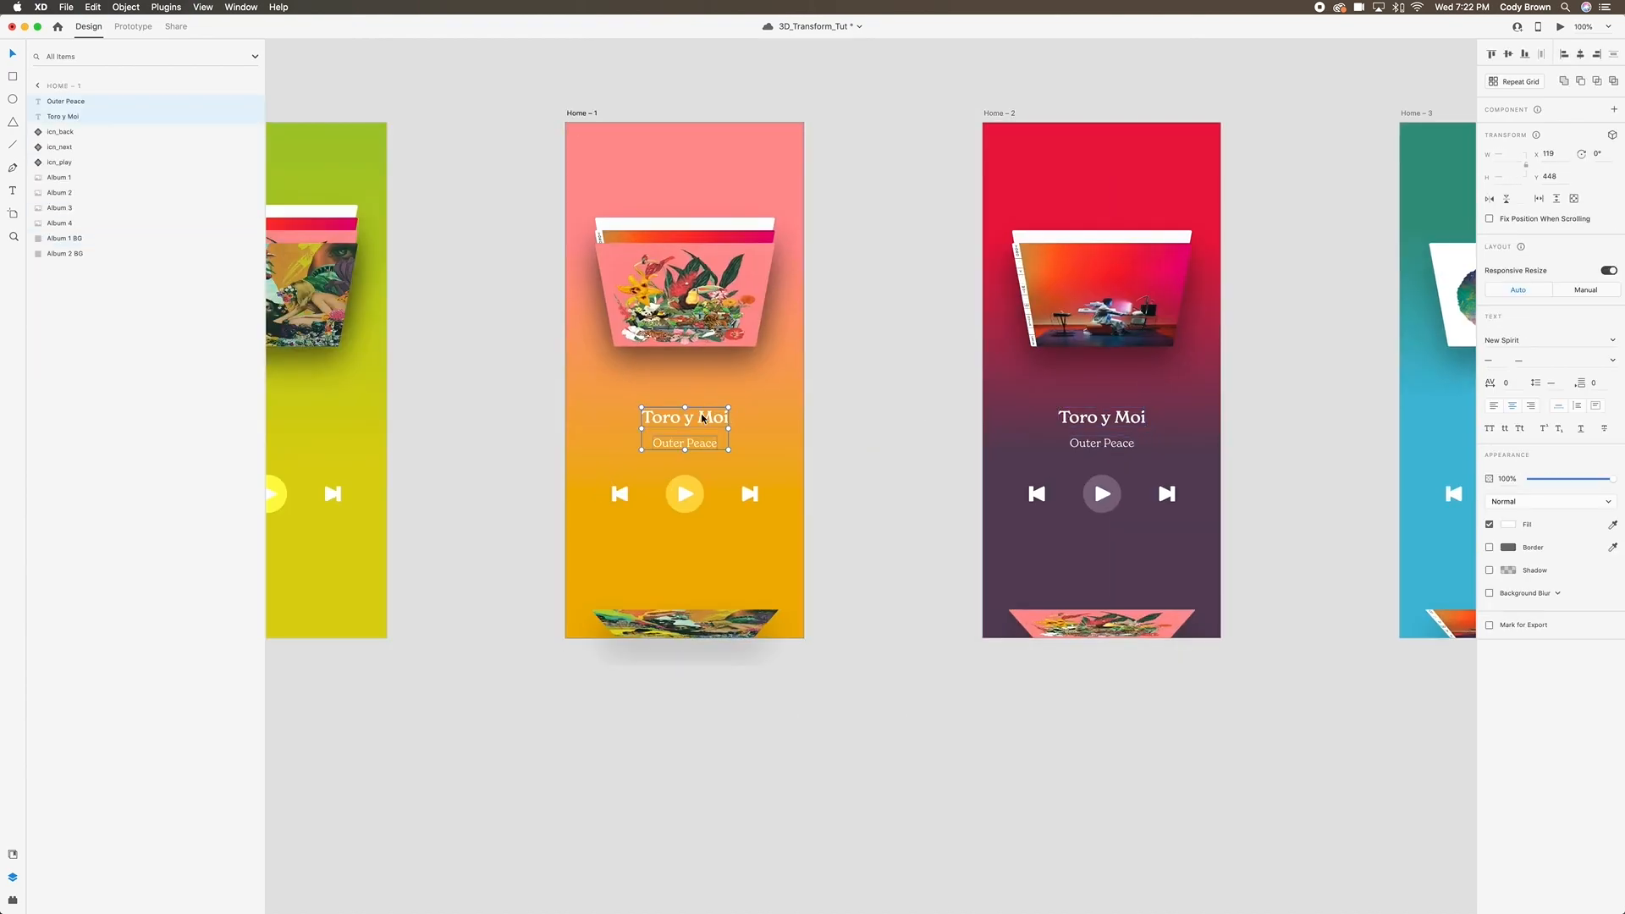
Change the copied text on Home – 1 to the artist Monster Rally and the album title Castaways Vol. 1.
{"action": "scroll", "coordinate": [657, 423], "scroll_direction": "up", "scroll_amount": 3}
{"action": "double_click", "coordinate": [656, 423]}
{"action": "type", "text": "Monster Rally"}
{"action": "double_click", "coordinate": [630, 446]}
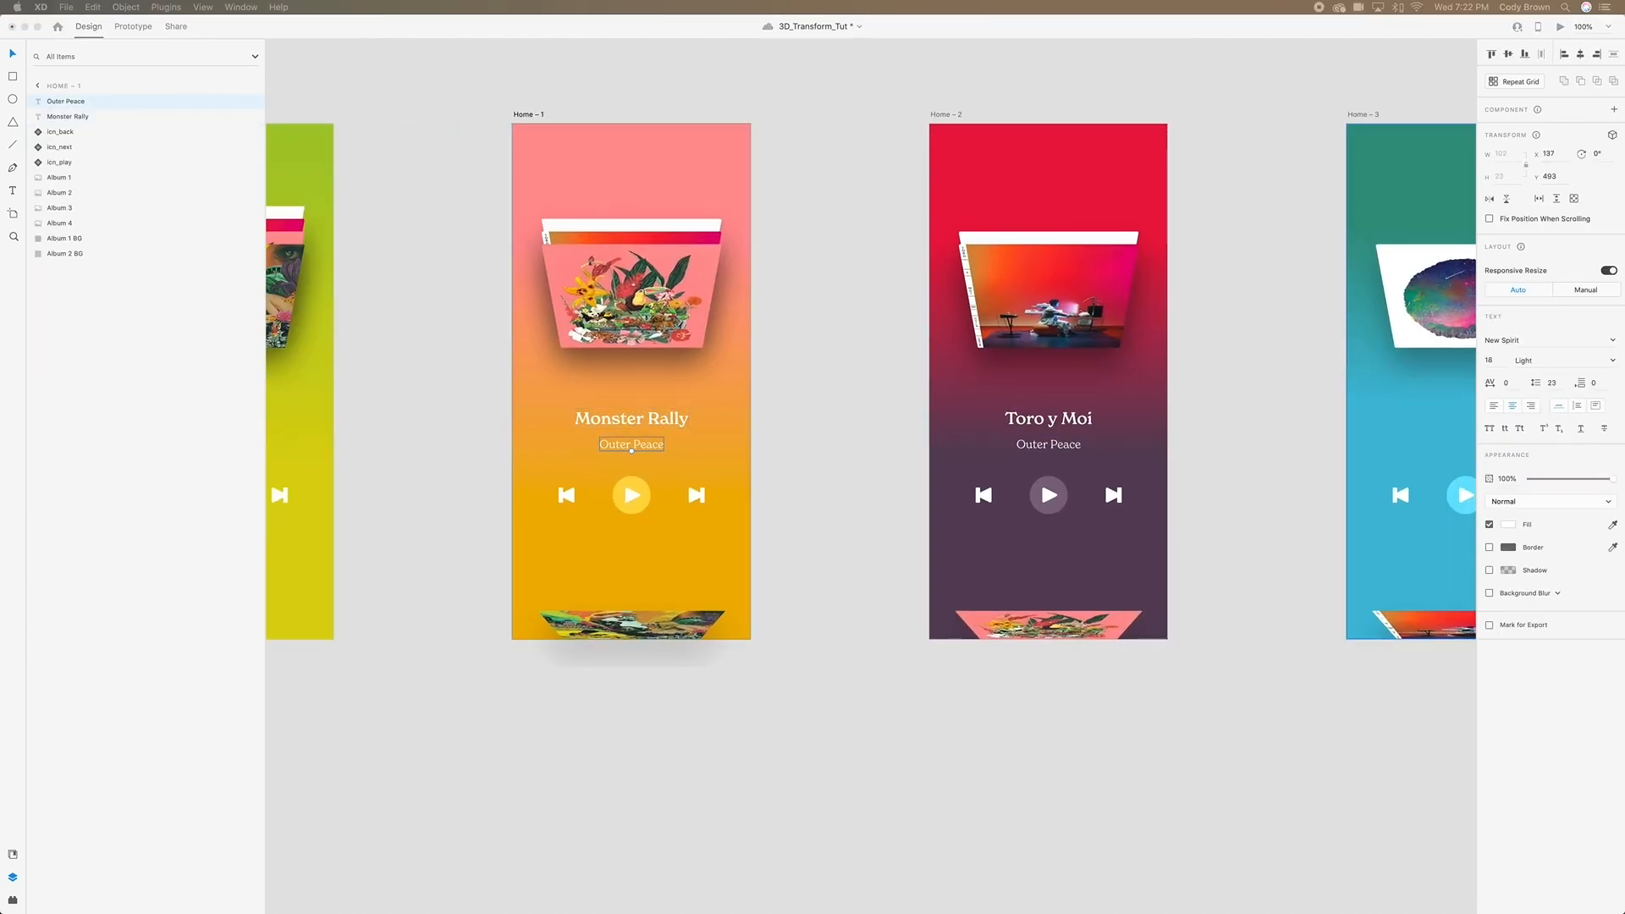
{"action": "double_click", "coordinate": [632, 418]}
{"action": "type", "text": "Castaways Vol. 1"}
{"action": "double_click", "coordinate": [635, 421]}
{"action": "key", "text": "super+c"}
{"action": "double_click", "coordinate": [632, 444]}
{"action": "key", "text": "super+v"}
{"action": "double_click", "coordinate": [632, 419]}
{"action": "type", "text": "Monster Rally"}
Change the copied text on Home to the artist Dirty Art Club and the album title Gardens.
{"action": "scroll", "coordinate": [1039, 441], "scroll_direction": "left", "scroll_amount": 5}
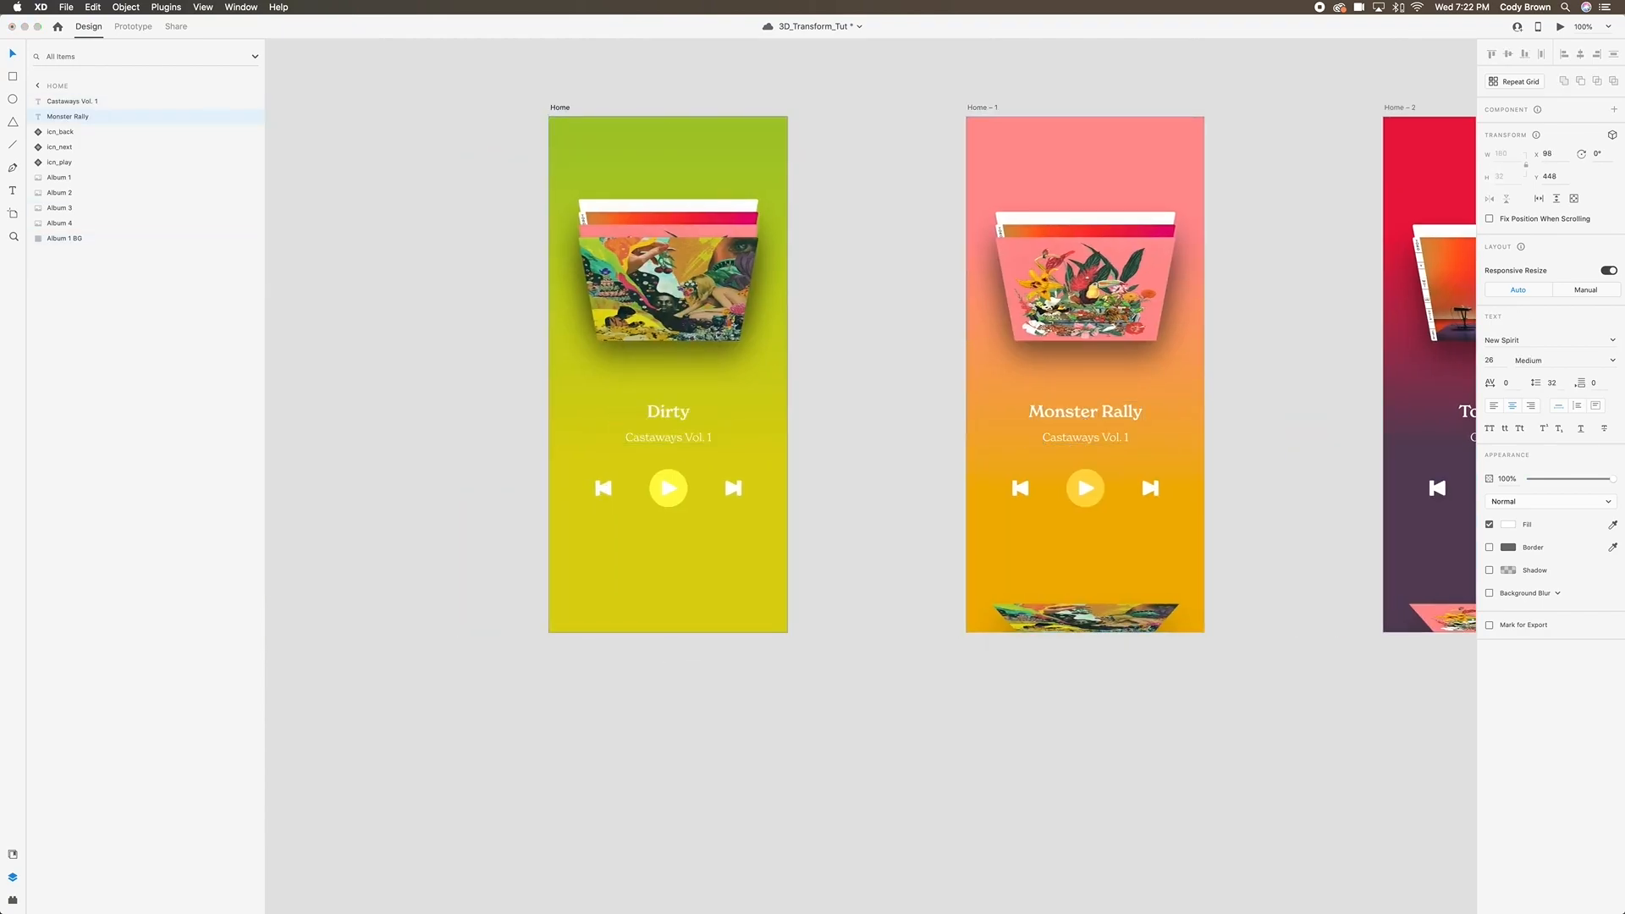
{"action": "type", "text": "Art Club"}
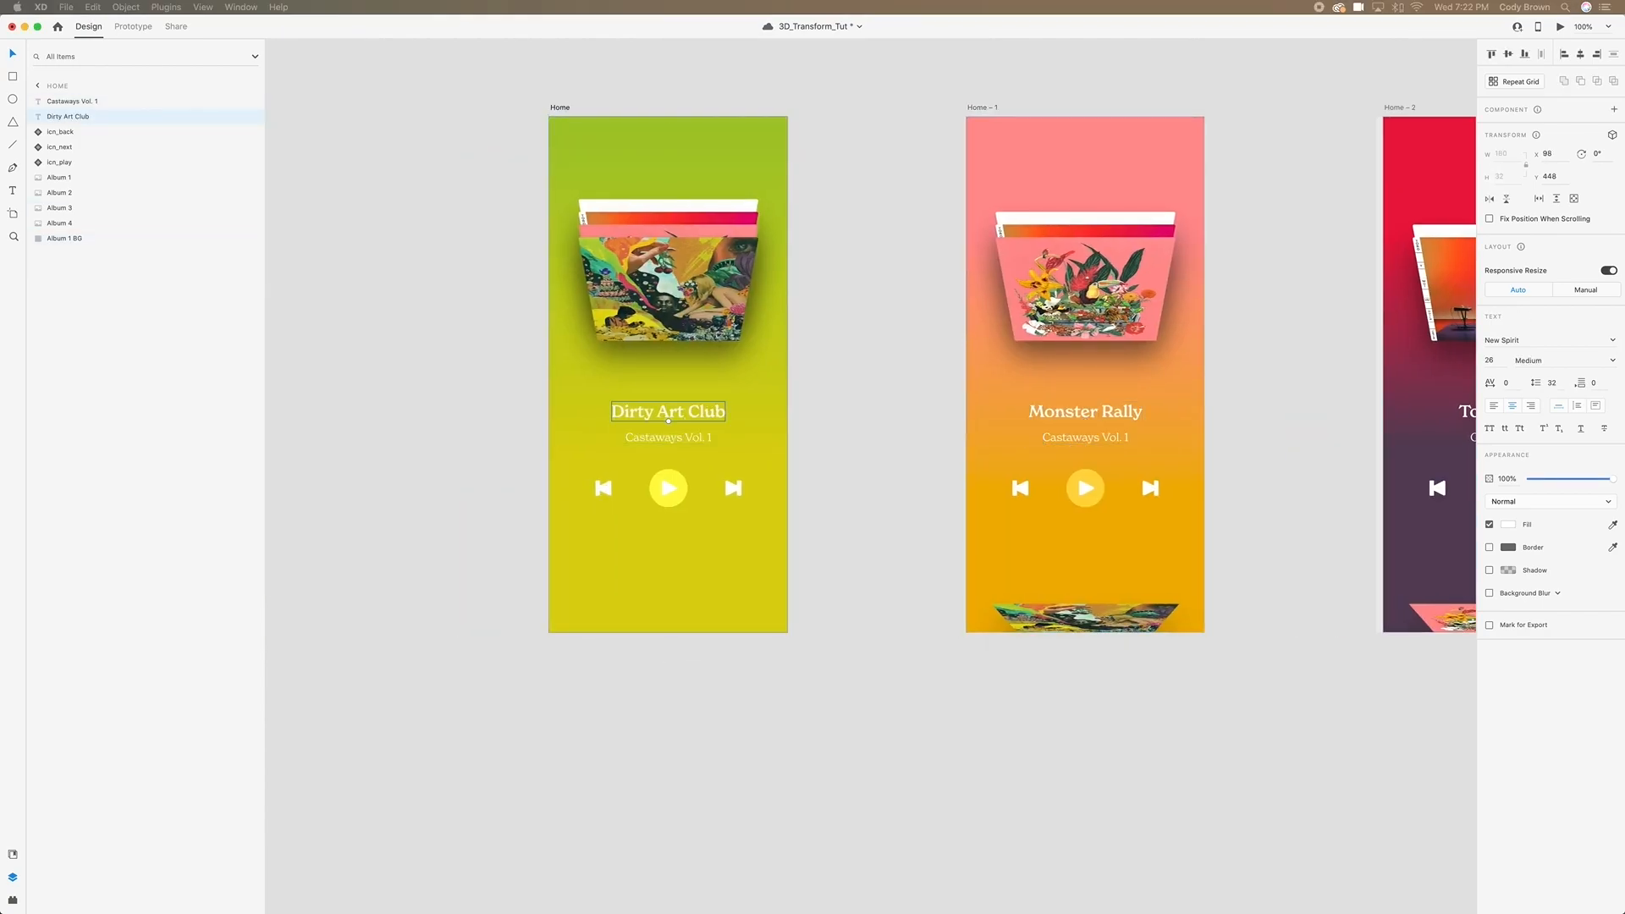
{"action": "double_click", "coordinate": [668, 438]}
{"action": "type", "text": "Hexes"}
{"action": "left_click", "coordinate": [795, 446]}
Paste the text pair onto Home – 3 and change it to Khurangbin and The Universe Smiles Upon You.
{"action": "scroll", "coordinate": [795, 446], "scroll_direction": "right", "scroll_amount": 9}
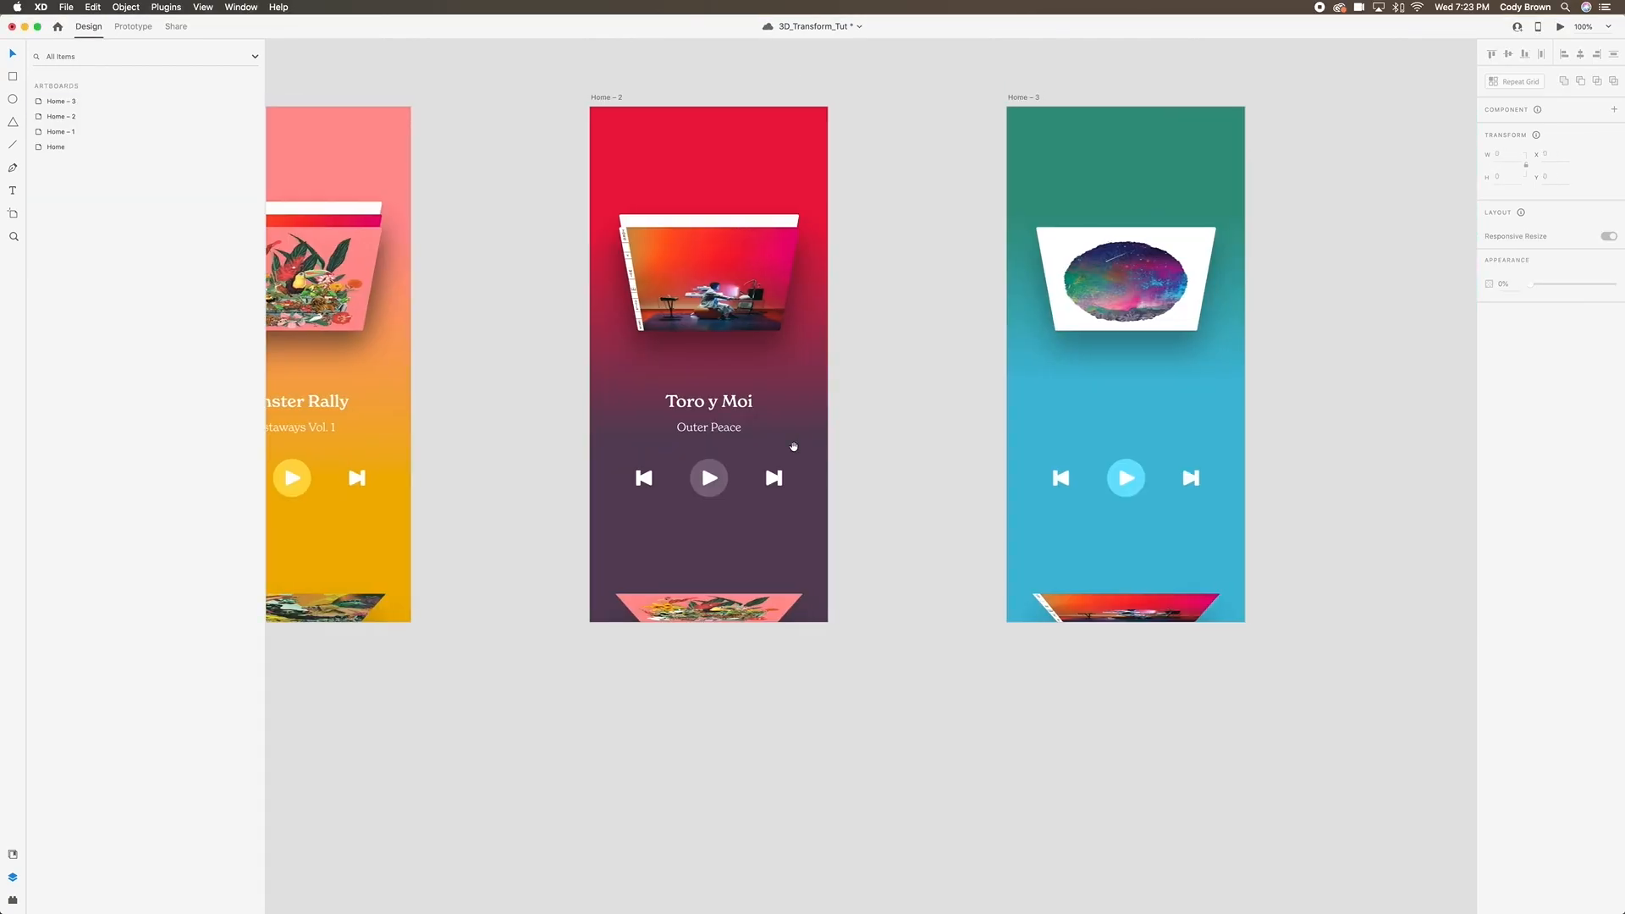
{"action": "key", "text": "super+v"}
{"action": "scroll", "coordinate": [900, 424], "scroll_direction": "right", "scroll_amount": 3}
{"action": "double_click", "coordinate": [900, 395]}
{"action": "type", "text": "Khurangbin"}
{"action": "double_click", "coordinate": [900, 422]}
{"action": "type", "text": "The Un"}
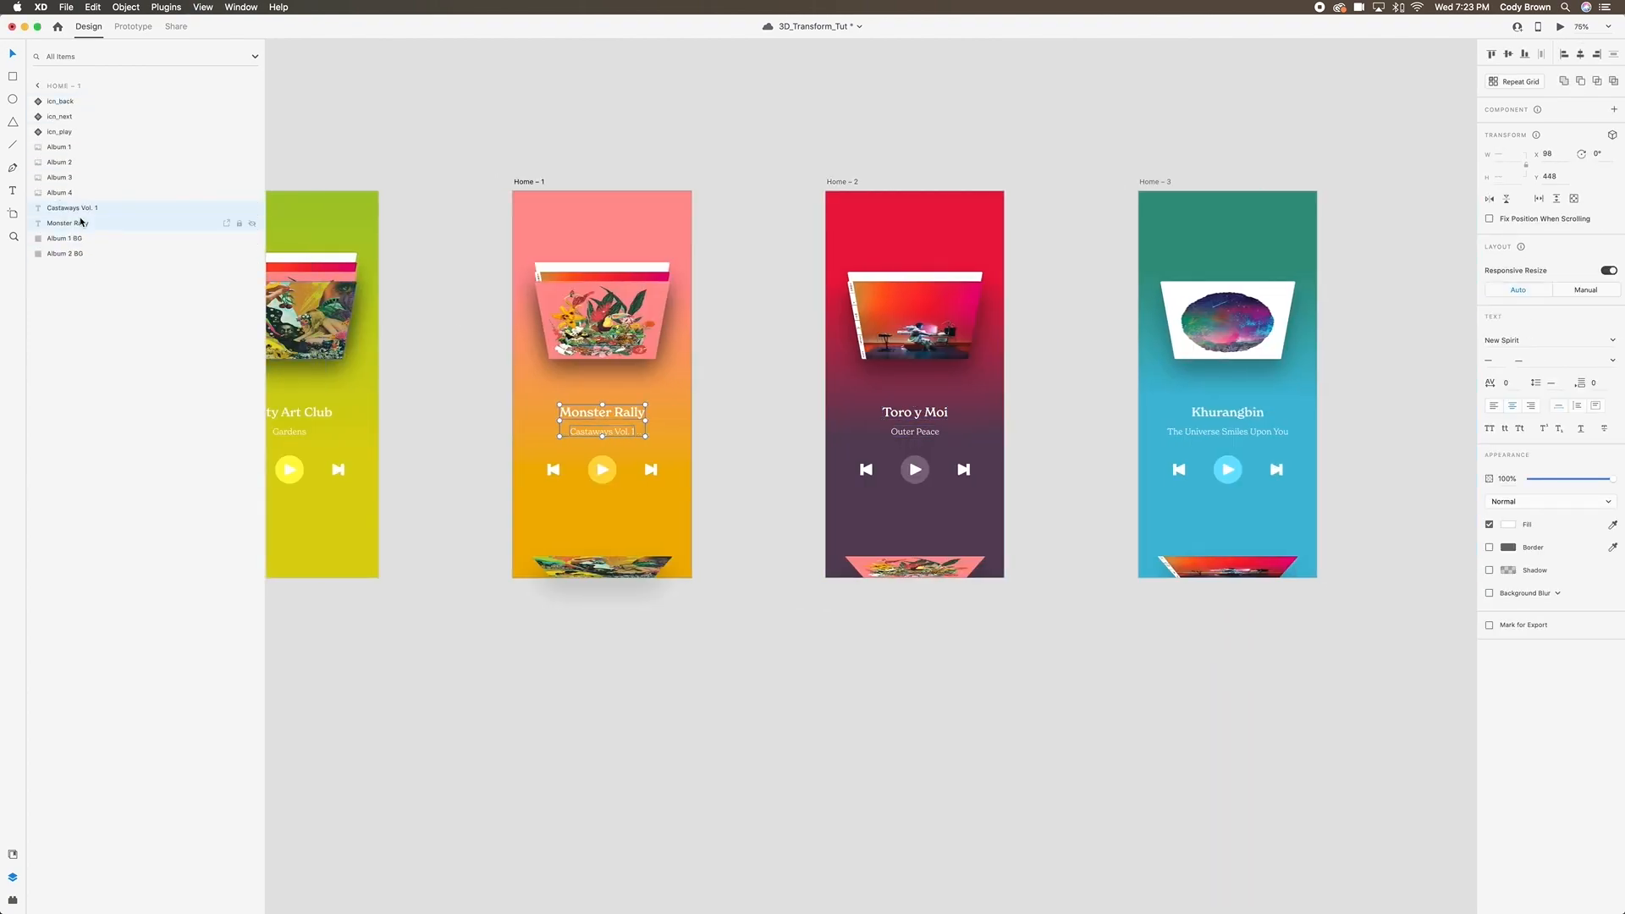
Preview the prototype from the Home artboard and swipe through the album cards, closing the preview window at the end.
{"action": "scroll", "coordinate": [881, 436], "scroll_direction": "right", "scroll_amount": 5}
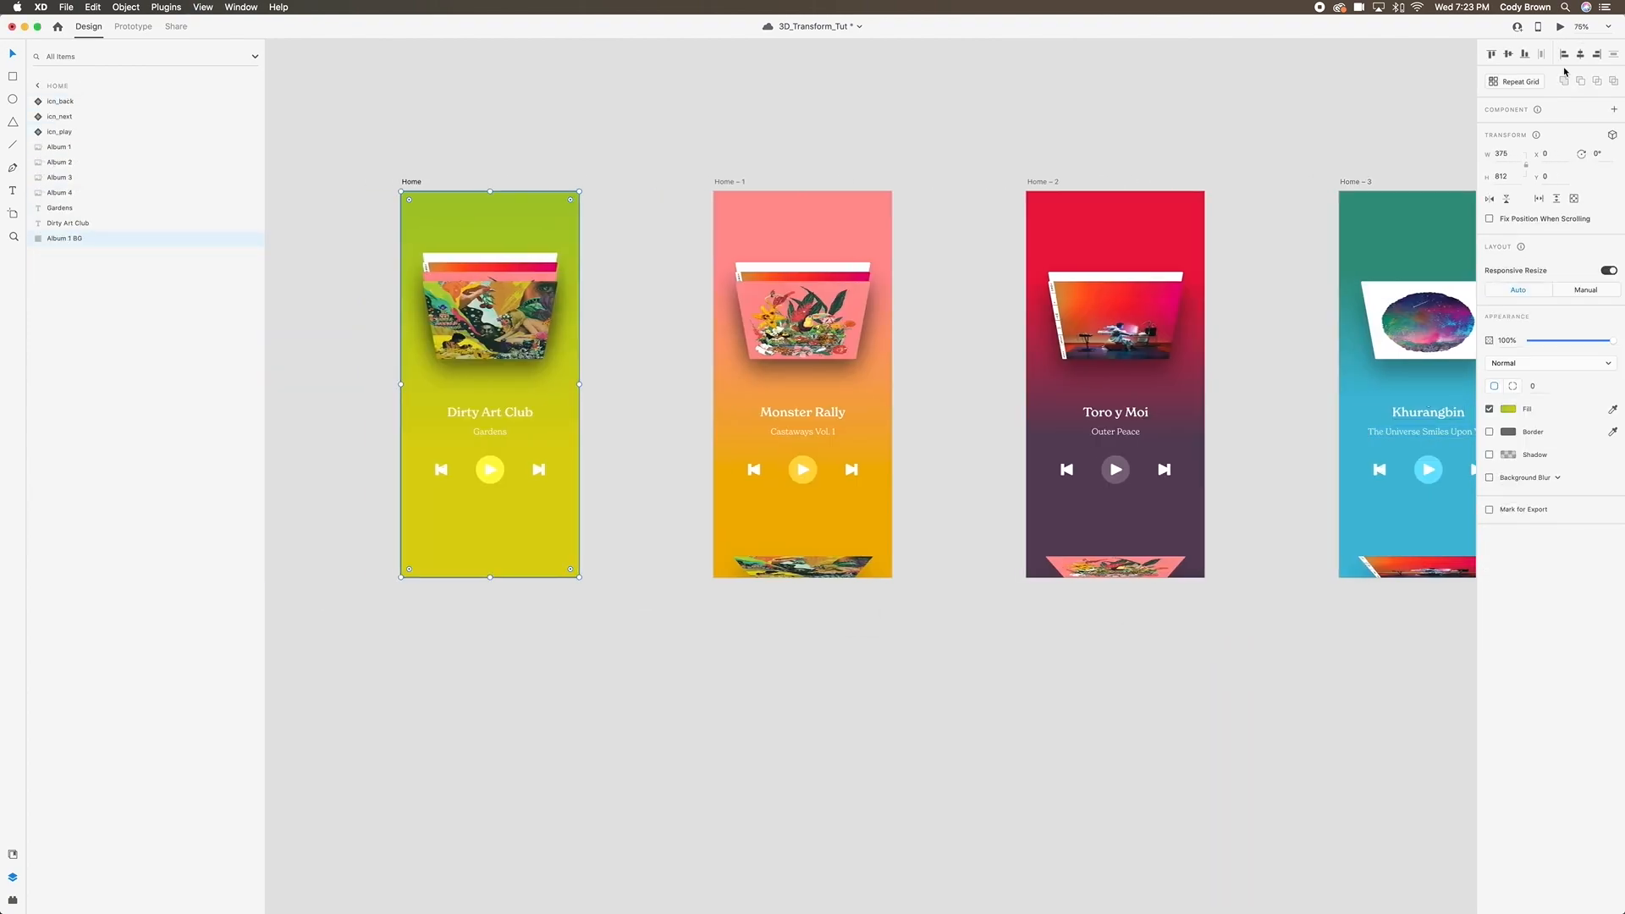
{"action": "key", "text": "super+Return"}
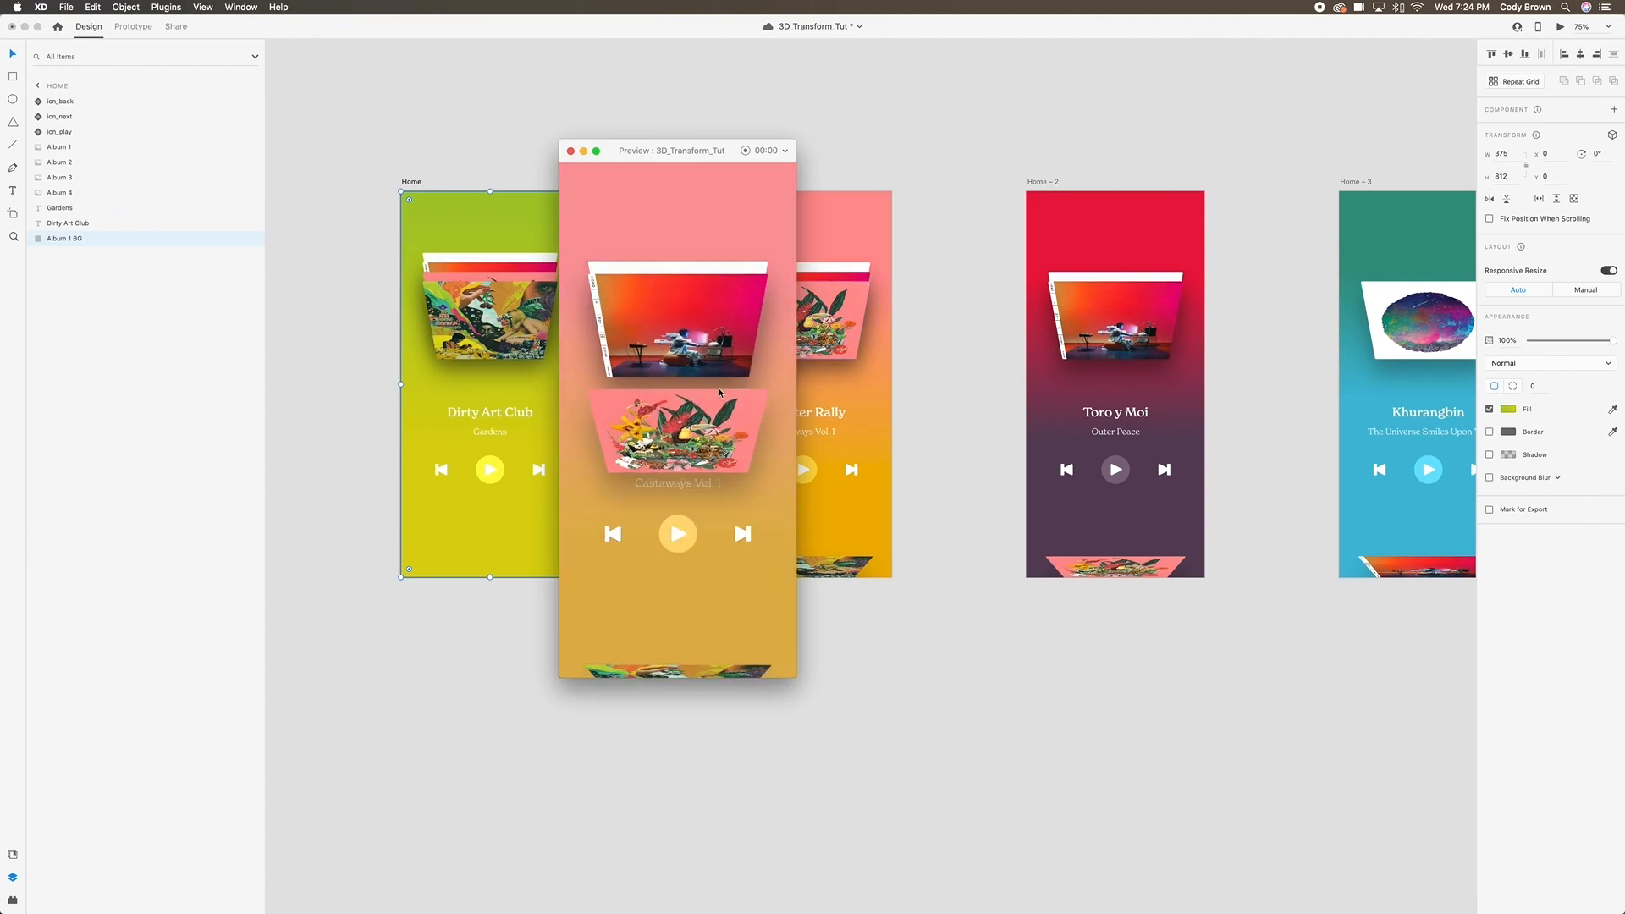
{"action": "key", "text": "Escape"}
Change the copied heading text at the top of Home – 1 to My Music and preview the prototype.
{"action": "key", "text": "super+2"}
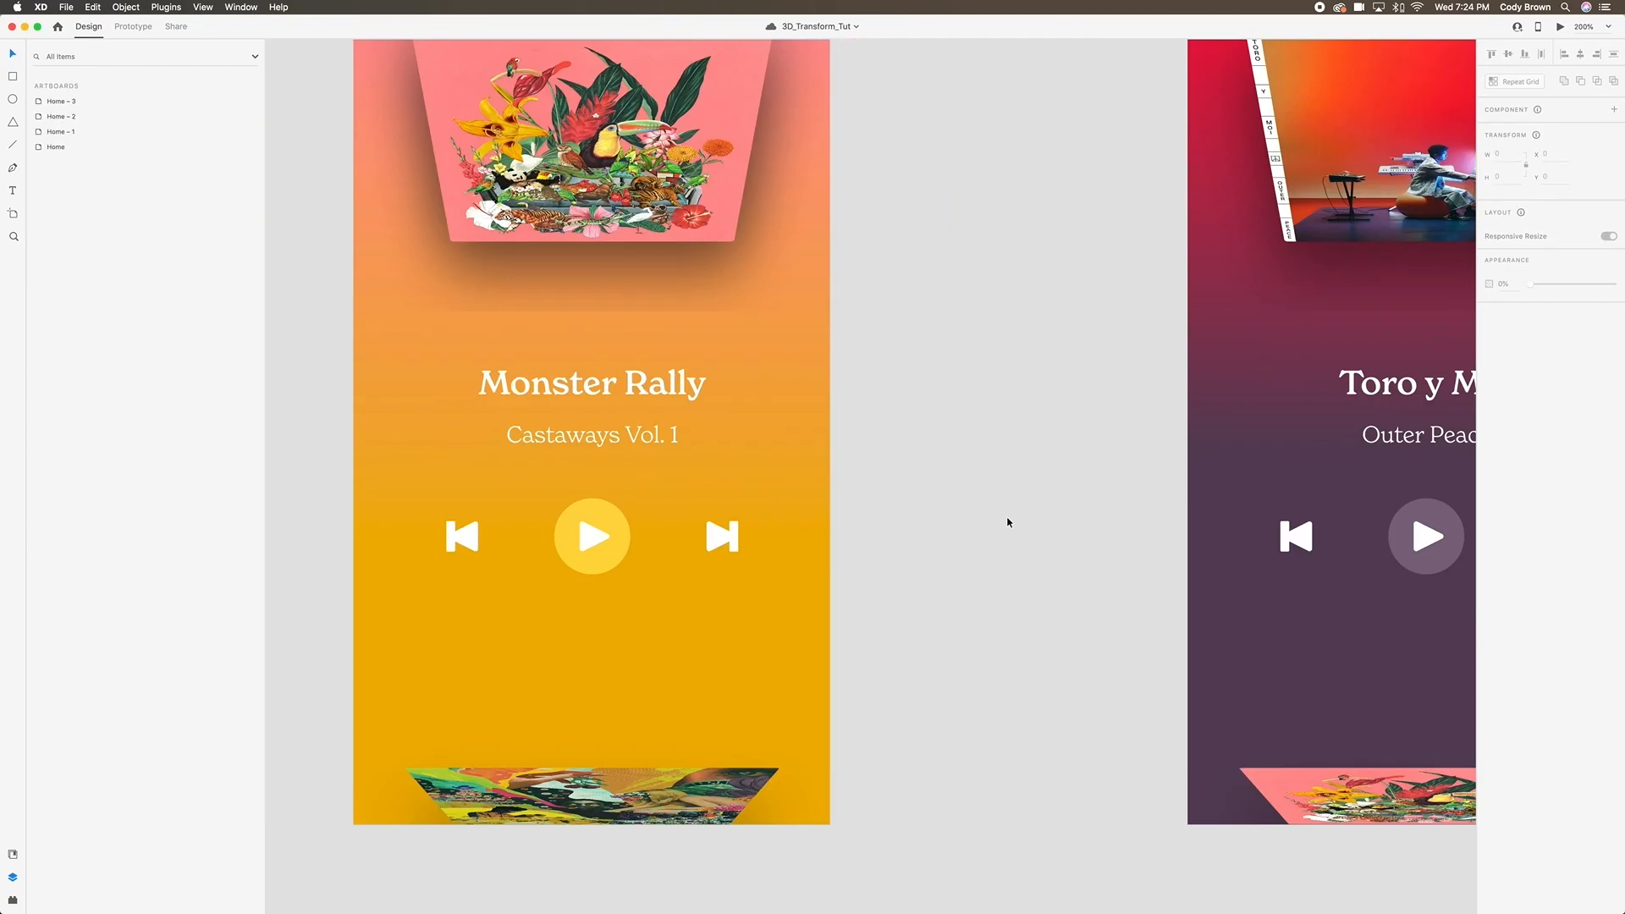
{"action": "key", "text": "super+1"}
{"action": "double_click", "coordinate": [931, 173]}
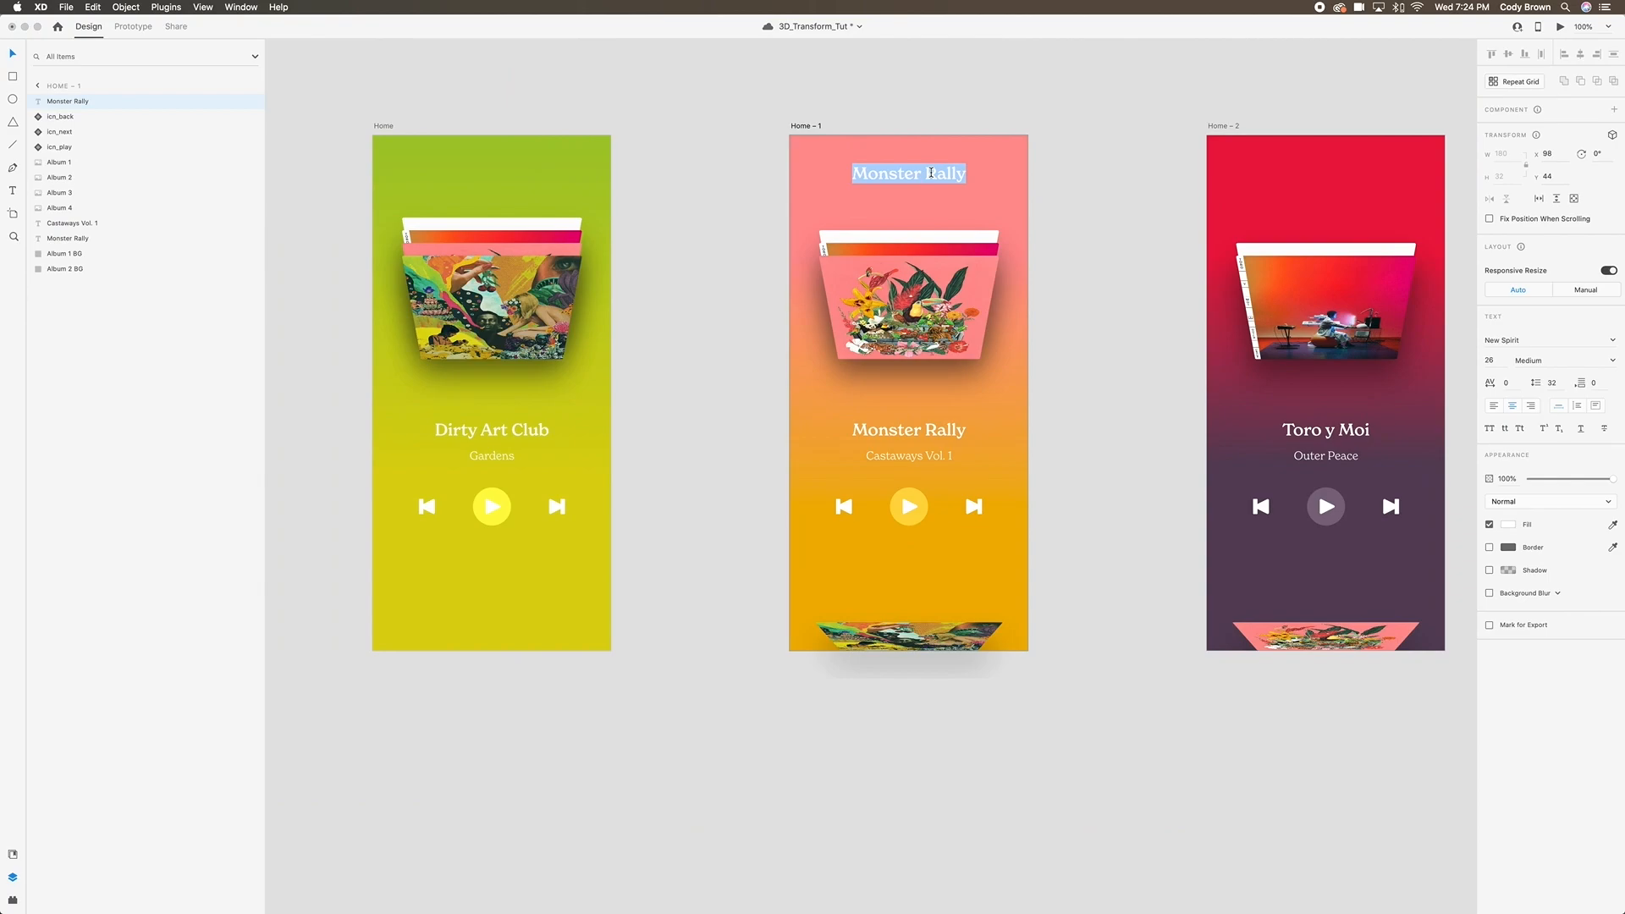
{"action": "type", "text": "My Music"}
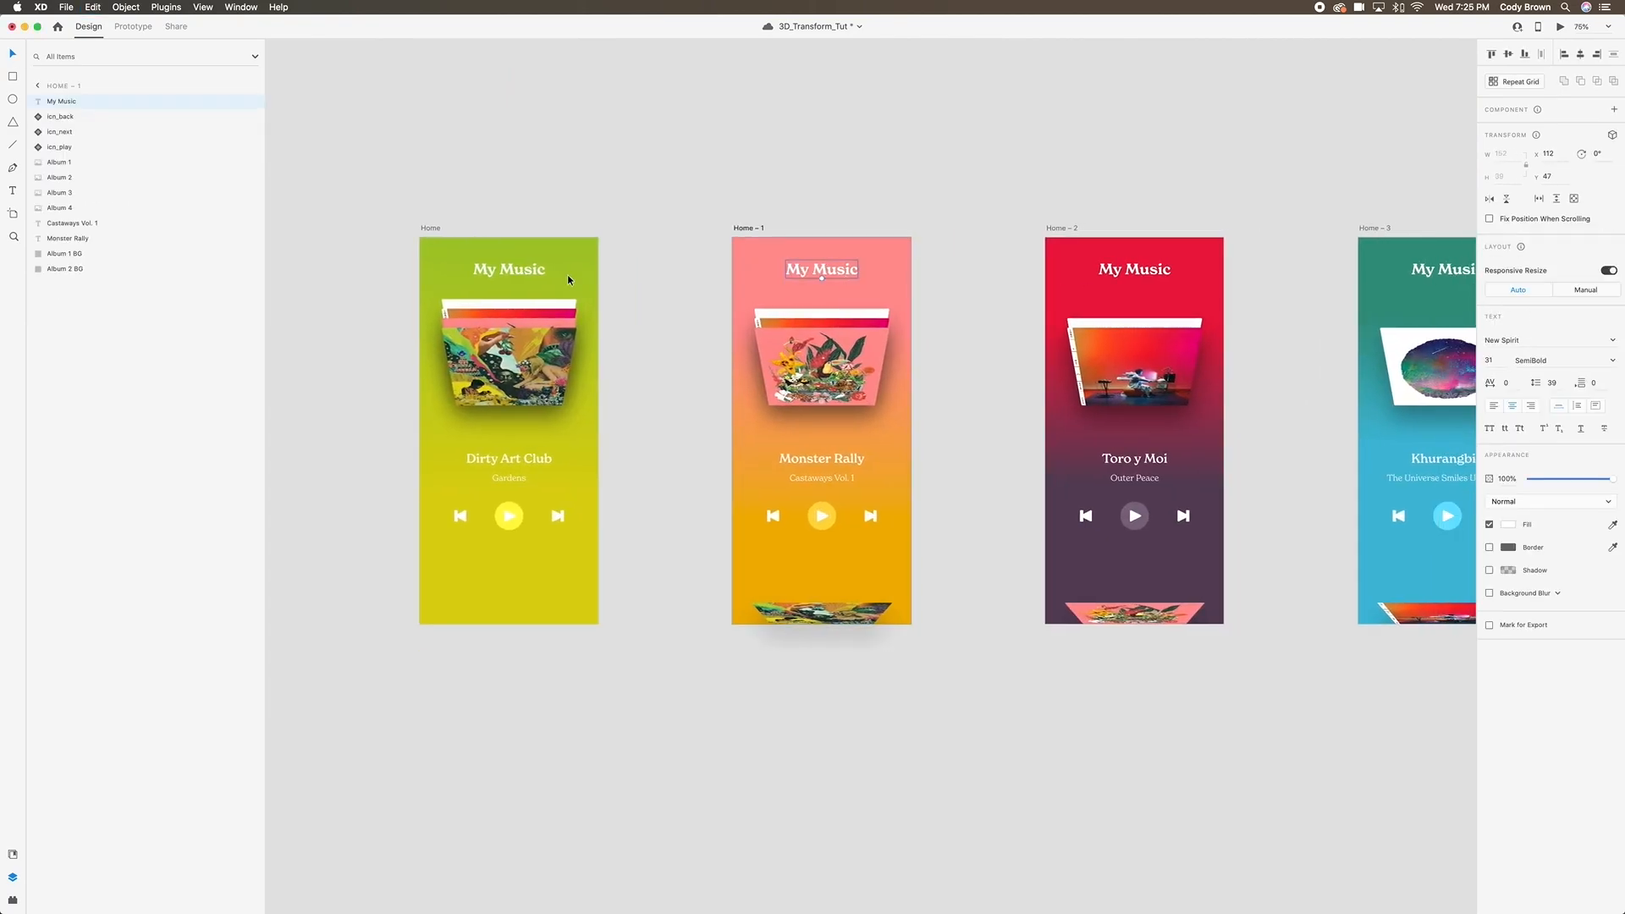
{"action": "key", "text": "super+Return"}
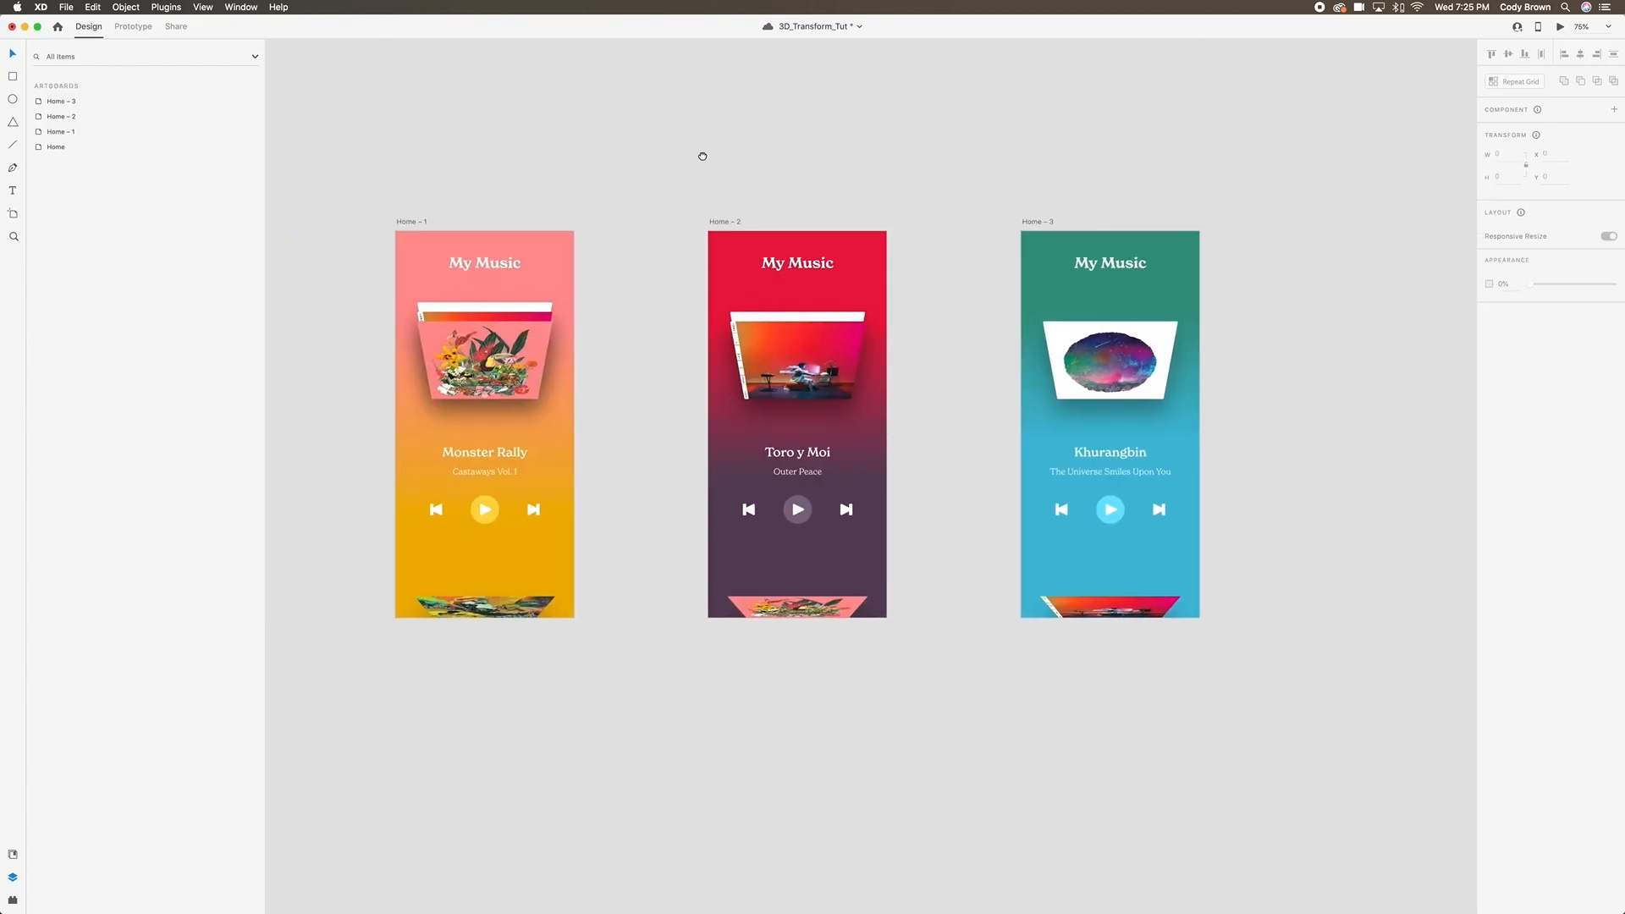
{"action": "scroll", "coordinate": [760, 135], "scroll_direction": "left", "scroll_amount": 5}
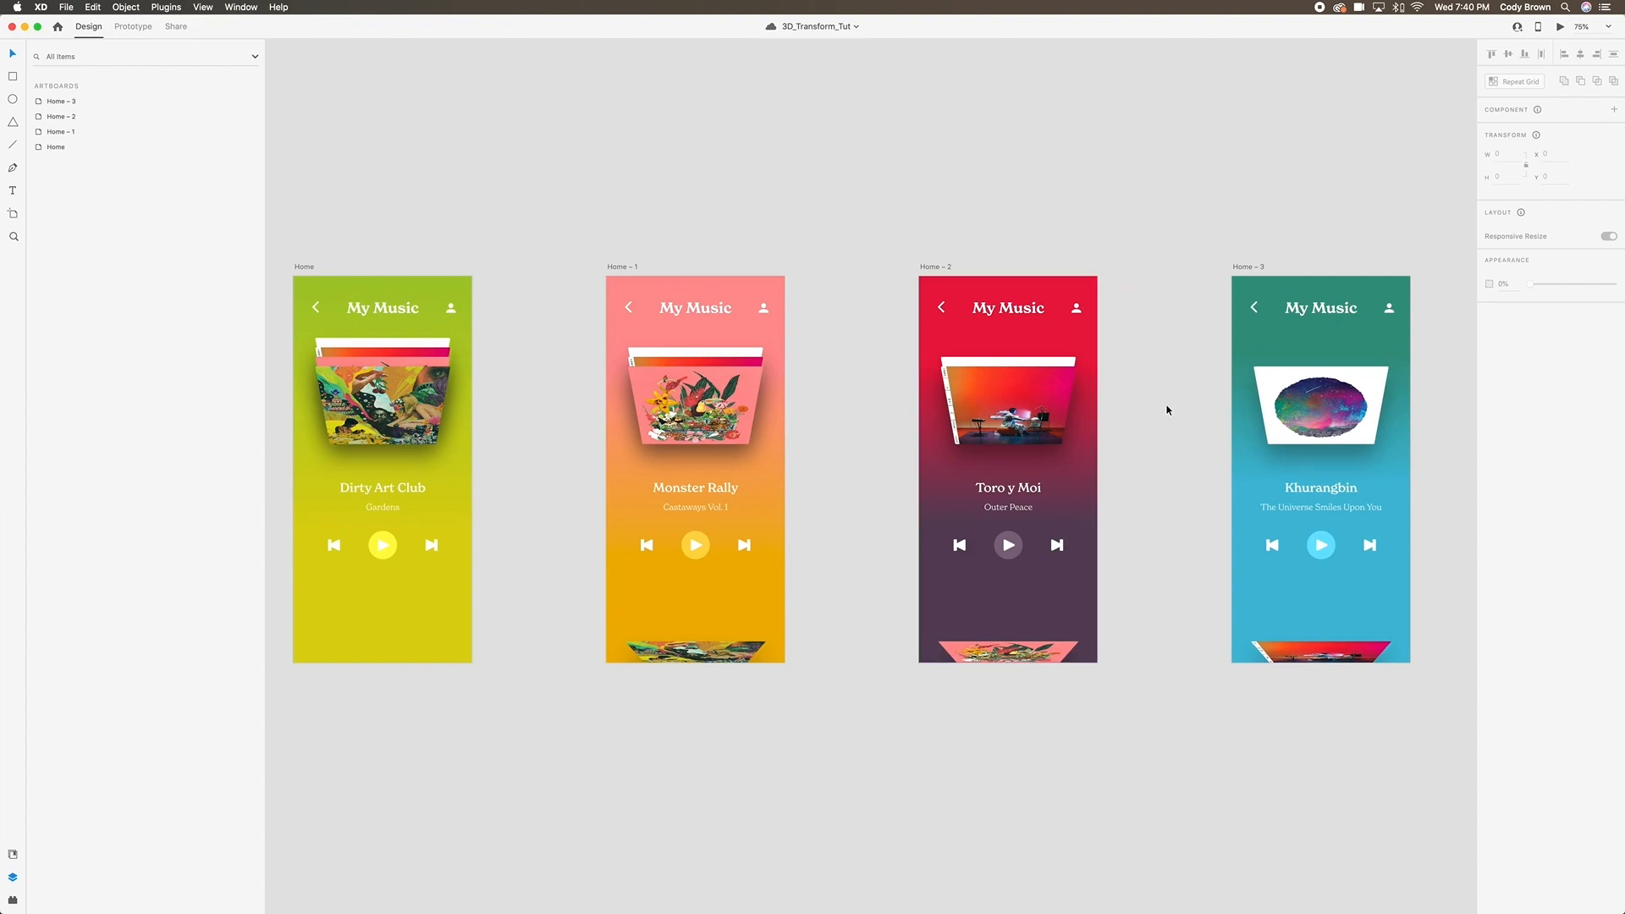
Examine the playback icon components on Home – 2 up close, focusing on the play icon and its component states.
{"action": "left_click", "coordinate": [1014, 558]}
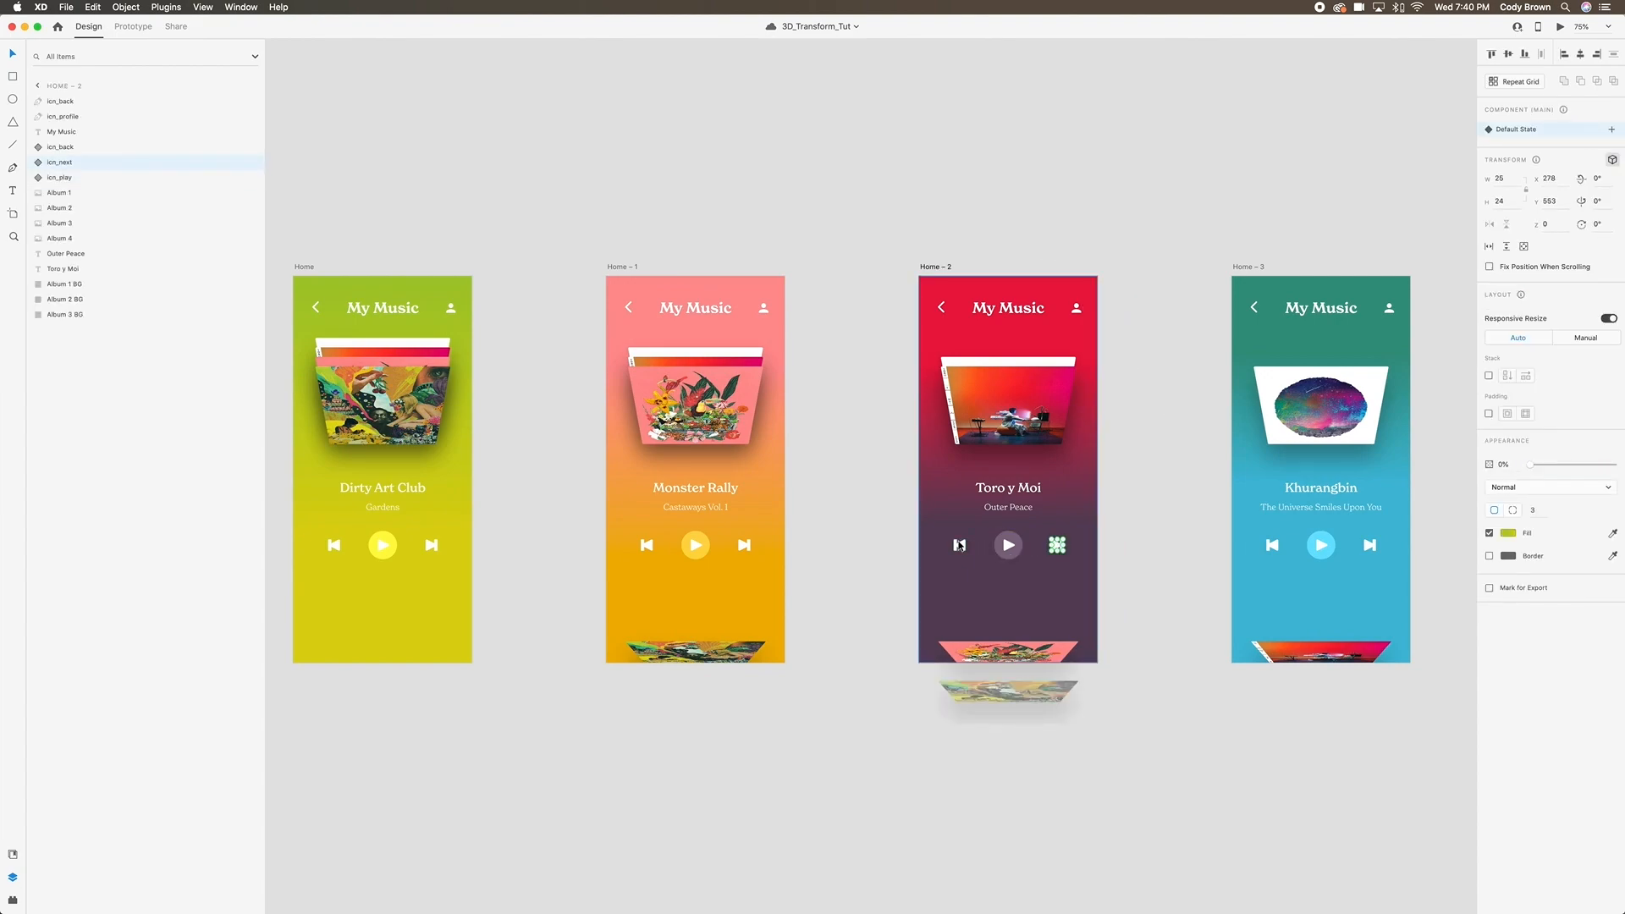
{"action": "left_click", "coordinate": [1009, 546]}
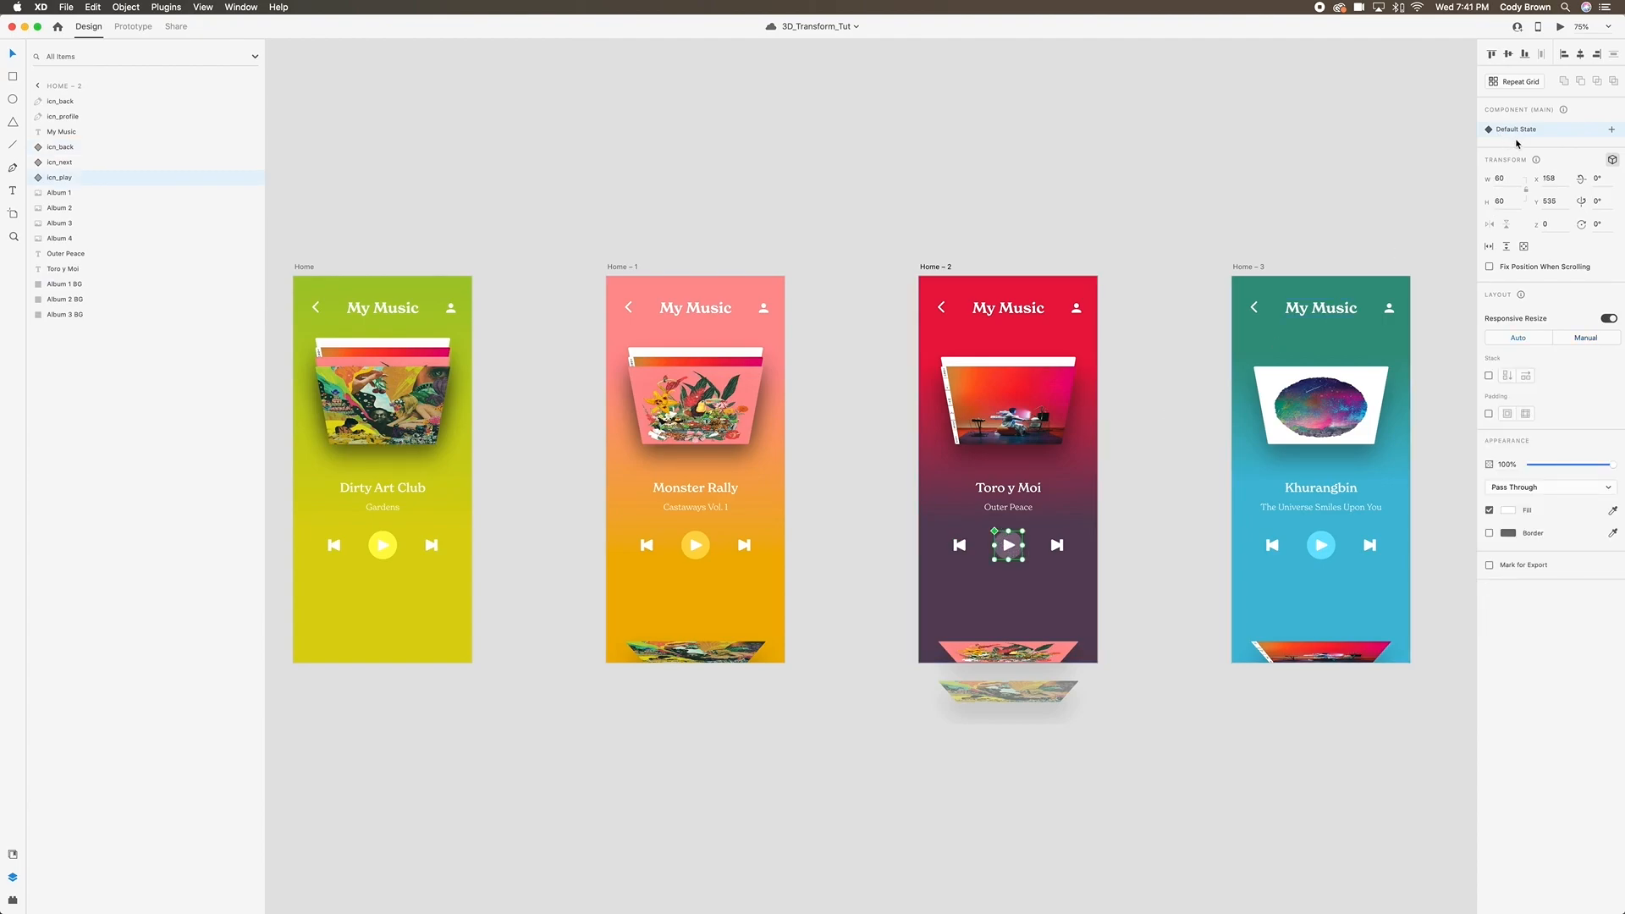
{"action": "key", "text": "super+equal"}
{"action": "key", "text": "super+equal"}
{"action": "key", "text": "super+equal"}
{"action": "key", "text": "super+equal"}
{"action": "scroll", "coordinate": [1027, 438], "scroll_direction": "right", "scroll_amount": 5}
{"action": "scroll", "coordinate": [1055, 440], "scroll_direction": "down", "scroll_amount": 2}
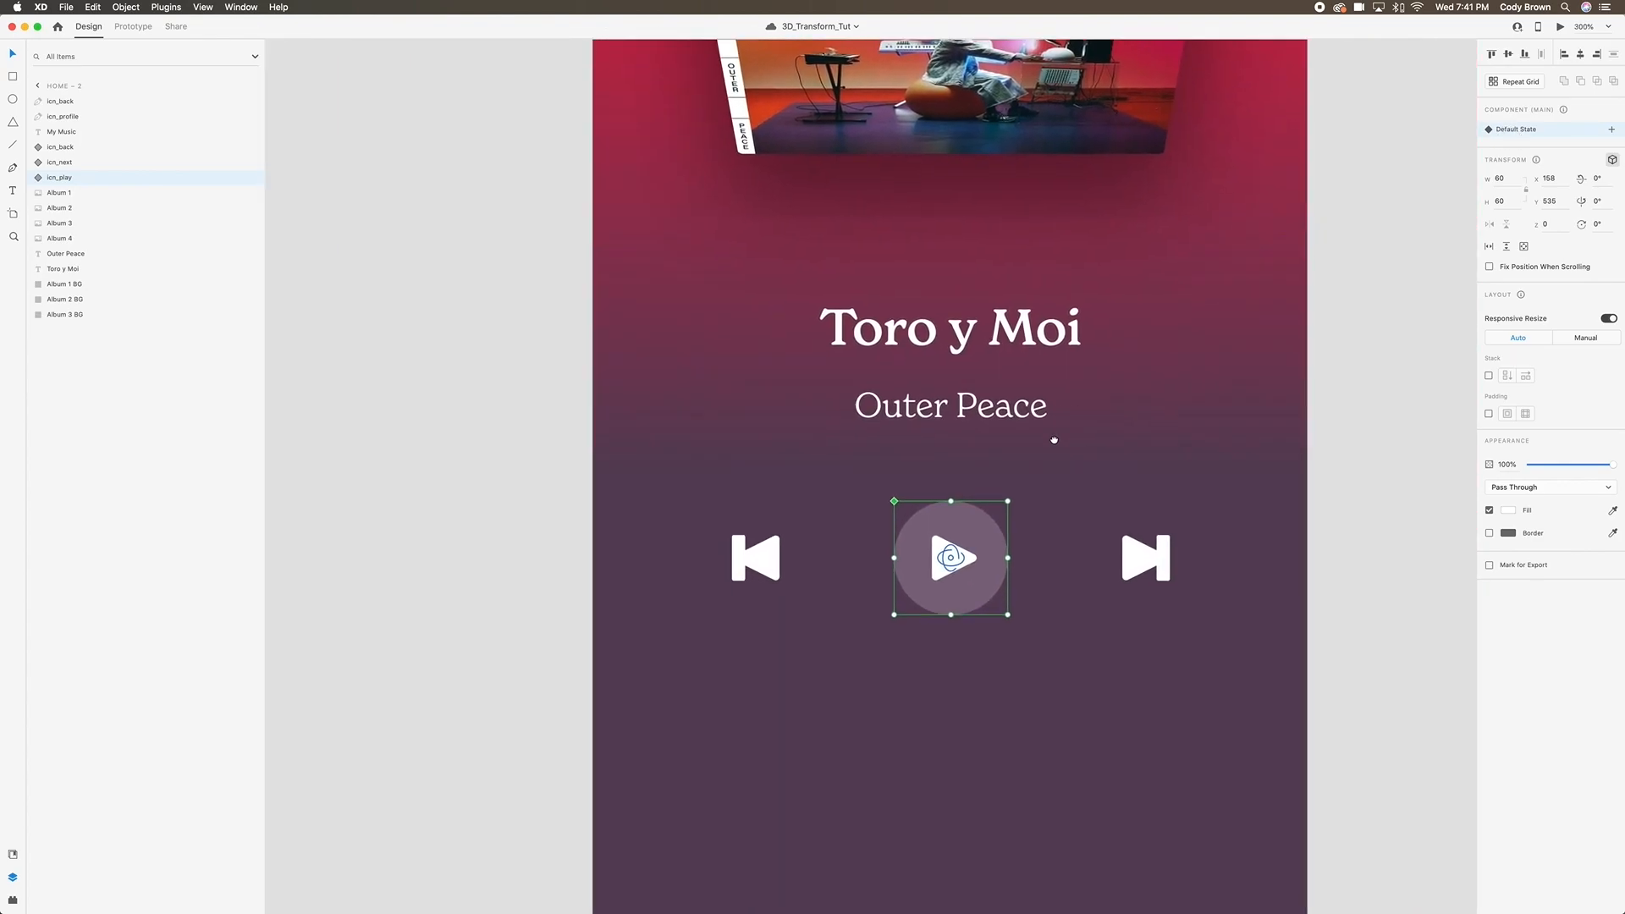
{"action": "left_click", "coordinate": [1282, 419]}
{"action": "key", "text": "super+equal"}
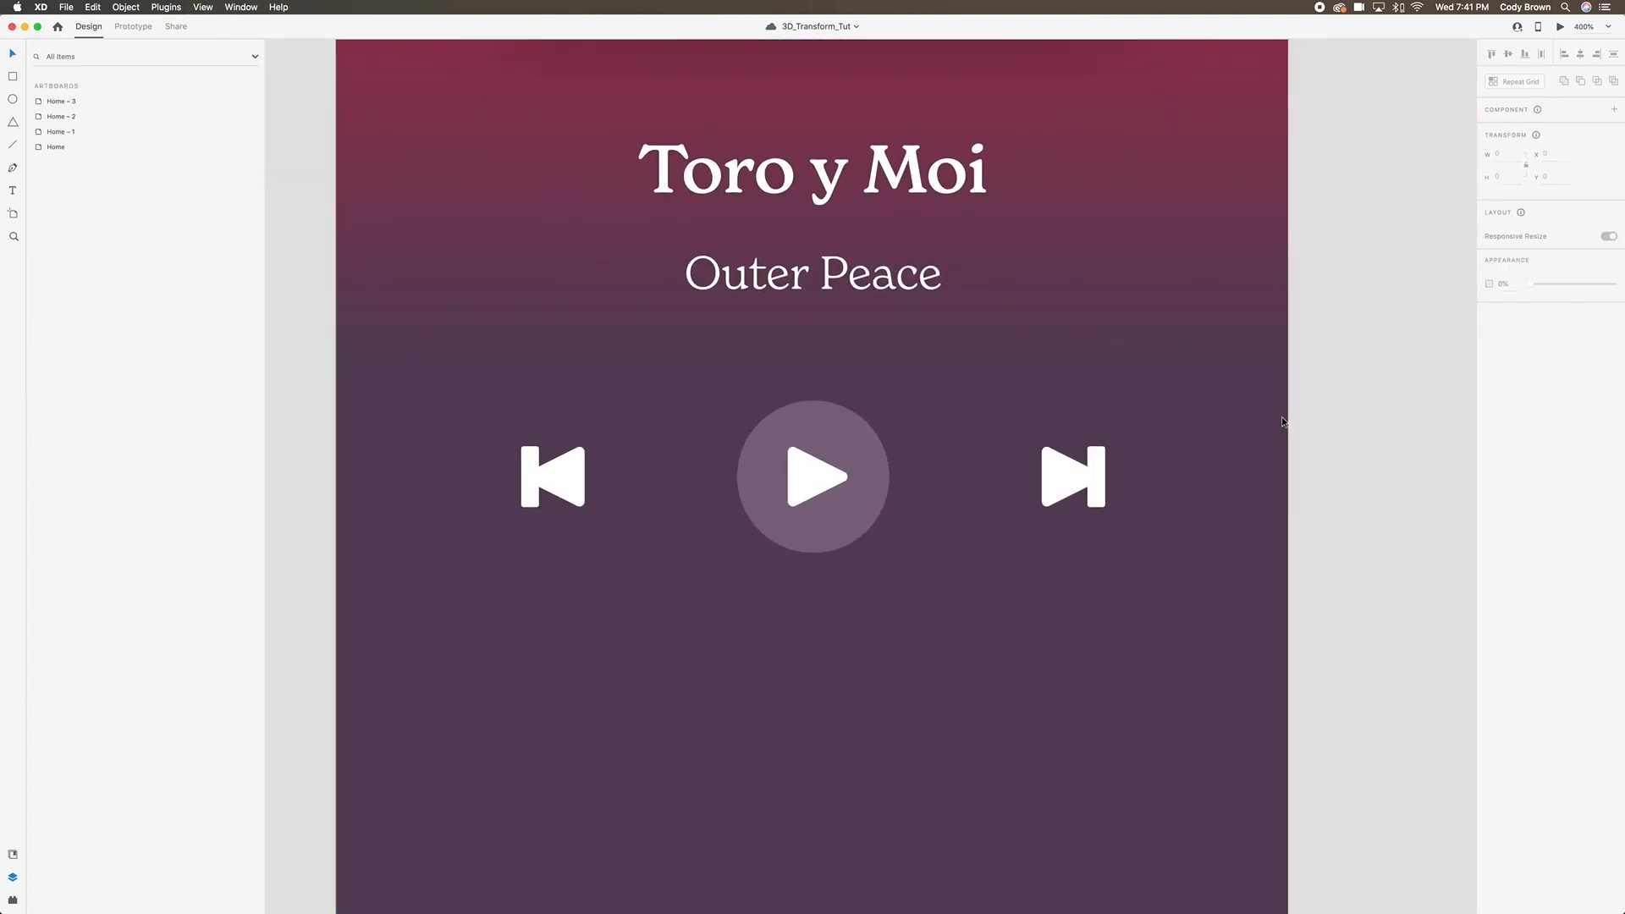
{"action": "left_click", "coordinate": [796, 485]}
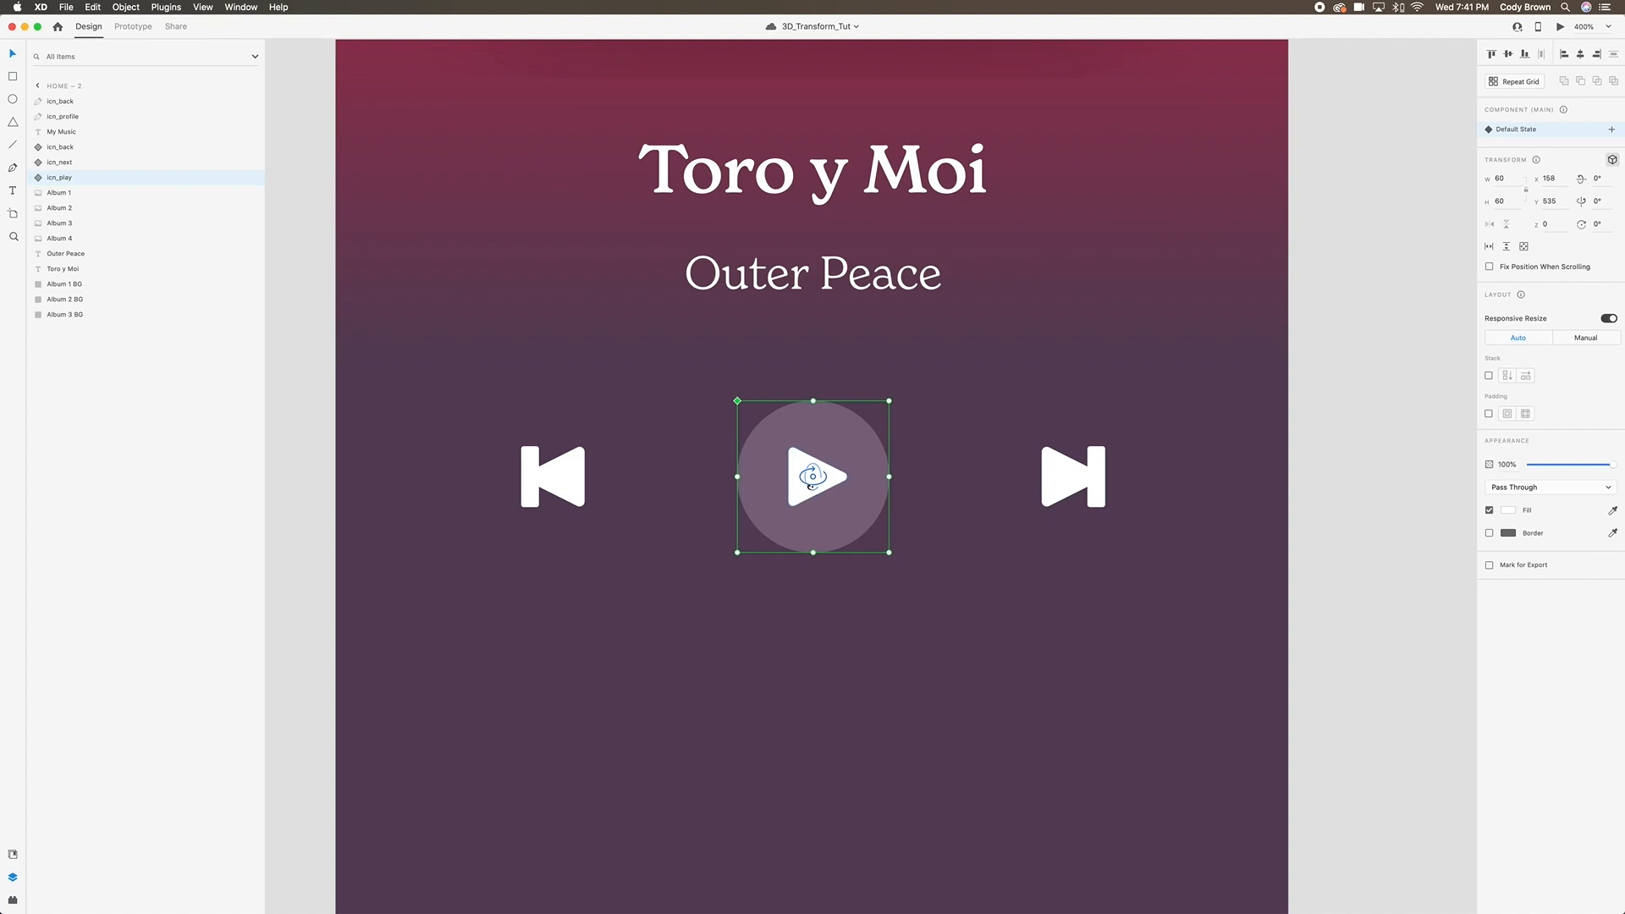
{"action": "key", "text": "super+minus"}
{"action": "scroll", "coordinate": [815, 490], "scroll_direction": "up", "scroll_amount": 4}
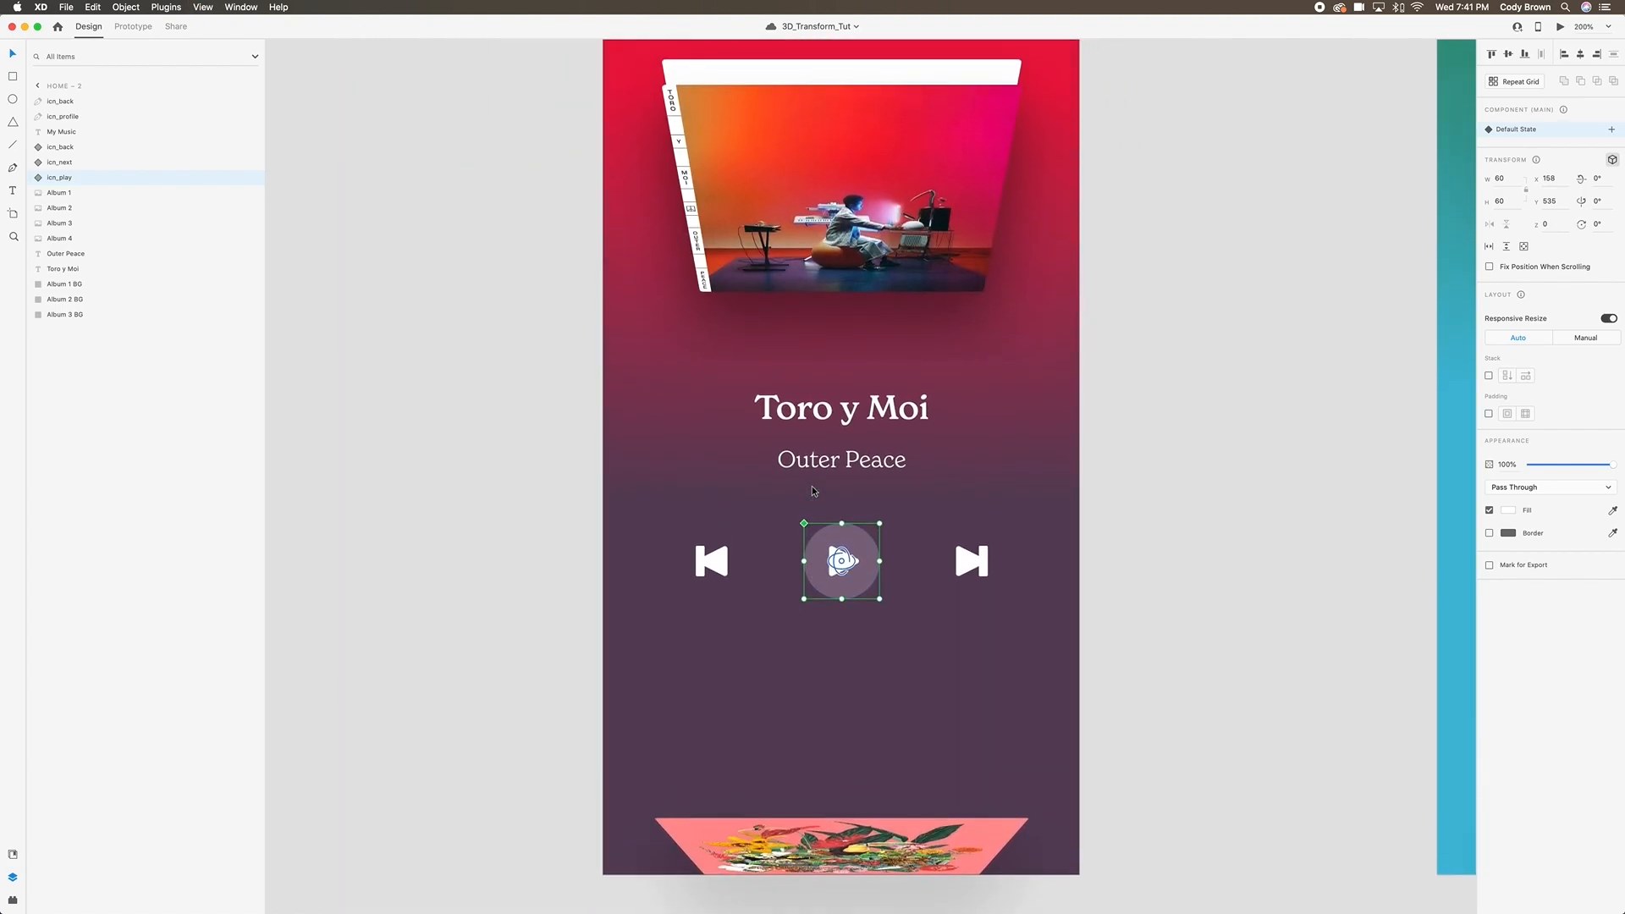
{"action": "scroll", "coordinate": [815, 489], "scroll_direction": "down", "scroll_amount": 2}
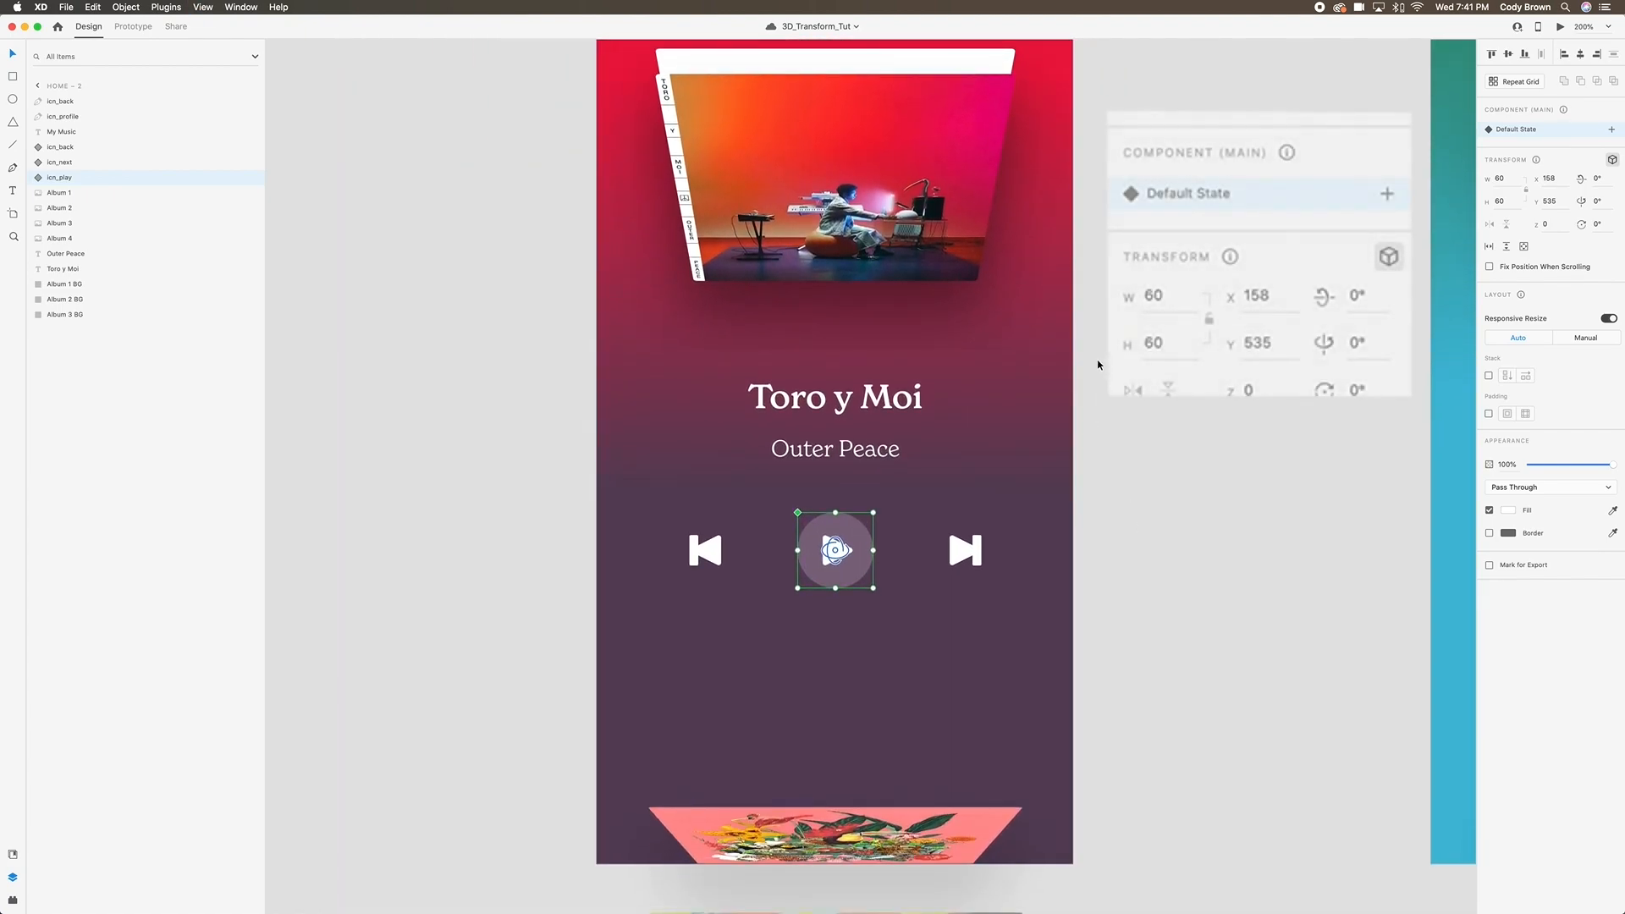
Add a new state named Tap to the play icon component on Home – 2.
{"action": "left_click", "coordinate": [1613, 131]}
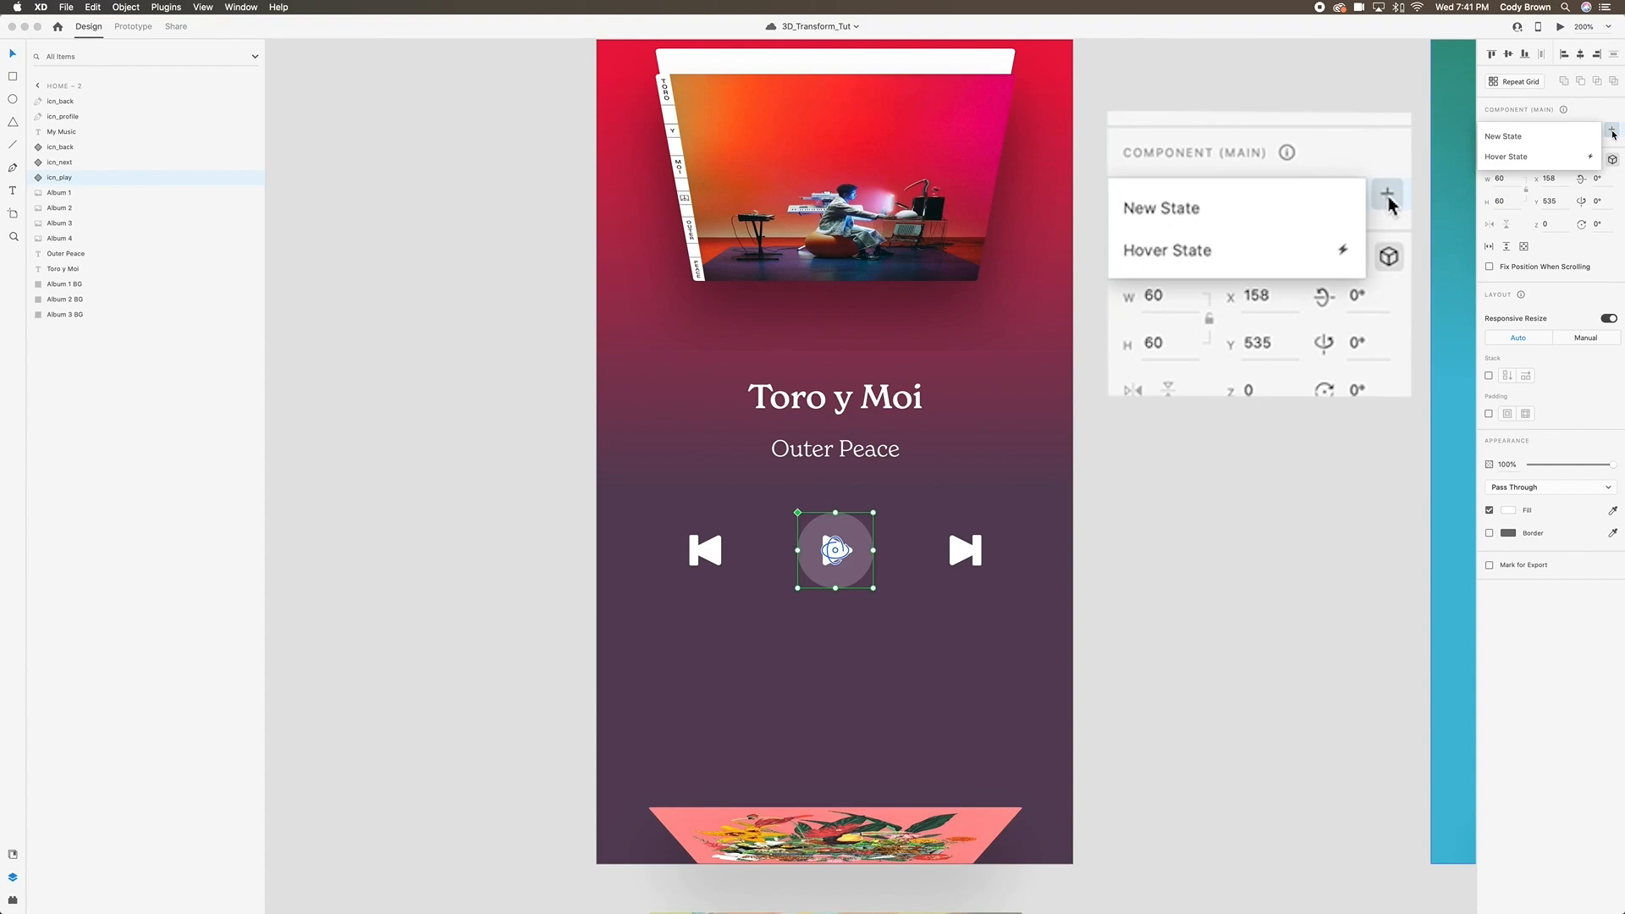
{"action": "left_click", "coordinate": [1555, 138]}
{"action": "type", "text": "Ta"}
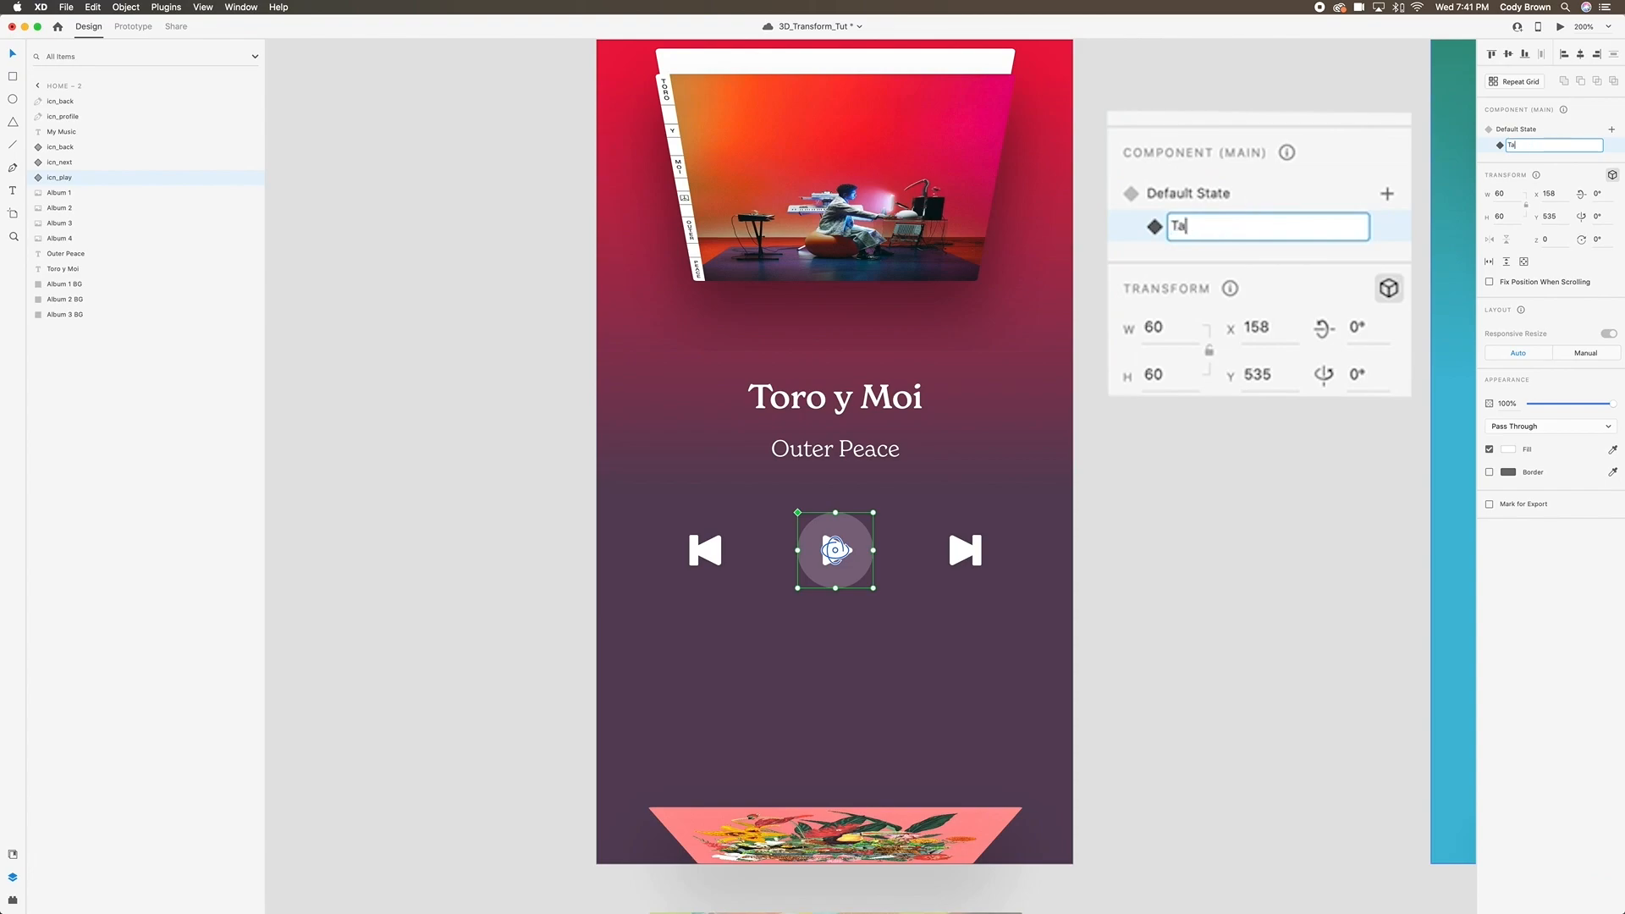
{"action": "type", "text": "p"}
{"action": "key", "text": "Return"}
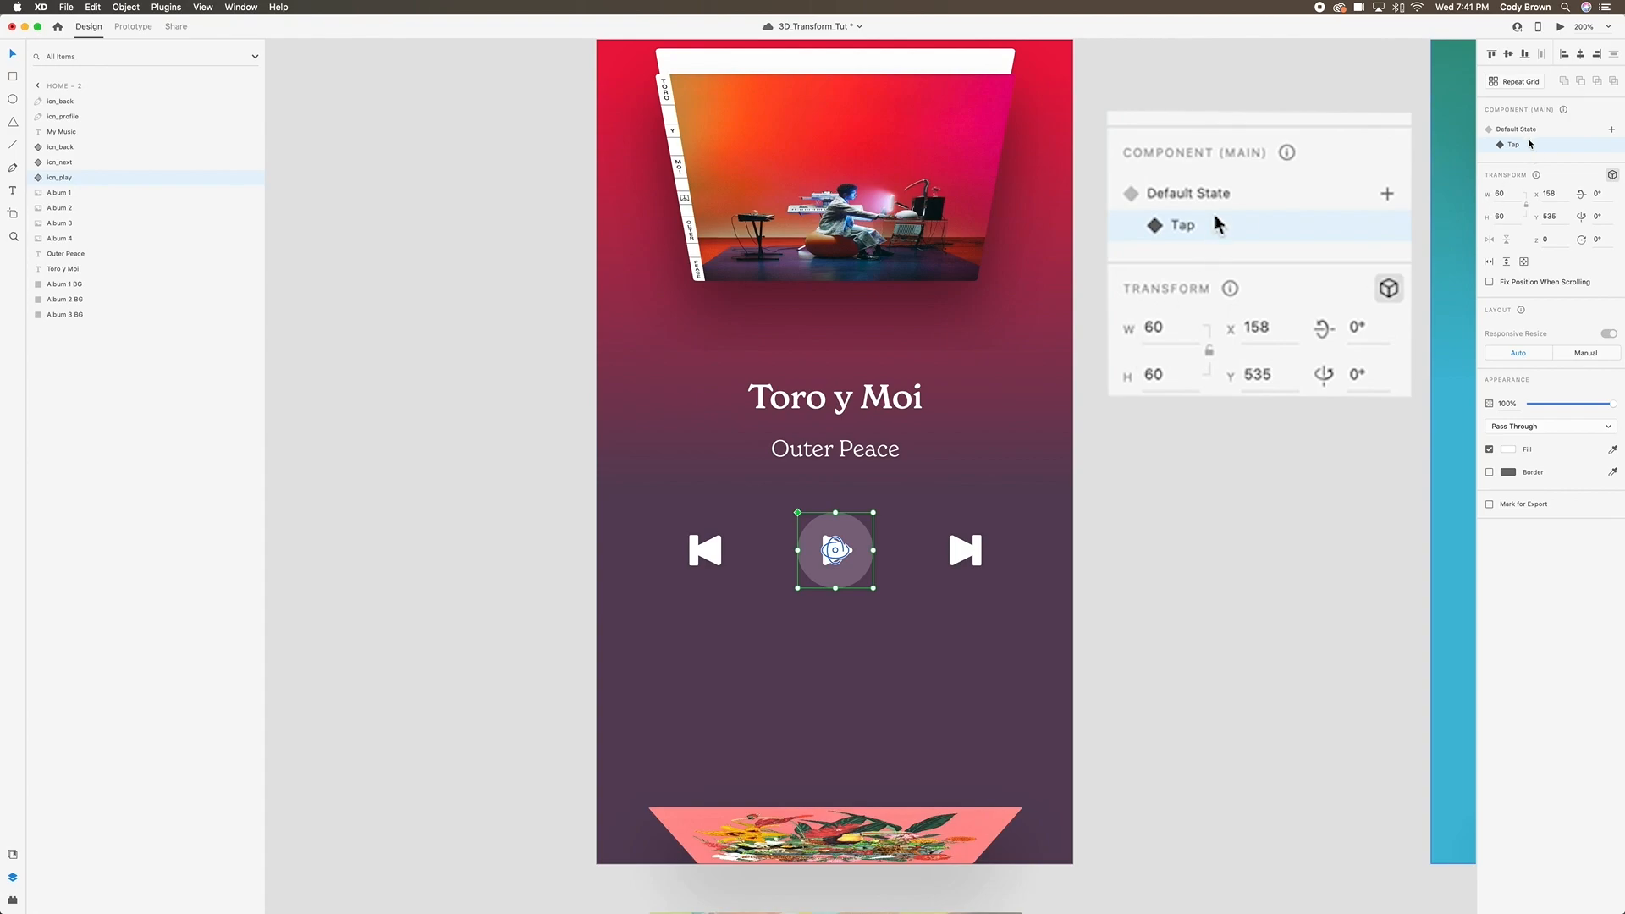
{"action": "left_click", "coordinate": [1270, 254]}
Duplicate the Home – 2 artboard and place the copy directly below the original.
{"action": "key", "text": "super+minus"}
{"action": "key", "text": "super+minus"}
{"action": "key", "text": "super+minus"}
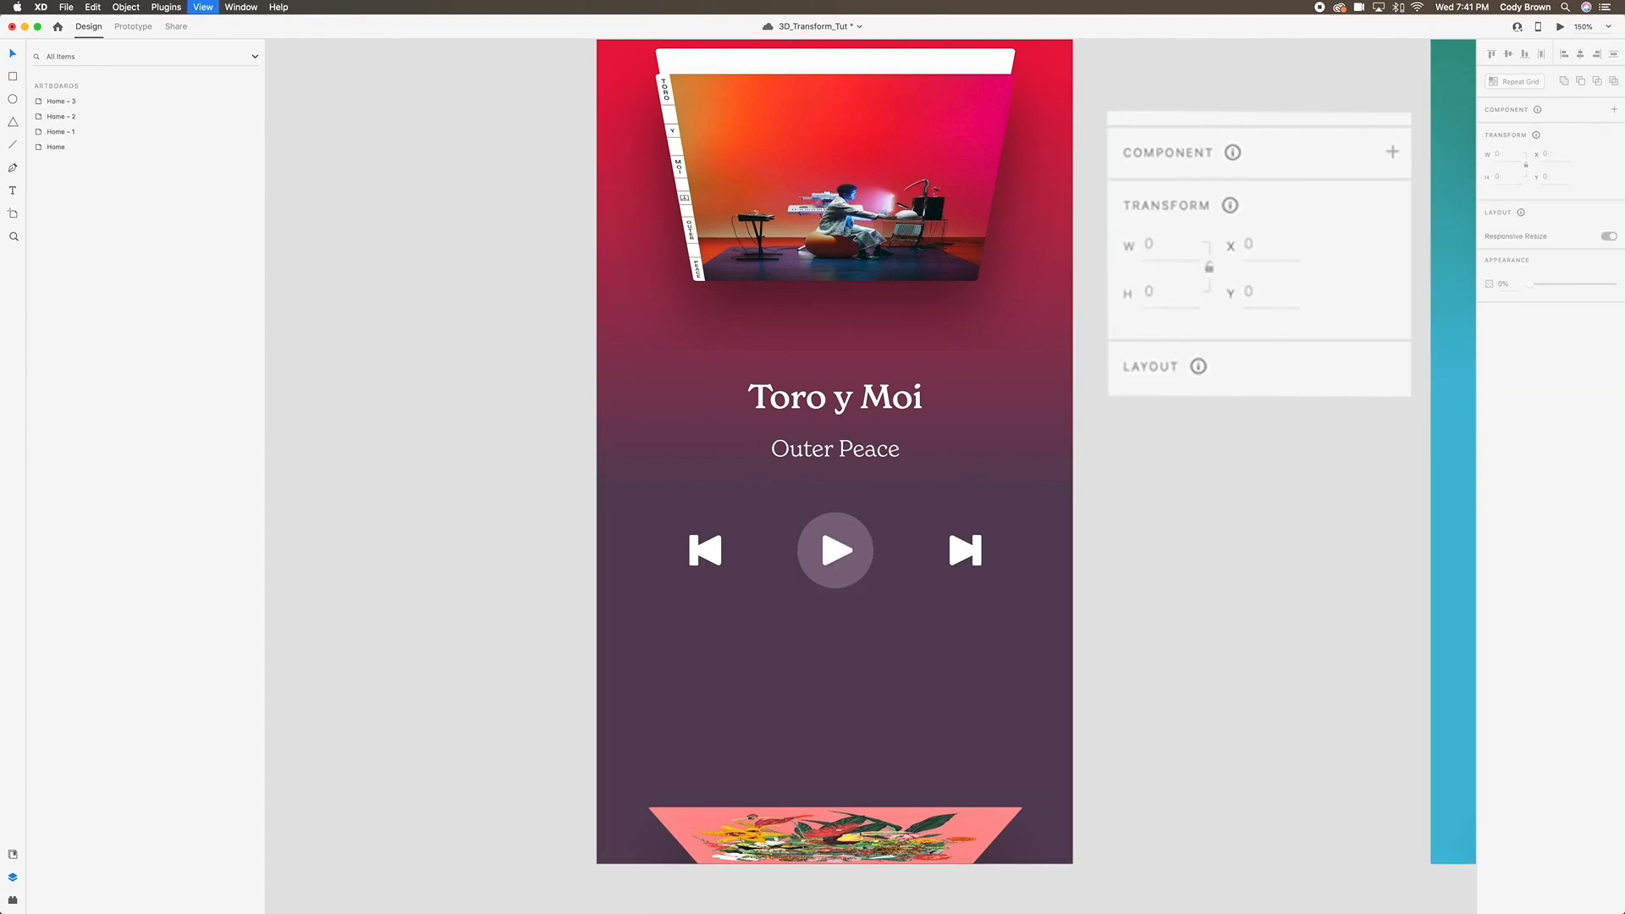
{"action": "scroll", "coordinate": [974, 397], "scroll_direction": "down", "scroll_amount": 2}
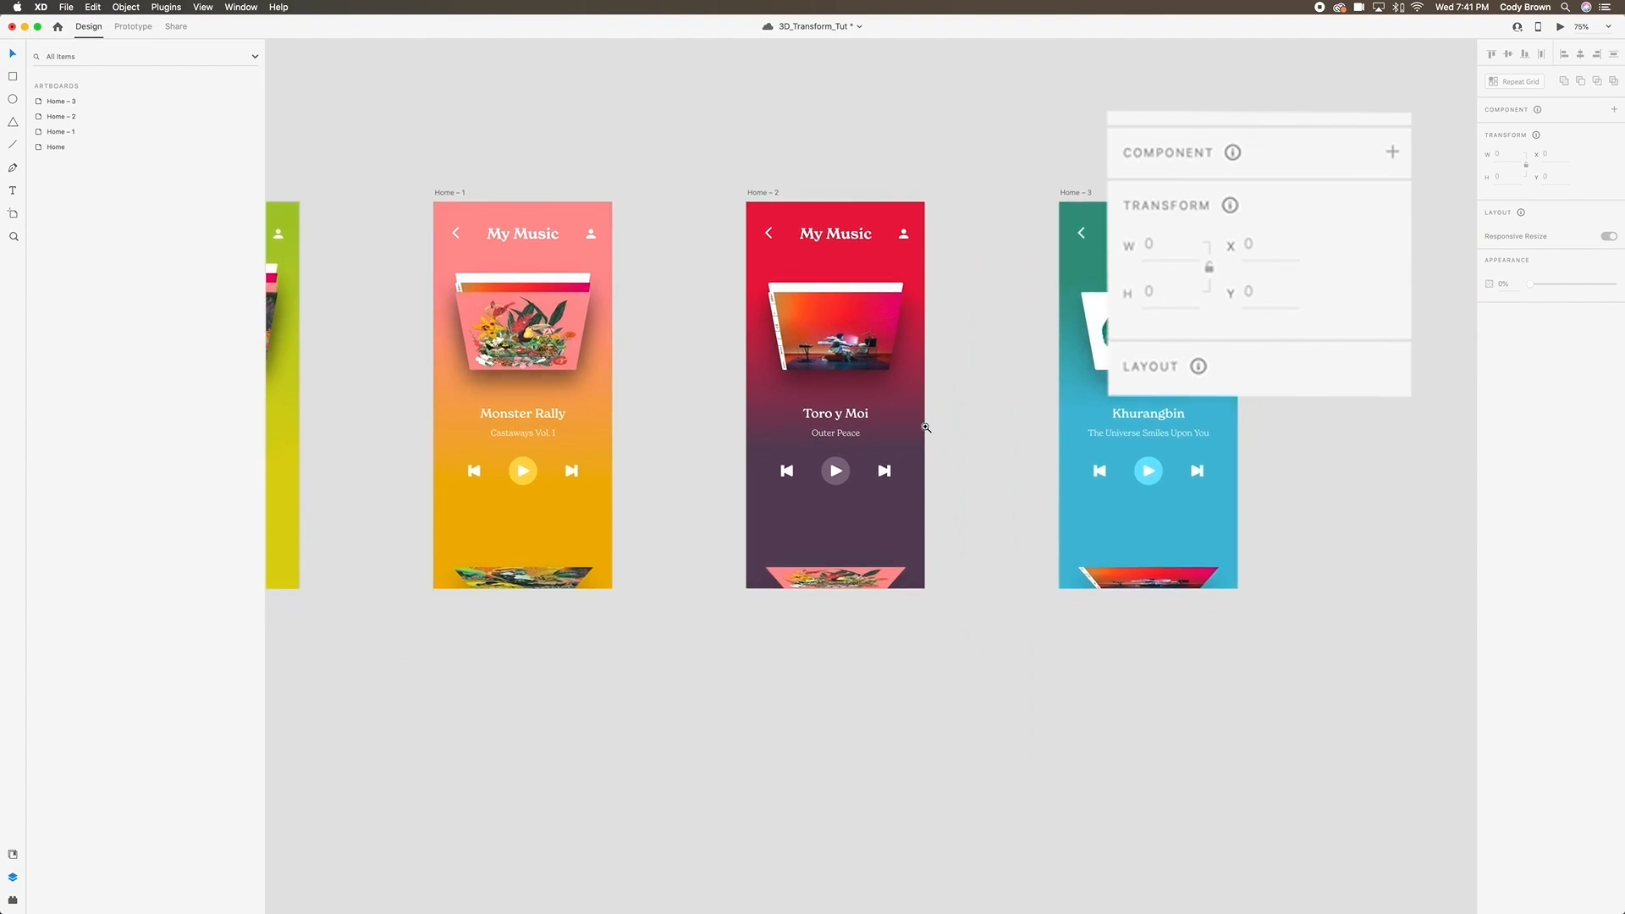
{"action": "left_click", "coordinate": [835, 470]}
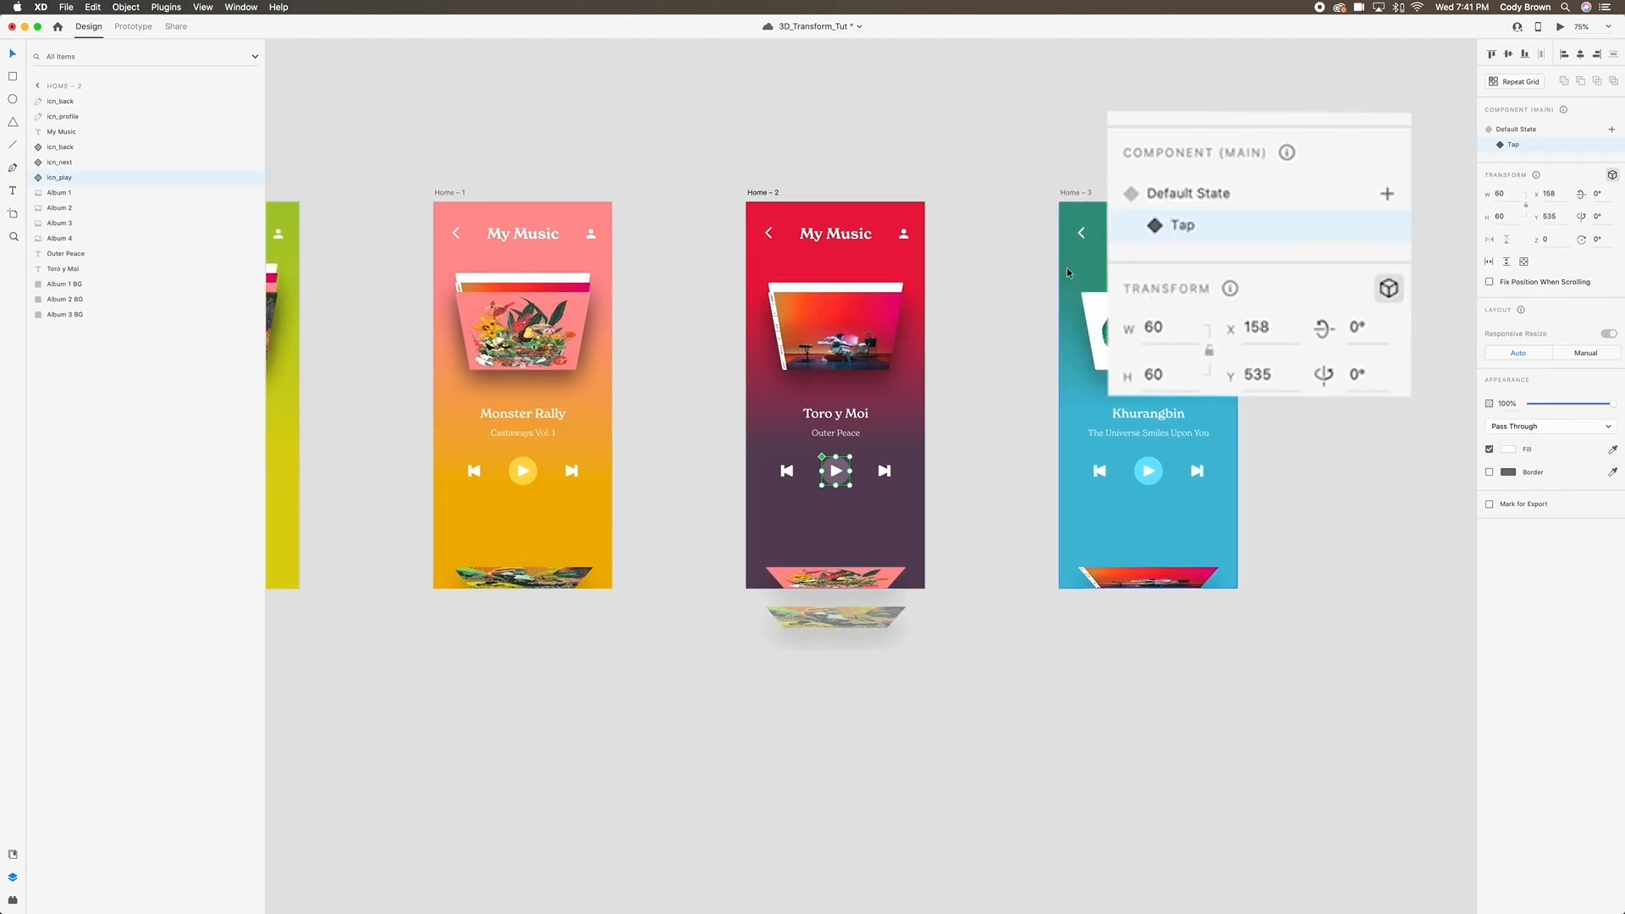
{"action": "left_click", "coordinate": [908, 210]}
{"action": "left_click", "coordinate": [829, 186]}
{"action": "left_click", "coordinate": [771, 196]}
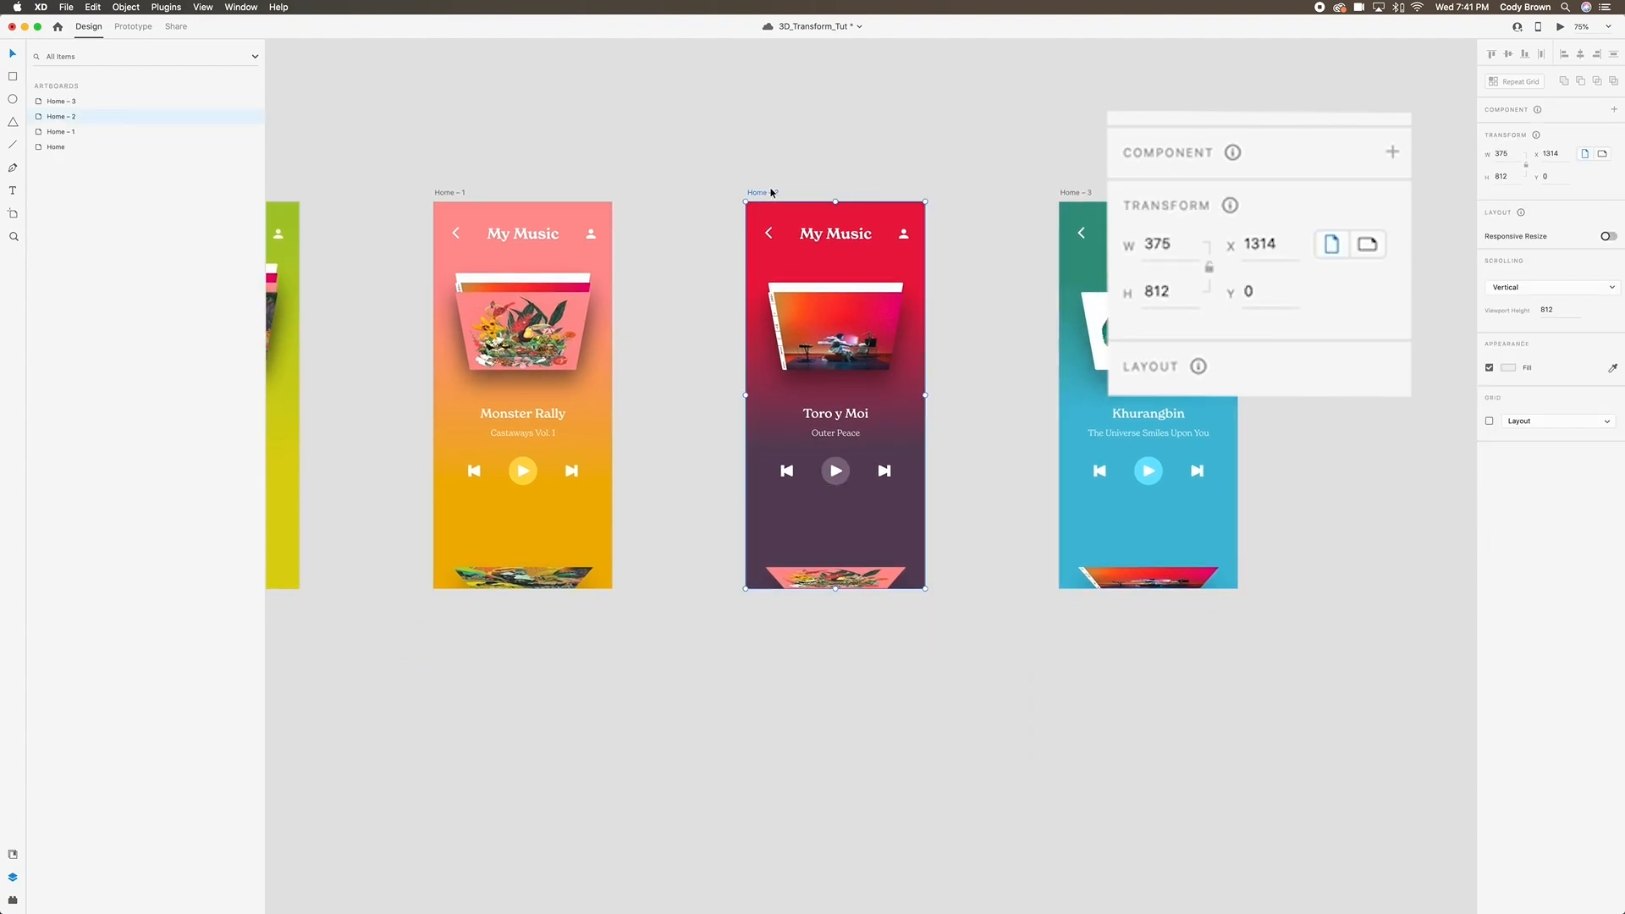
{"action": "left_click_drag", "start_coordinate": [772, 195], "coordinate": [814, 662]}
{"action": "scroll", "coordinate": [847, 508], "scroll_direction": "down", "scroll_amount": 3}
Add a Tap interaction to the Home – 2 play icon that auto-animates to Home – 4 with Ease In-Out over 0.9 s.
{"action": "left_click", "coordinate": [821, 294]}
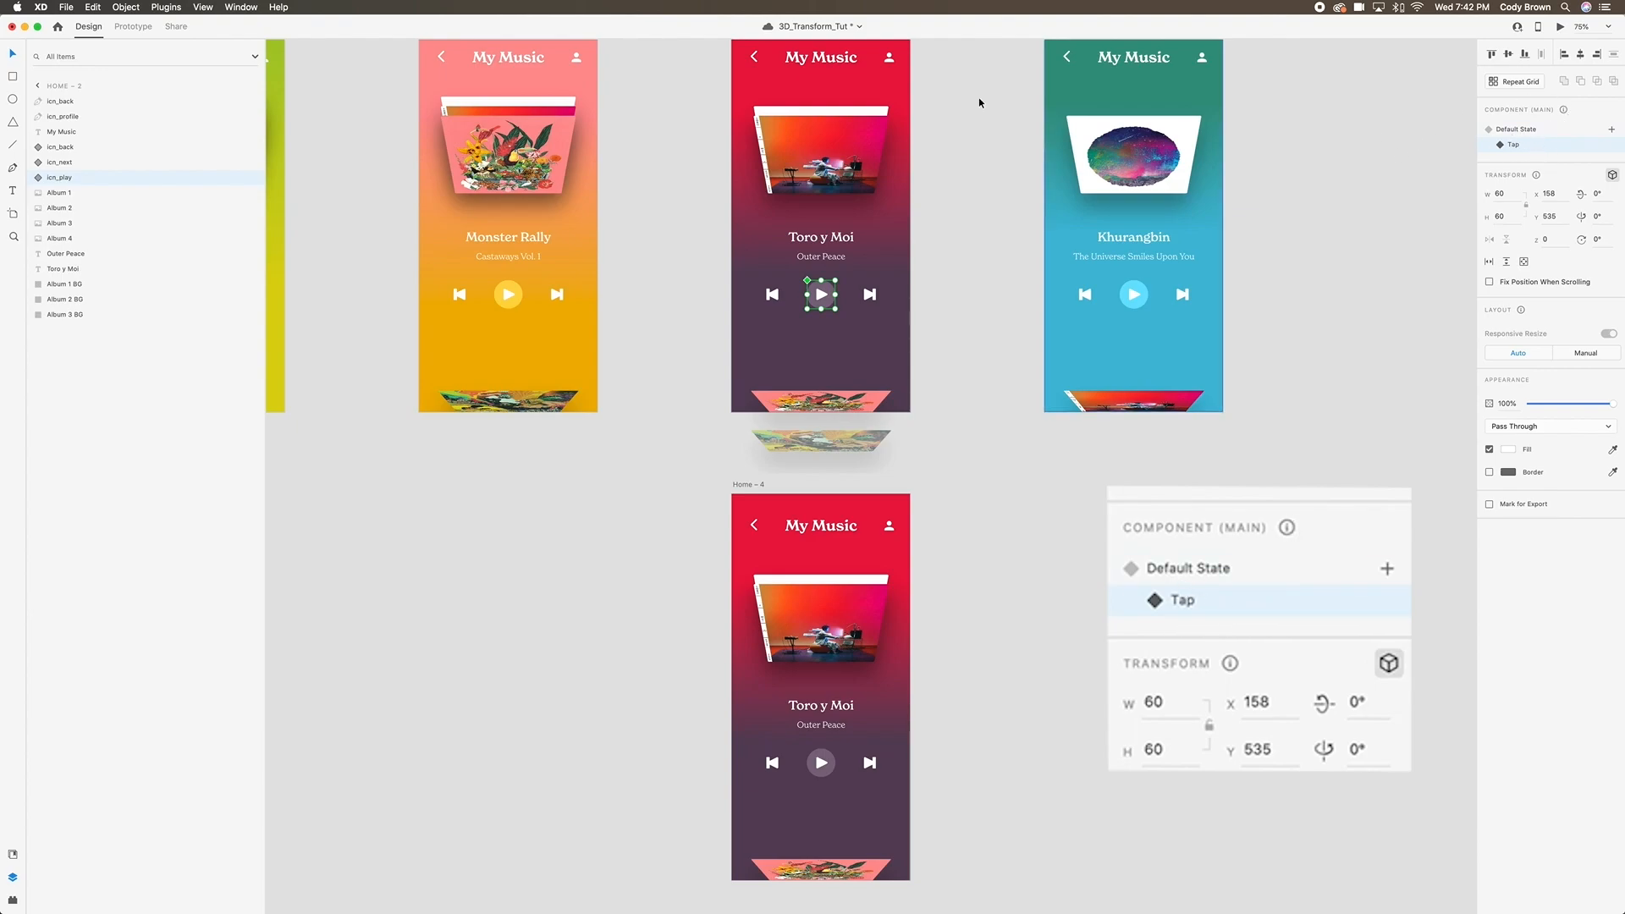
{"action": "left_click", "coordinate": [133, 26]}
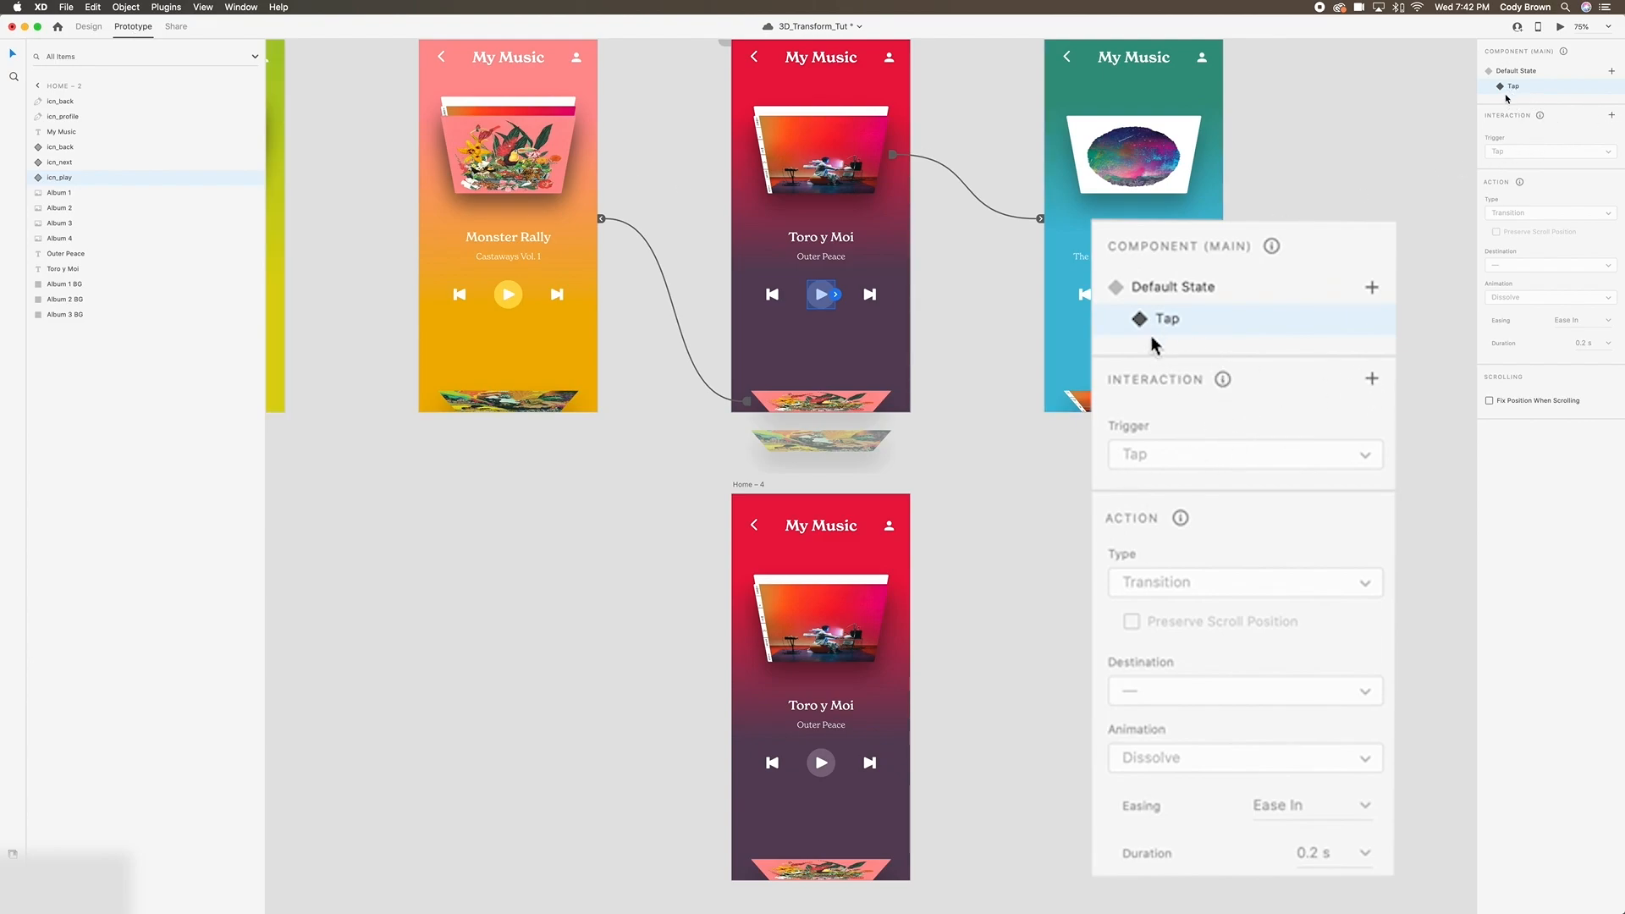
{"action": "left_click", "coordinate": [1612, 118]}
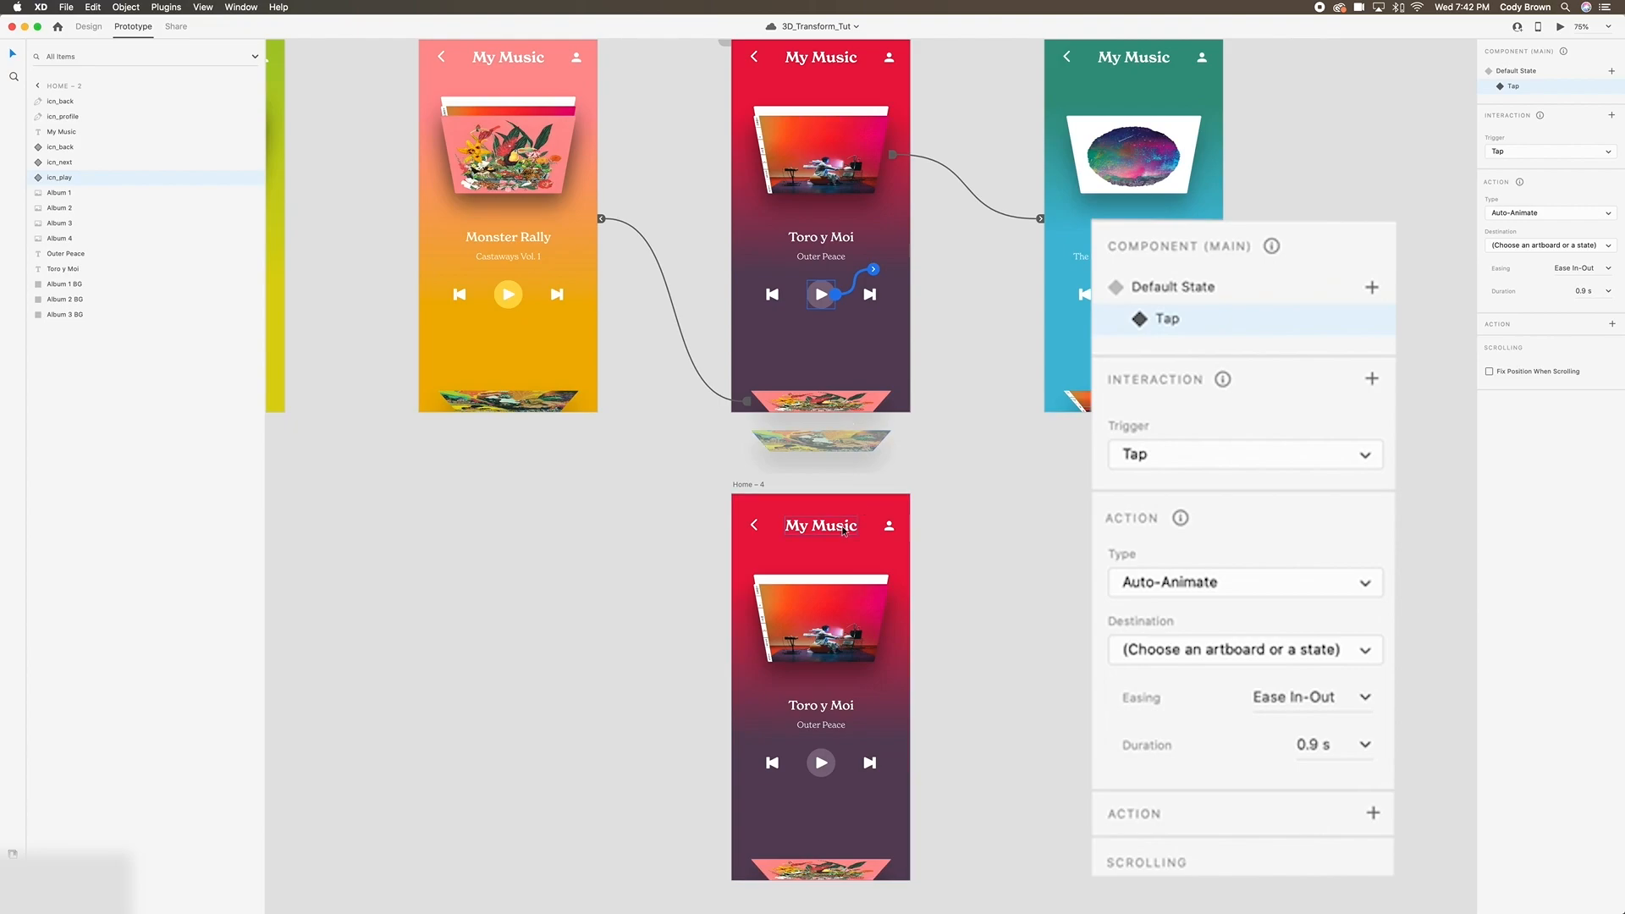
{"action": "left_click", "coordinate": [1530, 246]}
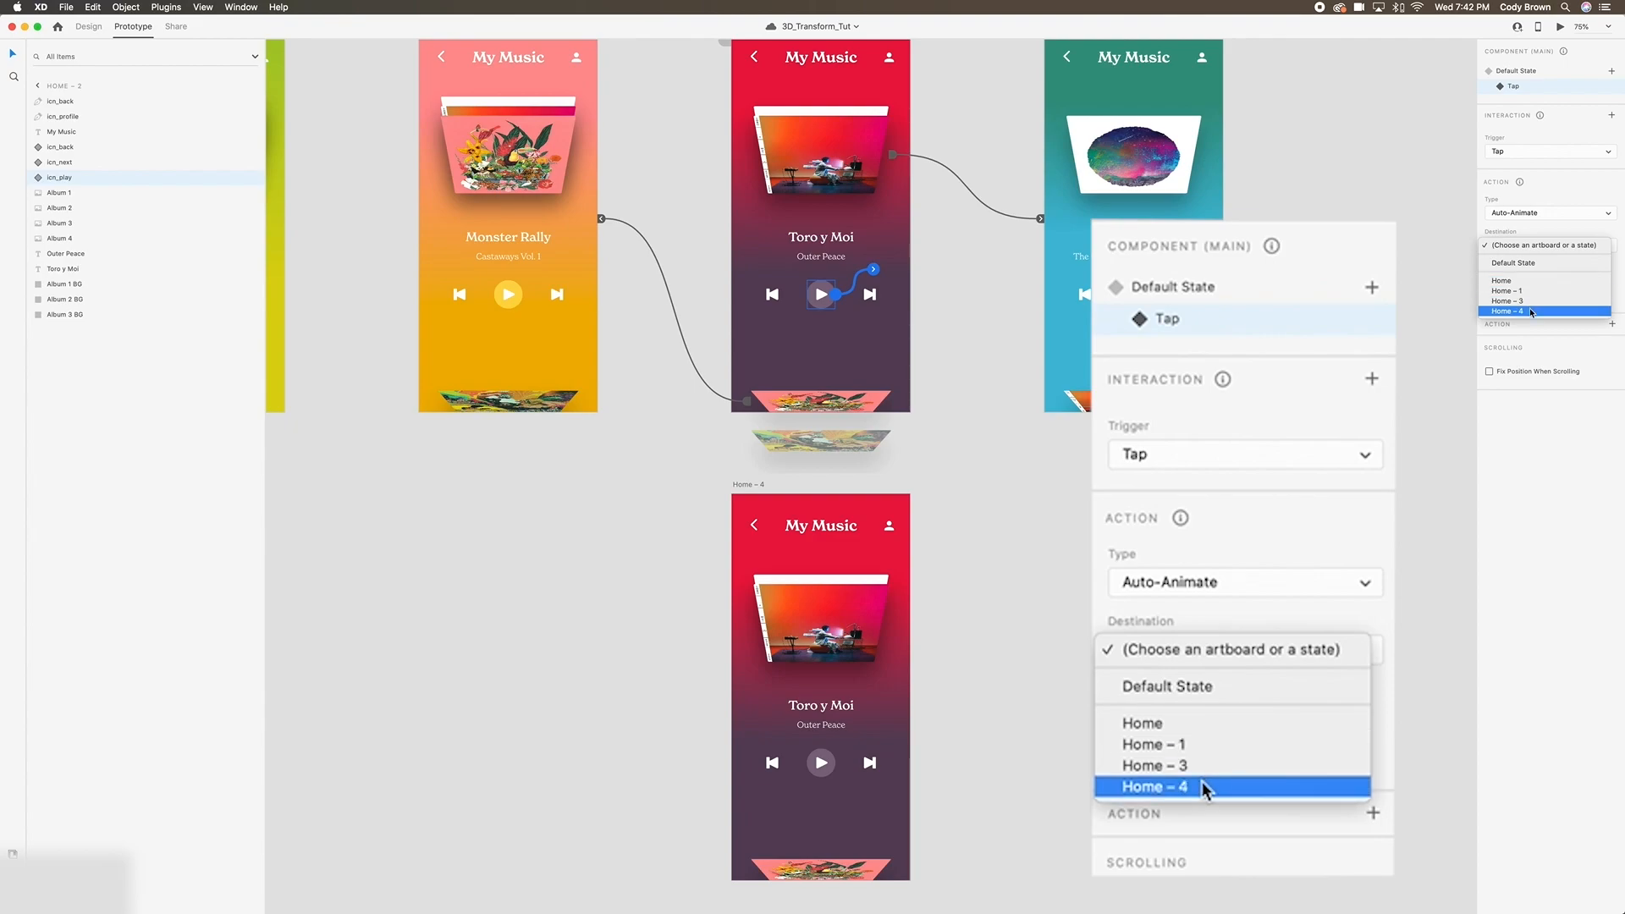
{"action": "left_click", "coordinate": [1528, 311]}
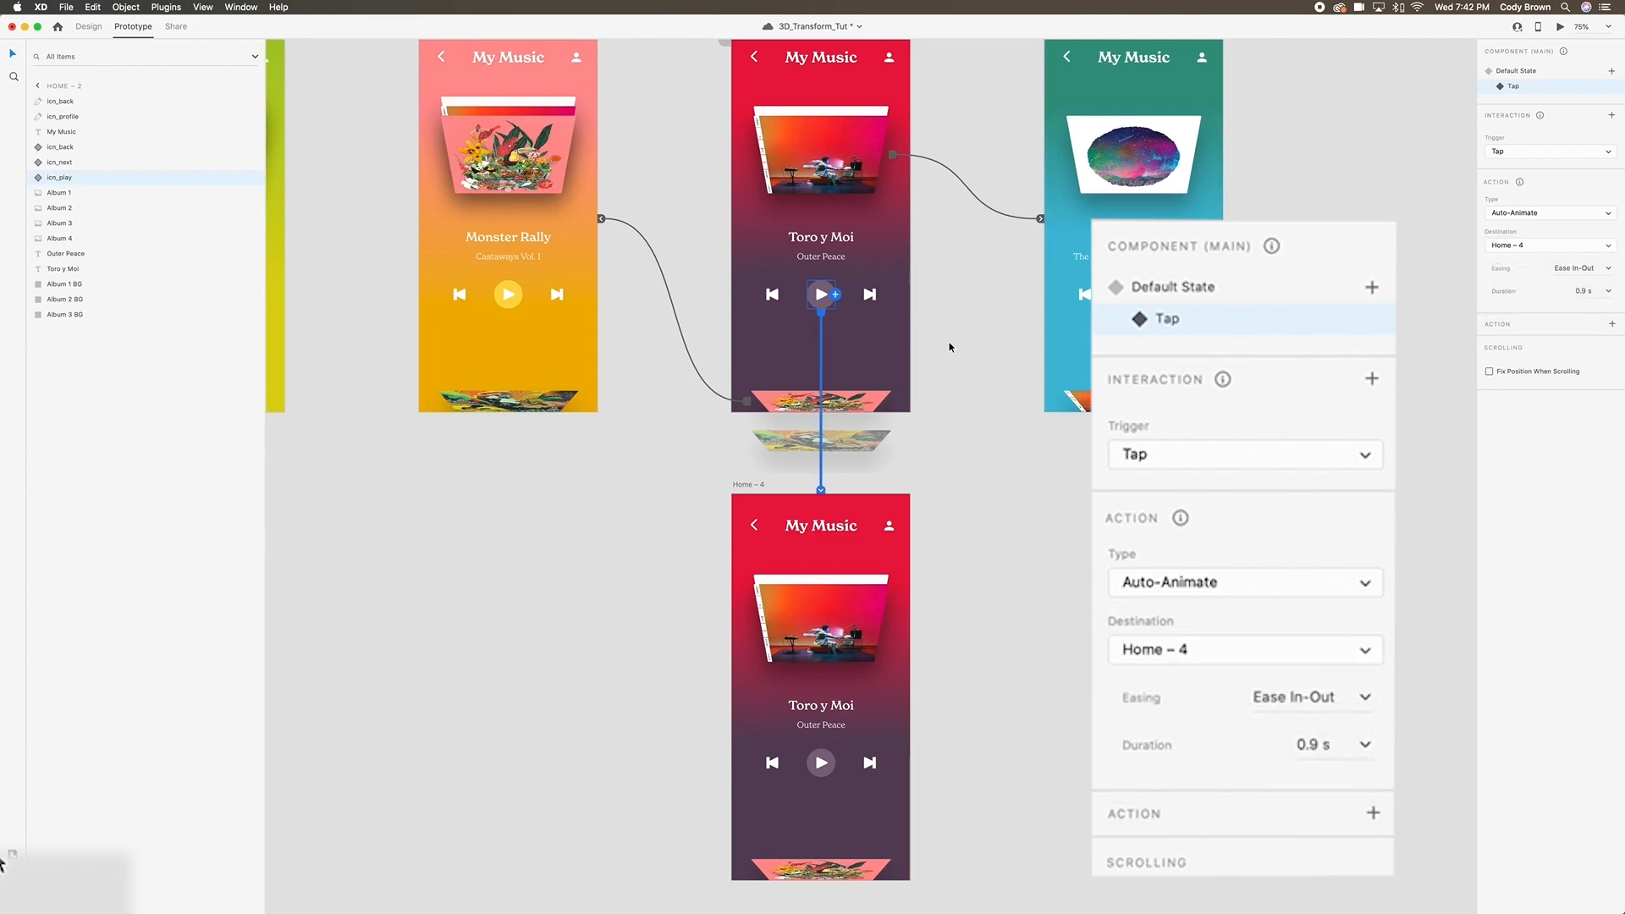
Open a preview of the prototype starting at Home – 2 and close it again.
{"action": "scroll", "coordinate": [914, 321], "scroll_direction": "up", "scroll_amount": 2}
{"action": "left_click", "coordinate": [876, 292]}
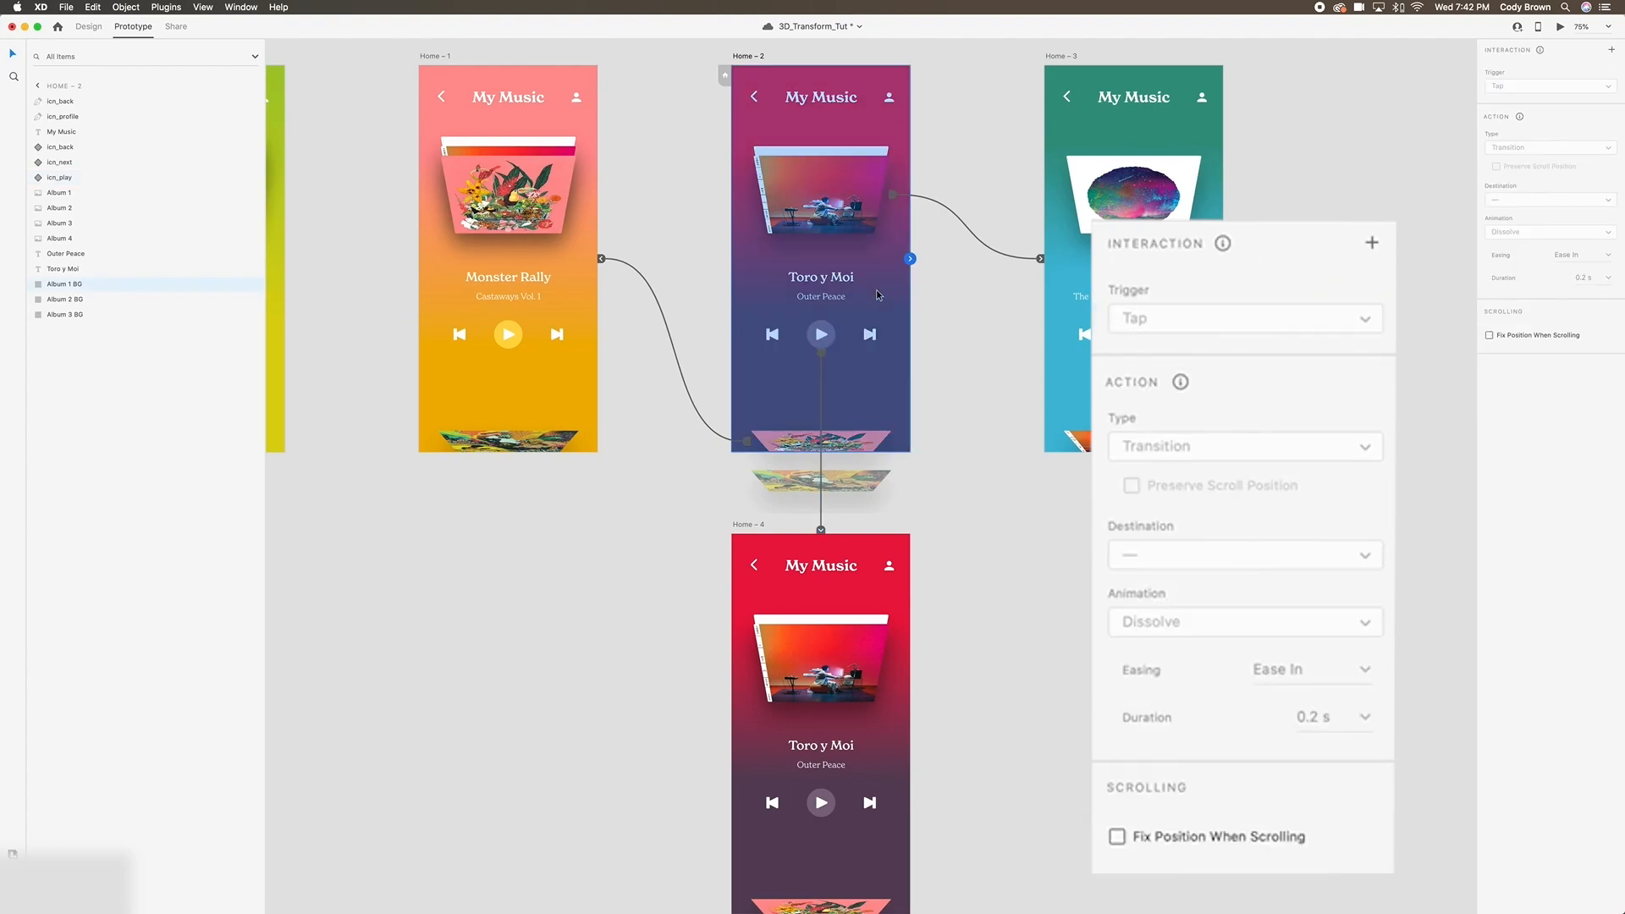
{"action": "key", "text": "super+Return"}
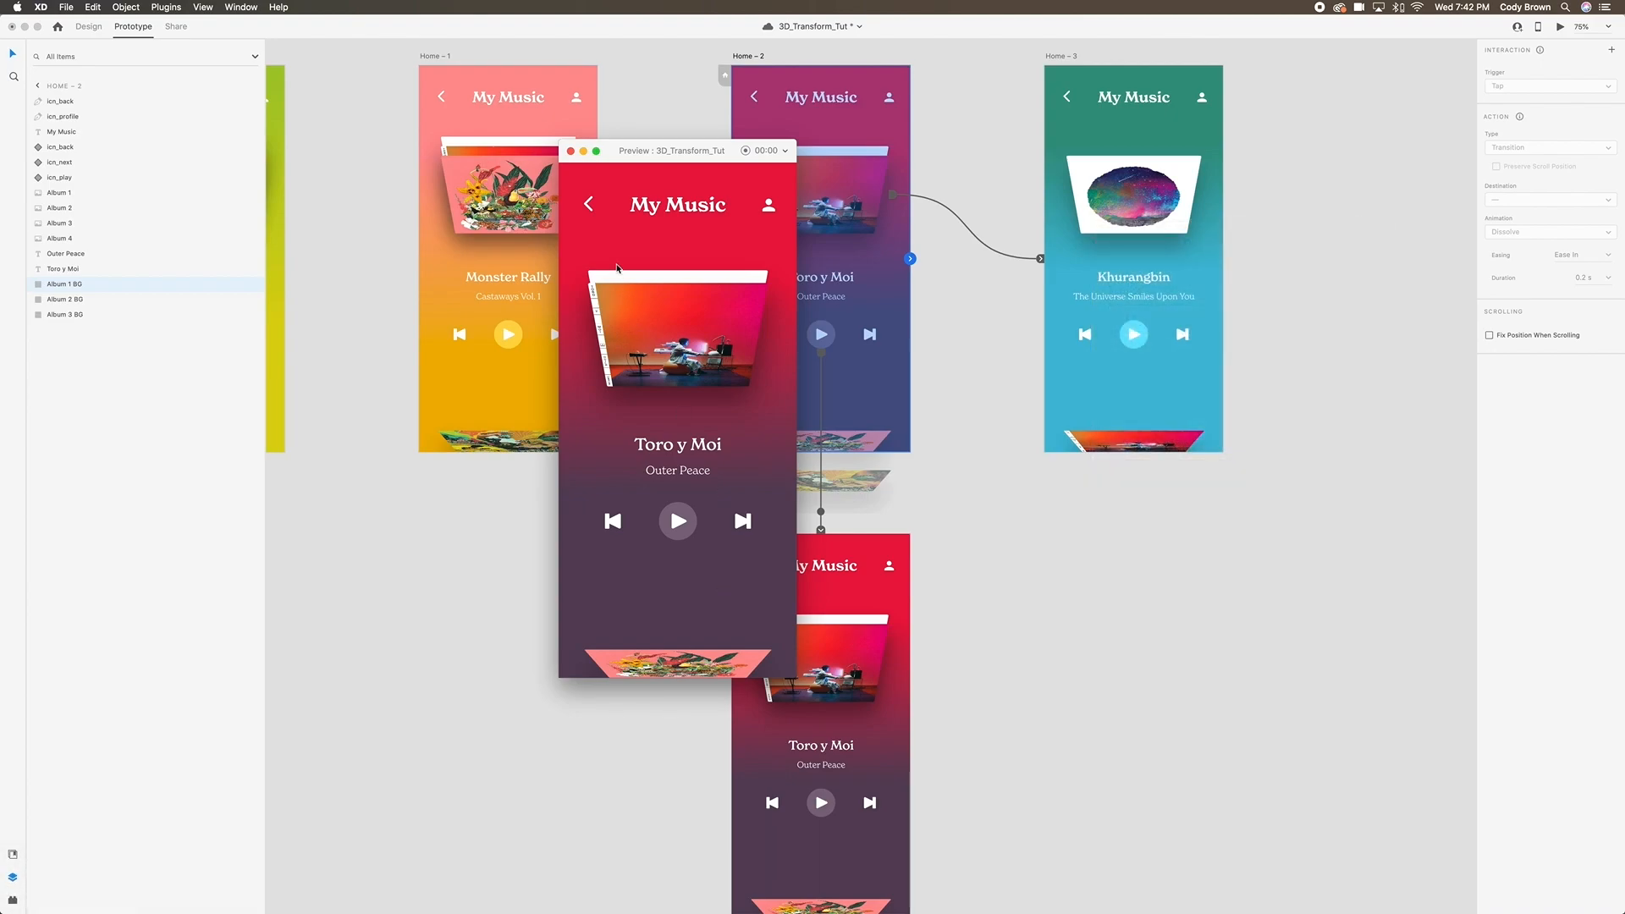
{"action": "left_click", "coordinate": [572, 154]}
{"action": "left_click", "coordinate": [986, 569]}
{"action": "scroll", "coordinate": [991, 508], "scroll_direction": "down", "scroll_amount": 2}
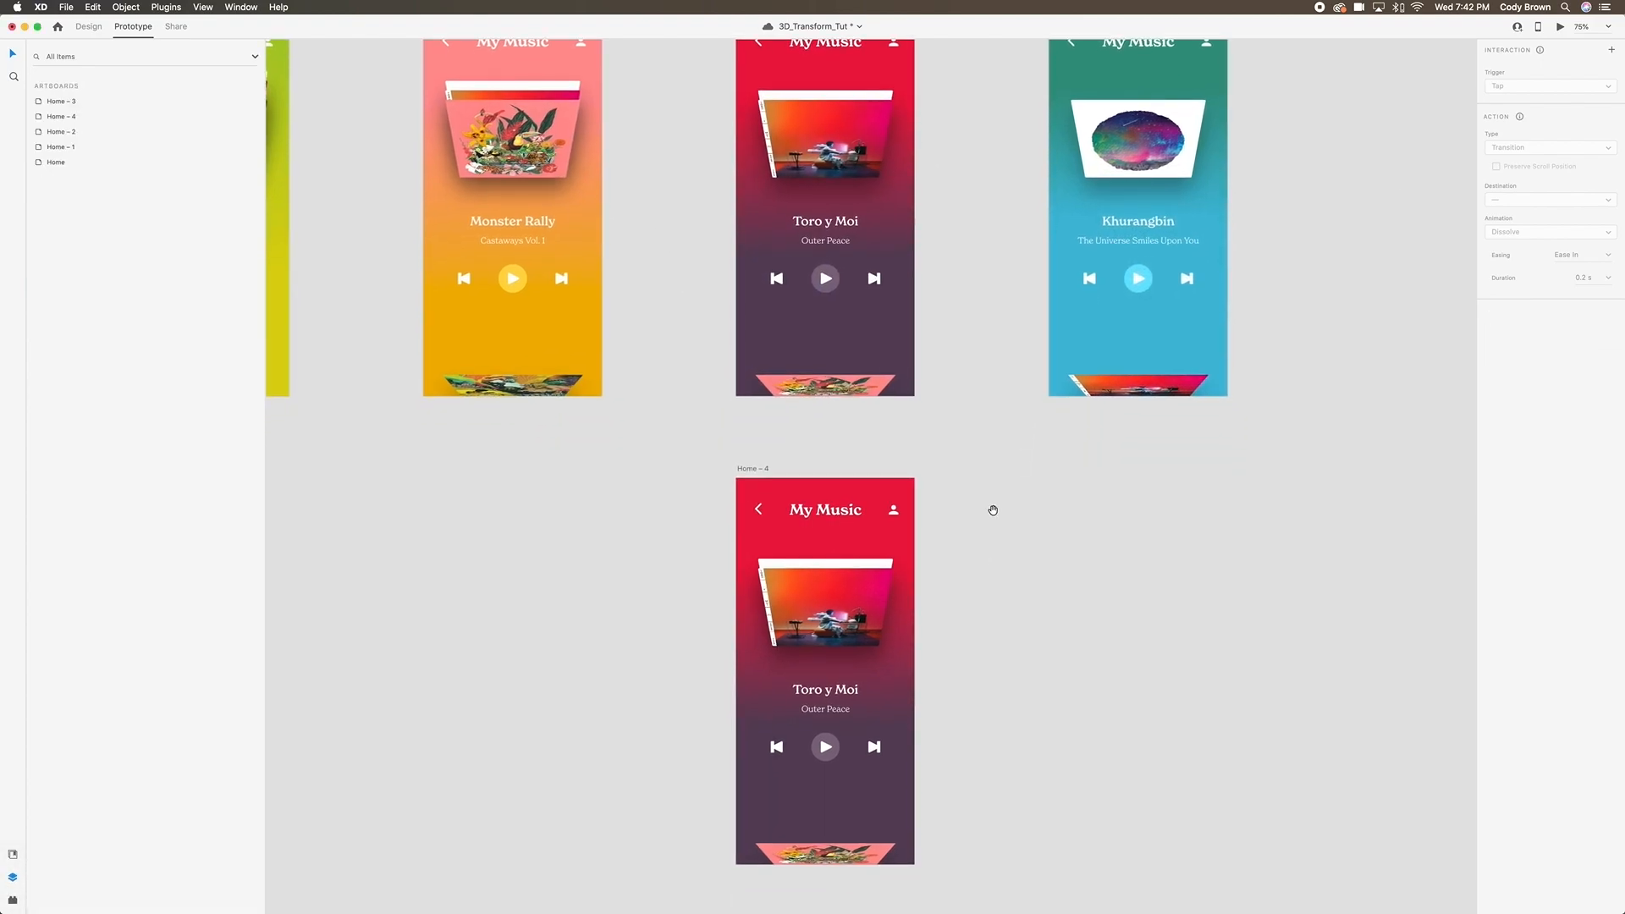
Rotate the Album 3 cover on Home – 4 in 3D about its horizontal axis until it stands upright, facing the viewer.
{"action": "left_click", "coordinate": [829, 615]}
{"action": "scroll", "coordinate": [857, 635], "scroll_direction": "down", "scroll_amount": 1}
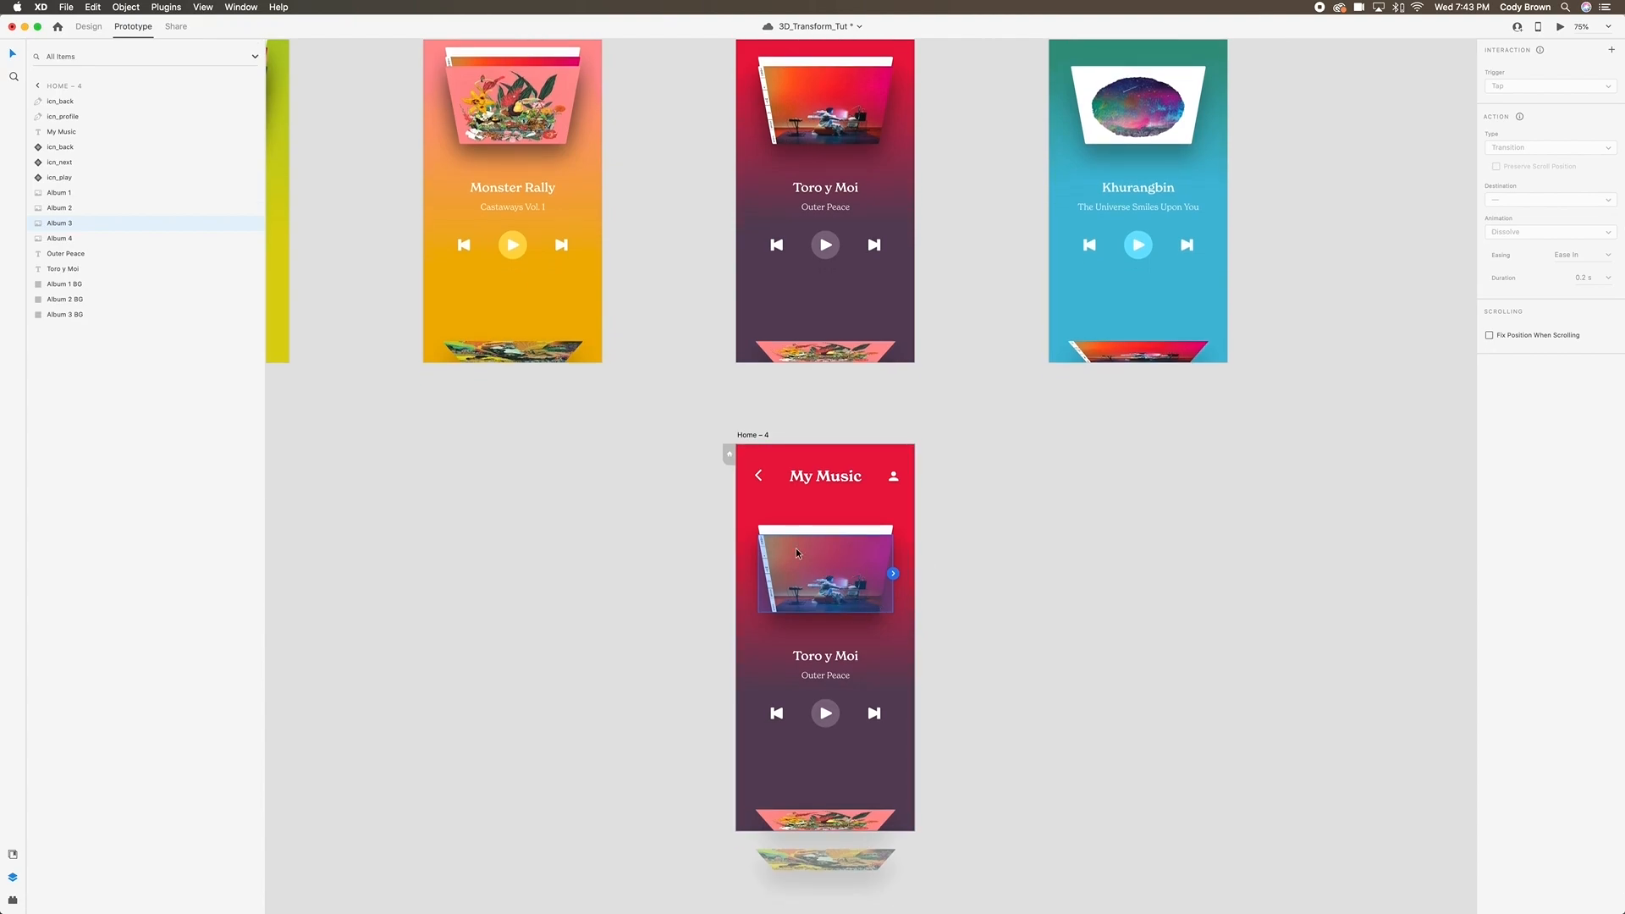
{"action": "left_click", "coordinate": [88, 26]}
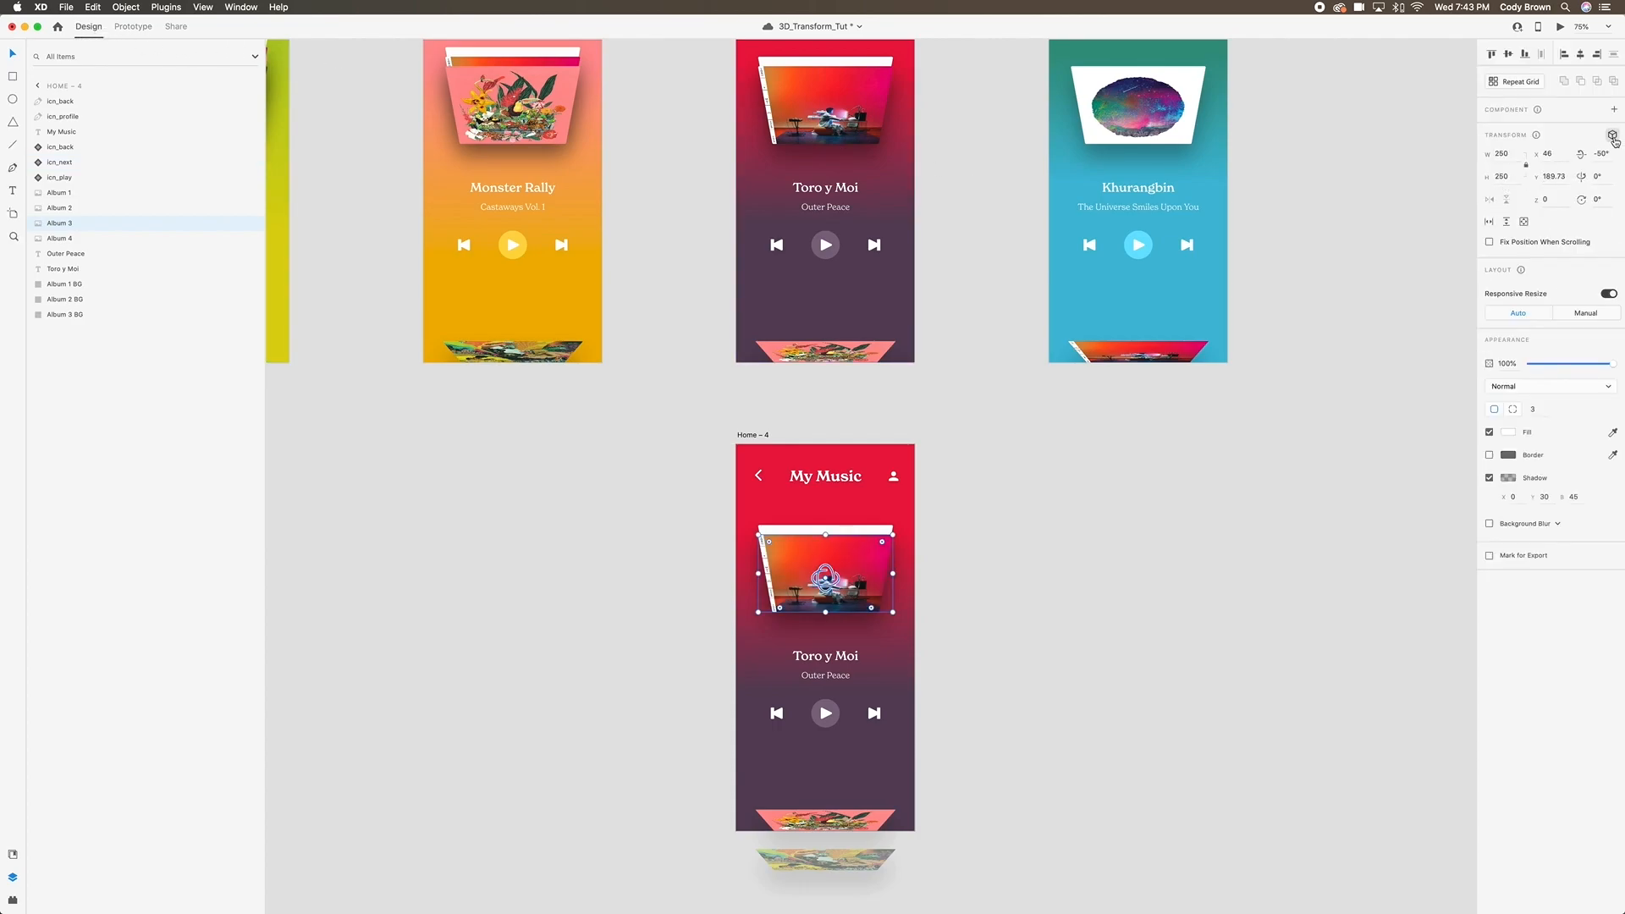
{"action": "key", "text": "super+s"}
{"action": "left_click_drag", "start_coordinate": [832, 564], "coordinate": [827, 620]}
Preview the prototype from Home – 2 and trigger the play icon to test the transition to the upright album cover.
{"action": "scroll", "coordinate": [982, 602], "scroll_direction": "up", "scroll_amount": 3}
{"action": "scroll", "coordinate": [982, 601], "scroll_direction": "right", "scroll_amount": 1}
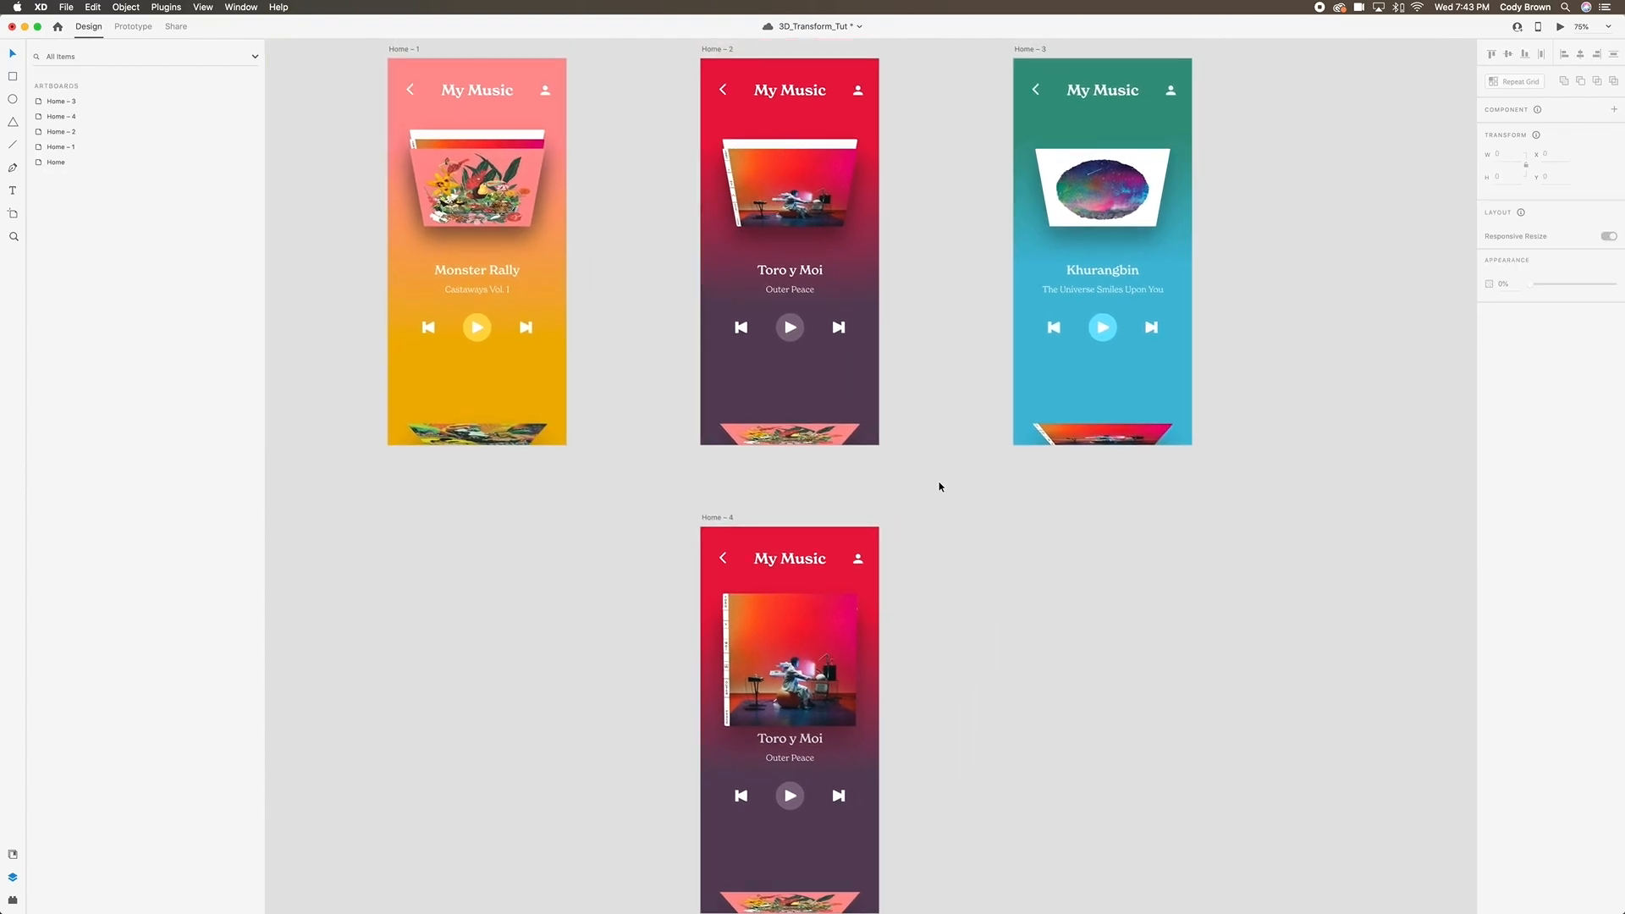
{"action": "left_click", "coordinate": [826, 294]}
{"action": "scroll", "coordinate": [826, 294], "scroll_direction": "up", "scroll_amount": 2}
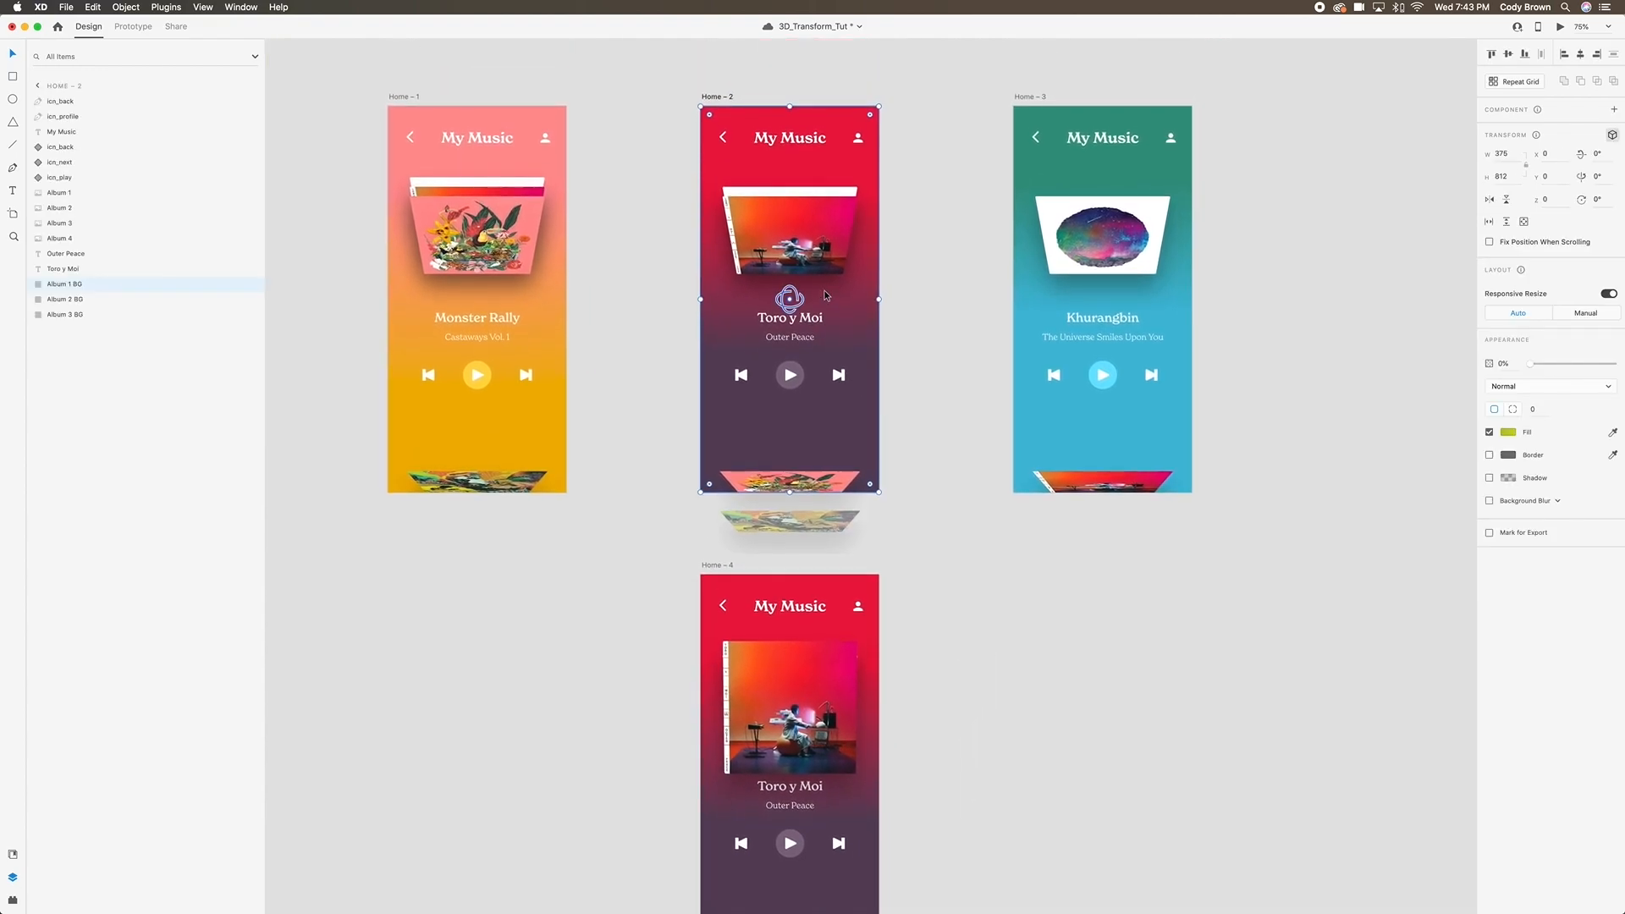
{"action": "left_click", "coordinate": [1560, 27]}
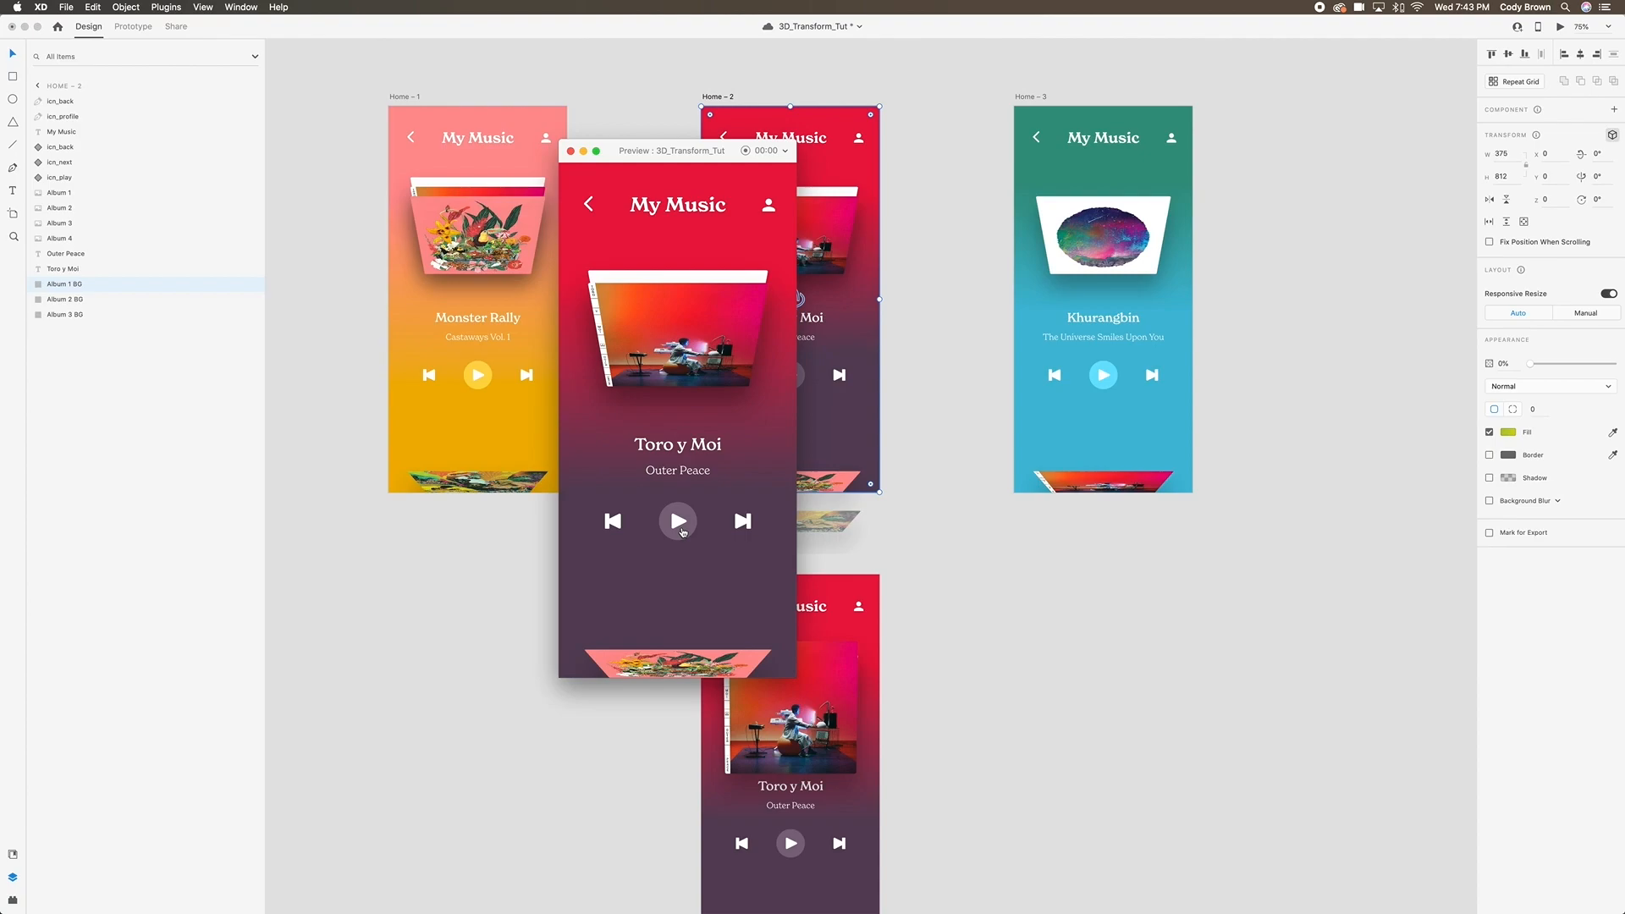
{"action": "left_click", "coordinate": [683, 531]}
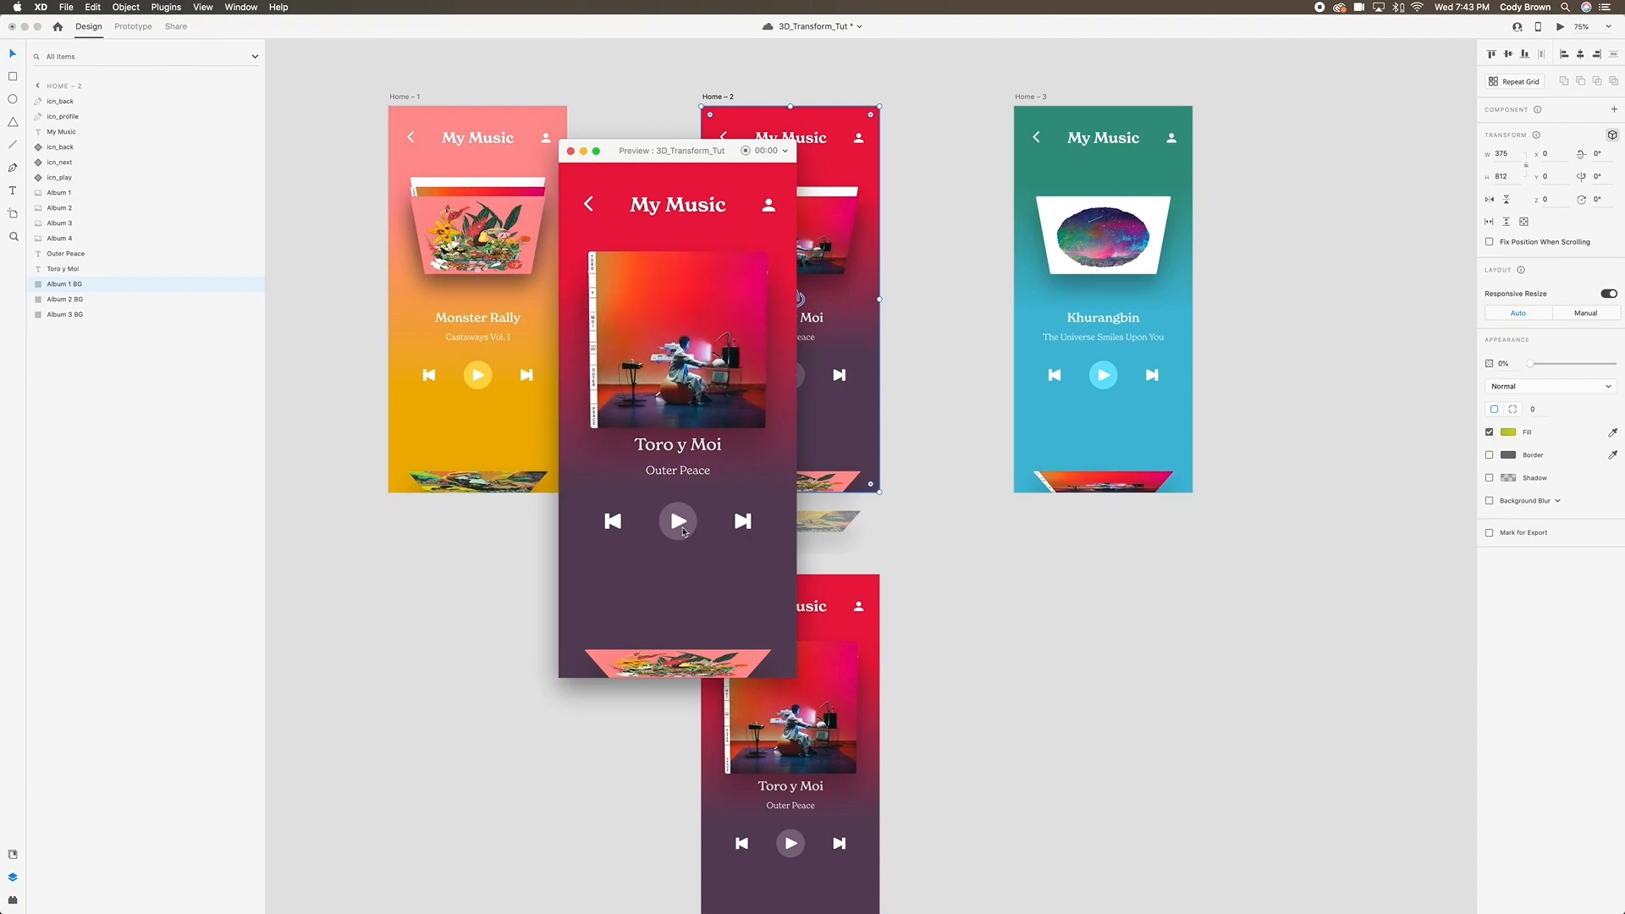
Preview the prototype again from Home – 2, trigger the play icon to replay the album cover transition, and close the preview.
{"action": "left_click", "coordinate": [573, 151]}
{"action": "left_click", "coordinate": [836, 246]}
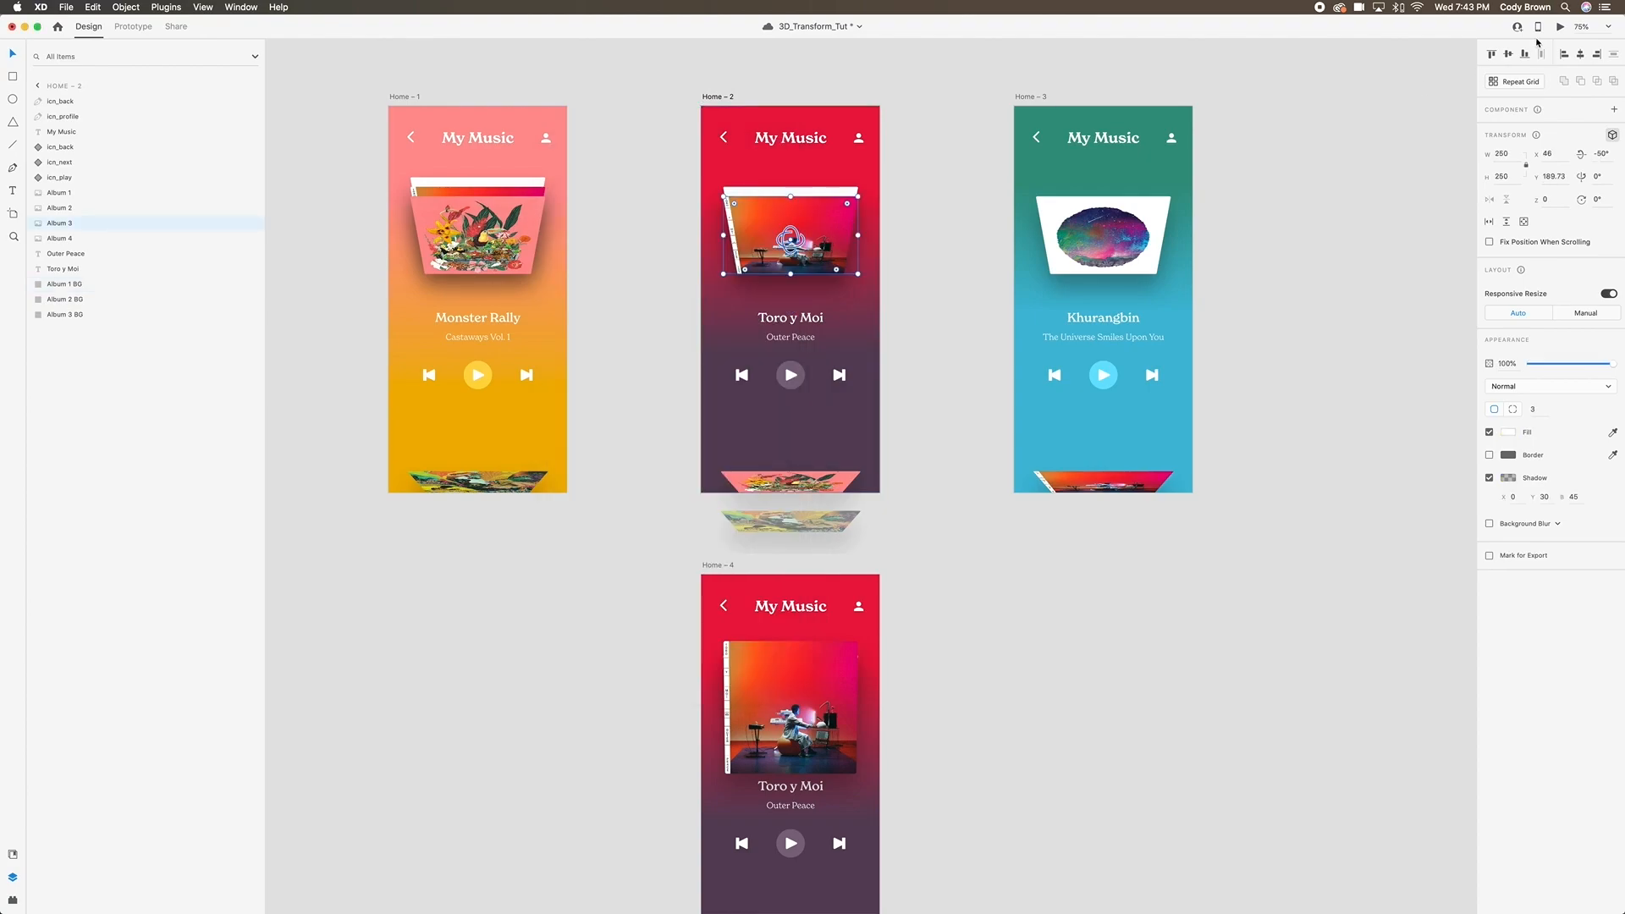
{"action": "left_click", "coordinate": [1560, 27]}
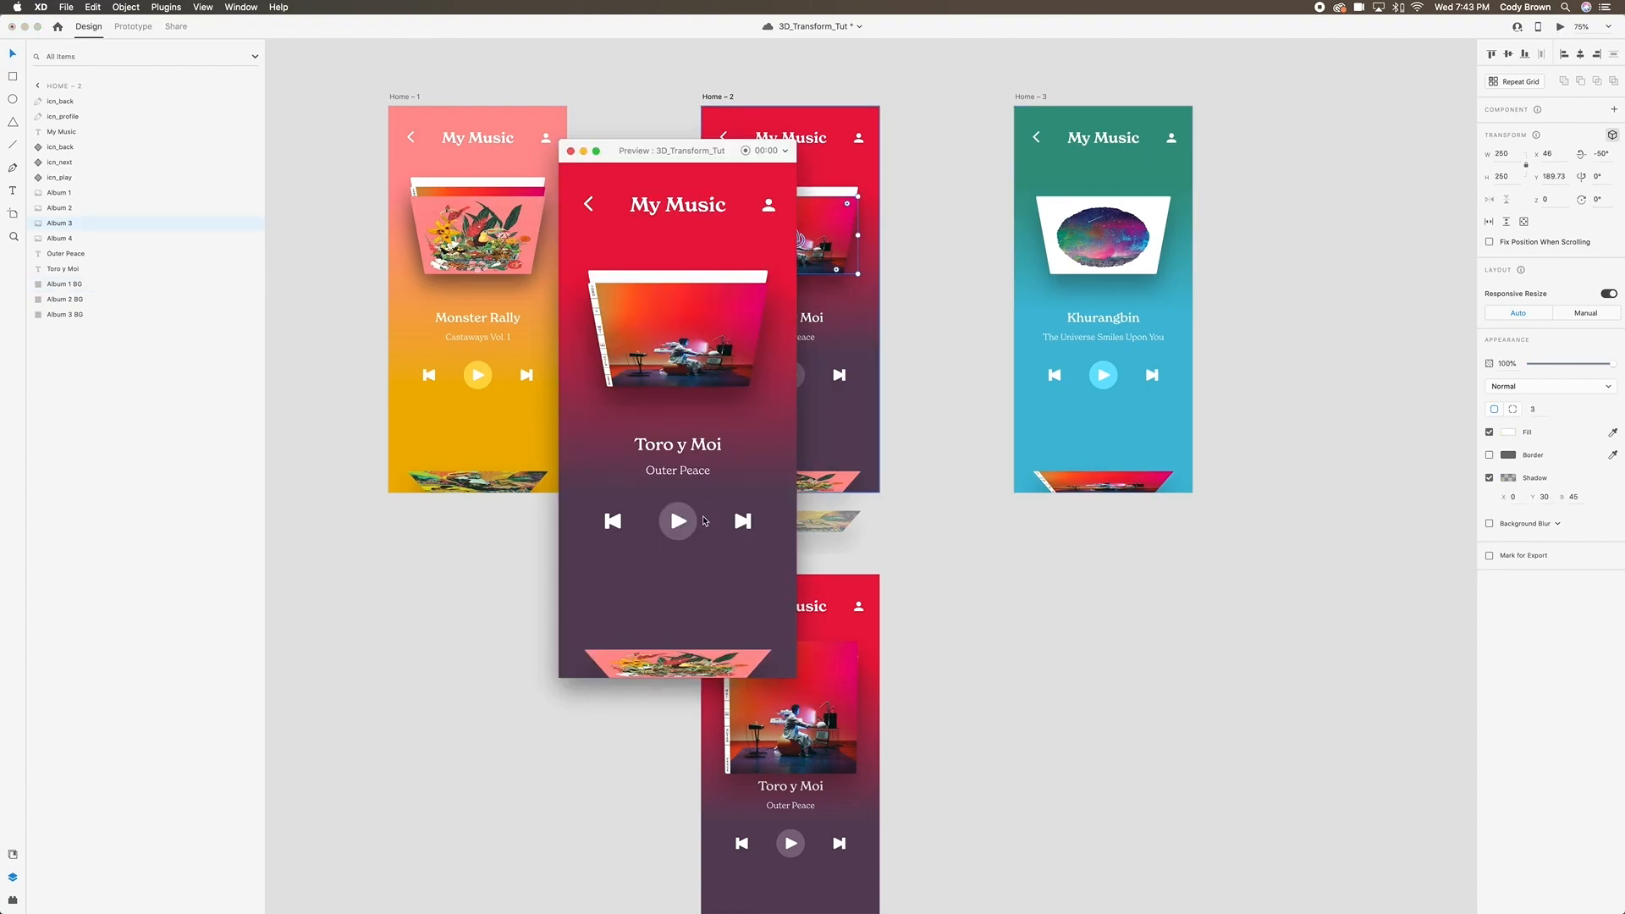
{"action": "left_click", "coordinate": [679, 523]}
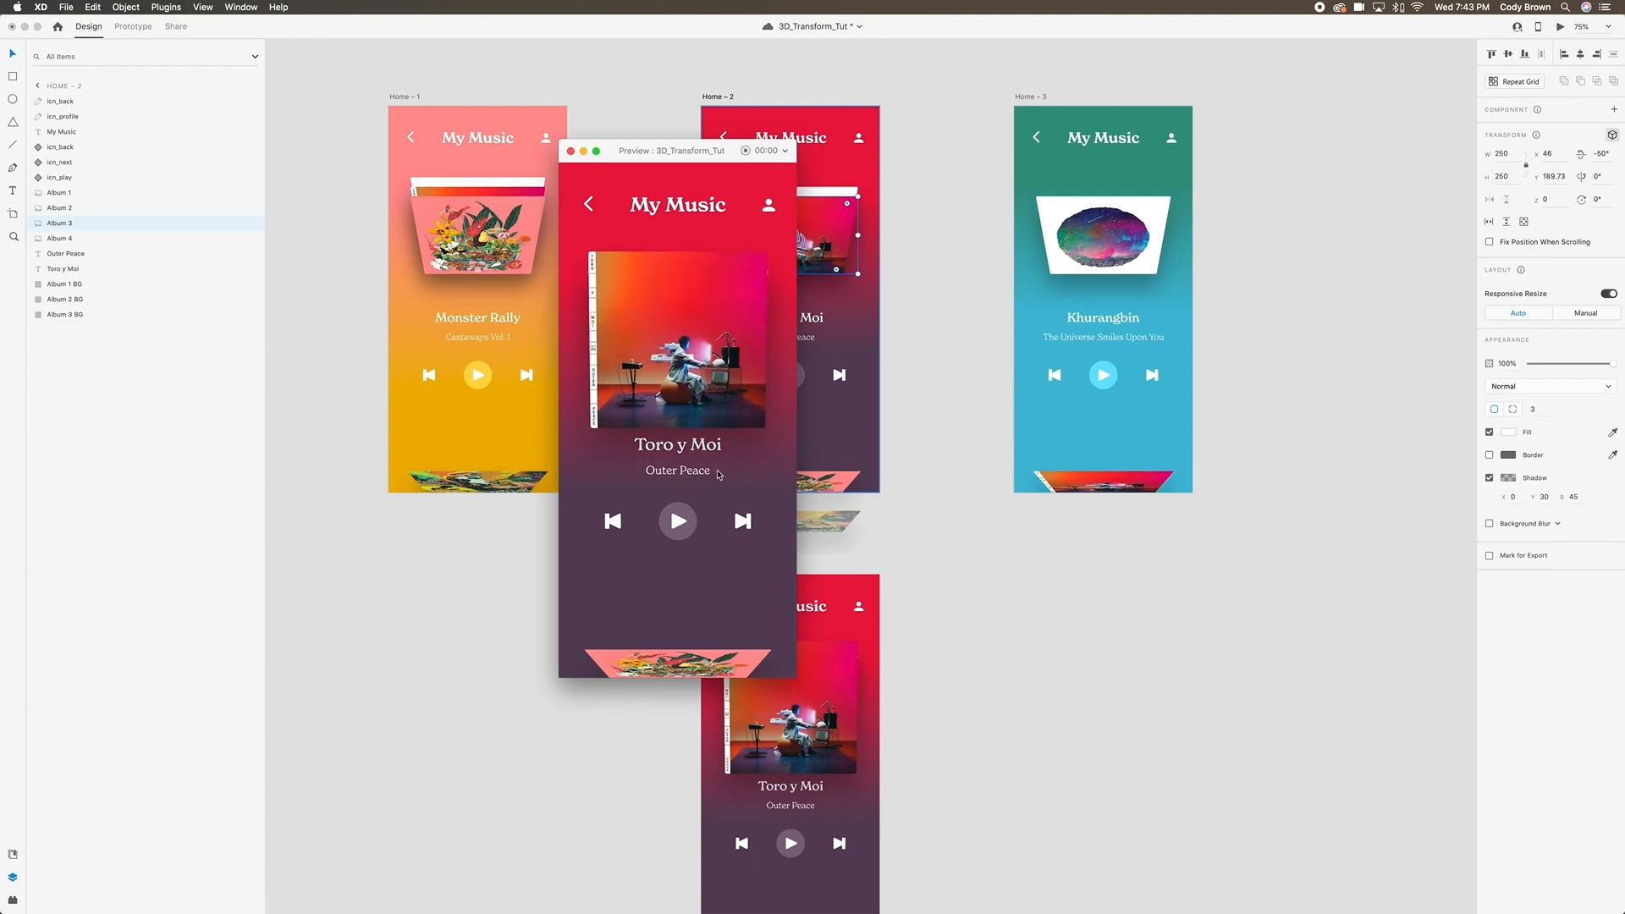
{"action": "left_click", "coordinate": [571, 150]}
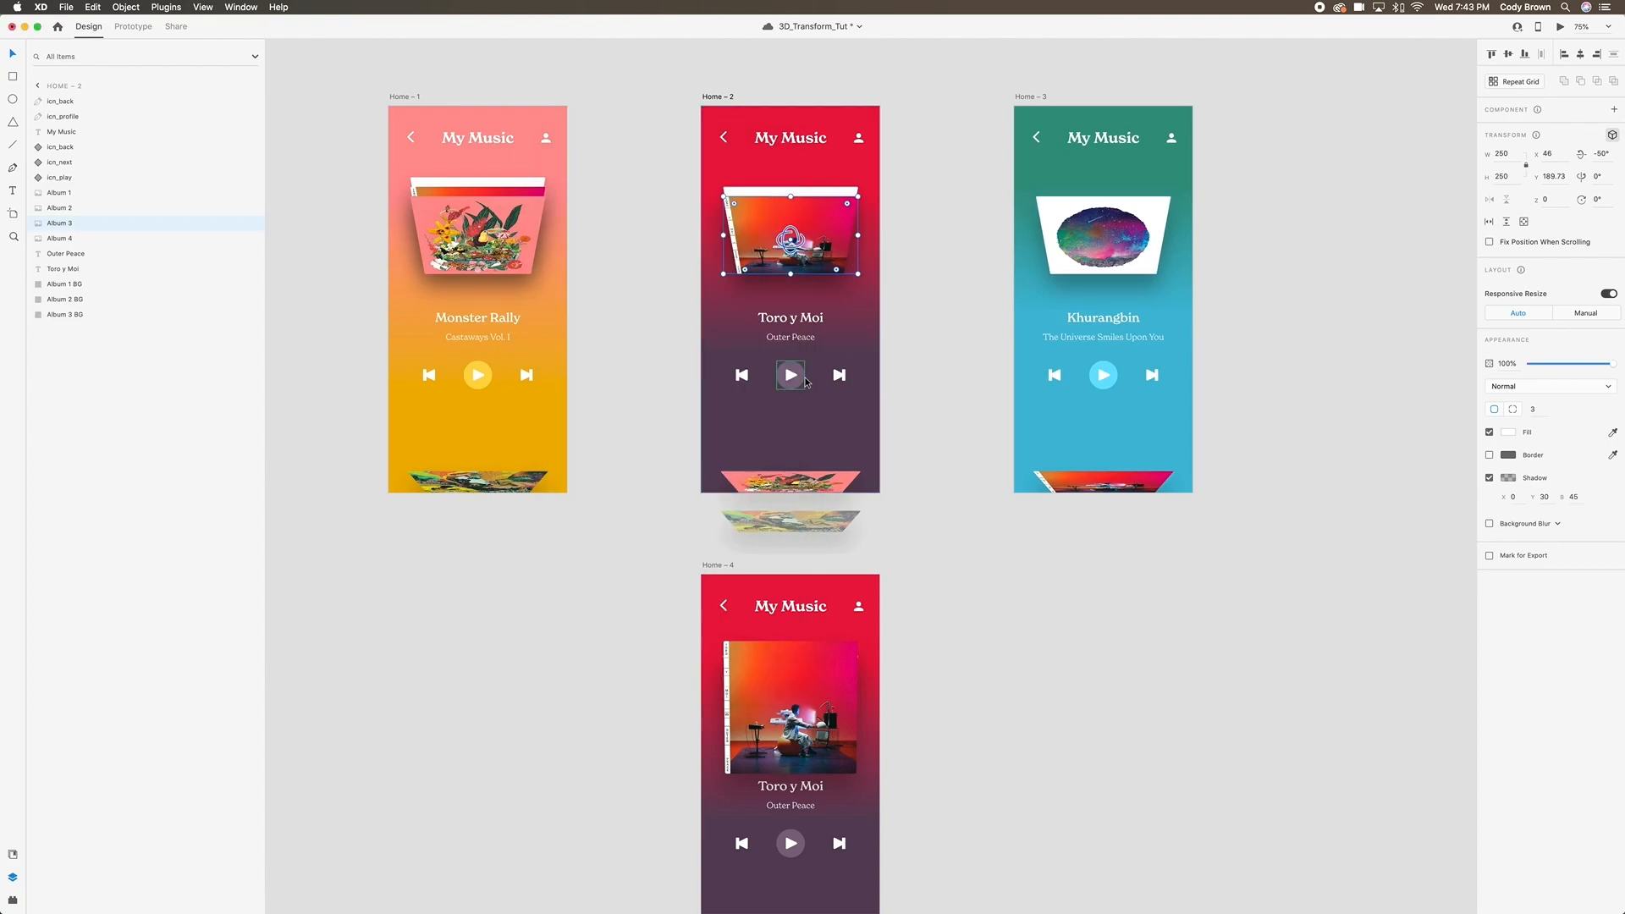
Set the duration of the Home – 2 play icon's Tap auto-animate transition to 0.1 s in Prototype mode, keeping Ease In-Out easing.
{"action": "left_click", "coordinate": [802, 377]}
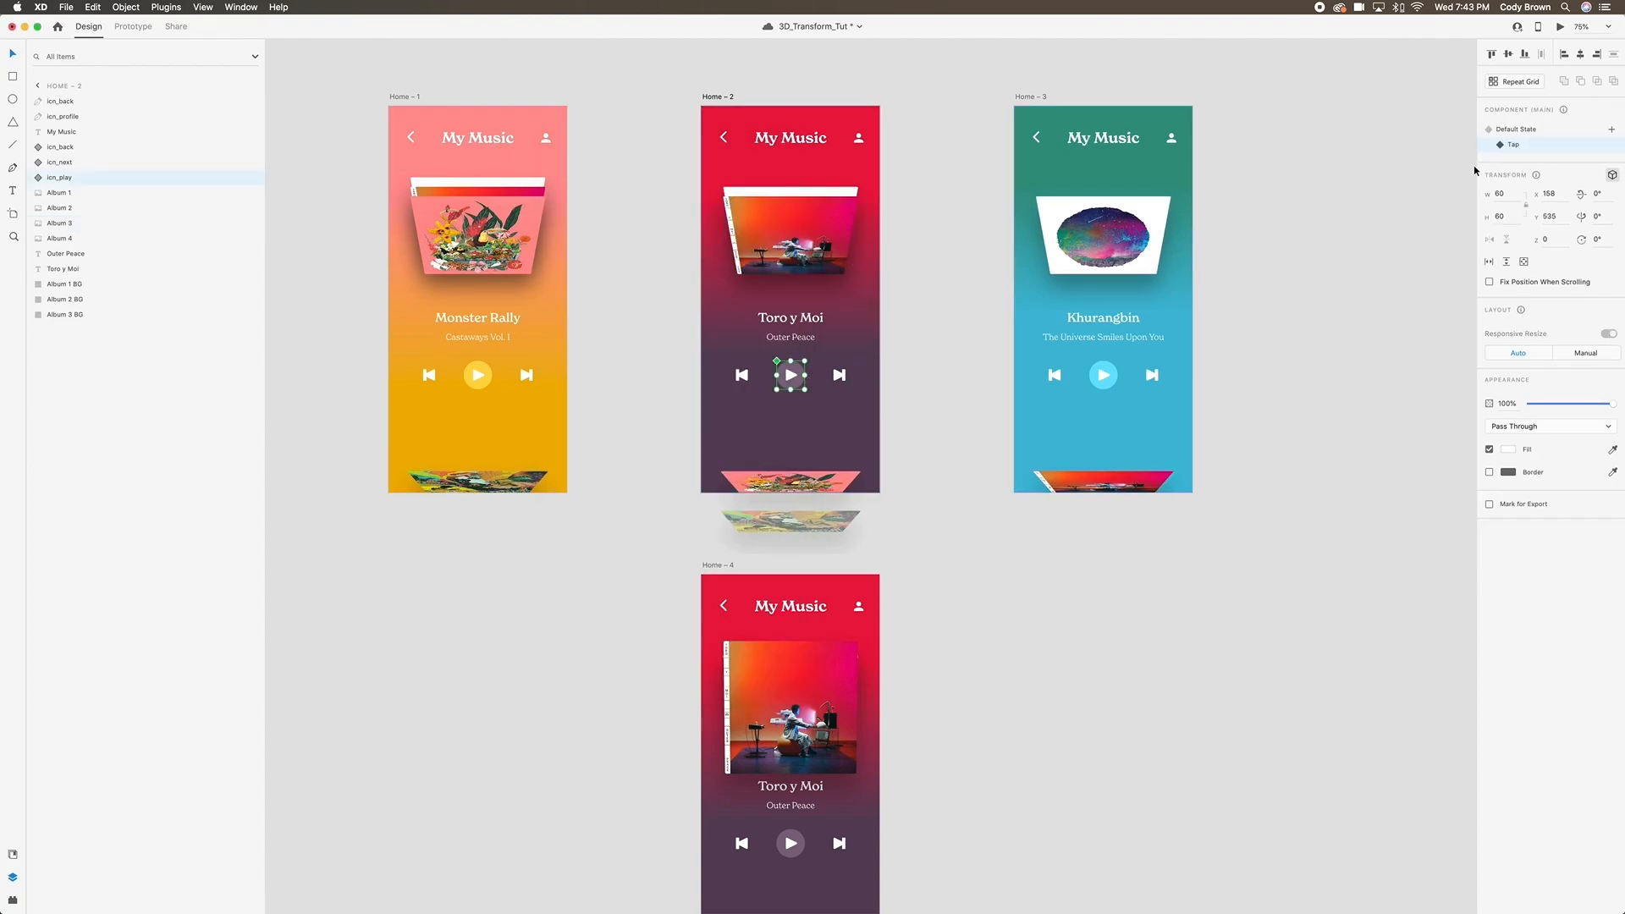
{"action": "left_click", "coordinate": [134, 27]}
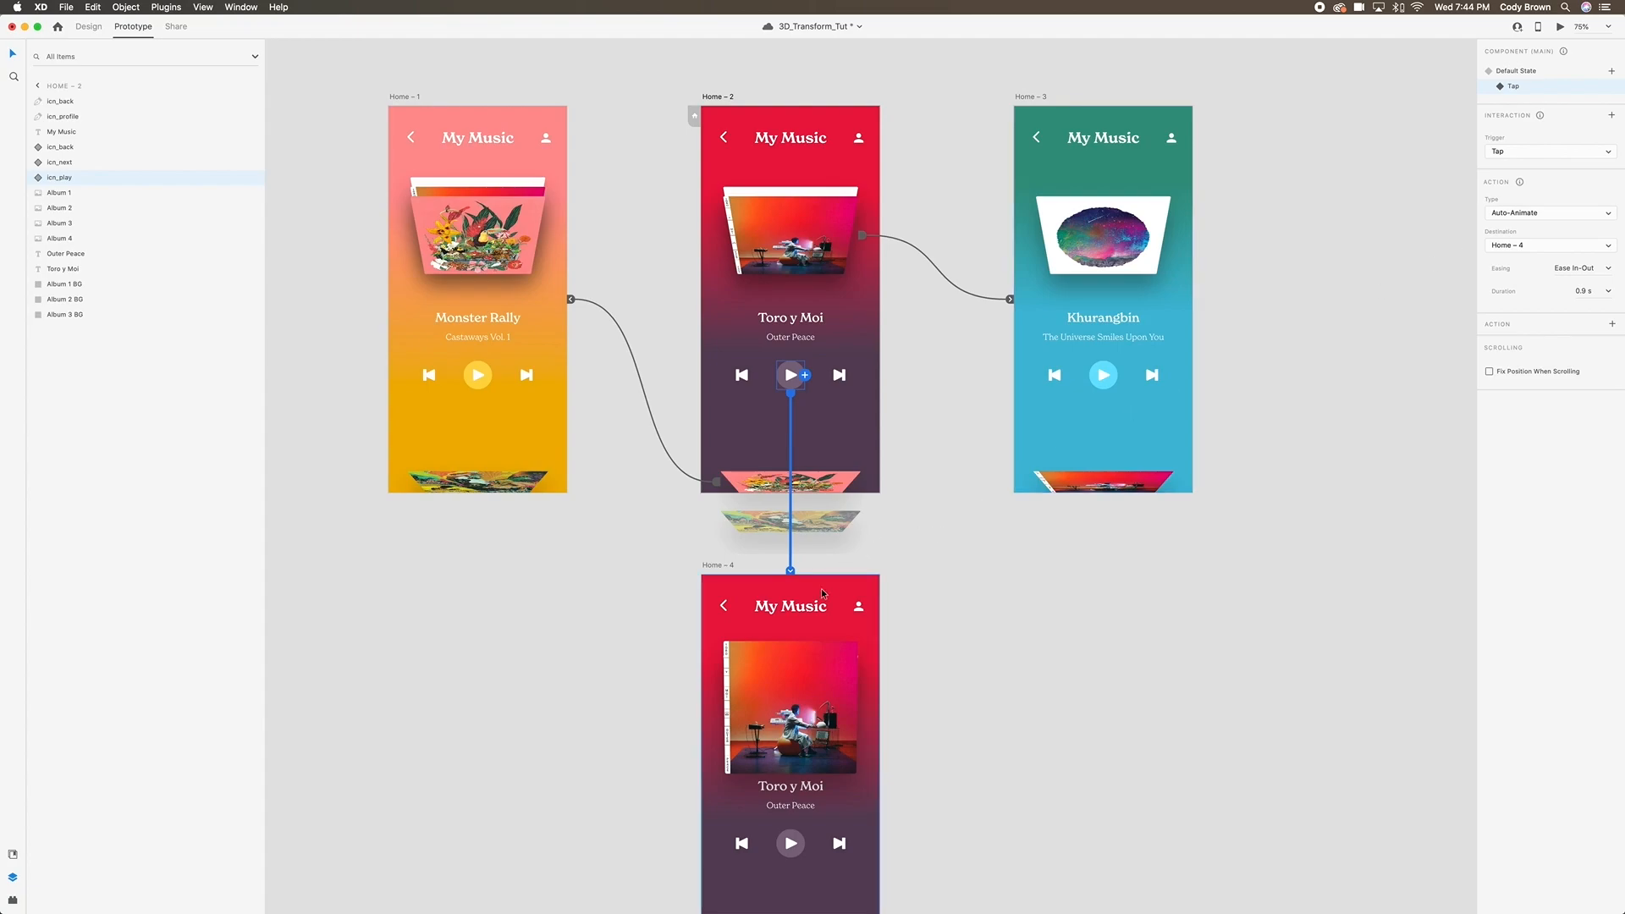
{"action": "left_click", "coordinate": [792, 607]}
{"action": "left_click", "coordinate": [791, 375]}
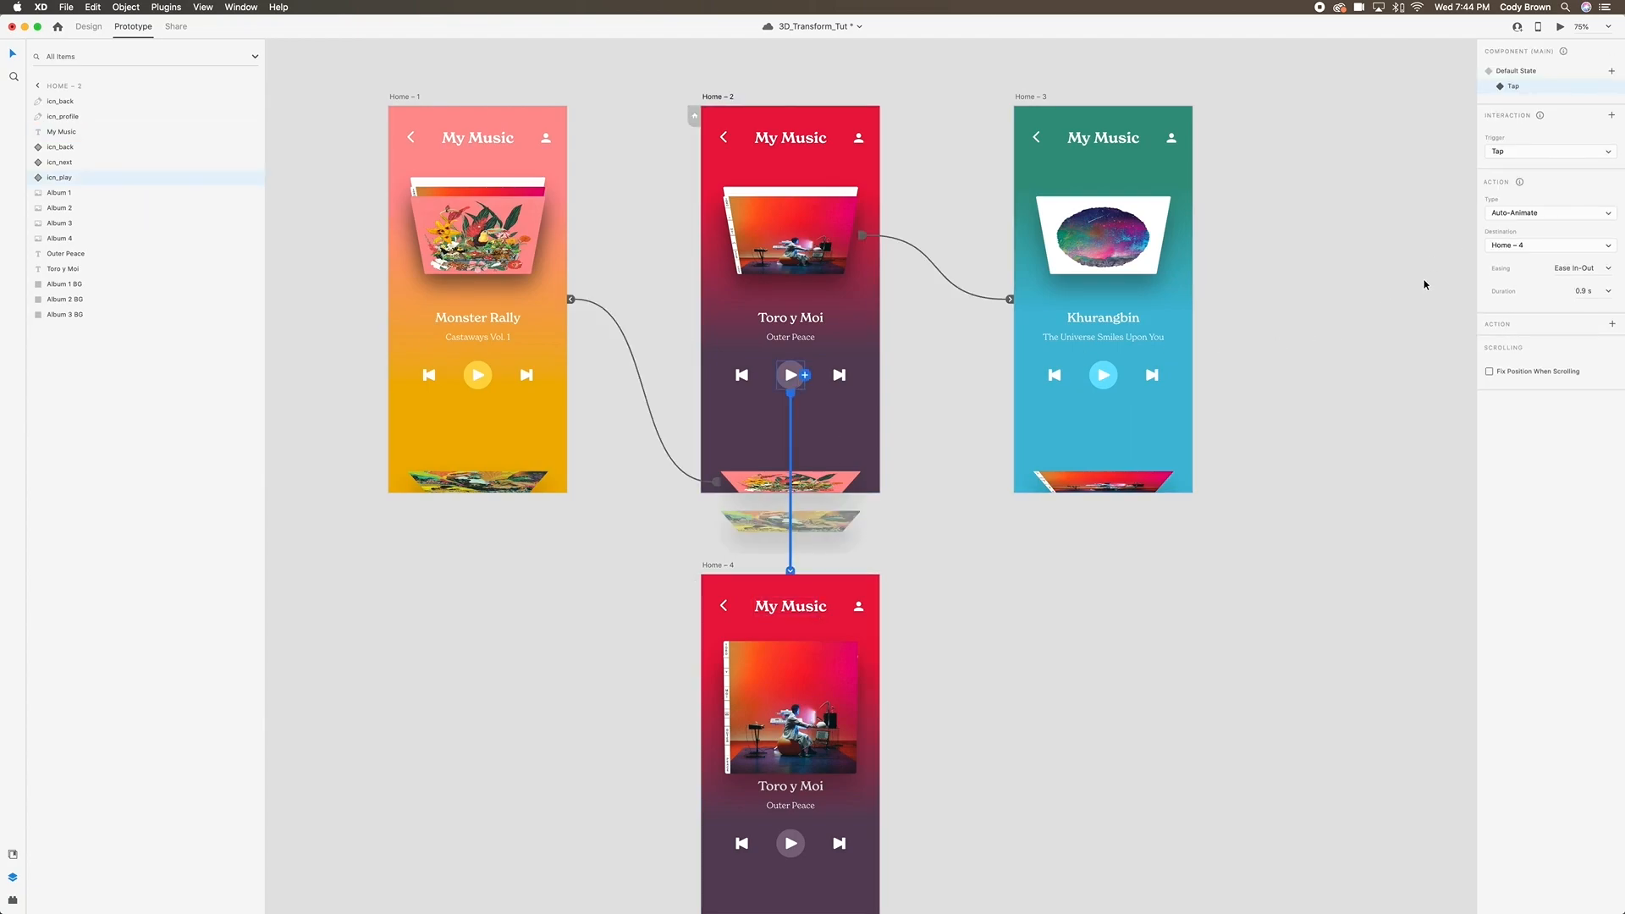
{"action": "left_click", "coordinate": [1609, 271]}
{"action": "left_click", "coordinate": [1606, 267]}
{"action": "left_click", "coordinate": [1585, 292]}
Preview the prototype from Home – 2, trigger the play icon to test the shortened transition, and close the preview.
{"action": "left_click", "coordinate": [851, 273]}
{"action": "left_click", "coordinate": [1560, 27]}
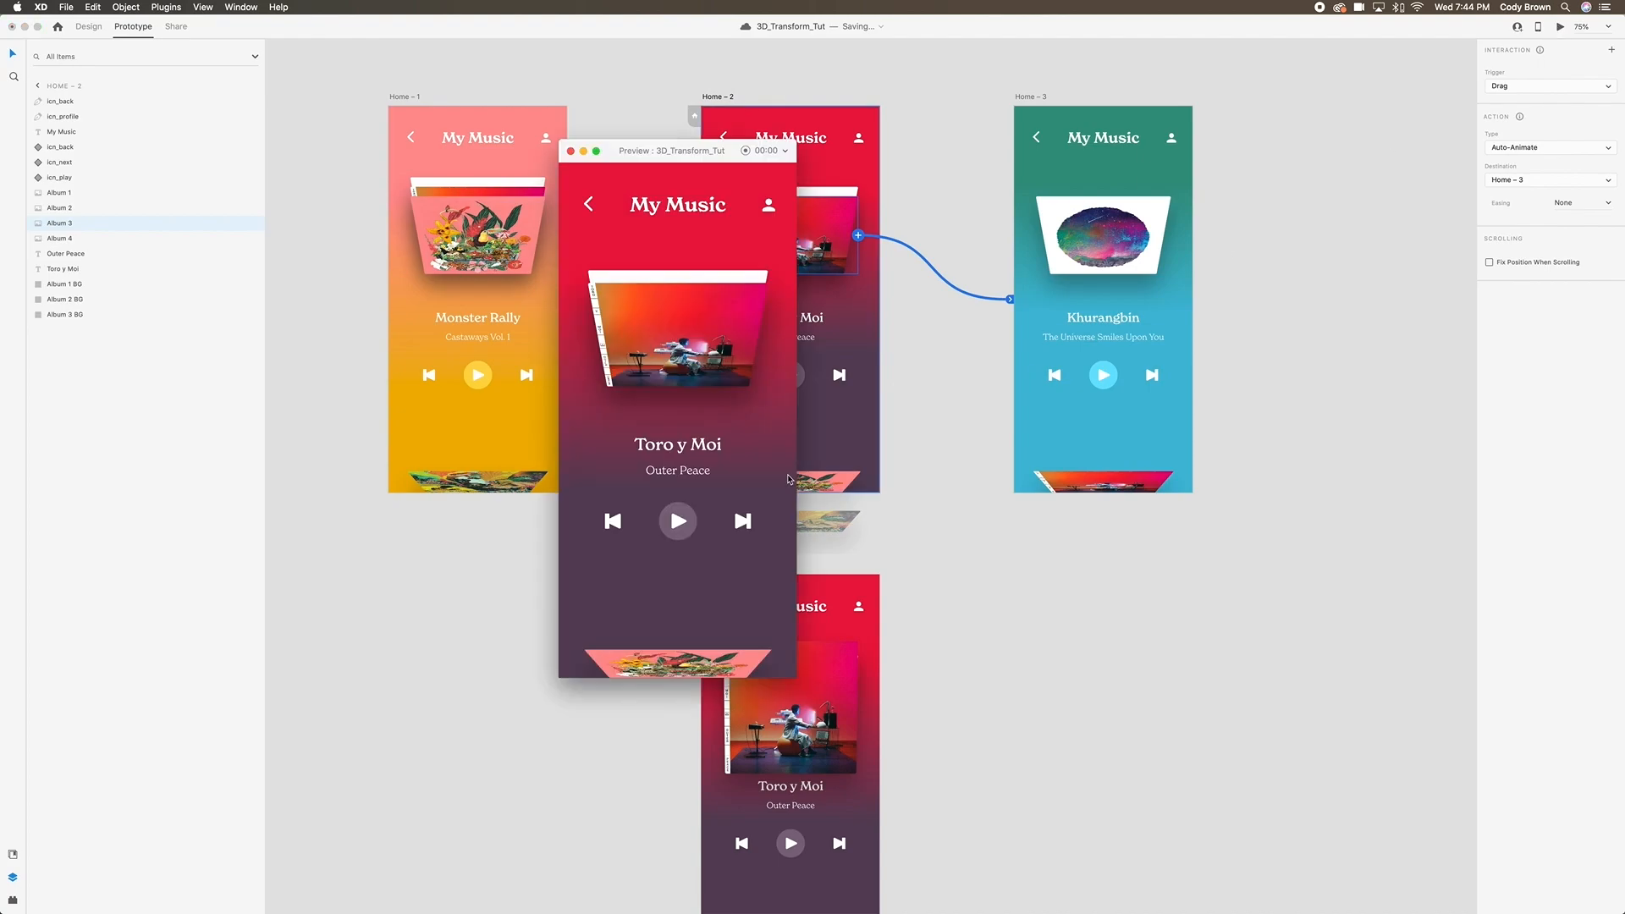
{"action": "left_click", "coordinate": [686, 520]}
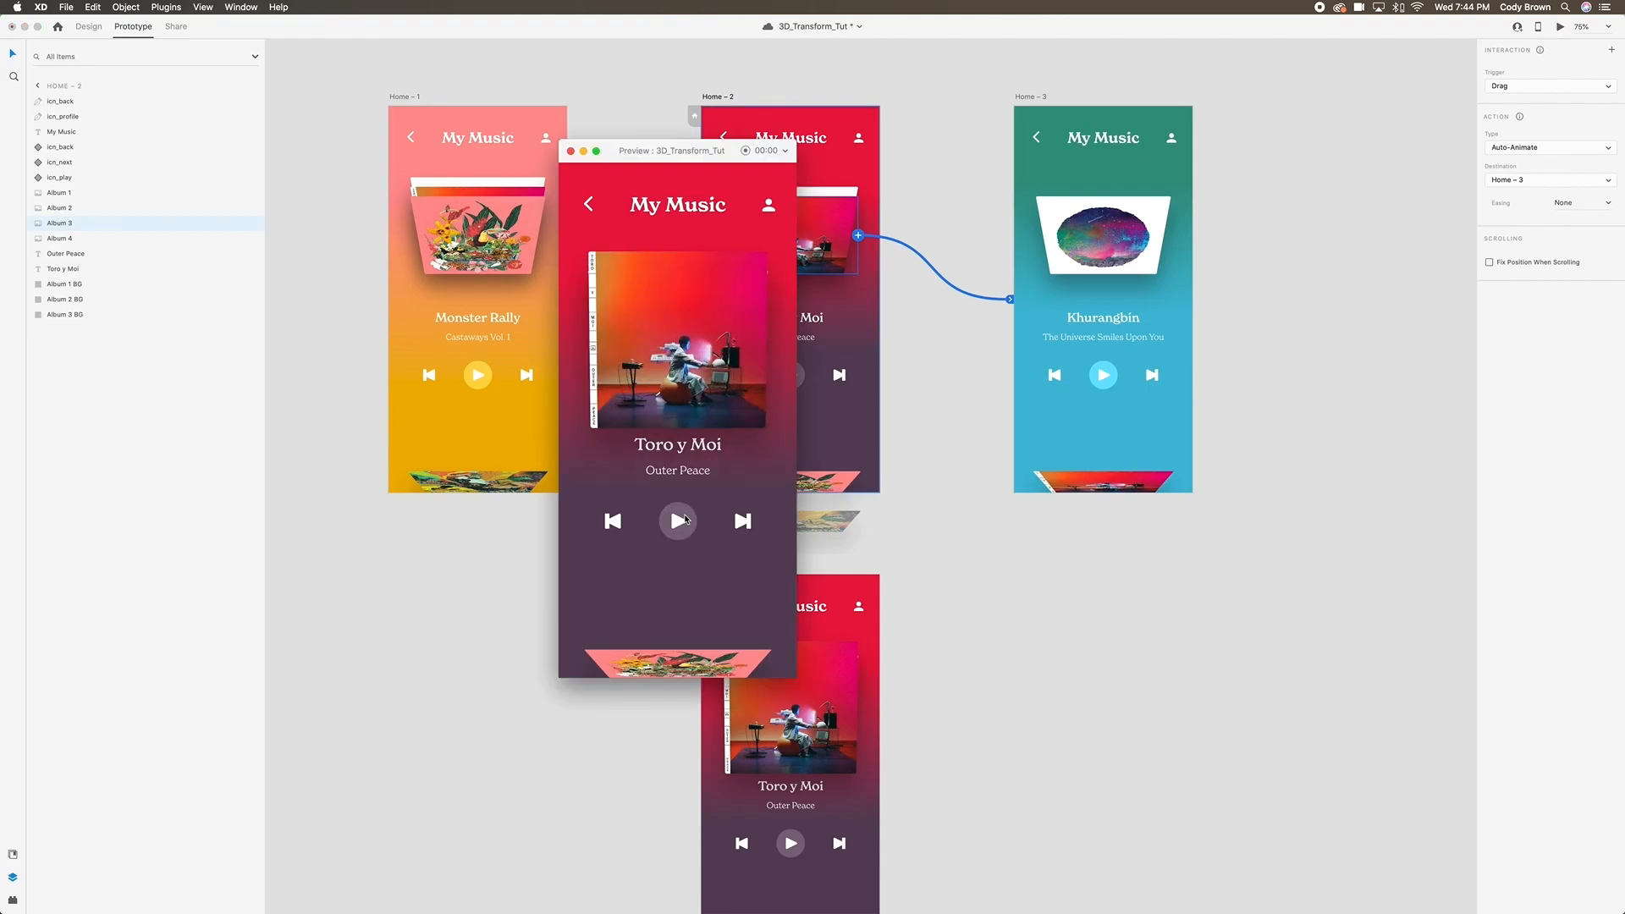
{"action": "left_click", "coordinate": [570, 151]}
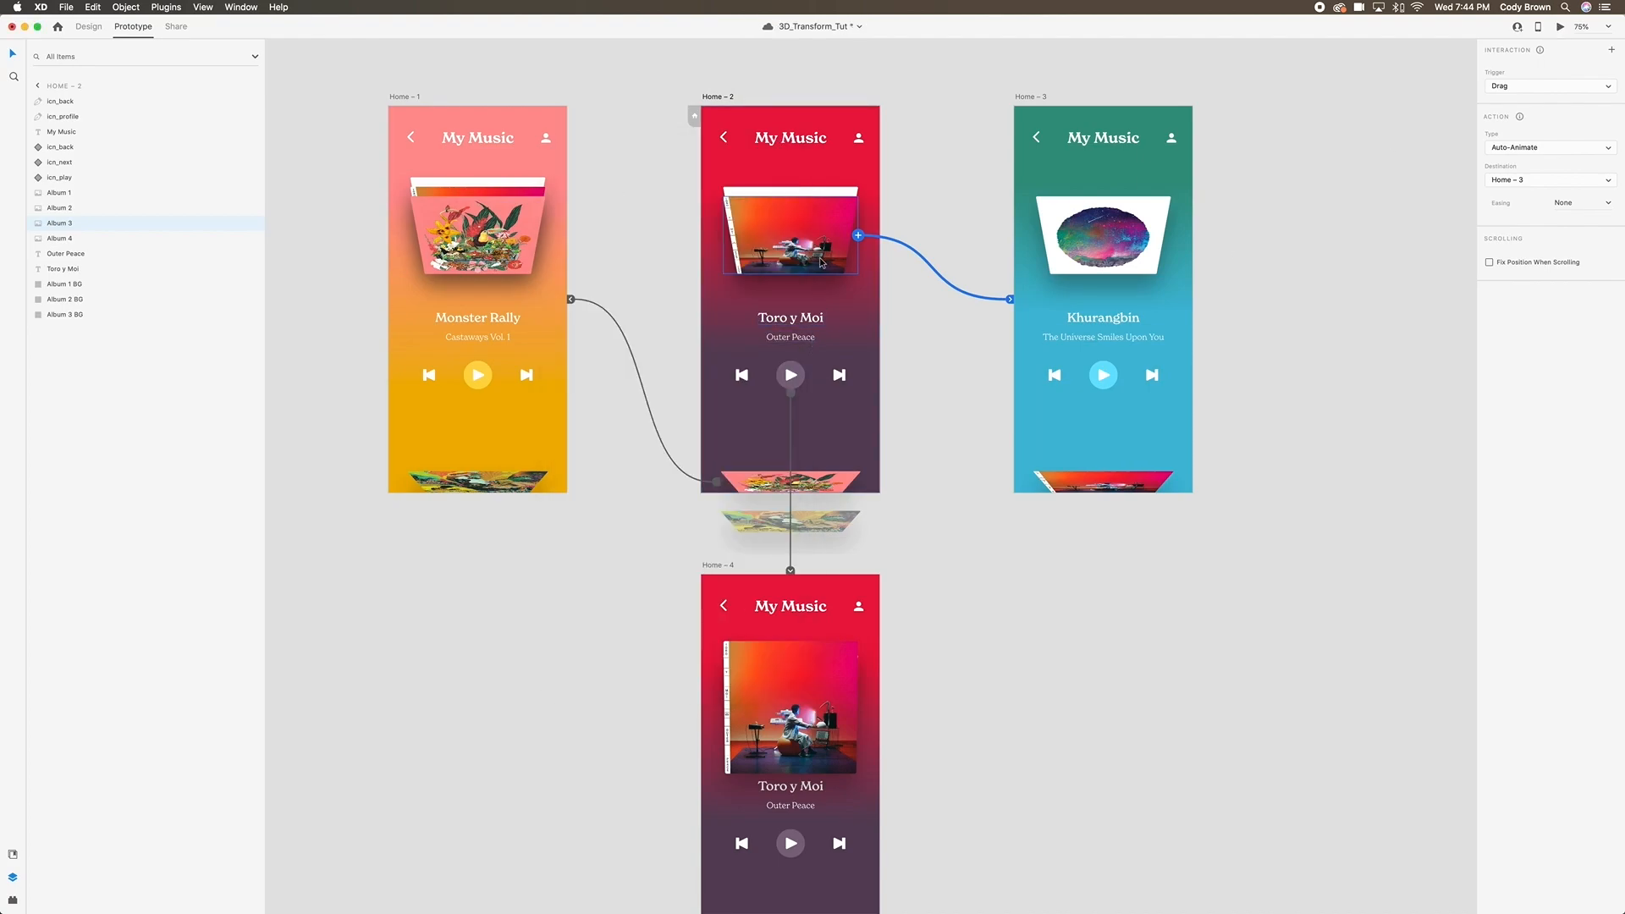
Select the play icon on Home – 2 and open its transition duration for editing.
{"action": "left_click", "coordinate": [792, 378]}
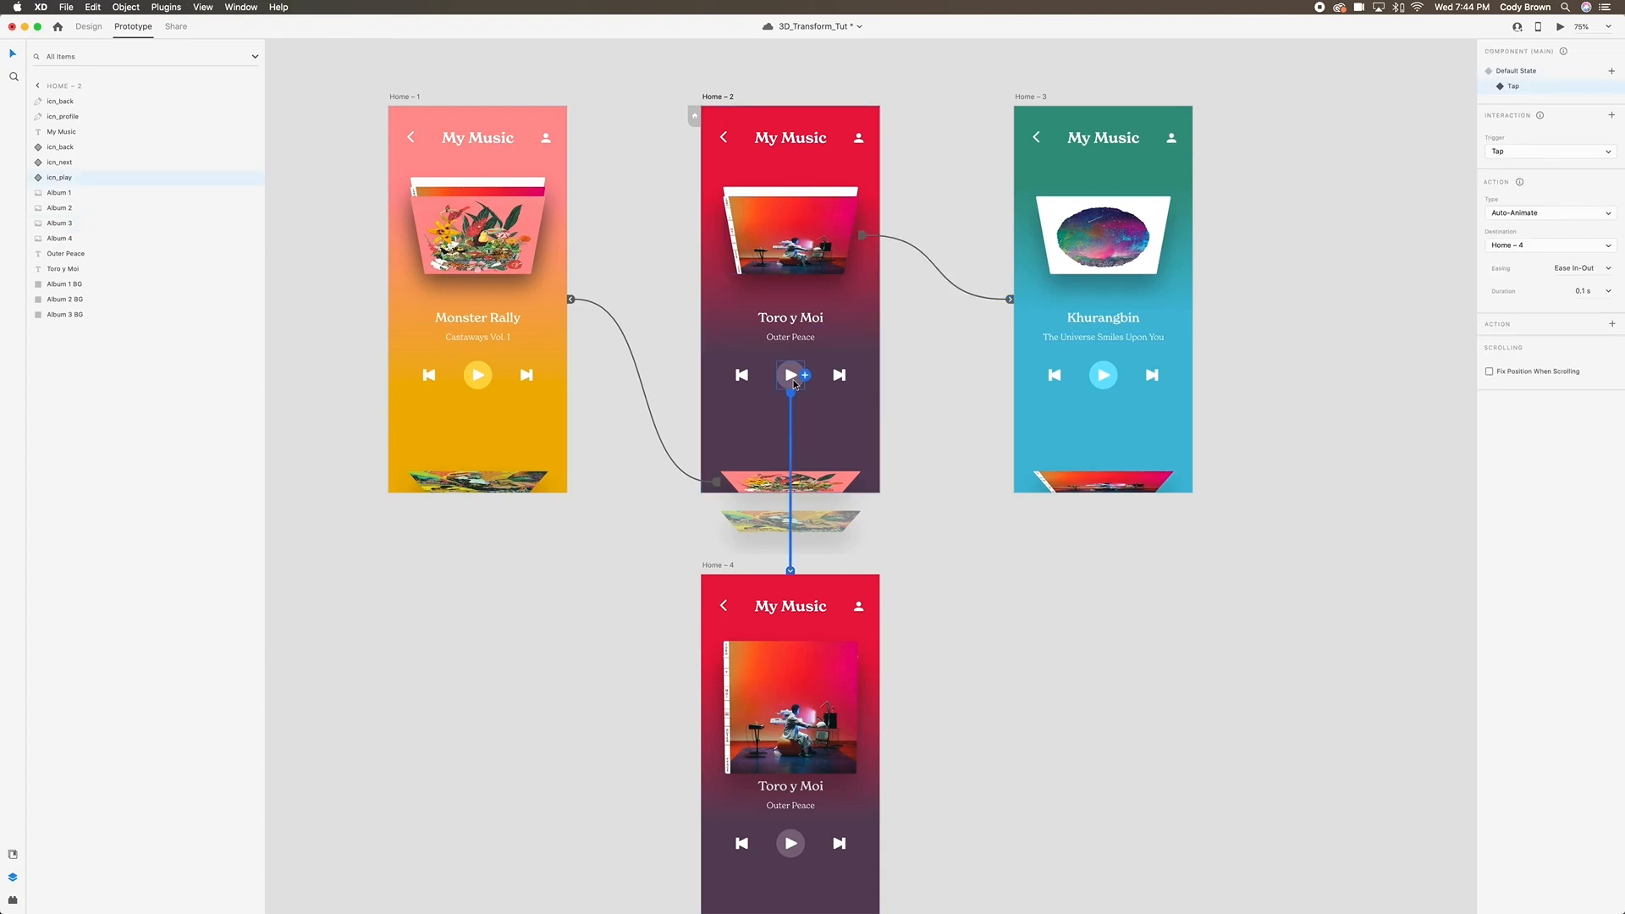
{"action": "left_click", "coordinate": [1584, 293]}
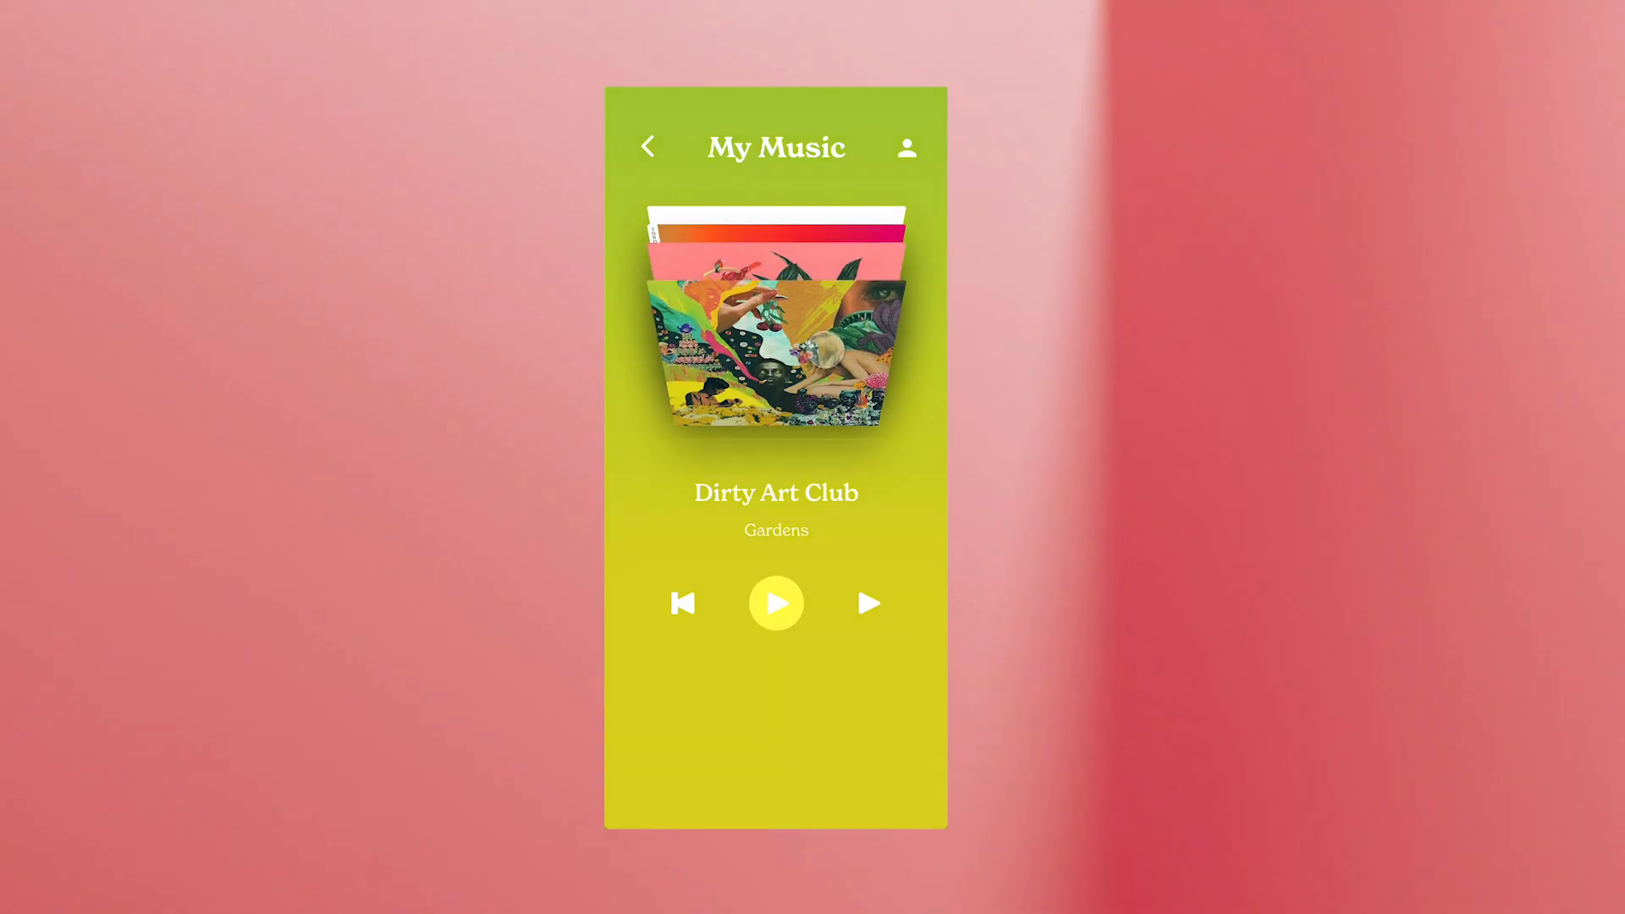
{"action": "left_click_drag", "start_coordinate": [825, 350], "coordinate": [810, 797]}
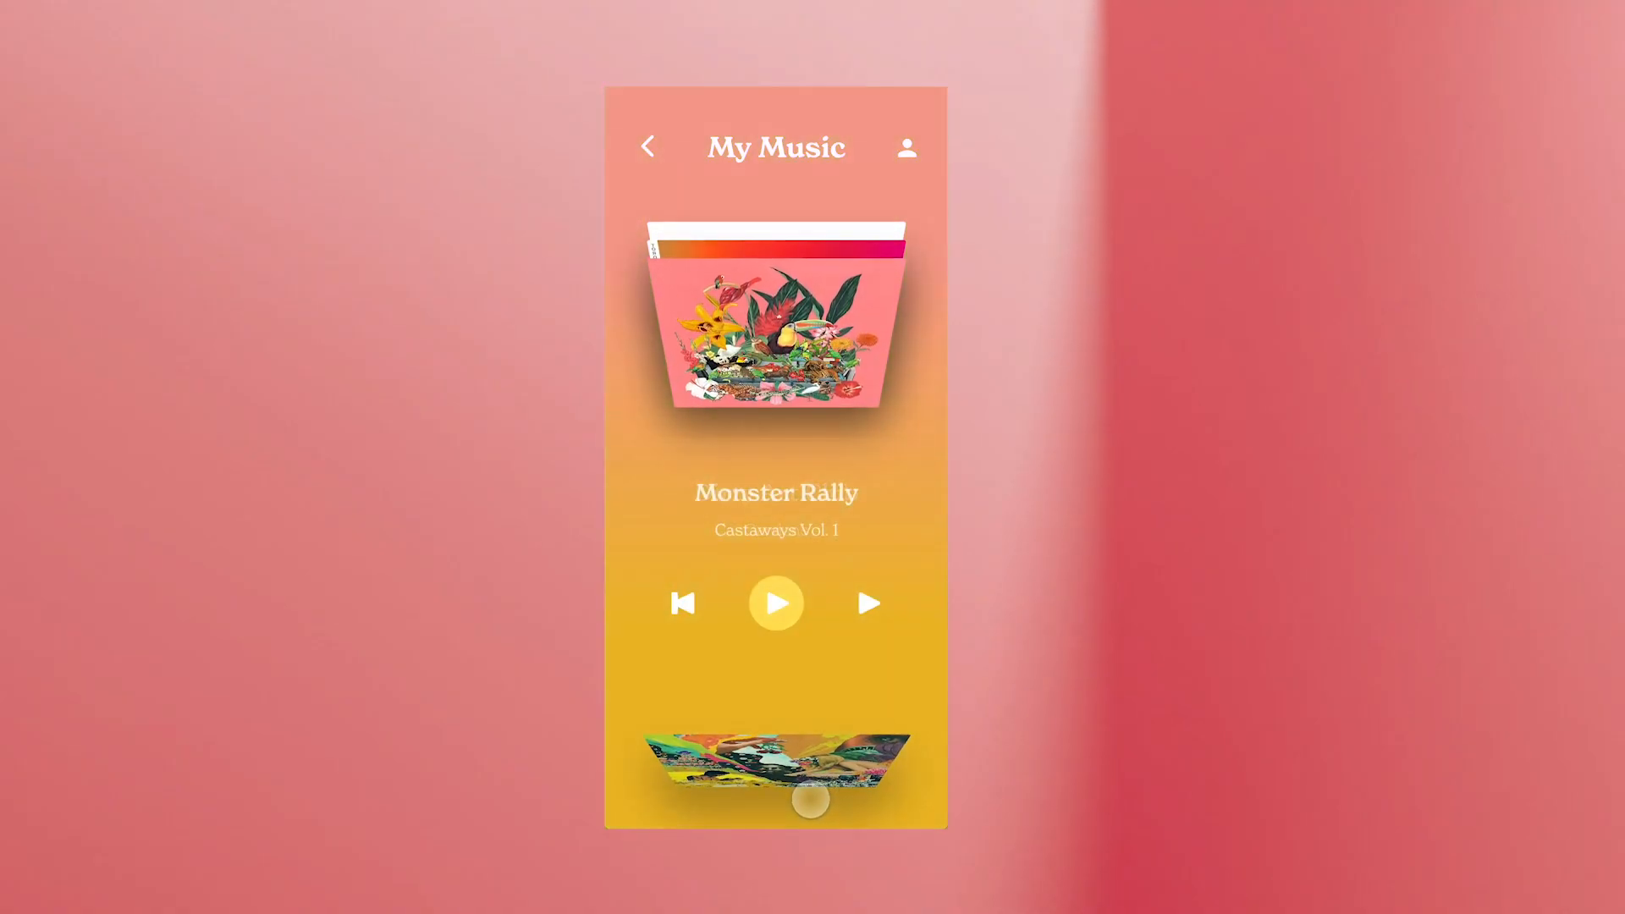
{"action": "left_click_drag", "start_coordinate": [845, 316], "coordinate": [789, 783]}
{"action": "left_click", "coordinate": [777, 603]}
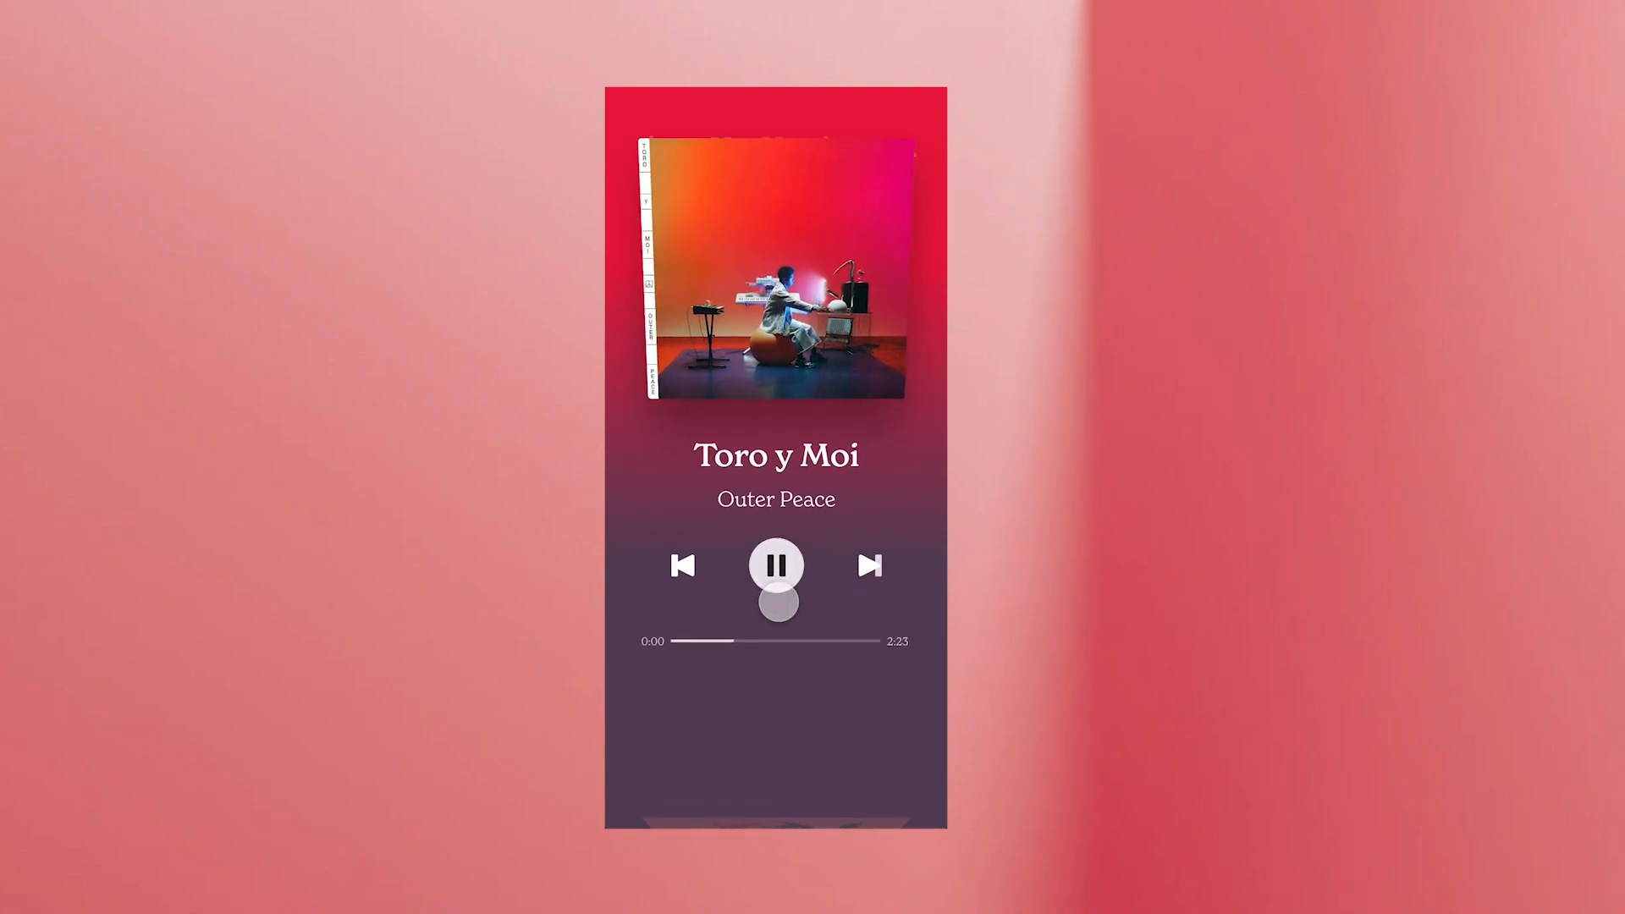